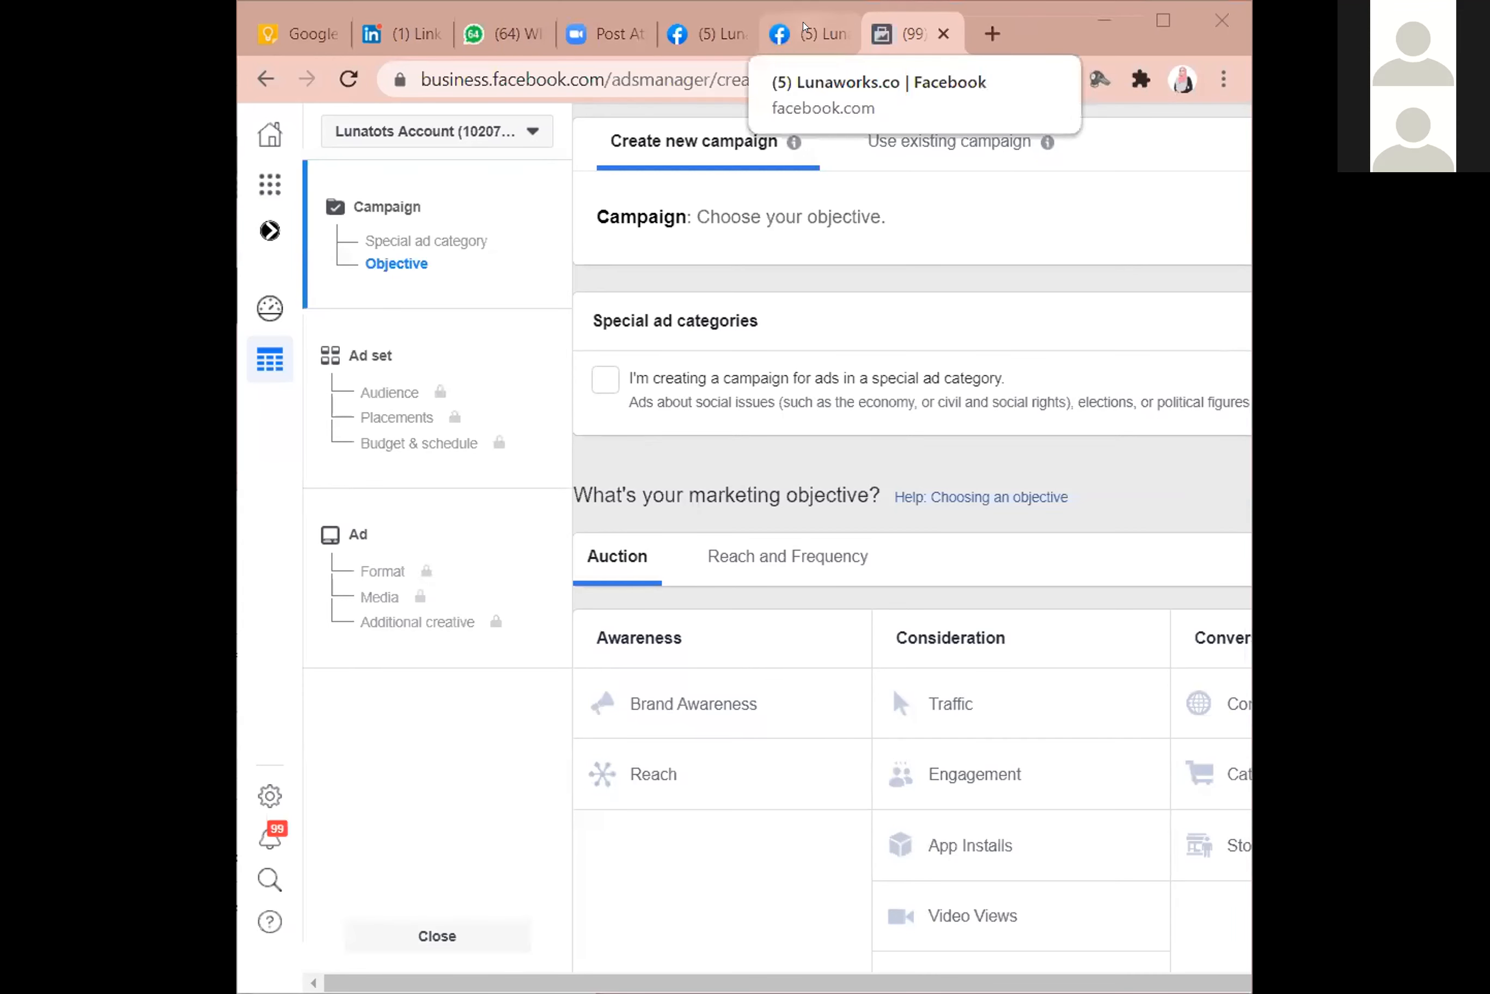
Close the Promote dialog and look over the page's Ad Center summary and recent ads.
click(804, 29)
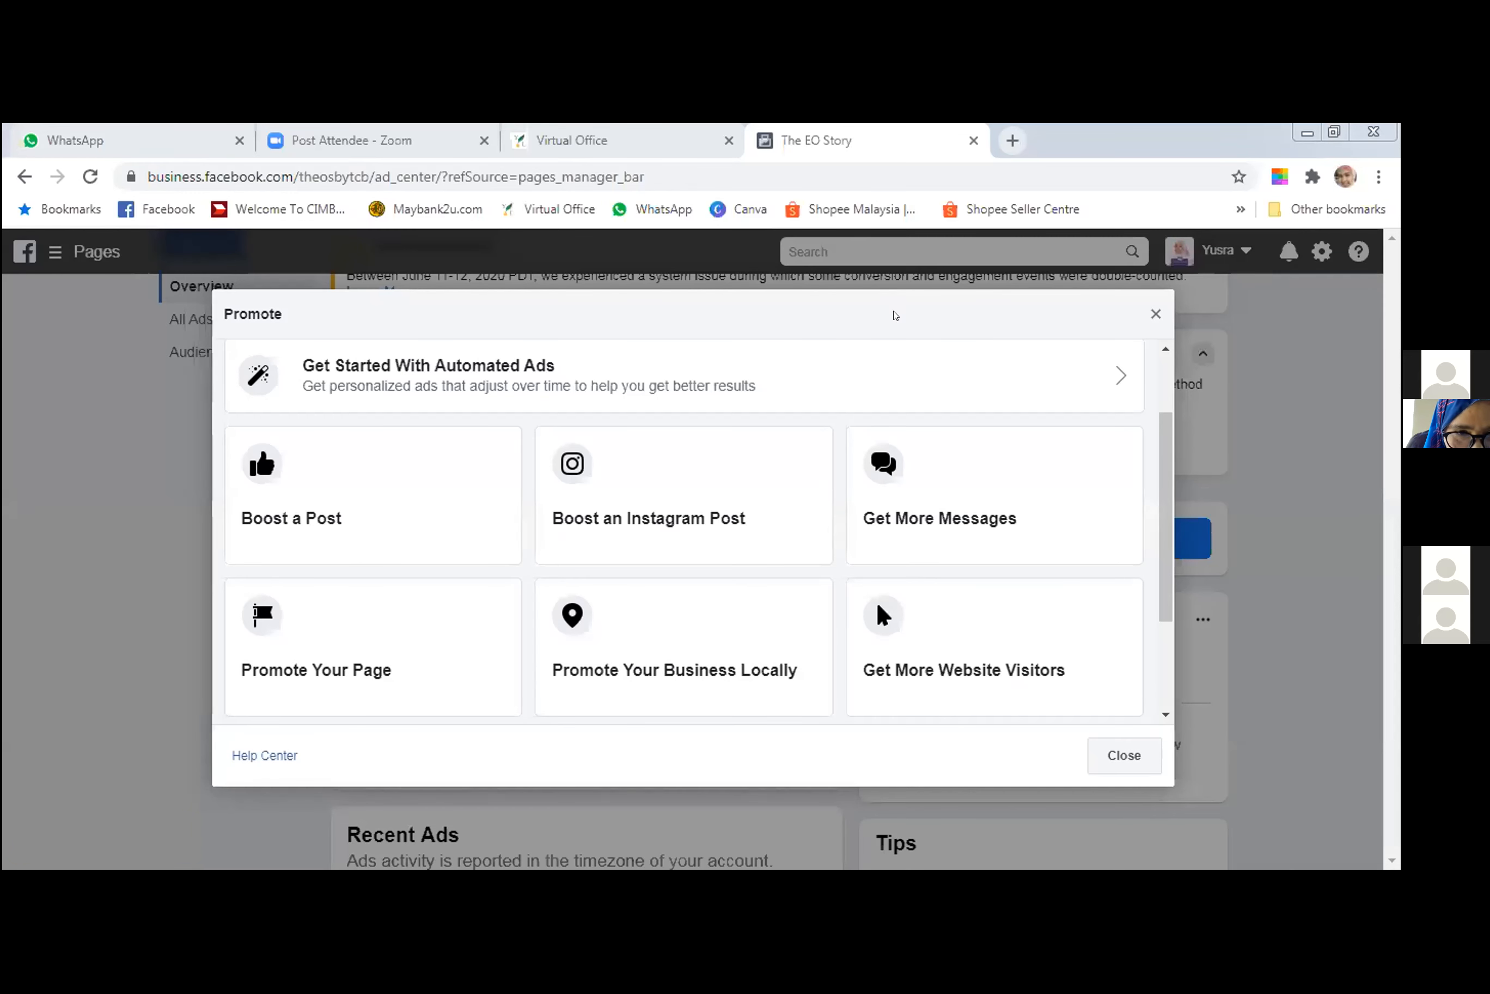
click(891, 312)
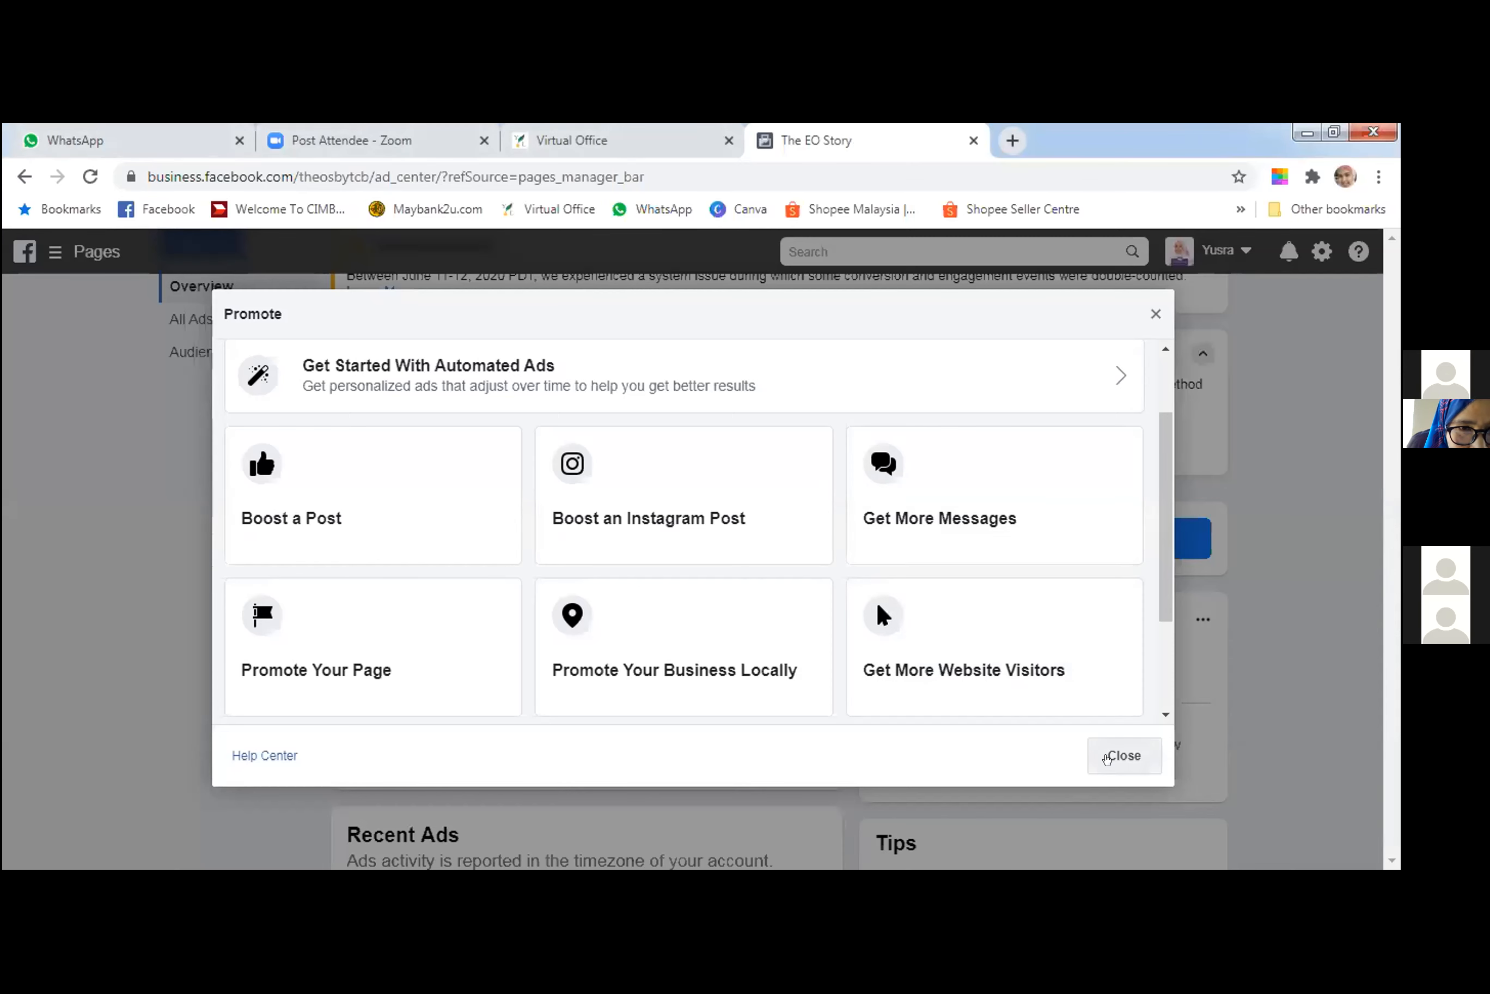
click(1106, 758)
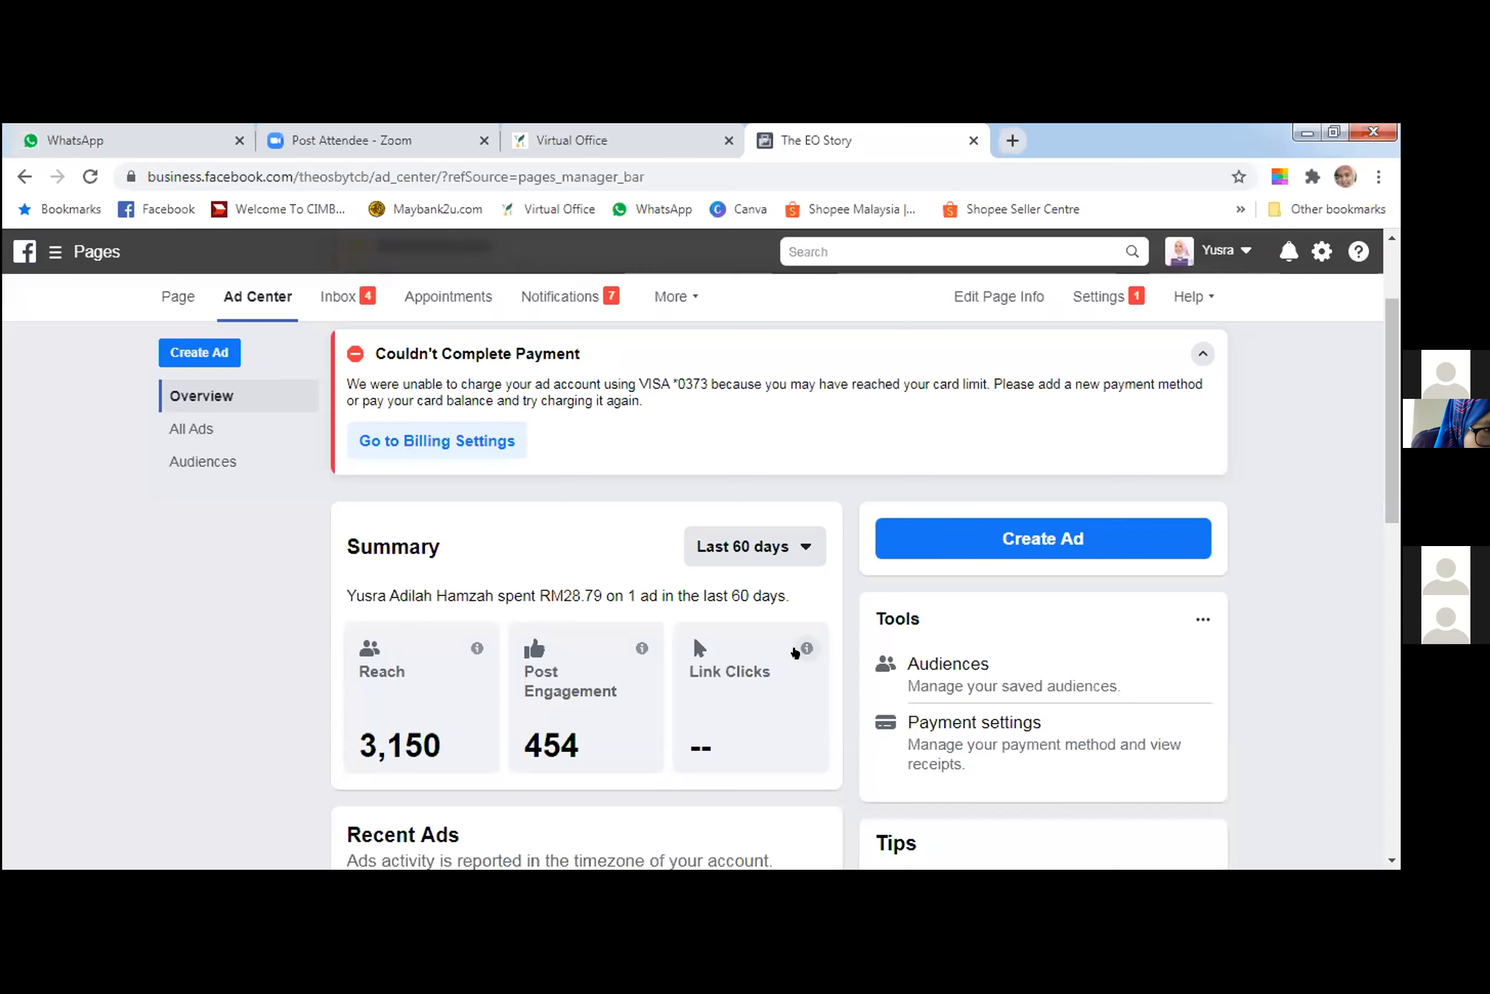
scroll(794, 652, down, 1)
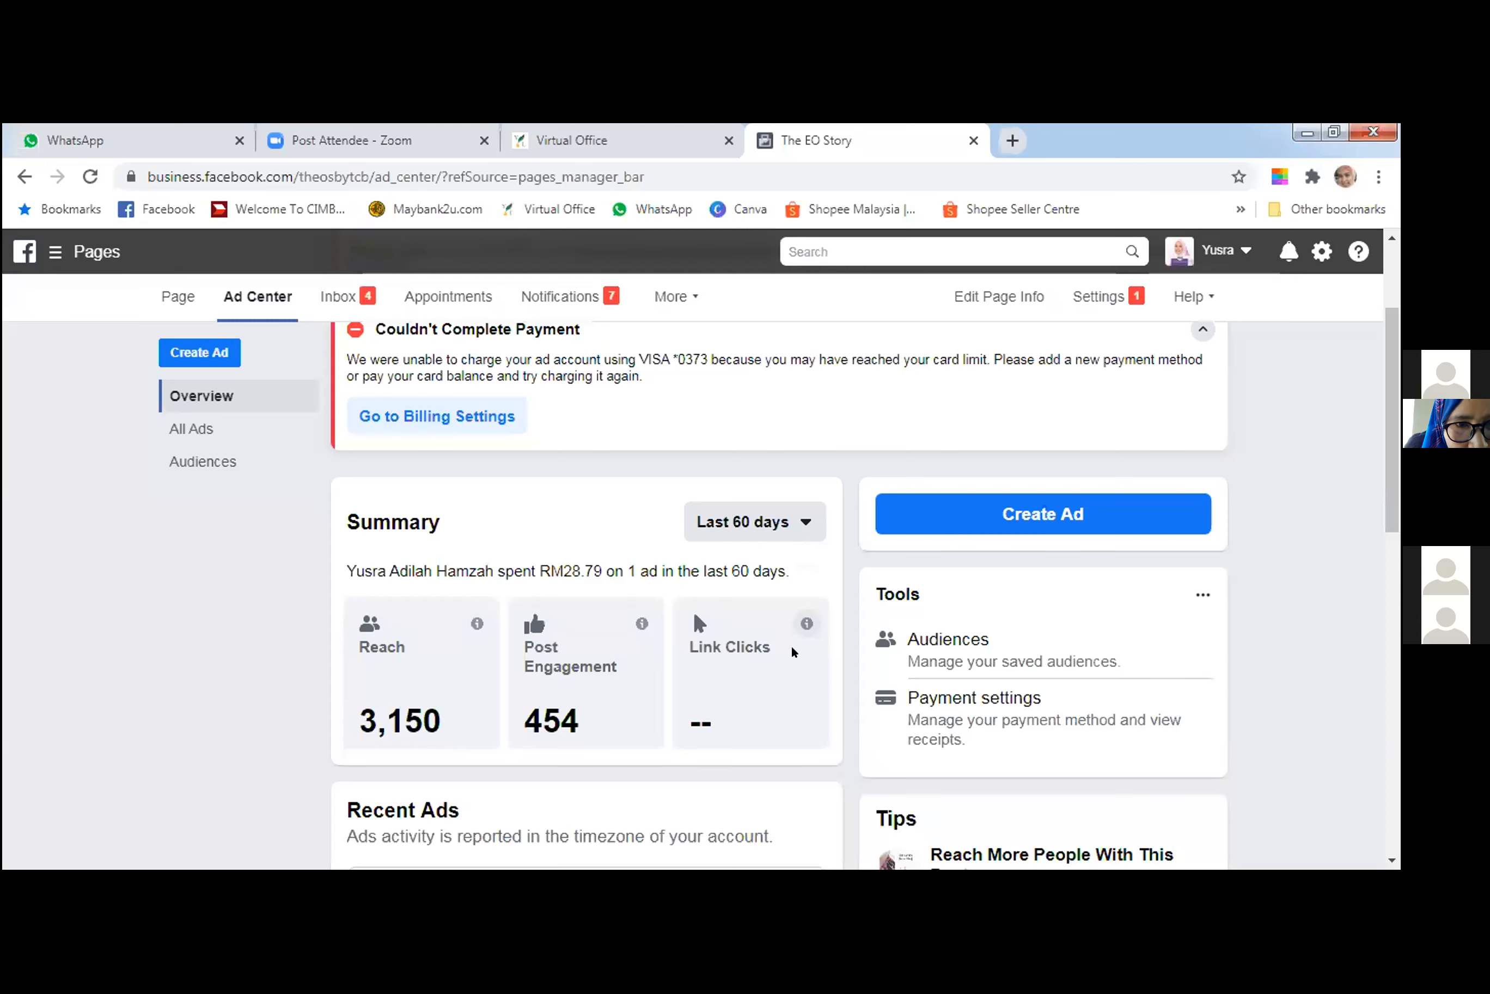
scroll(795, 652, down, 3)
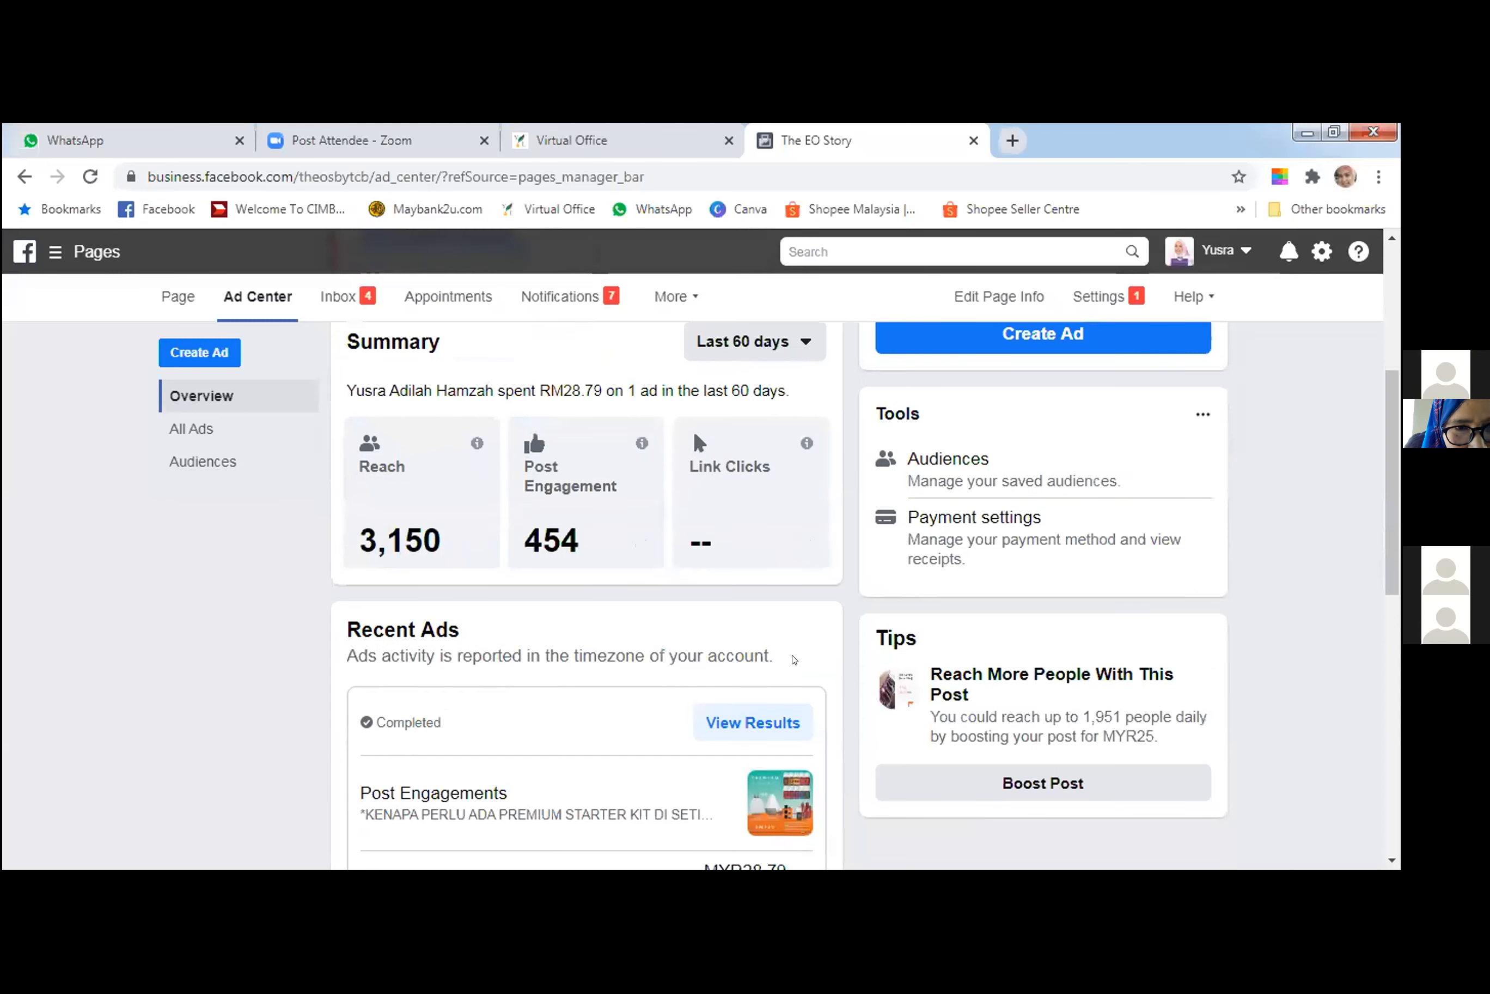
scroll(994, 463, up, 2)
Open the ad creation goals, look through the available promotion types and close them again.
click(994, 463)
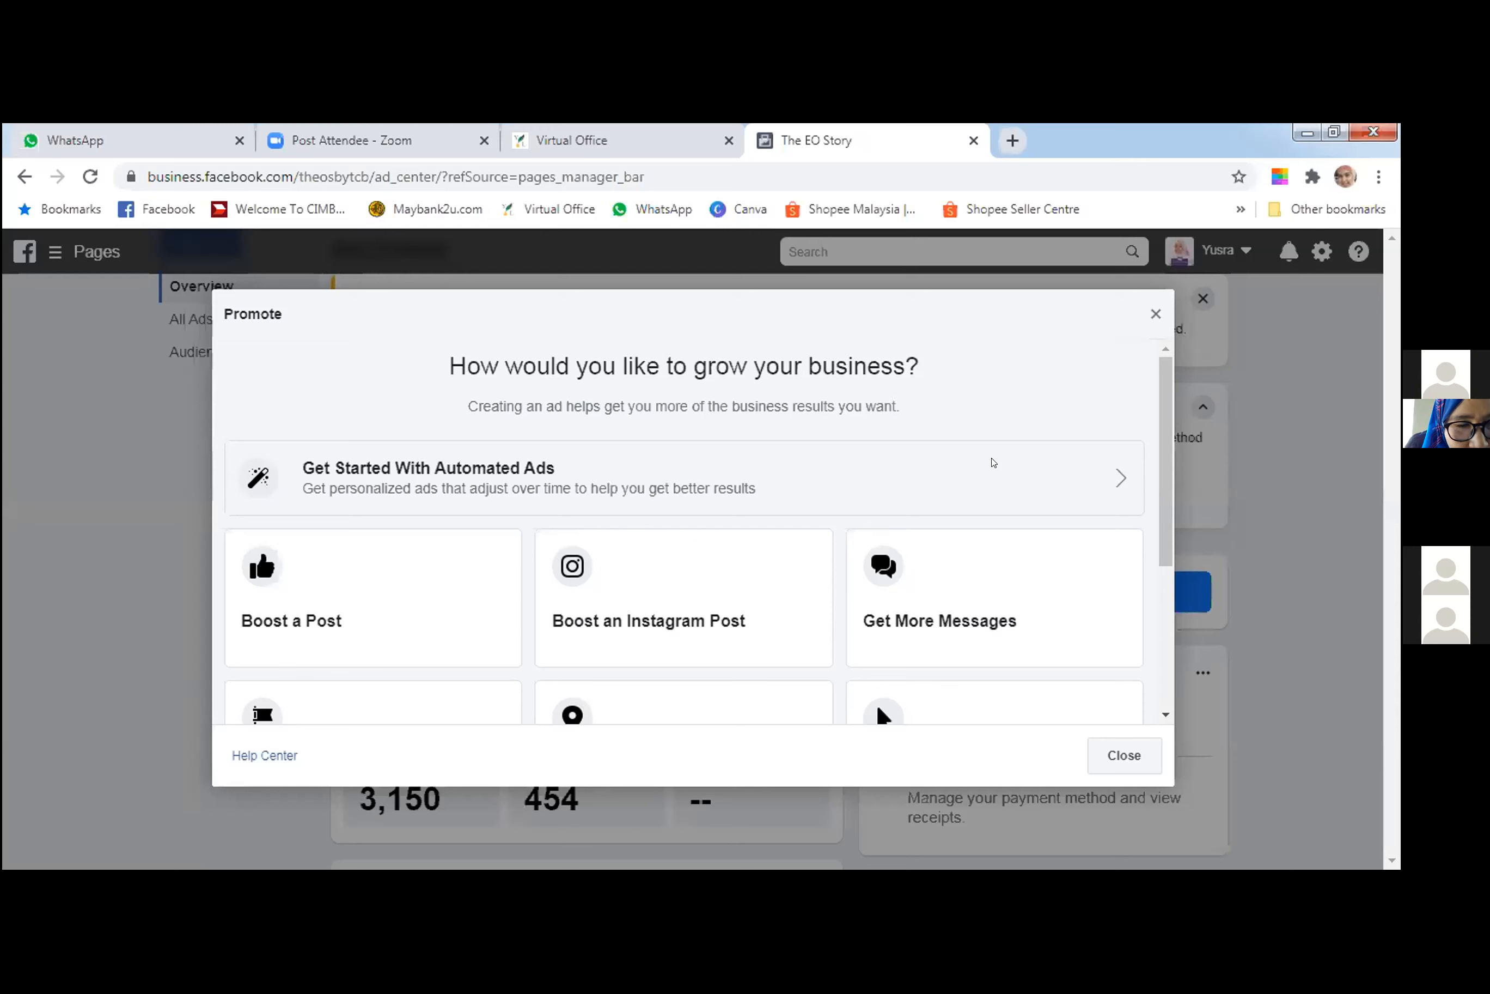
scroll(976, 487, down, 1)
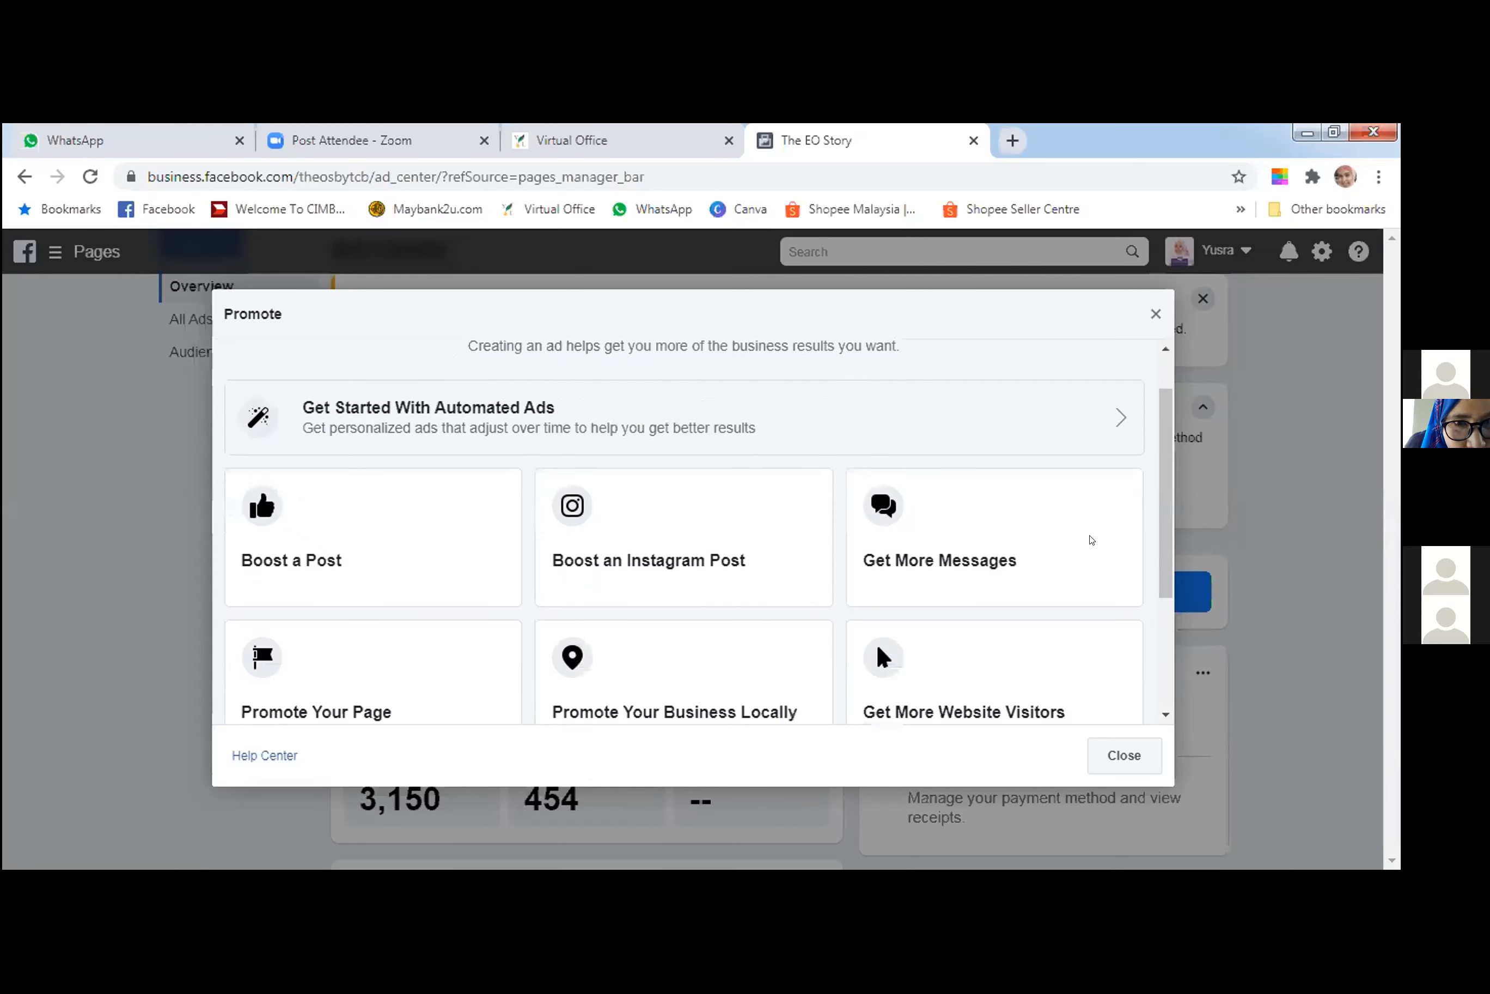
scroll(1092, 539, down, 1)
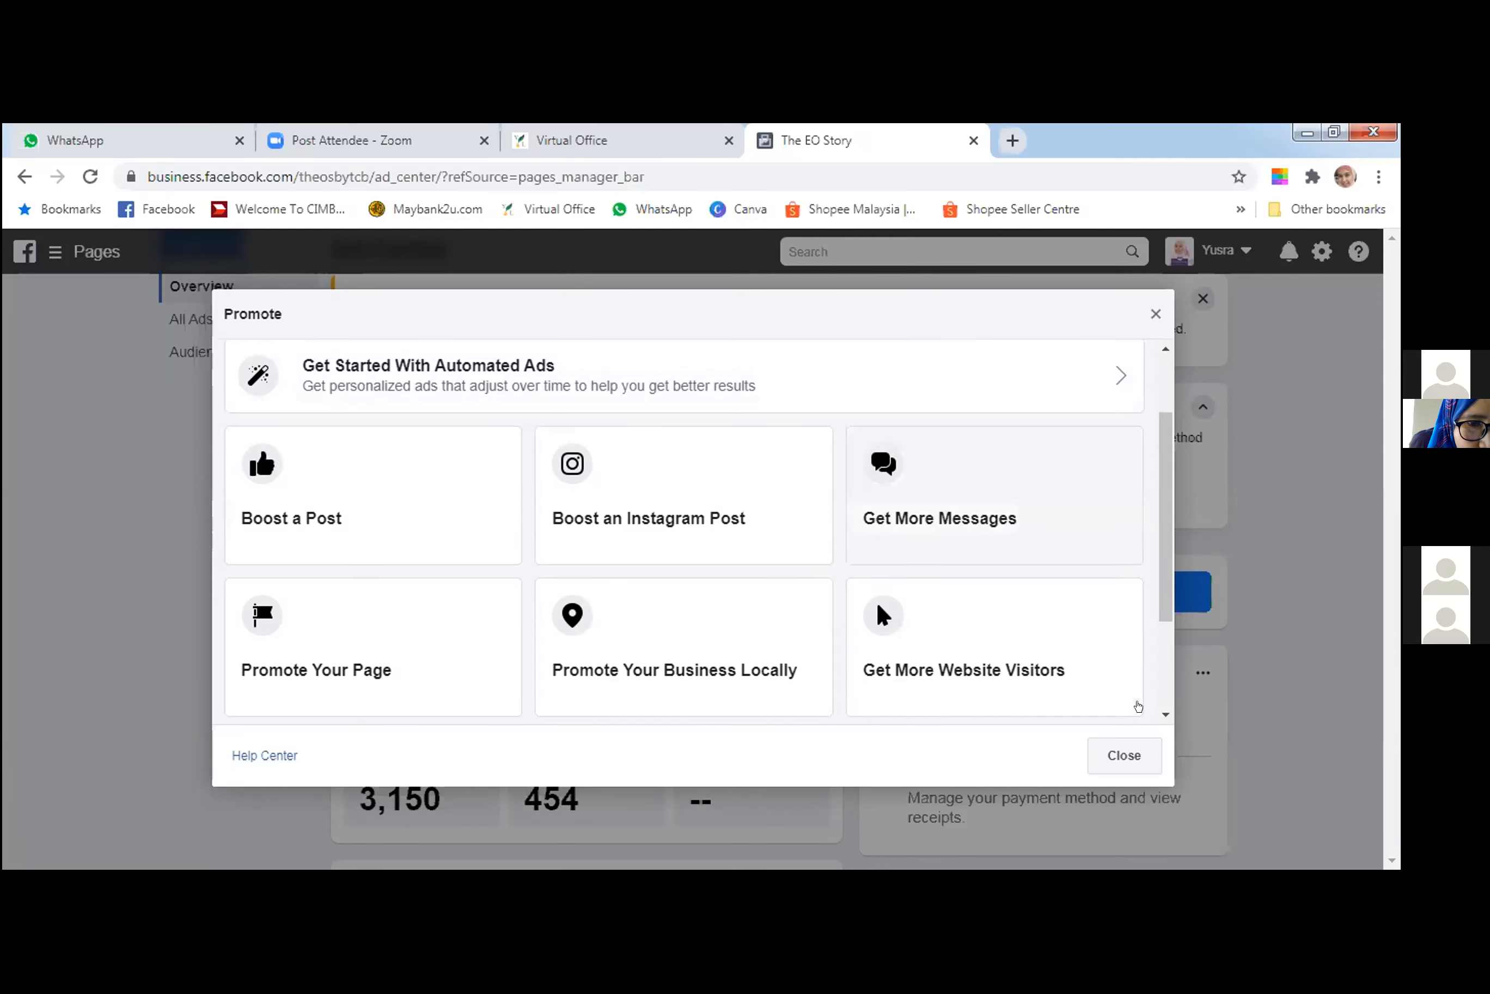
click(300, 522)
scroll(315, 537, up, 1)
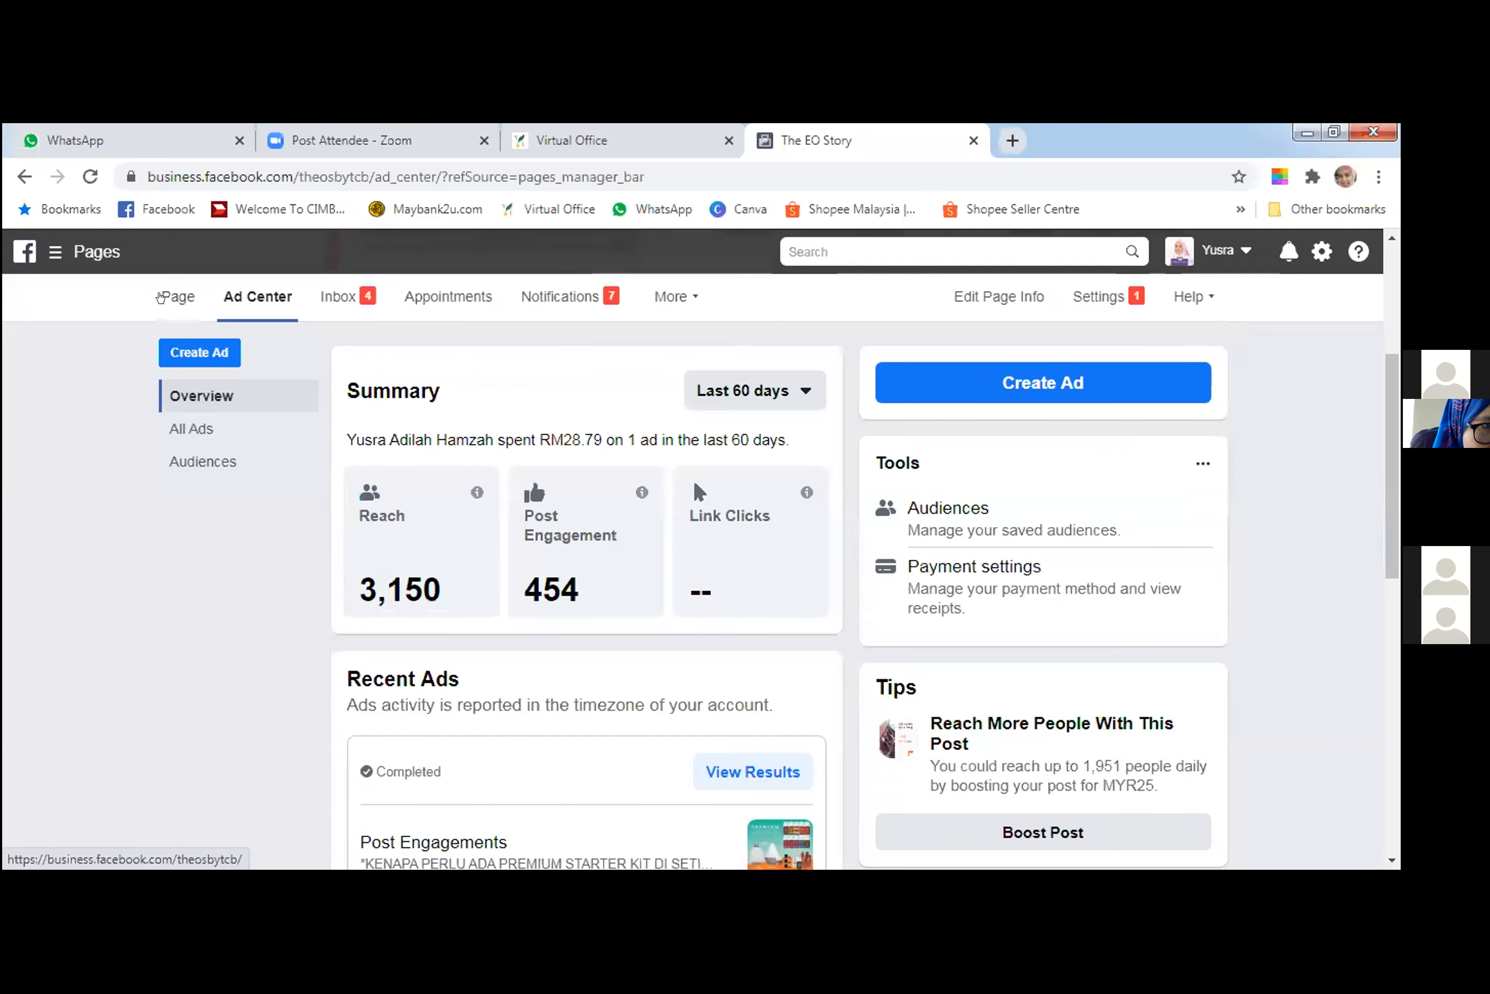
Reload the Ad Center by way of the page's home, and check the goals offered for a new ad.
click(161, 309)
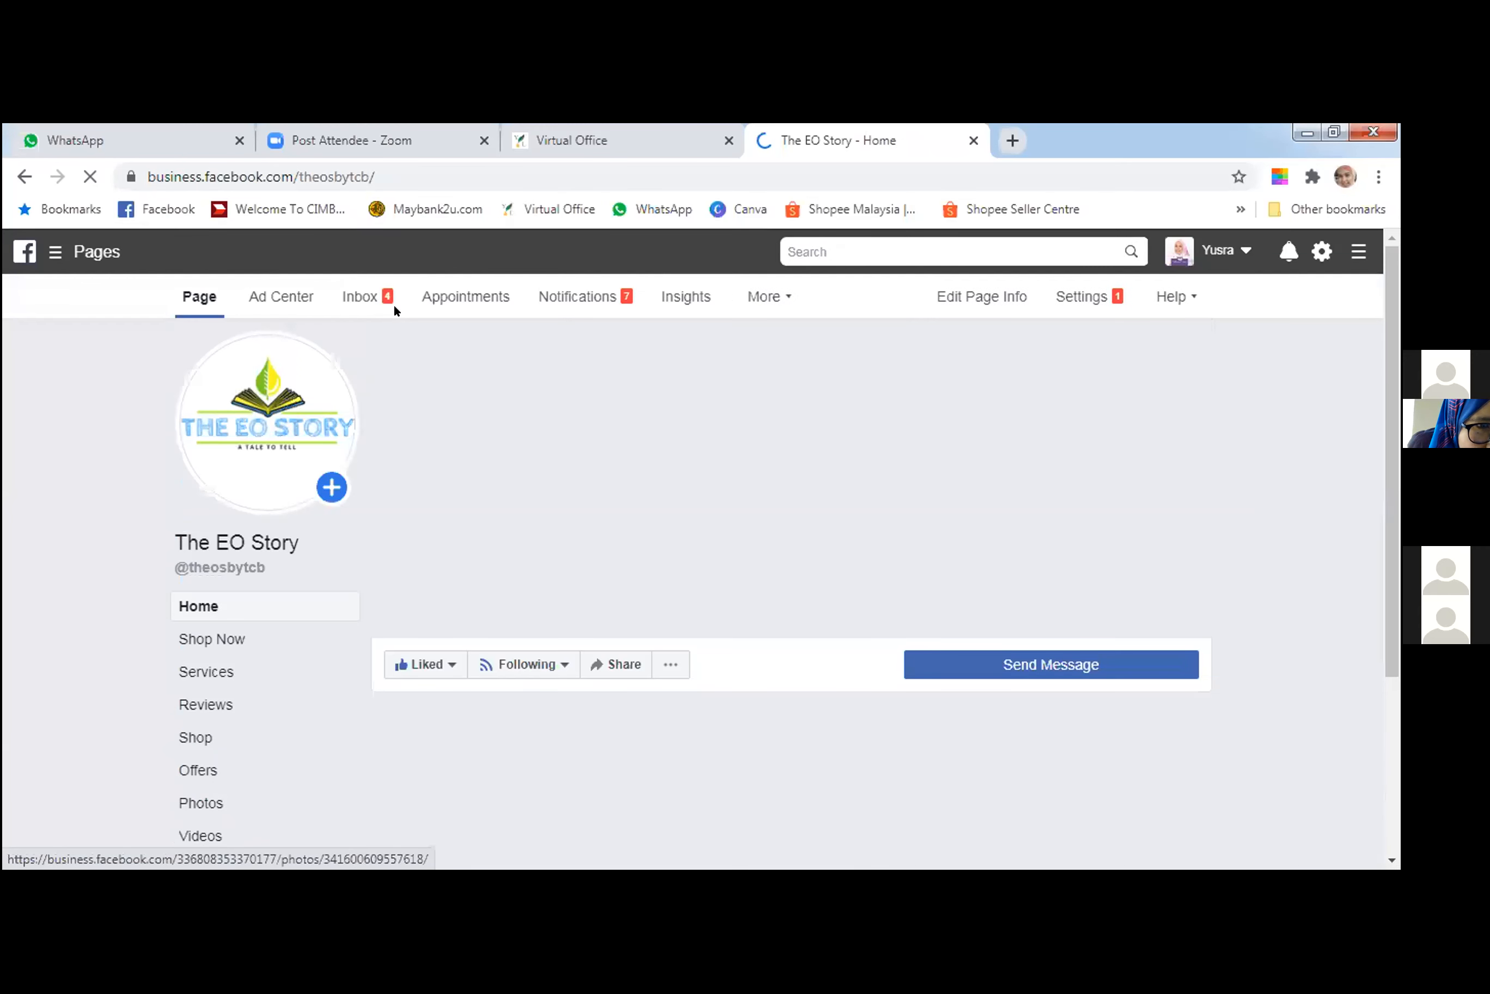
click(275, 297)
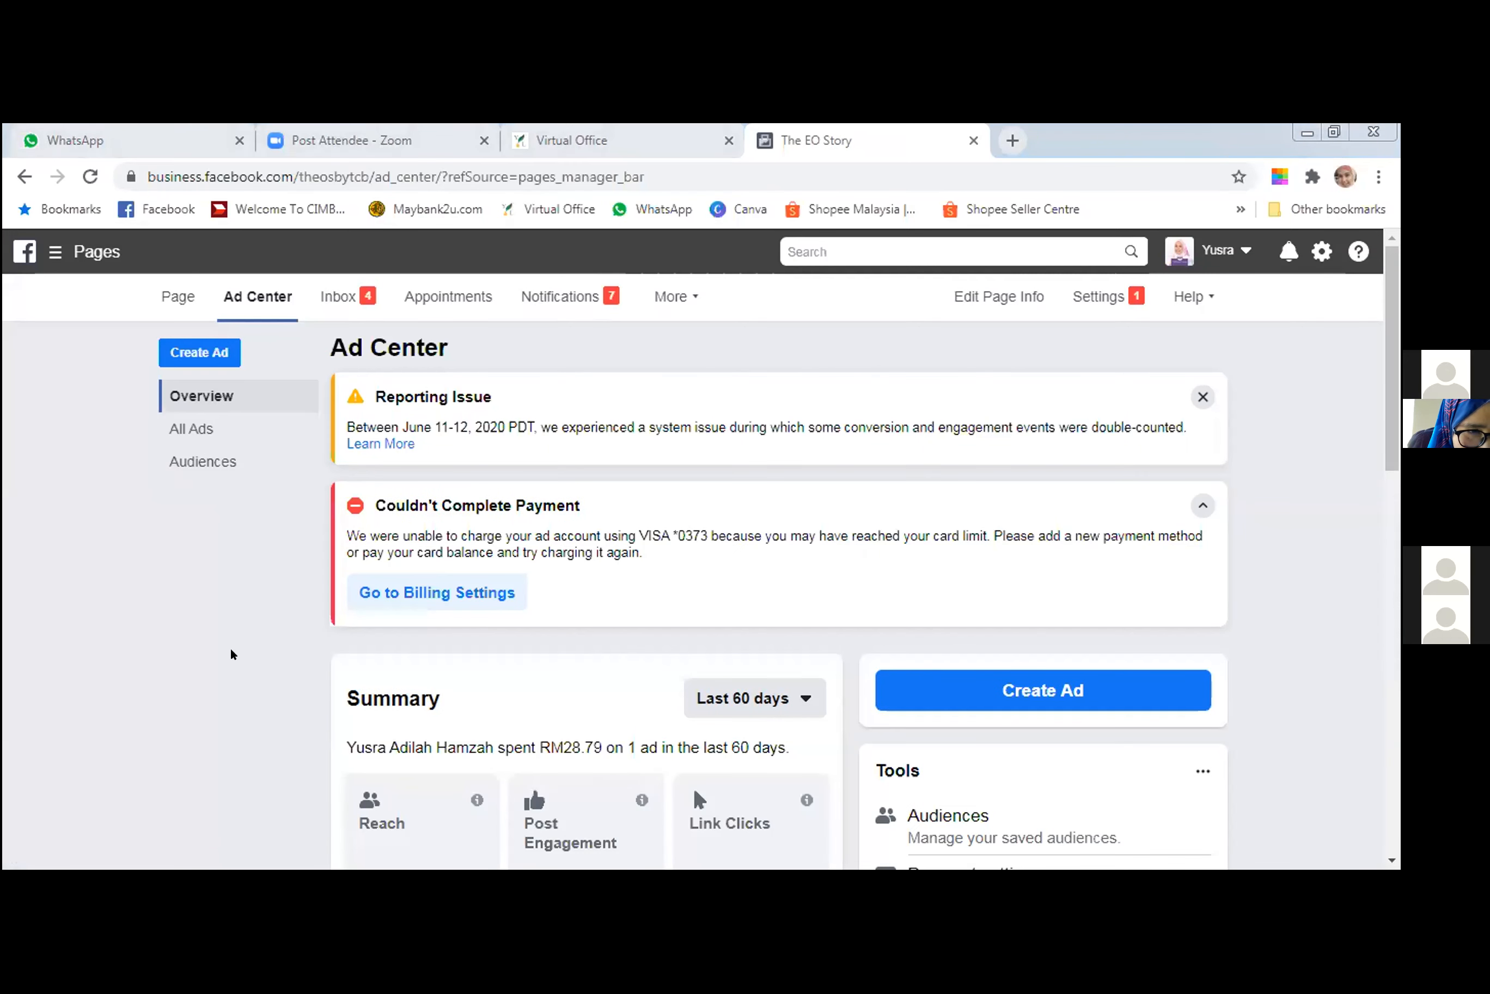
click(177, 344)
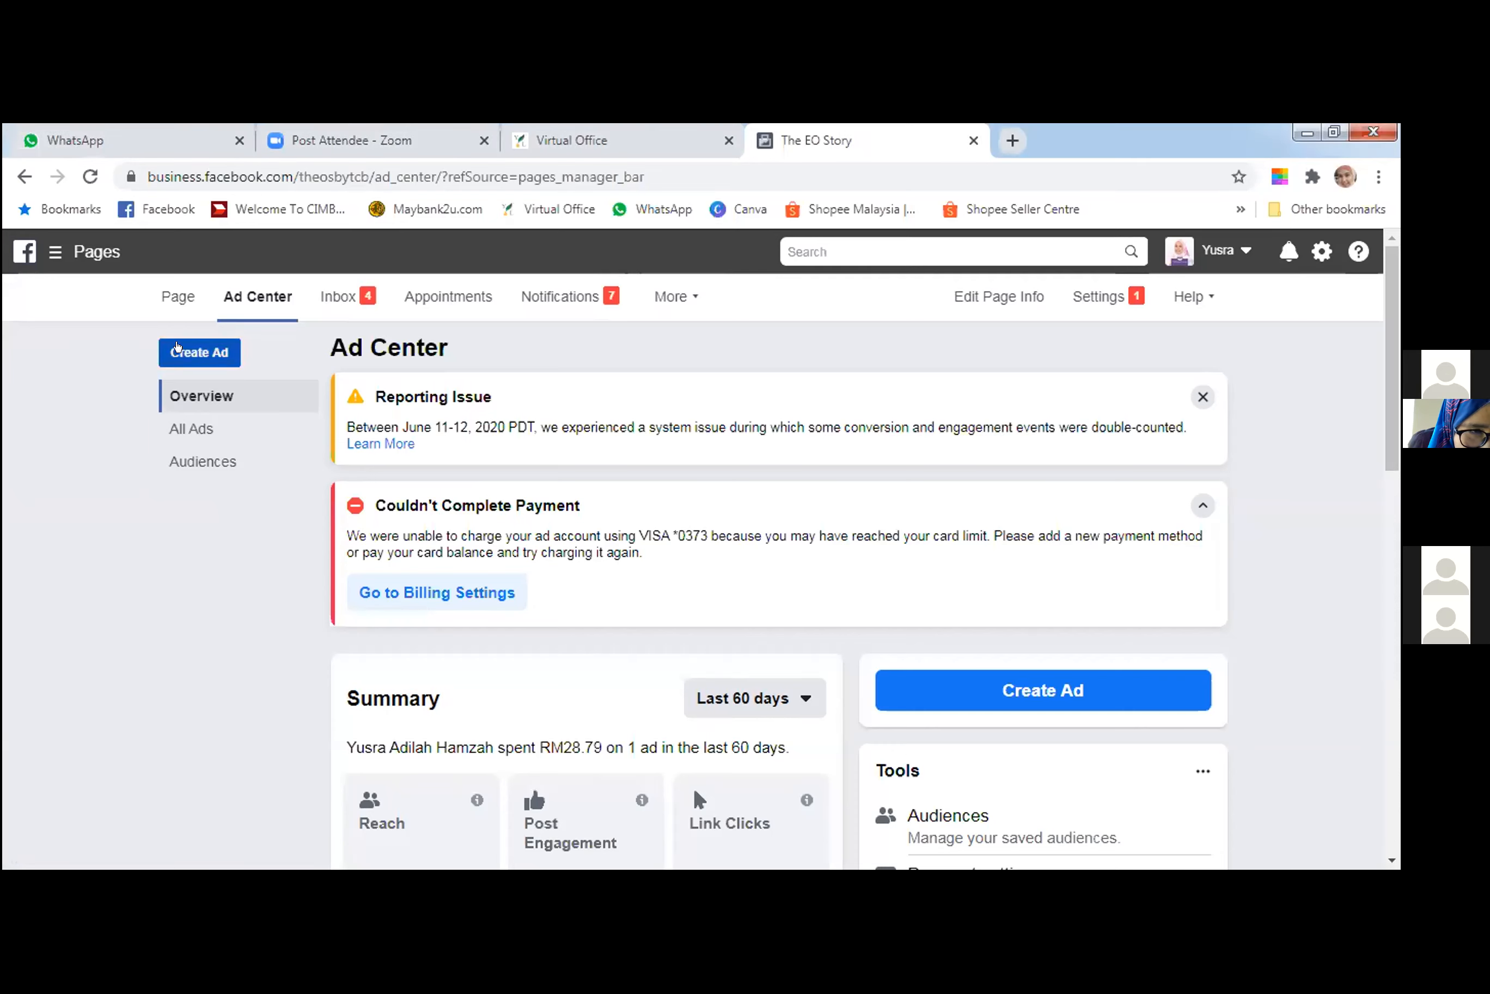
click(184, 346)
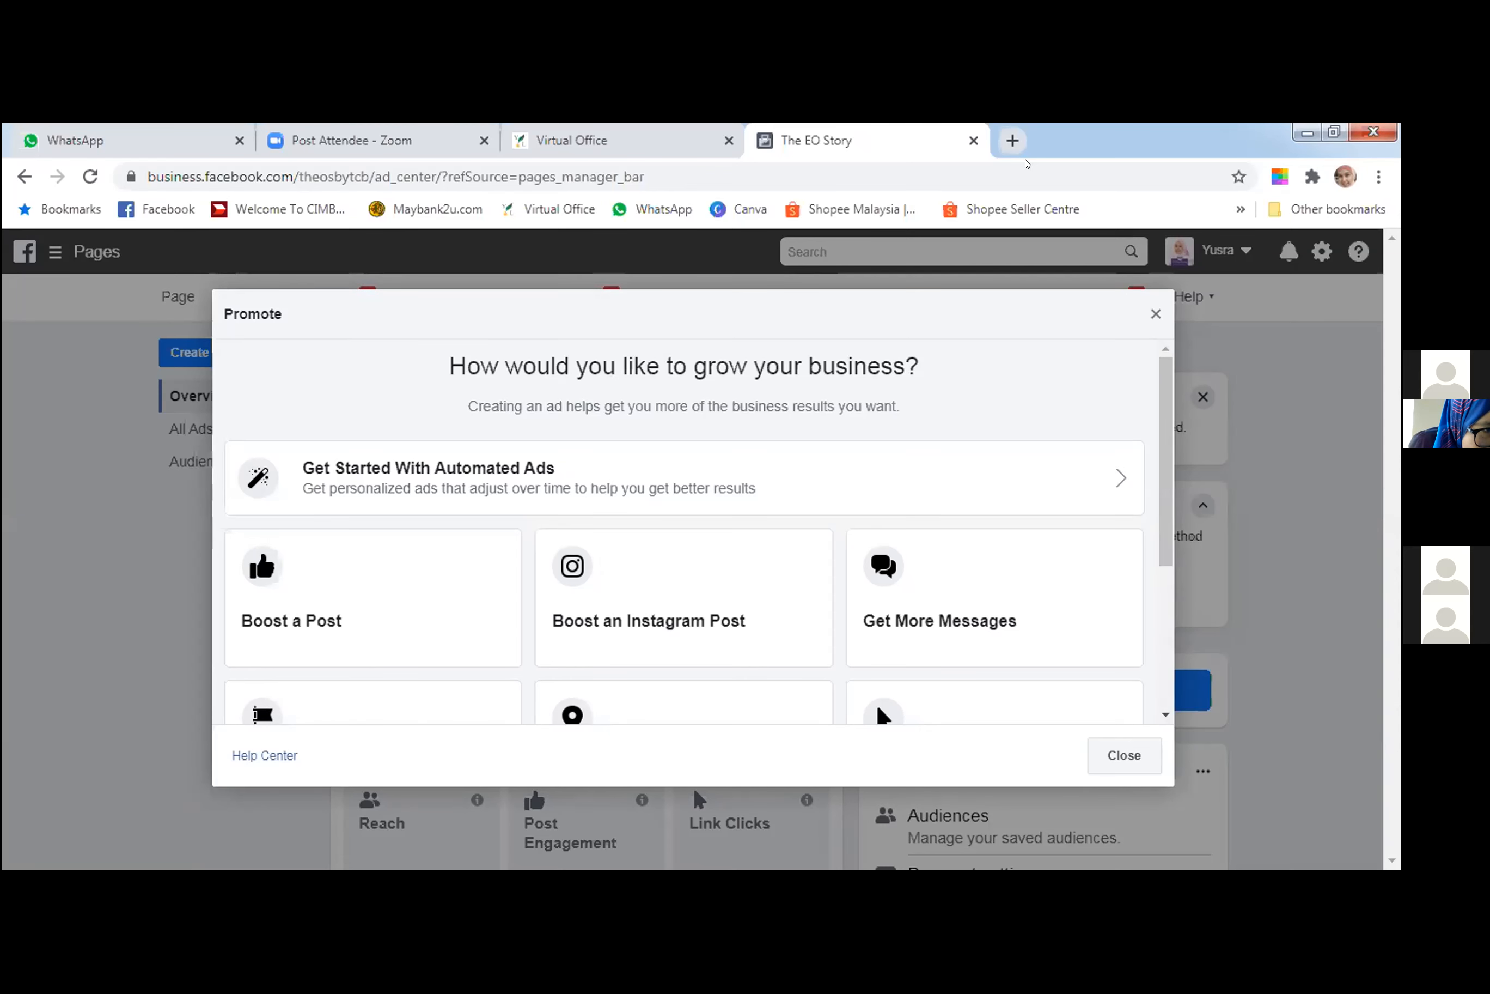
click(1027, 164)
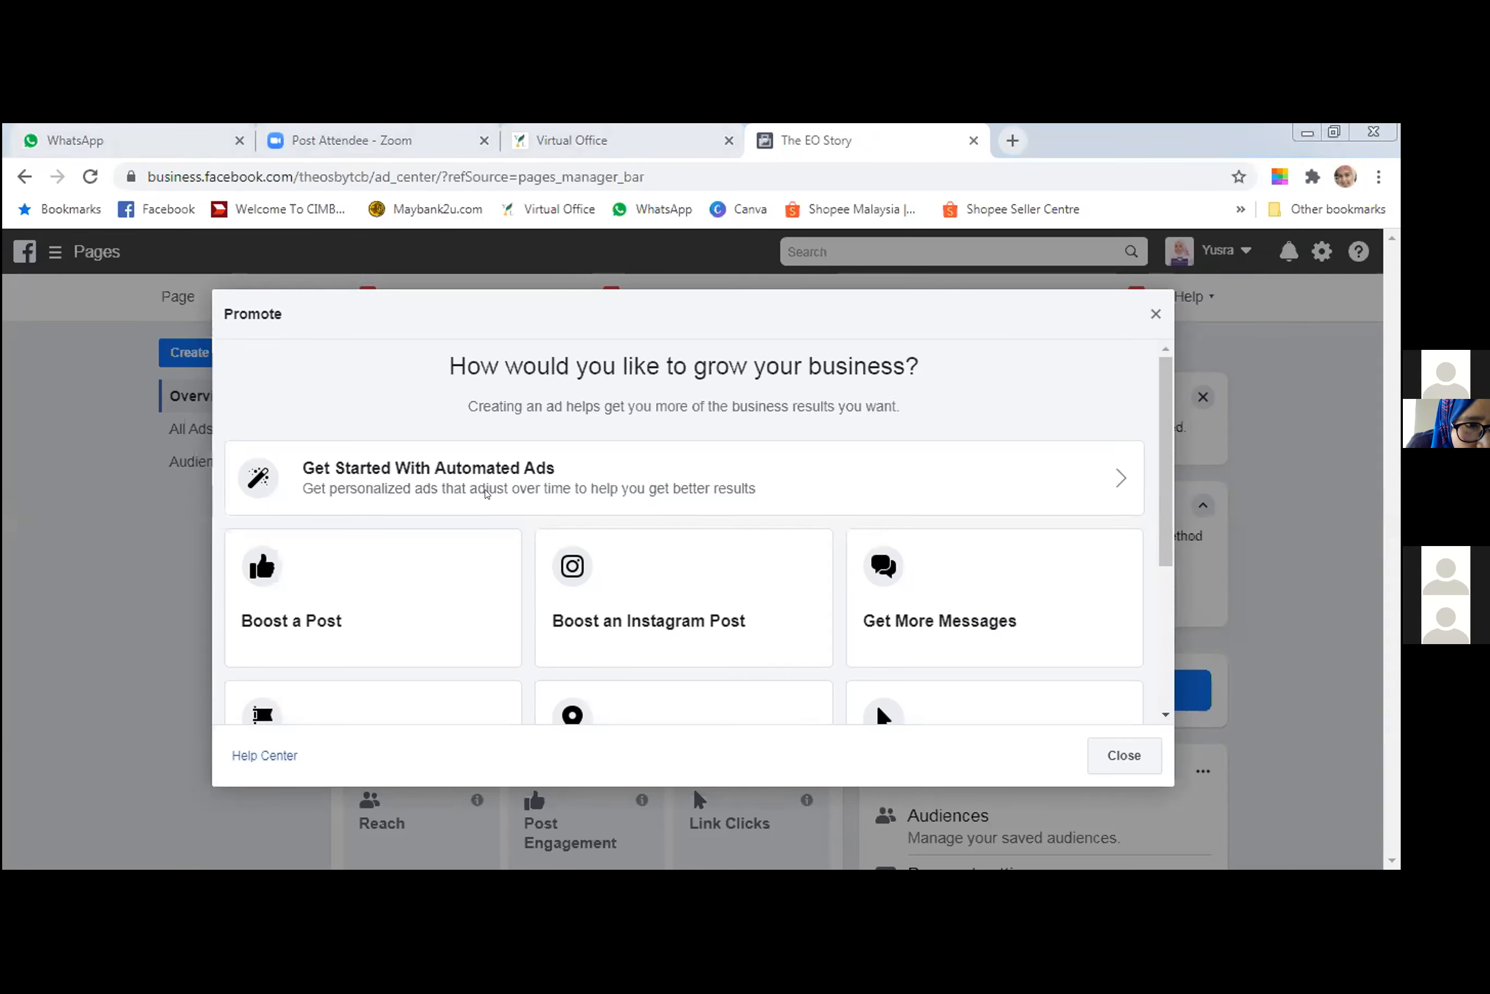
click(1103, 758)
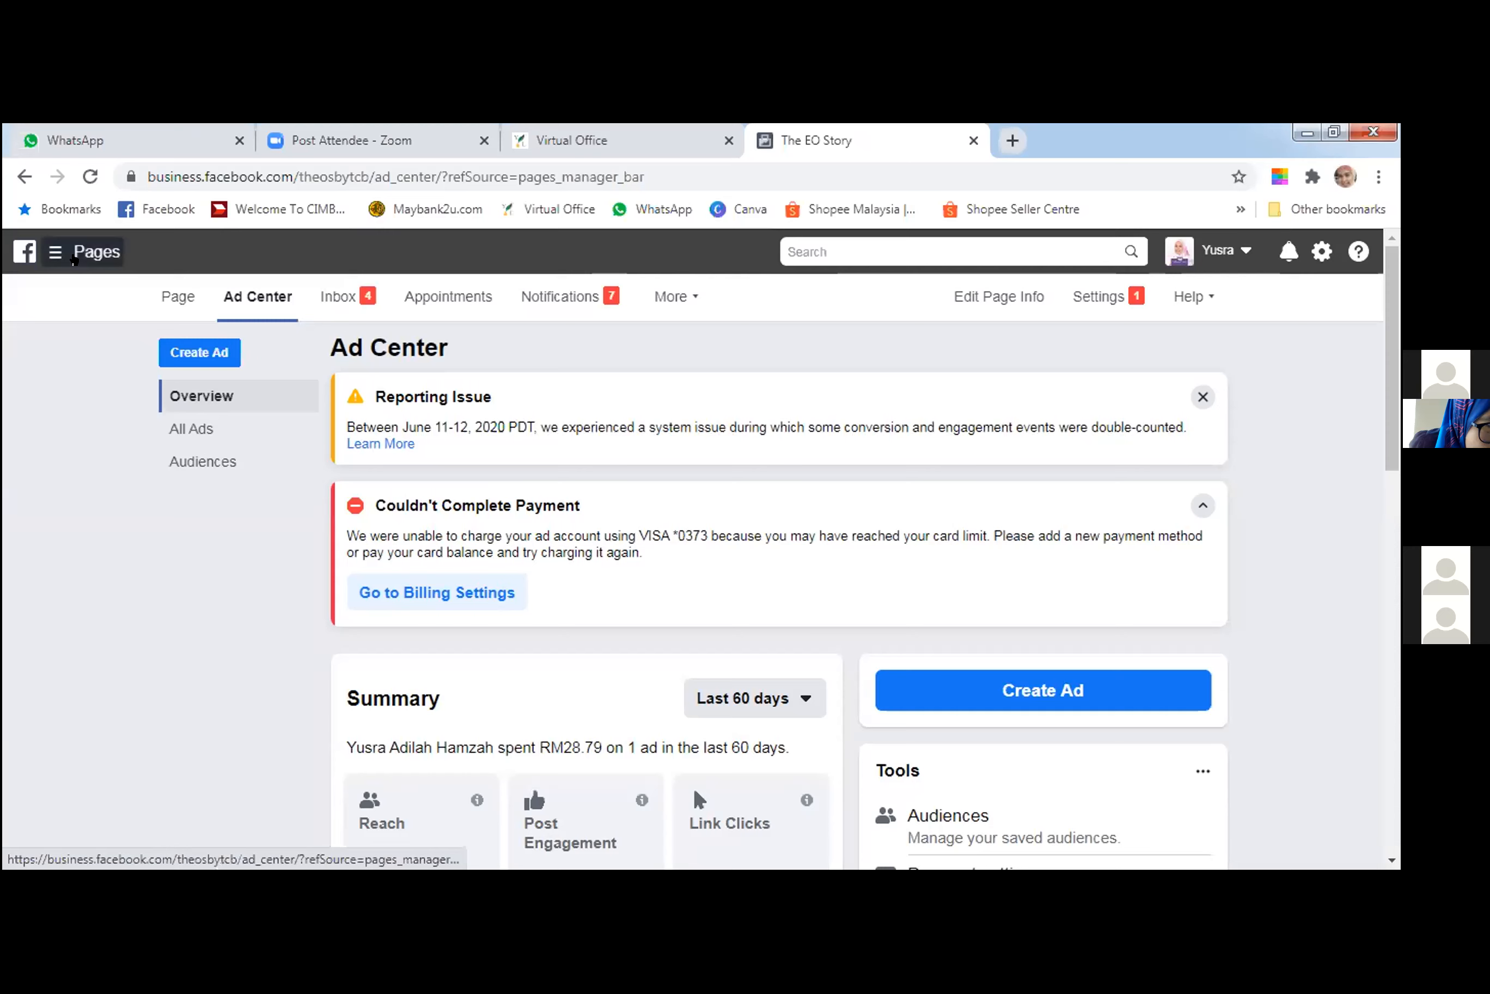
Open Ads Manager from the business tools shortcuts.
click(73, 257)
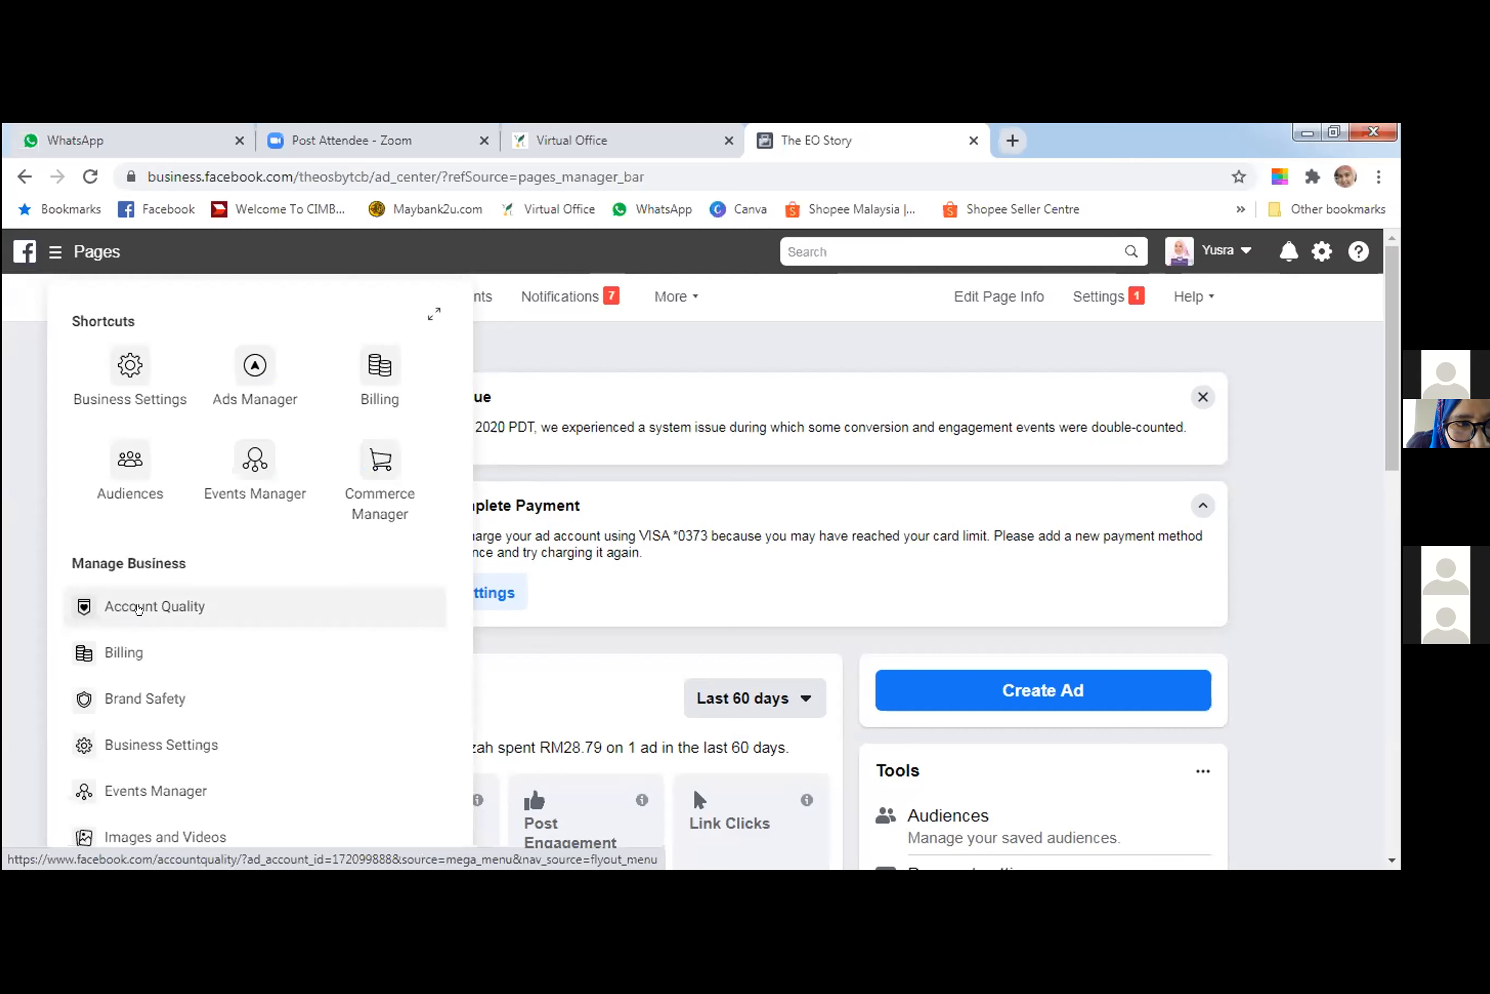
scroll(138, 607, down, 3)
scroll(137, 607, up, 3)
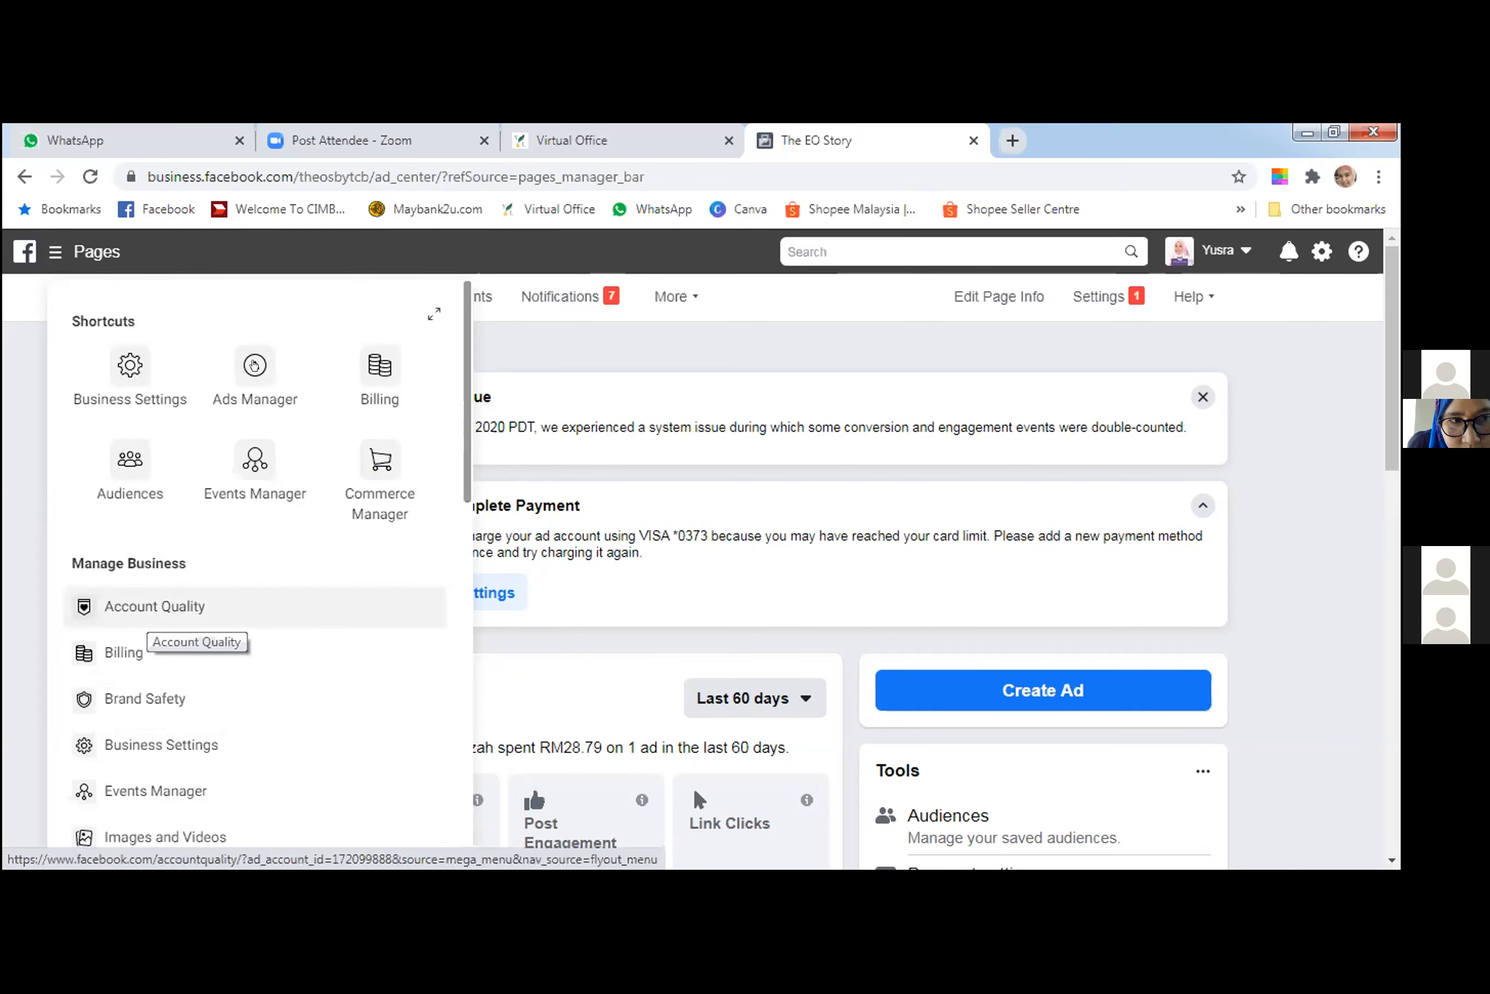
click(254, 365)
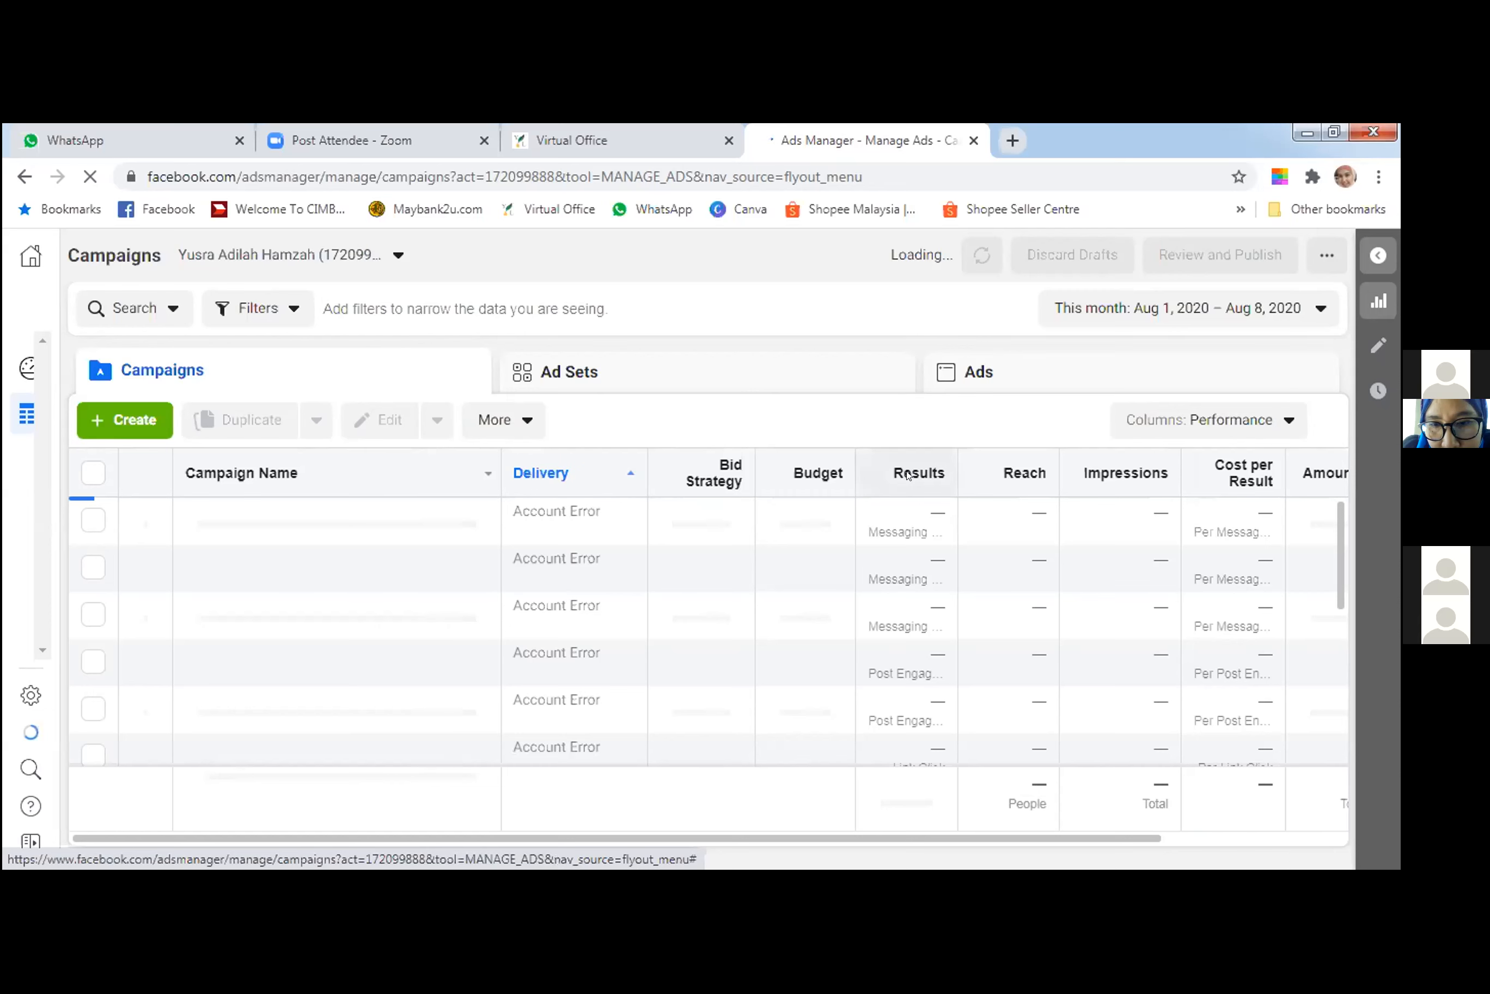
Start a new campaign with Quick Creation, examine its campaign and ad set settings, and discard it.
click(91, 413)
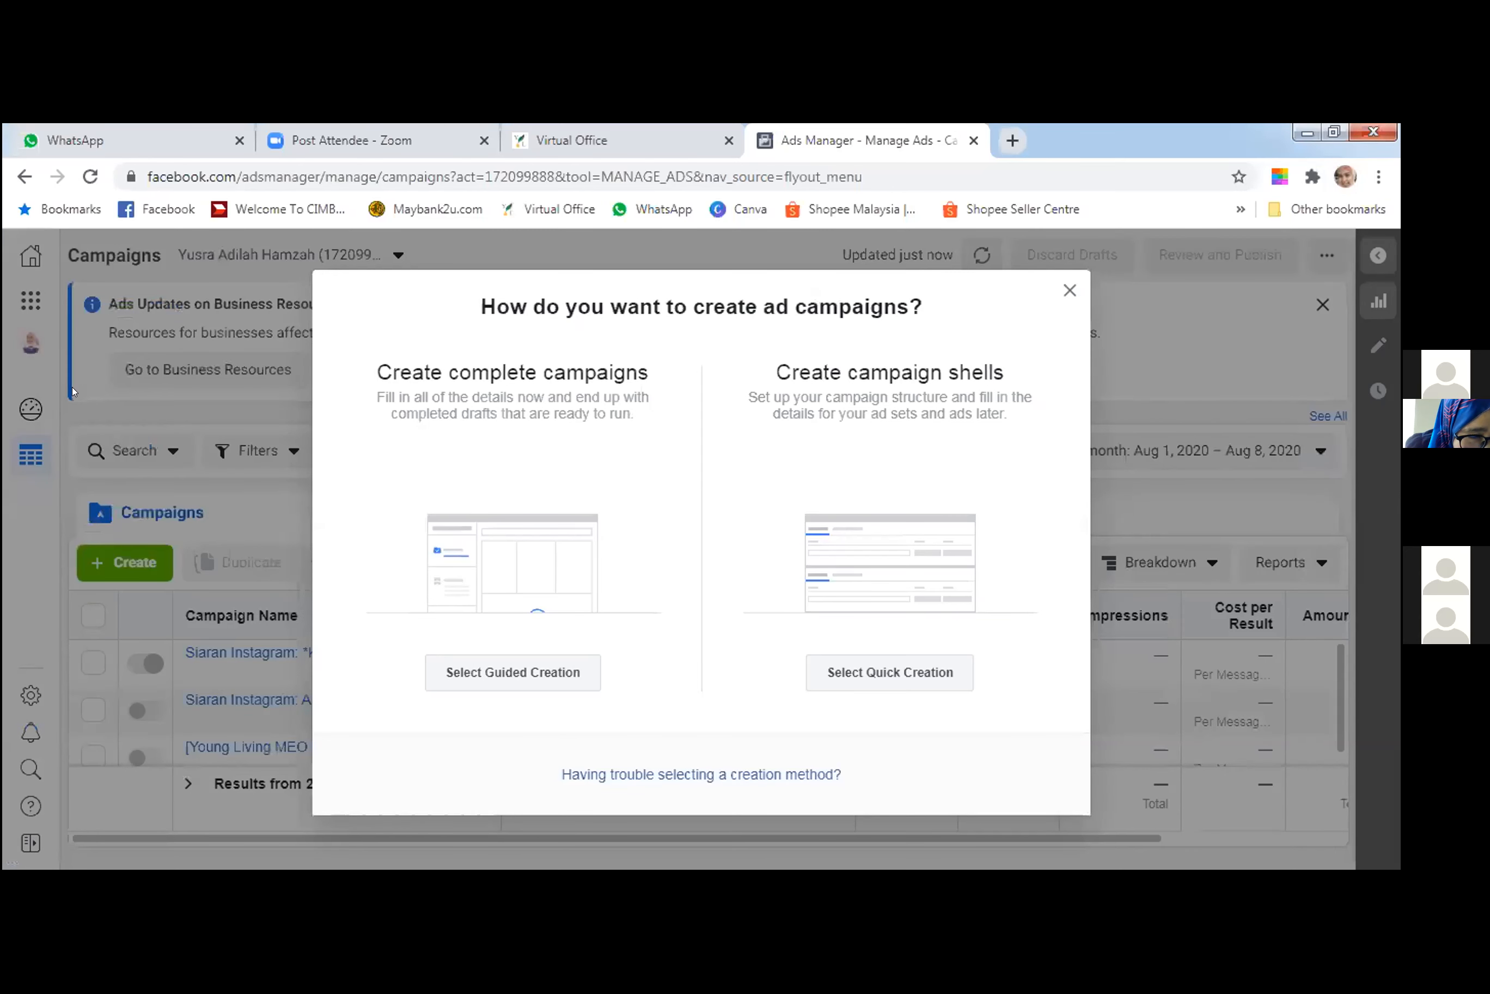
click(872, 576)
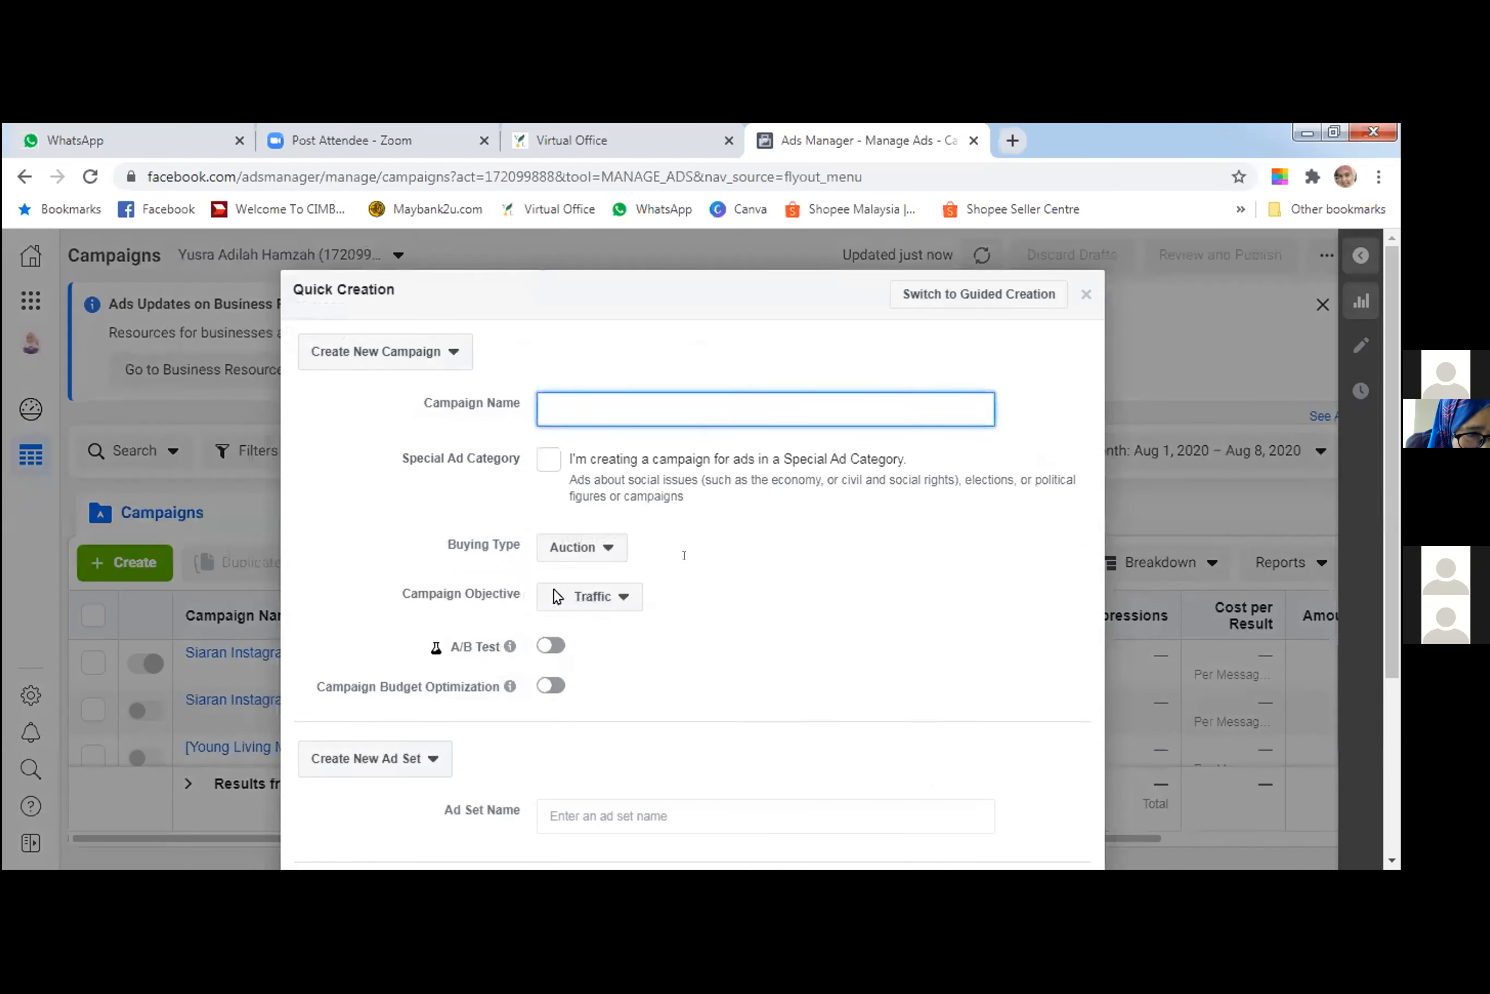
scroll(688, 557, down, 4)
scroll(684, 555, up, 4)
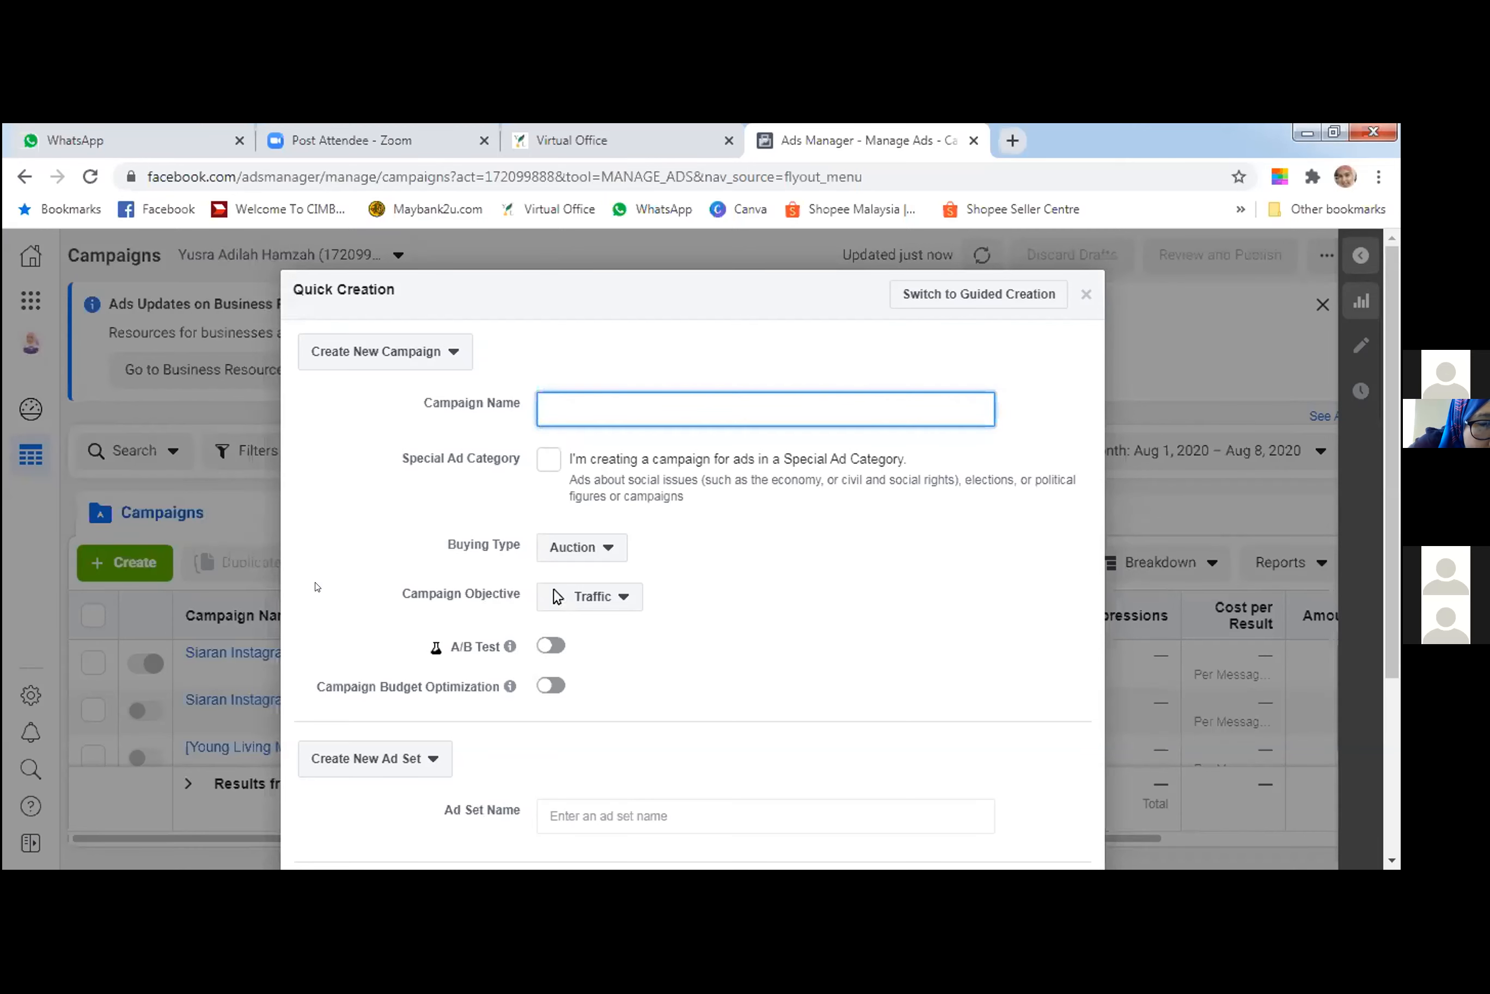
key(Escape)
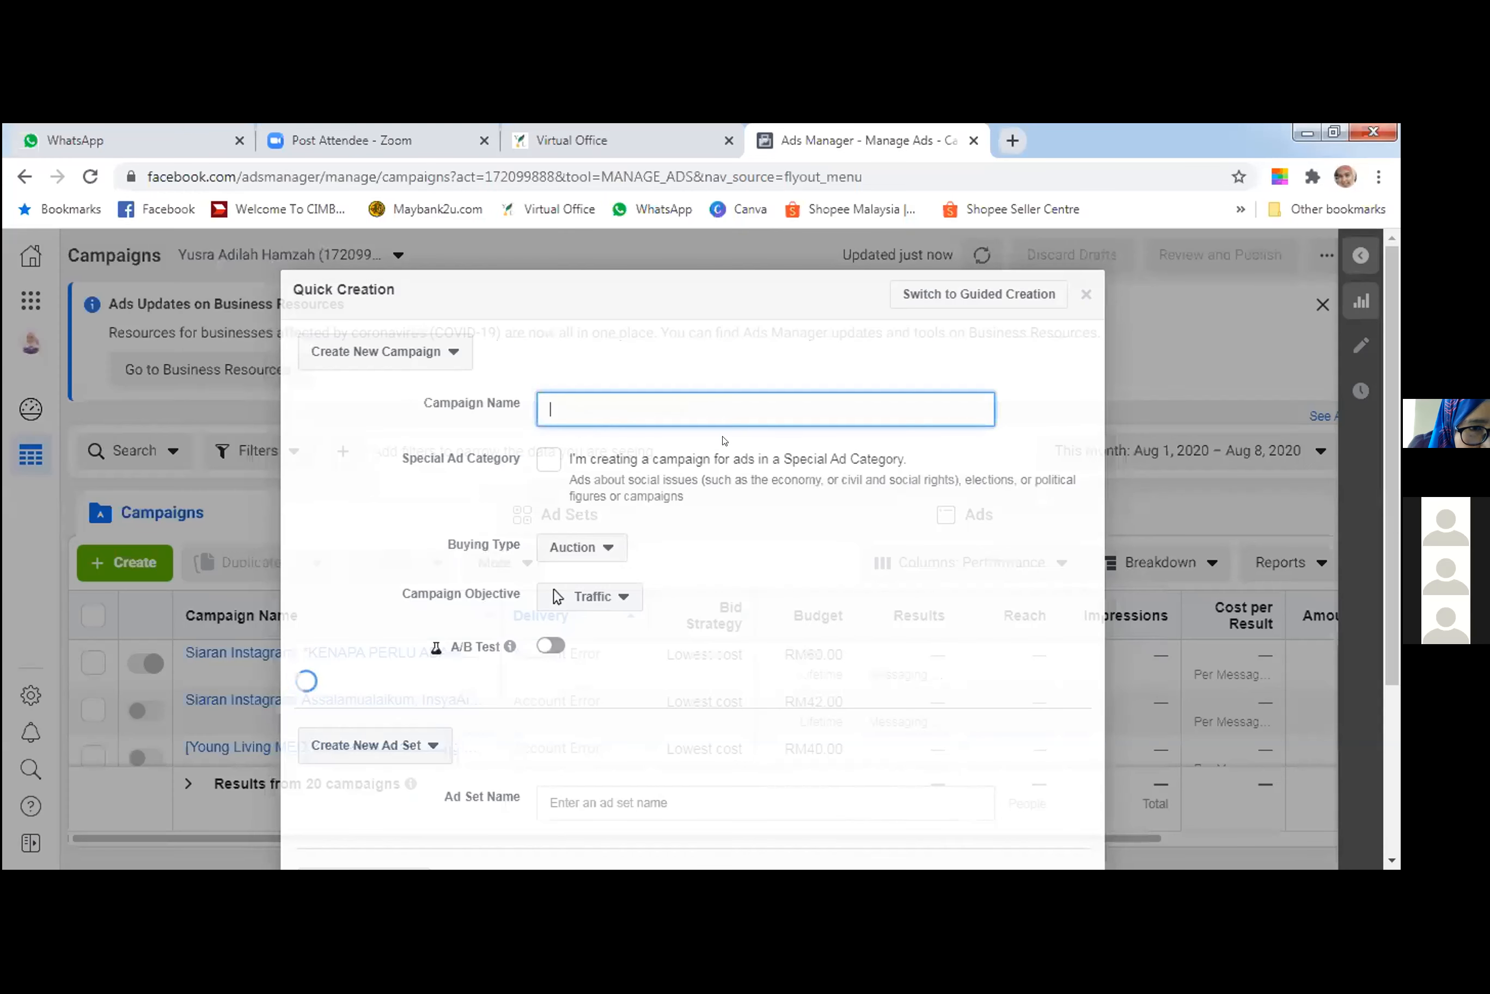
click(981, 293)
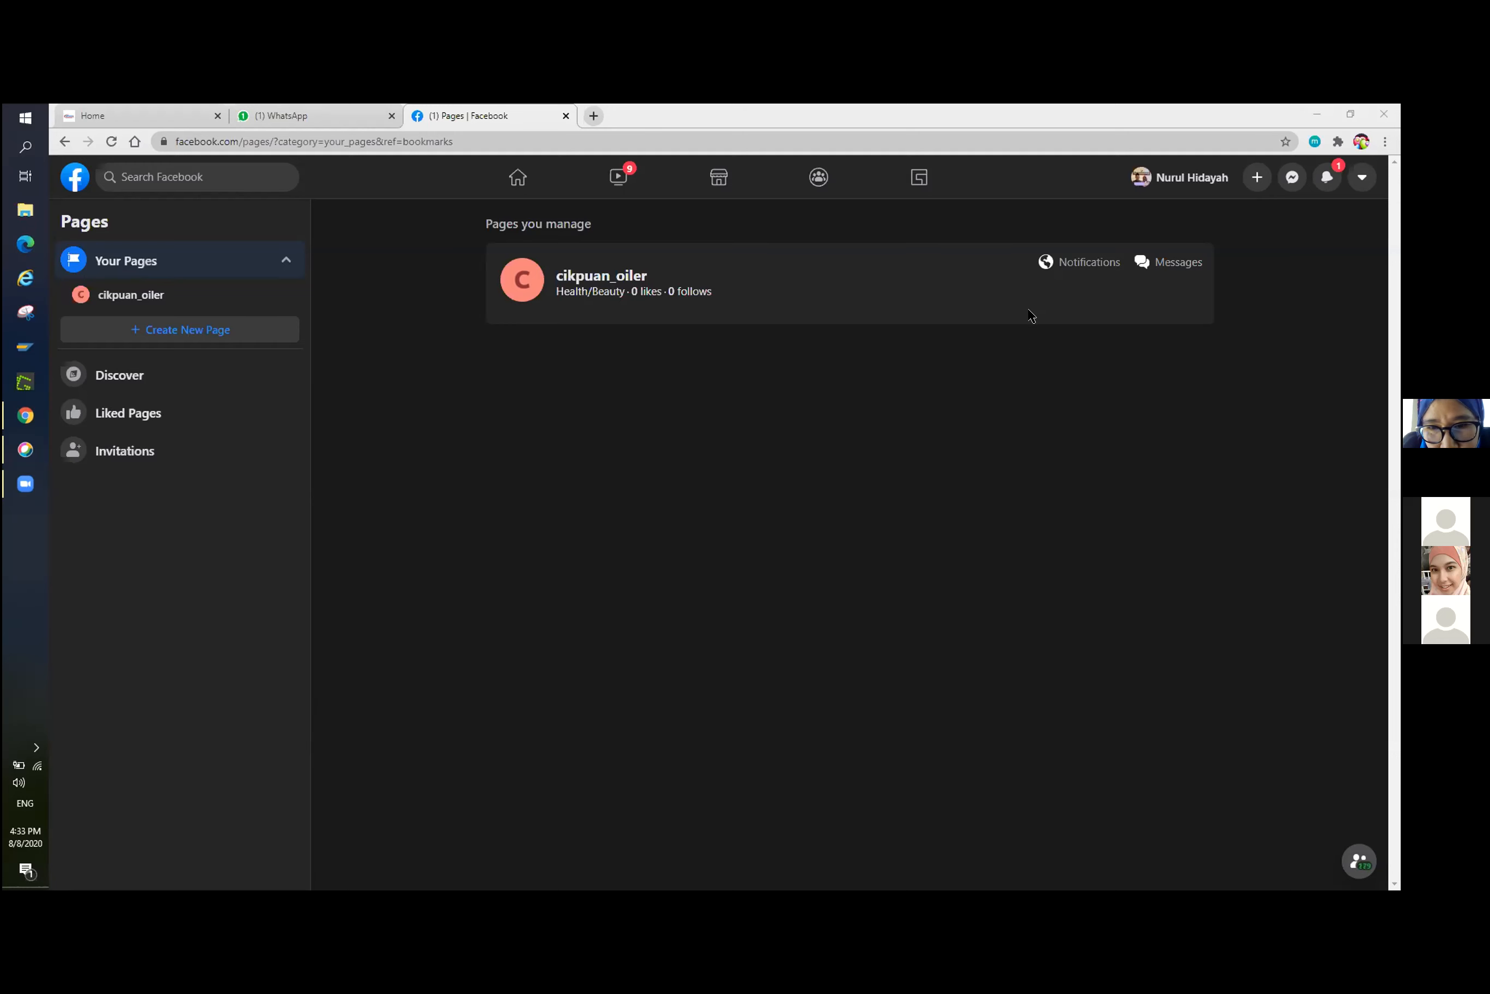
Start creating a Facebook ad for the managed page, bringing up its choice of ad goals.
click(1255, 178)
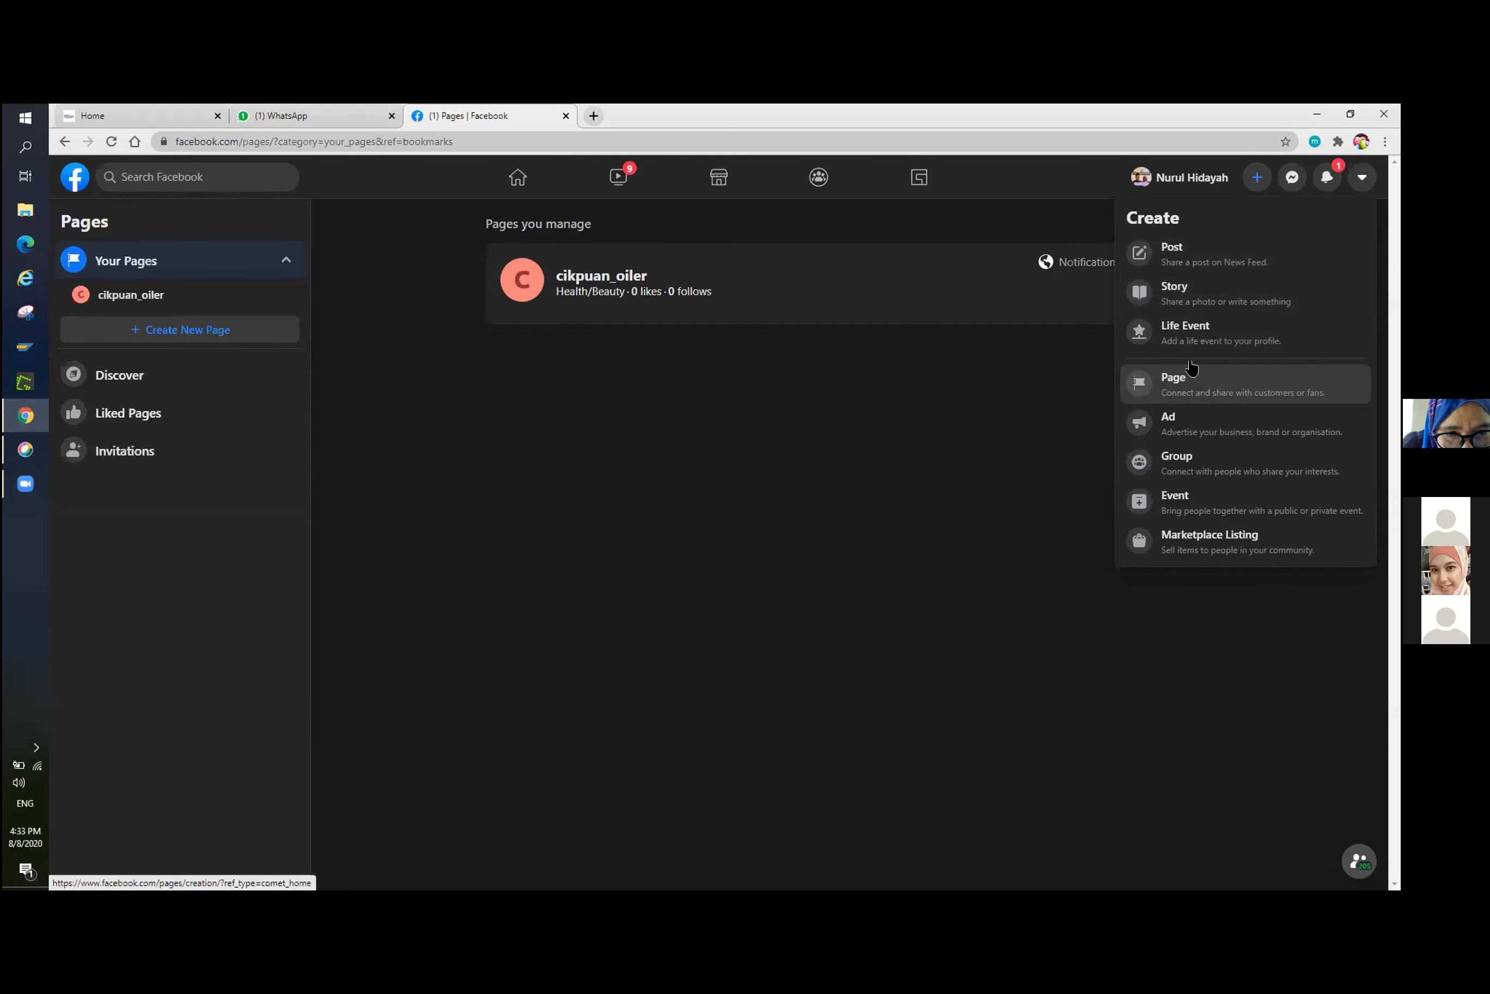
click(1175, 420)
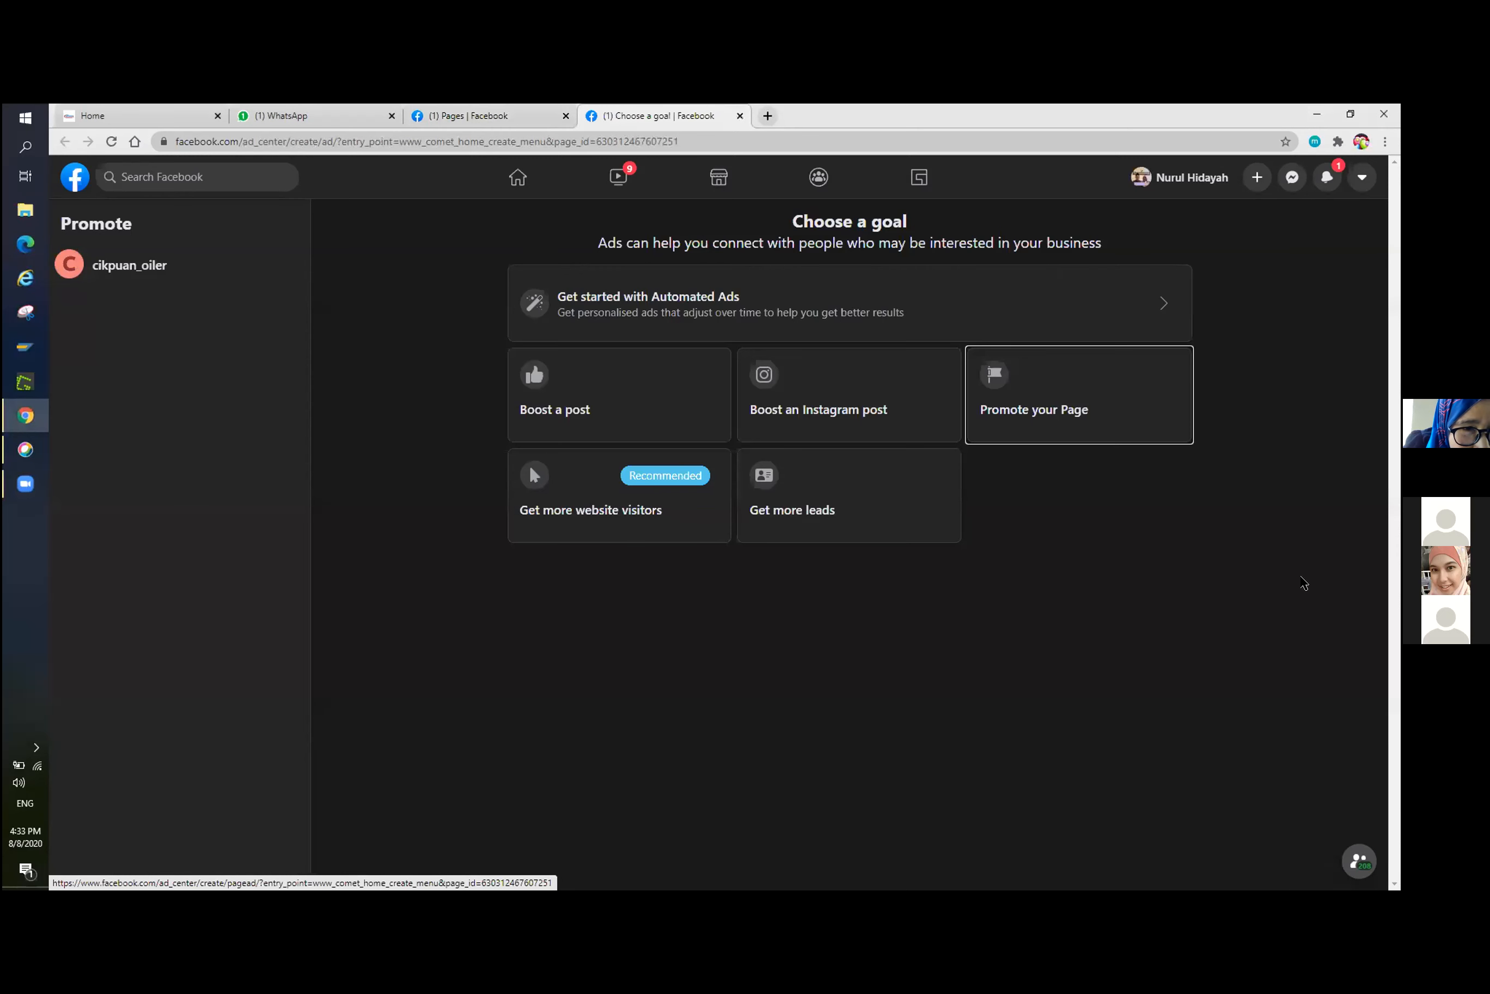
Switch the account back to classic Facebook, skipping the feedback survey.
click(1366, 181)
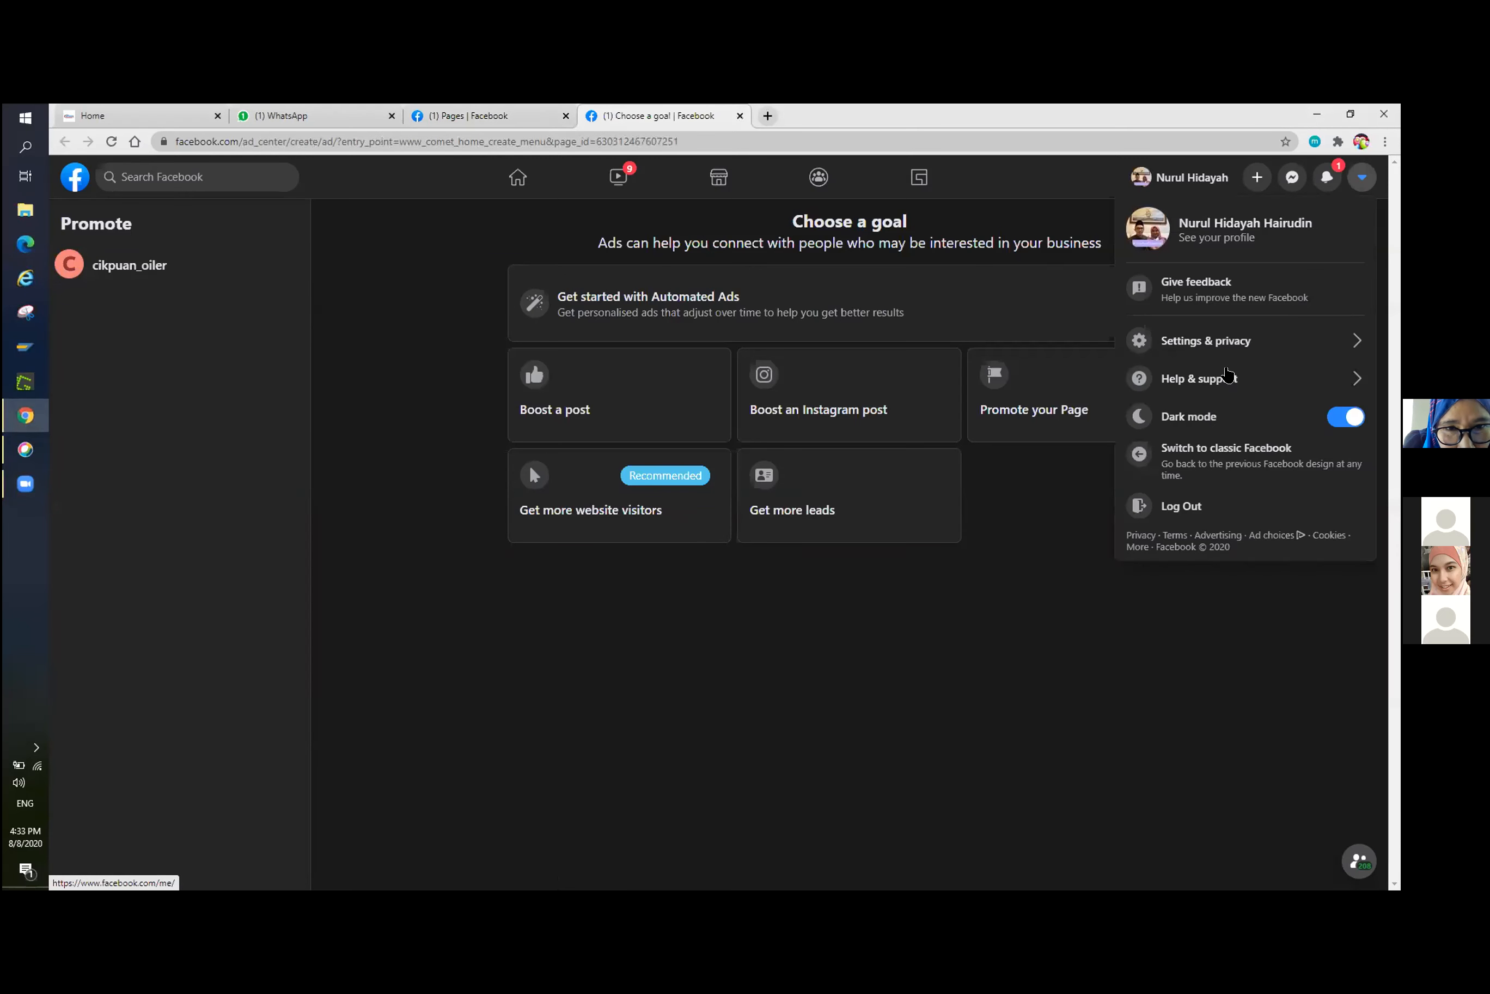
click(1049, 654)
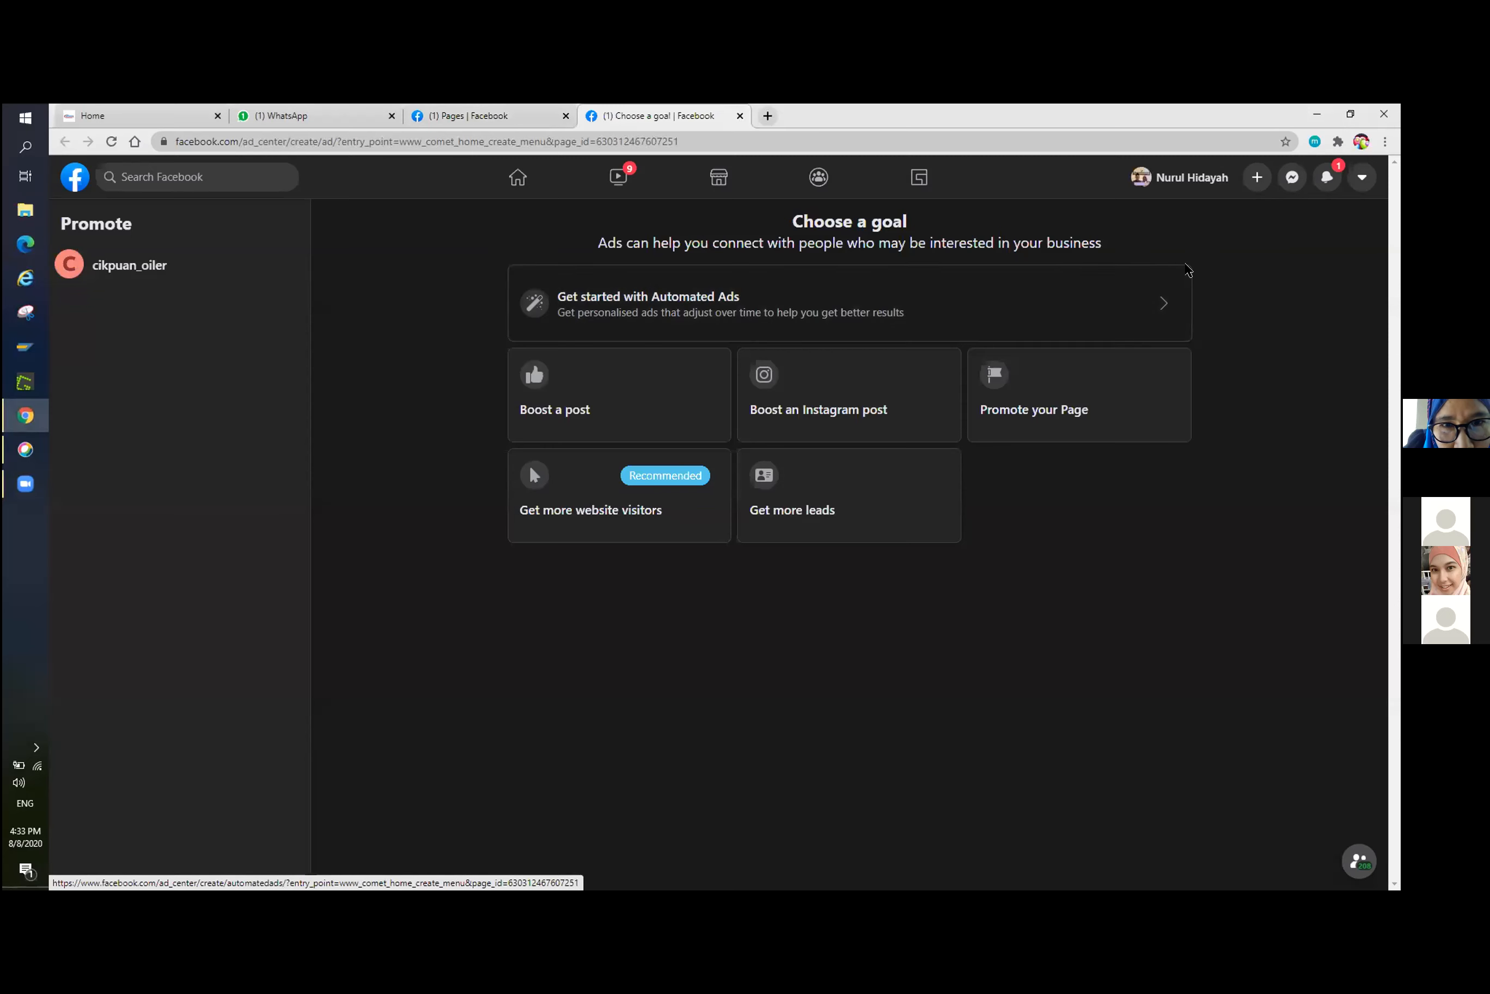
click(1361, 178)
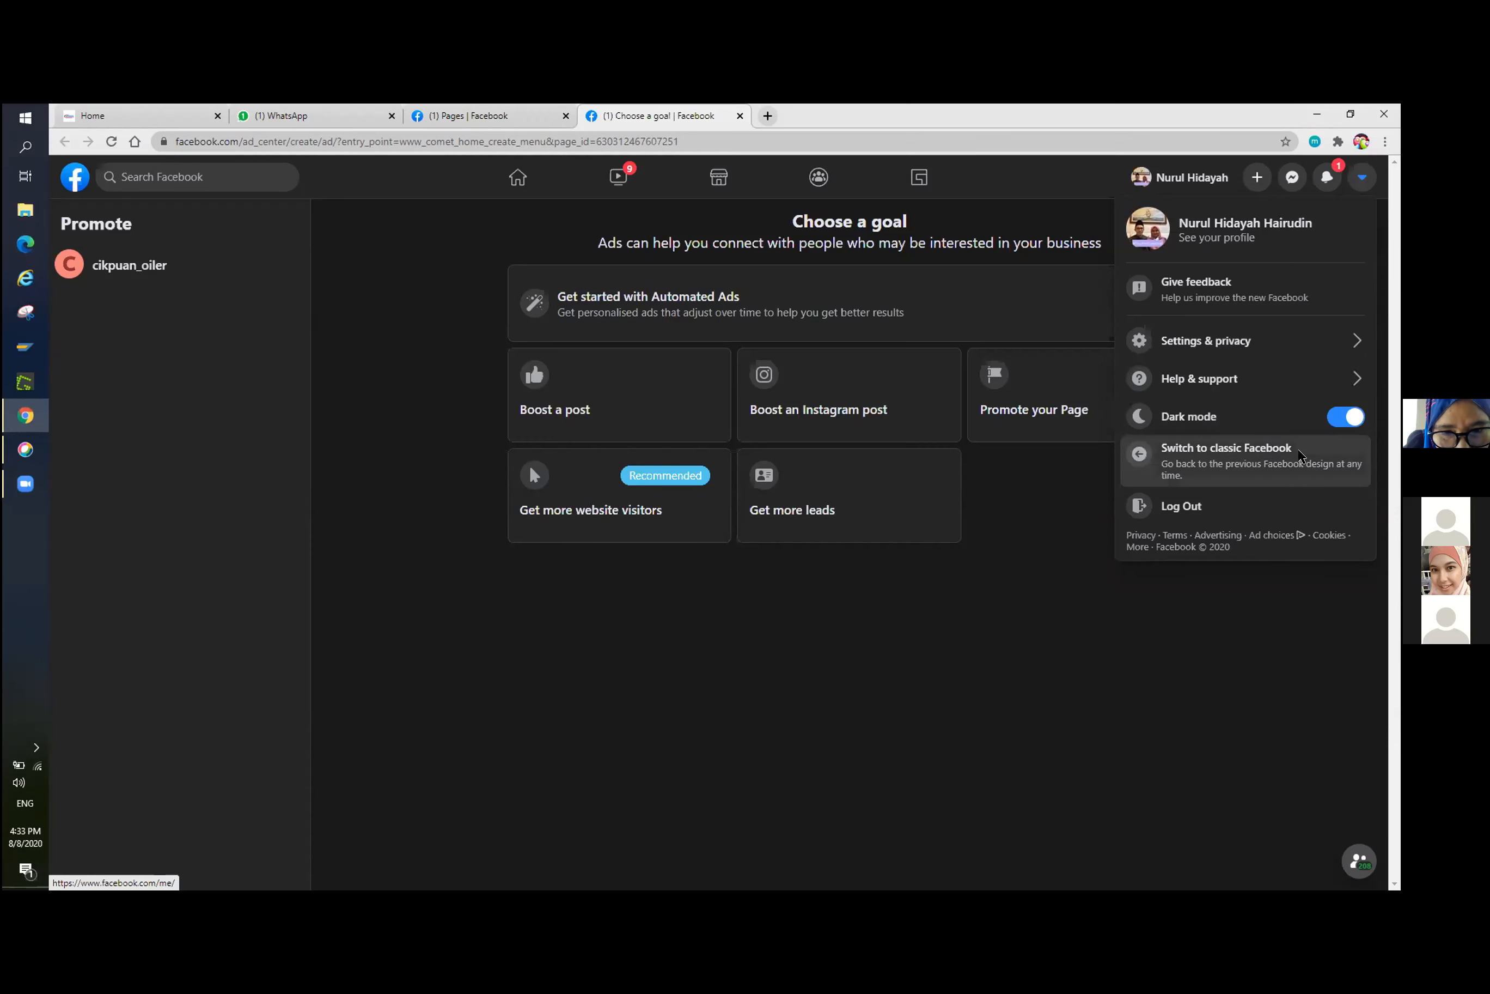
click(1296, 459)
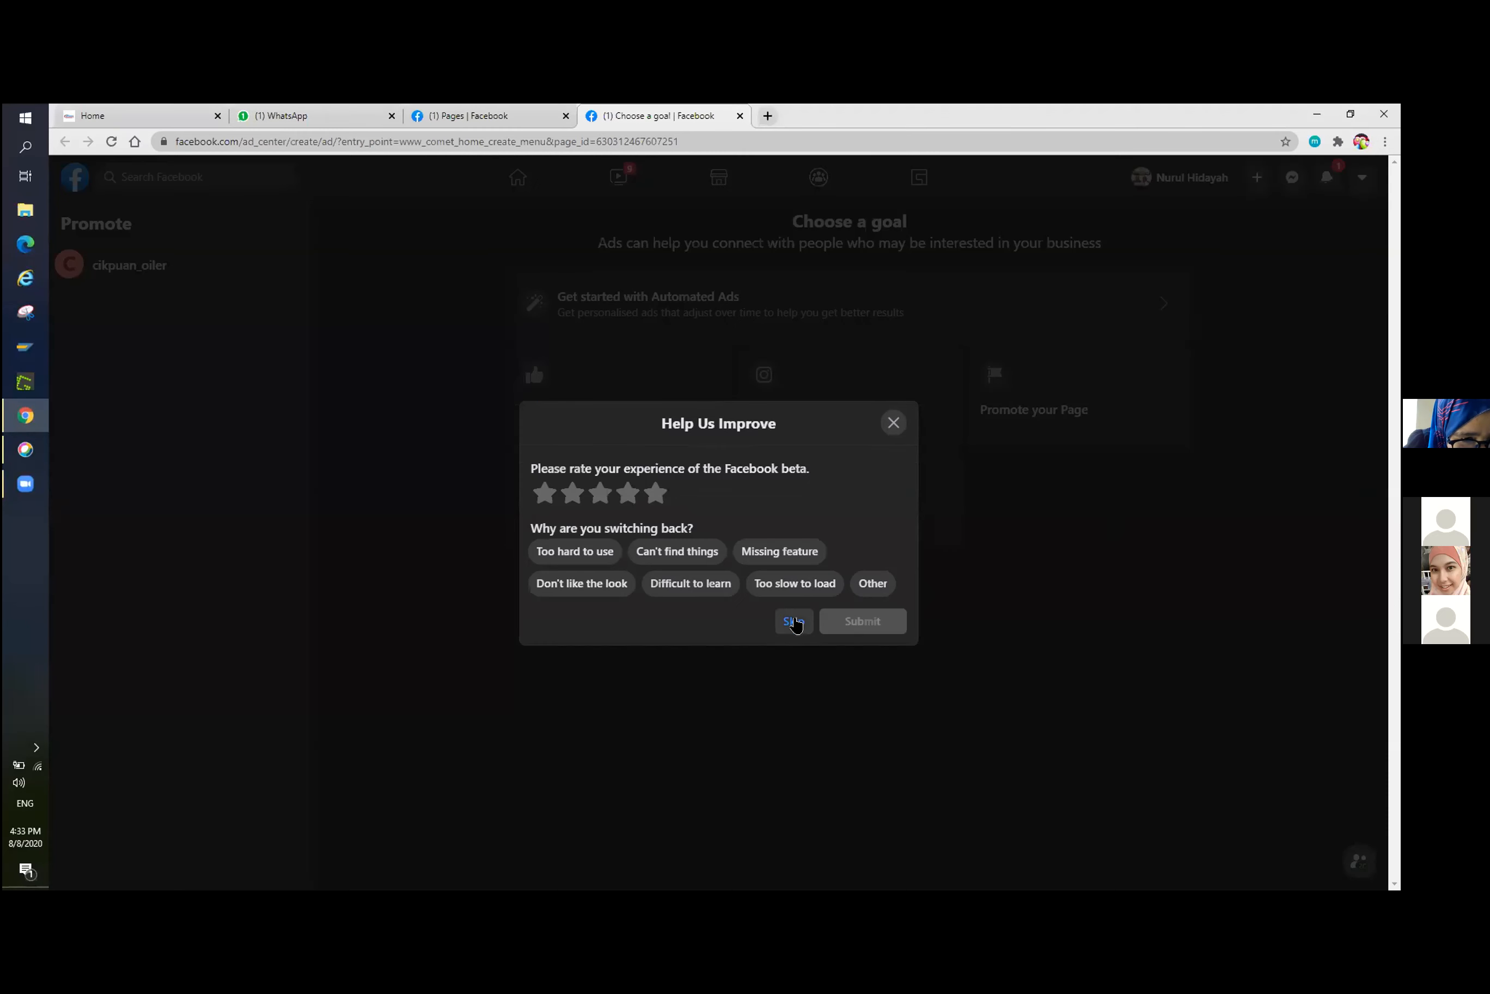
click(794, 621)
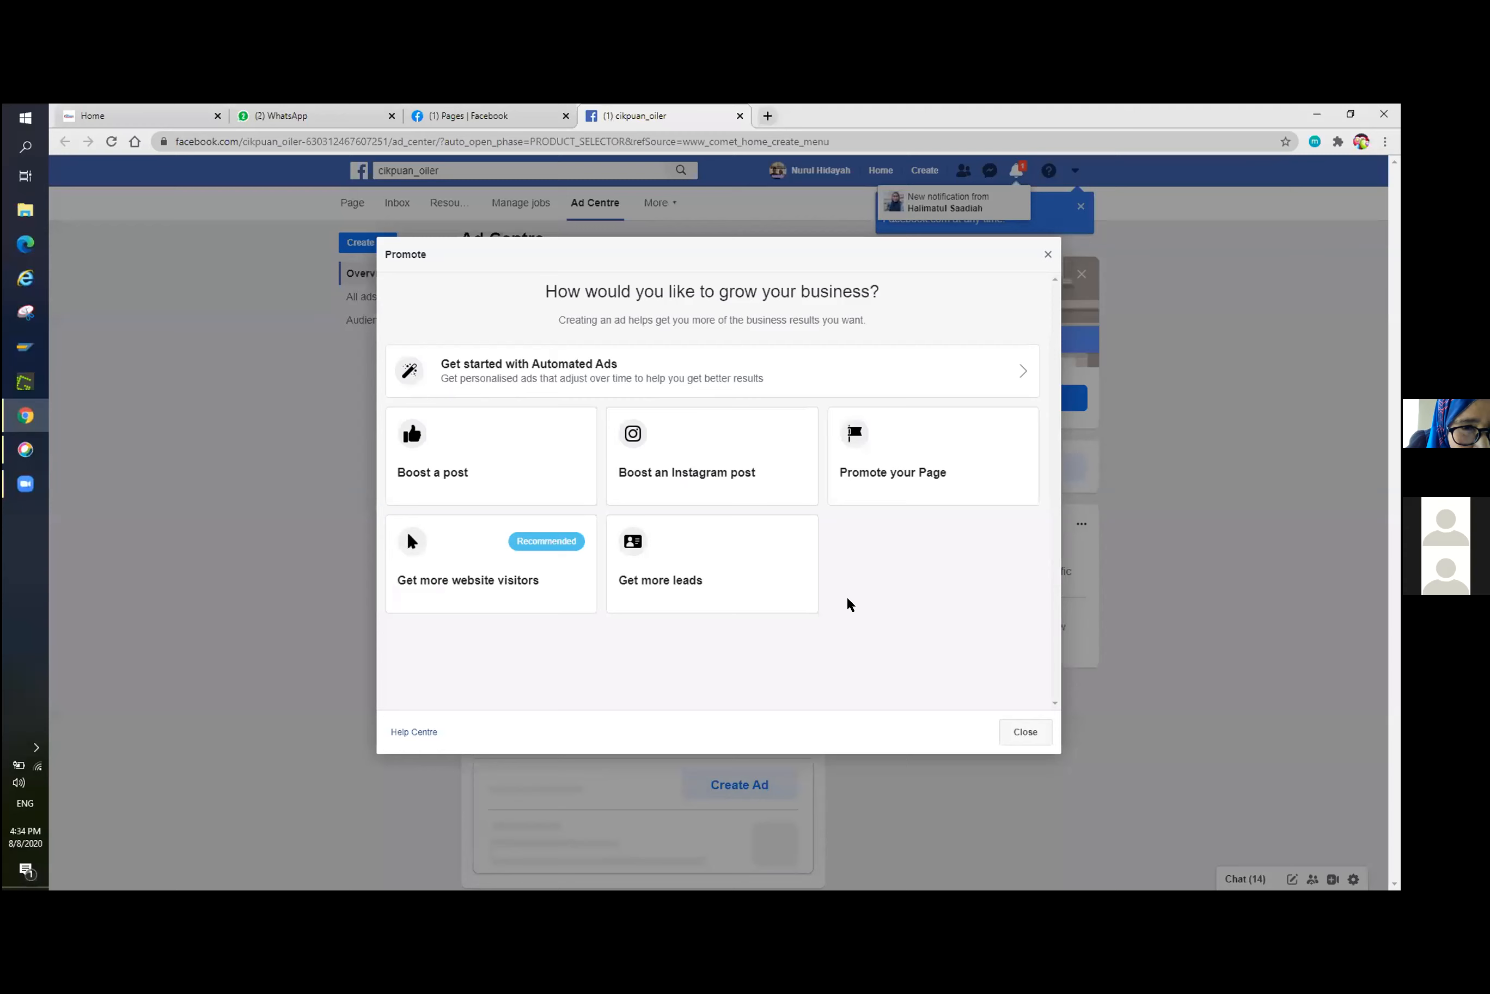
Check the classic ad goals for the page again, close them, and reload and look over its Ad Centre.
click(1046, 257)
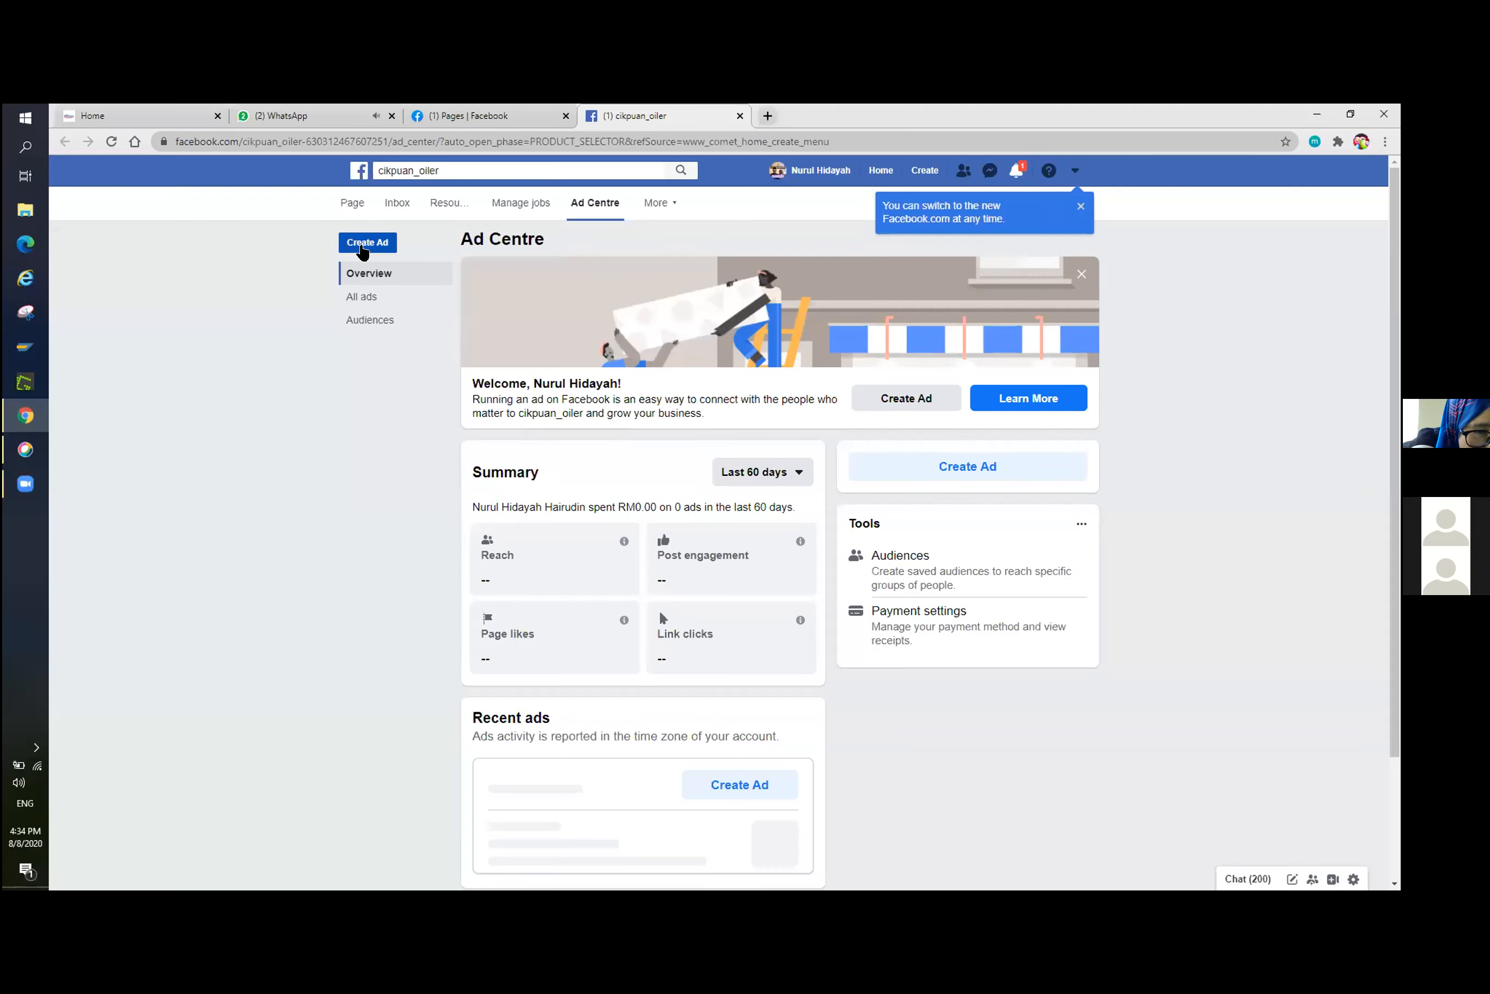
click(359, 242)
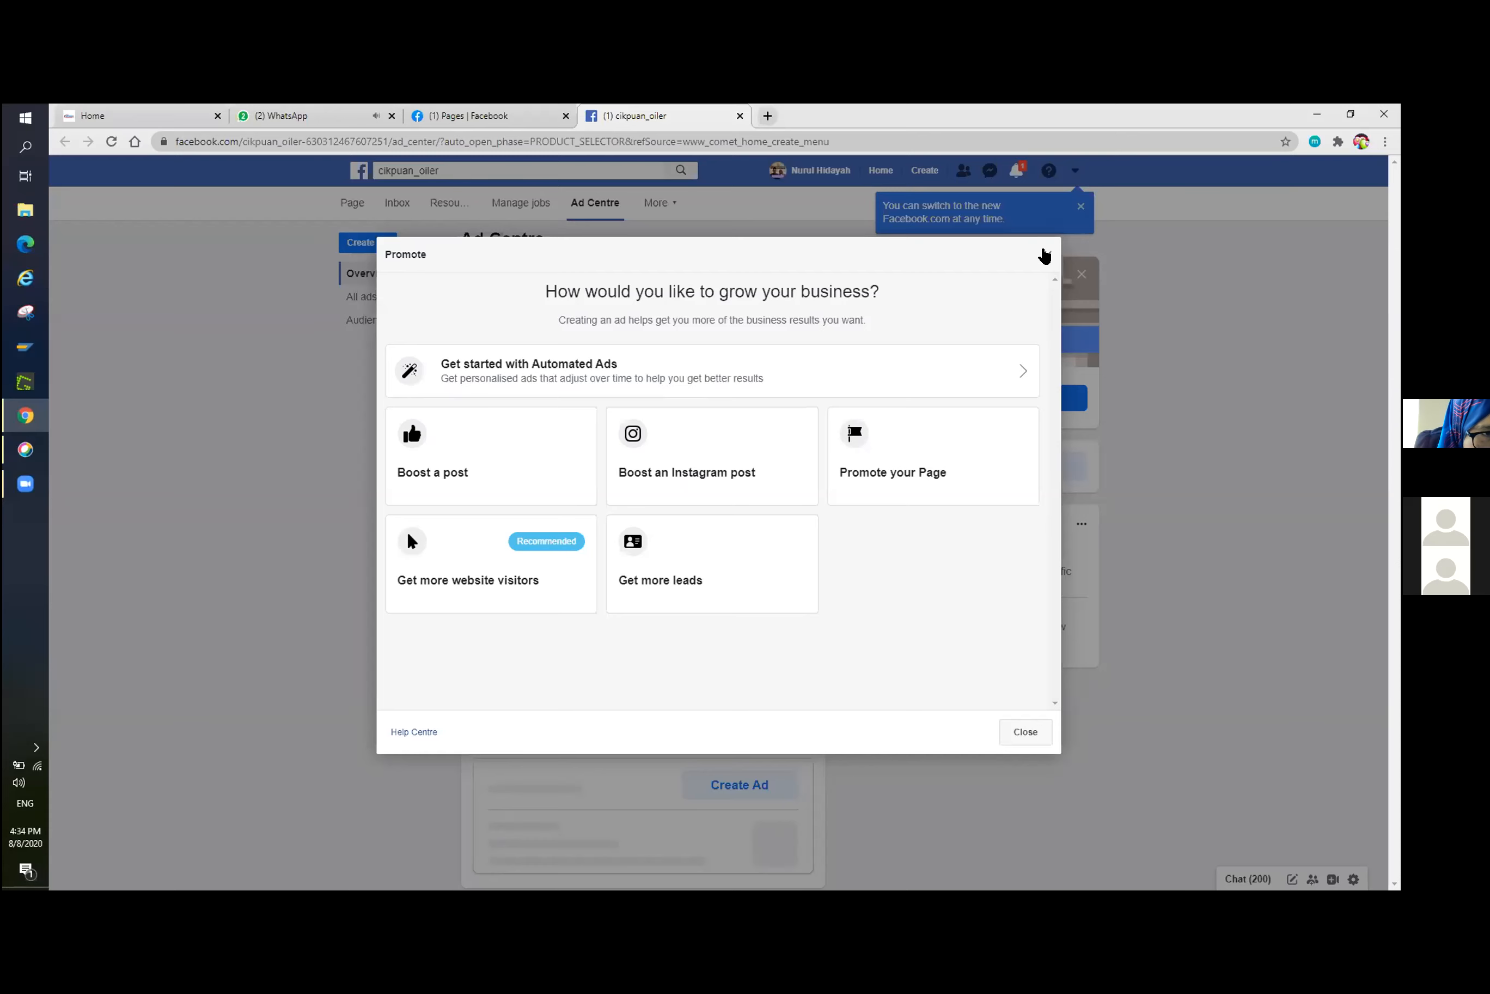
click(1044, 255)
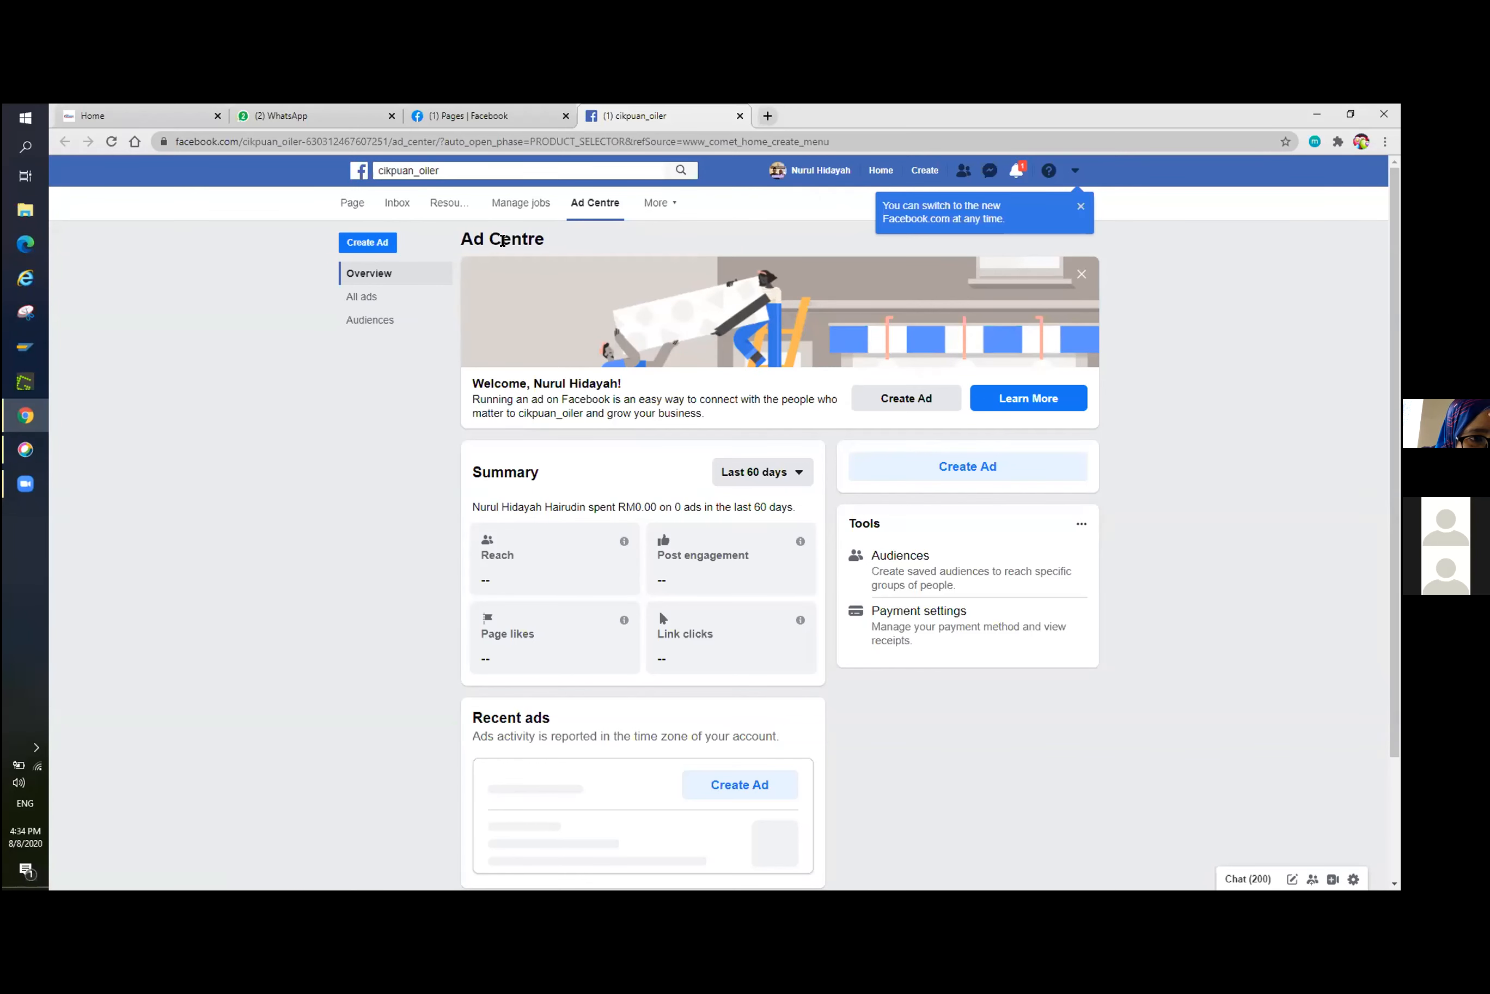
click(585, 202)
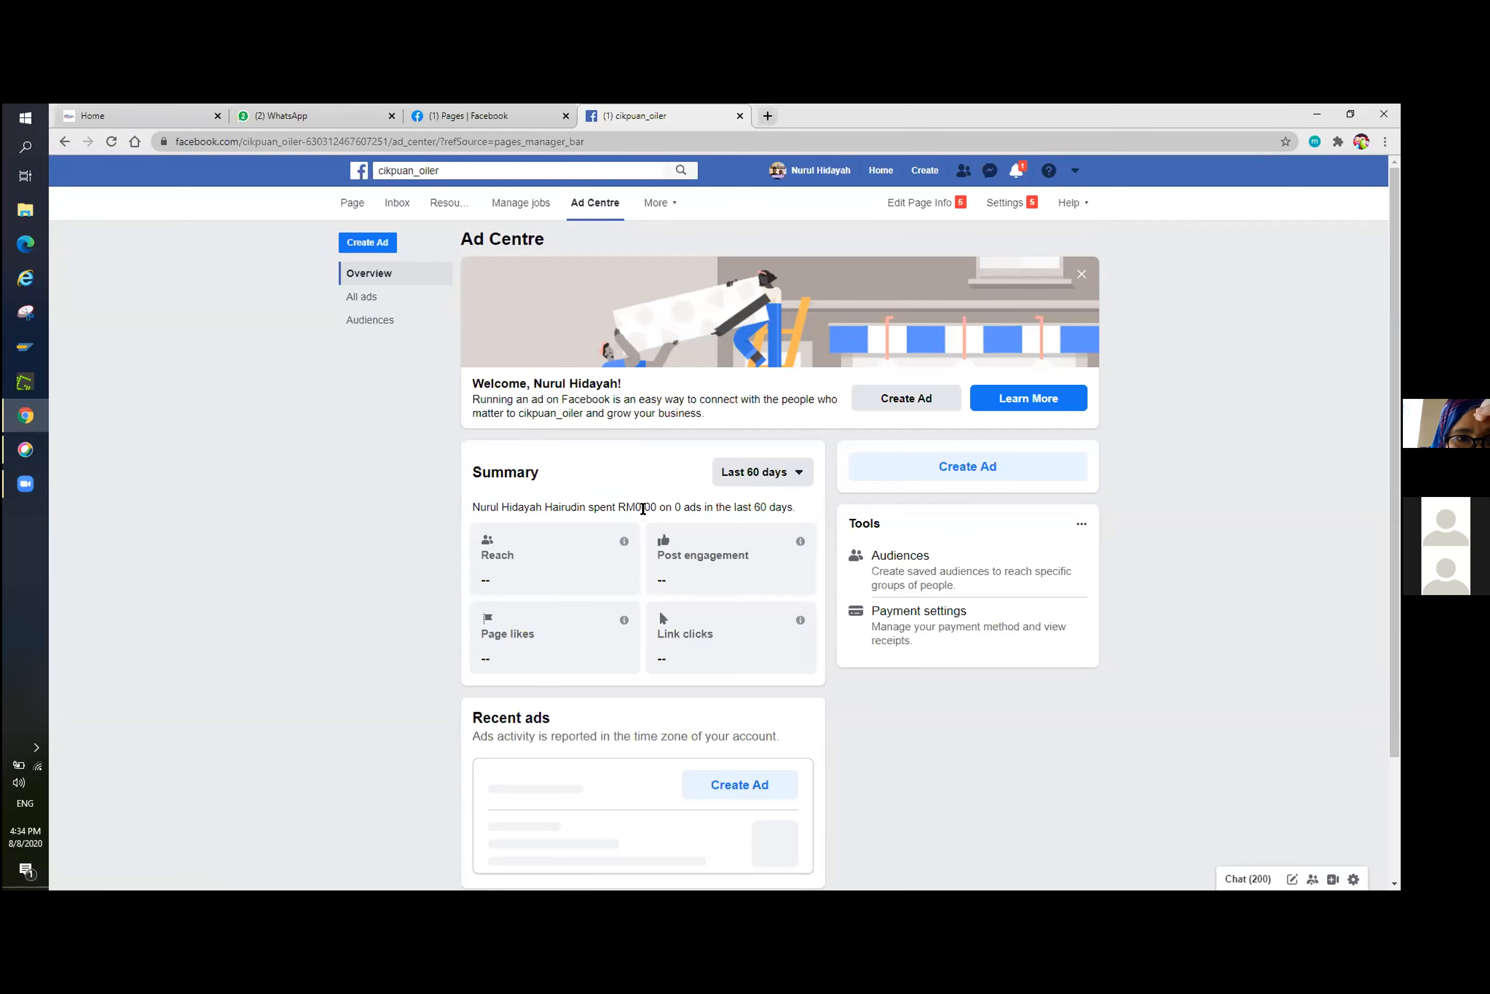
scroll(642, 508, down, 1)
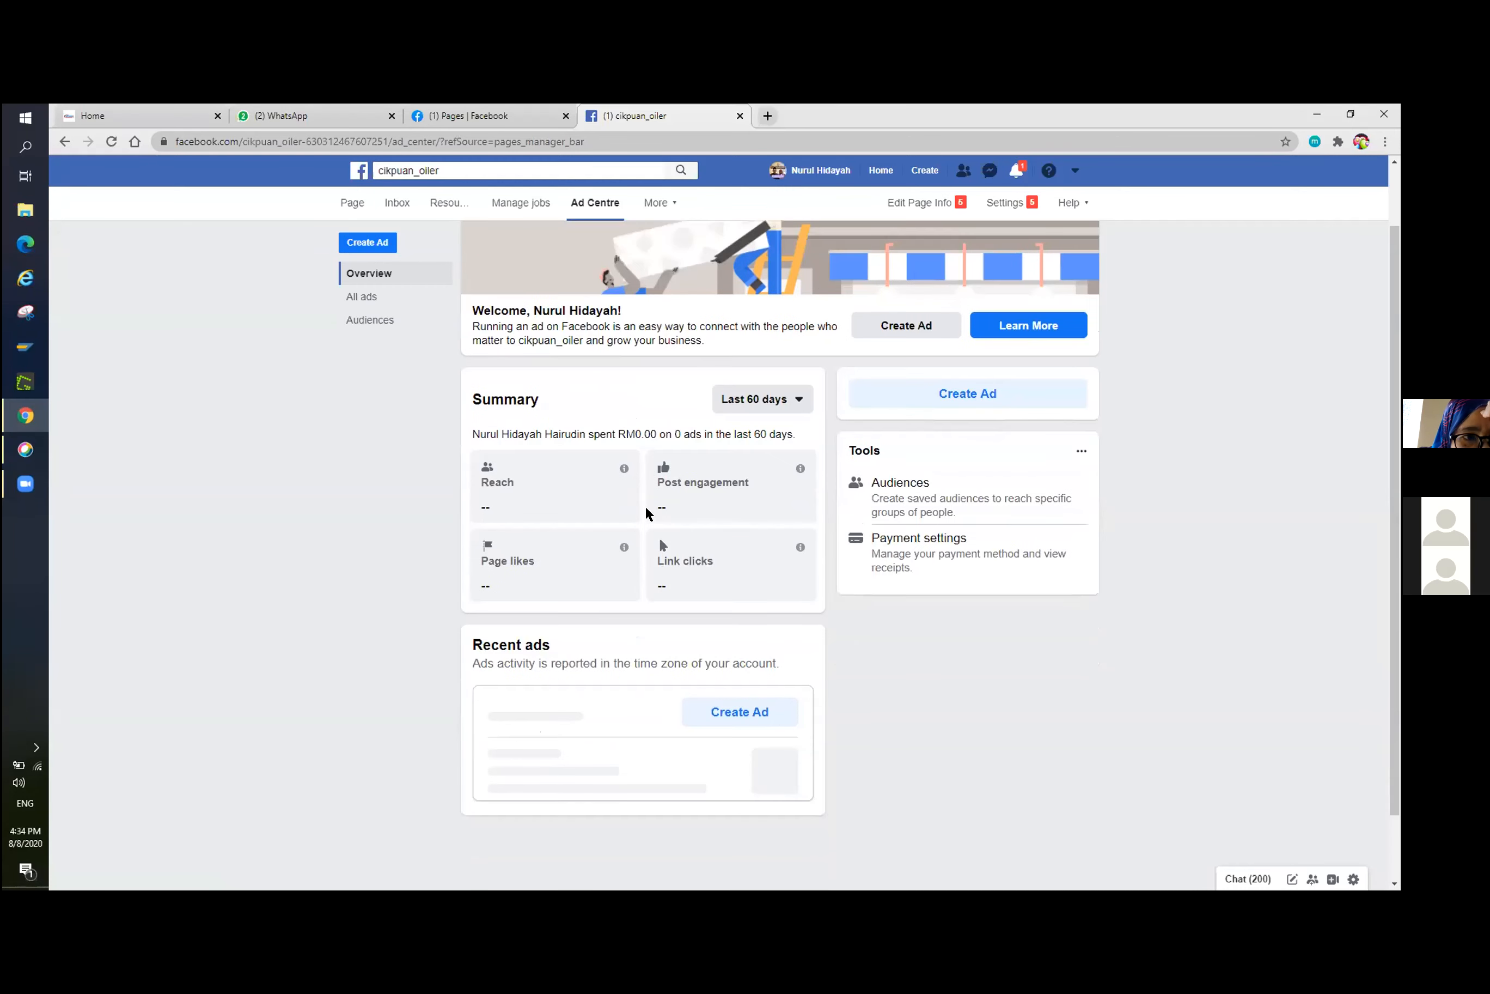
Review the page's ad goals once more, close them, and go through the news feed to the list of managed pages.
click(932, 328)
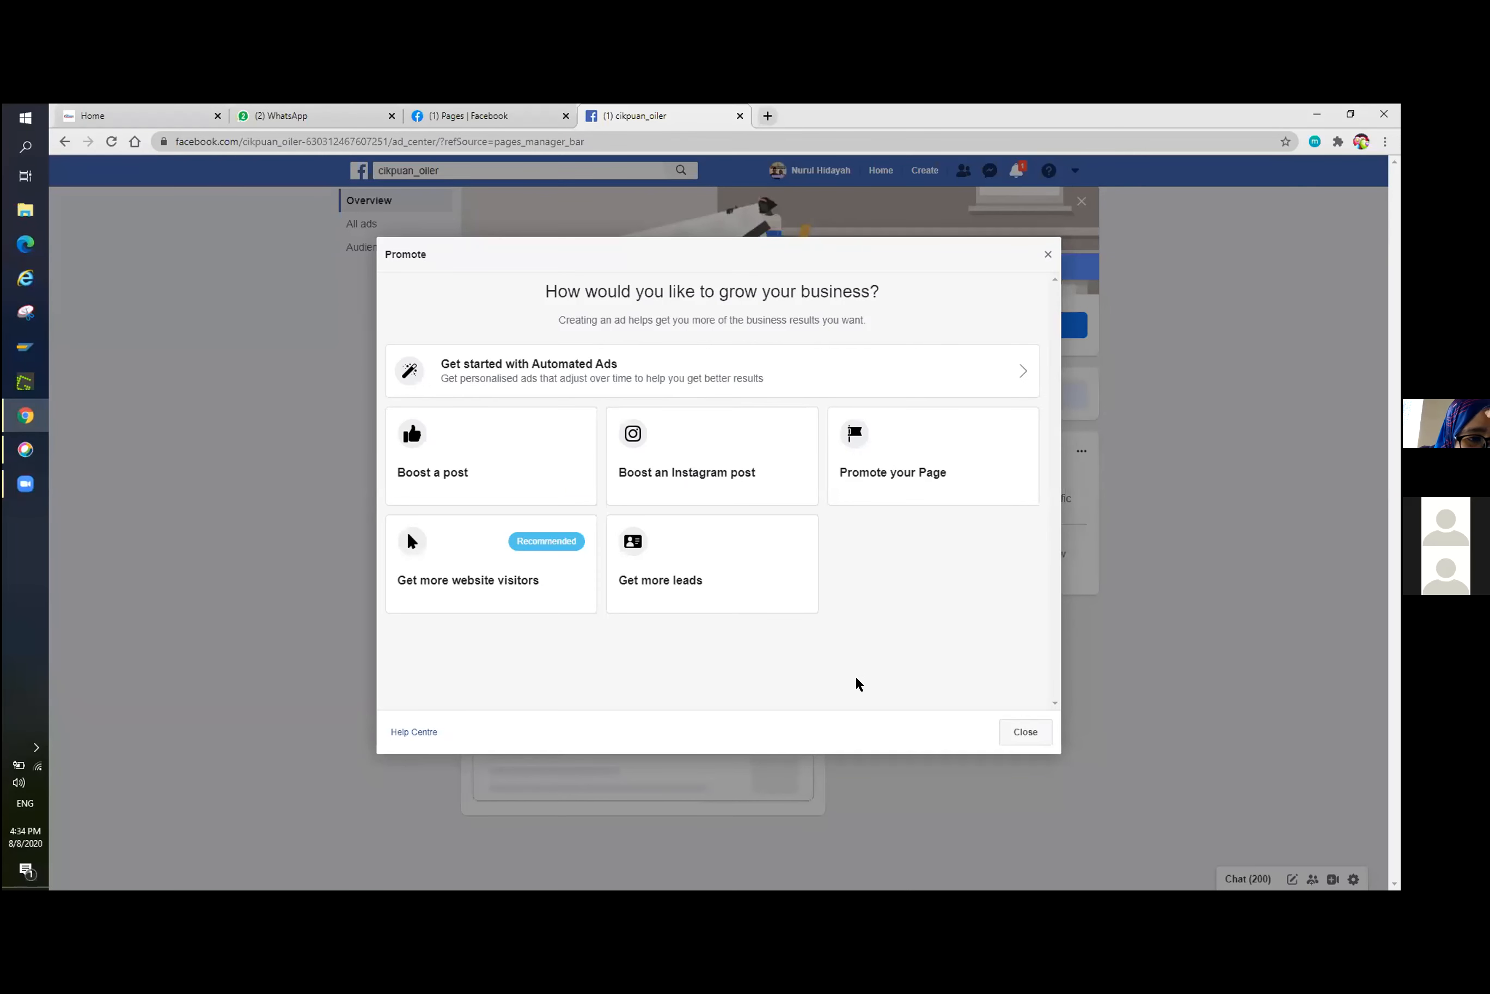
click(1026, 732)
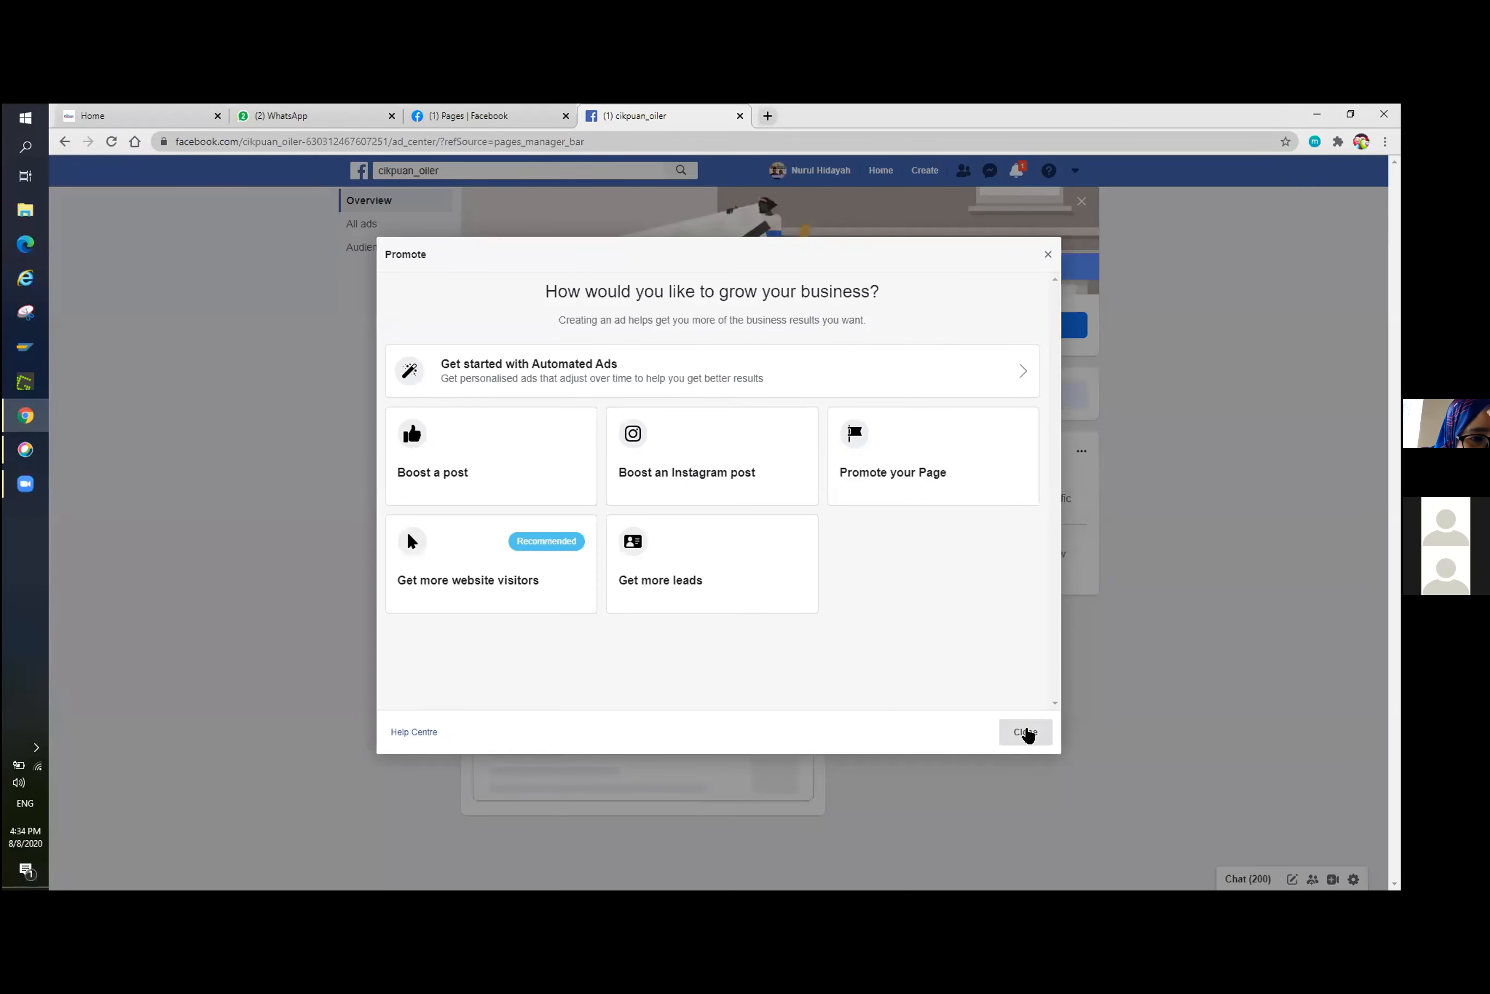
click(884, 171)
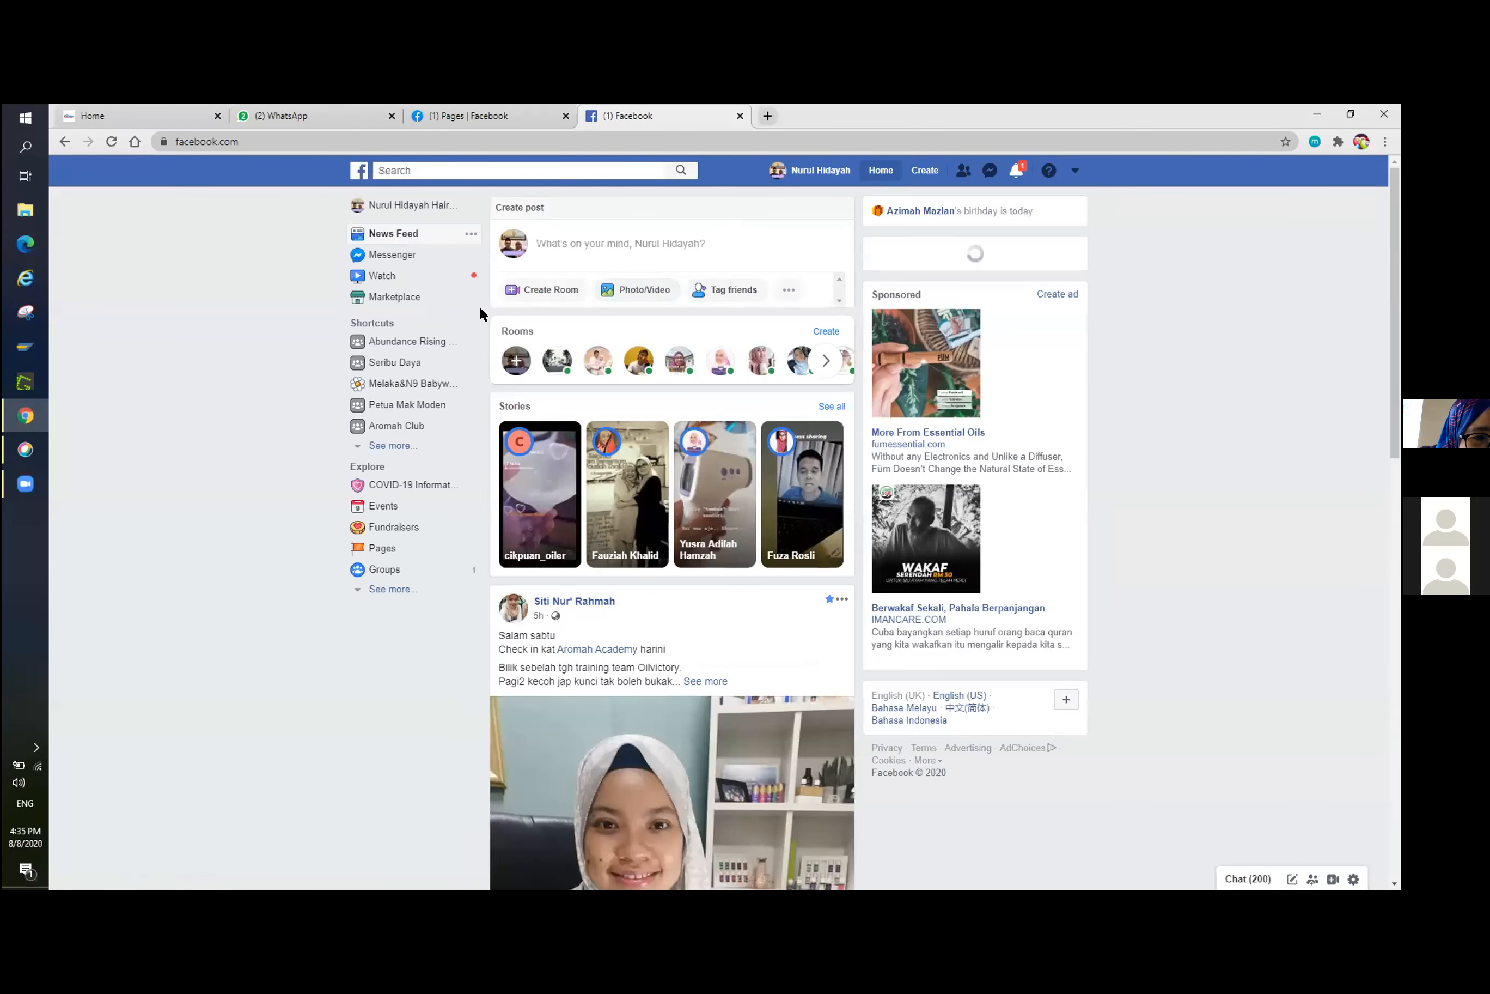
scroll(480, 308, down, 10)
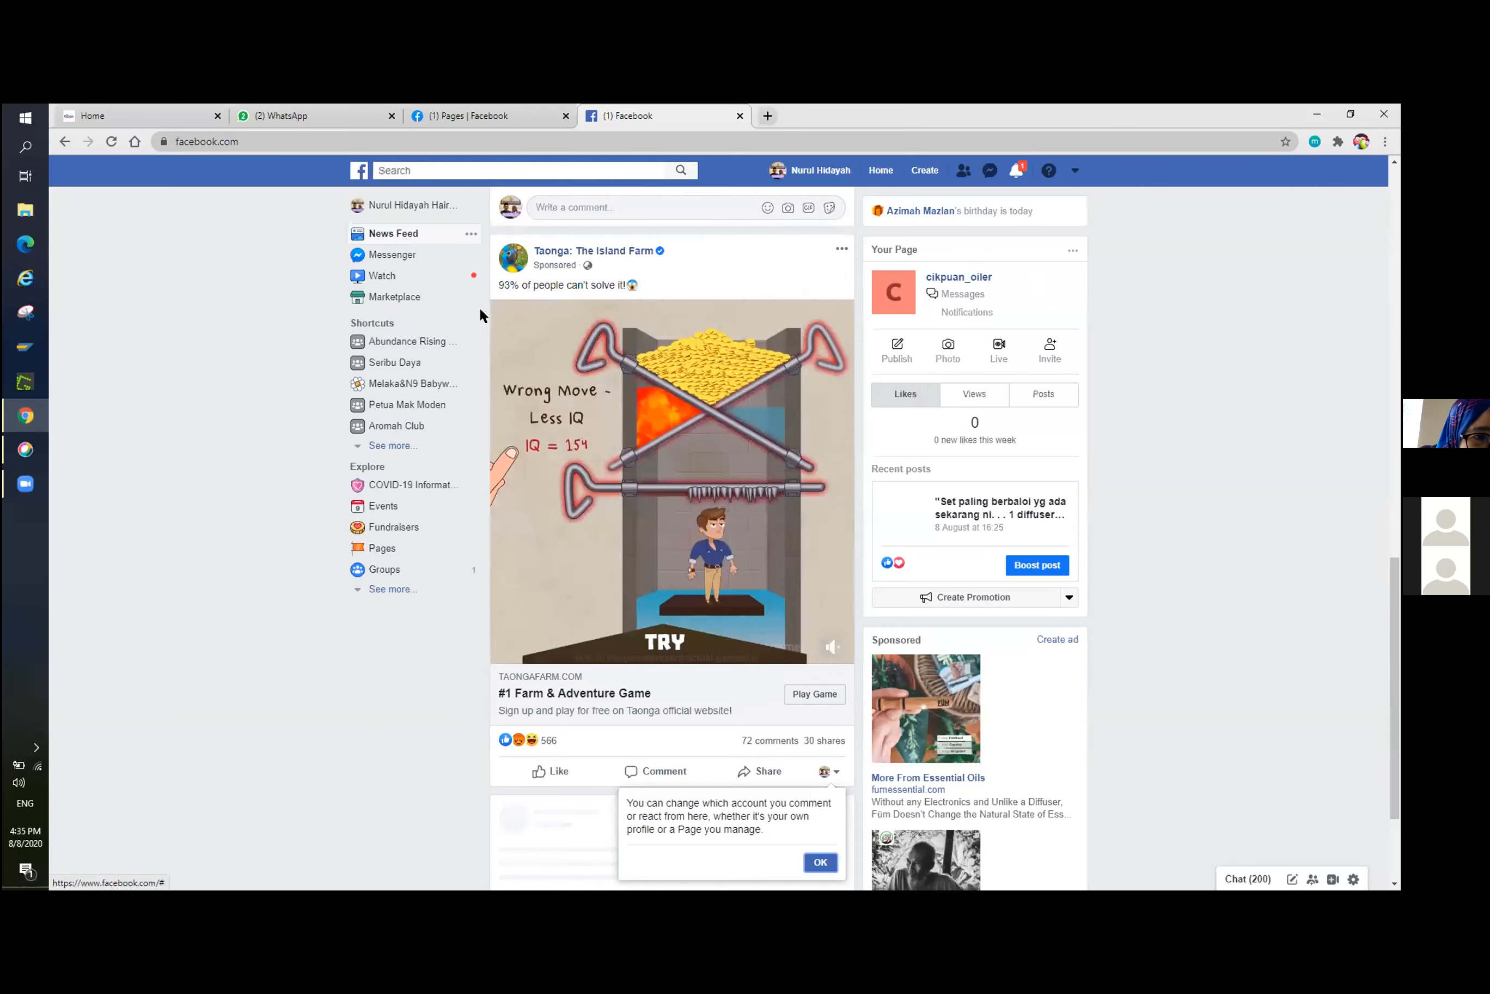
click(384, 548)
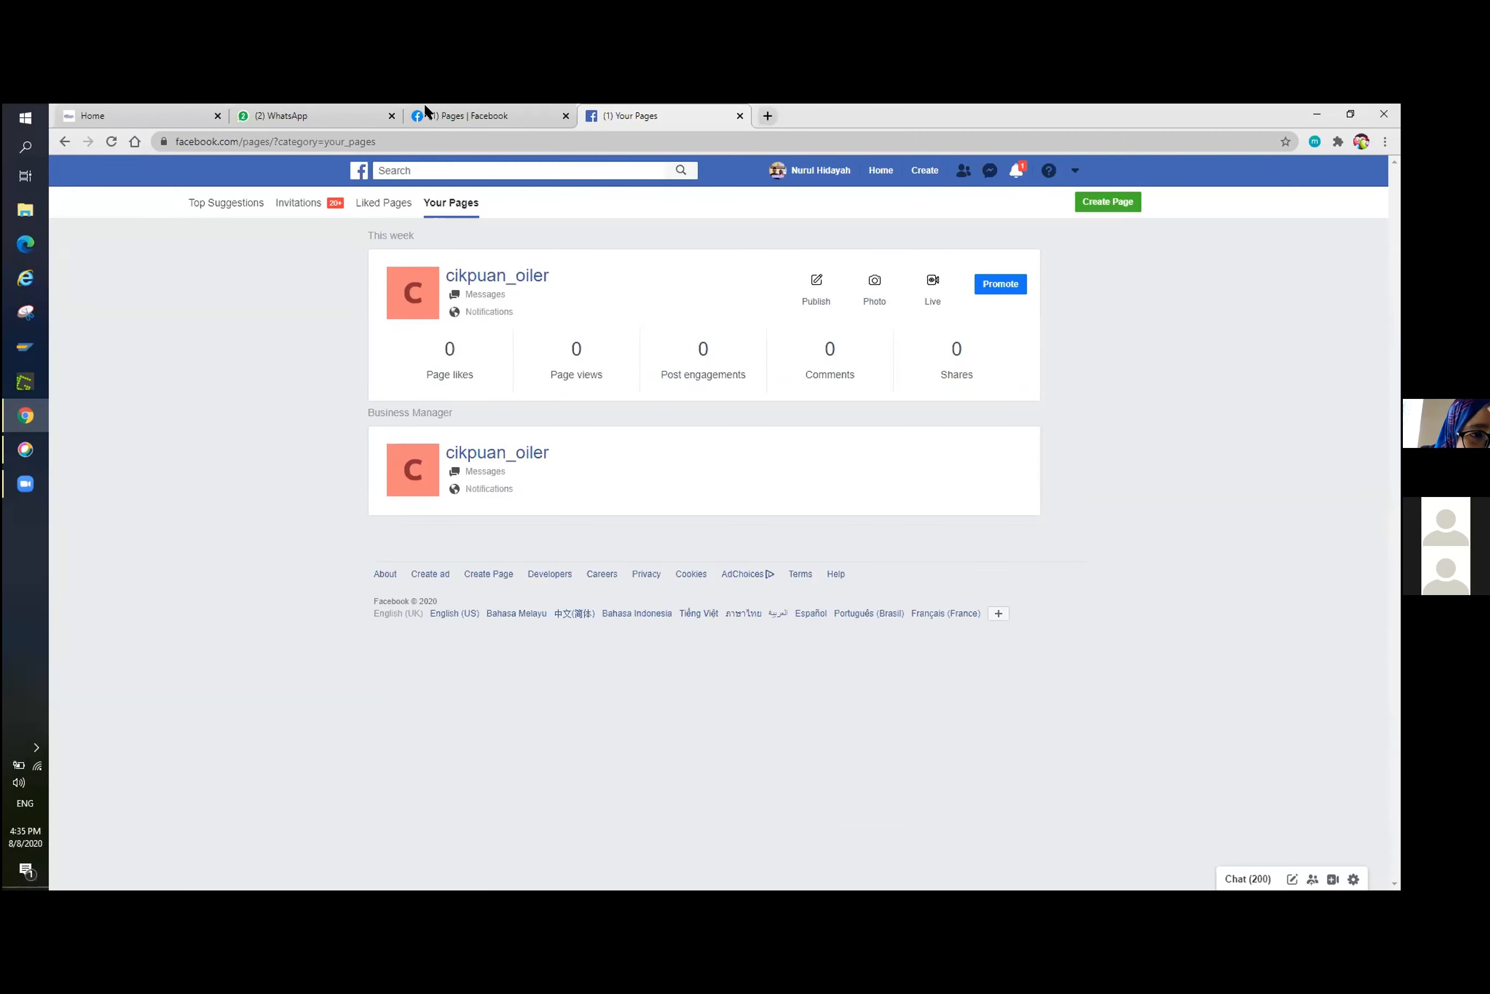
Search Facebook for "ads manager" and look over the results.
click(423, 171)
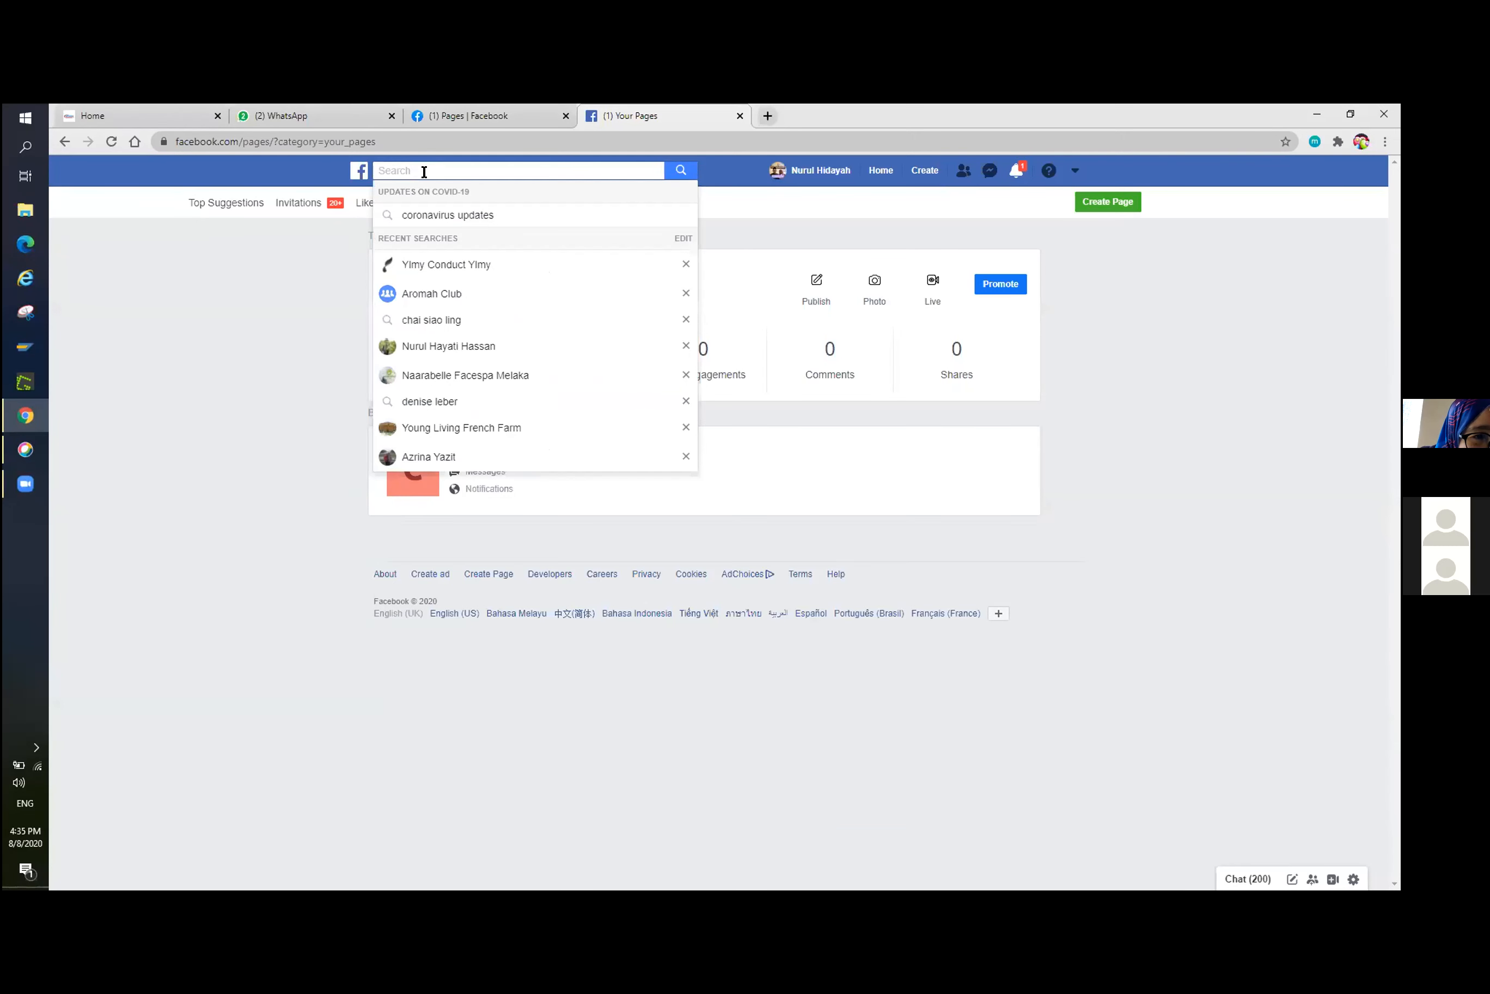
text(ads a)
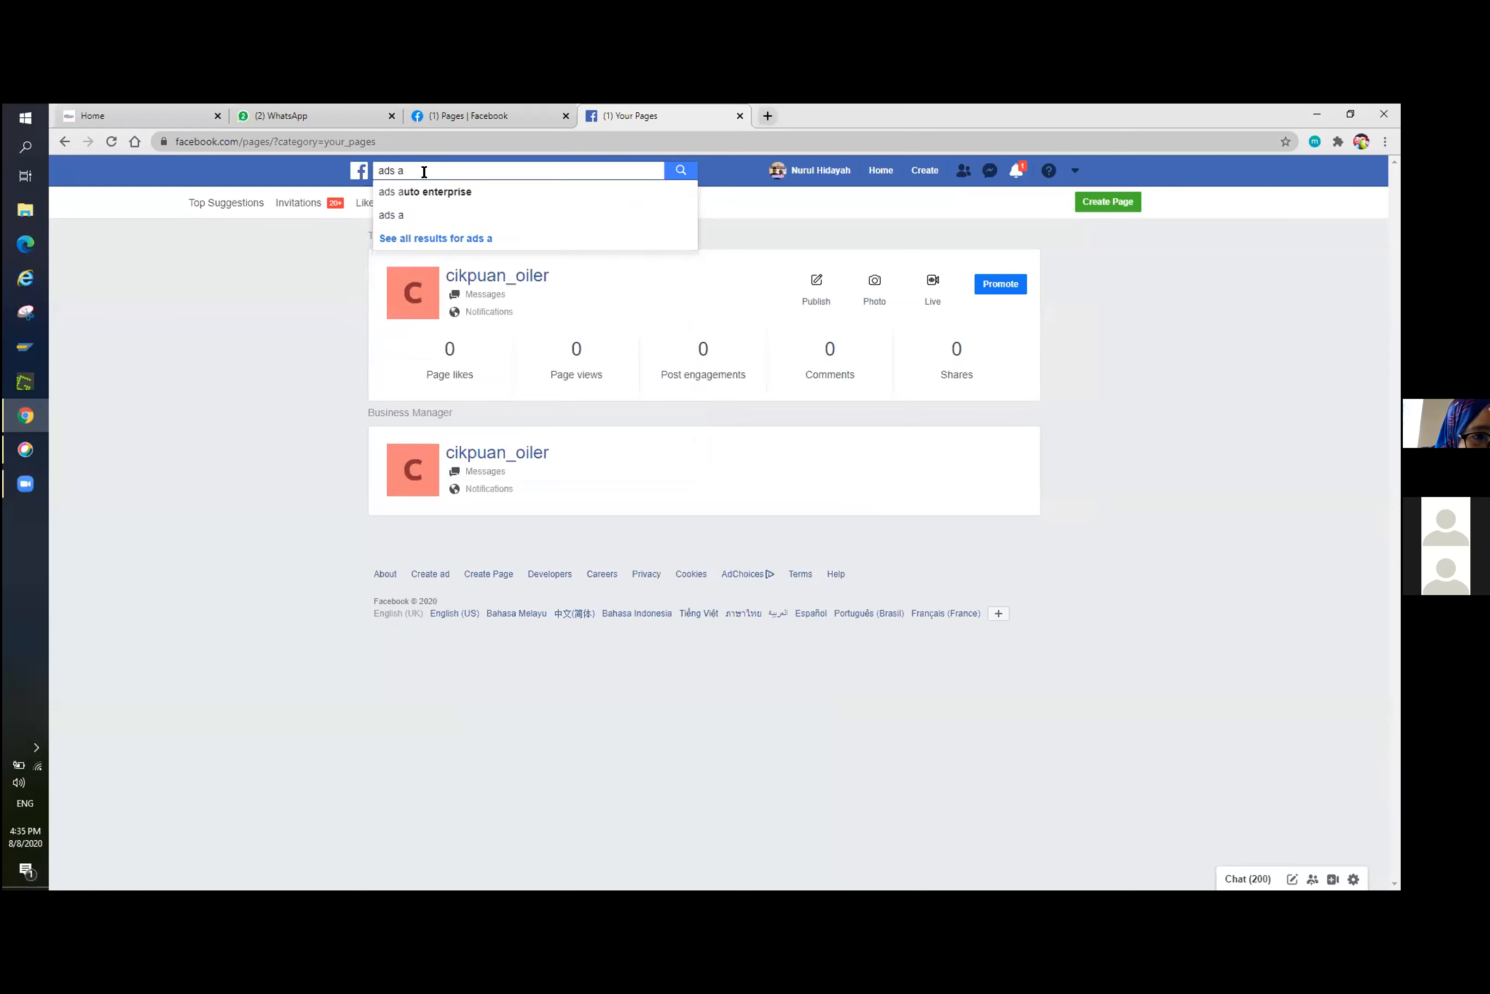
key(BackSpace)
text(manager)
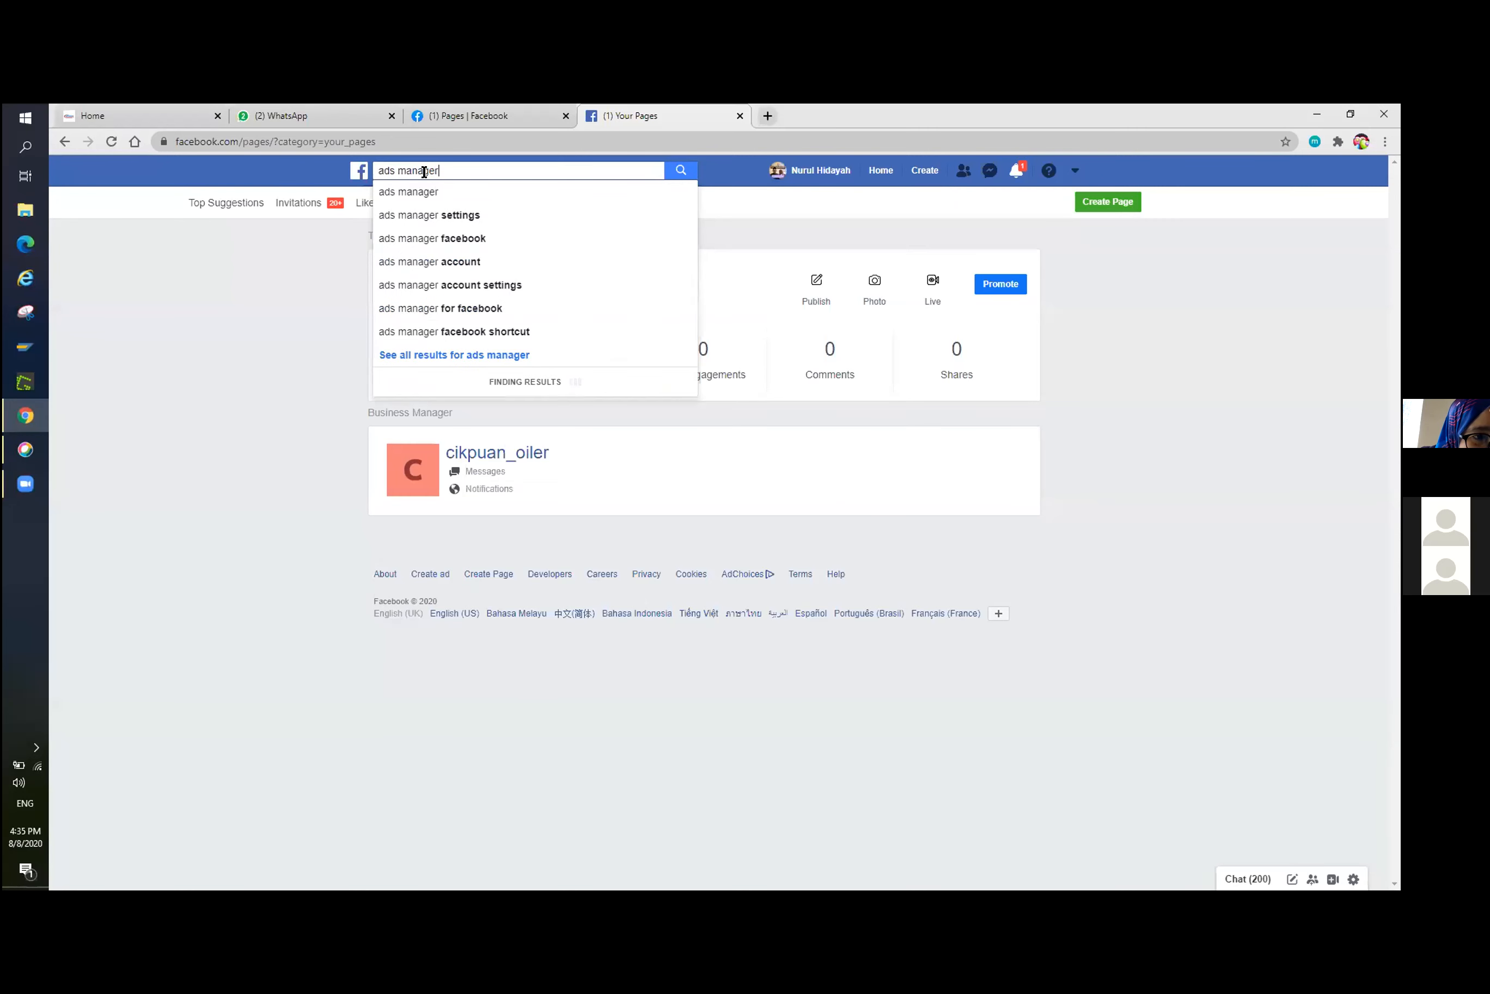
key(Return)
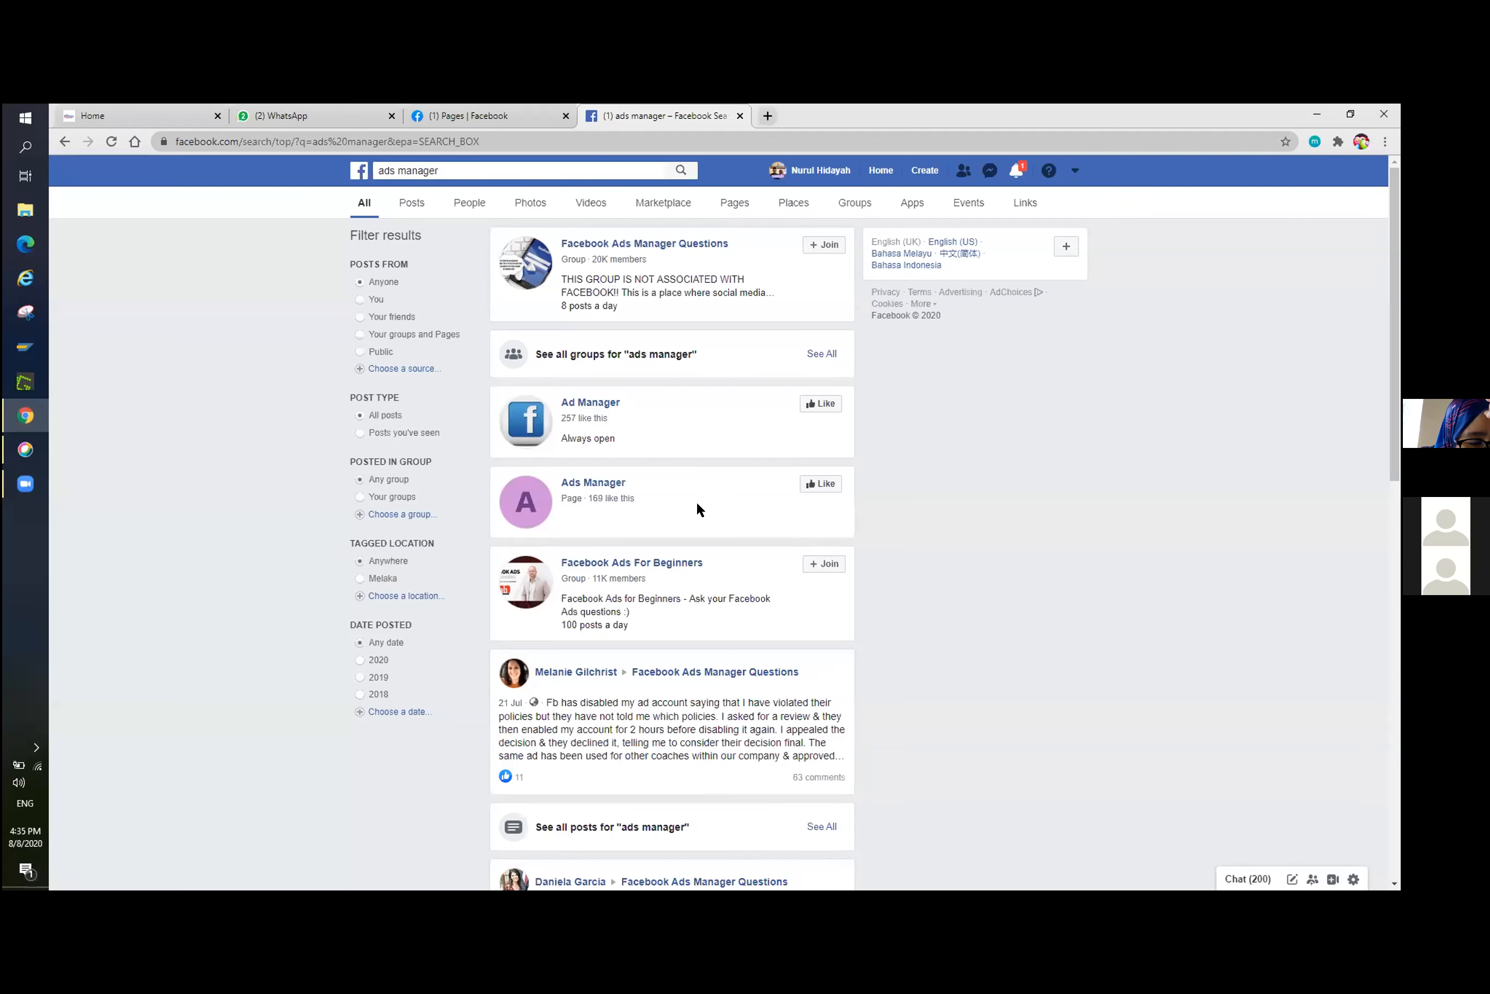
scroll(697, 504, down, 1)
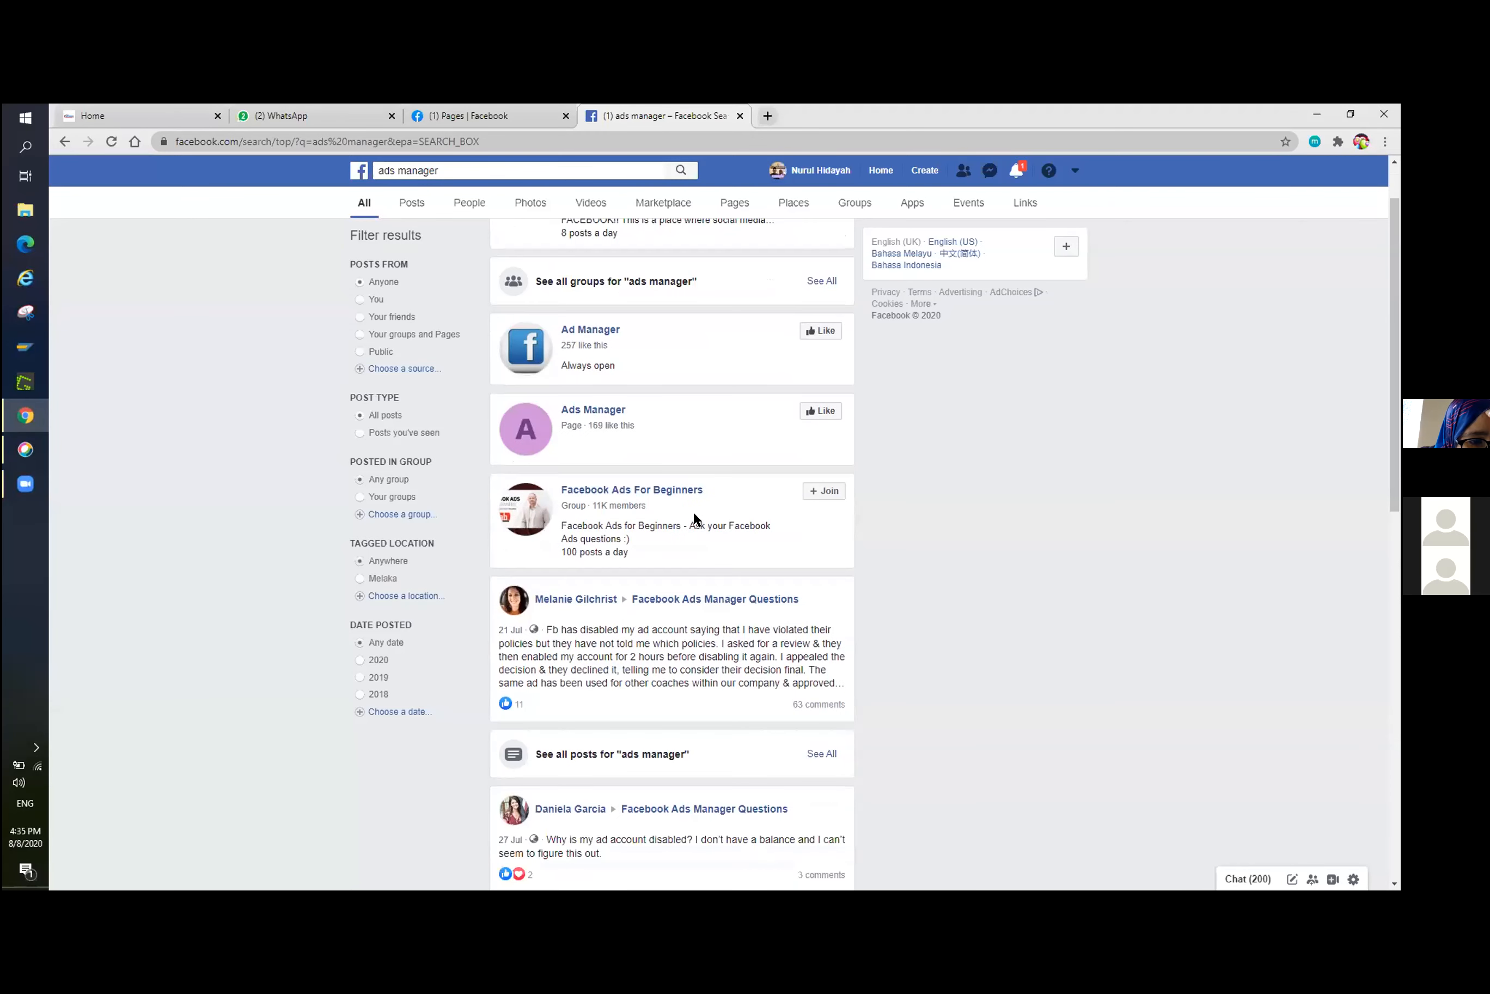
scroll(693, 510, up, 1)
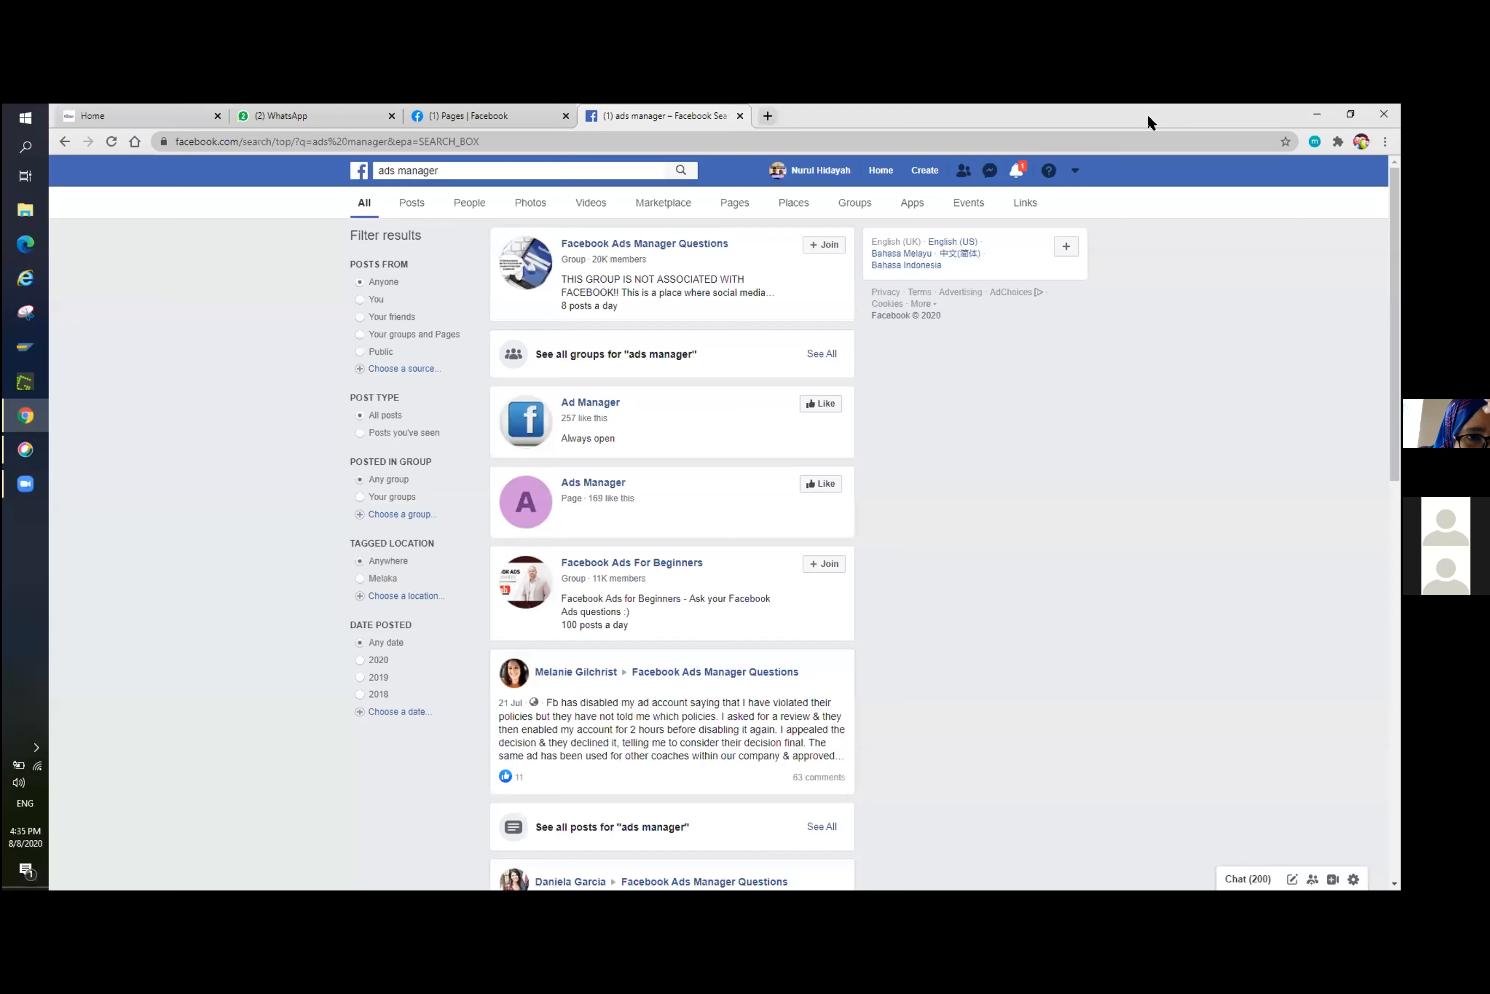
Search Google for "facebook ads manager" in a new browser tab.
key(super+Down)
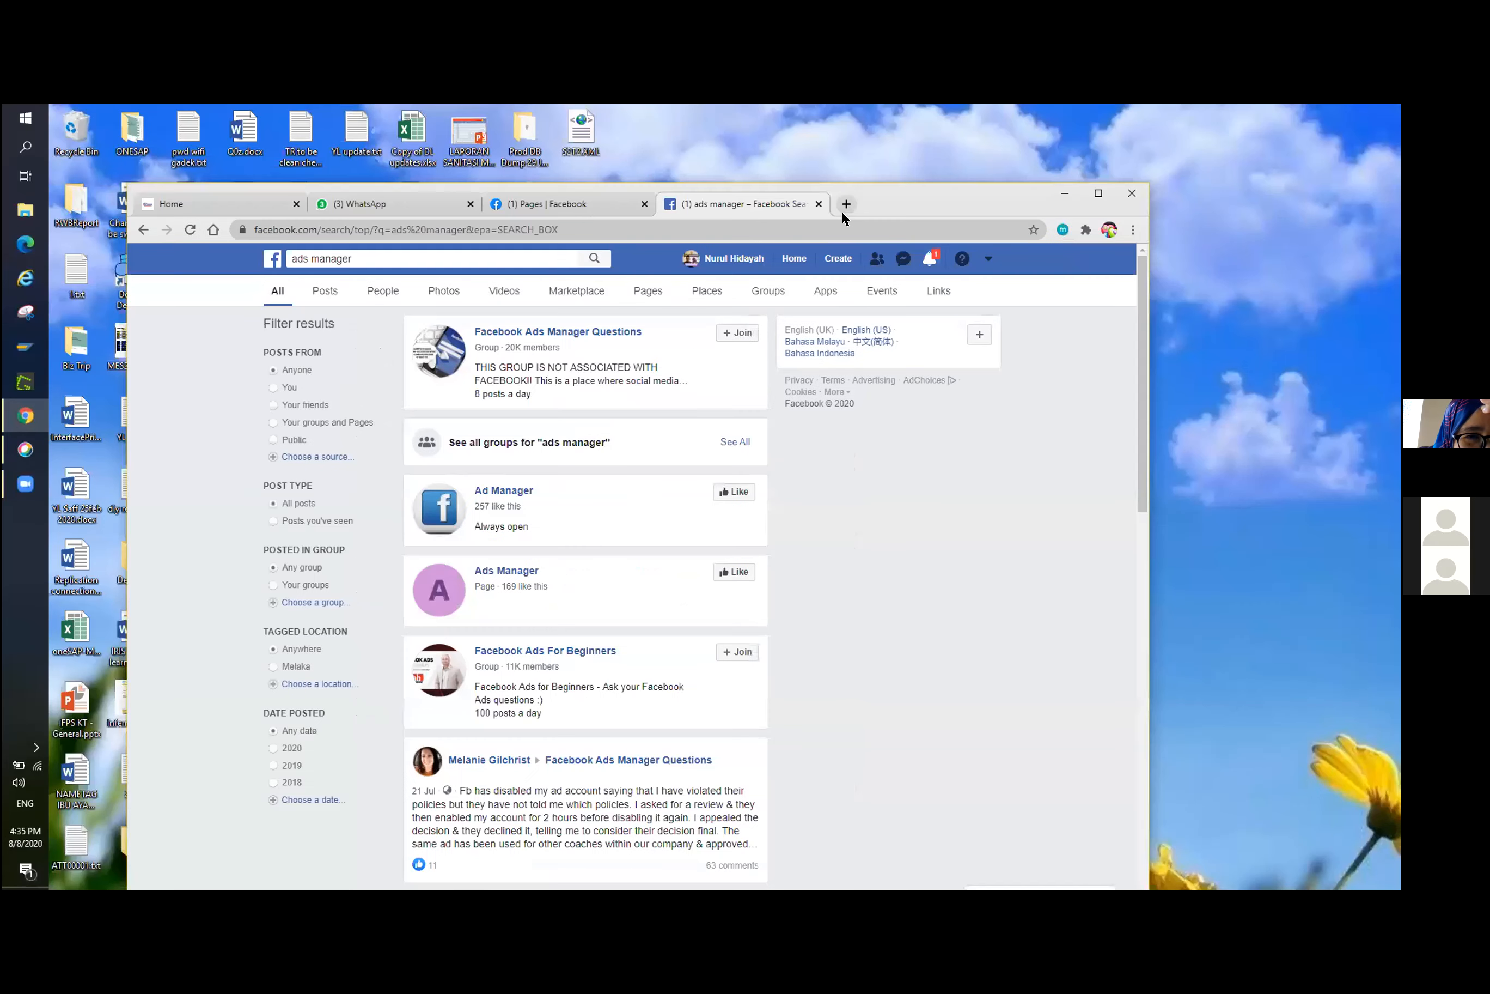
click(841, 206)
text(ads manager)
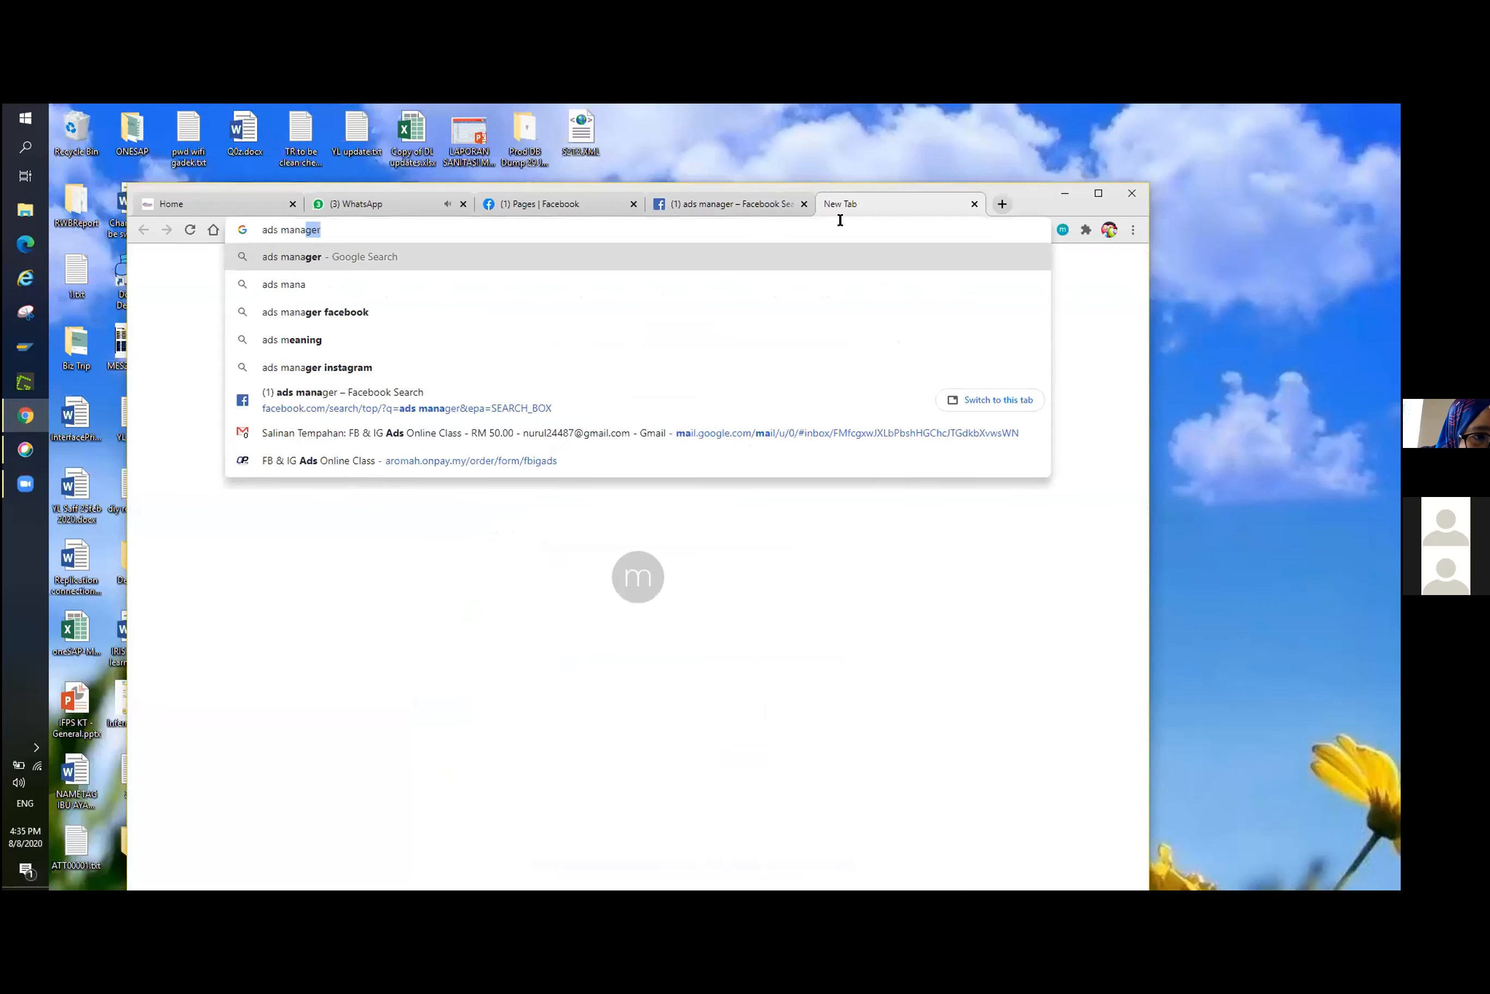
key(BackSpace)
key(BackSpace)
key(BackSpace)
key(BackSpace)
key(BackSpace)
key(BackSpace)
key(BackSpace)
key(BackSpace)
key(BackSpace)
key(BackSpace)
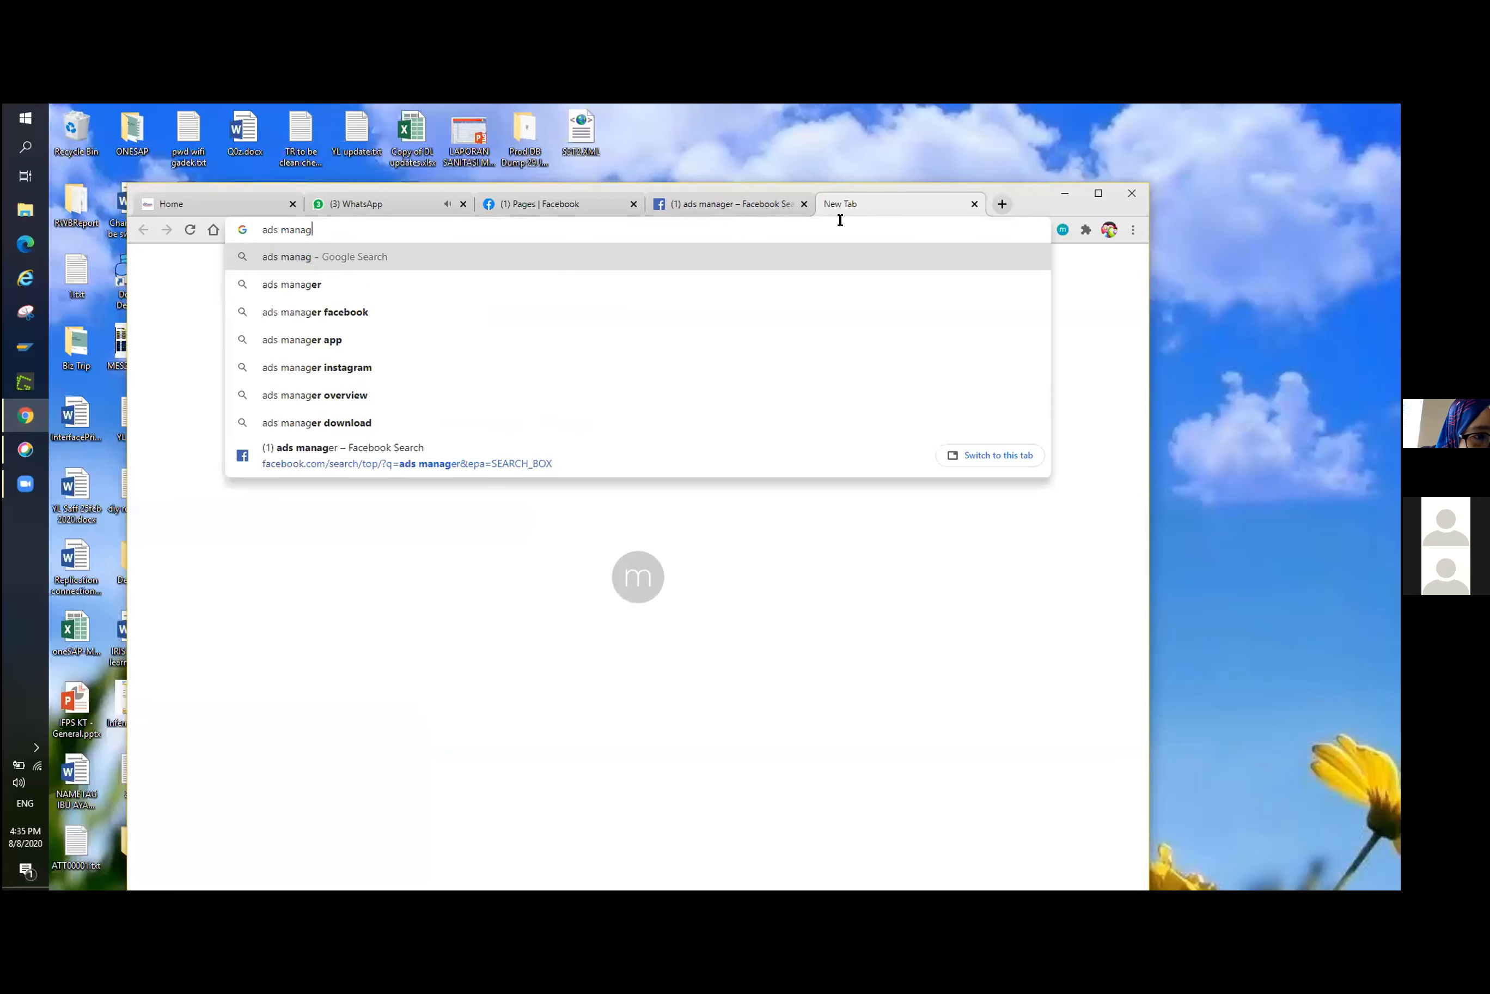
text(facebook ads manager)
key(Return)
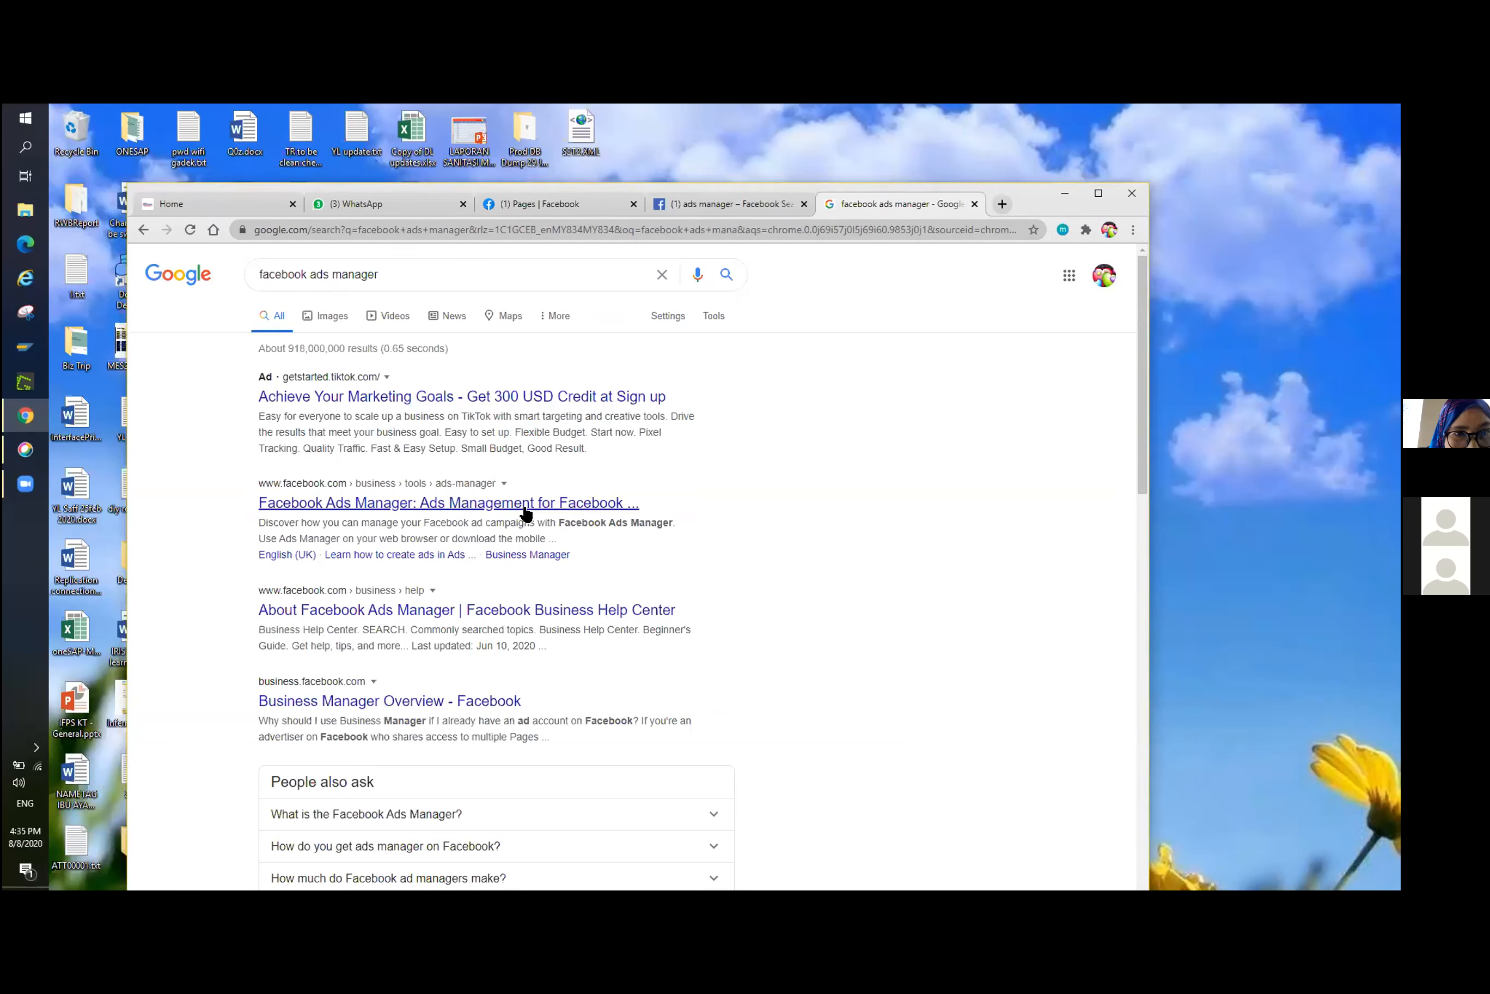
Go to Ads Manager through the facebook.com business tools search result and open the listed ad account.
middle_click(465, 508)
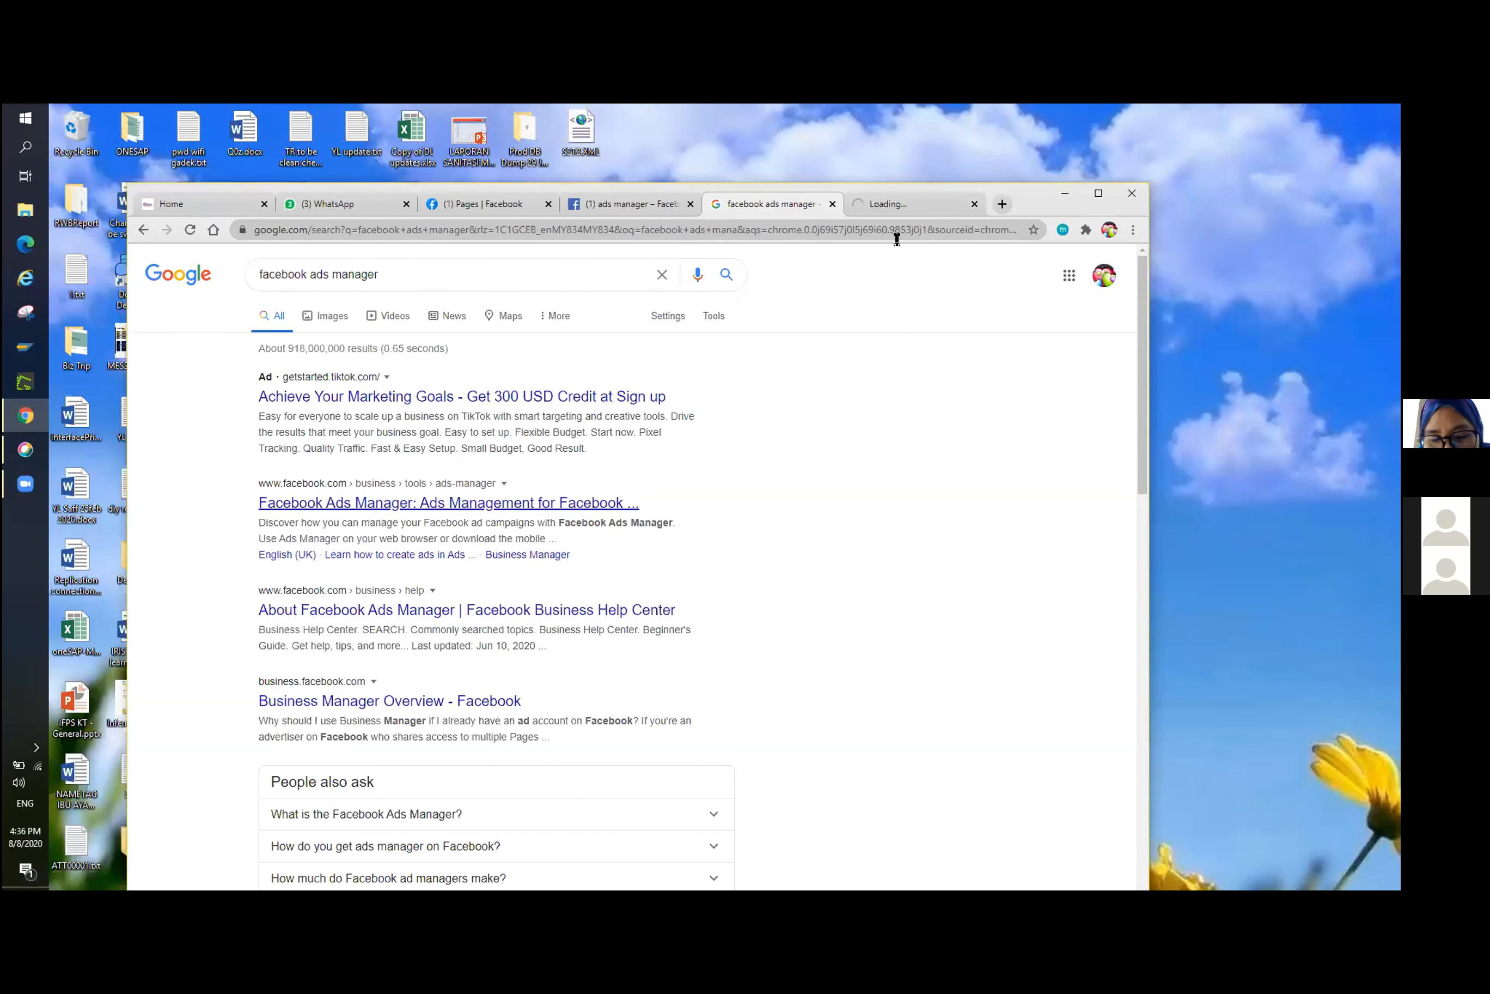
click(923, 203)
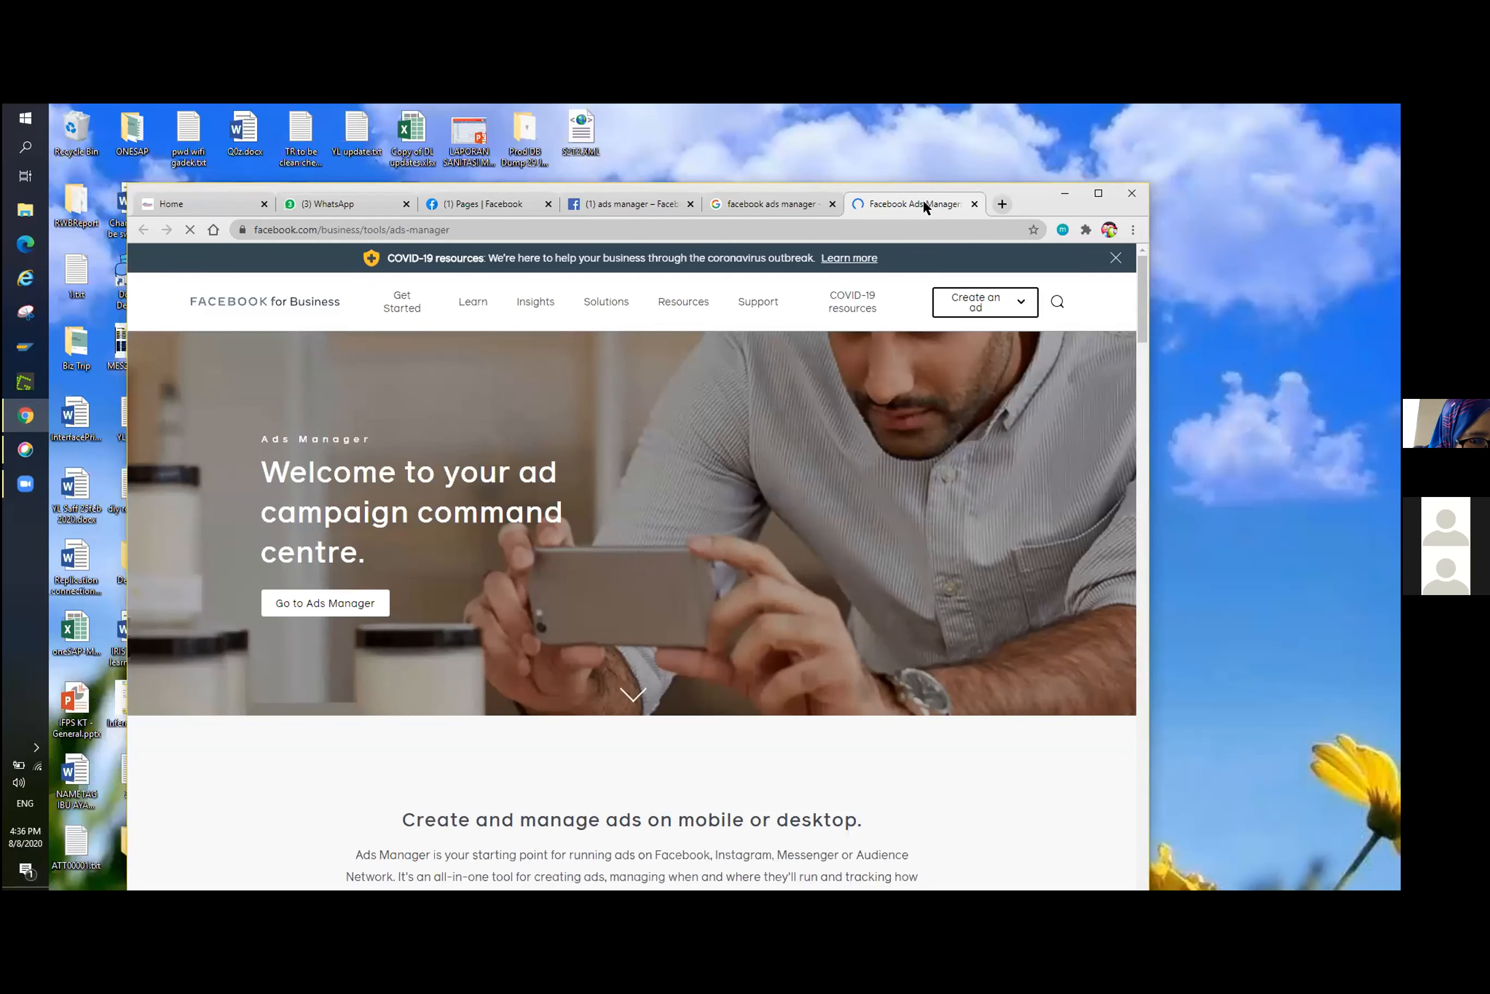
scroll(907, 489, down, 5)
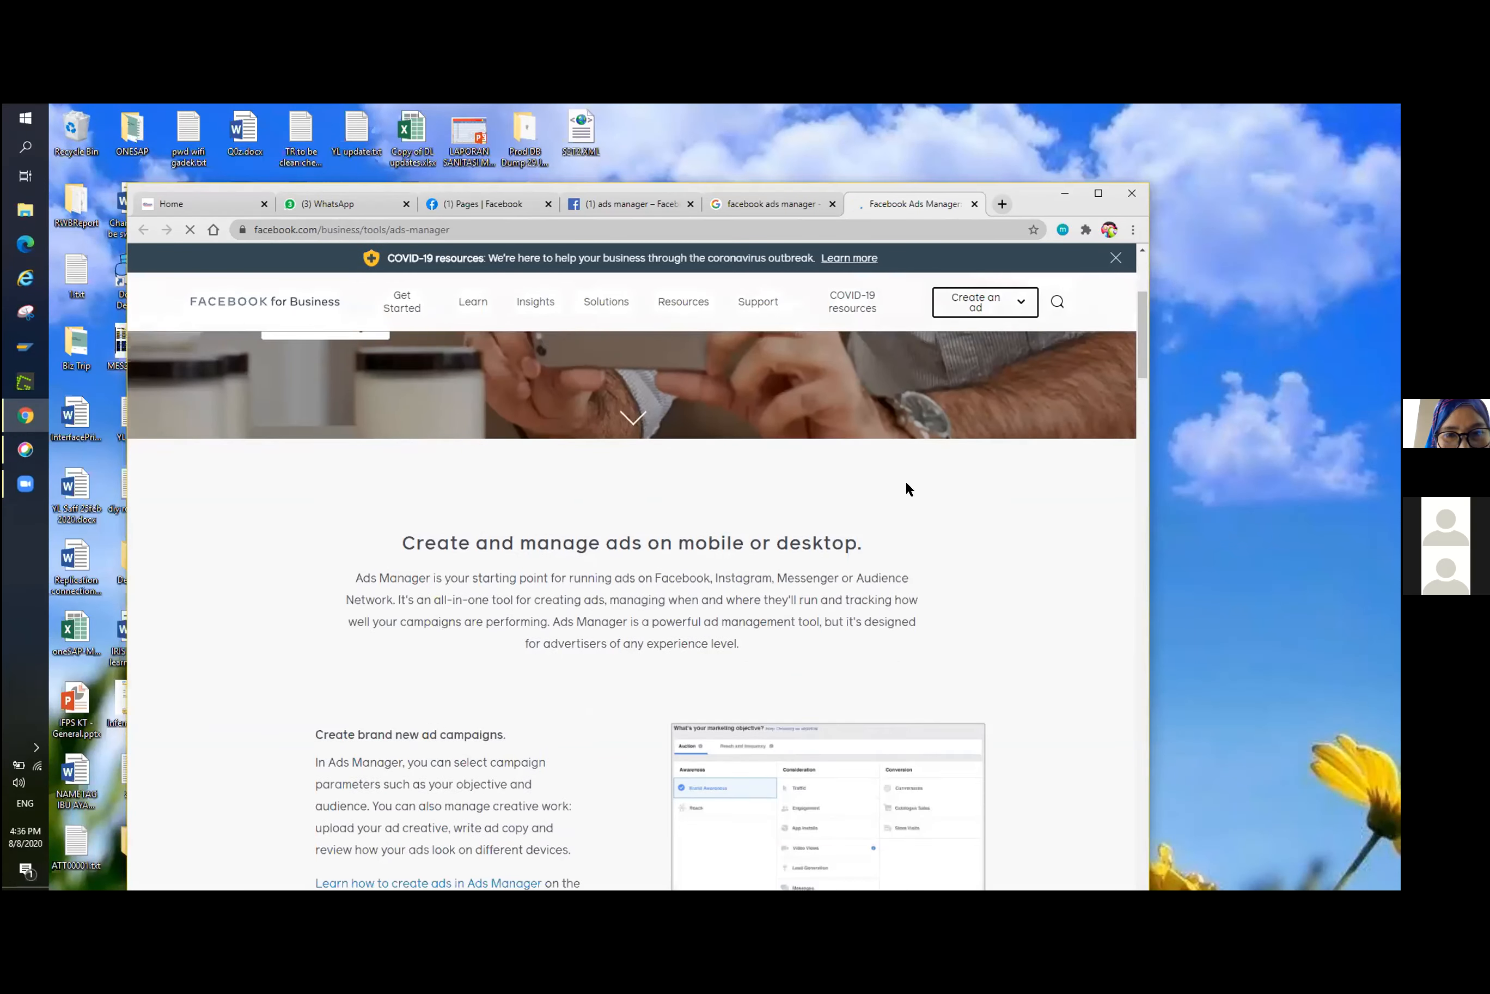
scroll(836, 394, up, 5)
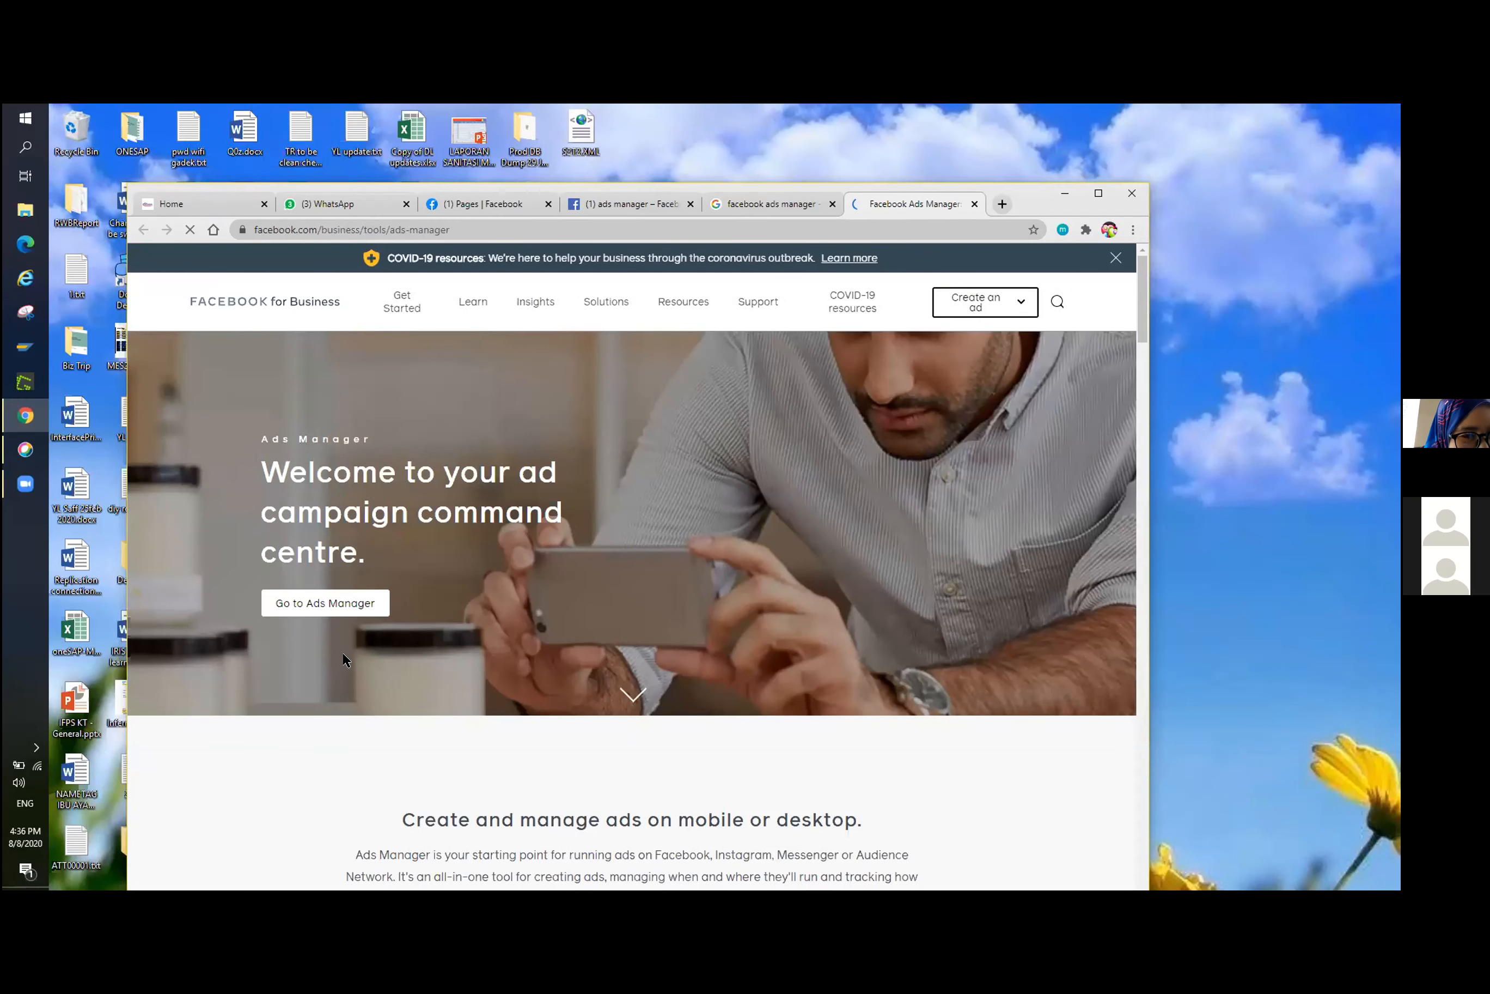
click(314, 606)
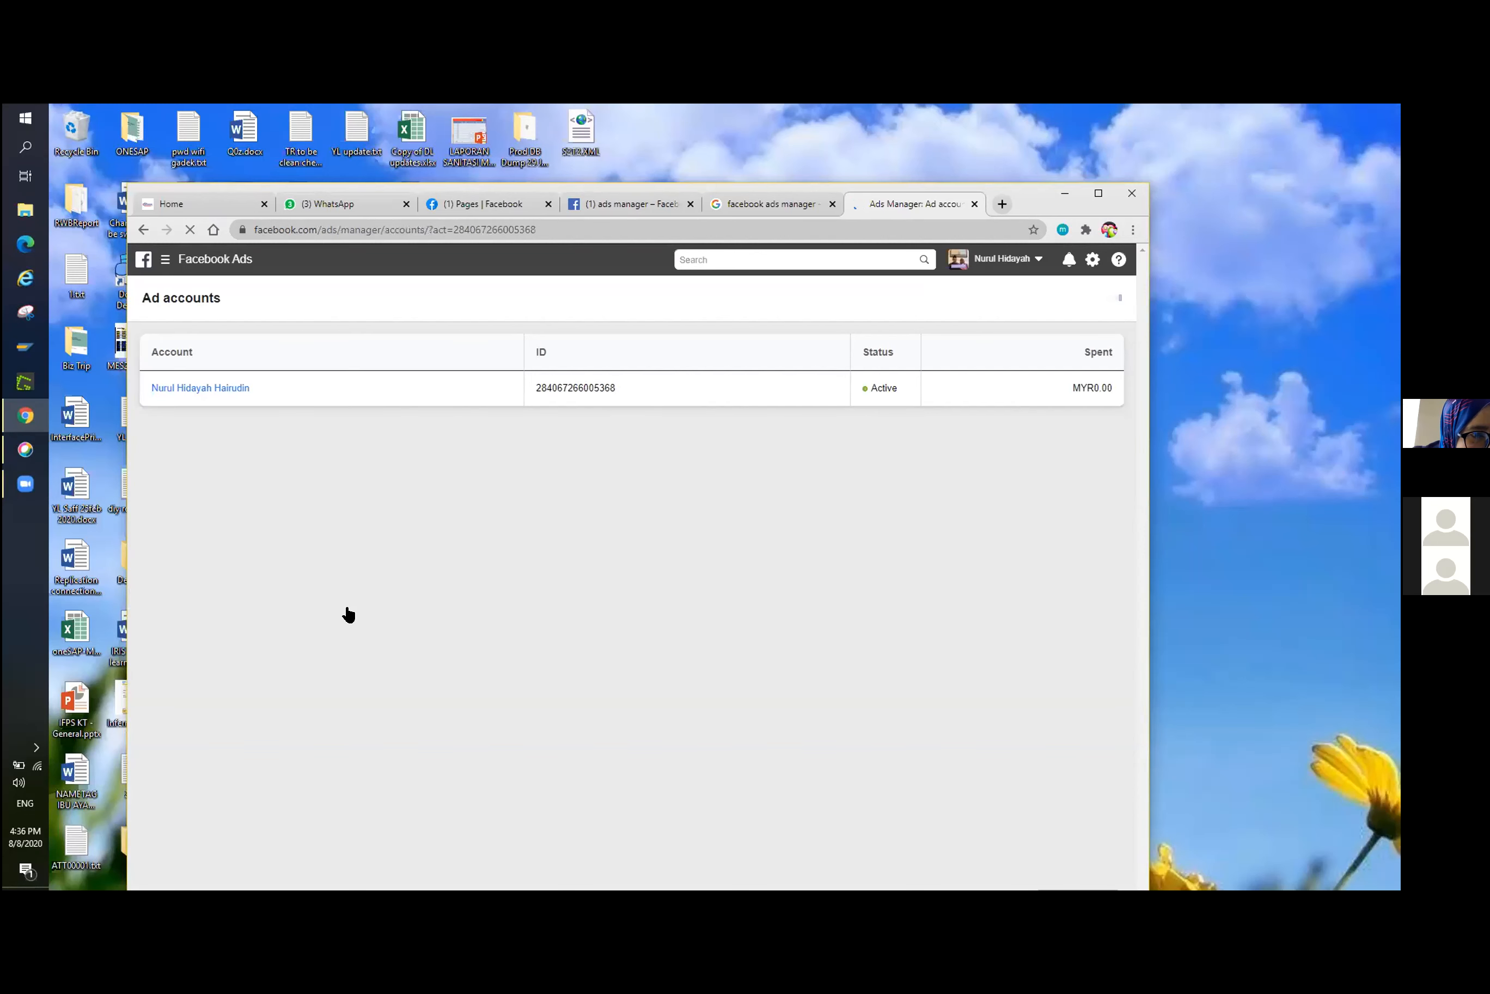
click(203, 389)
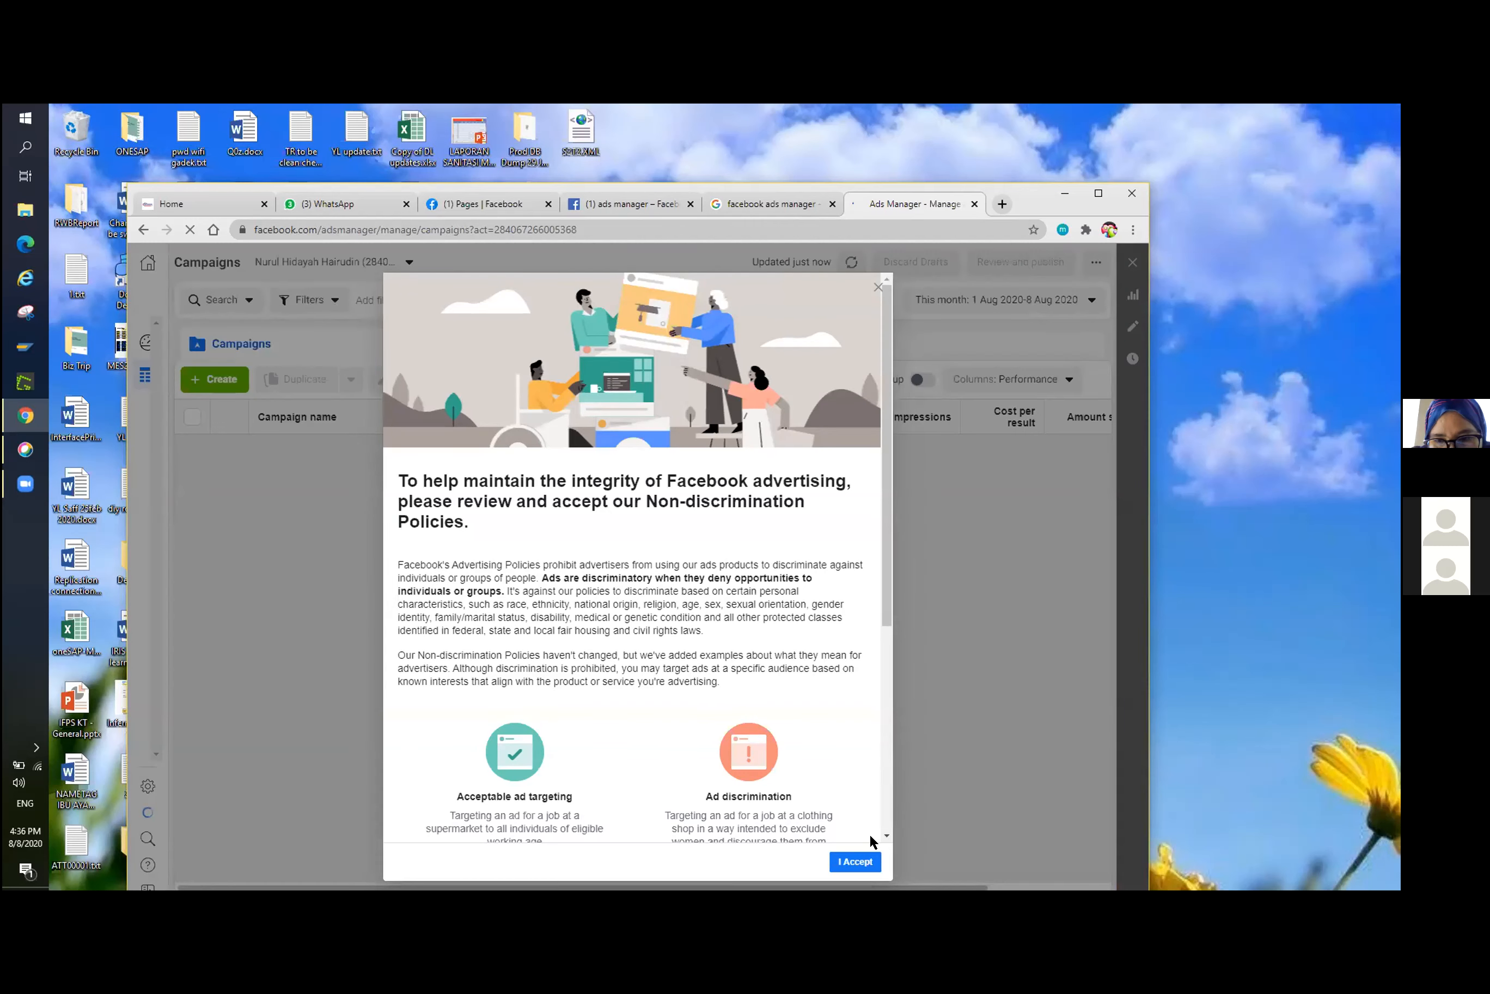
Accept Facebook's Non-discrimination Policies, maximize the browser window, and dismiss the acknowledgement.
click(857, 863)
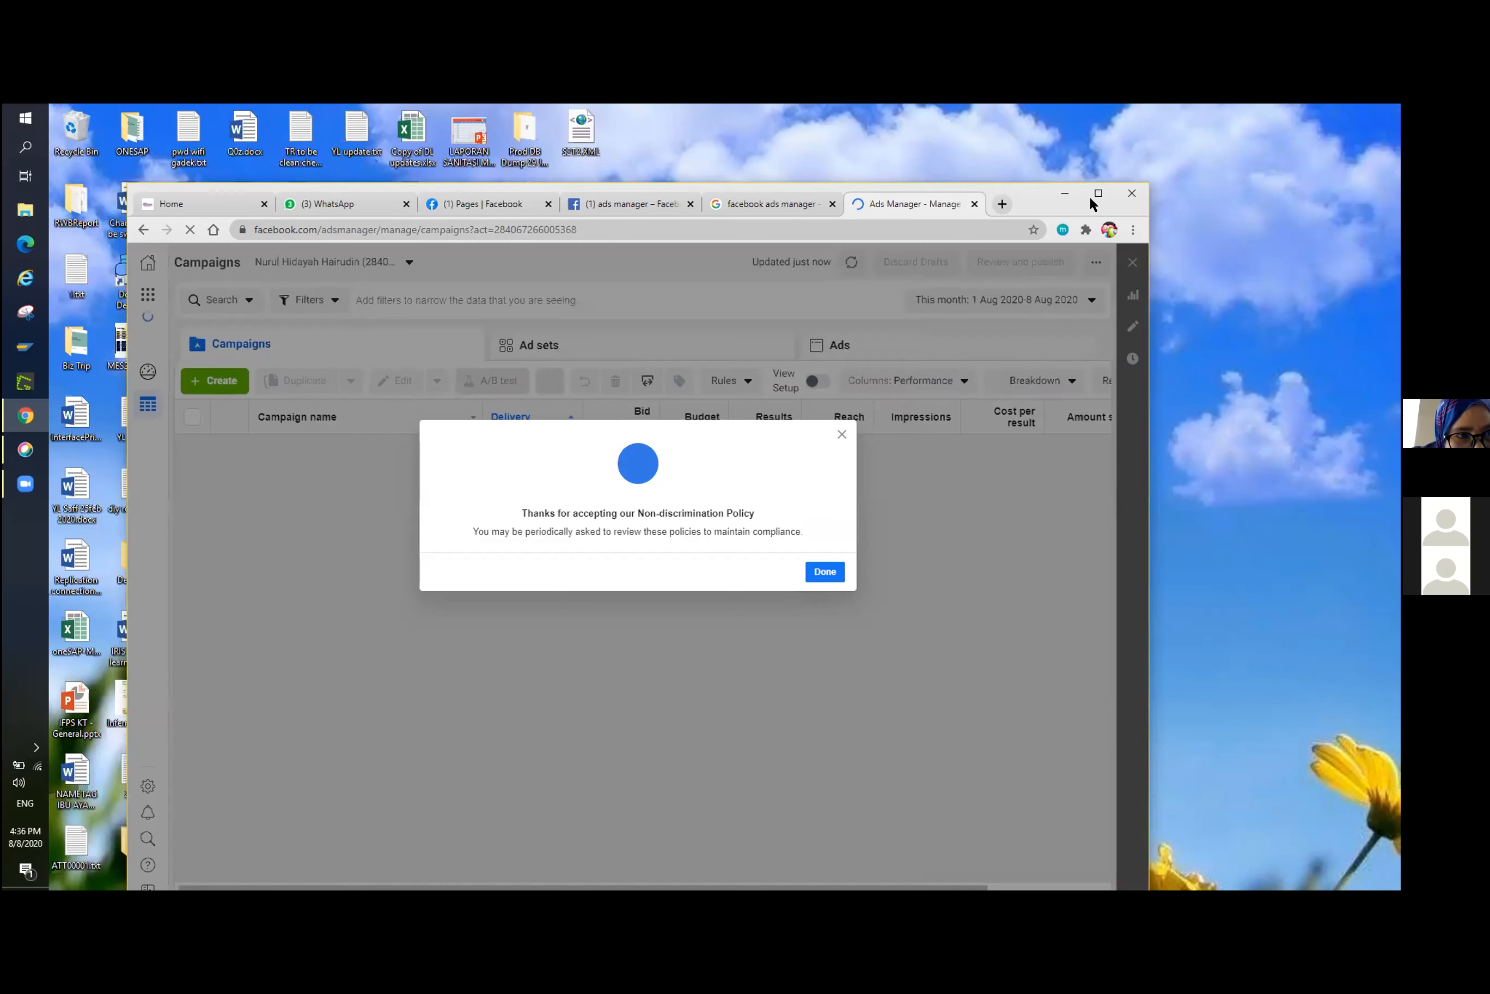
click(1094, 194)
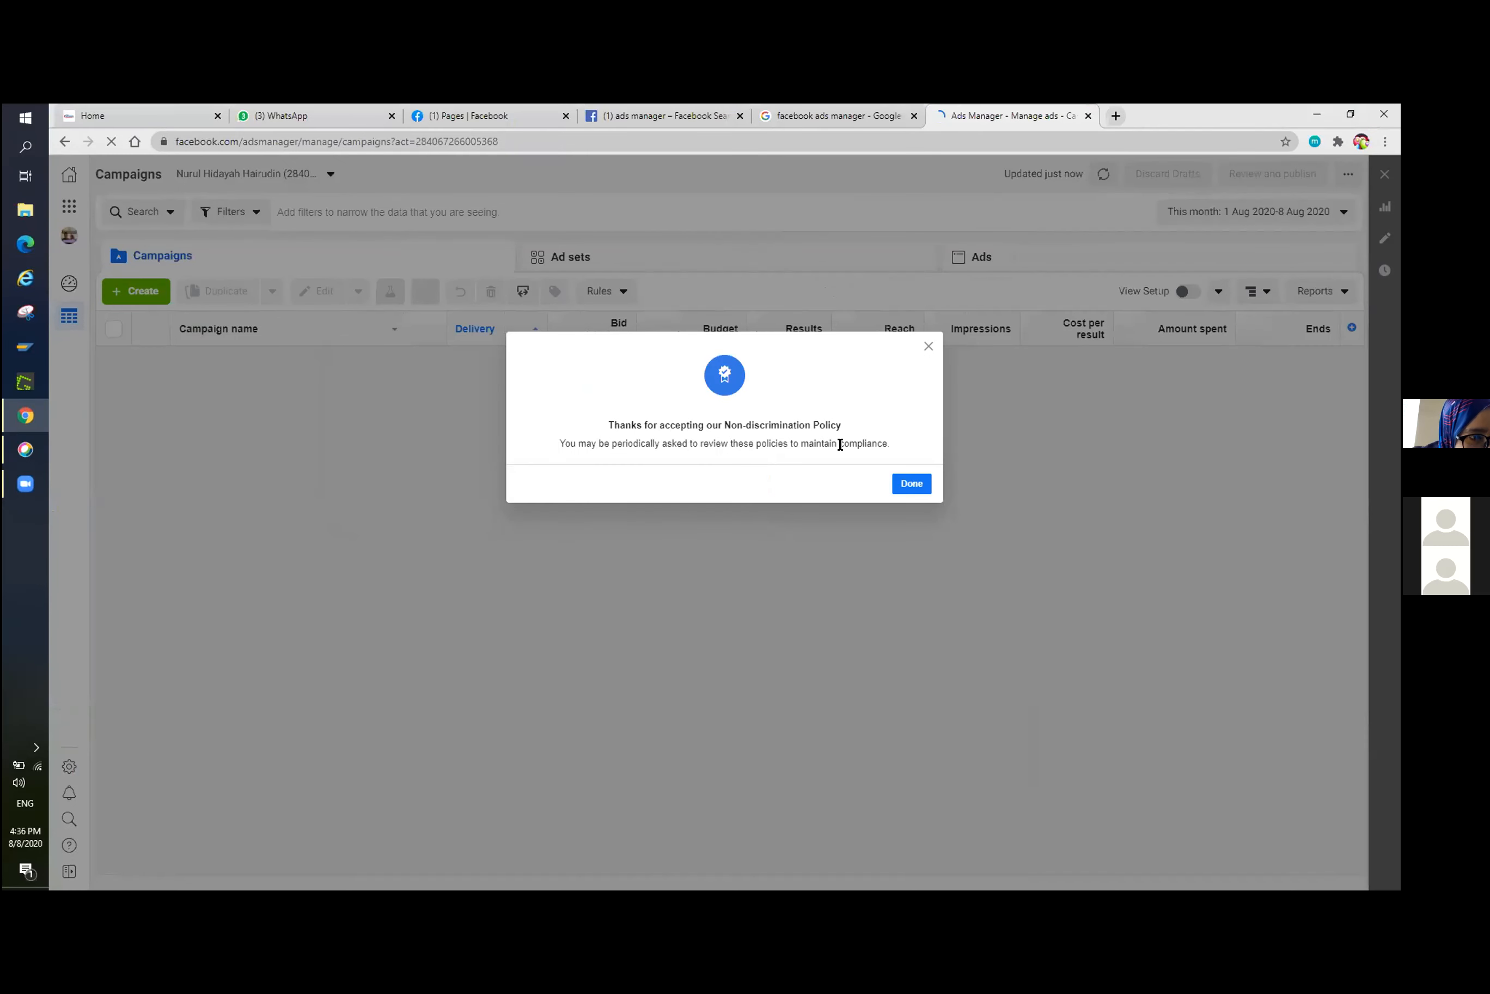
click(906, 493)
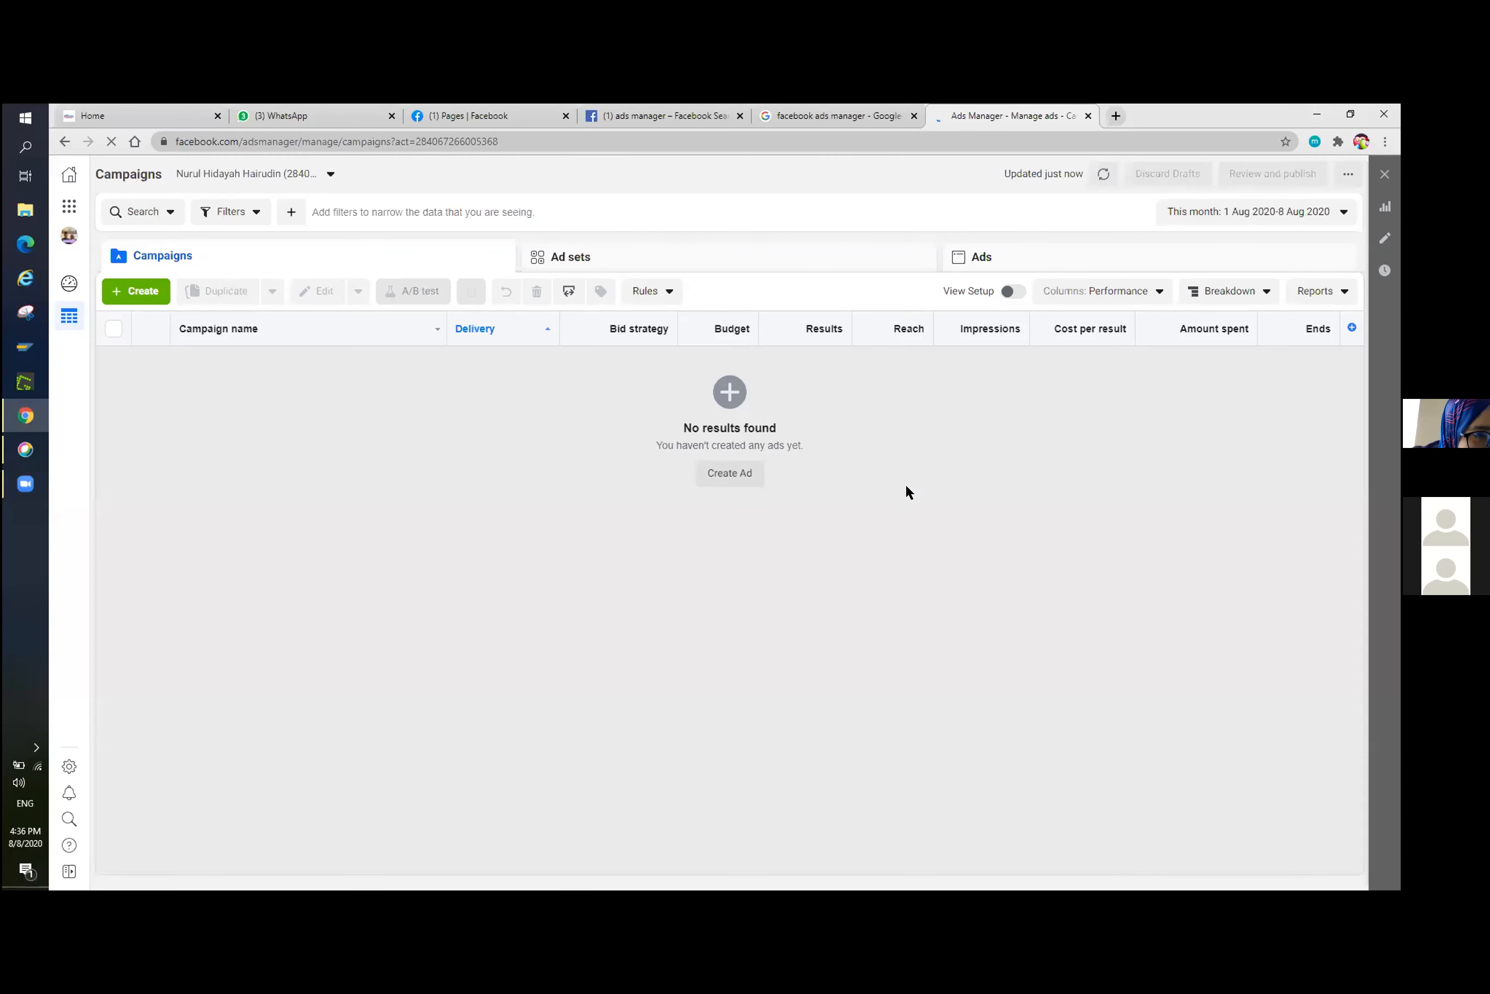
Create a new campaign with the Engagement objective and the Post Engagement type.
click(152, 293)
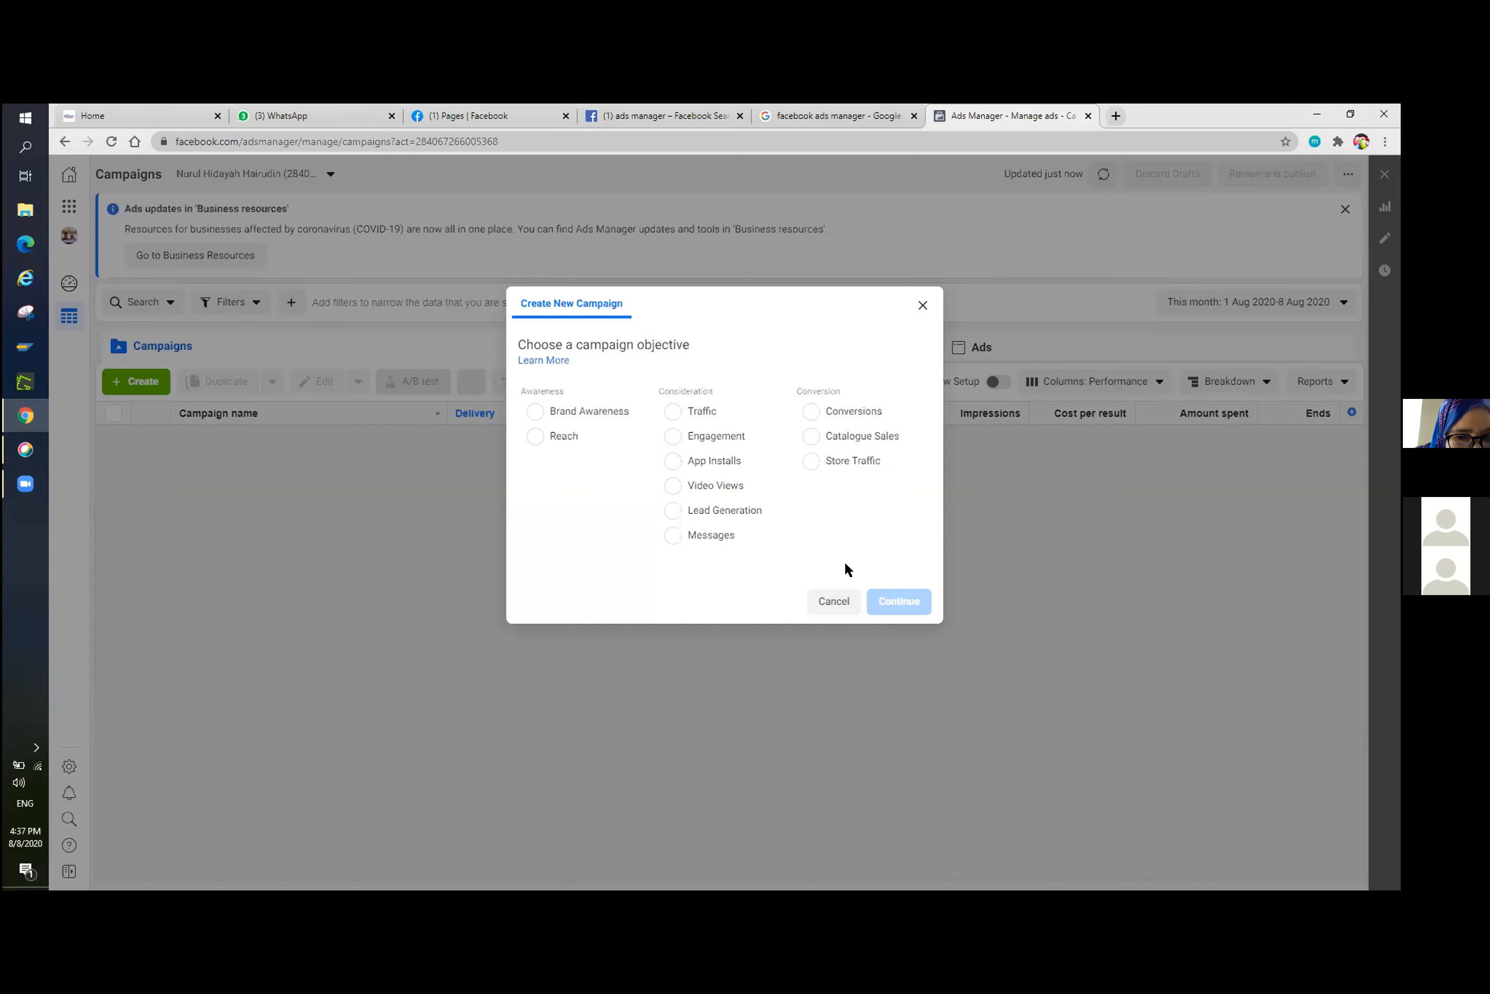
click(712, 437)
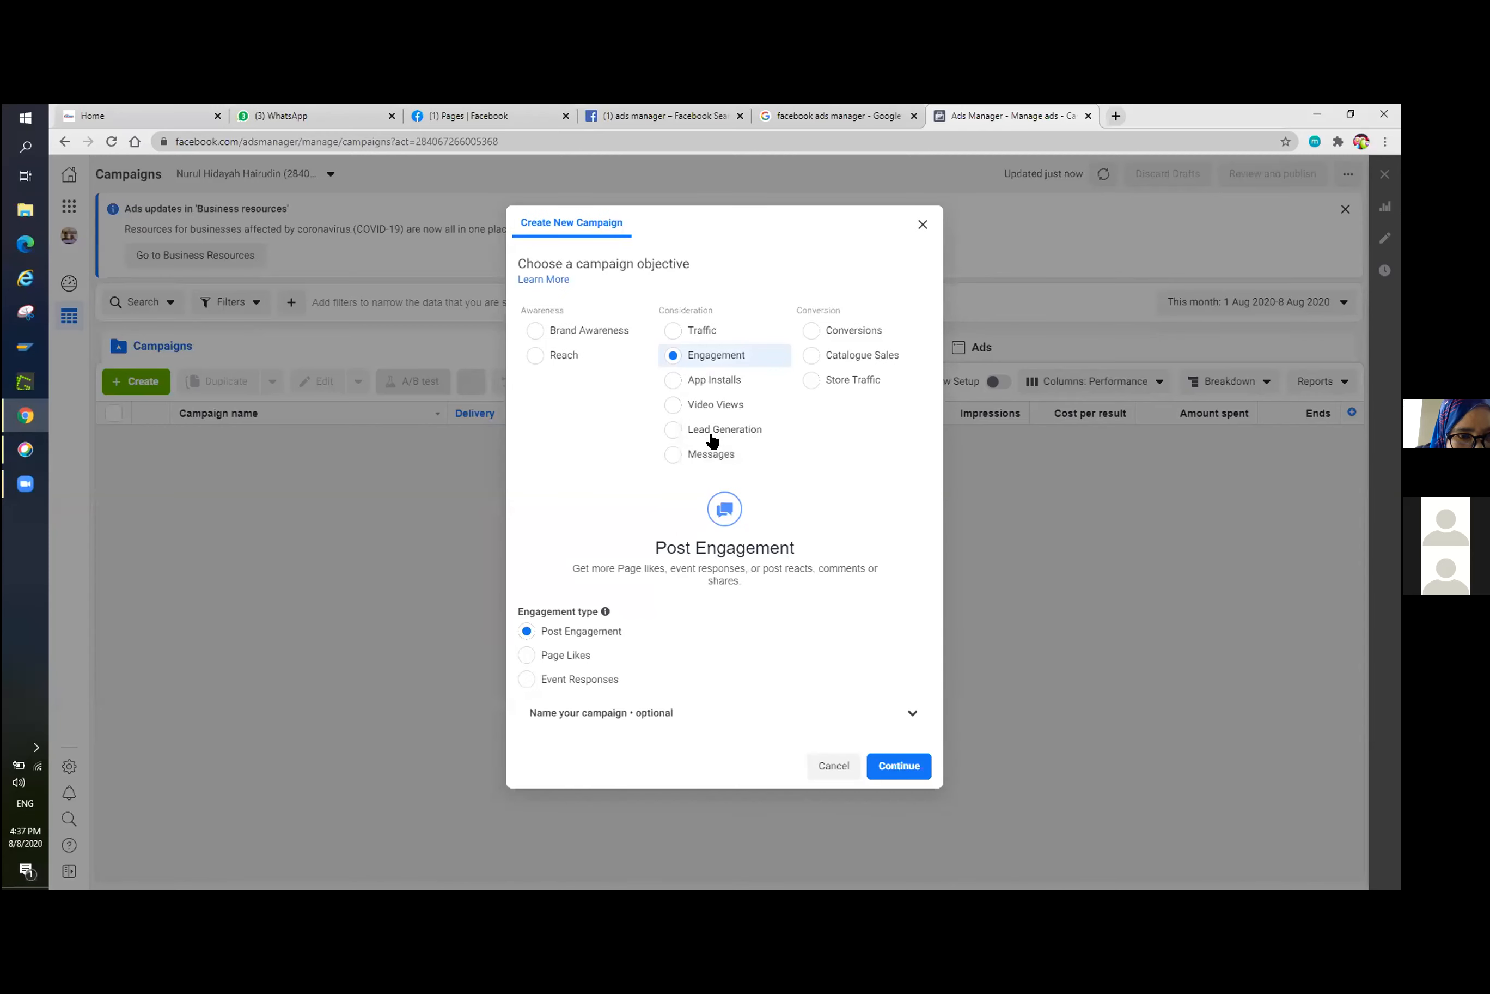
click(886, 766)
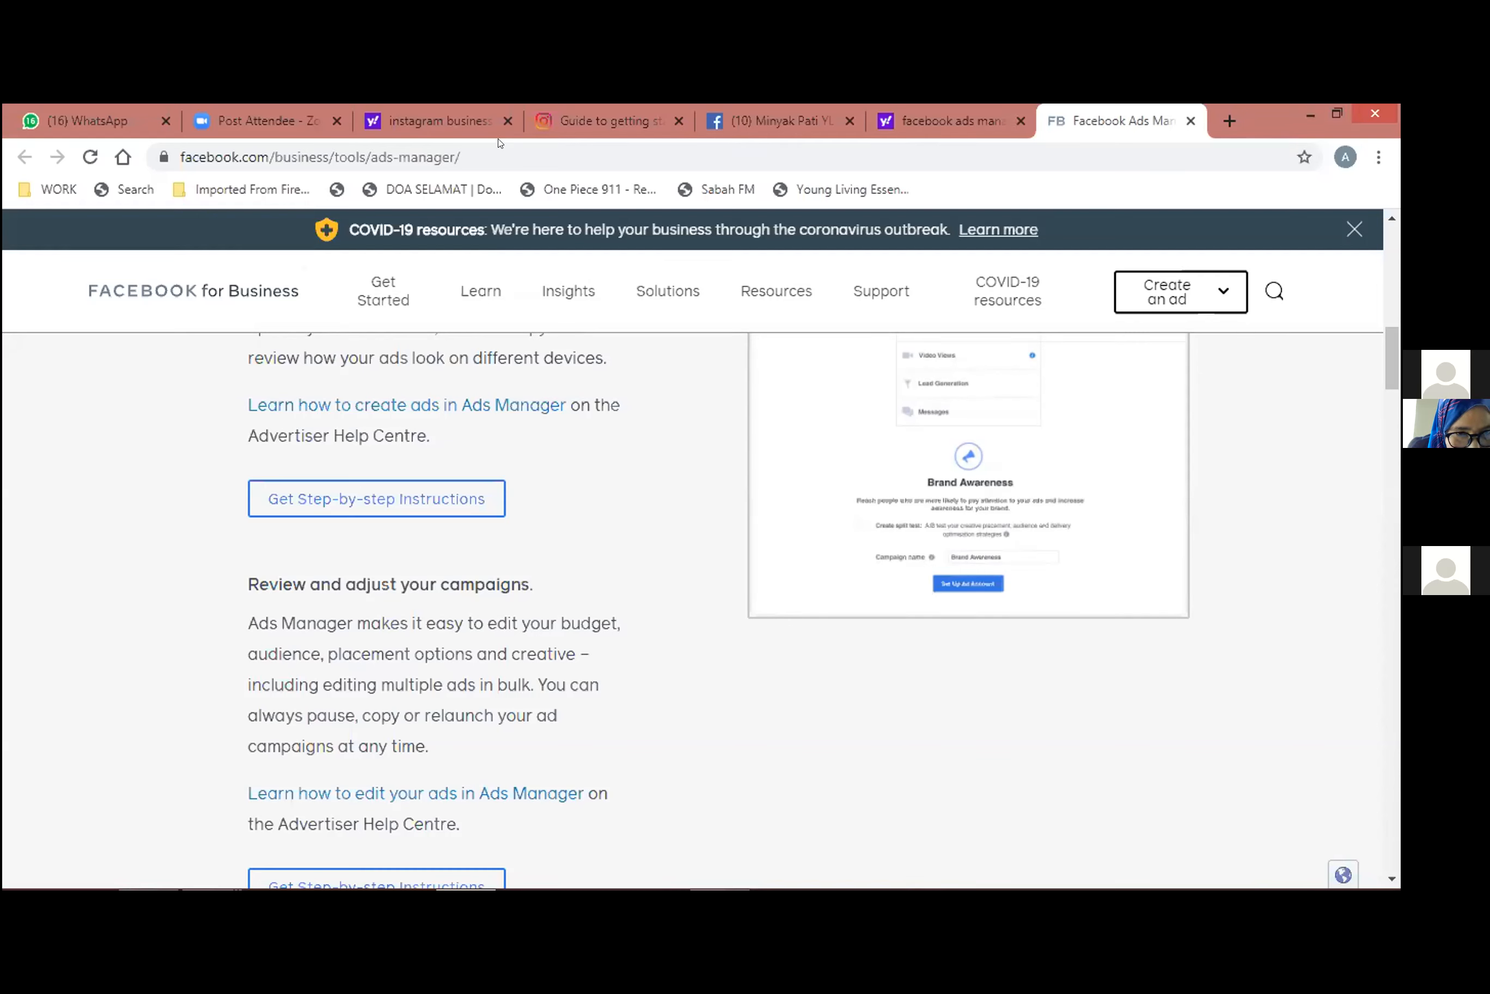
double_click(479, 144)
click(478, 145)
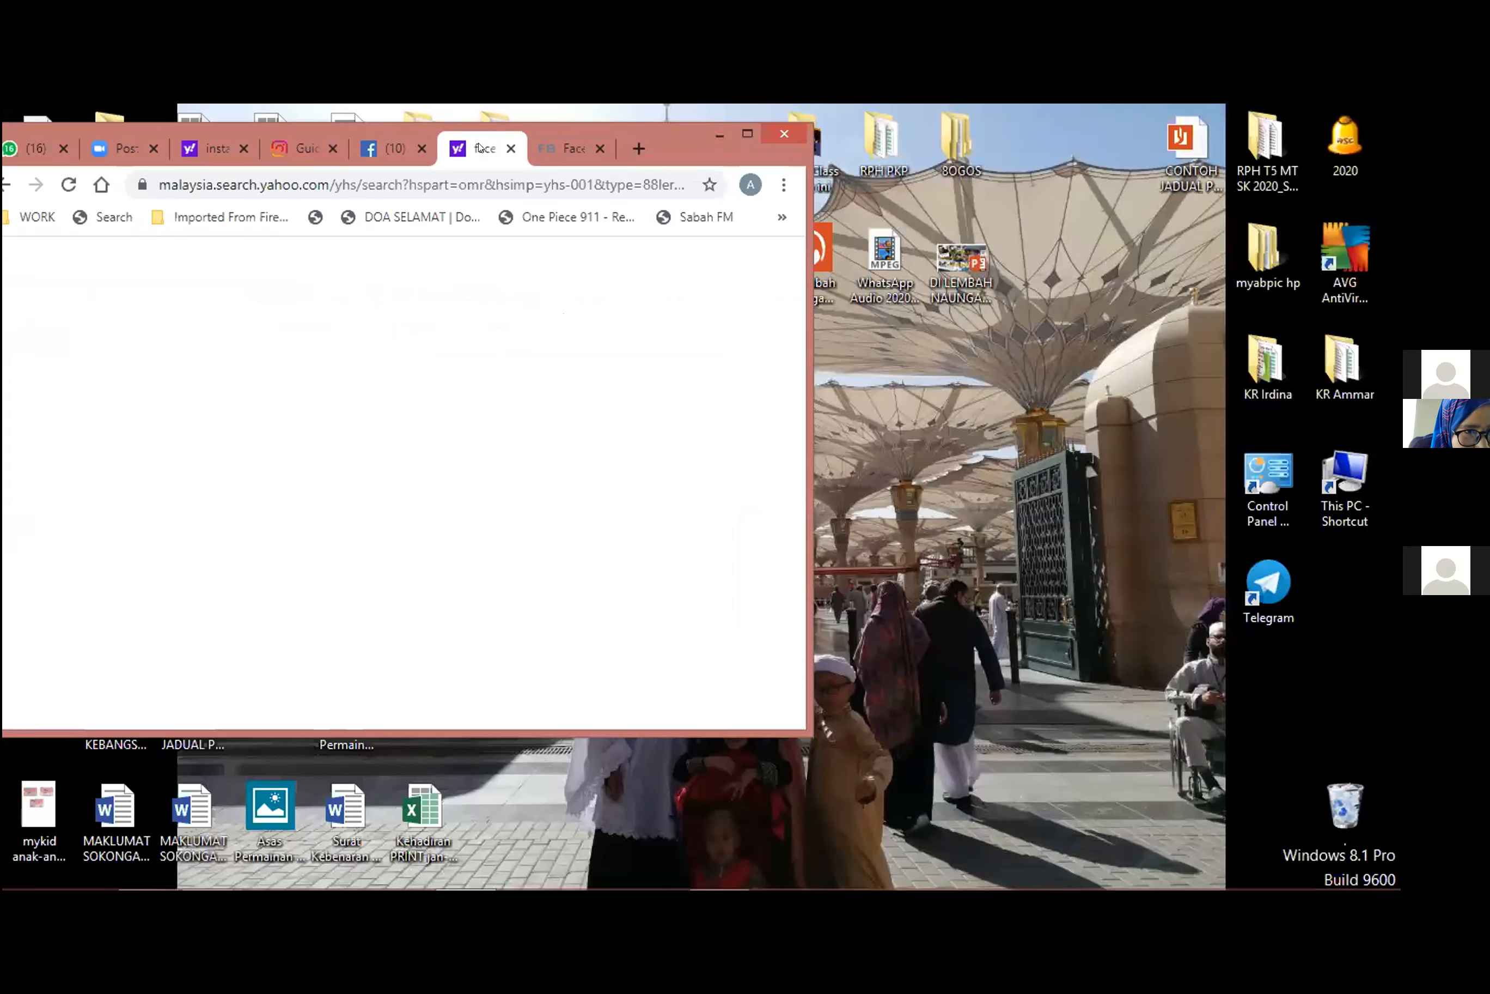
drag(218, 130, 382, 270)
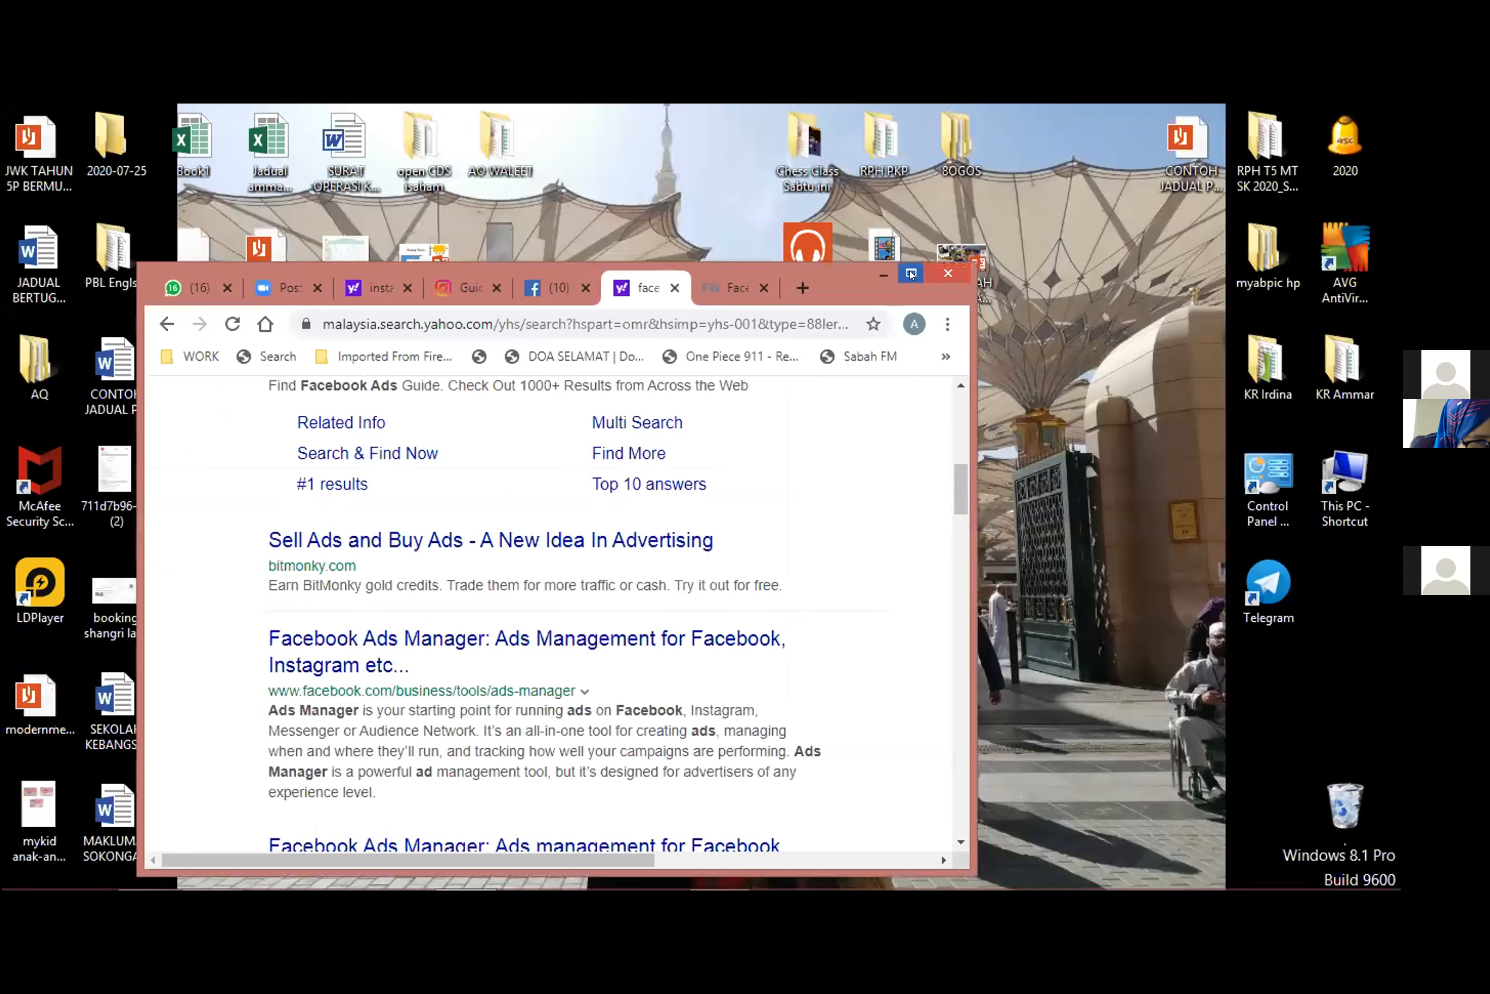
click(911, 273)
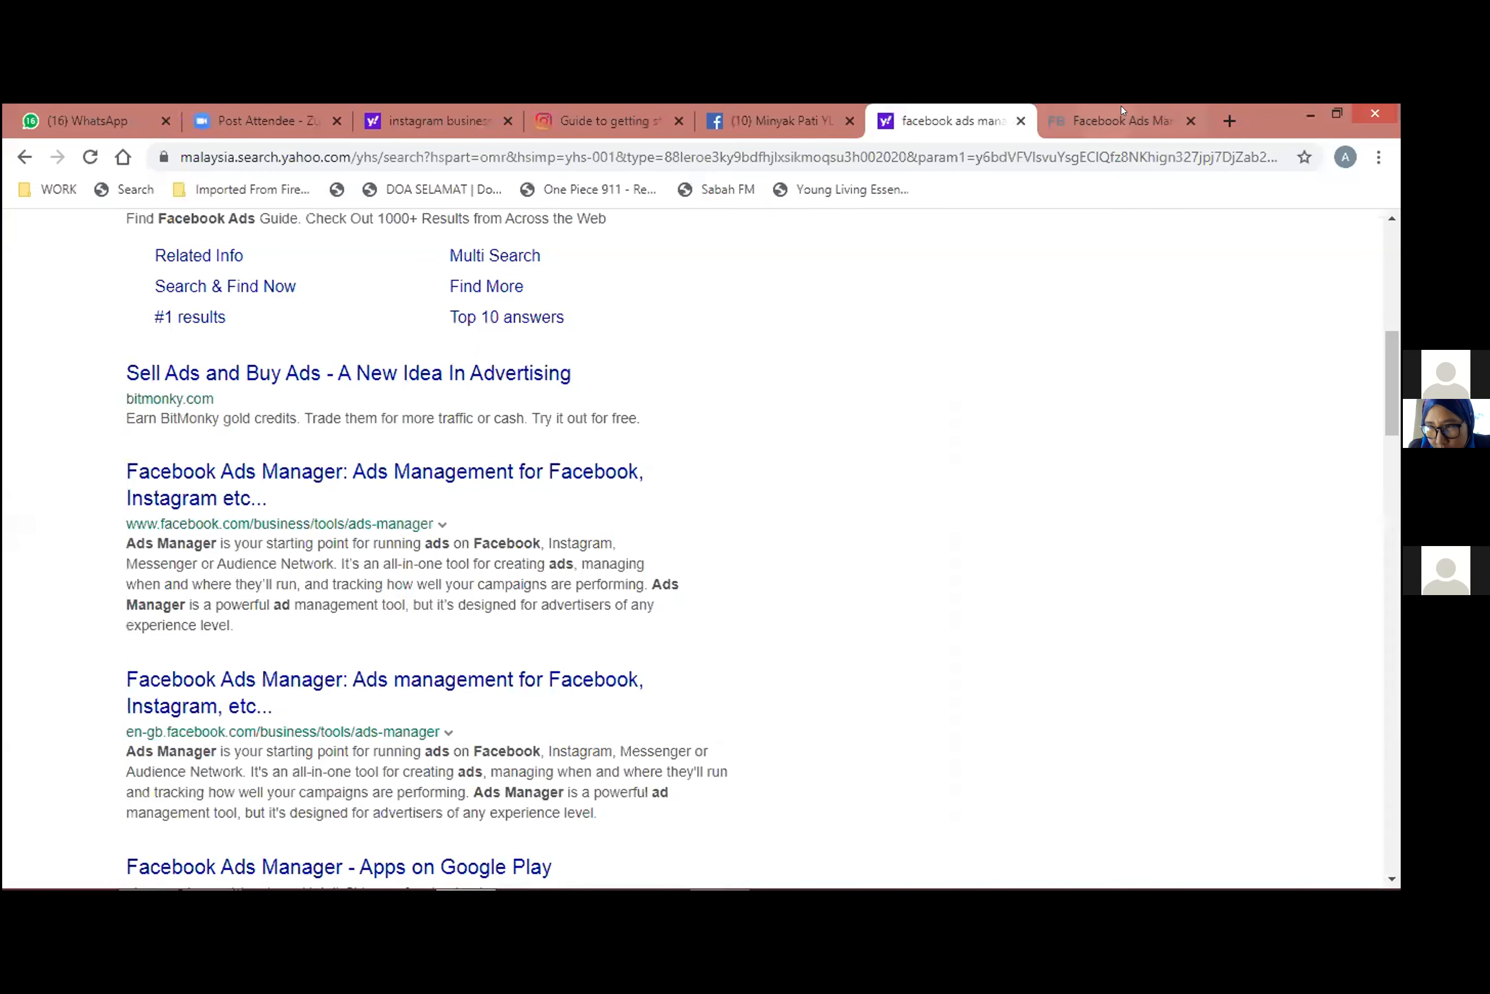
Check the ad goals offered in the Ad Centre of the participant's essential oil page, then close them.
click(809, 113)
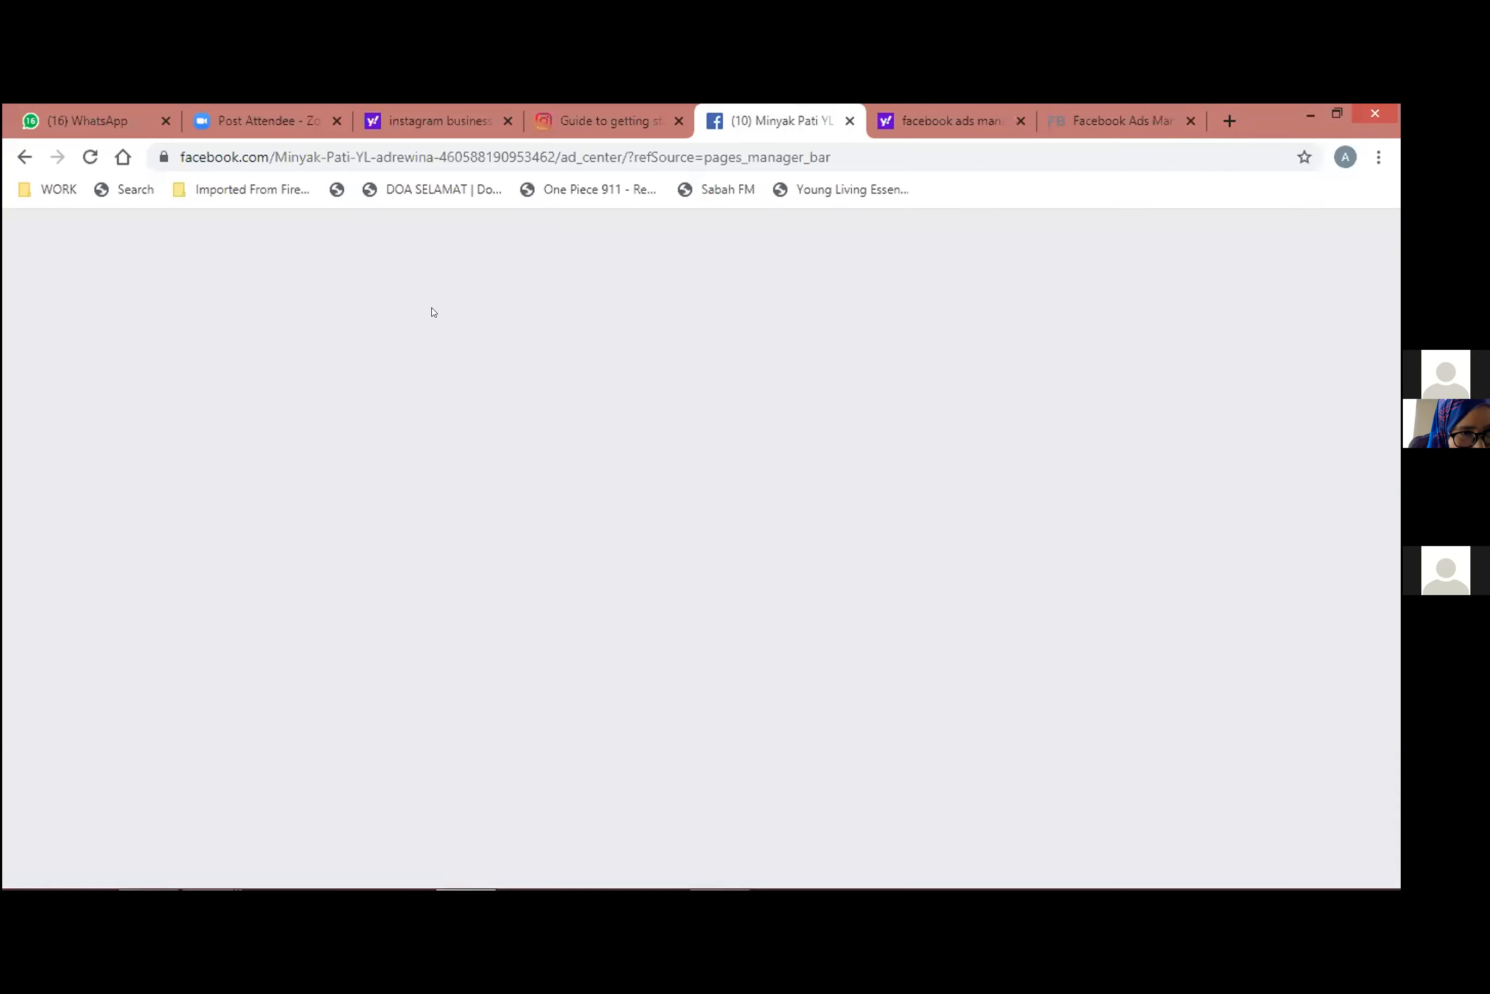
scroll(695, 502, up, 8)
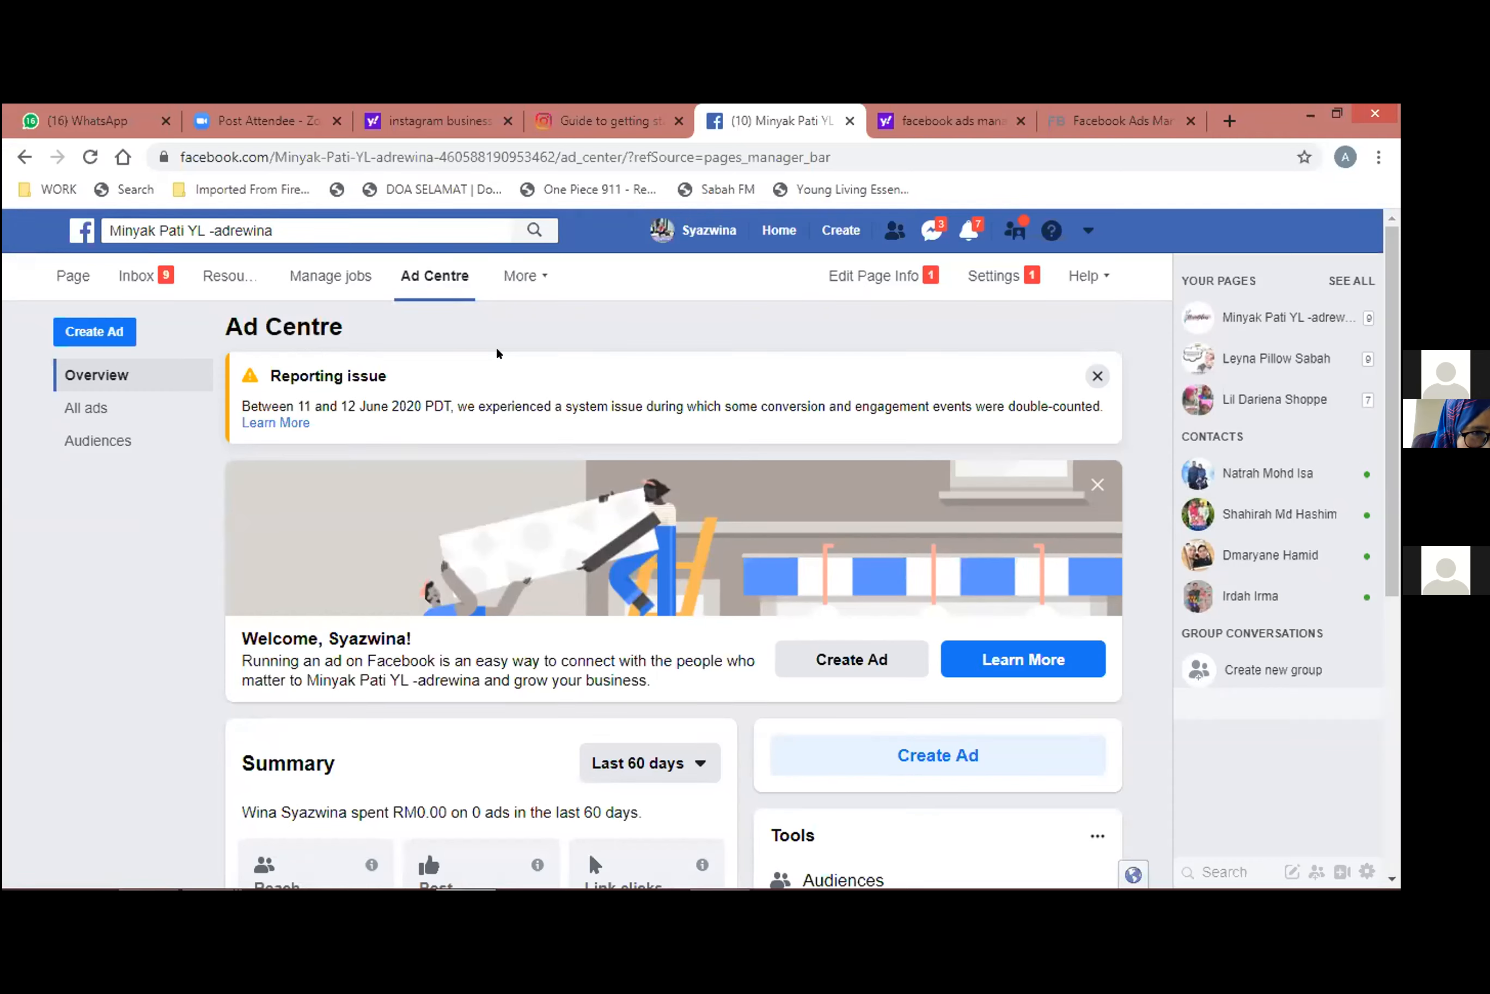
click(109, 327)
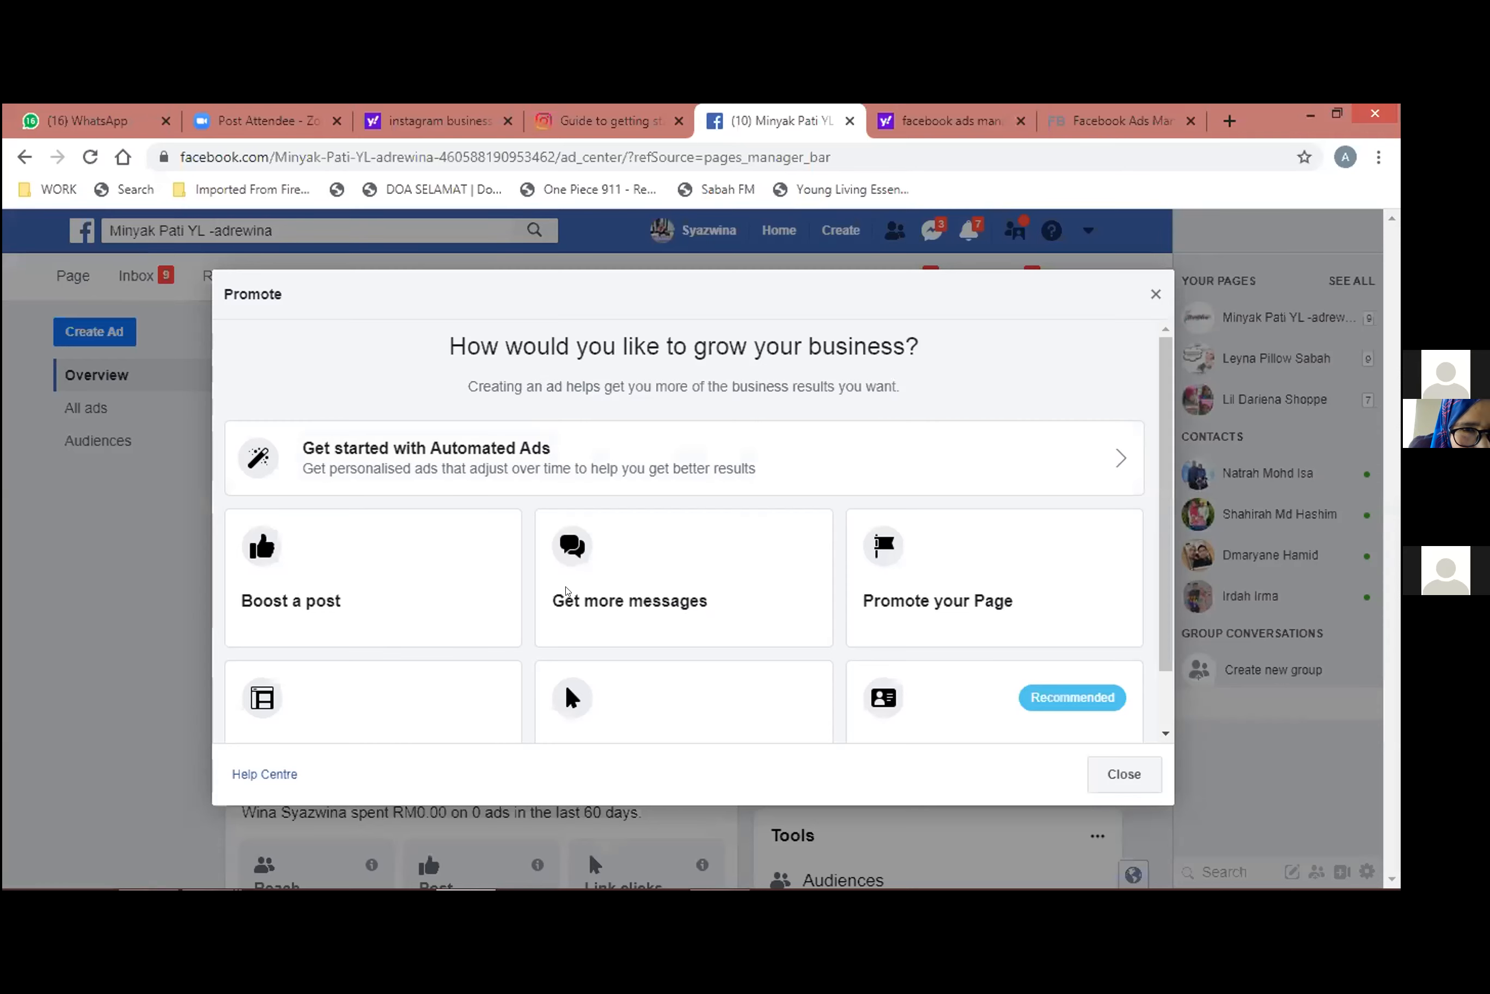
click(1124, 773)
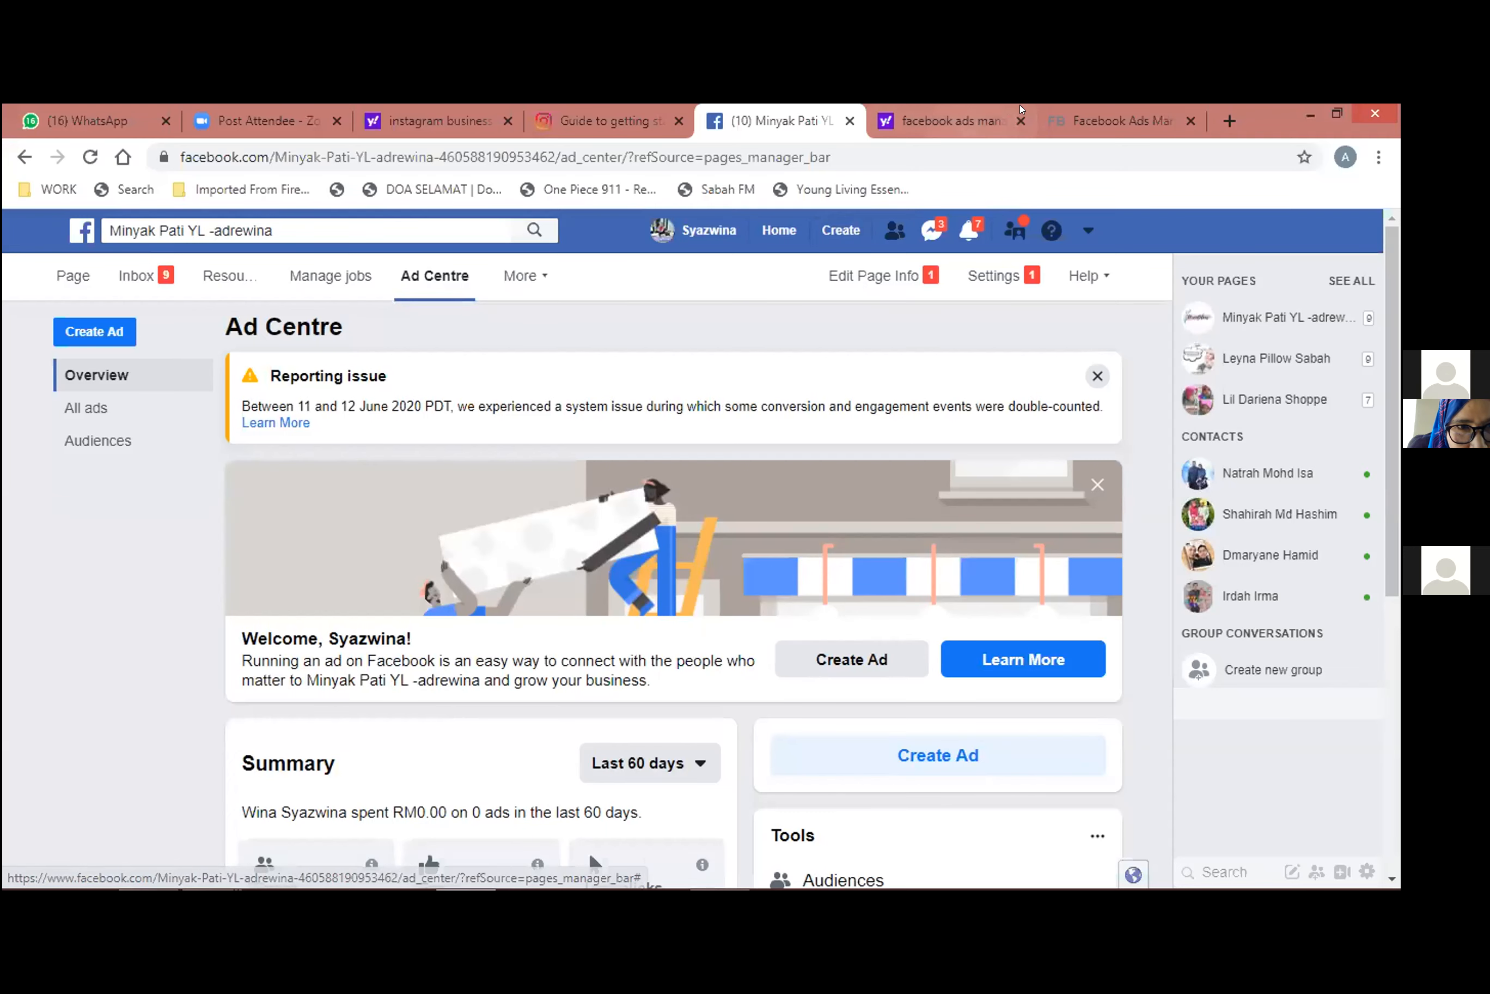
Revisit the ad goals in the essential oil page's Ad Centre and return to the Facebook Ads Manager introduction page.
click(949, 121)
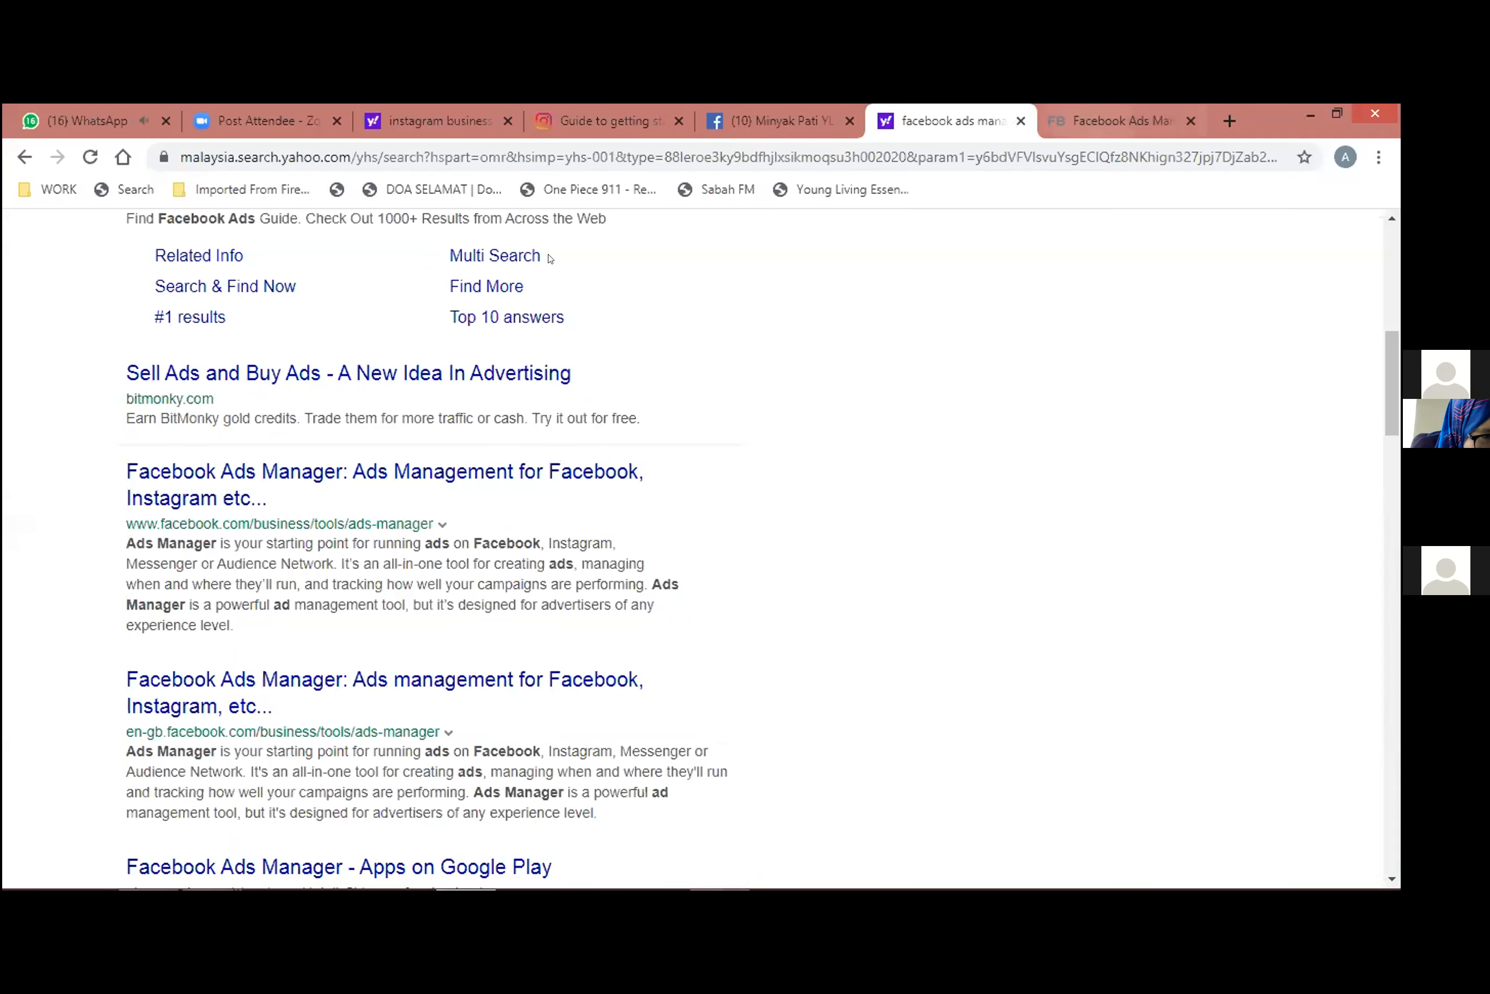
click(1118, 118)
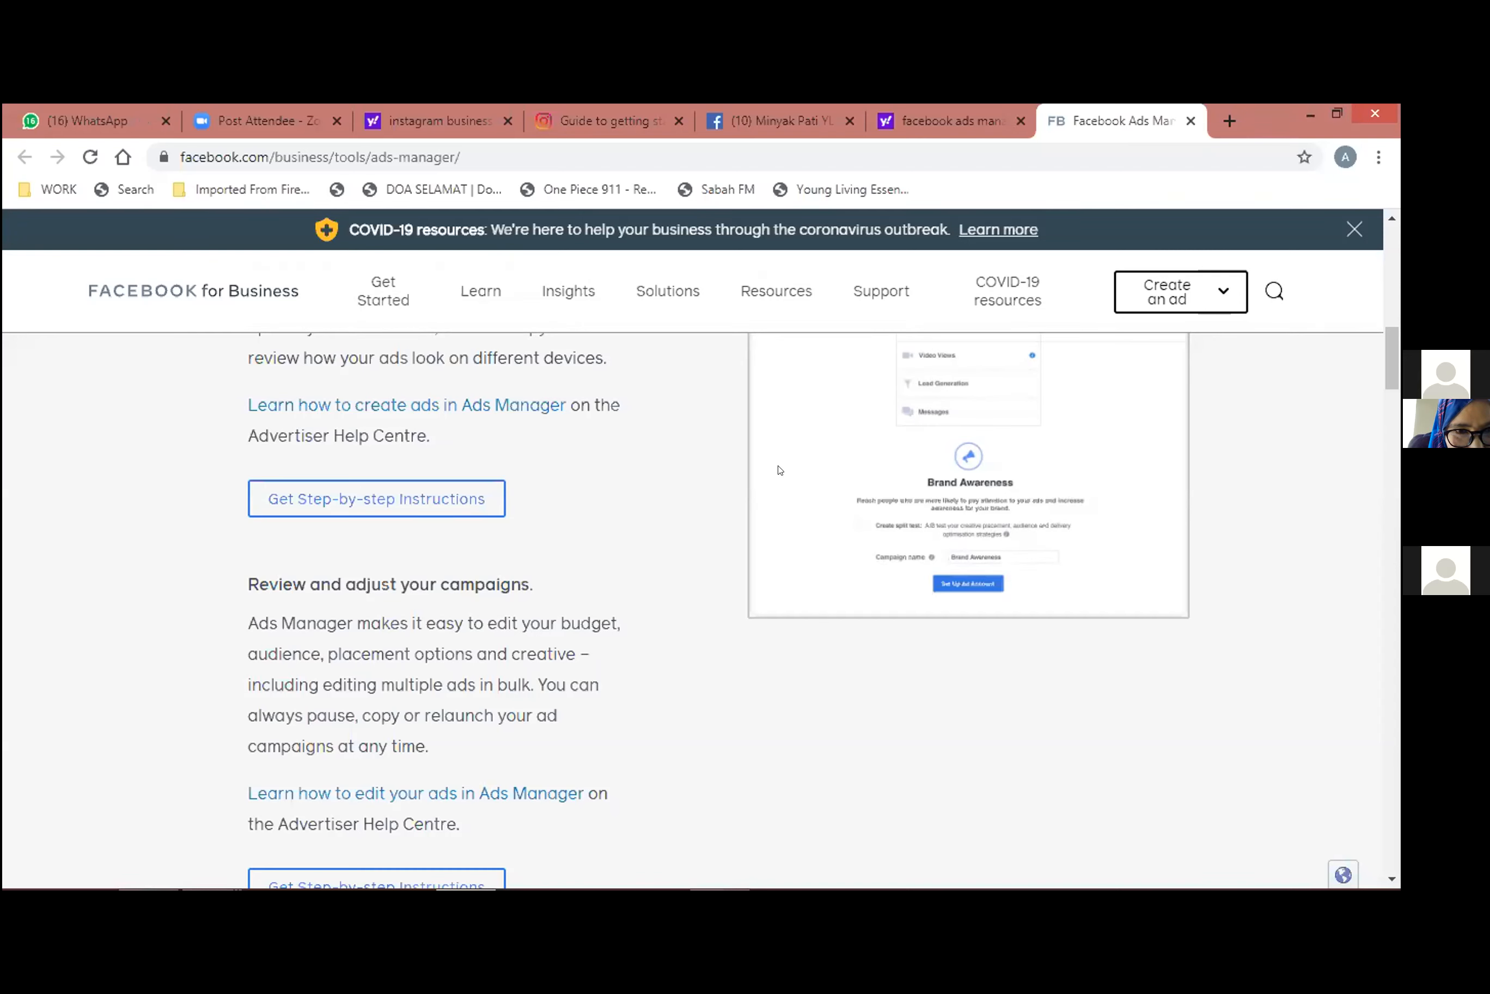
click(814, 124)
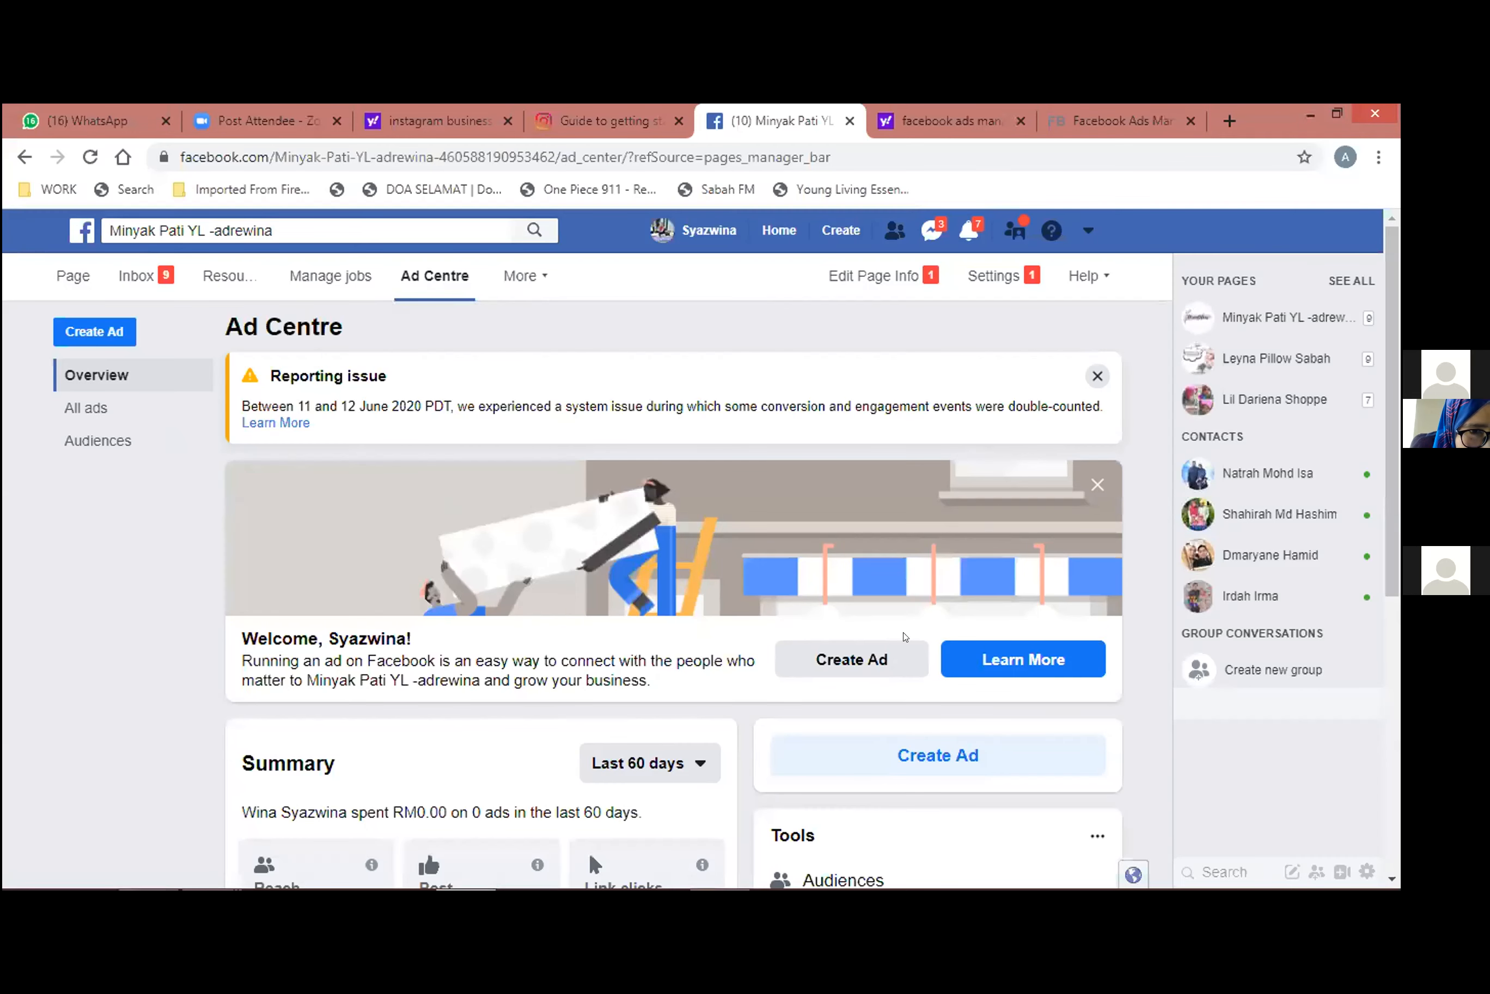
click(865, 657)
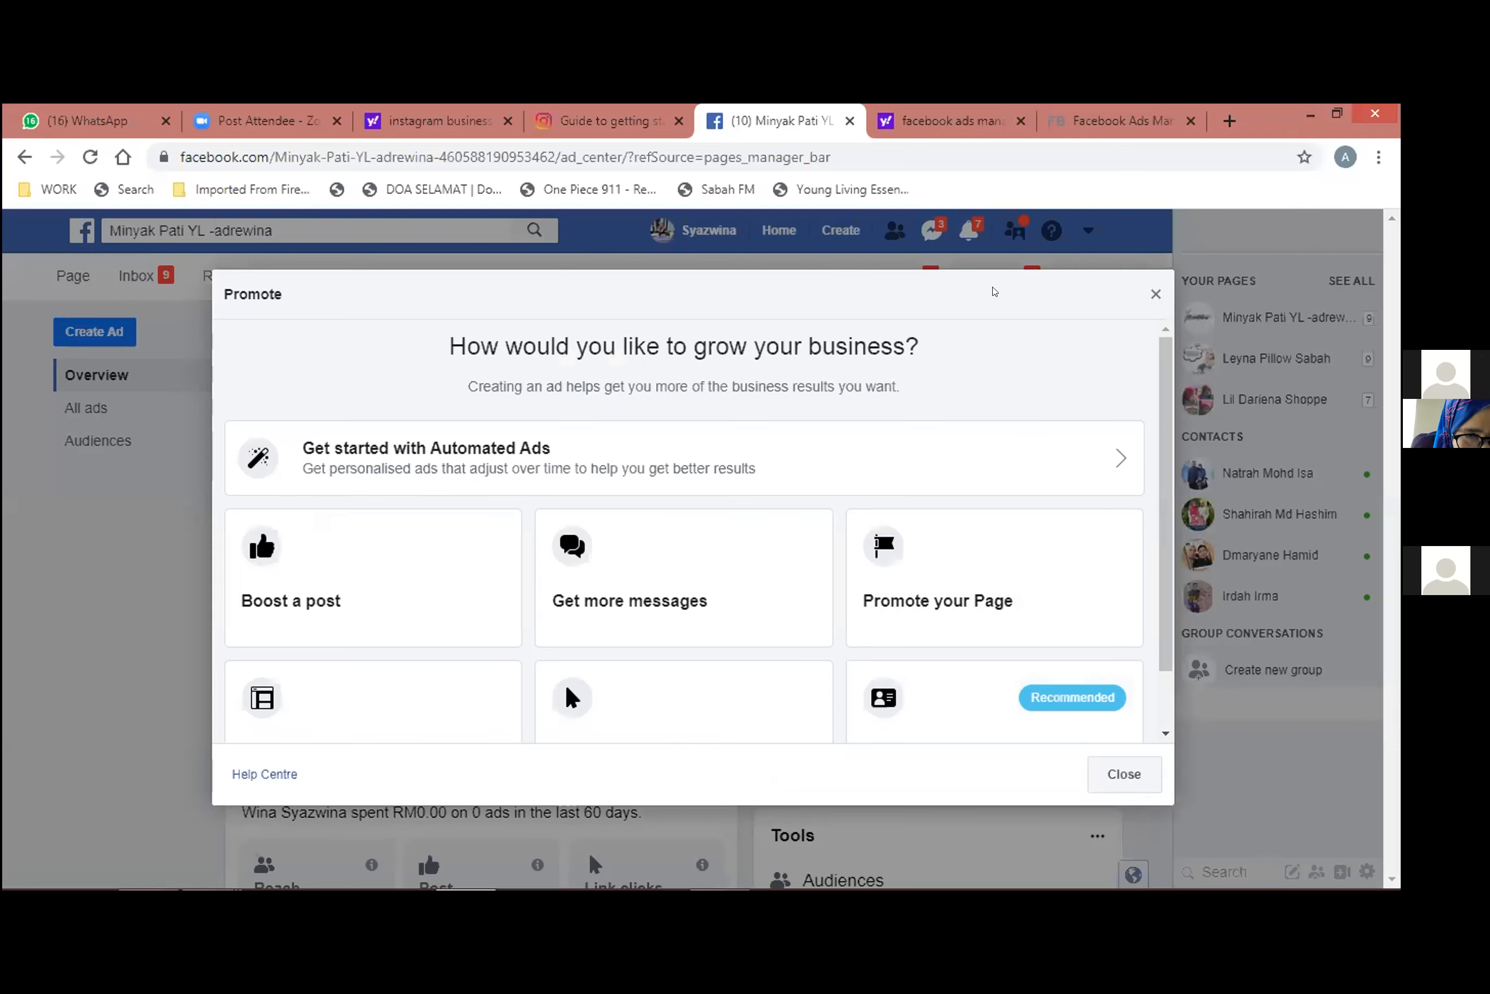
click(1093, 770)
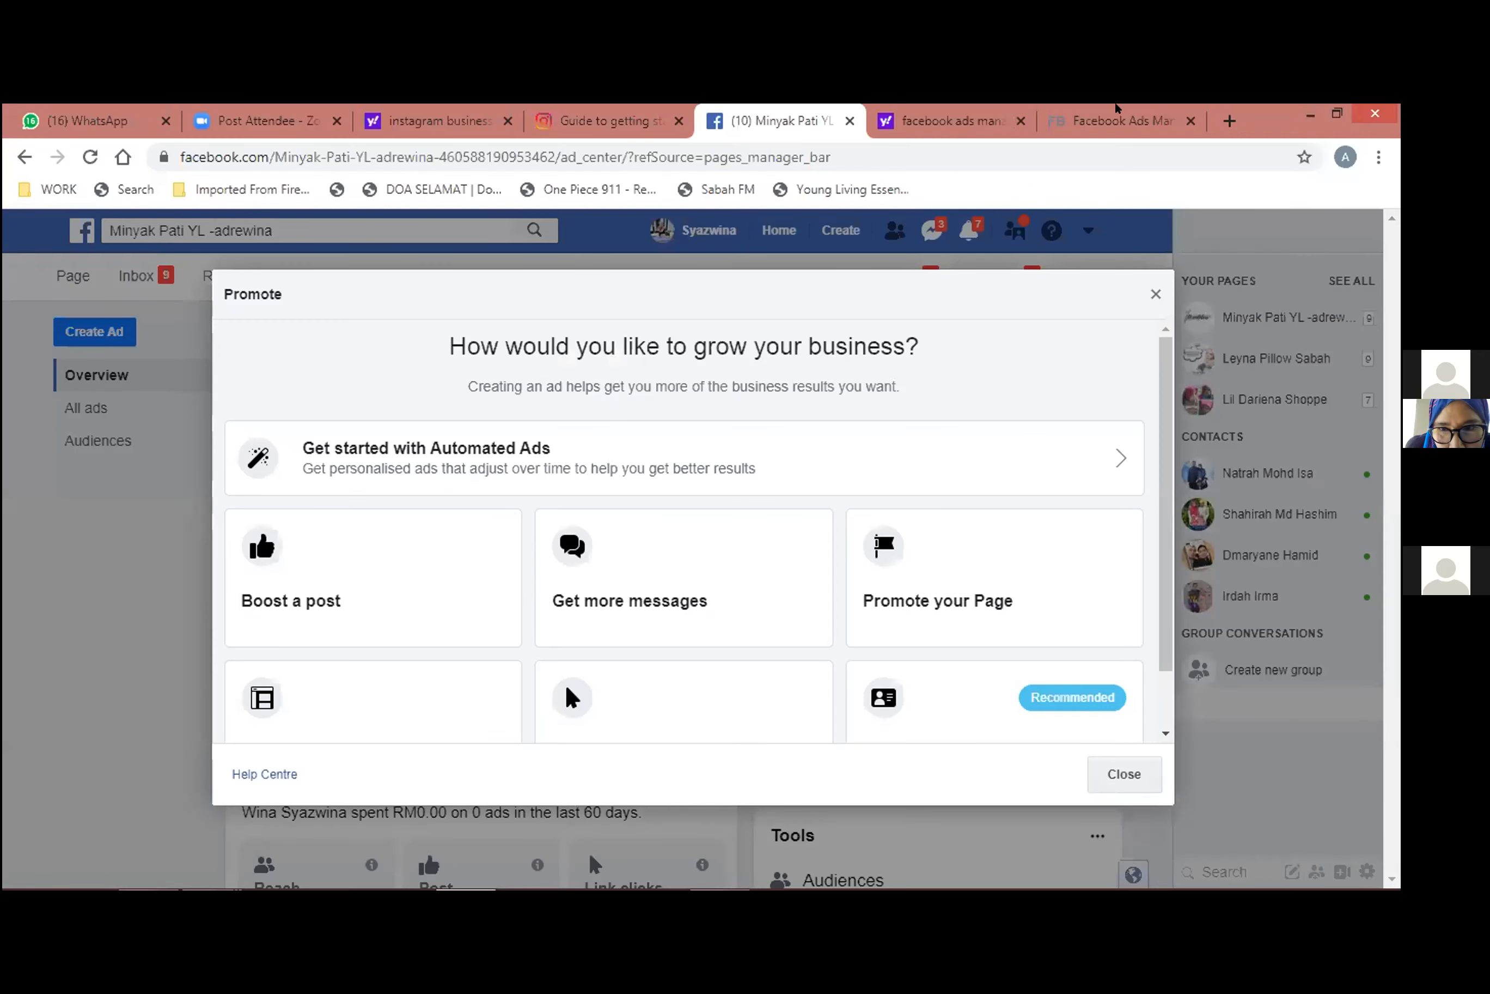
click(1122, 121)
scroll(611, 504, up, 9)
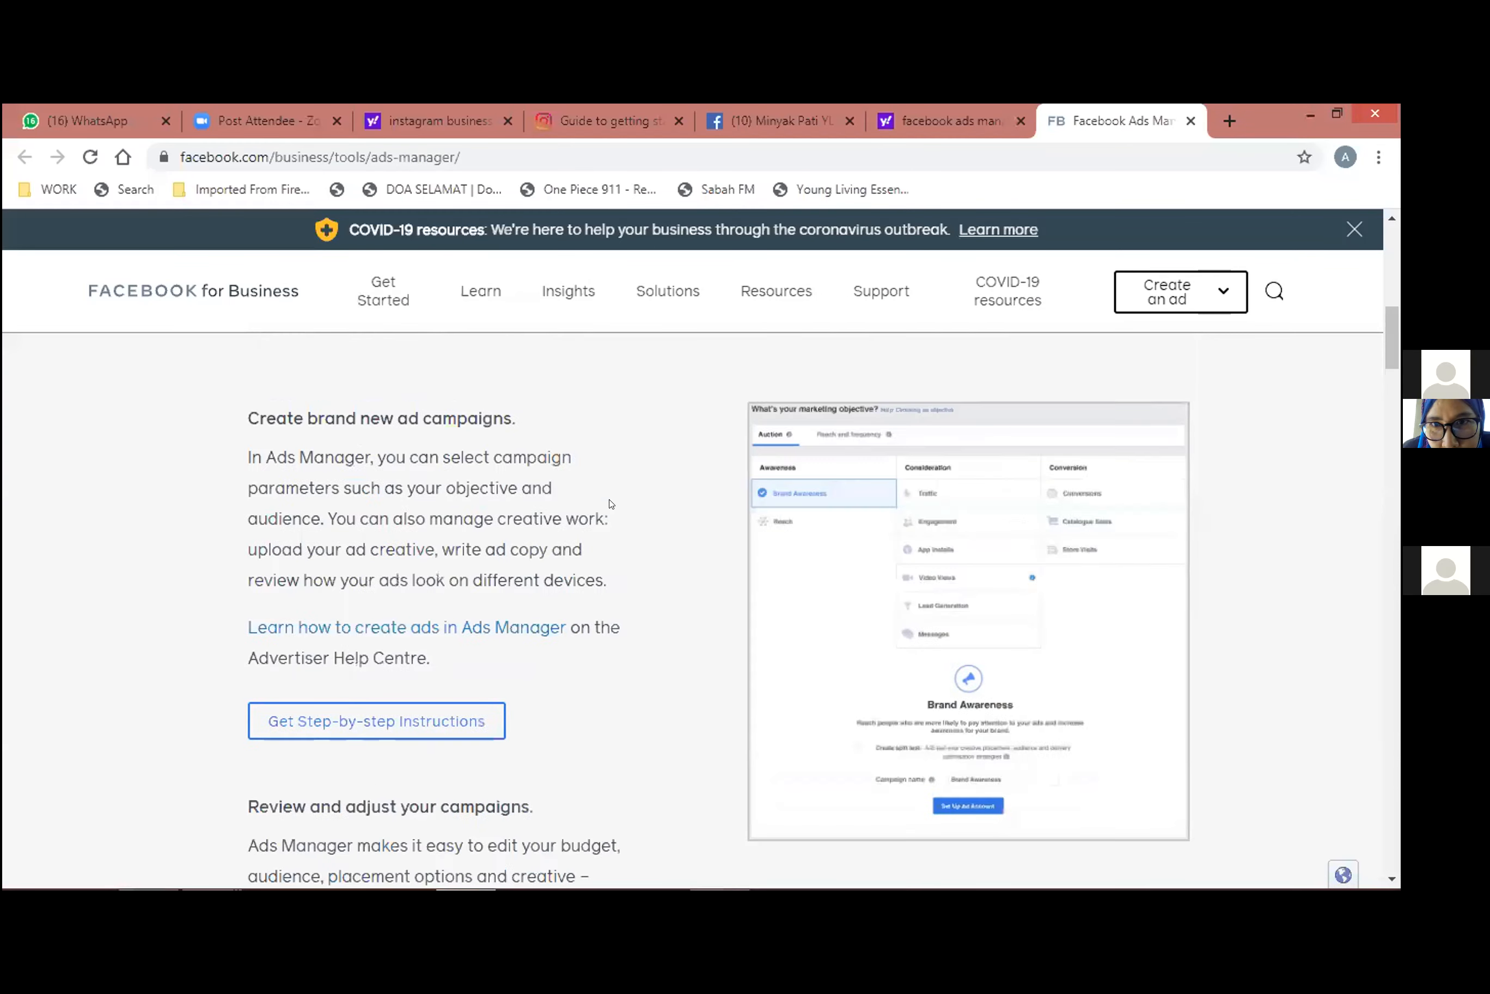
scroll(603, 491, up, 2)
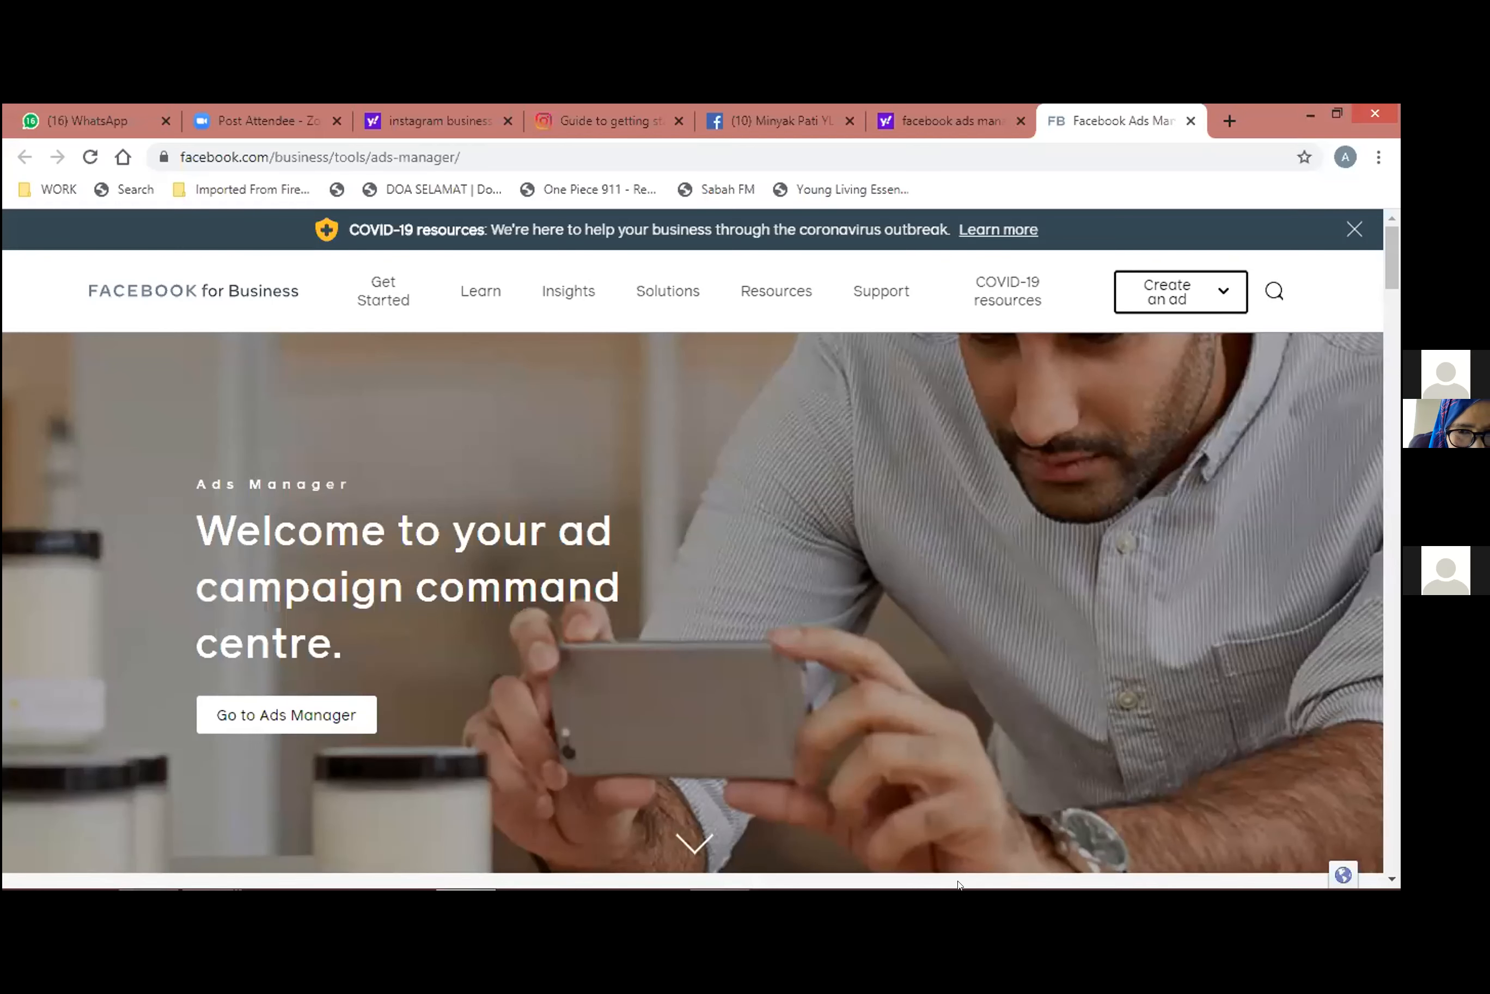
mouse_move(958, 884)
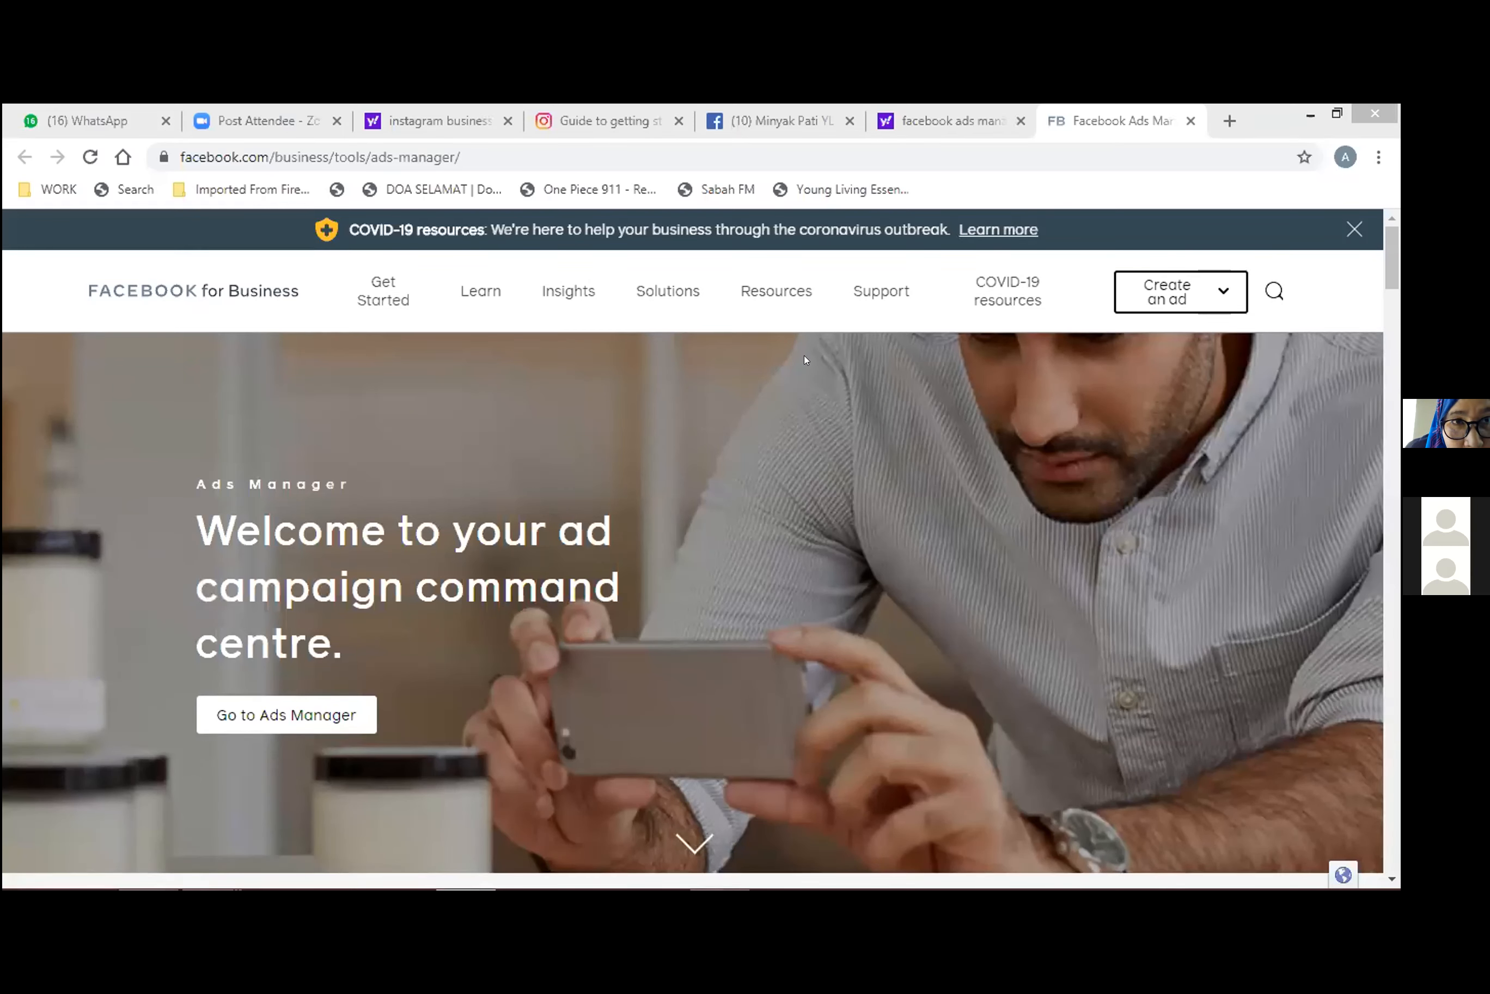
mouse_move(747, 884)
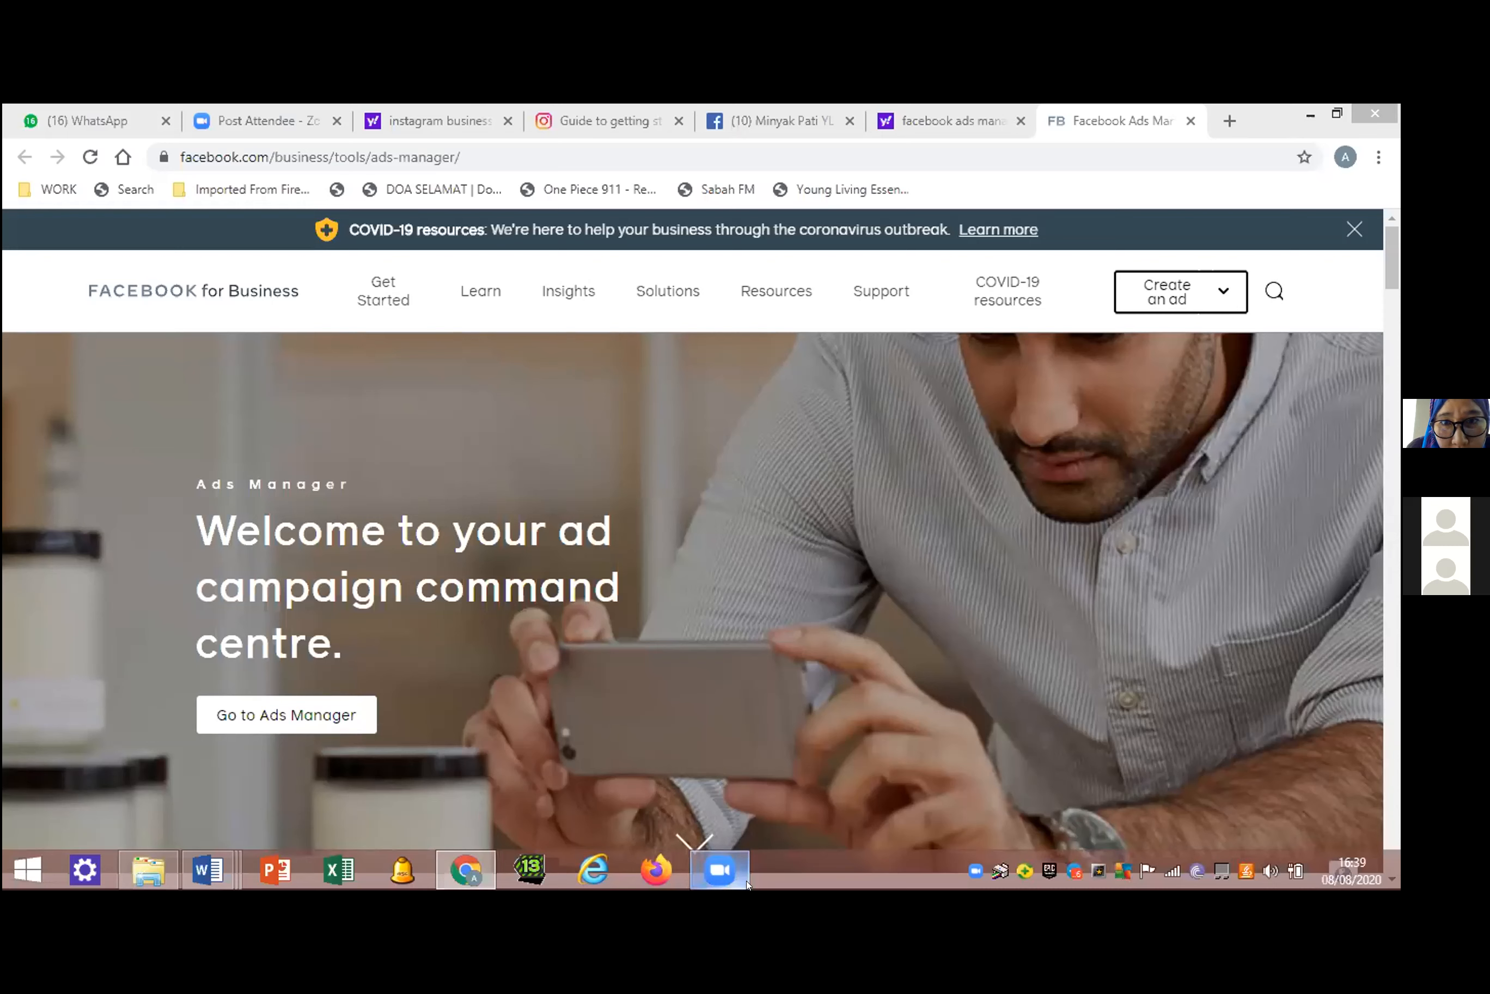
click(1265, 235)
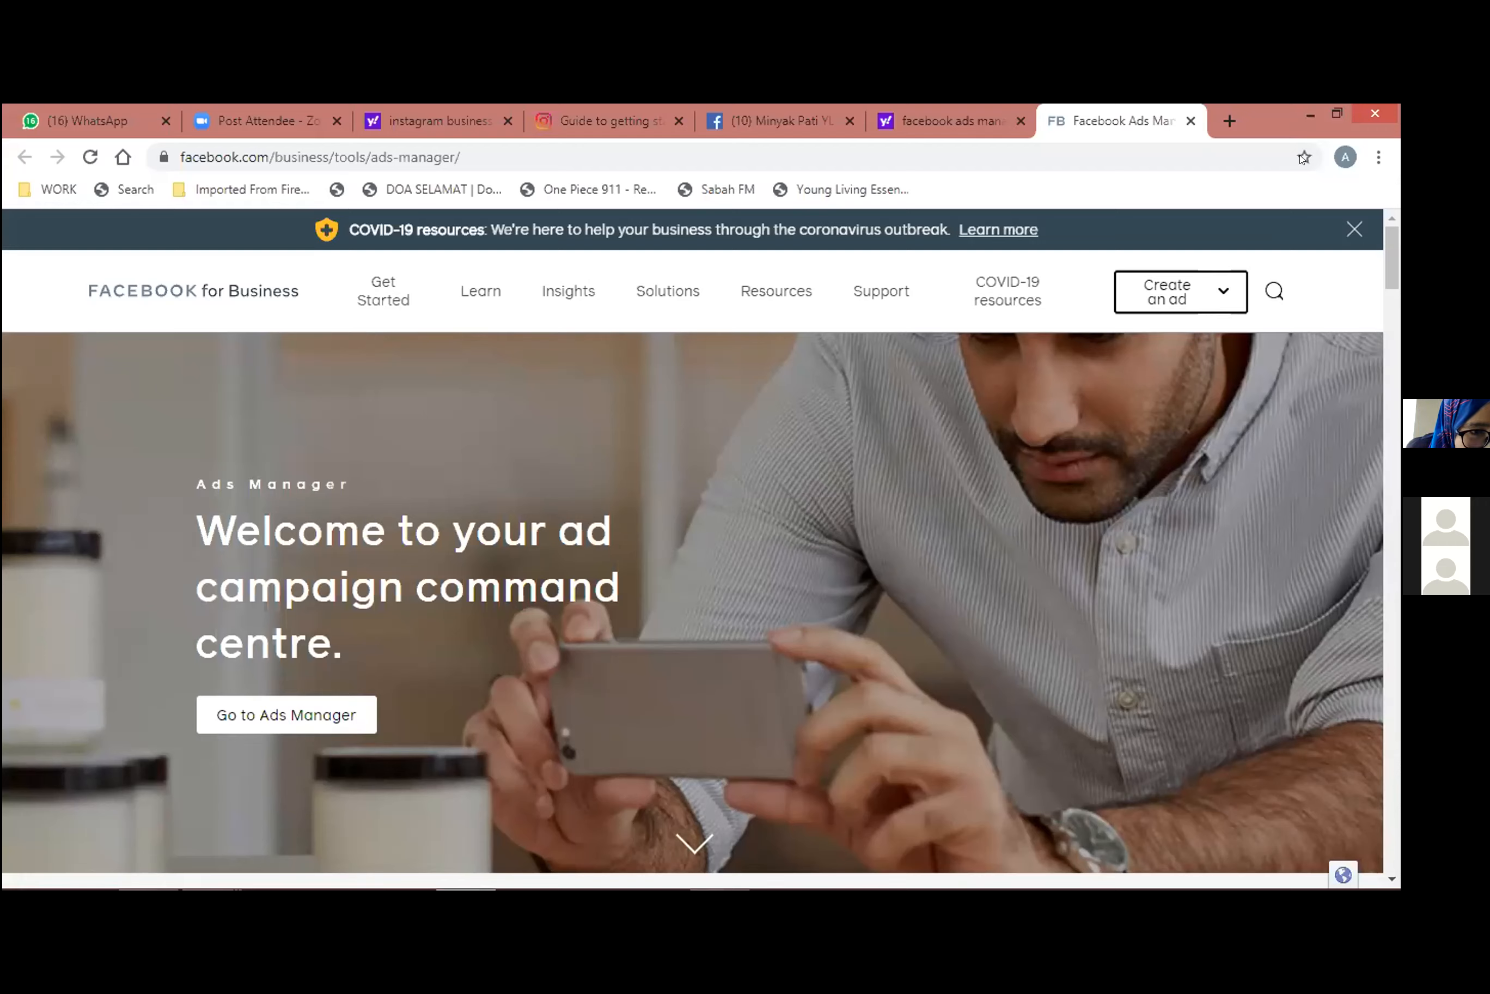
click(1311, 116)
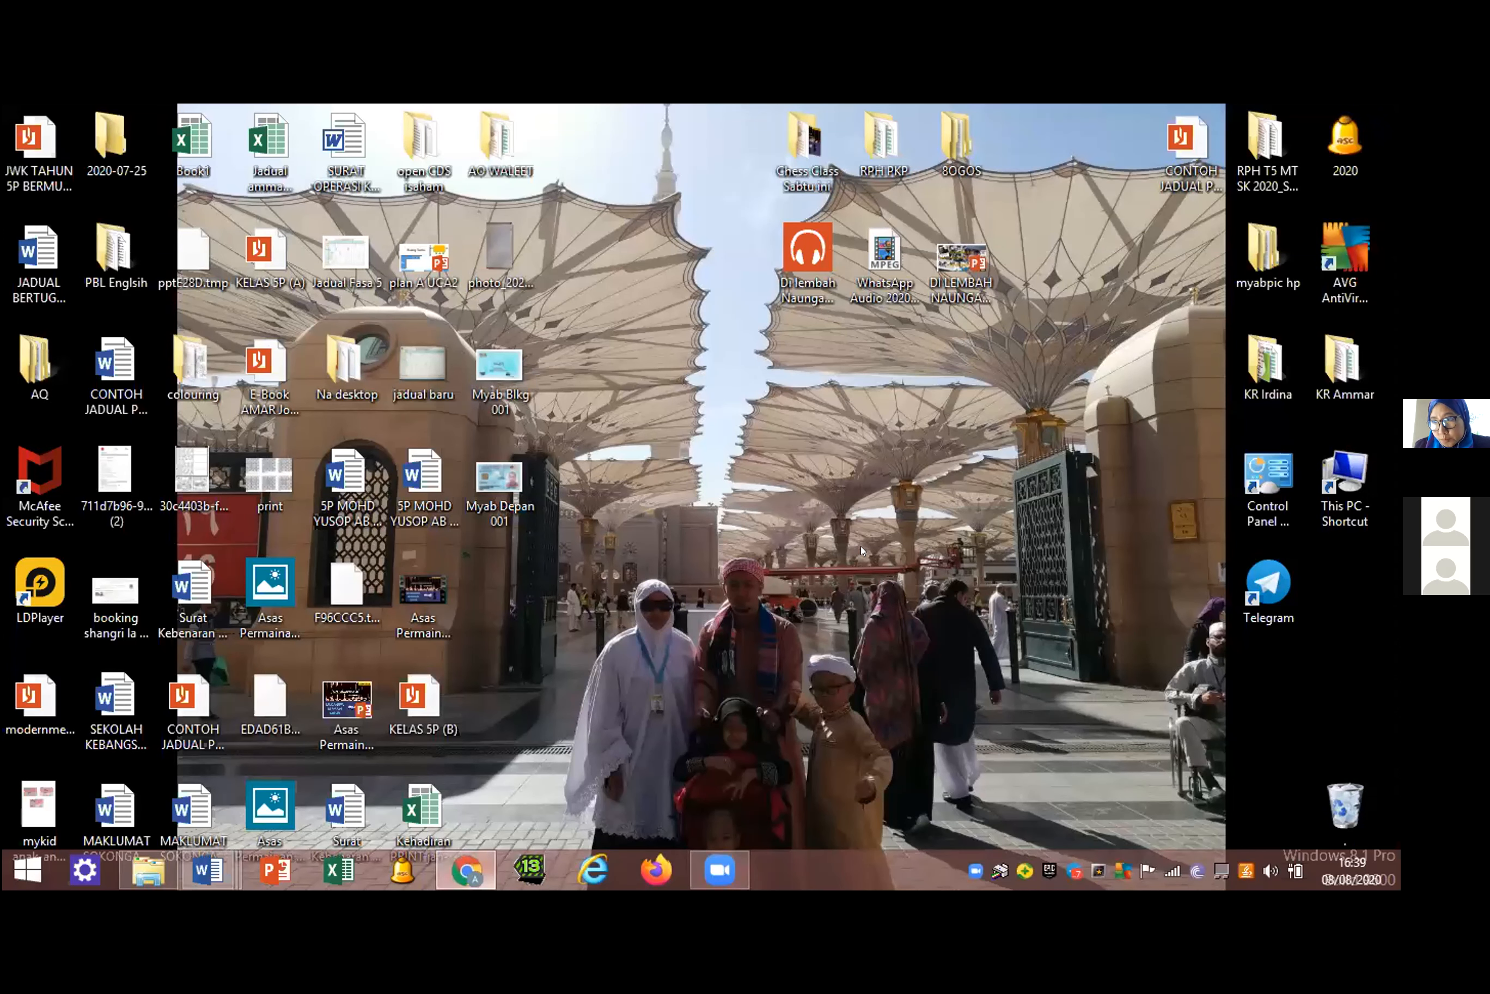
click(721, 871)
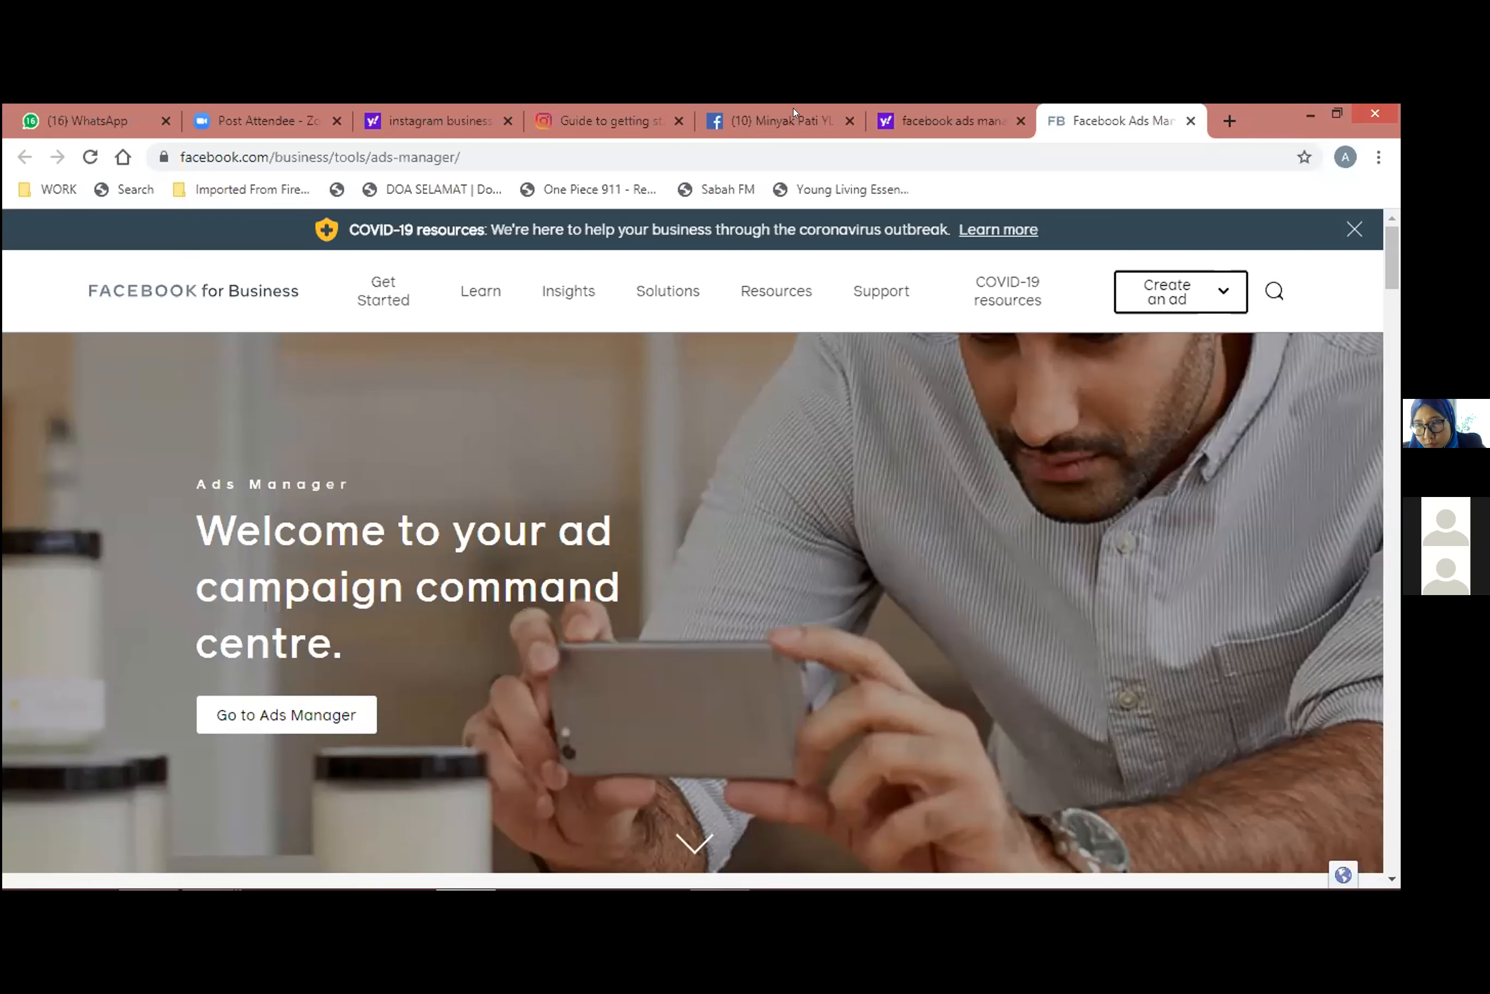
click(954, 115)
scroll(611, 405, up, 9)
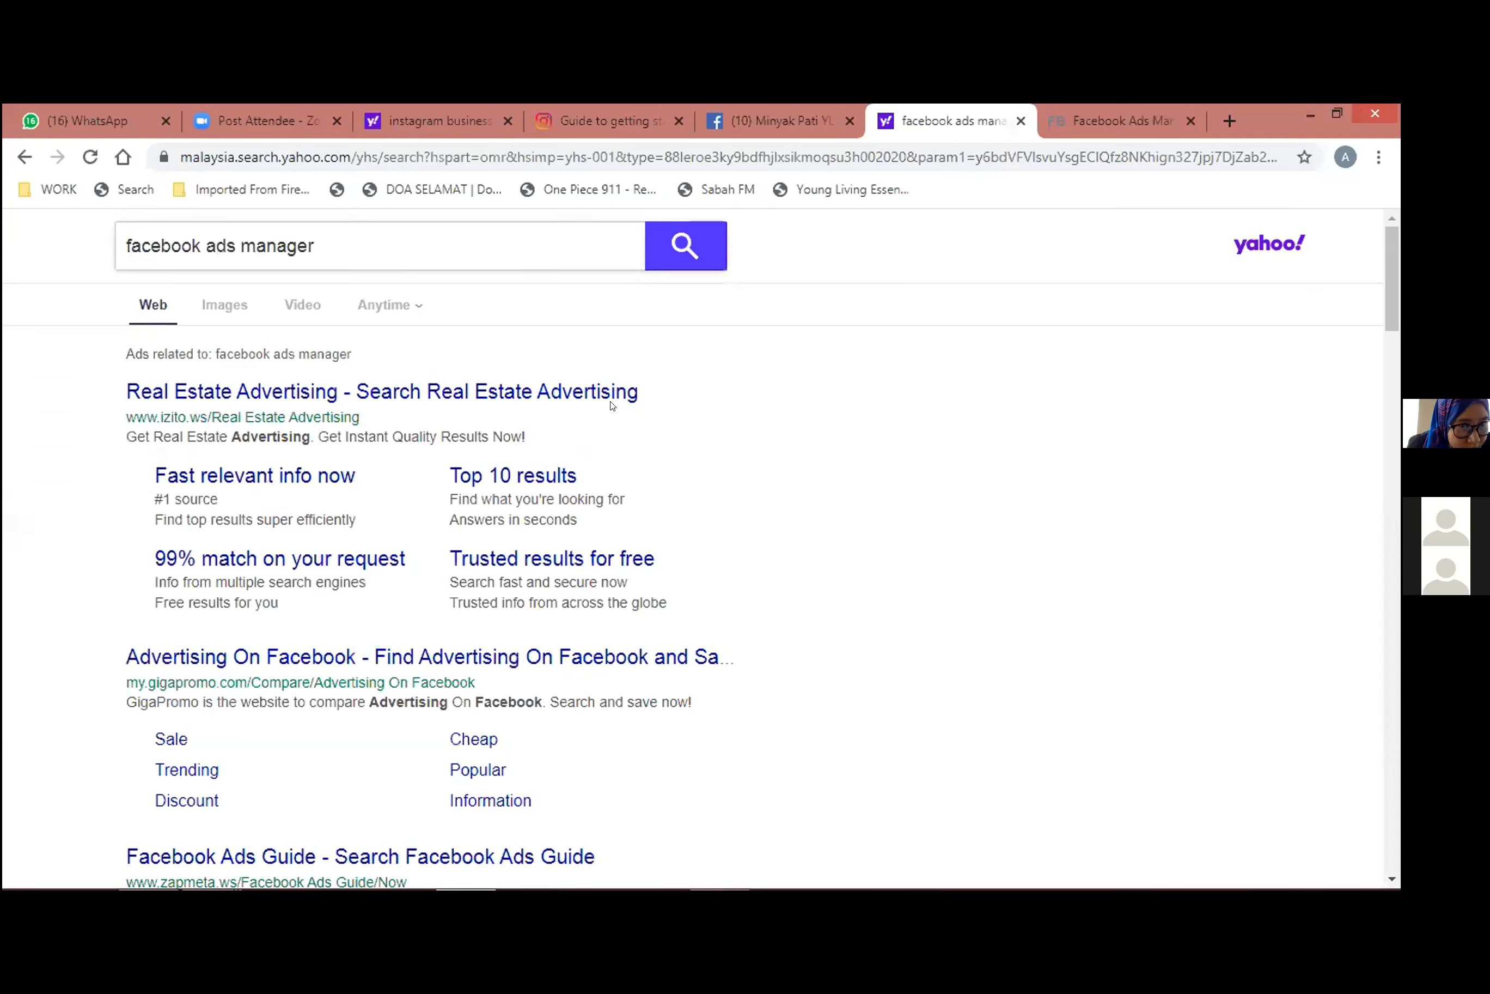
scroll(530, 454, down, 6)
scroll(529, 454, down, 3)
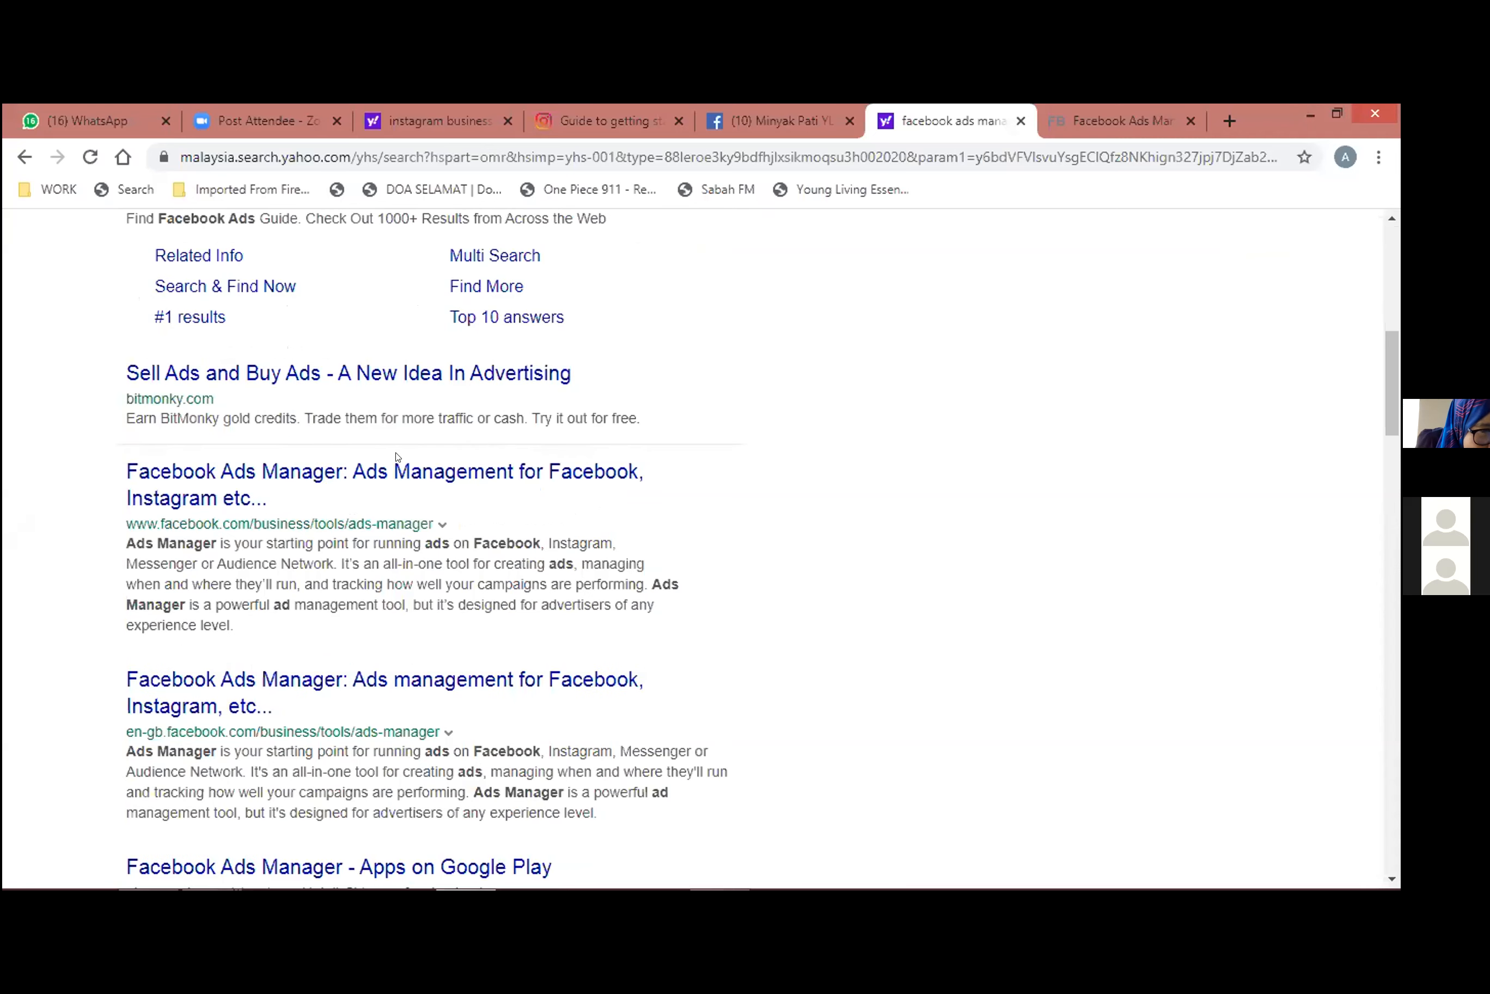
click(272, 471)
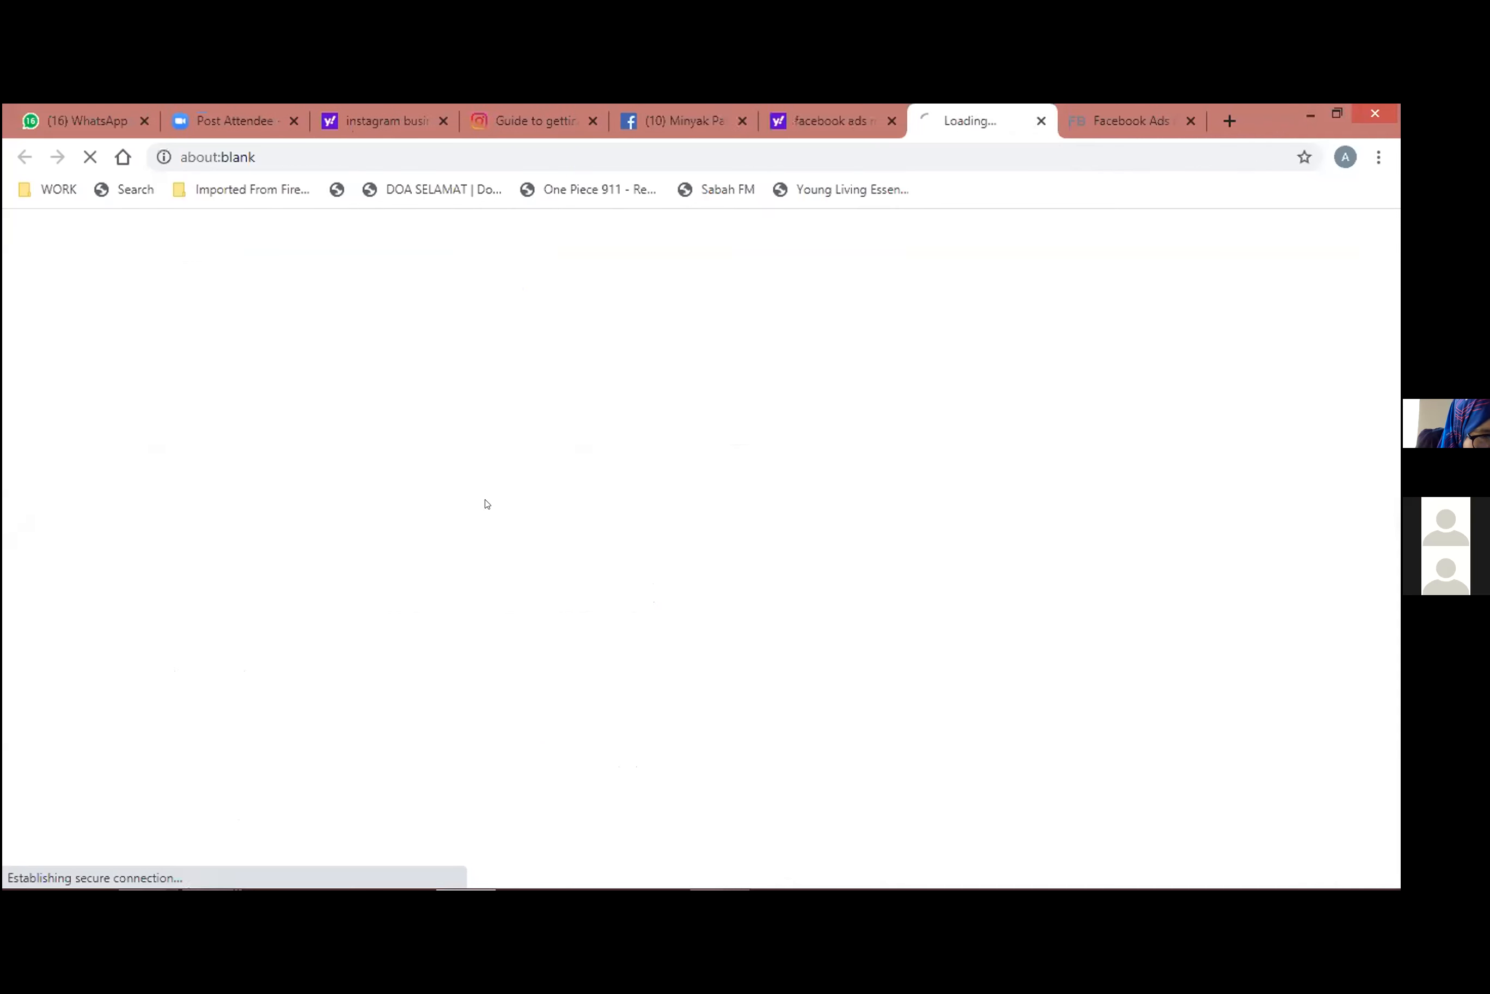
click(1190, 120)
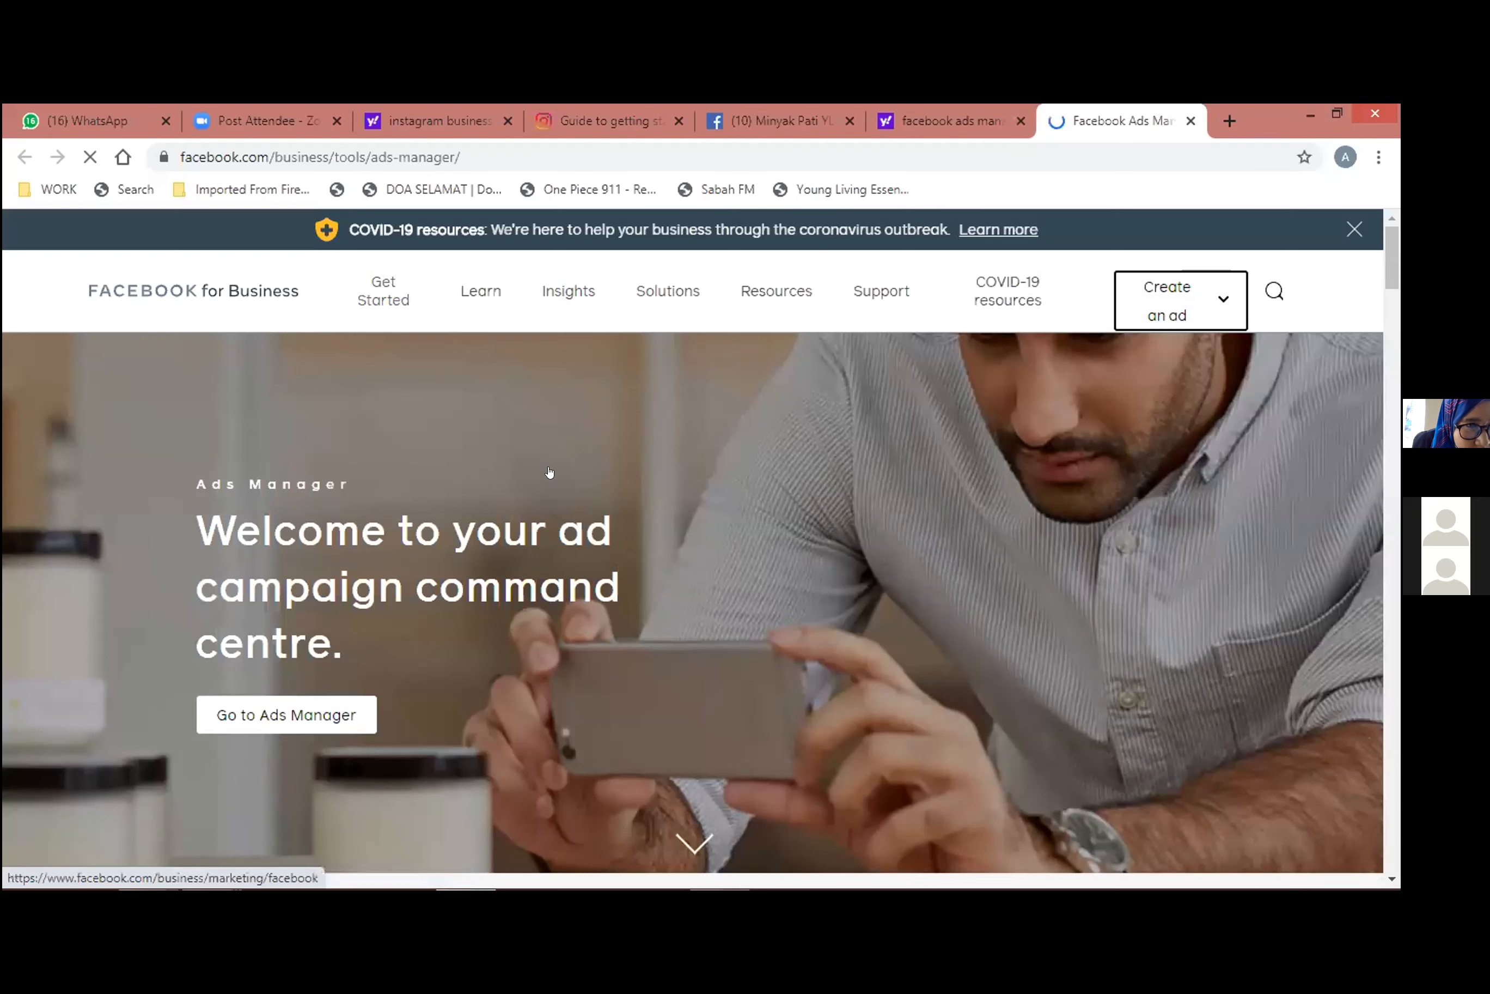
Try creating an ad from the Facebook for Business page, dismiss the ad goals, and close that Ad Centre page.
scroll(645, 450, down, 4)
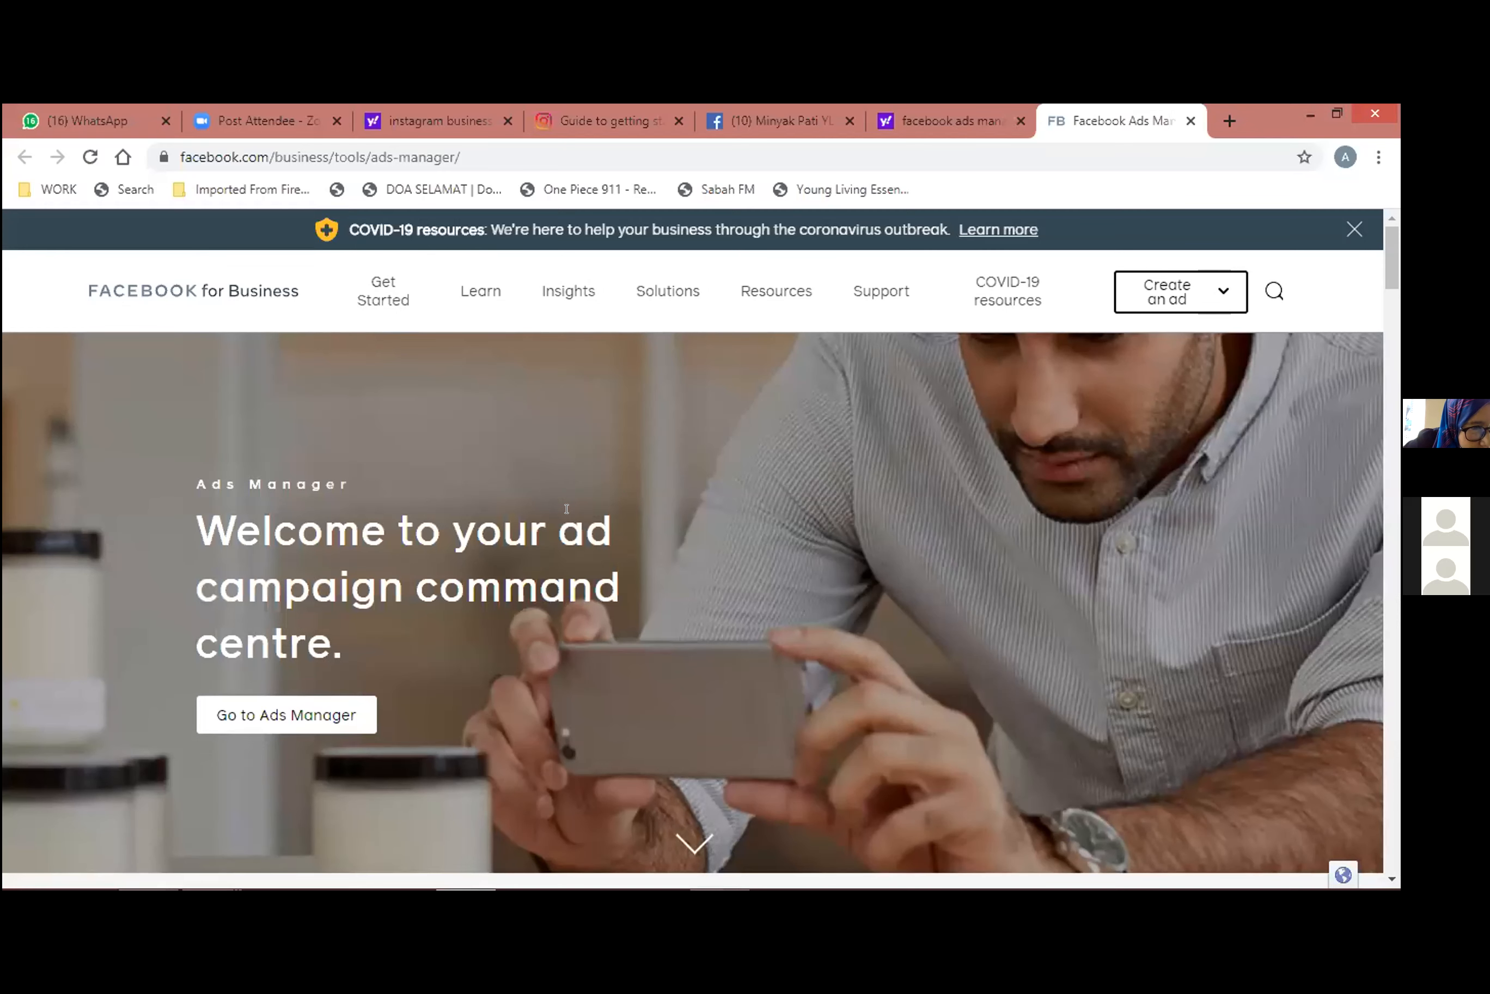
scroll(1148, 289, down, 4)
click(1160, 291)
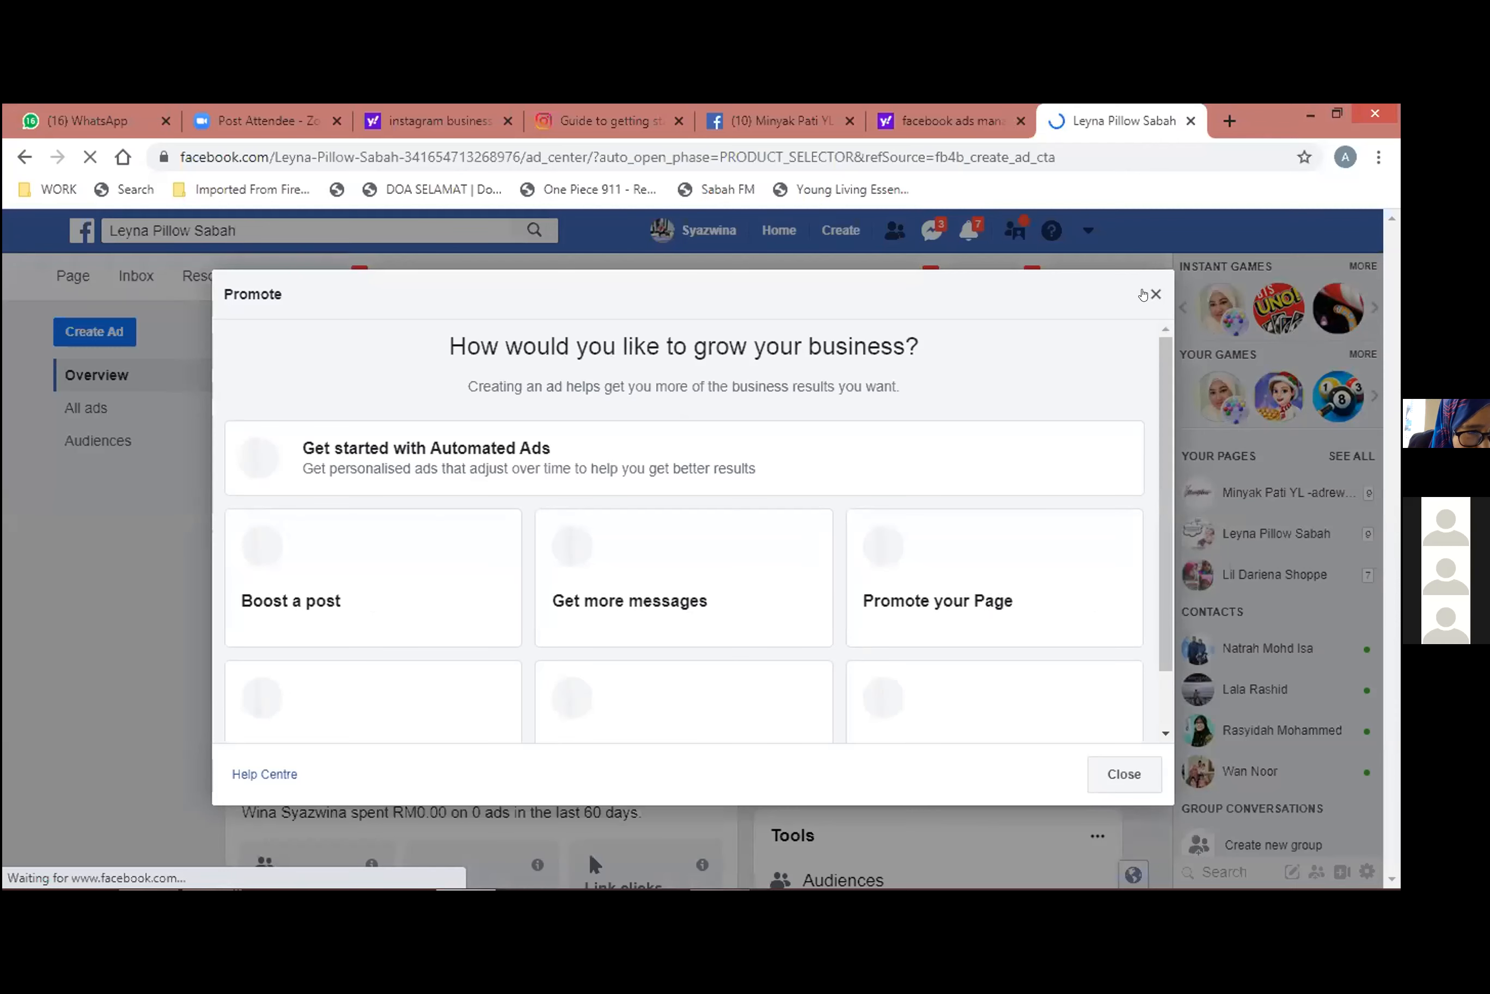
click(1145, 294)
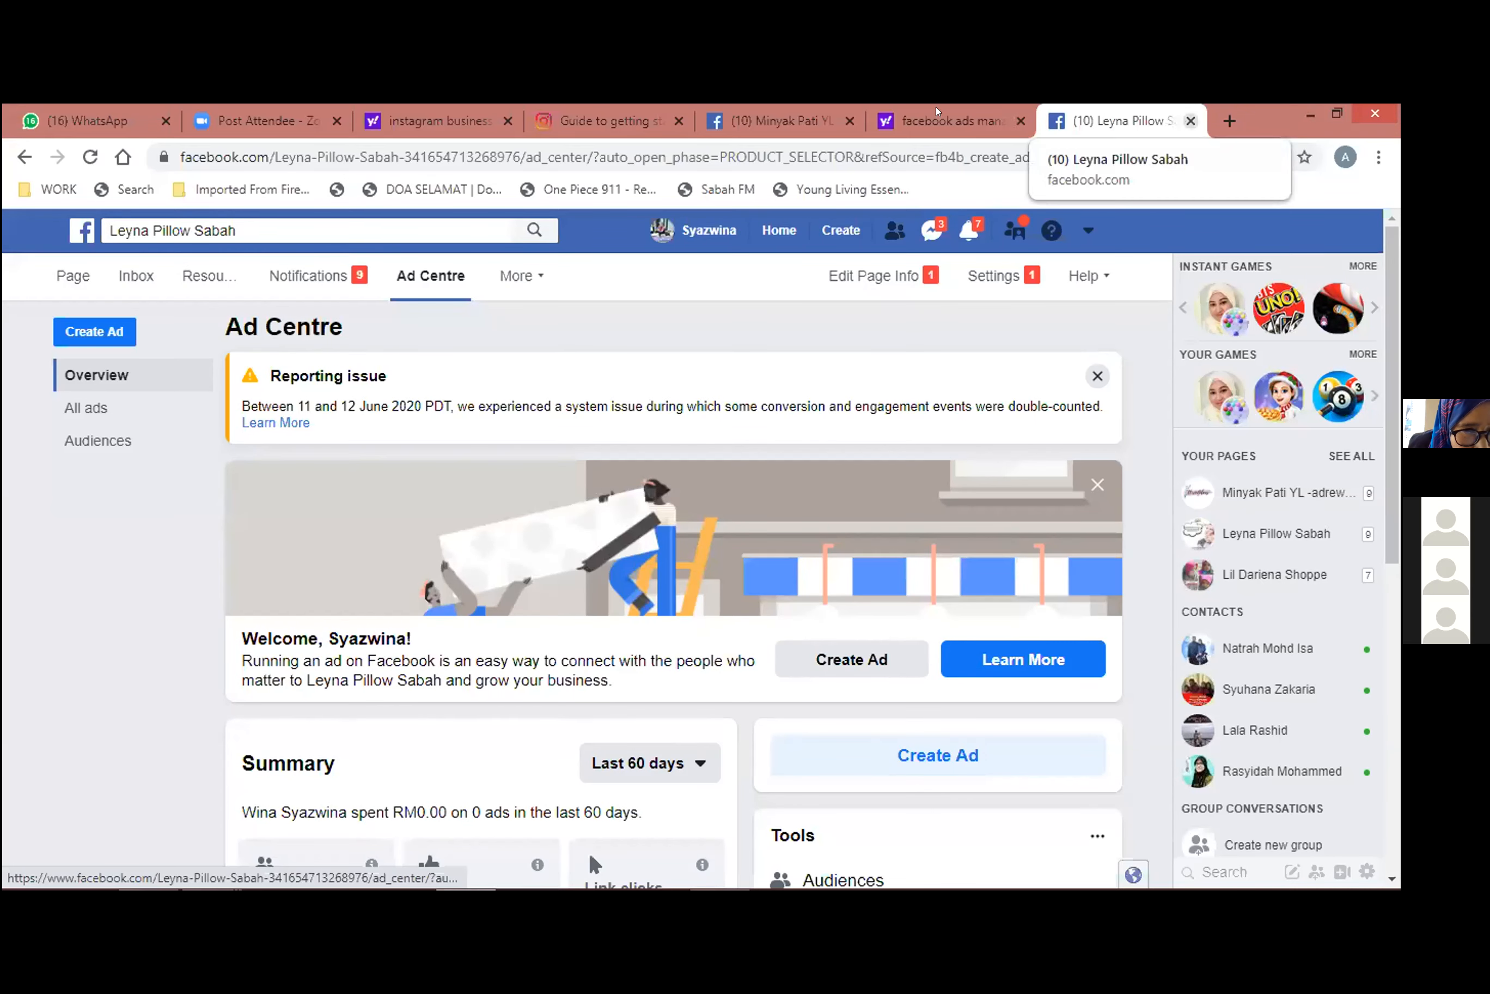
click(1190, 121)
Return to the "facebook ads manager" search results and open the Facebook business tools page for Ads Manager.
click(907, 121)
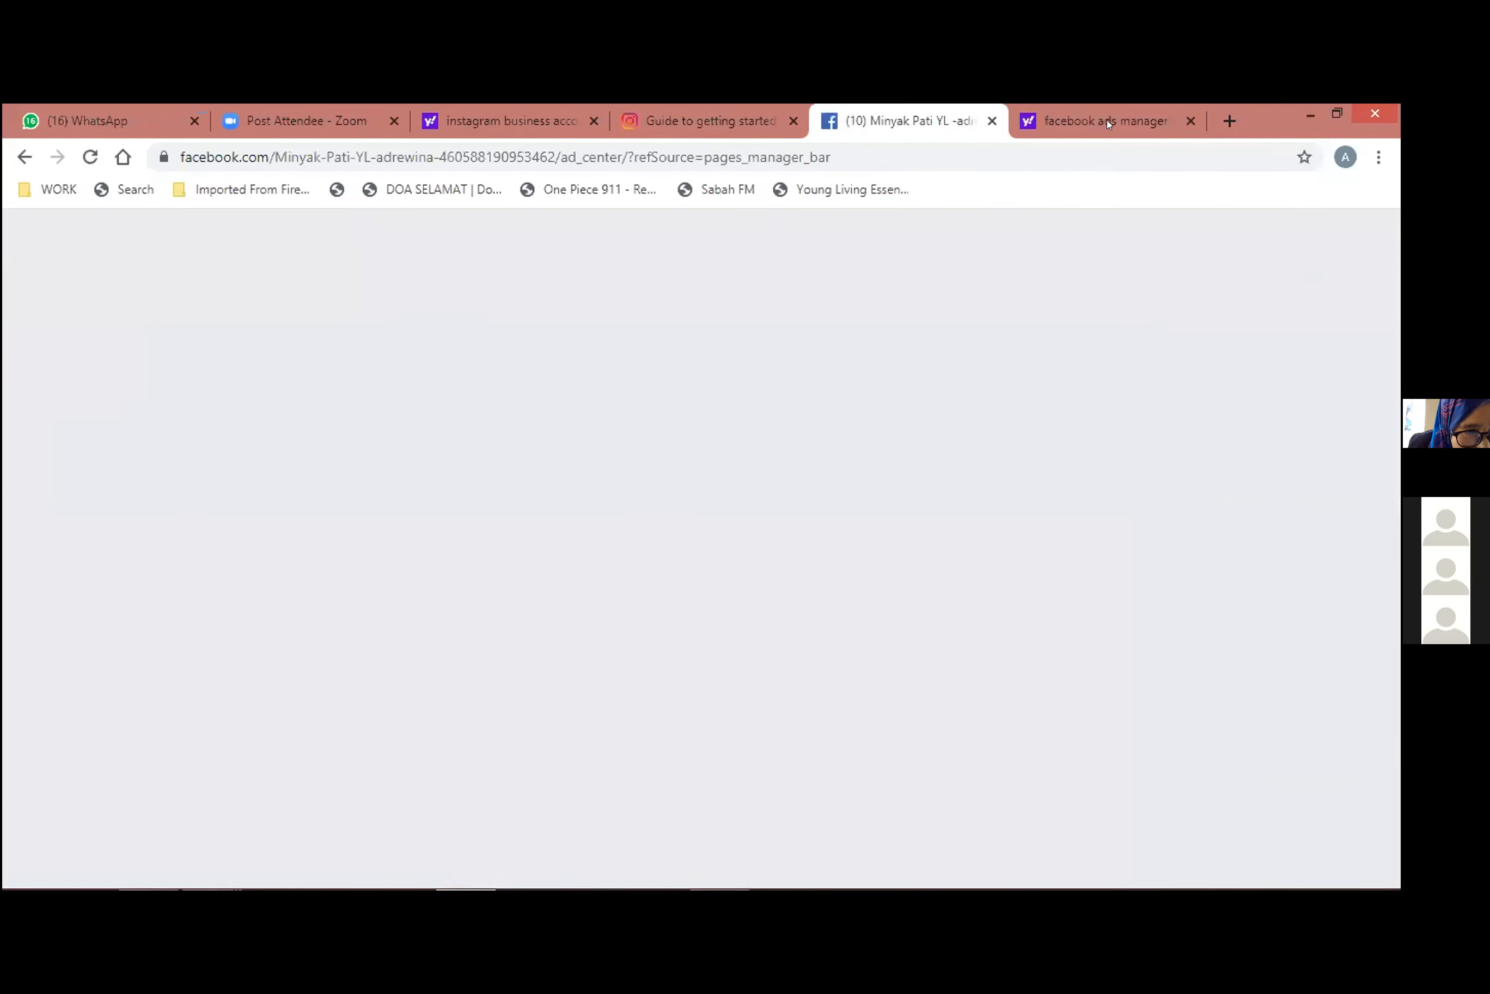
click(1098, 121)
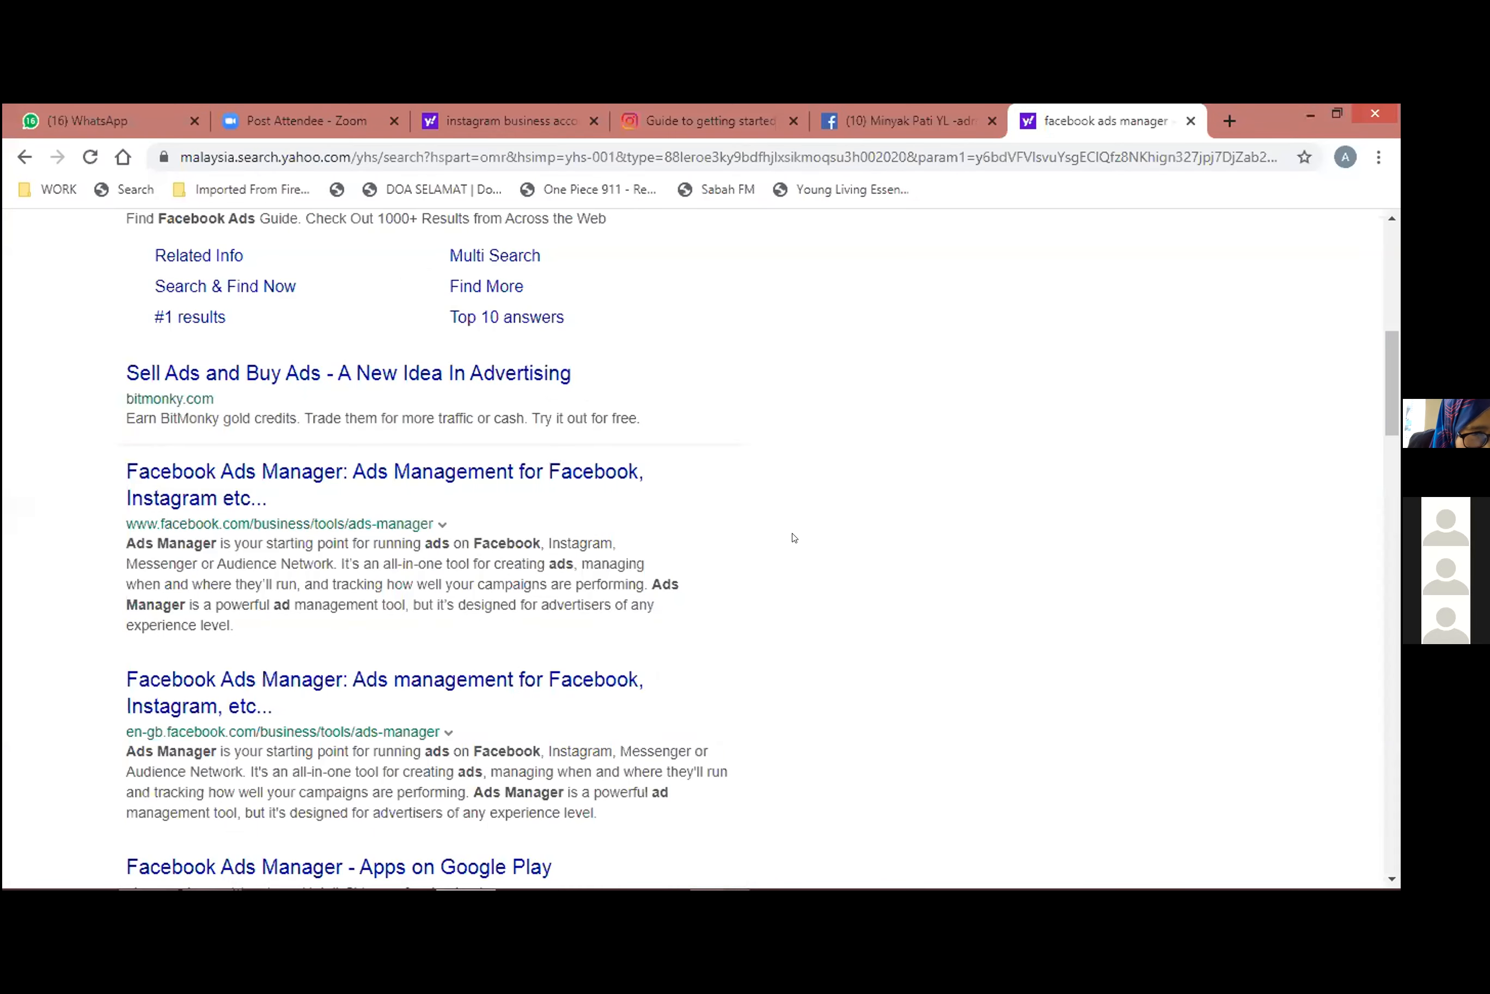
scroll(793, 537, up, 10)
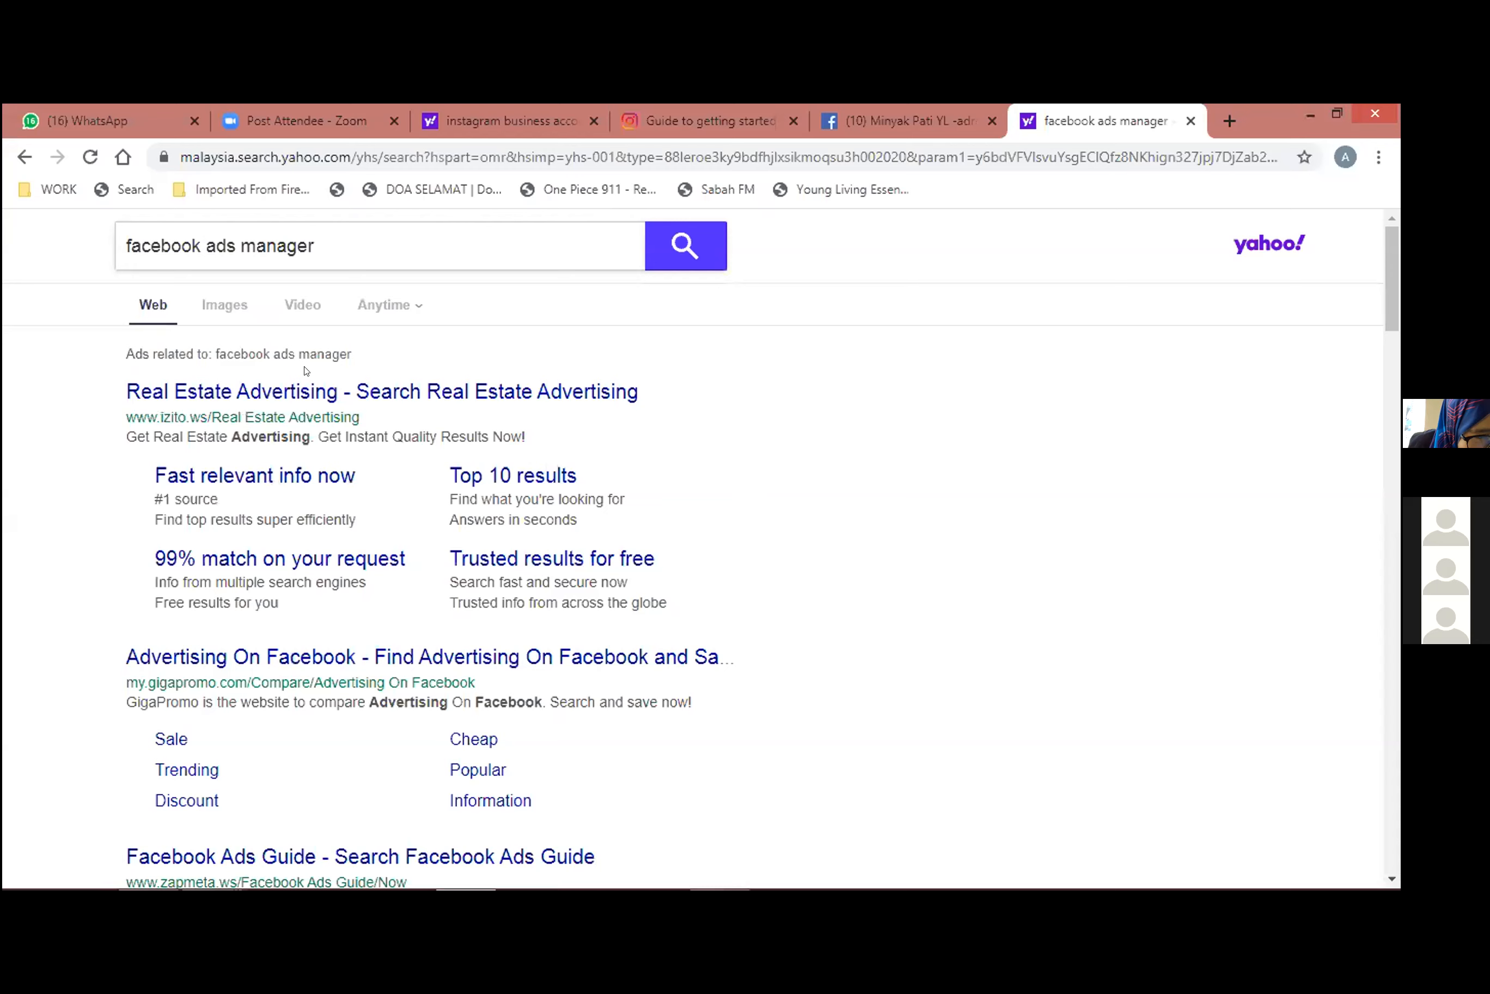
scroll(340, 570, down, 8)
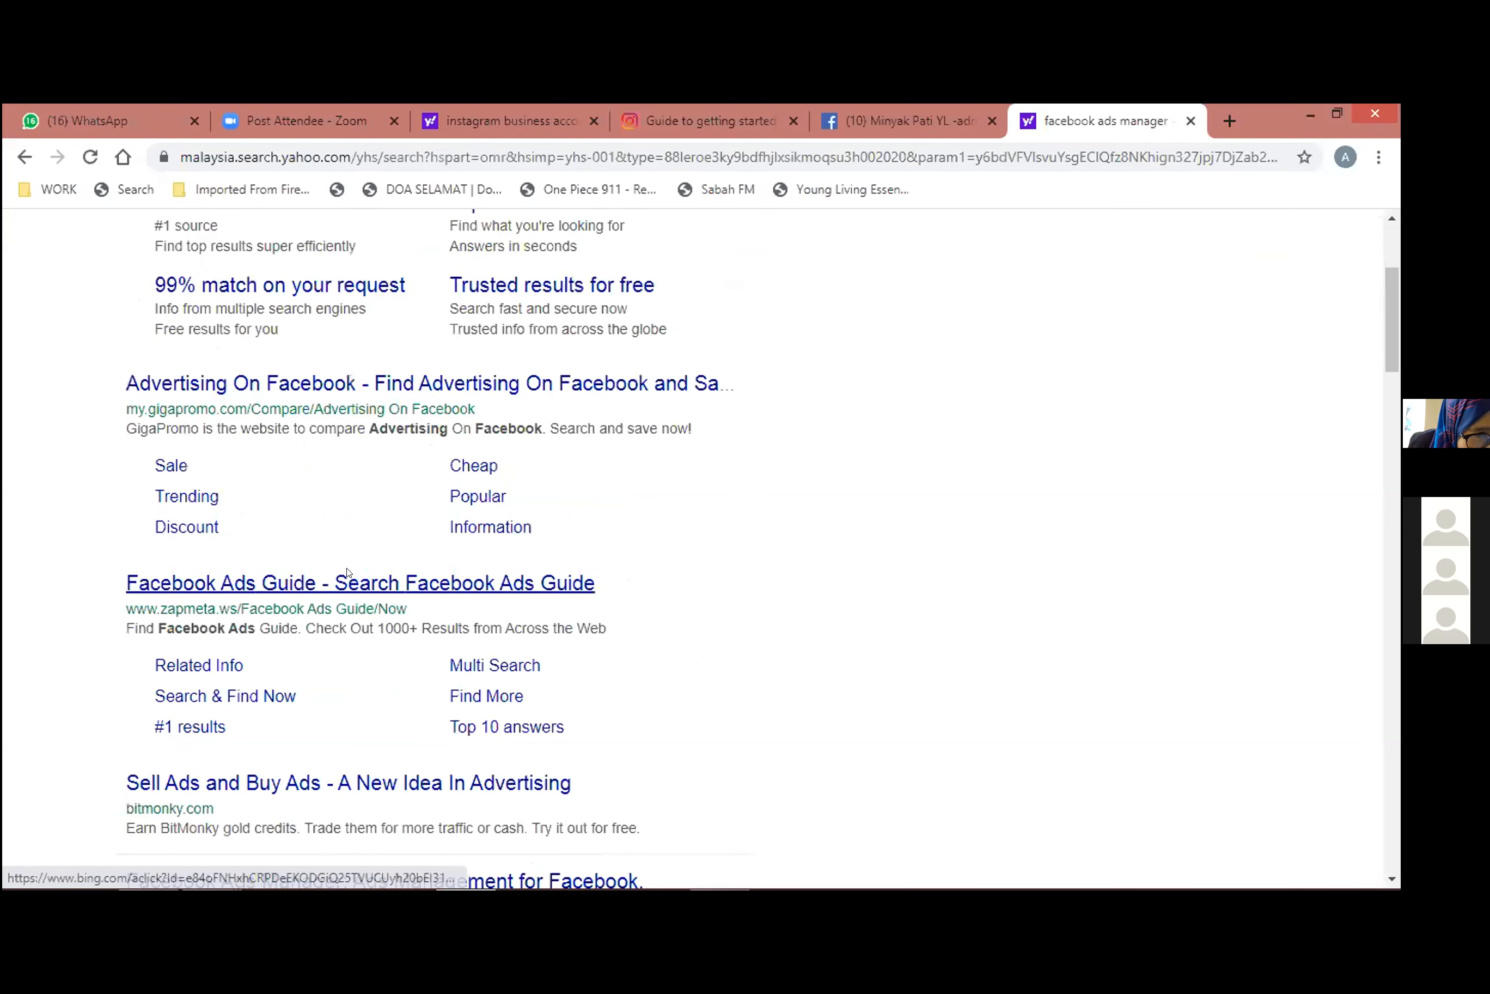
scroll(308, 605, down, 2)
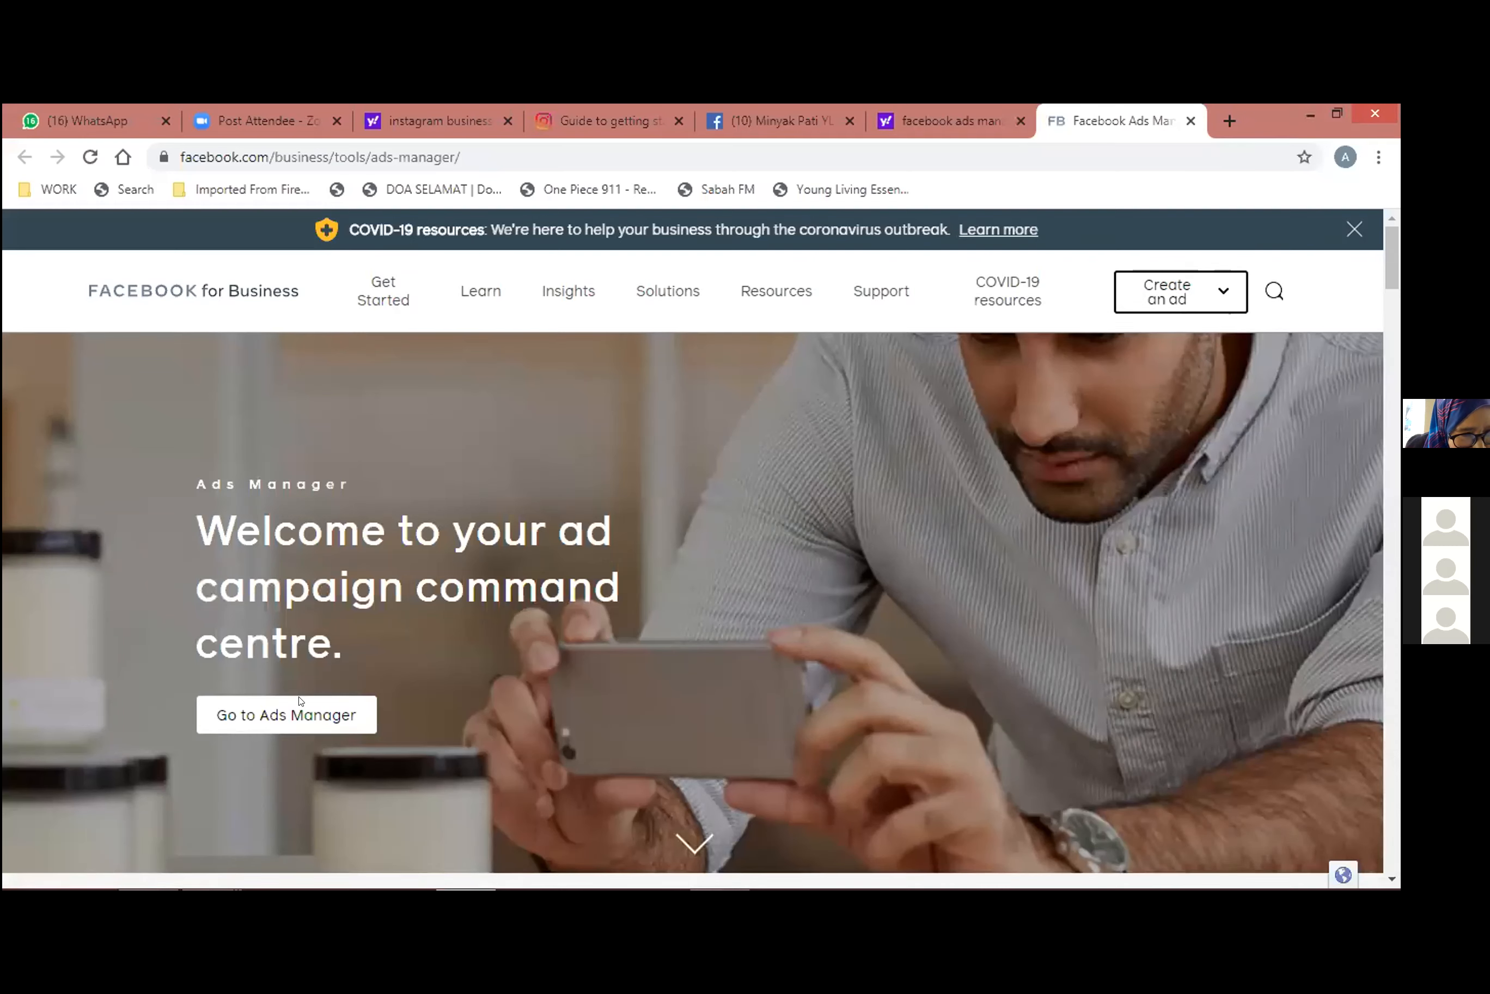
Go to Ads Manager from its welcome page and open the listed active ad account.
click(260, 716)
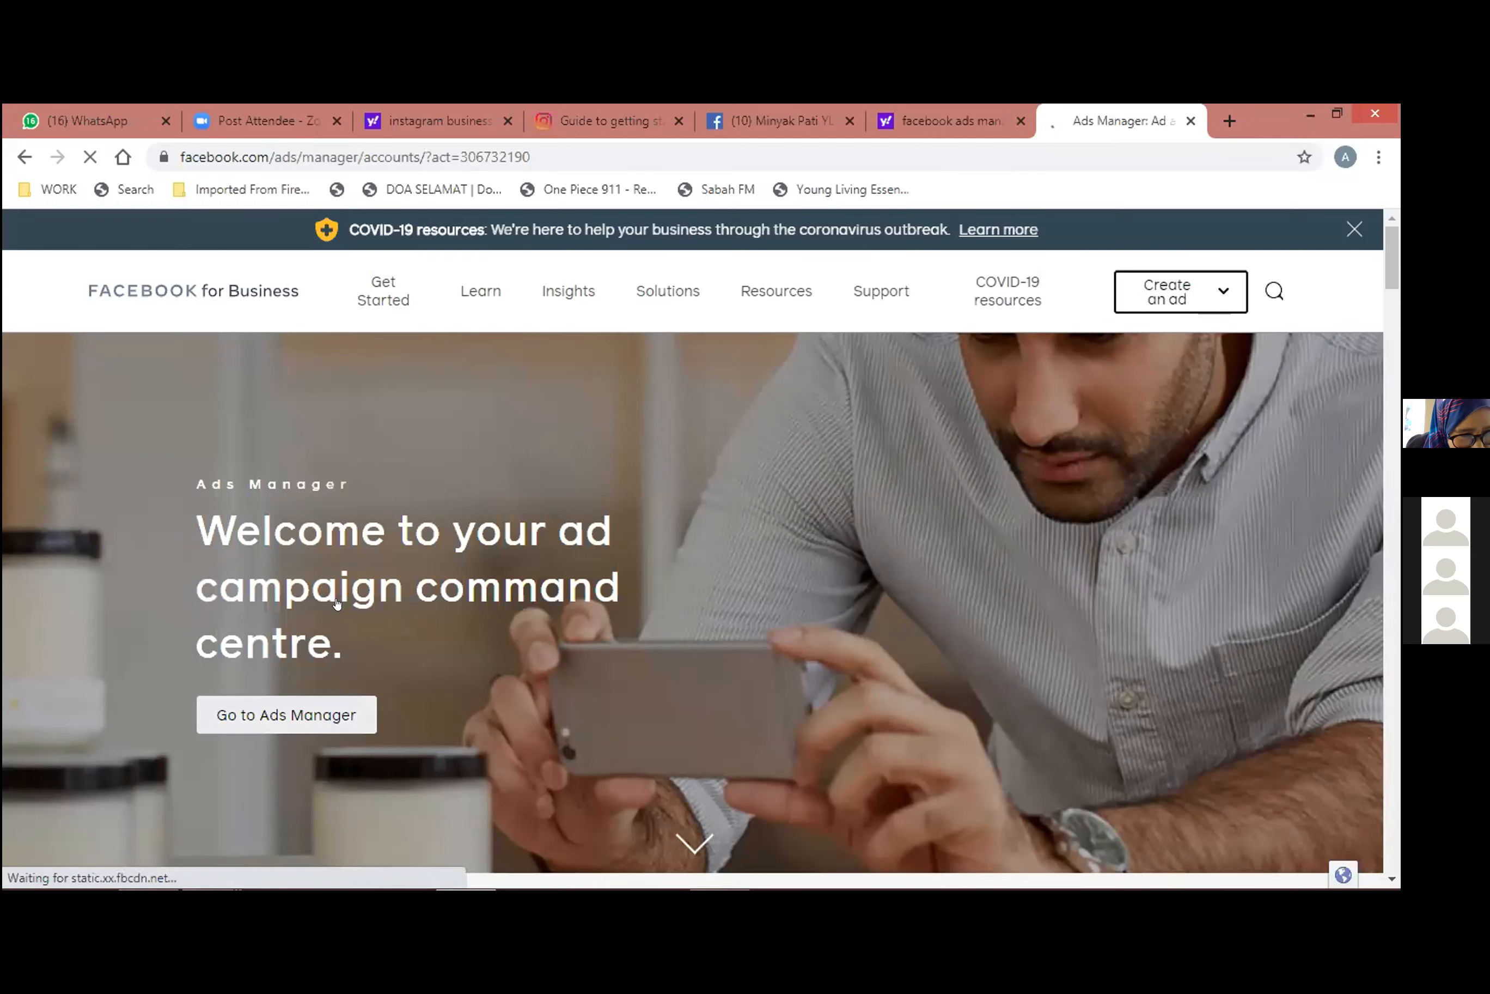
scroll(282, 573, down, 2)
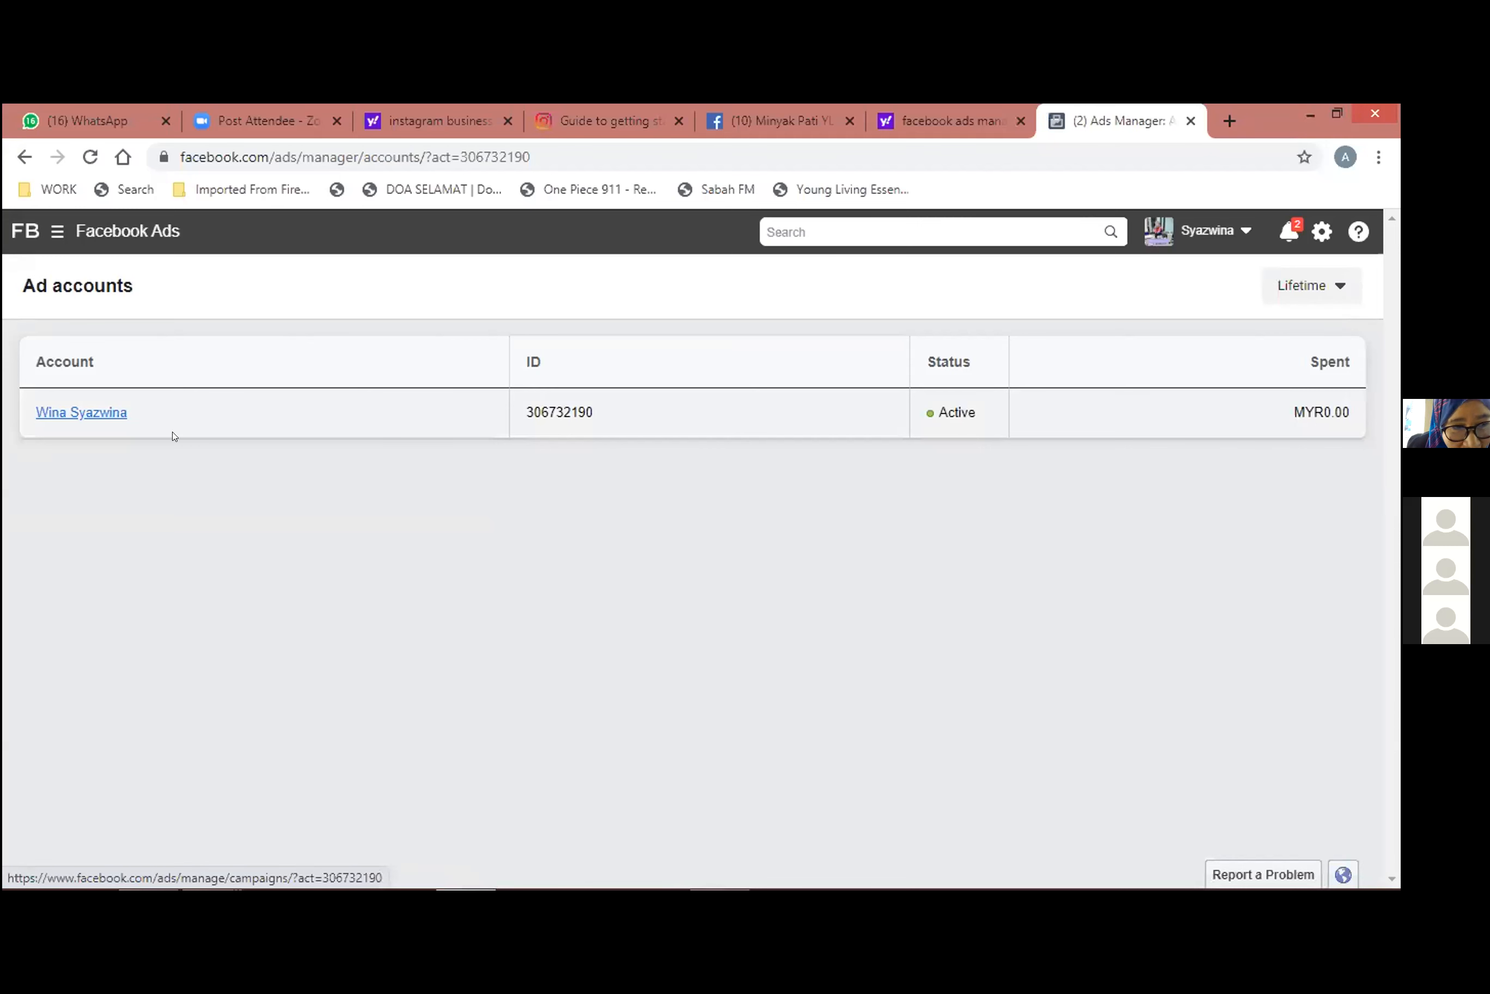
click(188, 439)
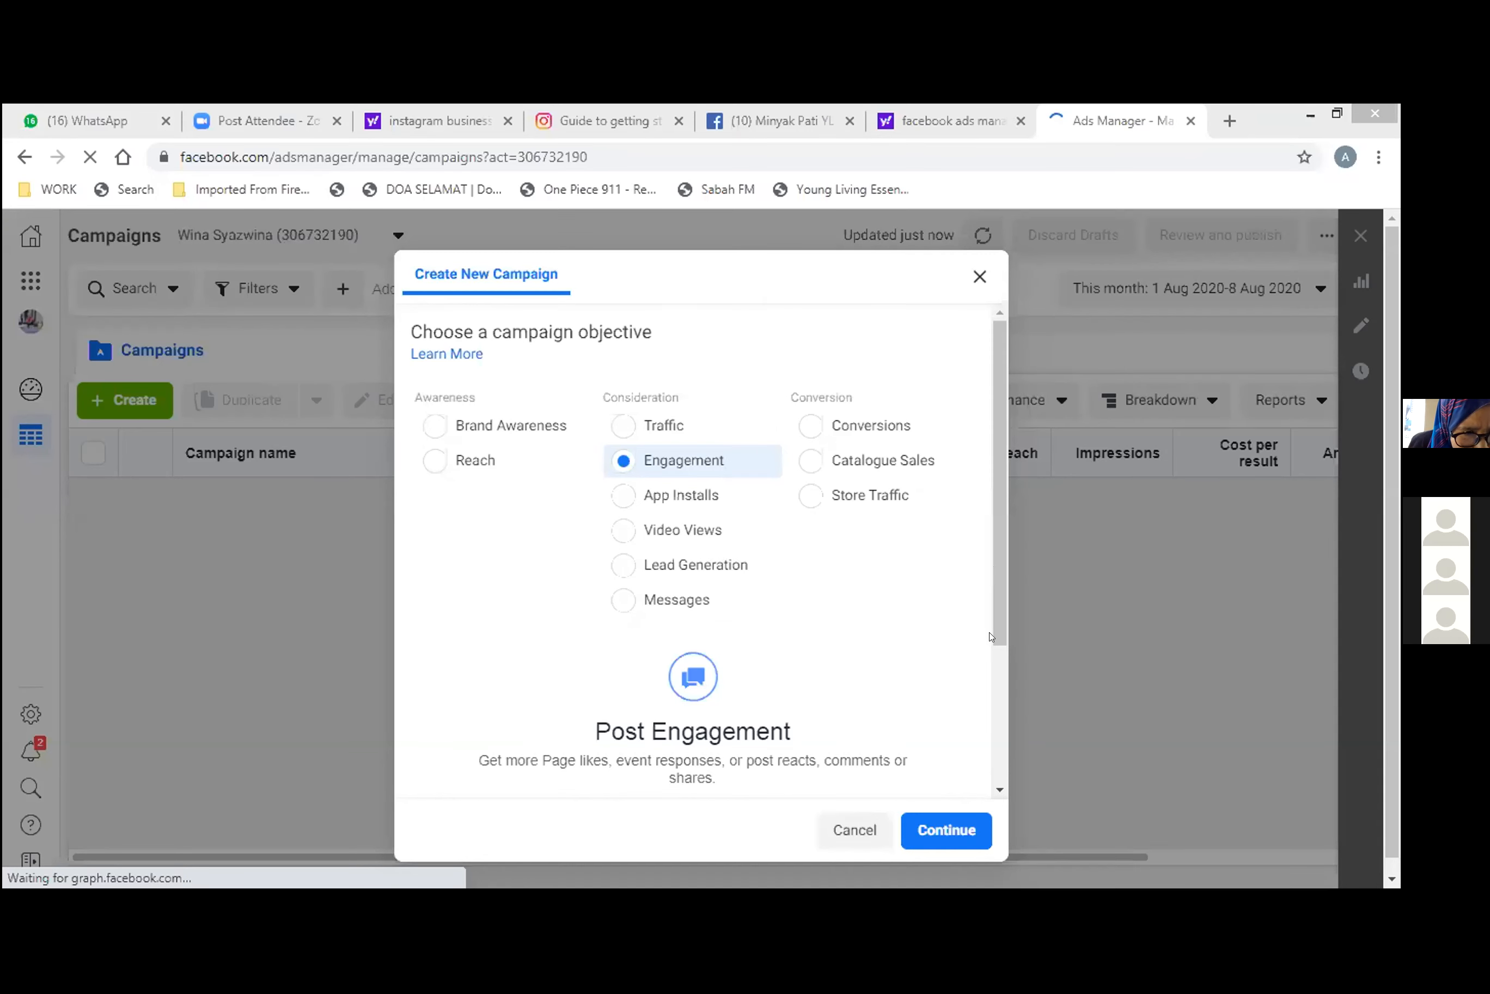
Review the campaign objectives and the engagement types offered for the new campaign.
scroll(991, 667, down, 2)
scroll(990, 654, down, 1)
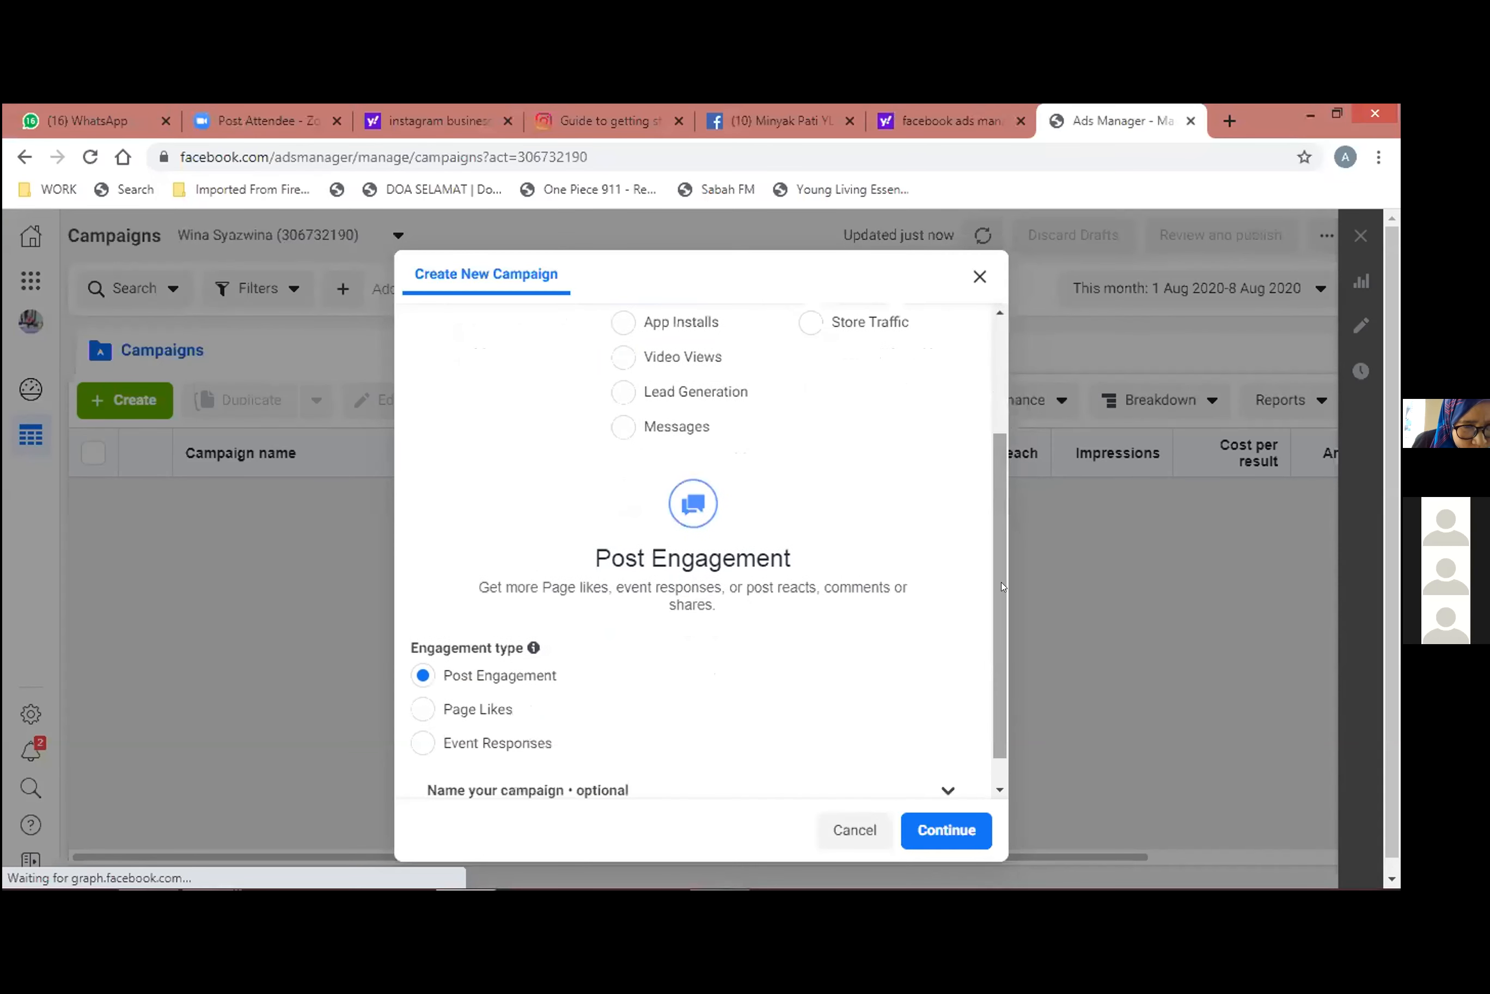
scroll(1002, 586, up, 2)
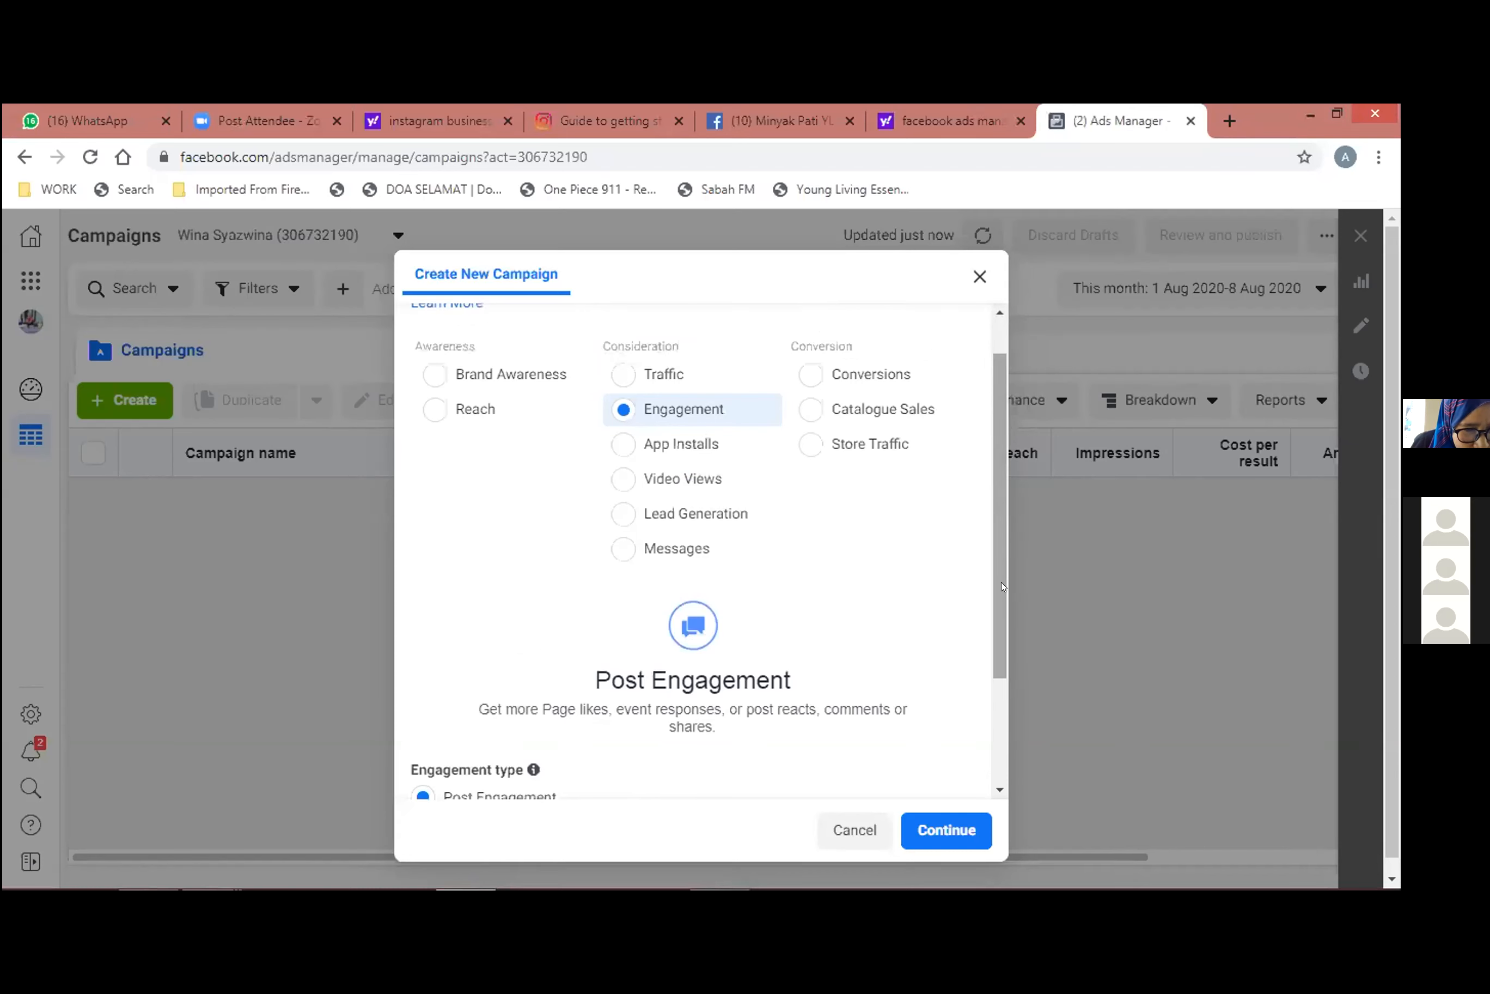
scroll(1003, 587, down, 1)
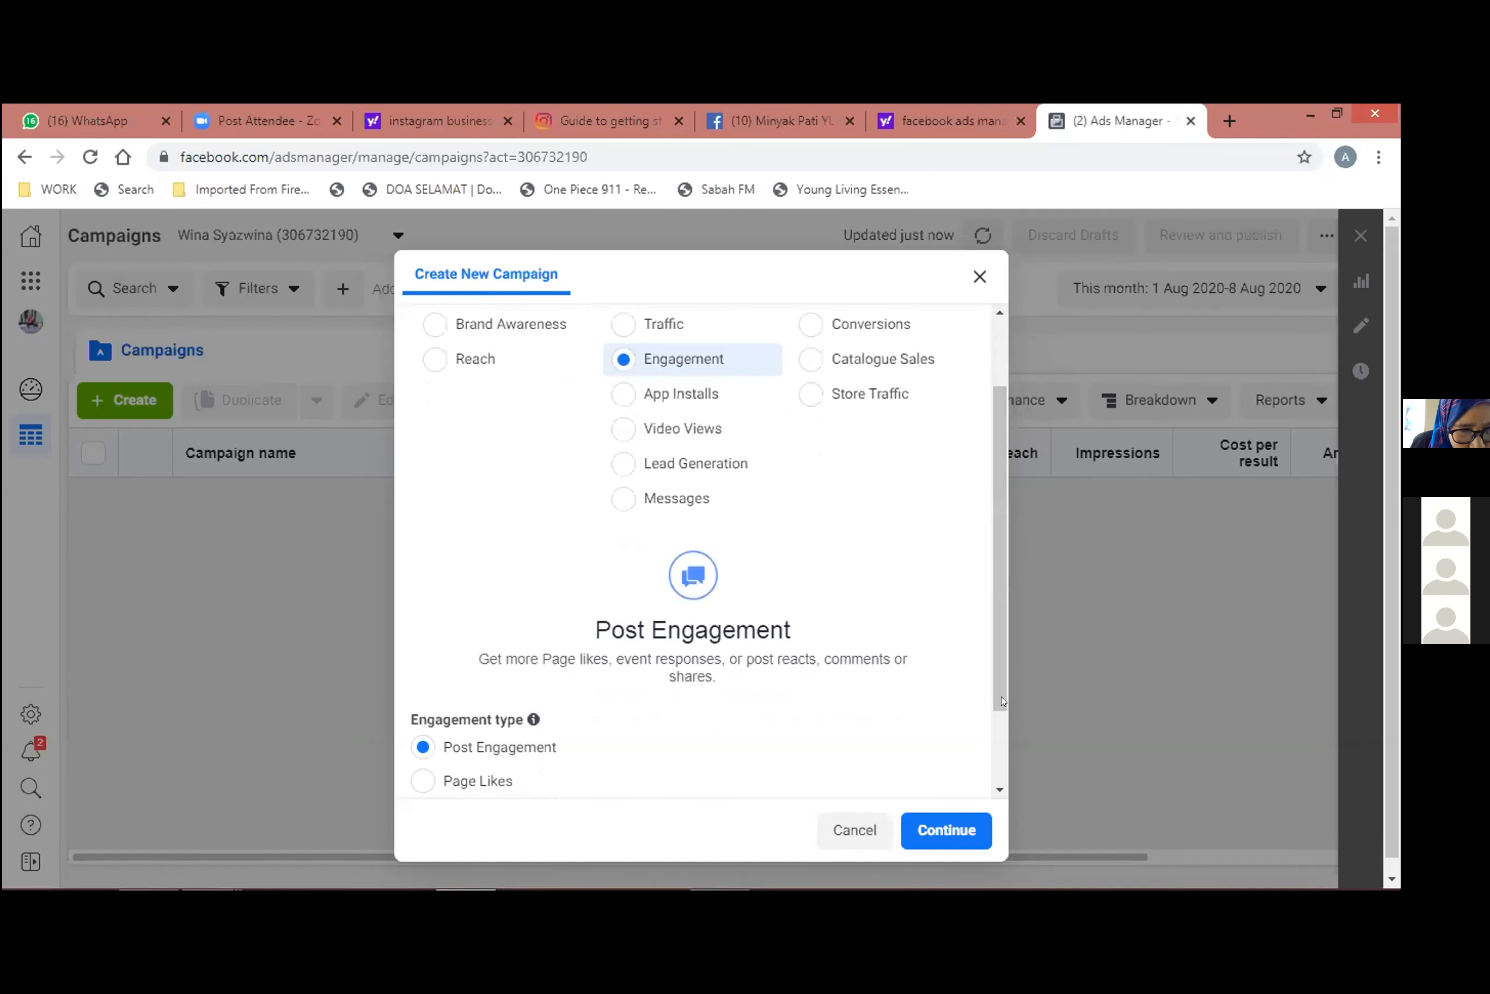
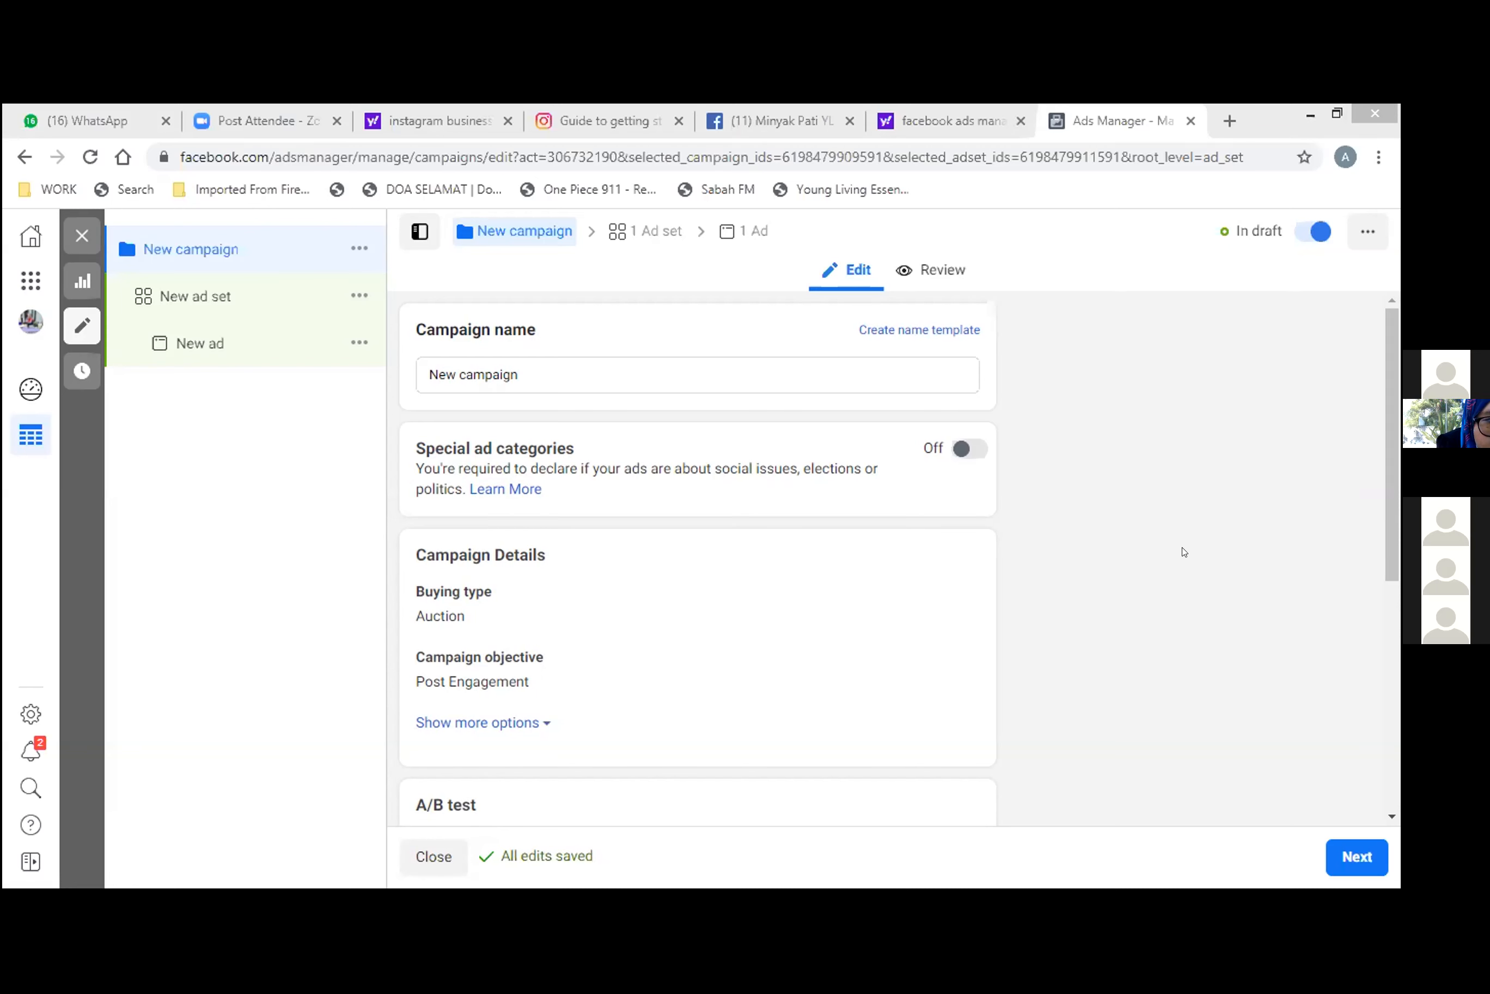
scroll(1388, 603, down, 3)
scroll(1395, 474, up, 4)
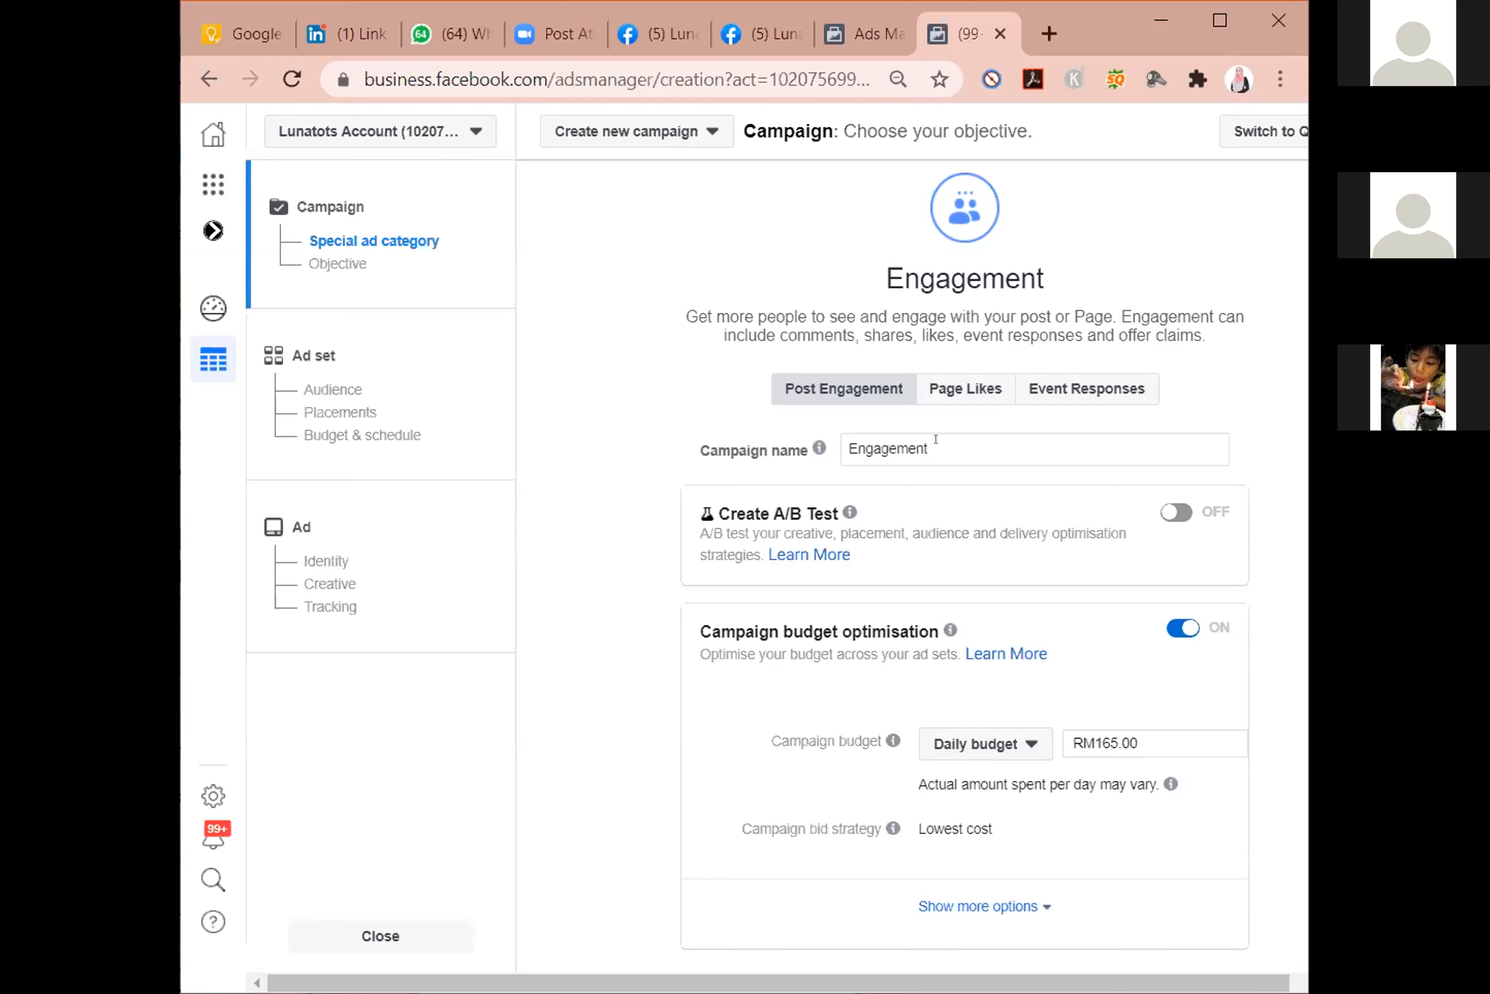
Name the Post Engagement campaign "E : 8 OGOS 2020".
drag(934, 439, 851, 450)
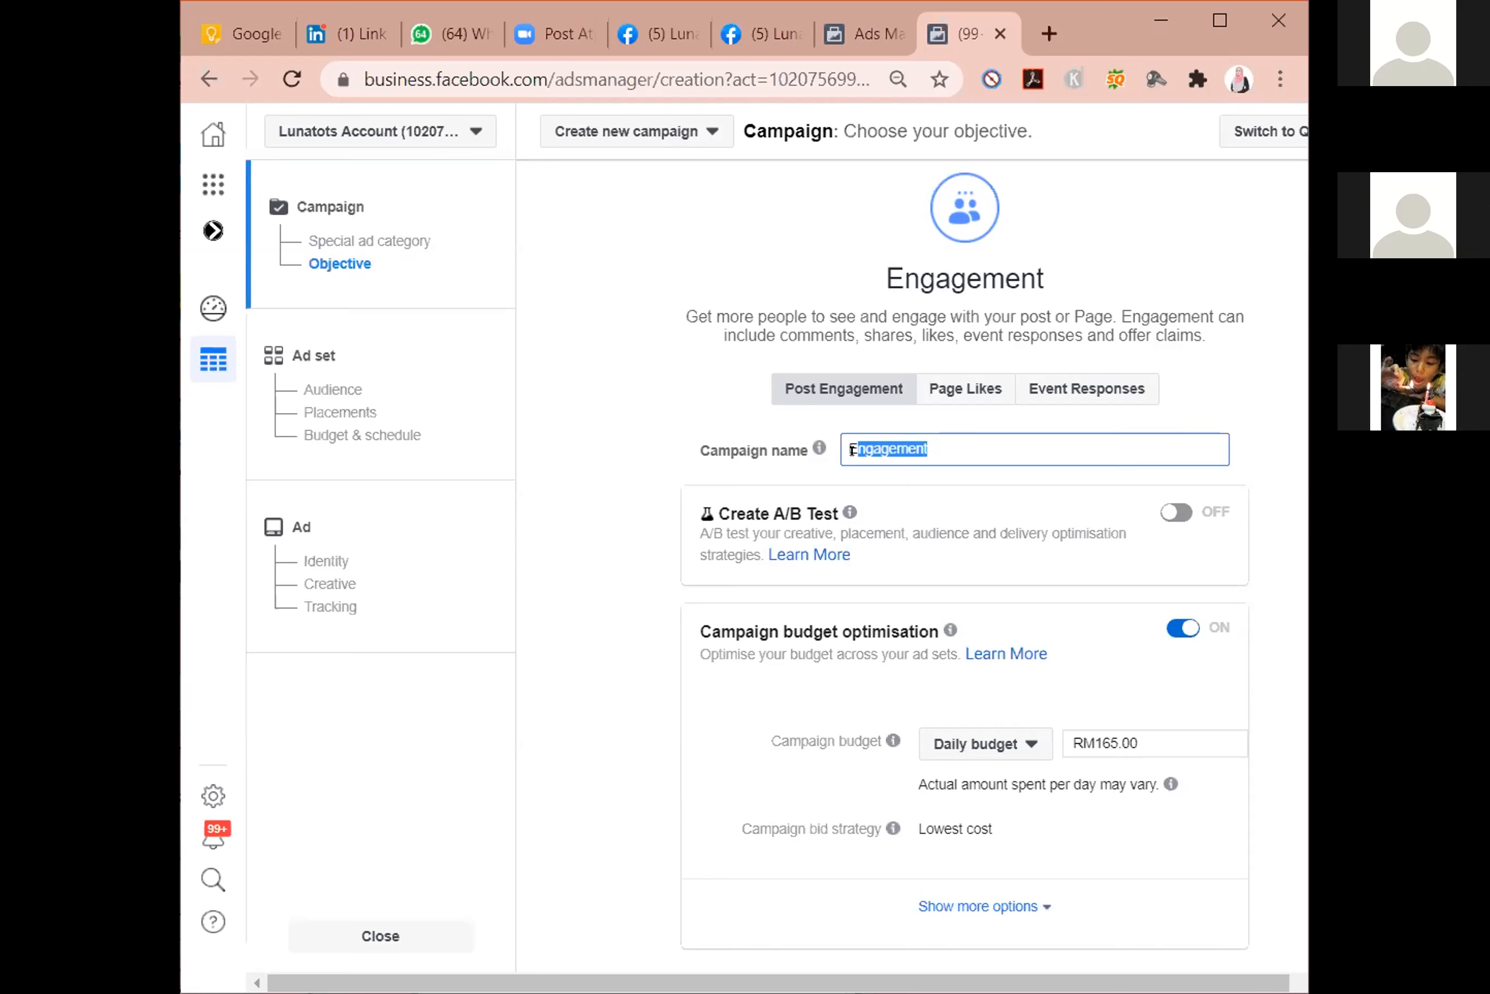
key(BackSpace)
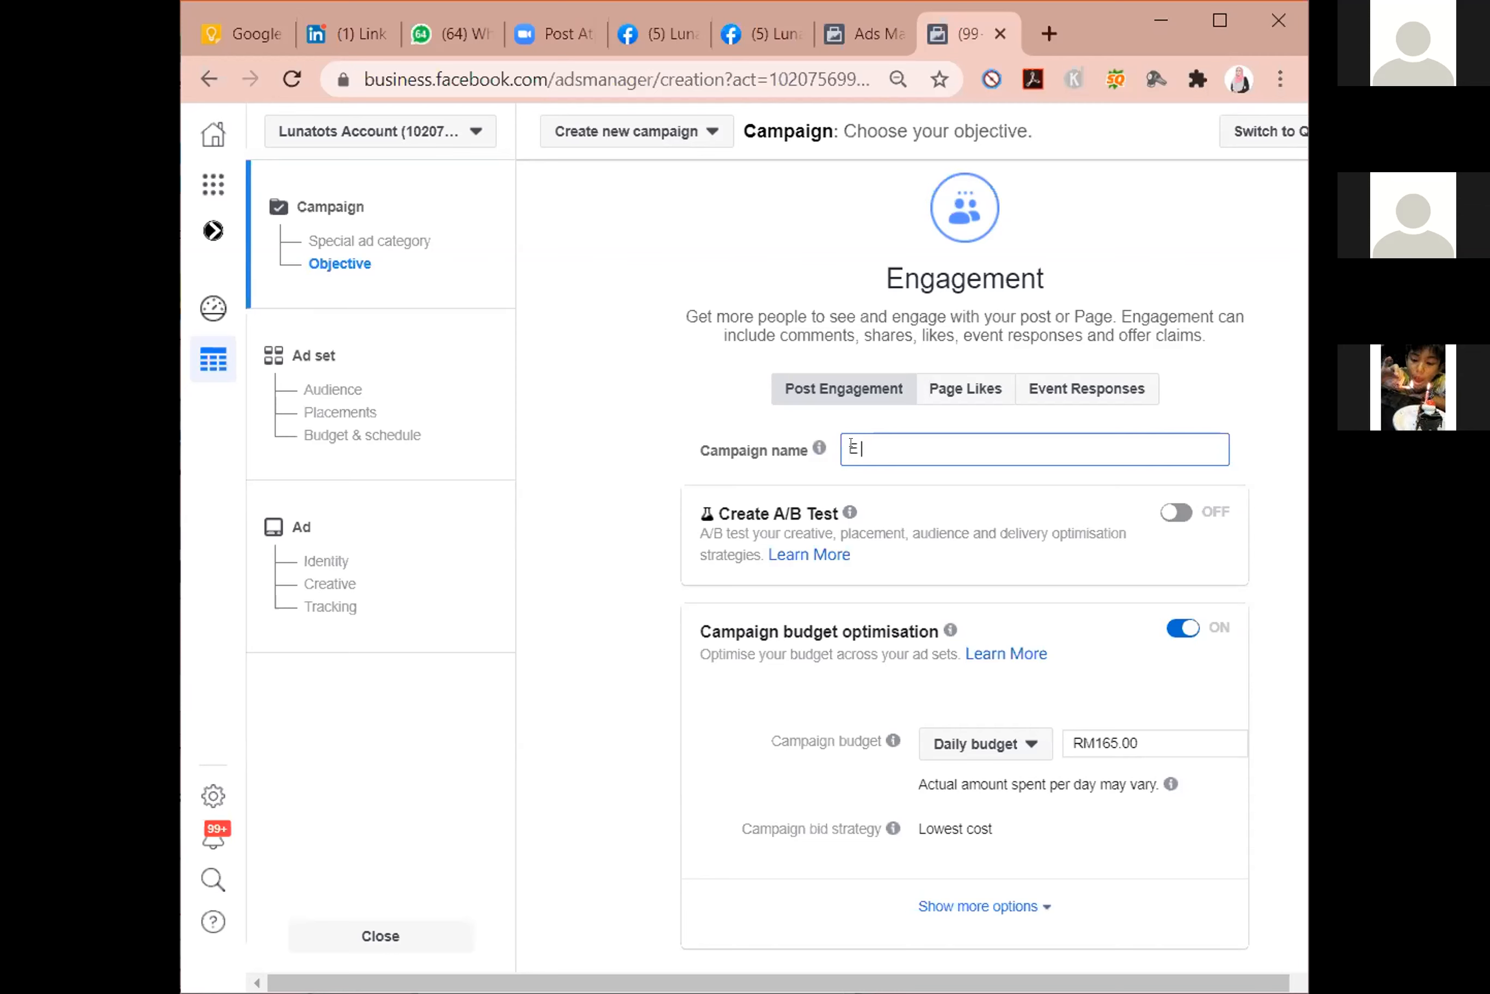
text(: 8 OGOS 2020)
Try "BA" and "T" as the campaign name's prefix, and restore the "E :" prefix.
double_click(853, 445)
text(BA)
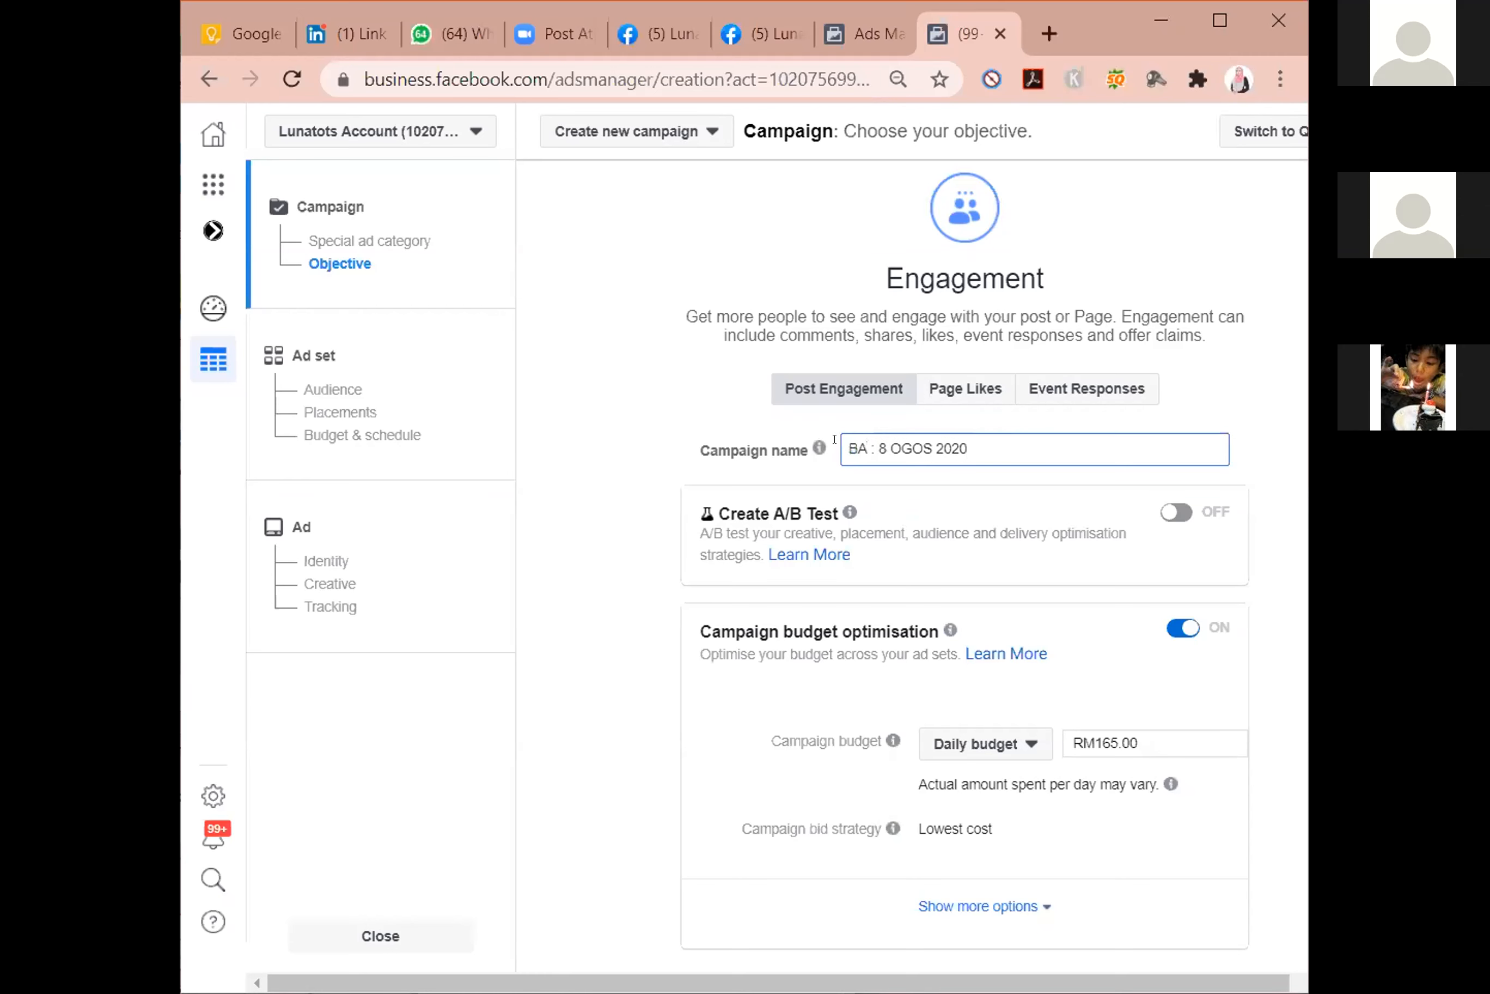
double_click(849, 450)
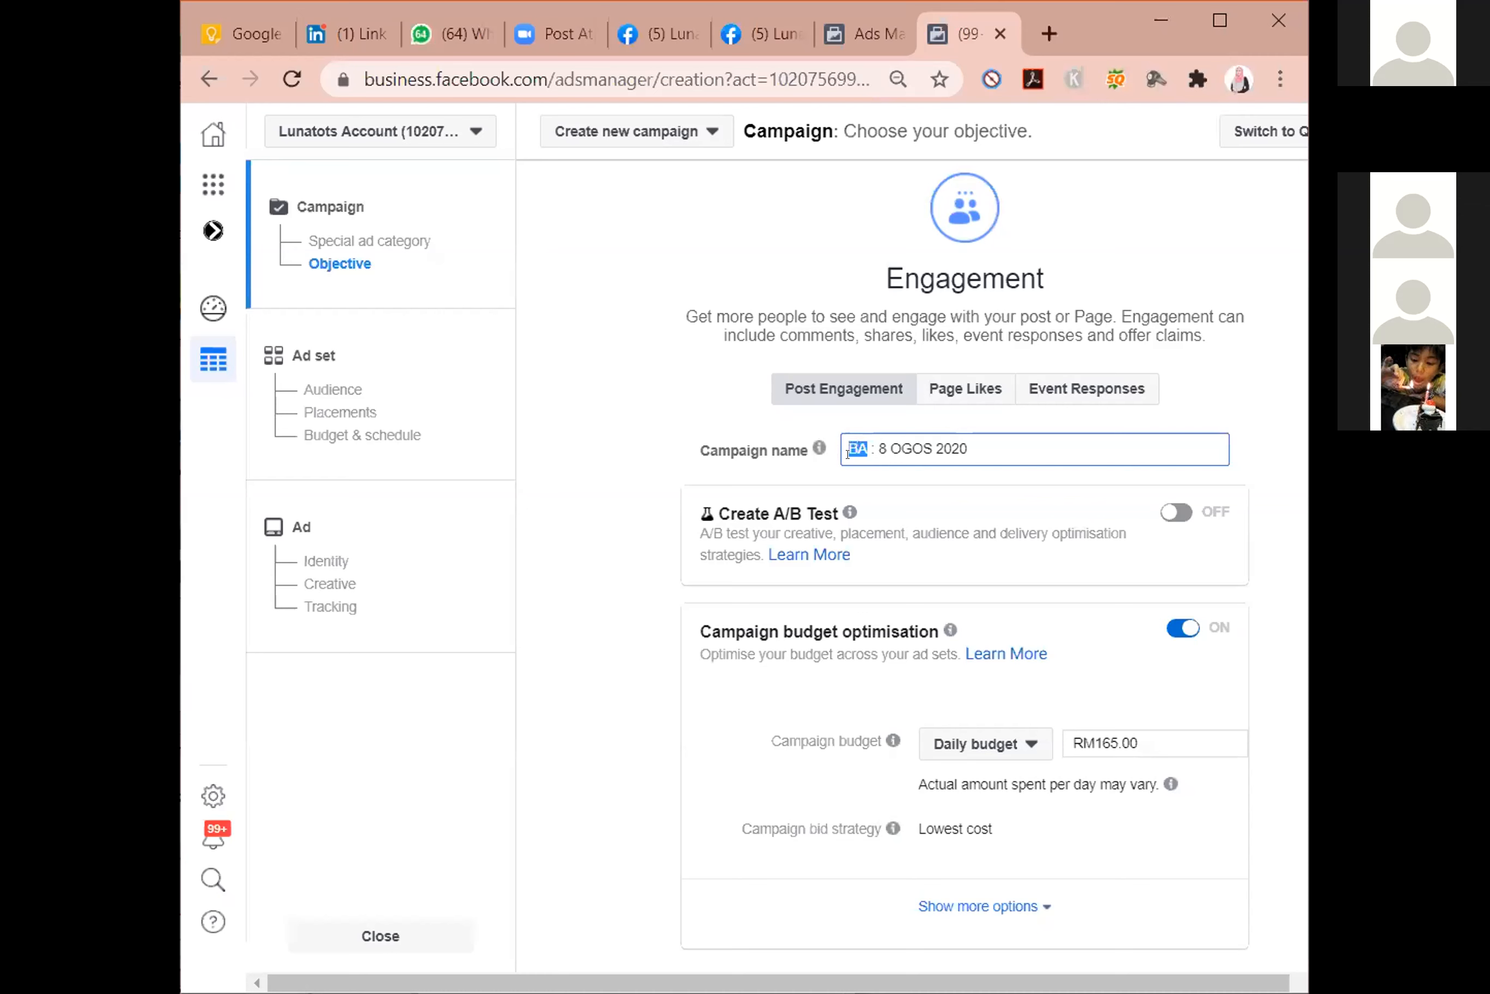
text(T)
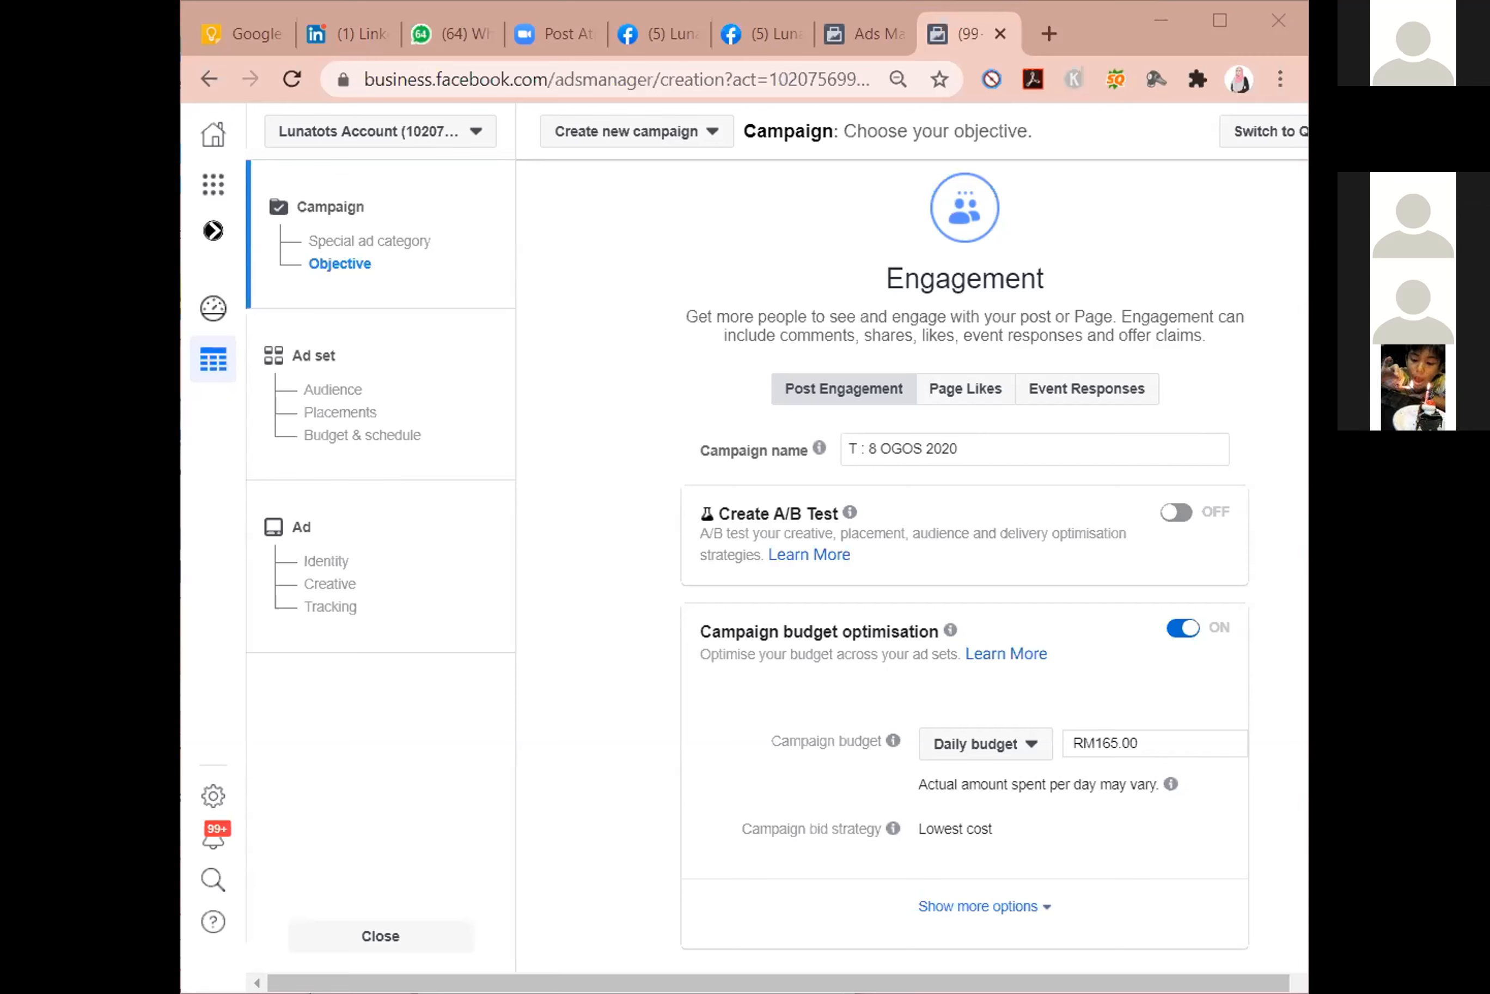
click(851, 436)
key(BackSpace)
text(E)
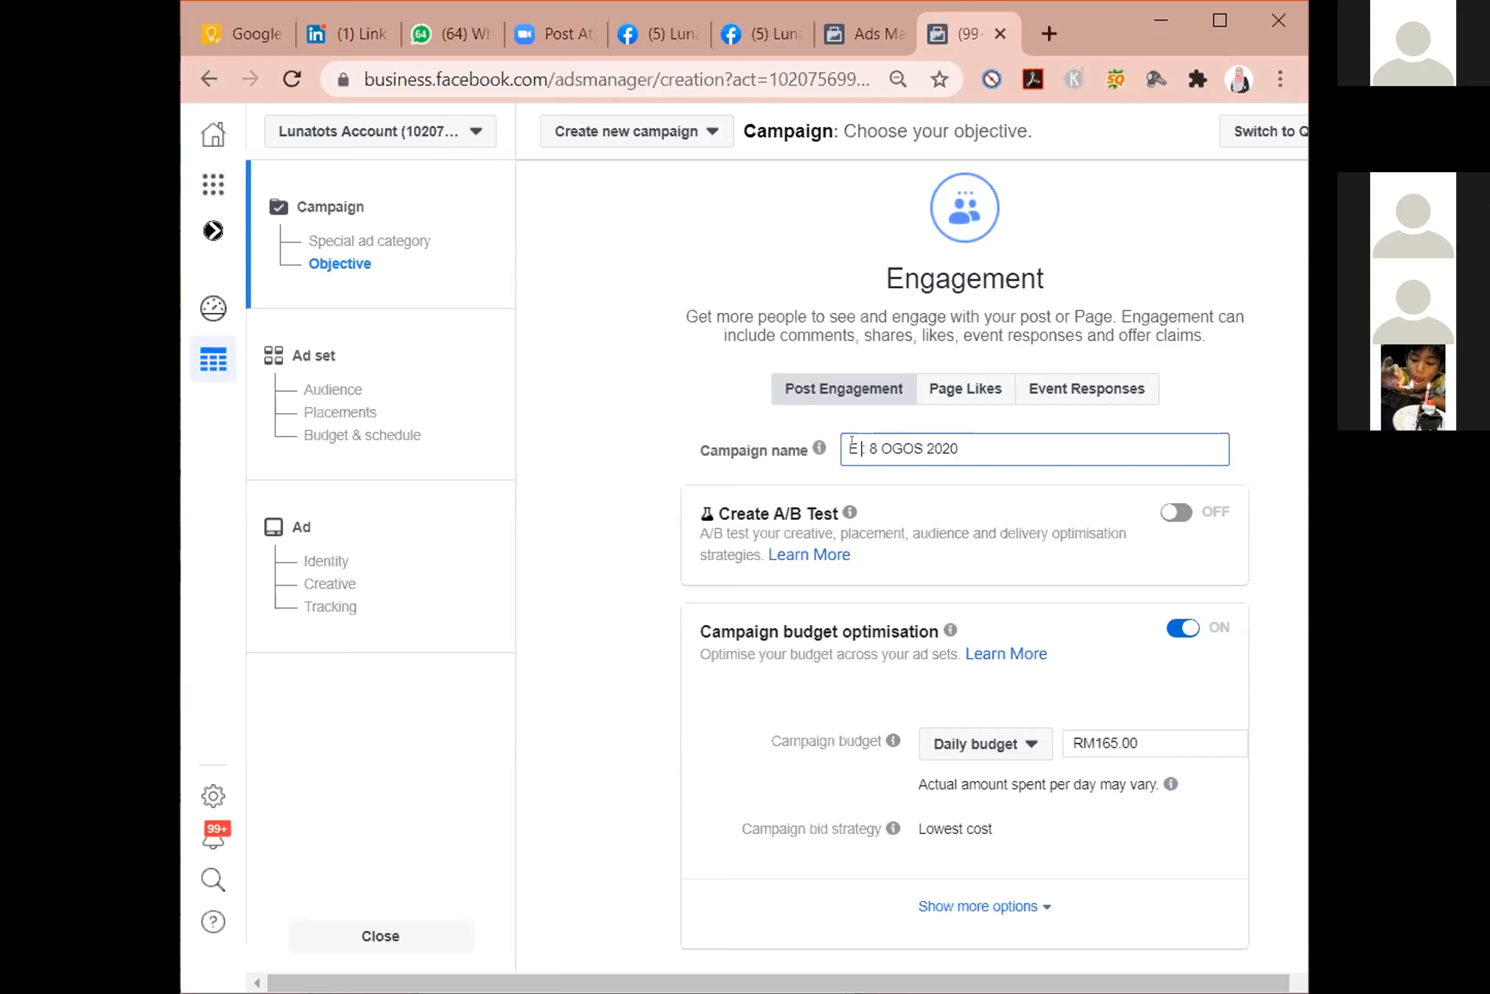
text(:)
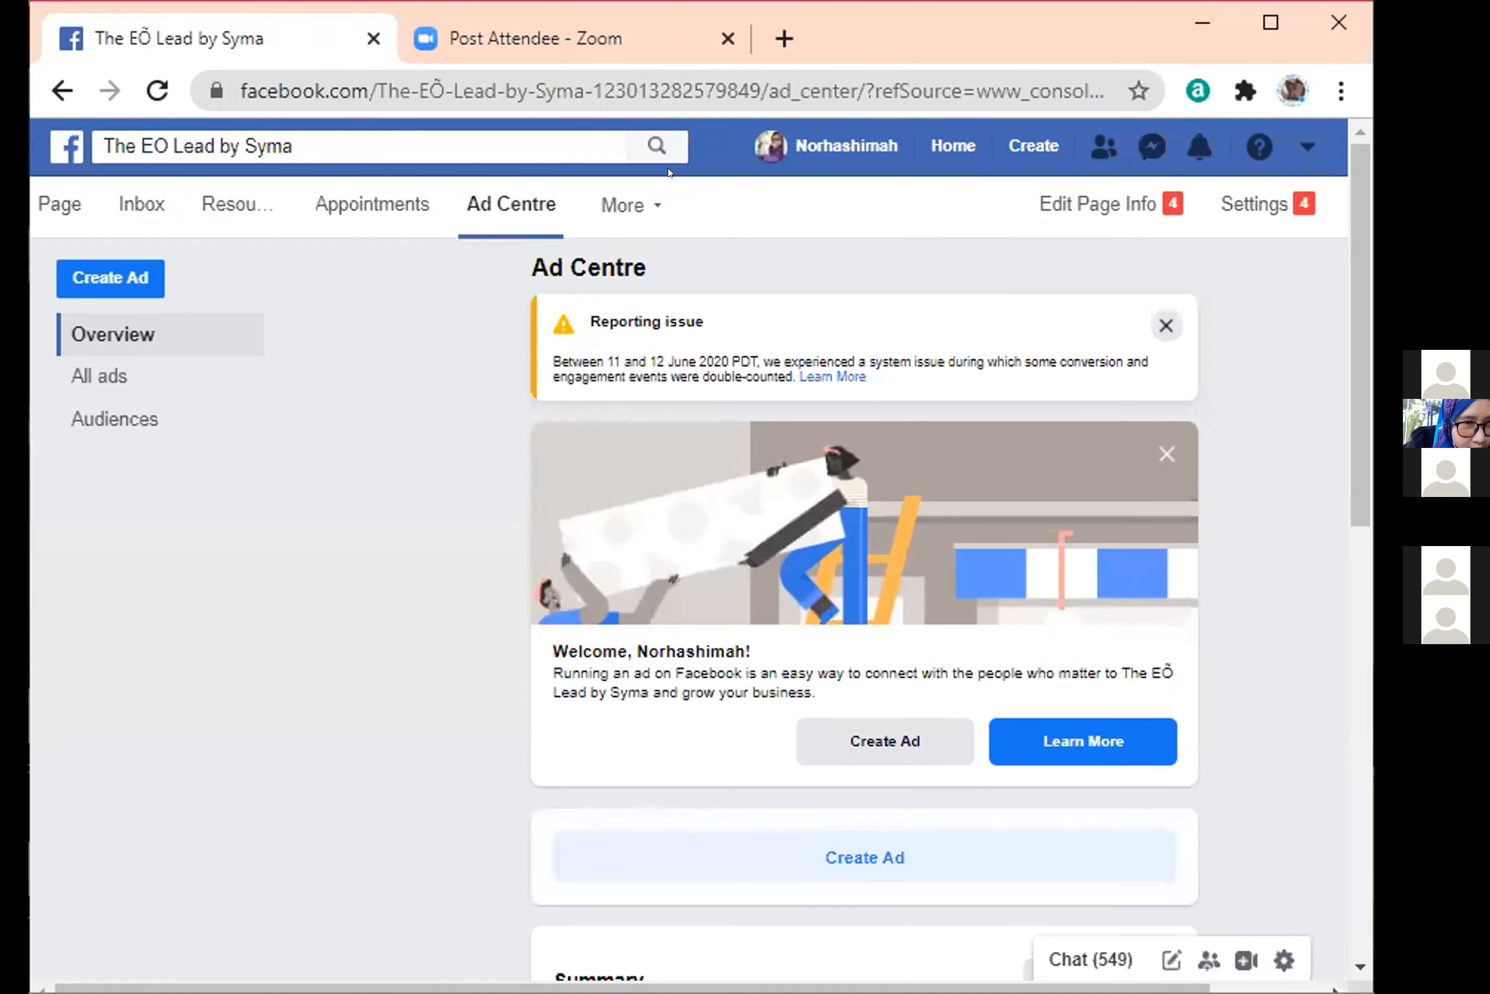
Check the additional management options beside the page's Ad Centre, and return to the page's home view.
click(650, 203)
click(650, 203)
click(650, 202)
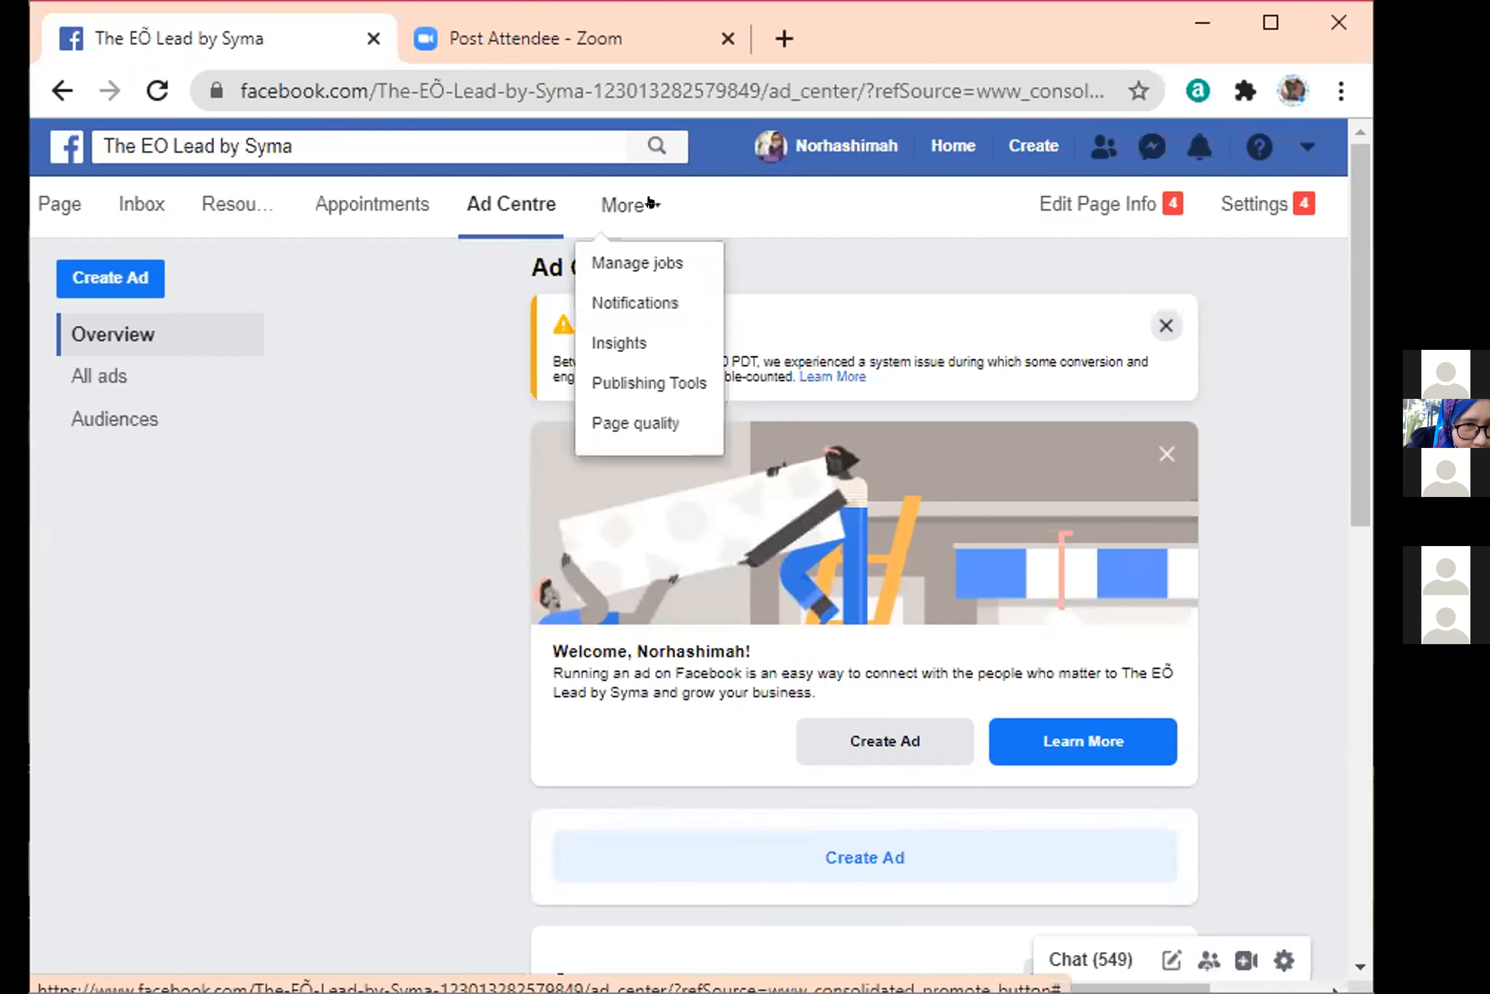
click(56, 204)
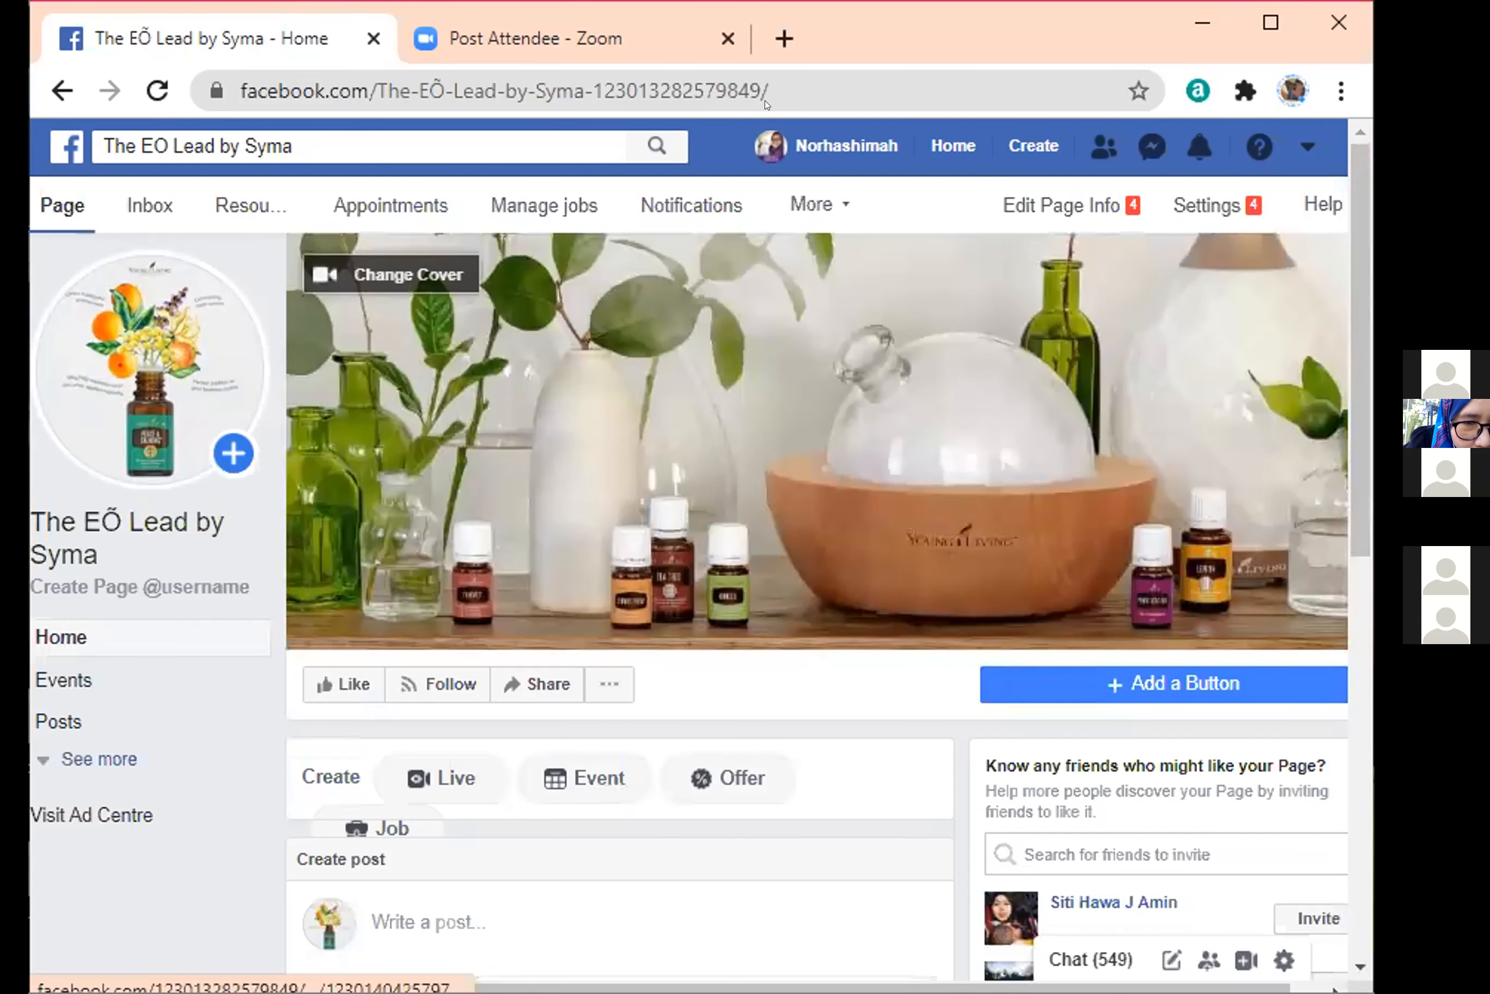
Search the web for "facebook ads manager" in a new tab and open the Facebook business tools result for Ads Manager.
click(767, 30)
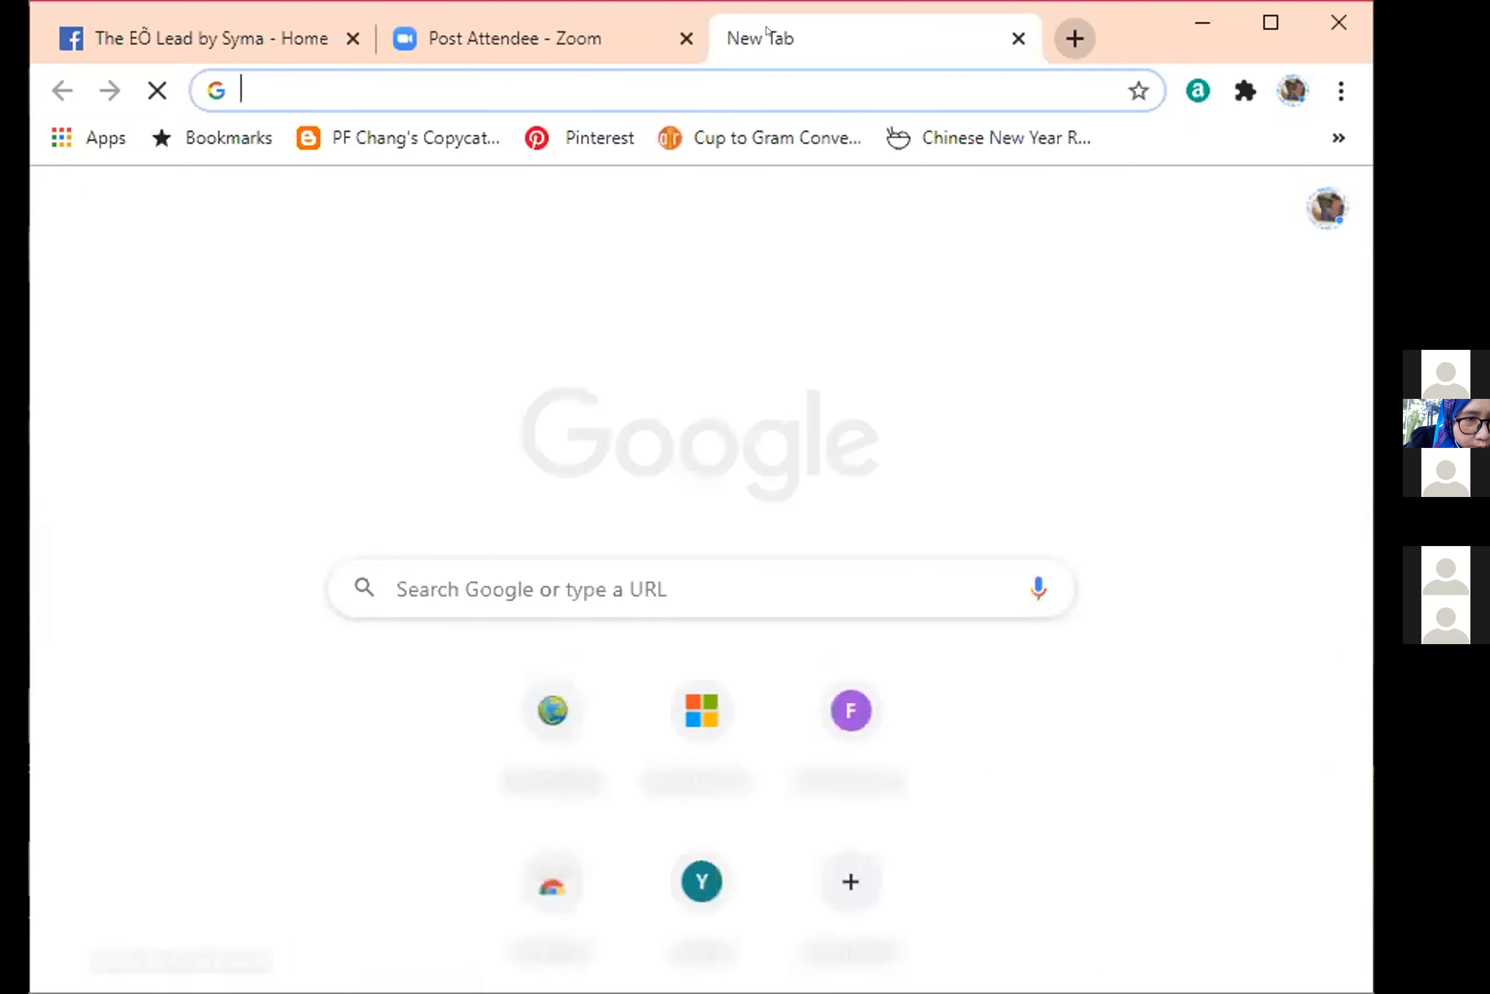
click(750, 60)
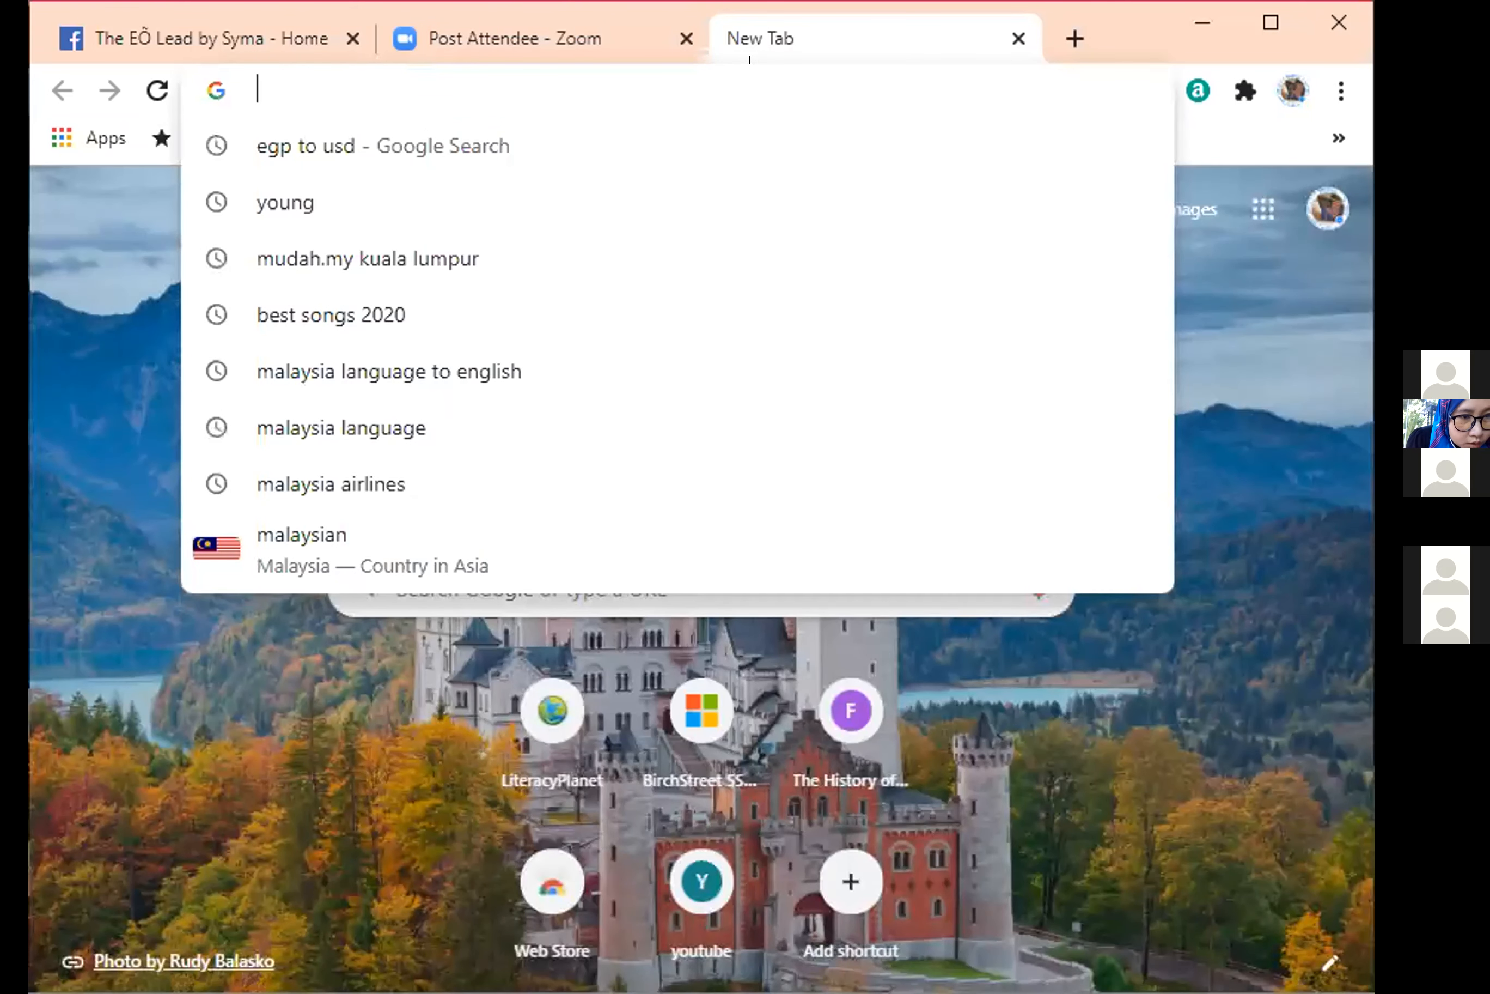
text(fa)
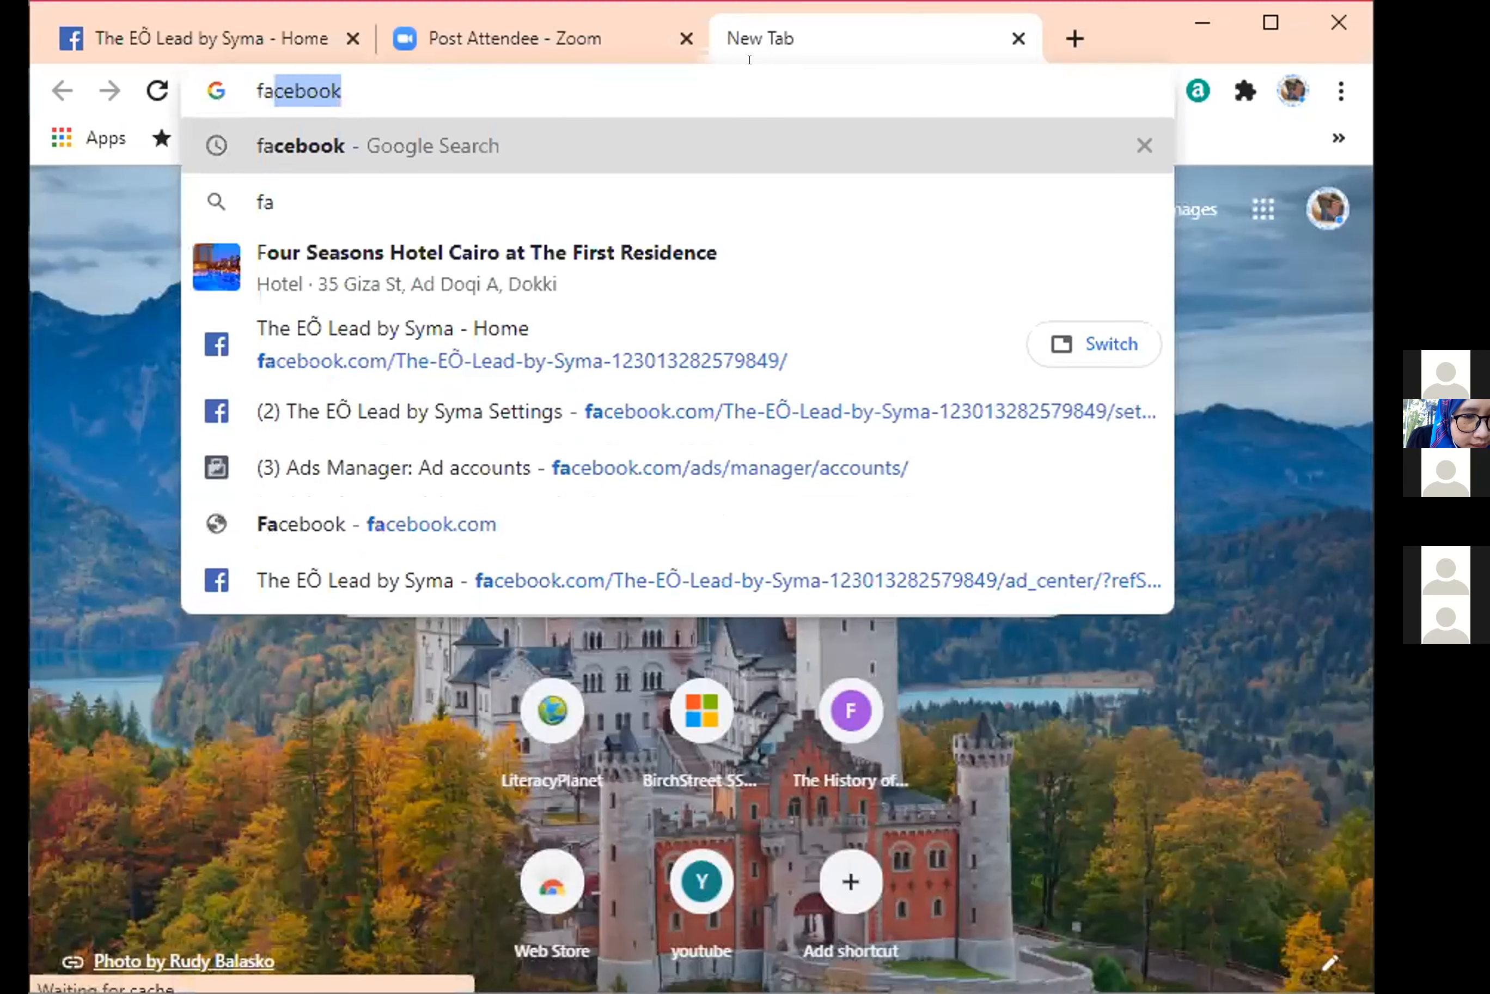
text(ceb)
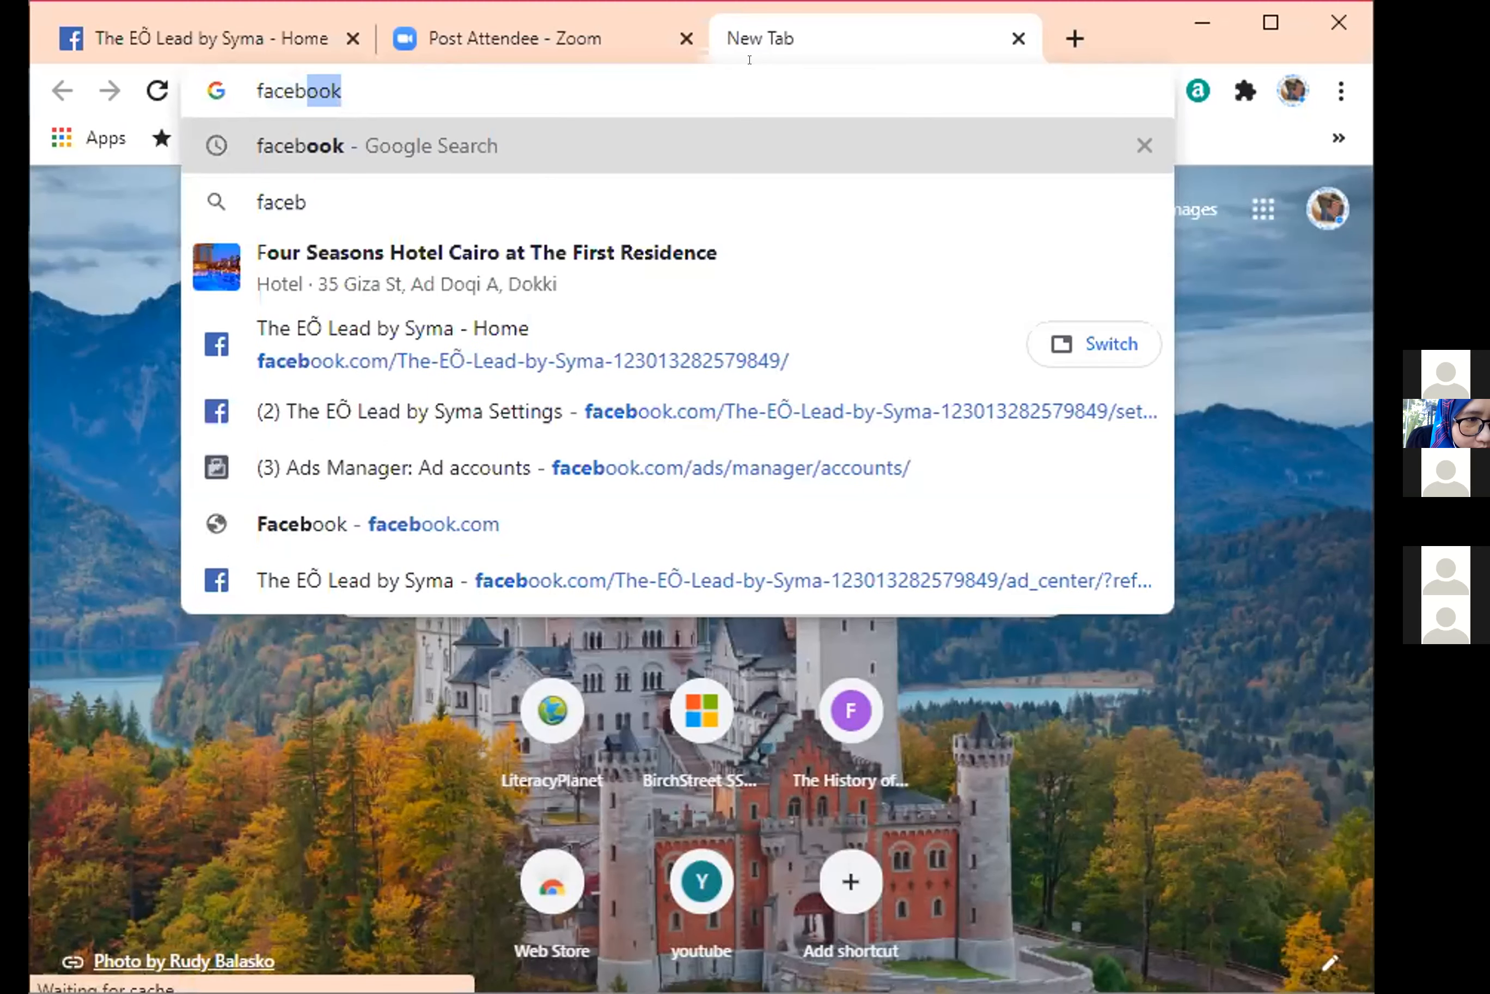
text(ook)
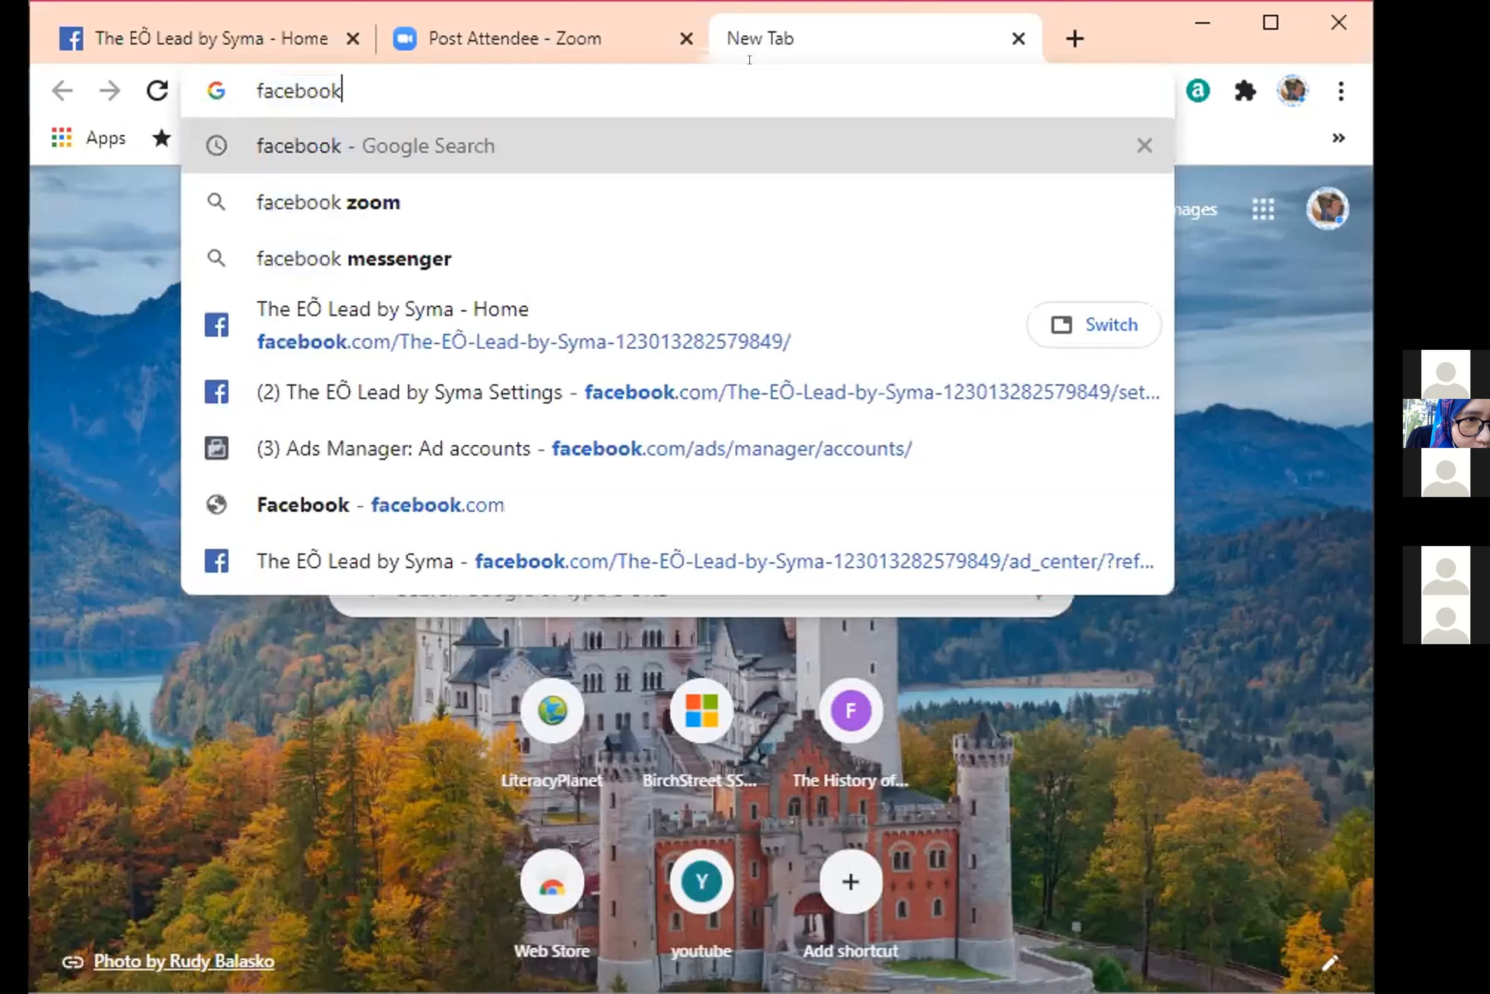
text( as)
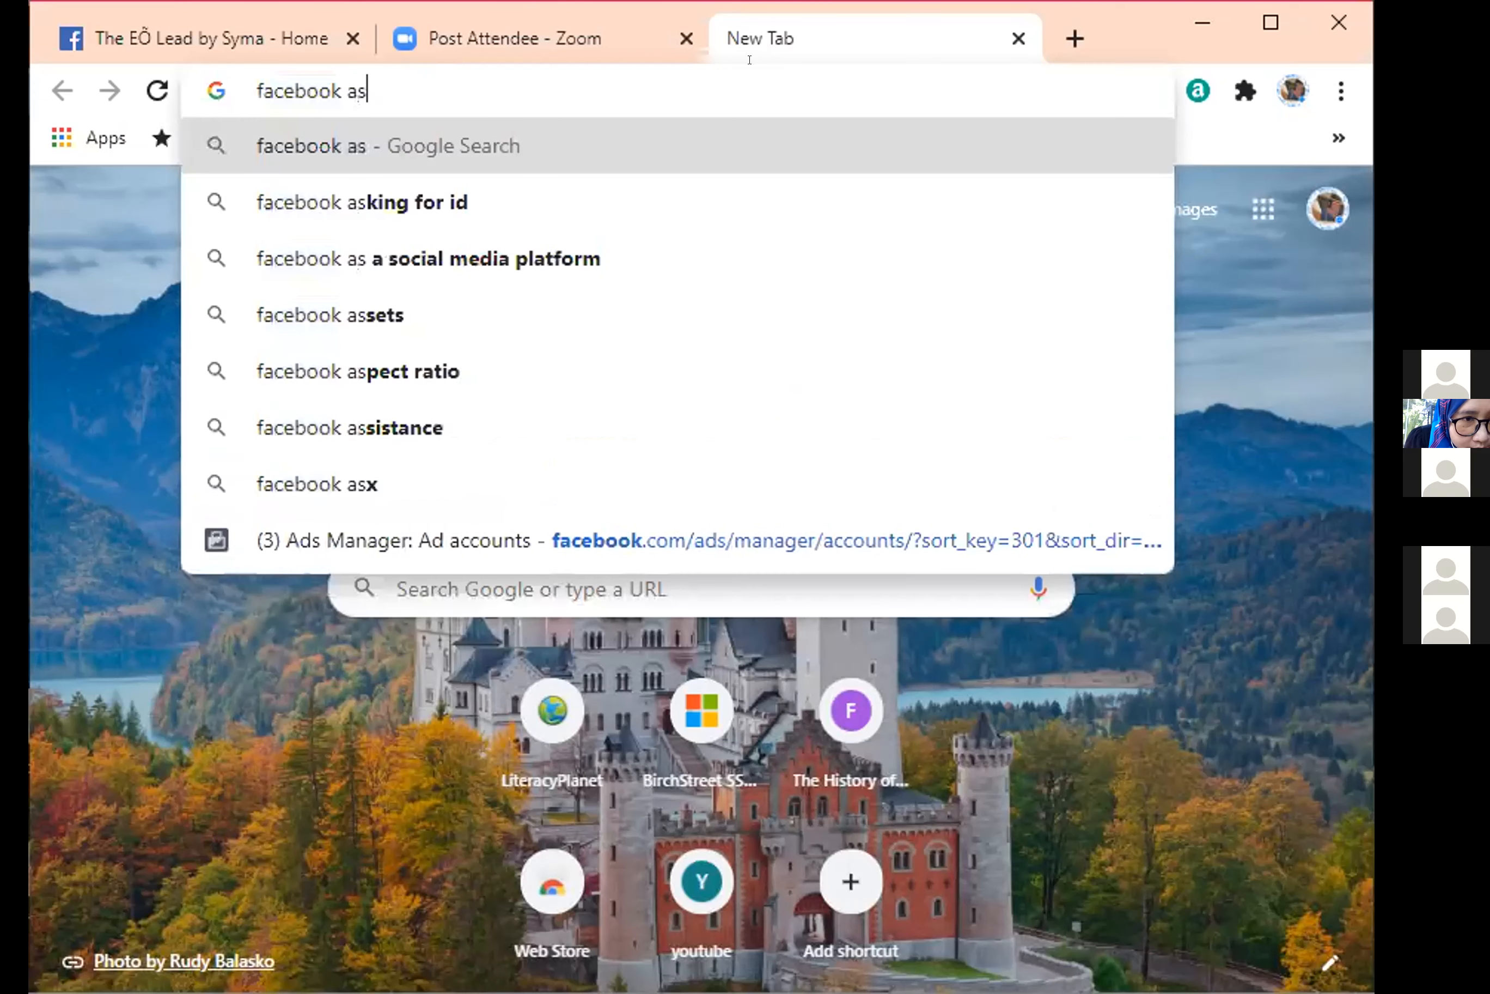
key(BackSpace)
text(ds)
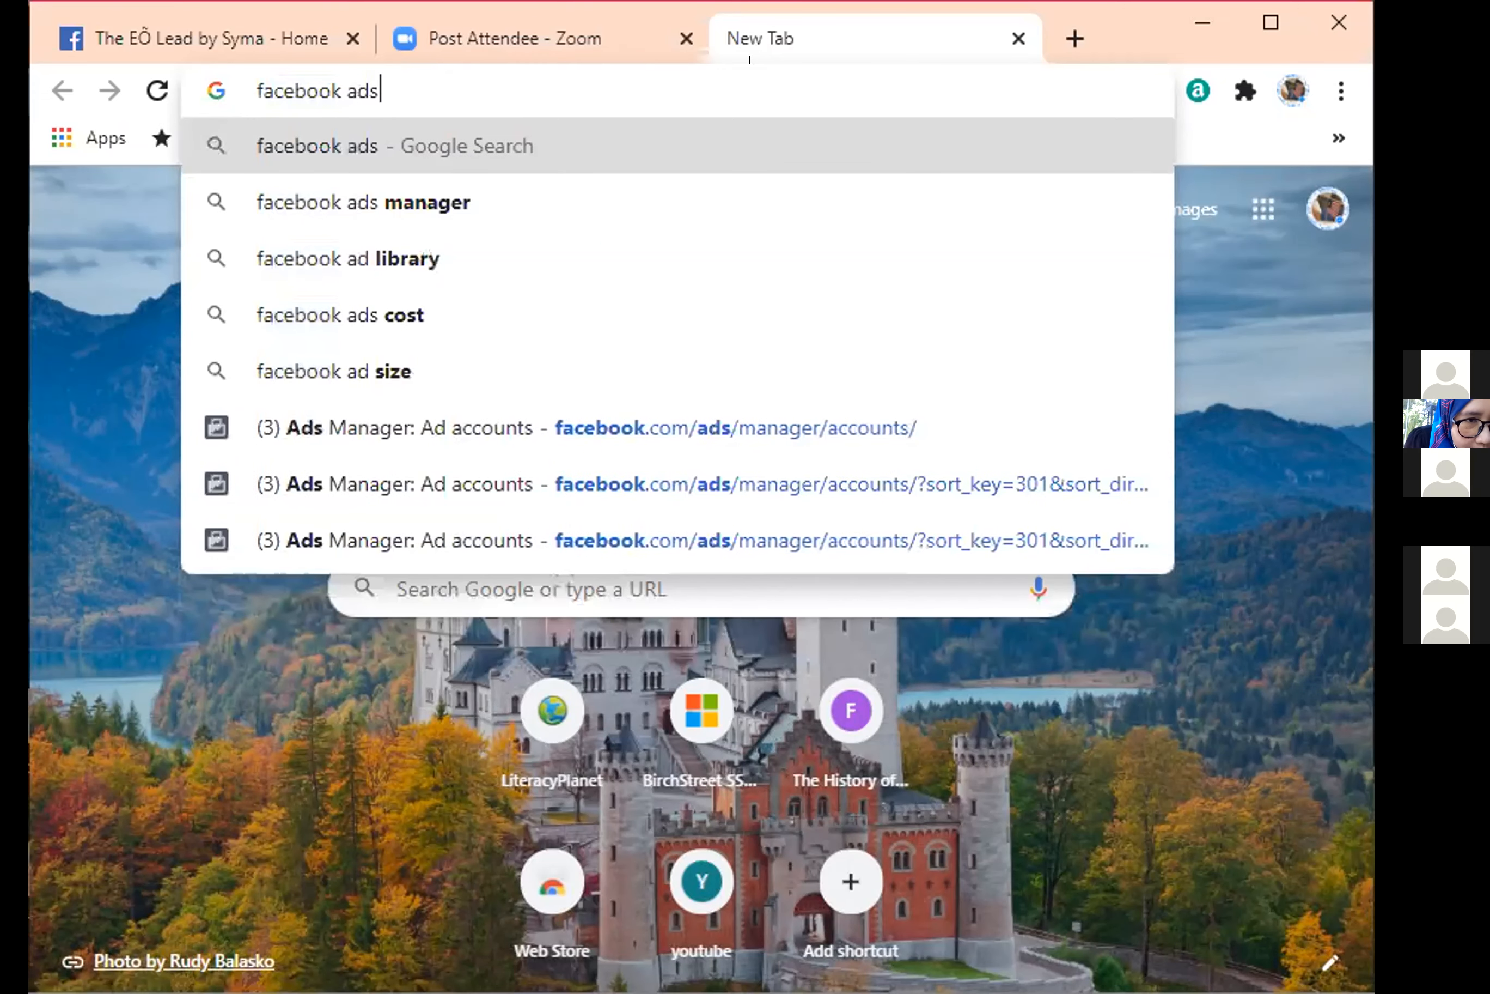
click(697, 200)
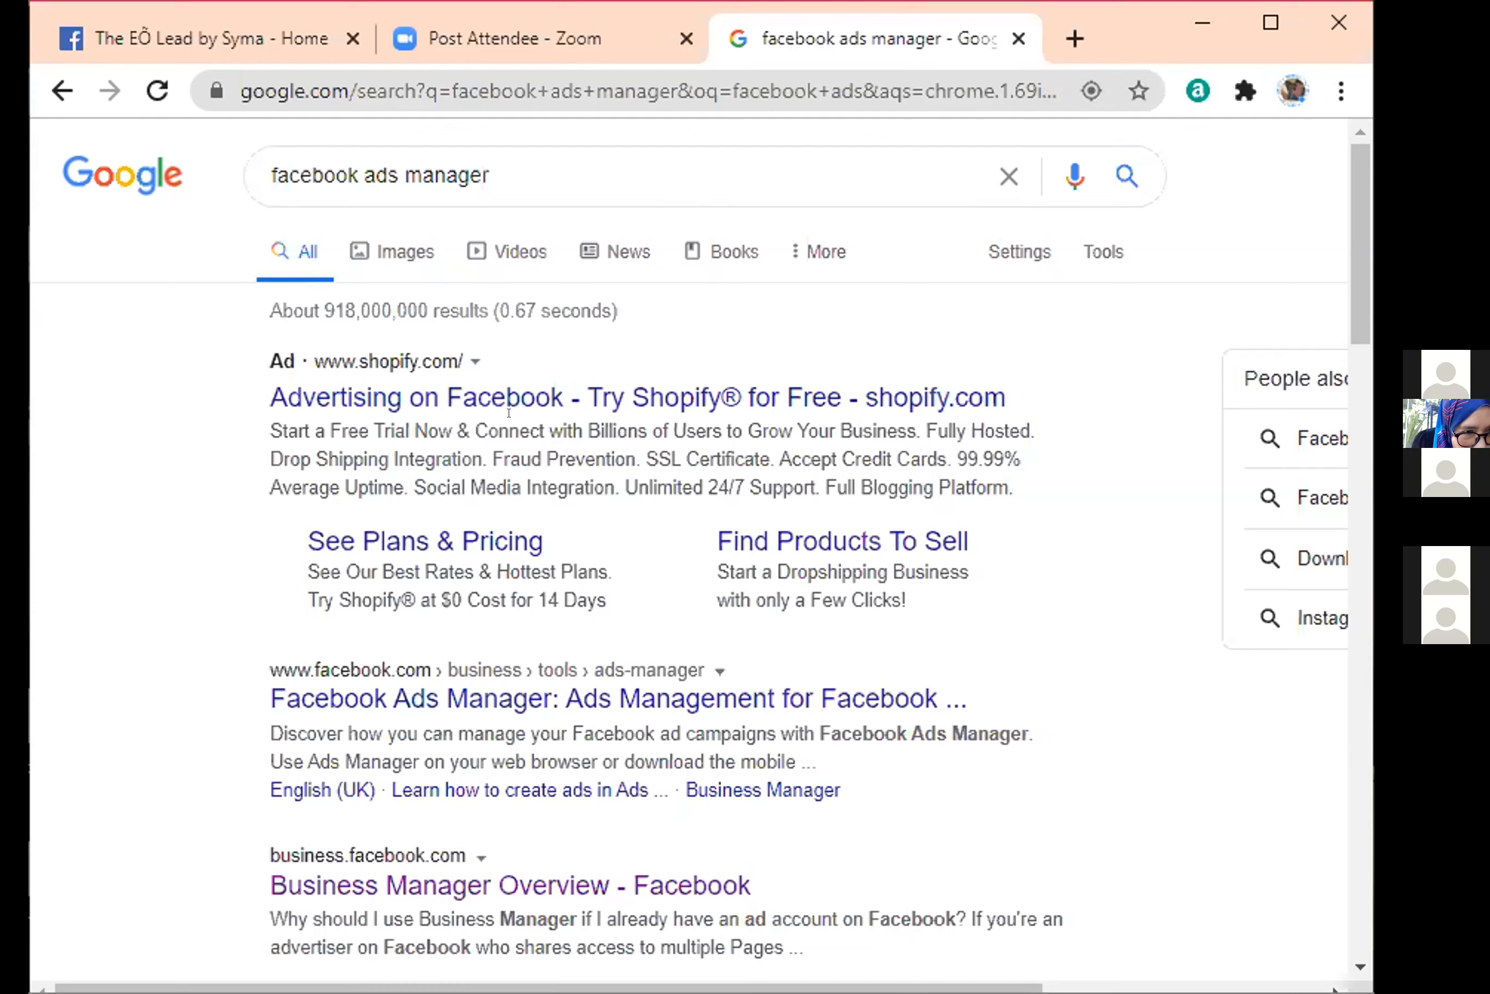
click(484, 699)
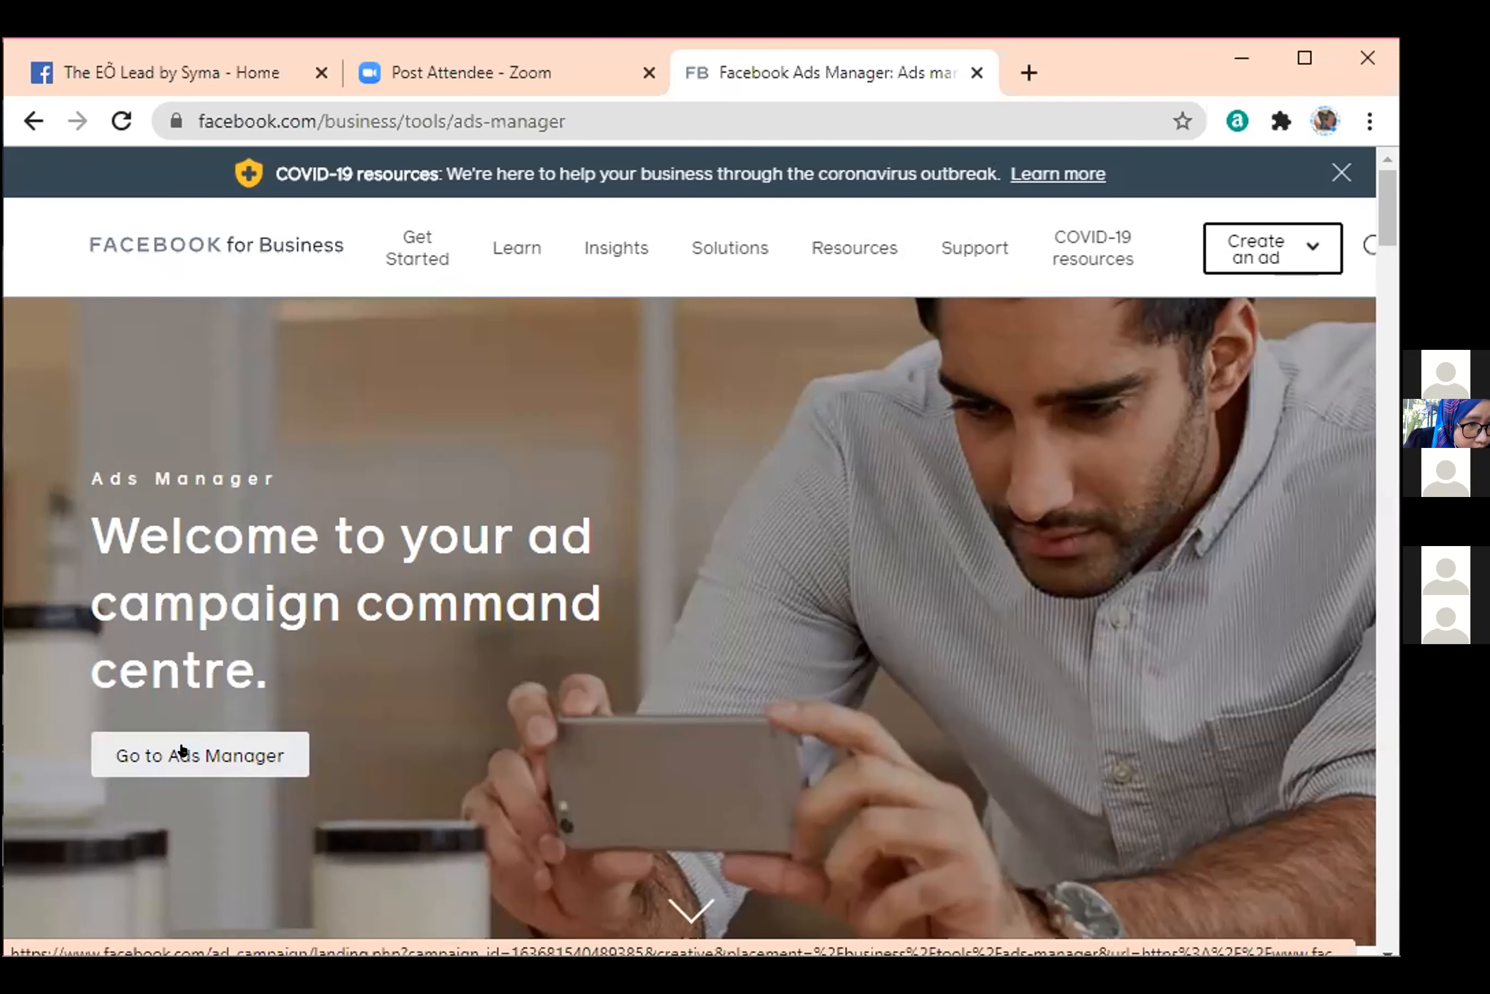
Go to Ads Manager from its welcome page, and select the business with 2 Pages in Business Manager.
click(182, 750)
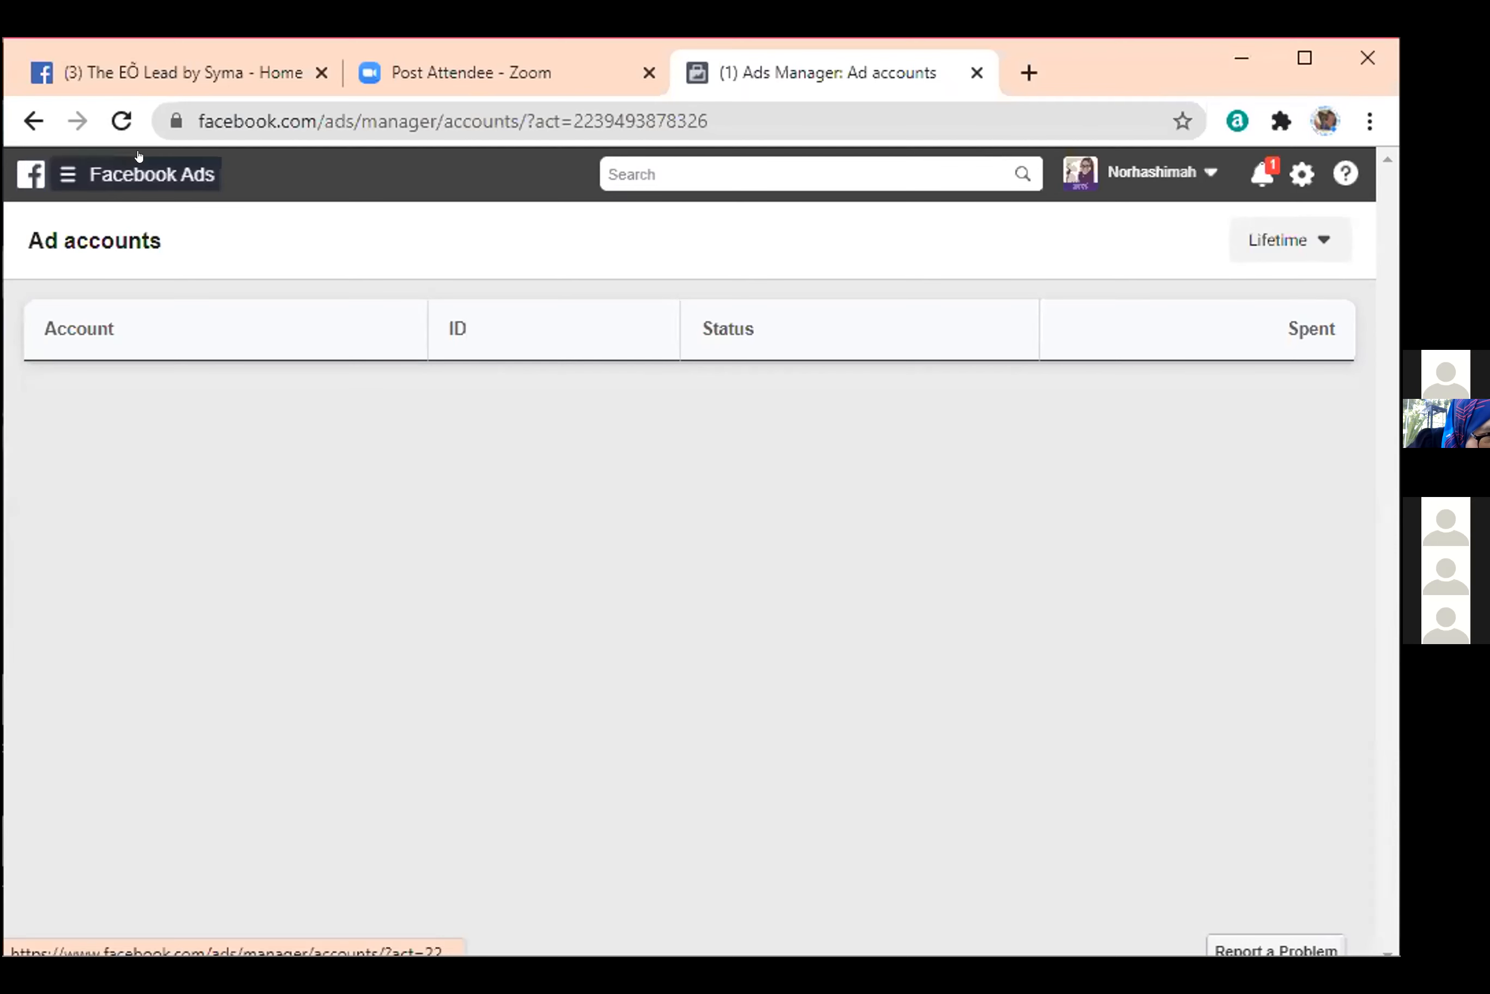
click(29, 176)
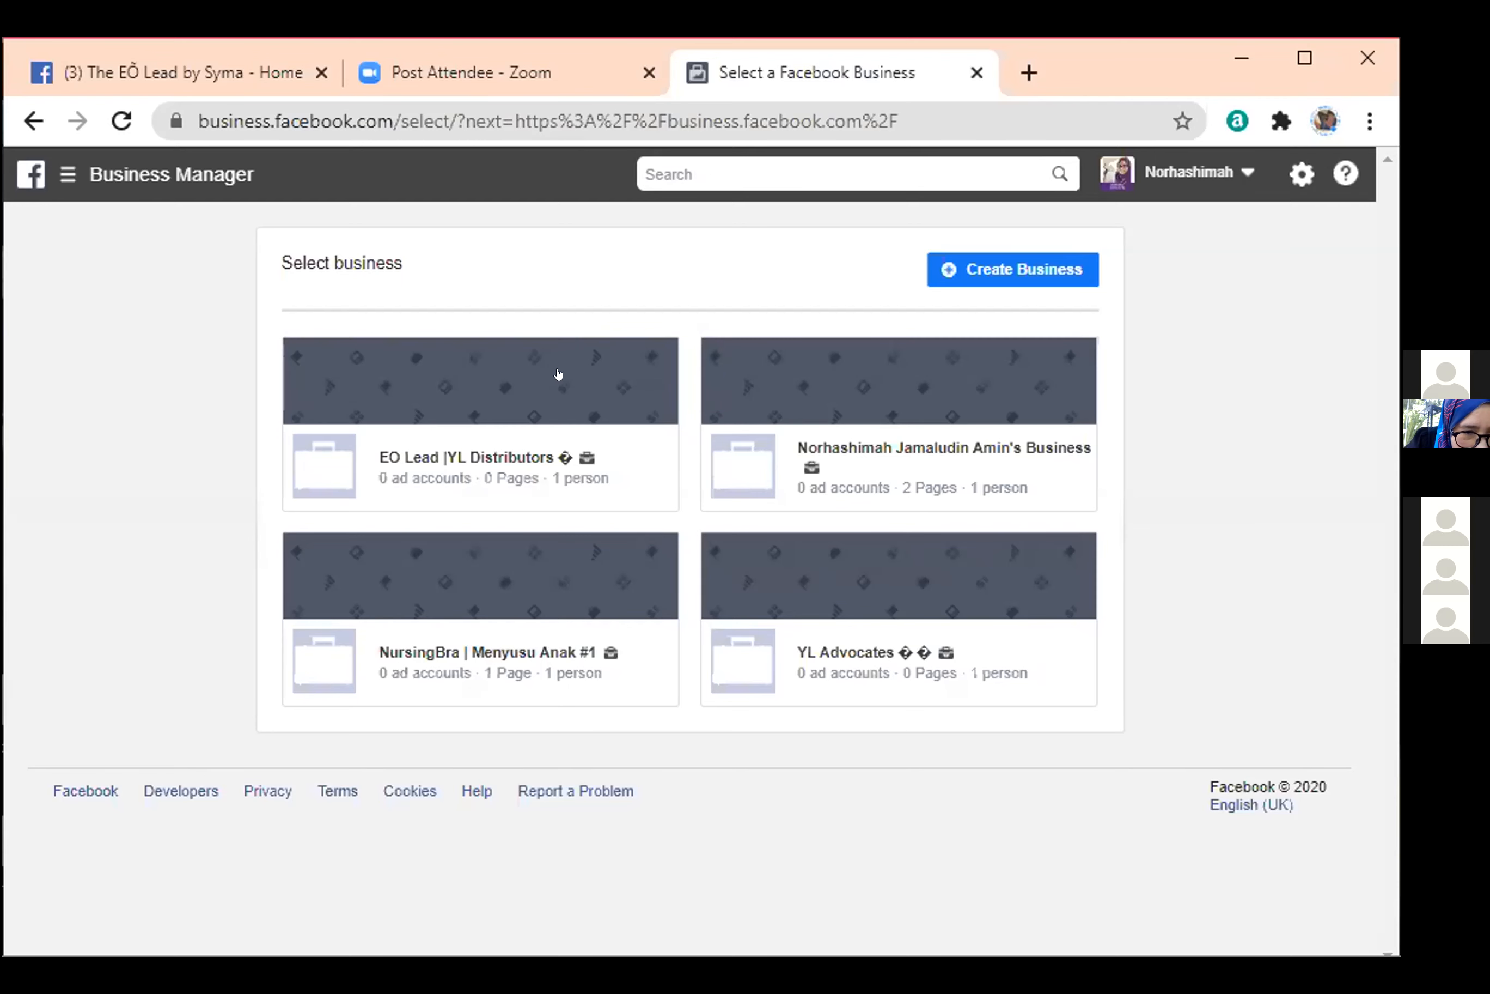
click(838, 398)
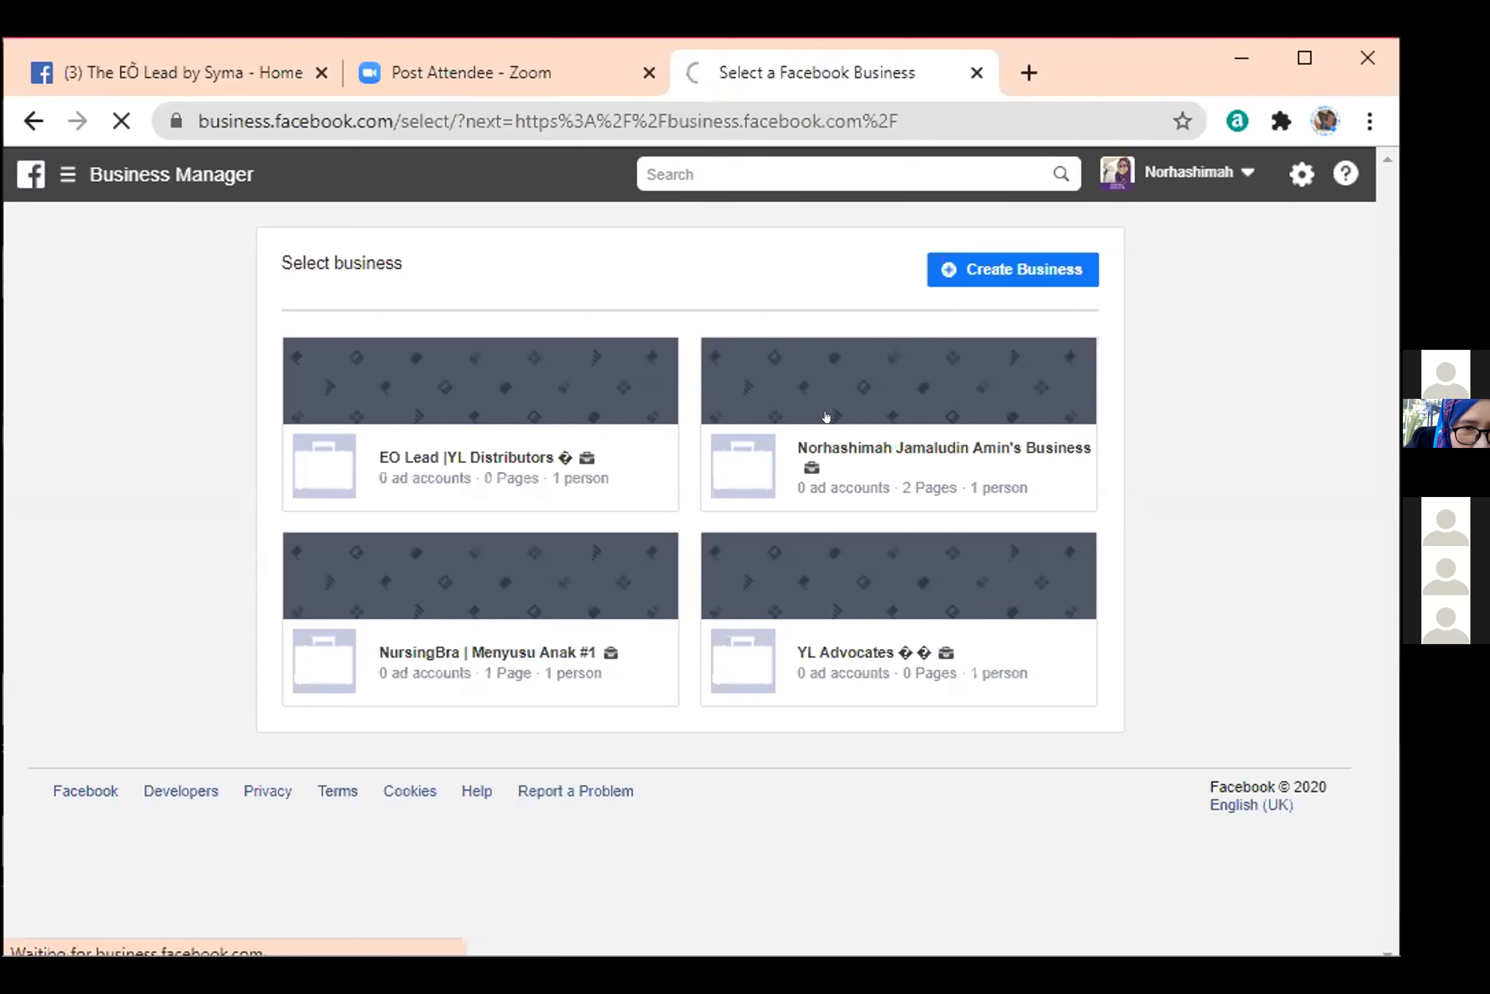
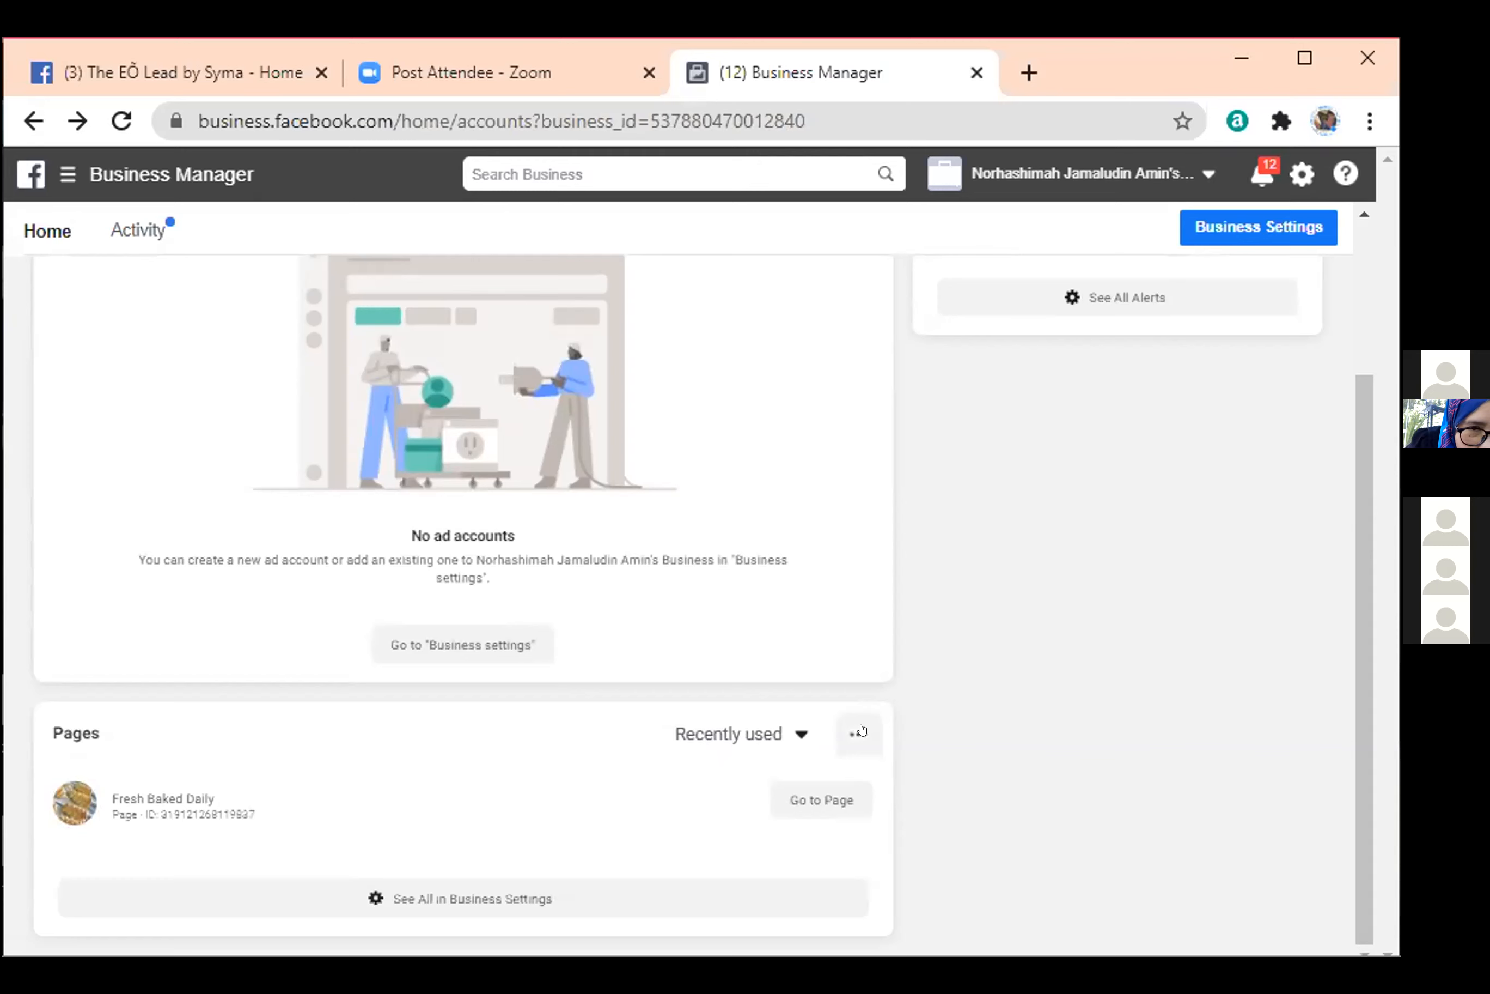
Open the business's full Pages list in Business Settings, return to the essential oils page, and start creating an ad from there.
click(489, 898)
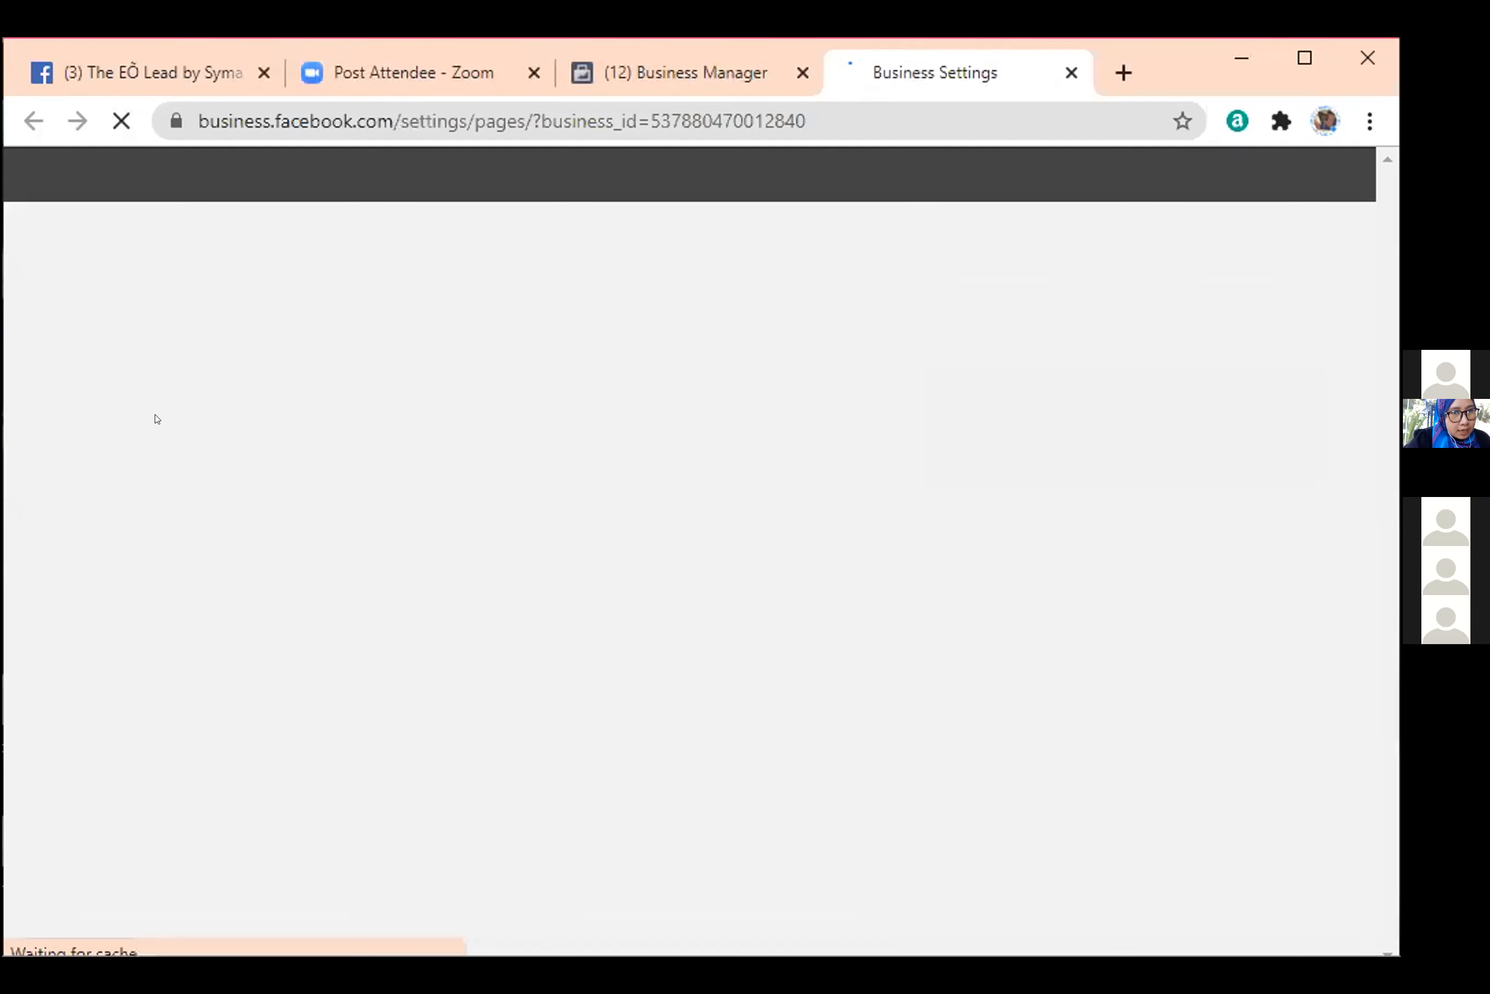
click(185, 72)
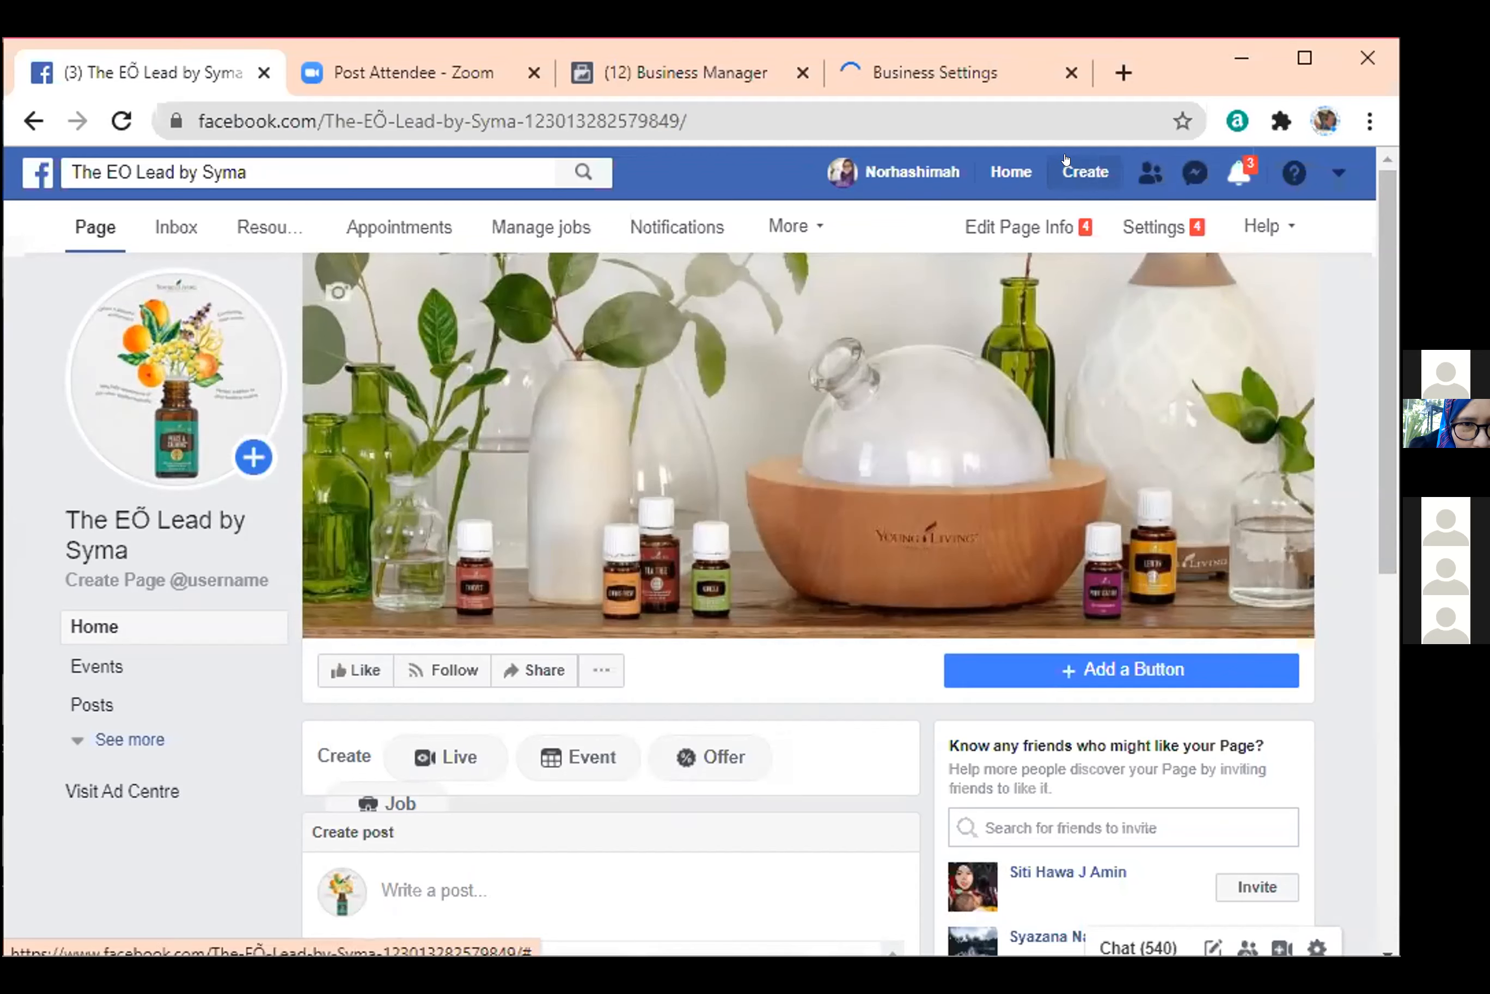
click(1066, 162)
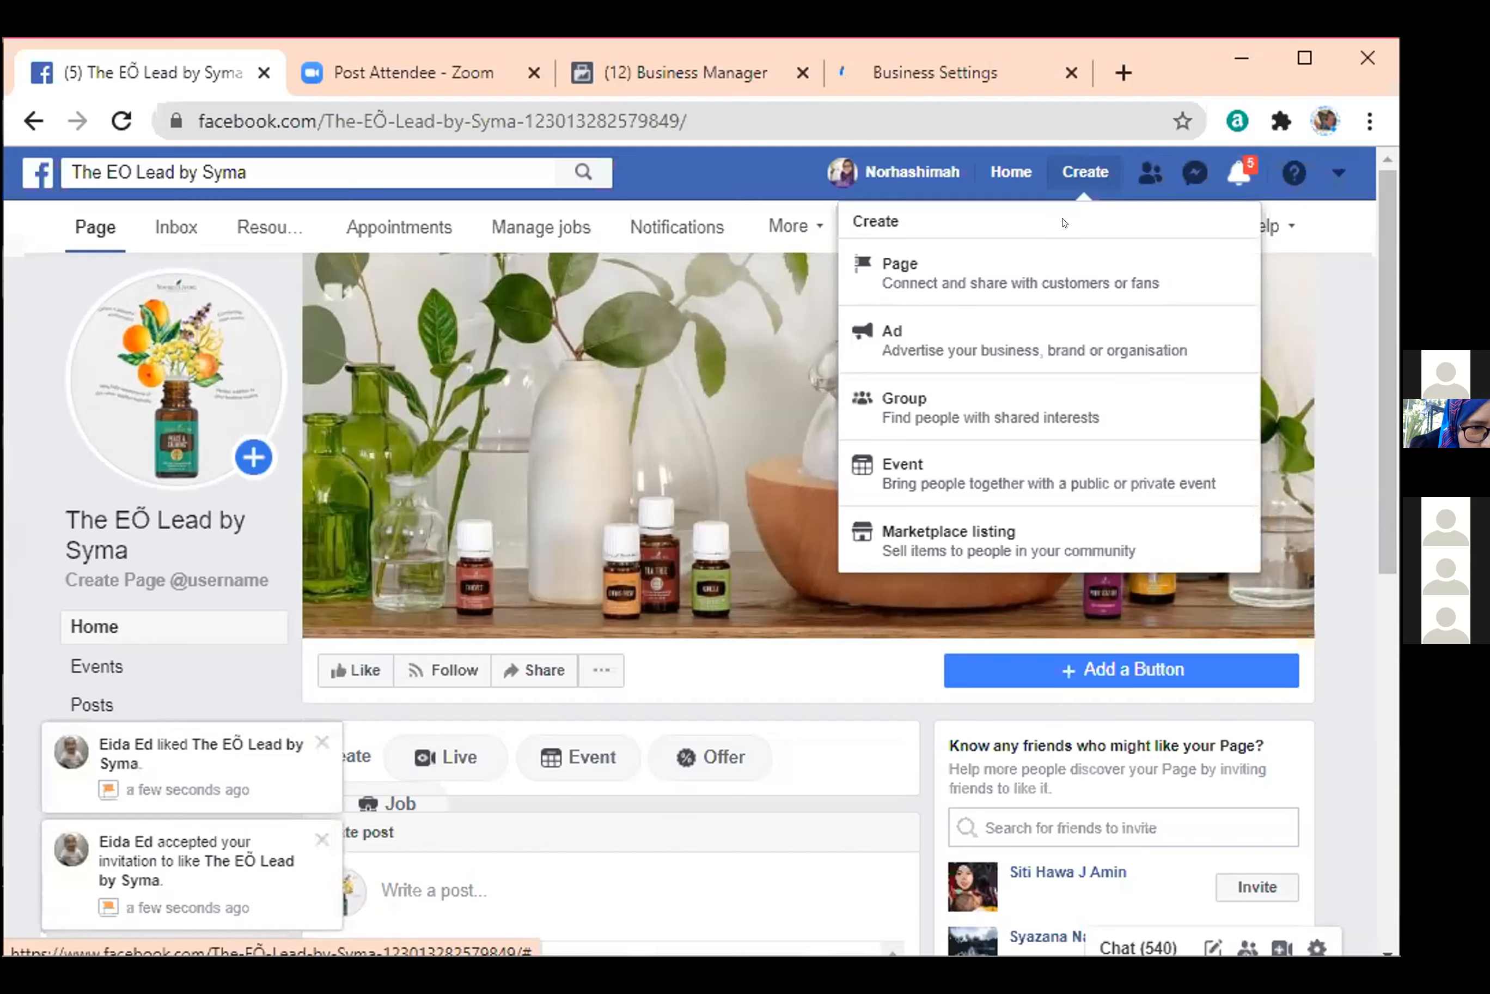
click(1040, 352)
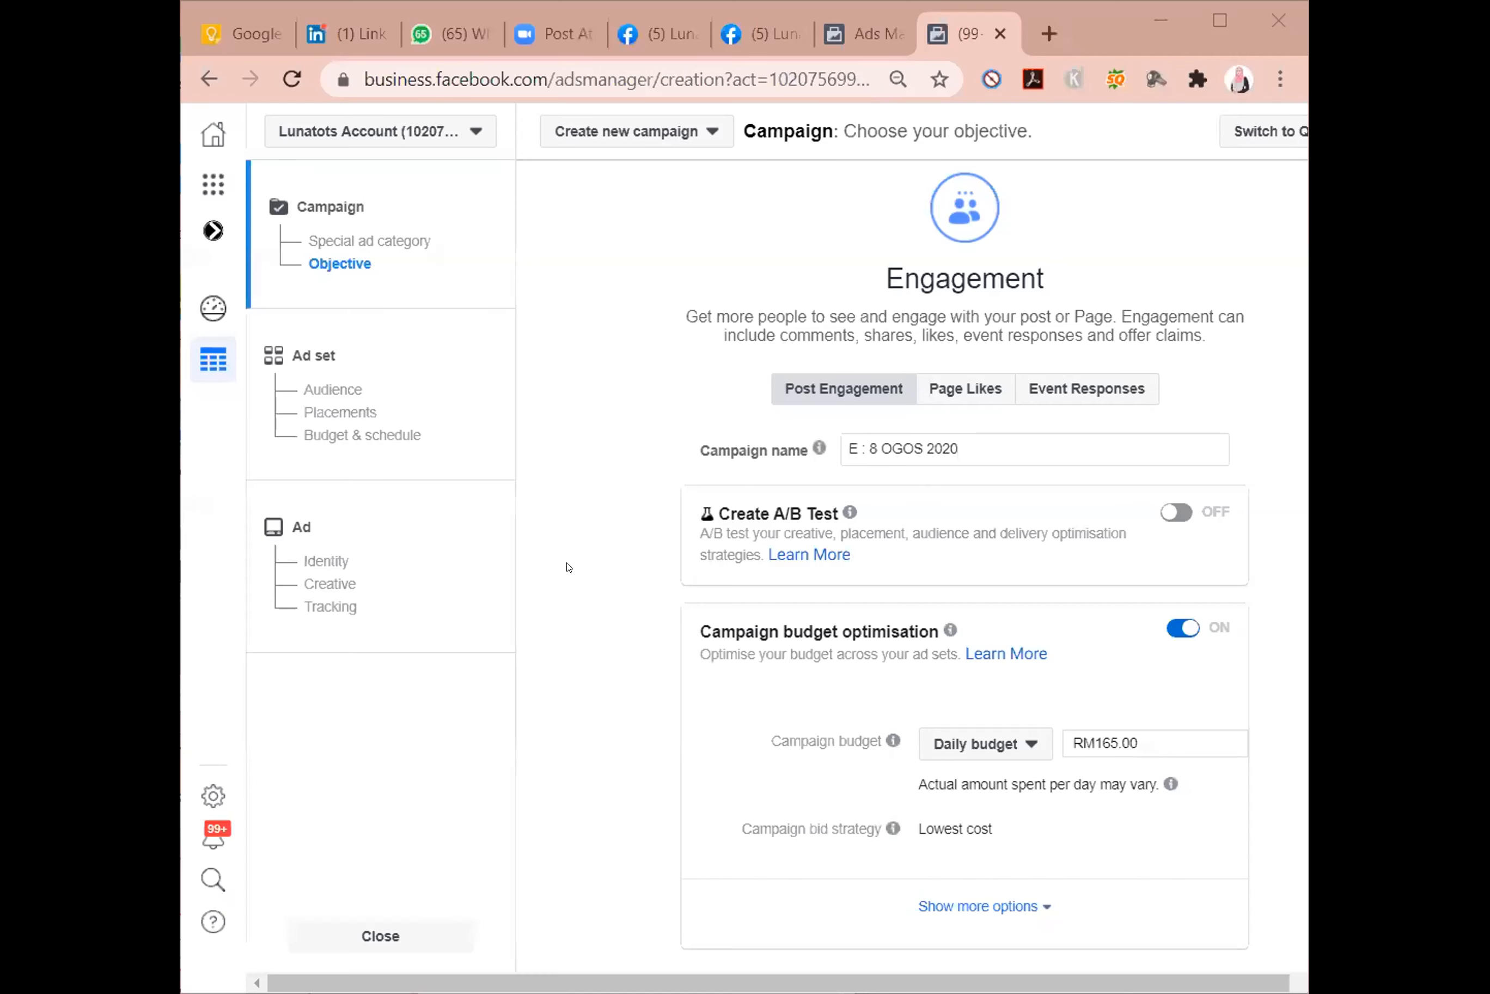
Set the engagement campaign's daily budget to RM5.00.
scroll(744, 580, down, 2)
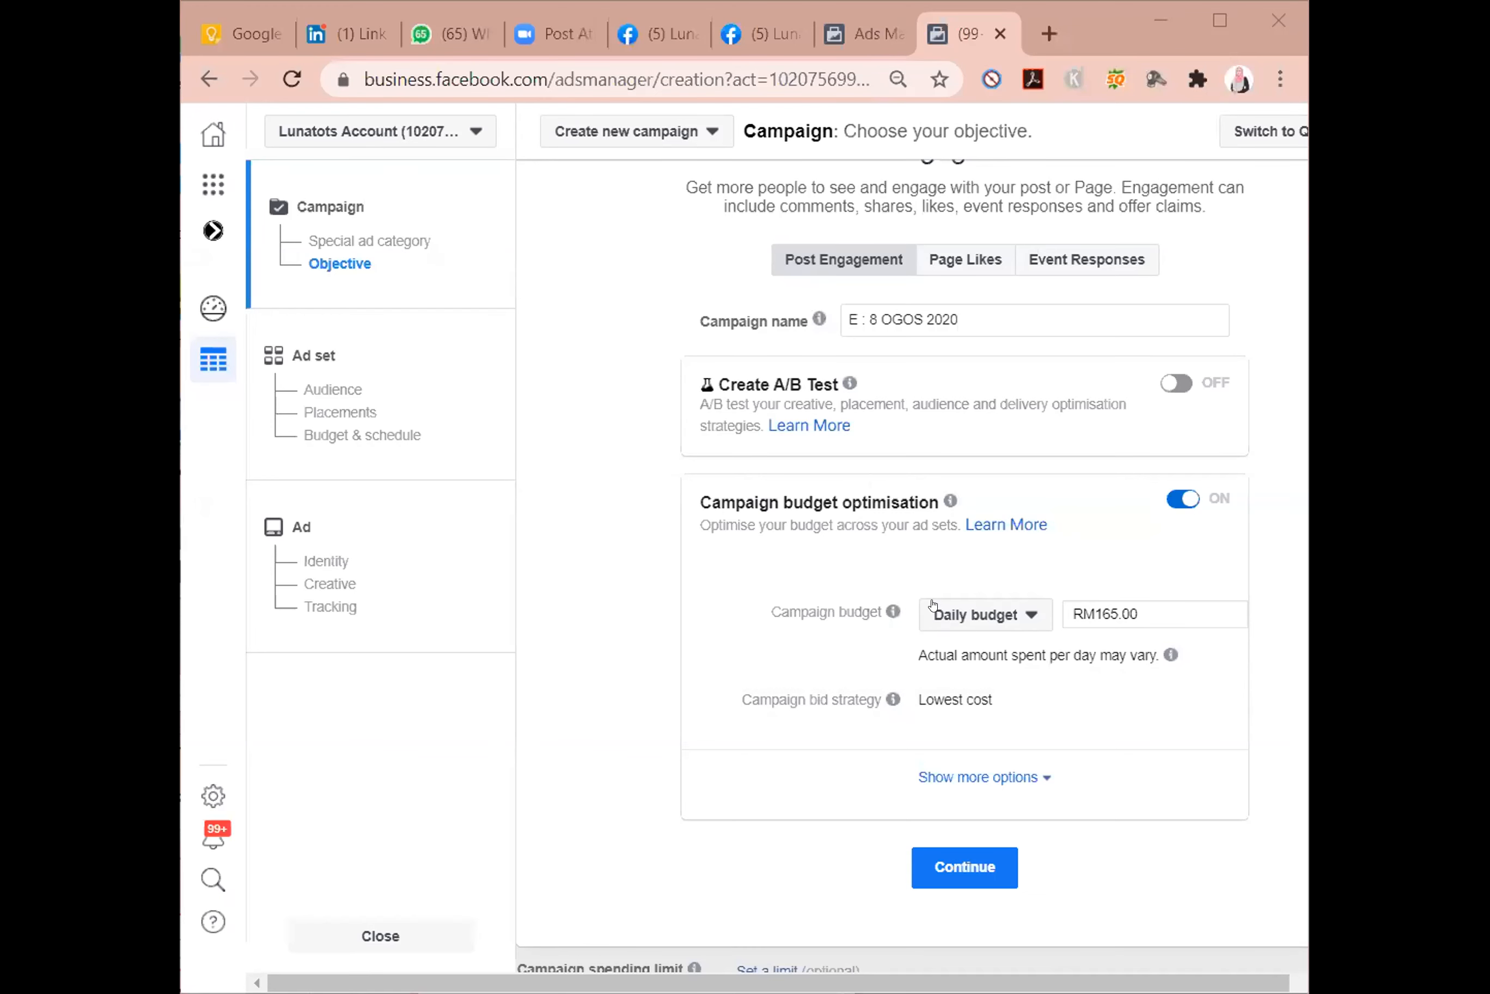
click(1100, 606)
key(BackSpace)
key(BackSpace)
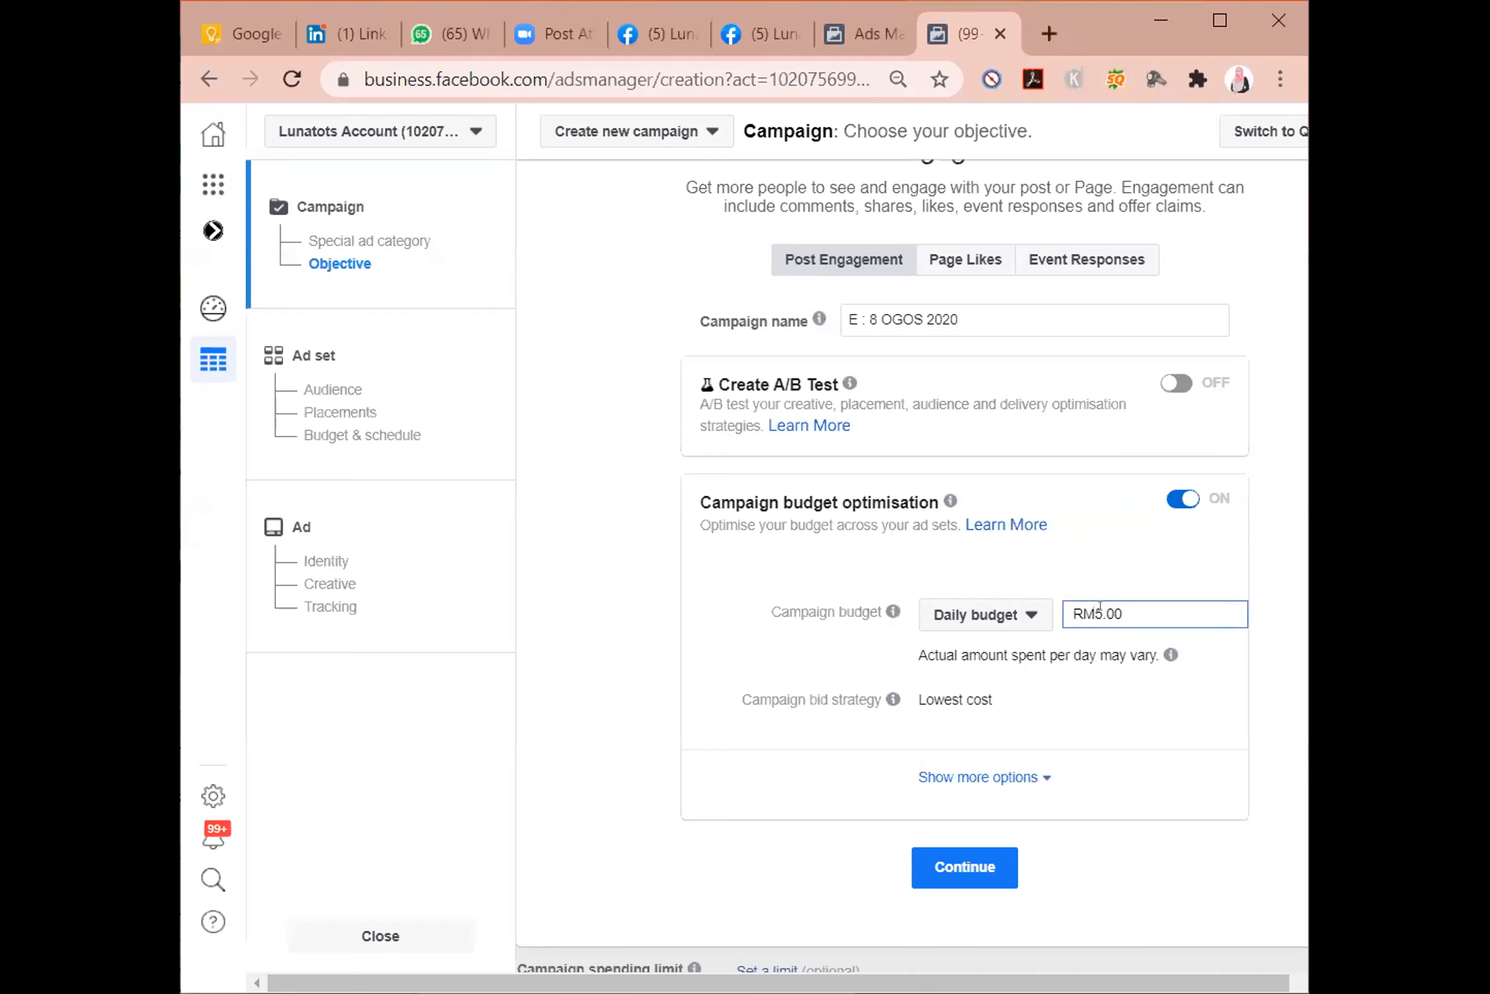
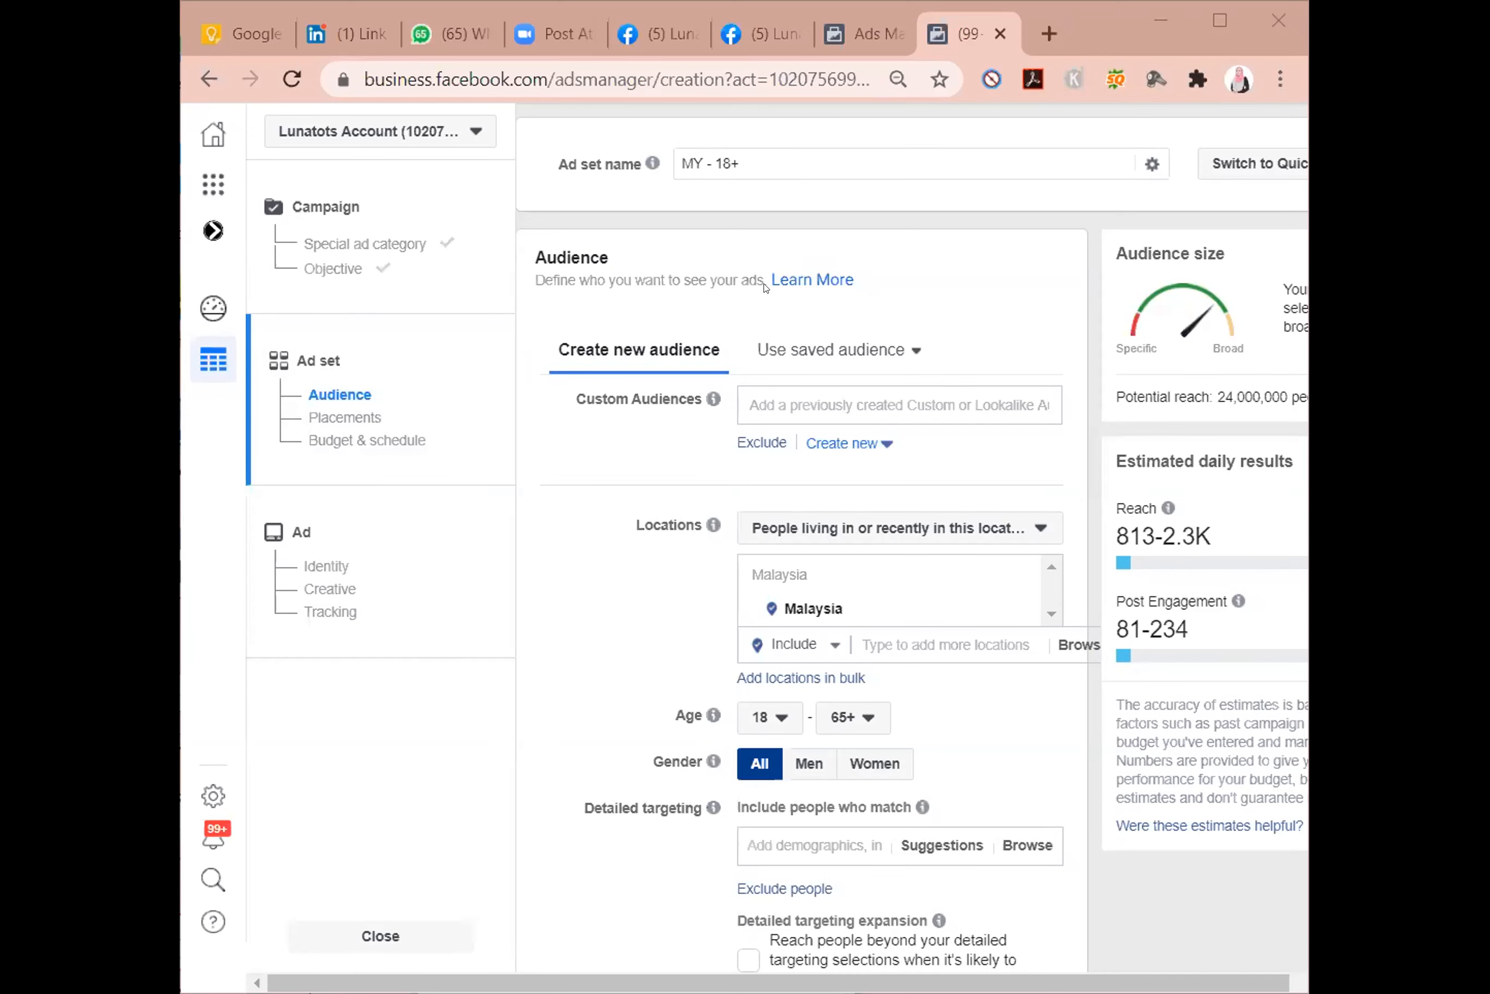
Set the ad set's audience location to the city of Johor Bahru, Johor.
scroll(585, 273, down, 2)
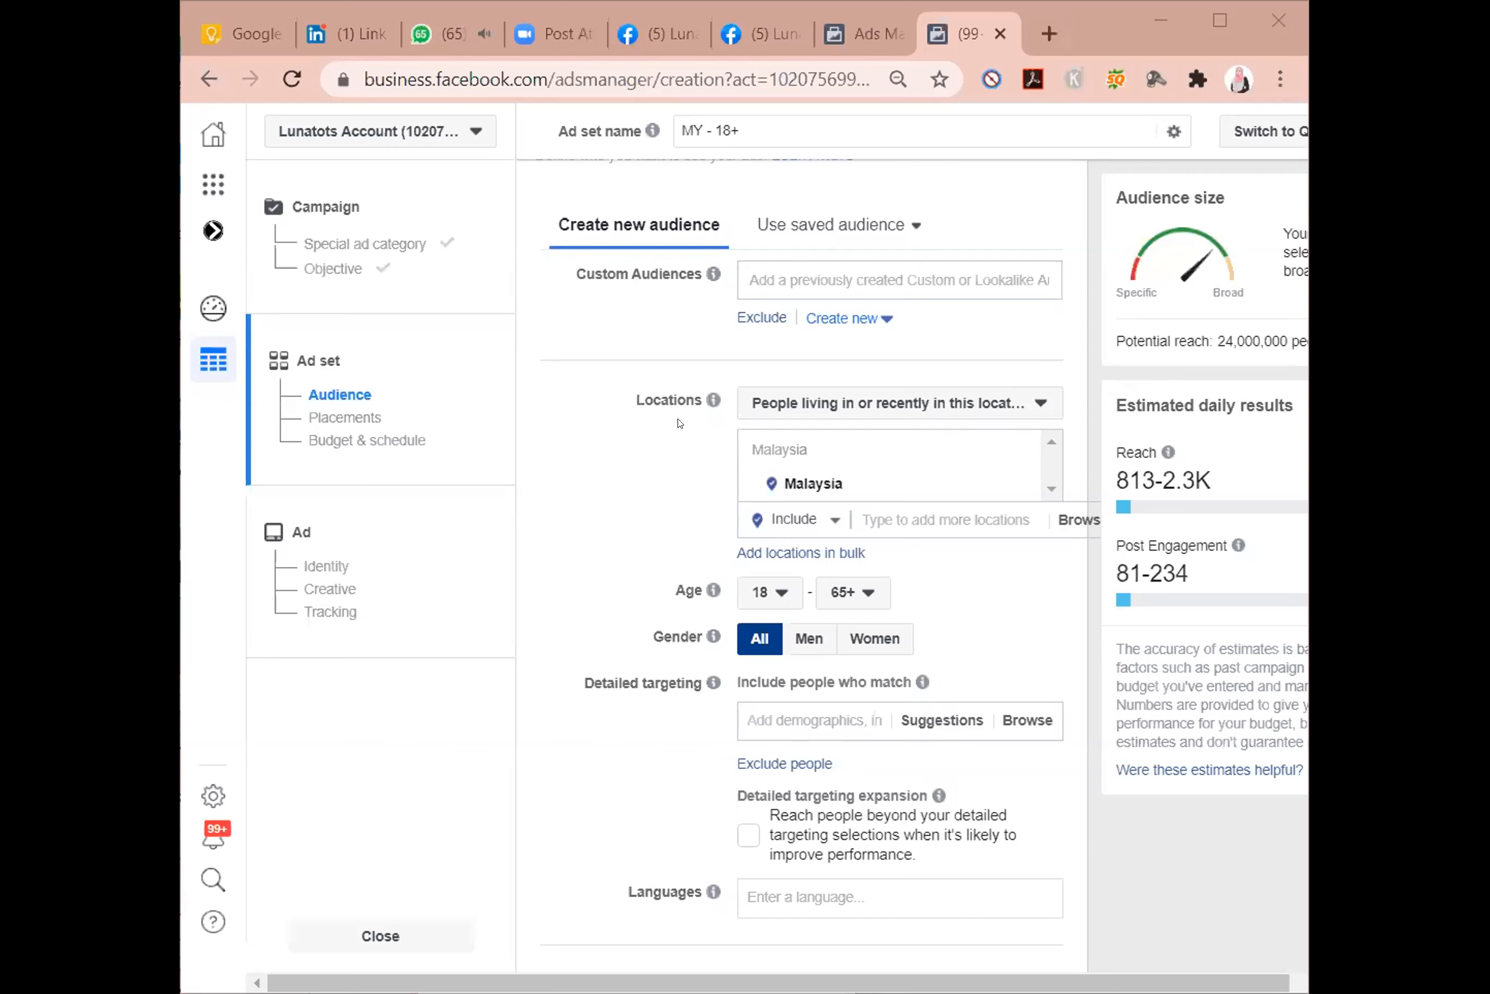
mouse_move(712, 403)
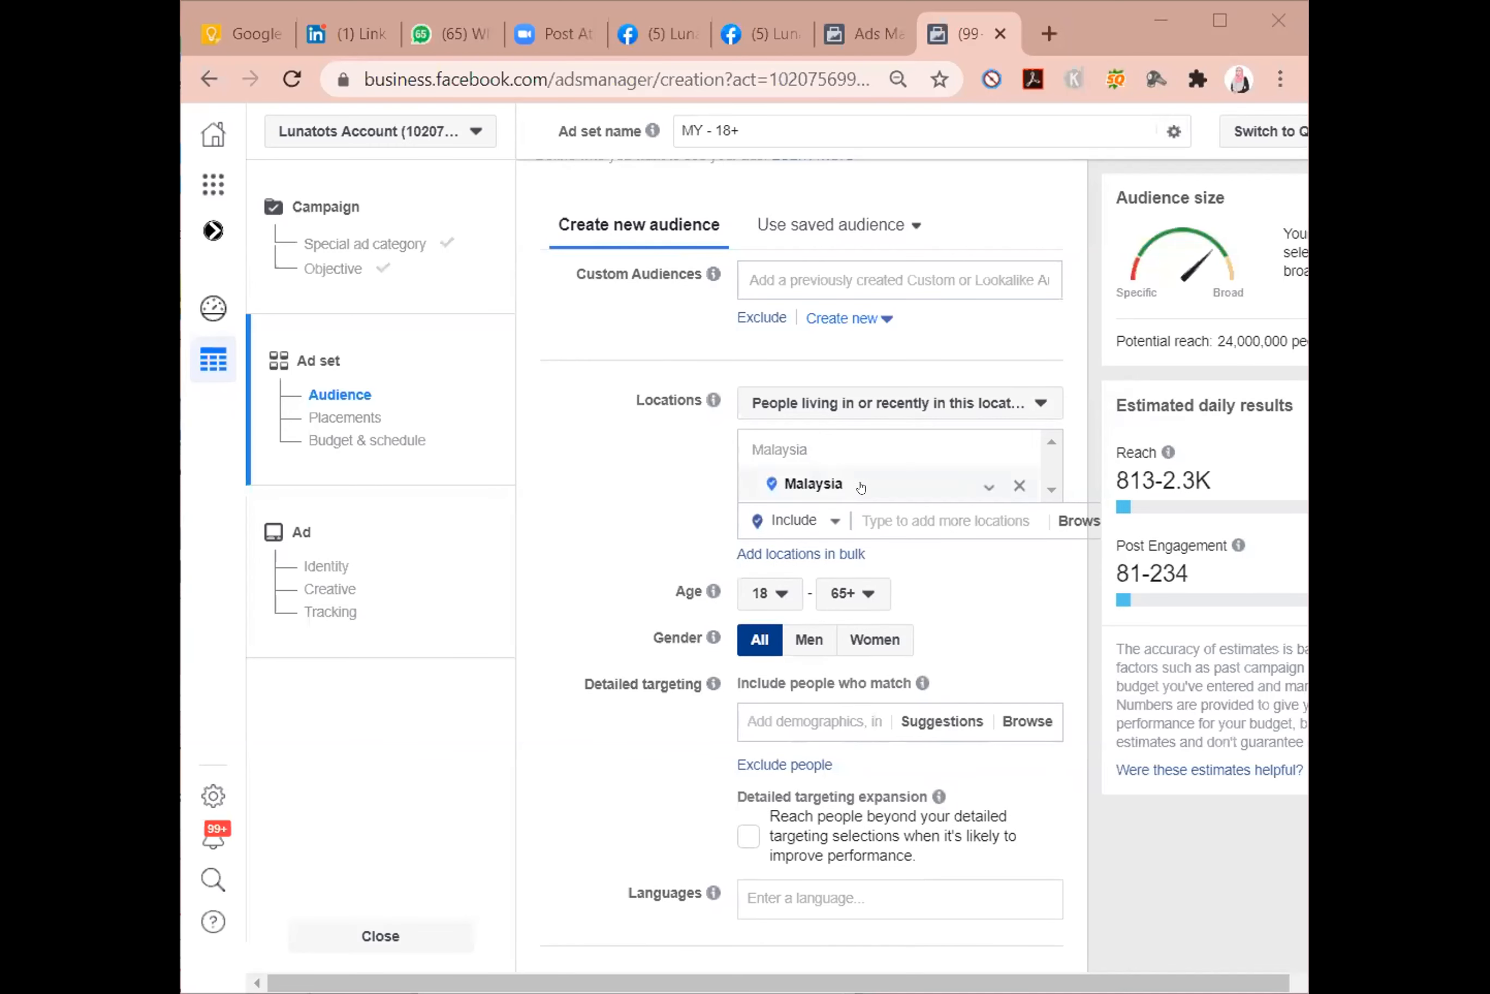
scroll(859, 474, down, 2)
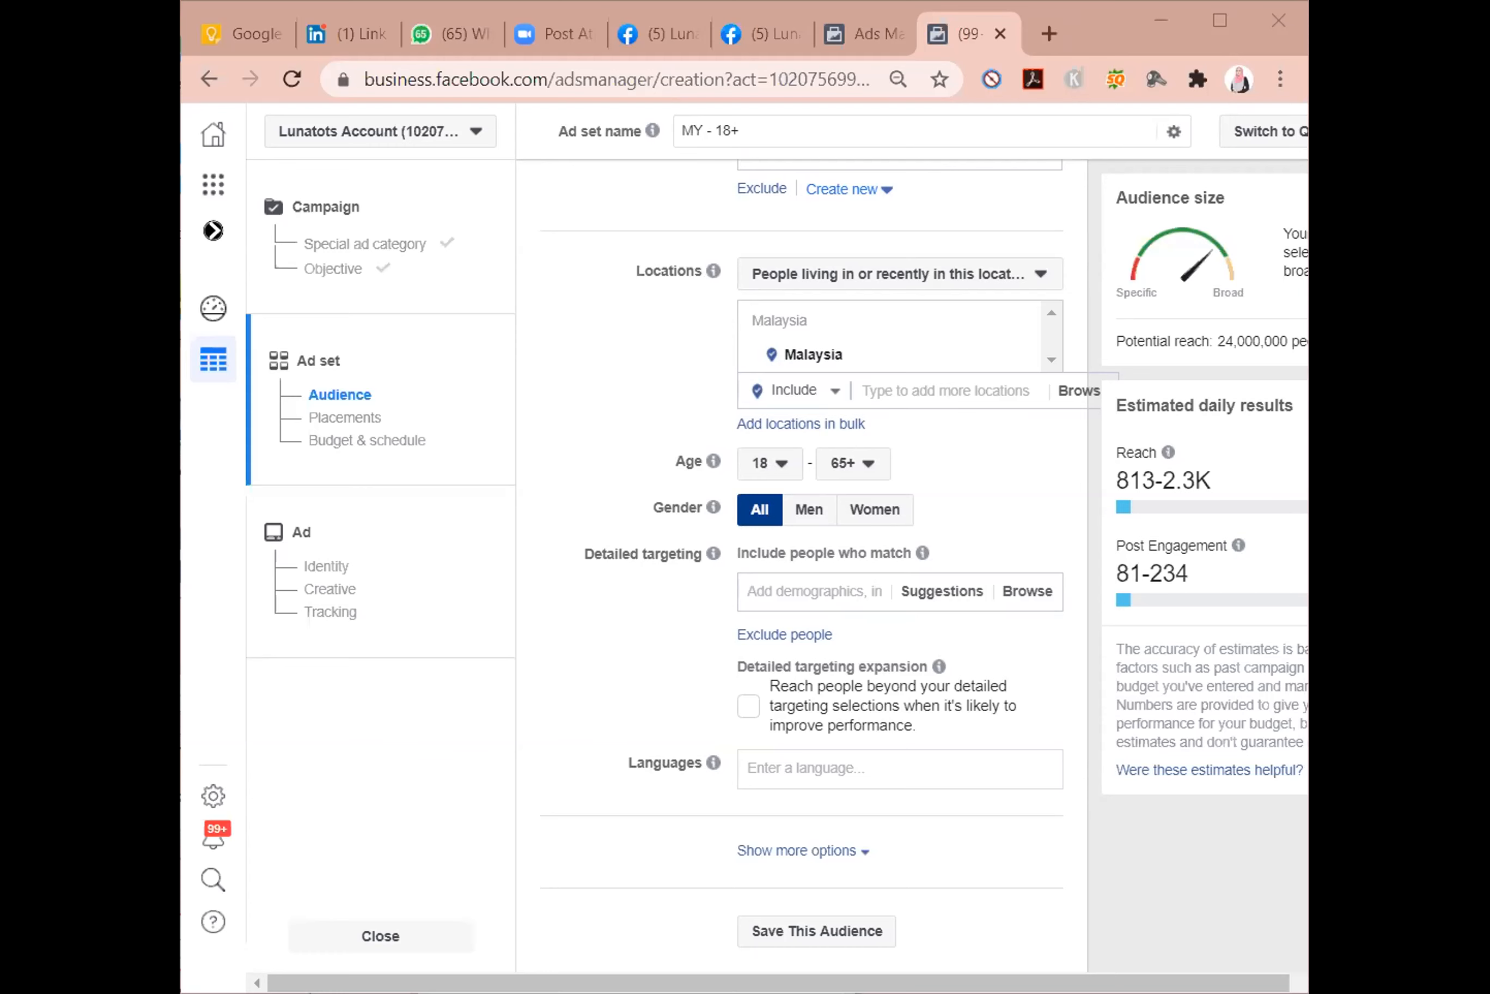
click(885, 378)
text(joho)
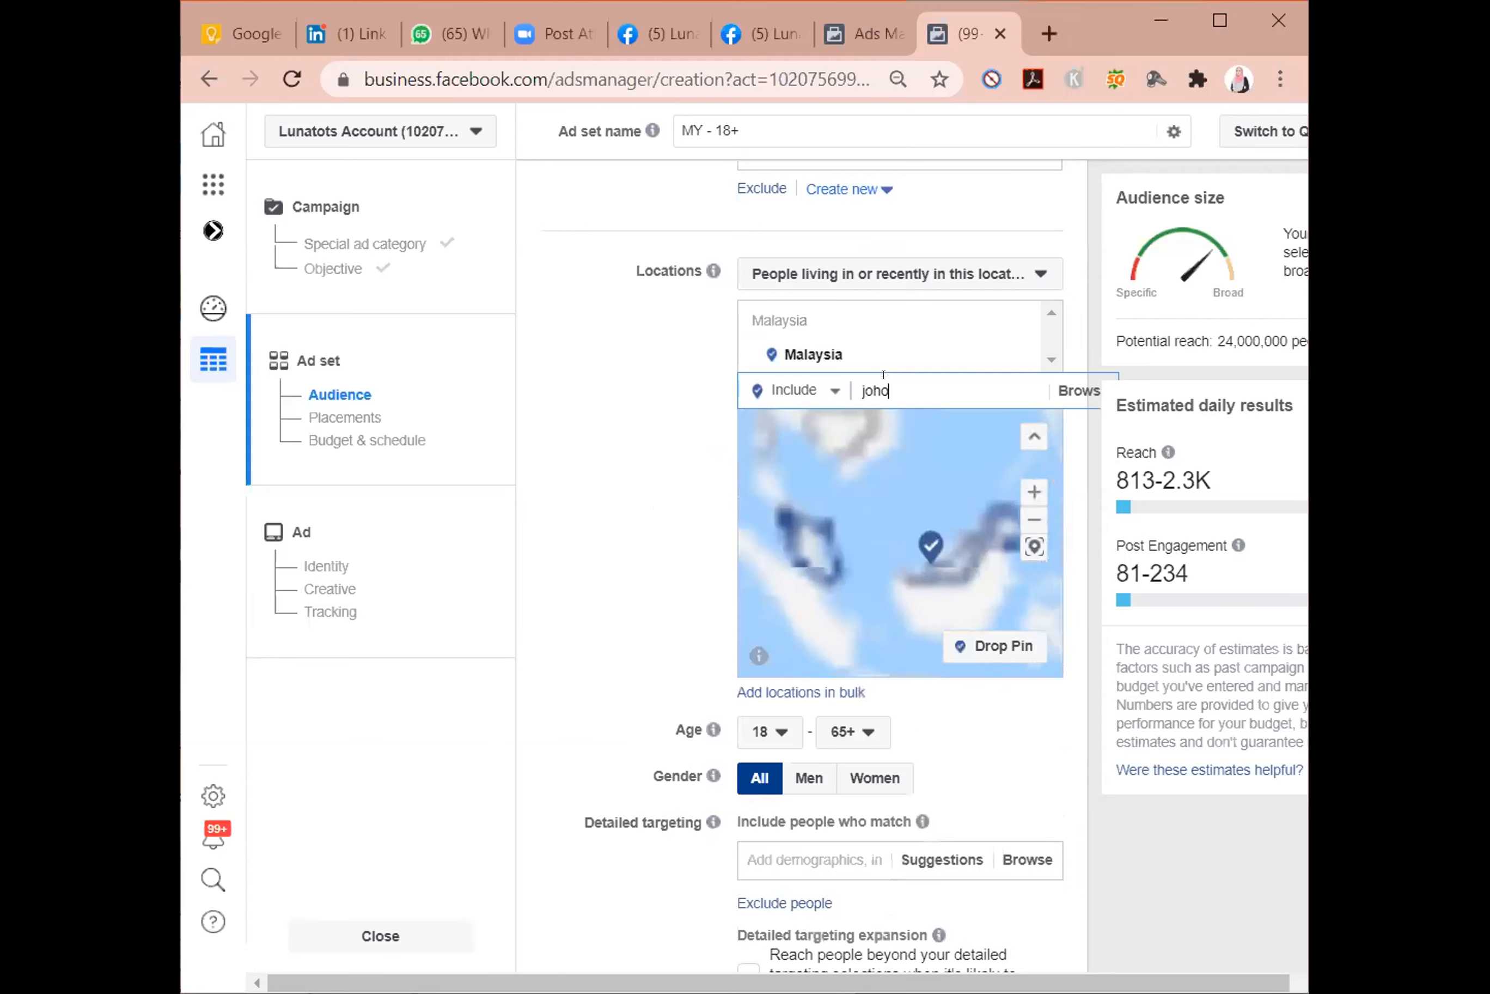
text(r bahru)
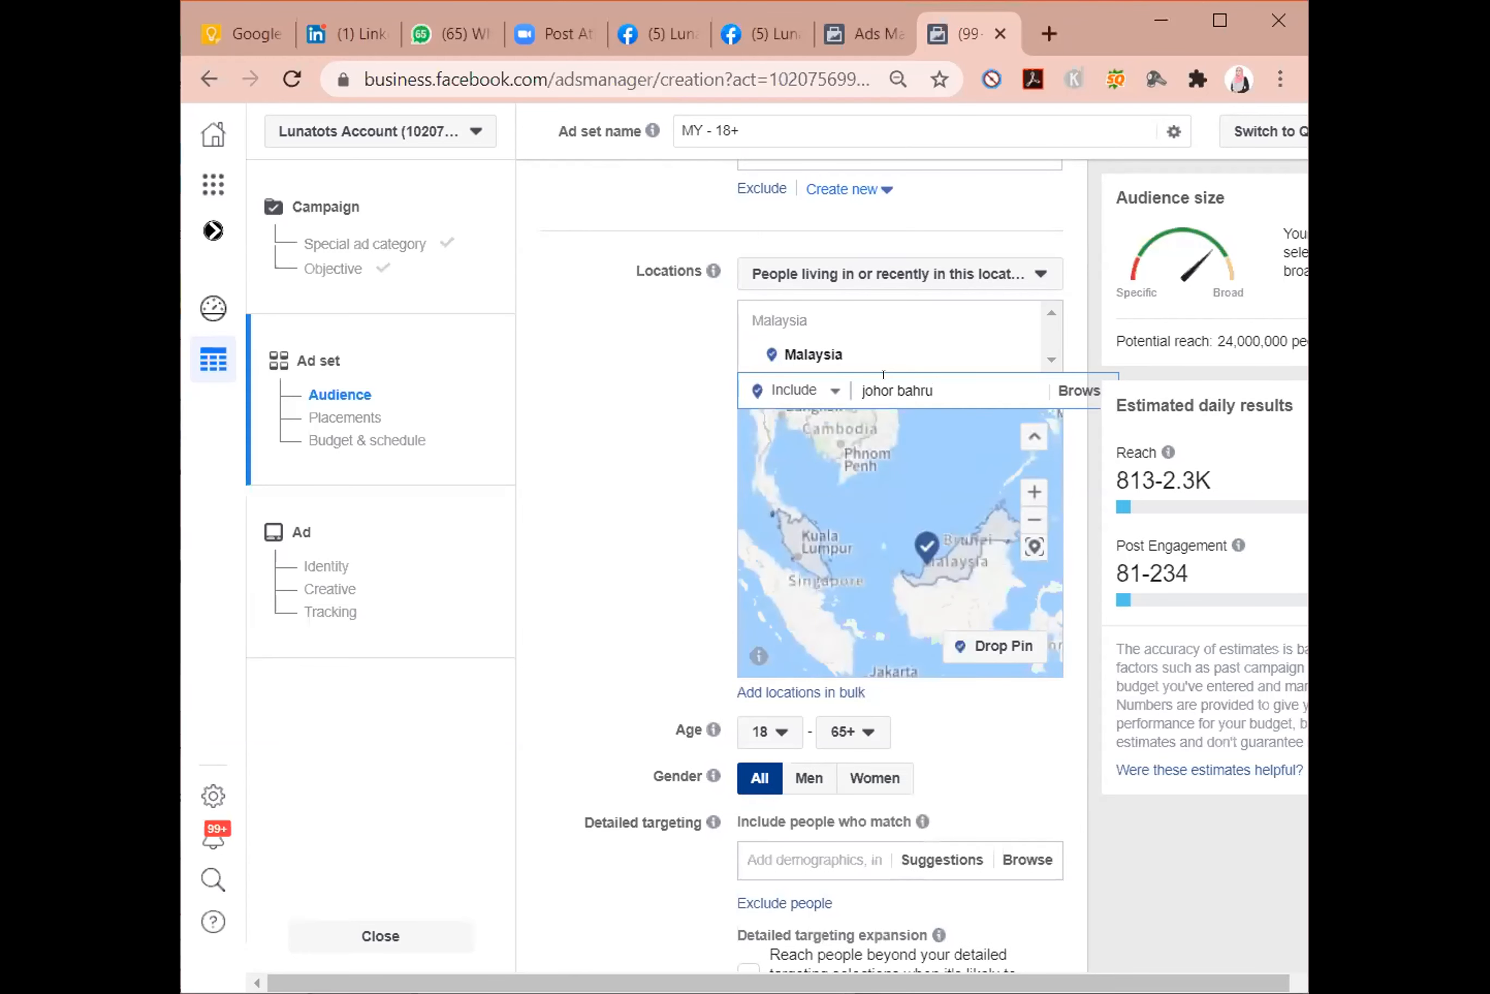
key(Return)
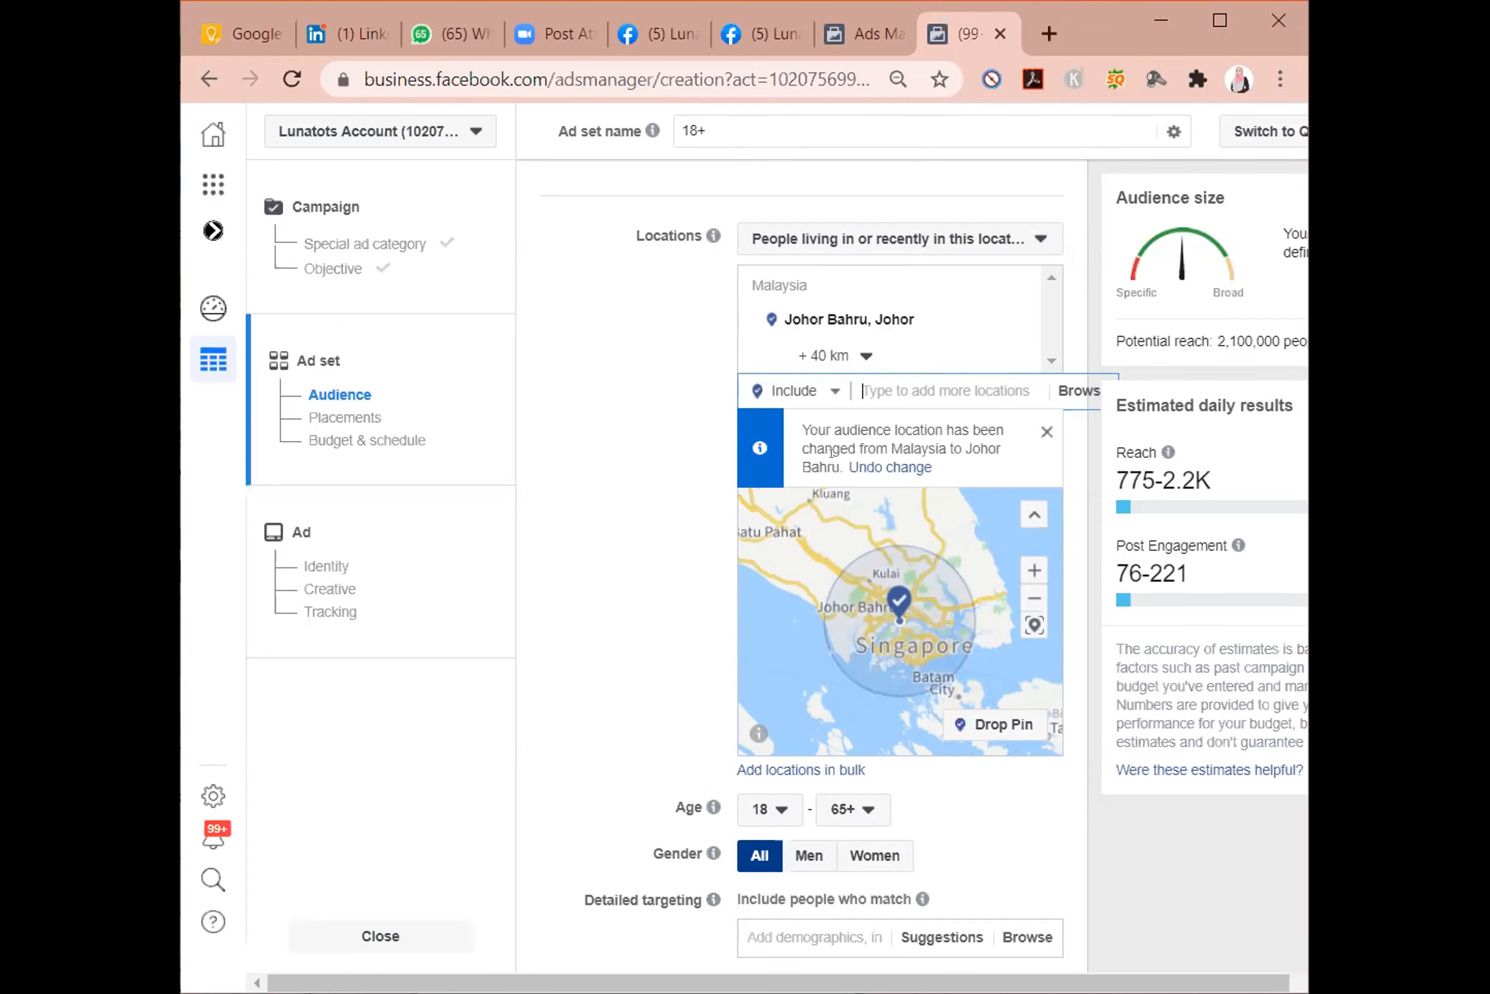
Exclude the country Singapore from the ad set's audience locations.
click(833, 391)
click(793, 452)
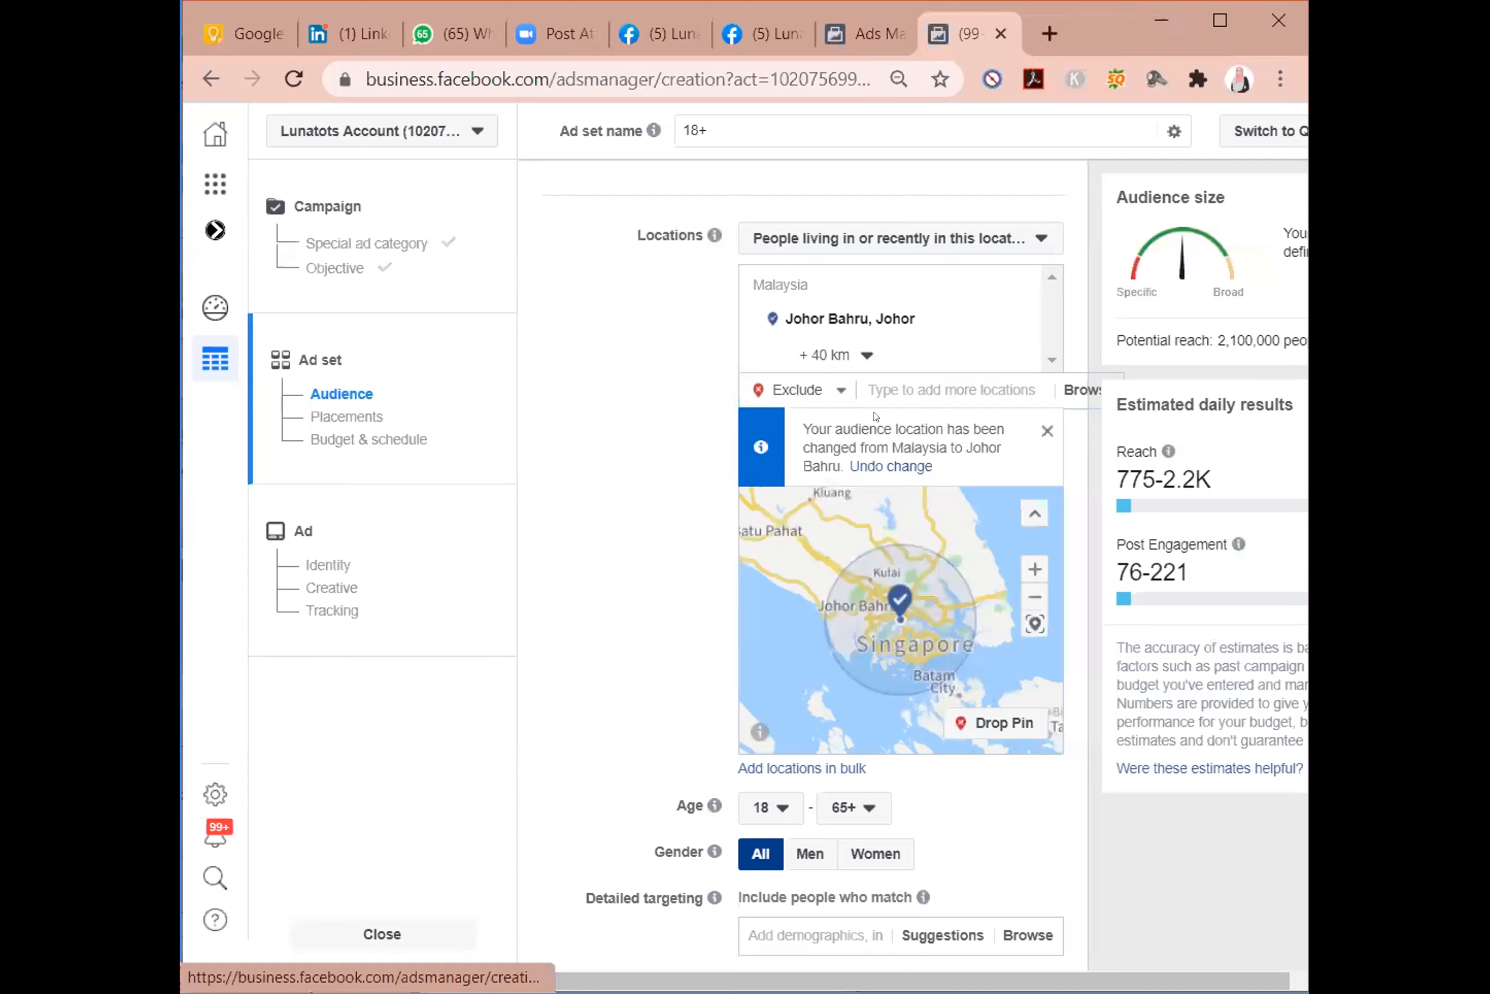
click(842, 389)
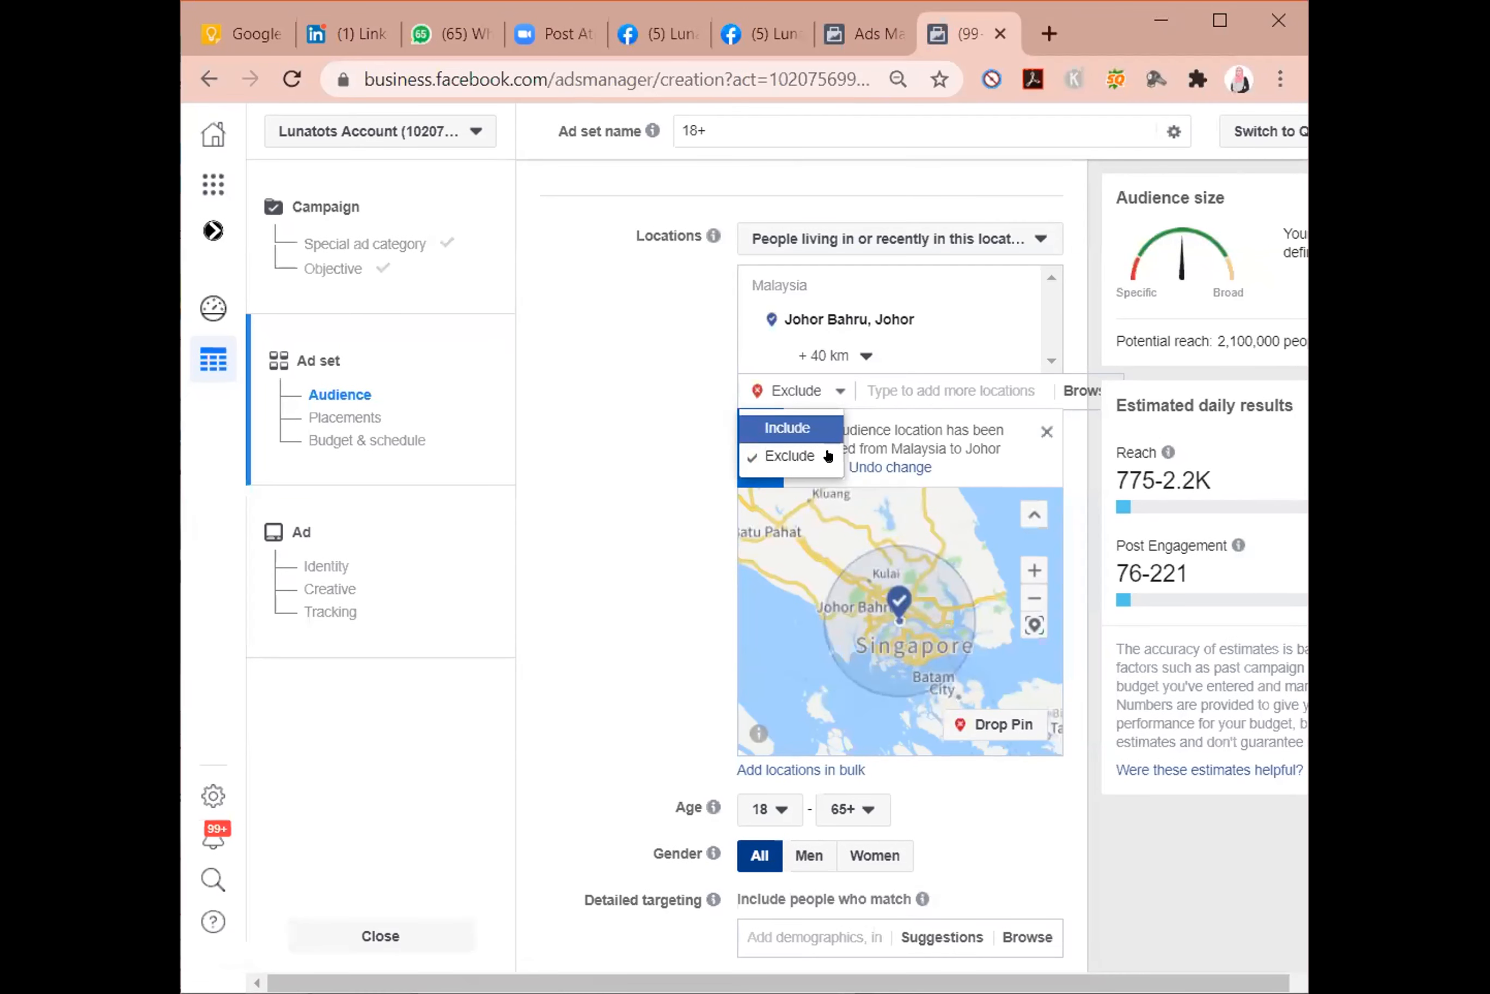
click(930, 388)
text(singapore)
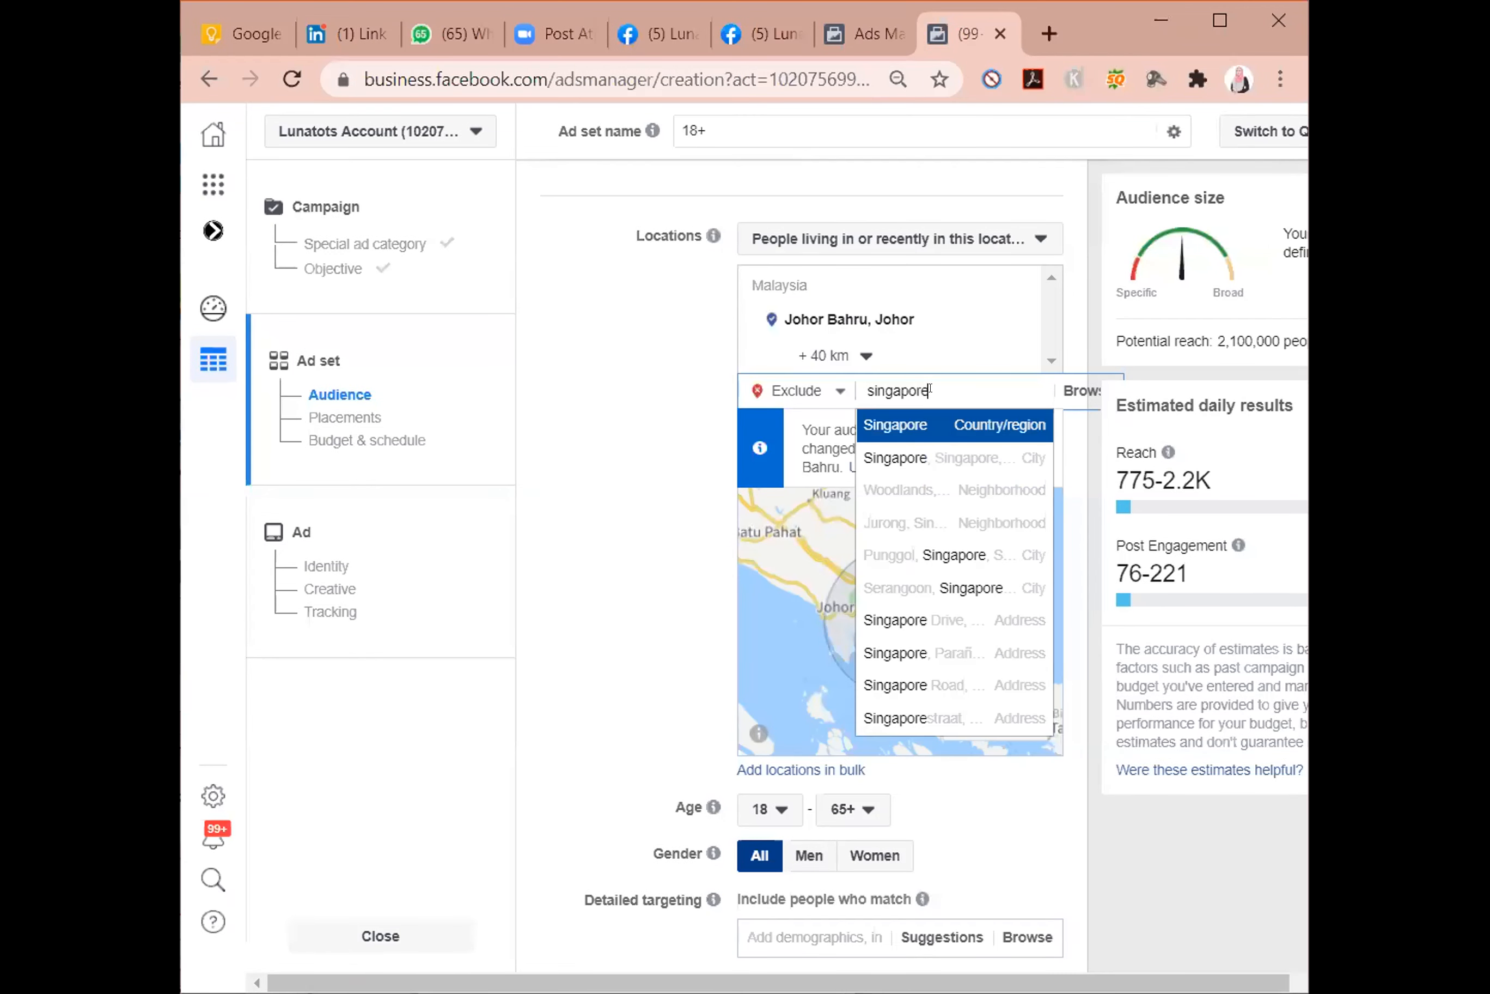
click(944, 424)
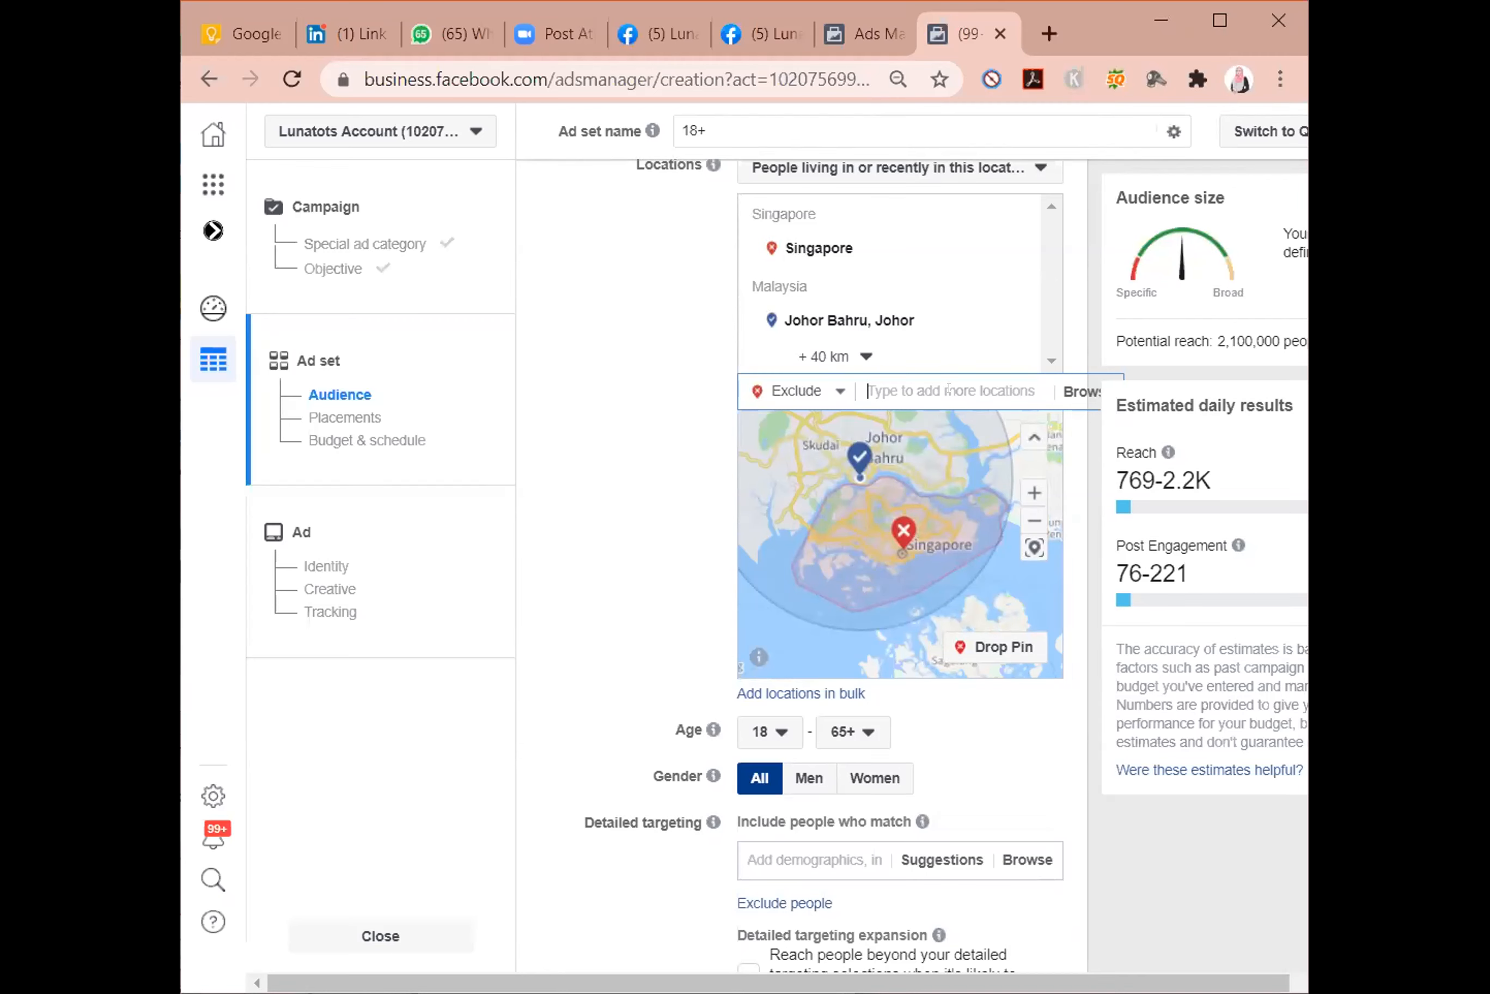
Find the place Jabatan Imigresen Malaysia, UTC Sentul and include it in the audience locations.
text(imig)
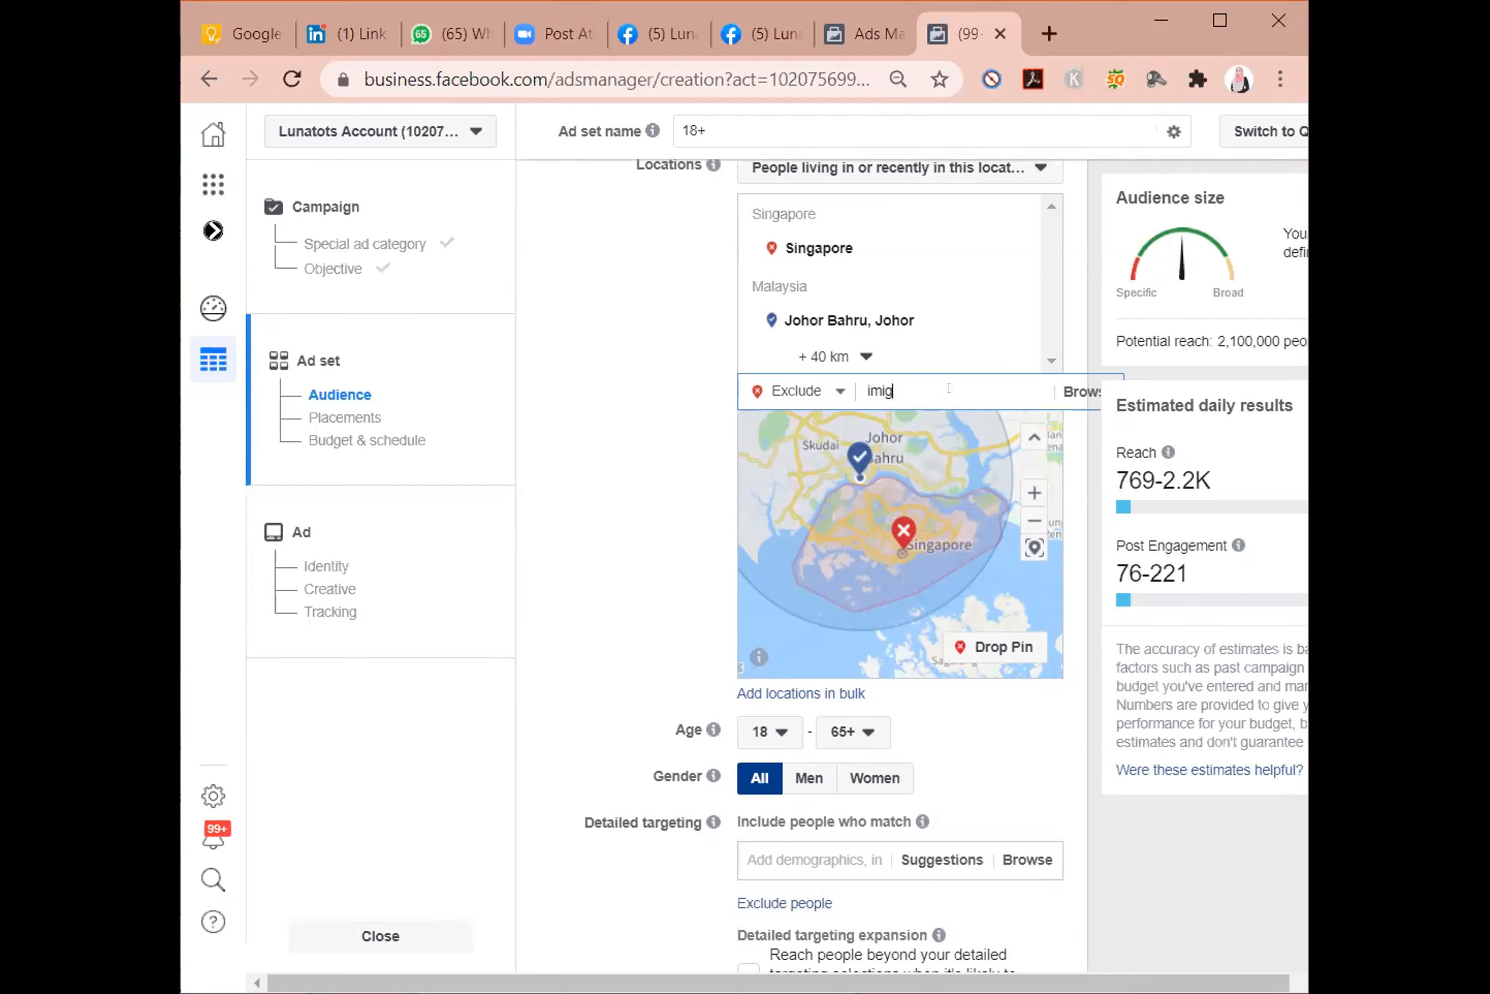
key(BackSpace)
key(BackSpace)
key(BackSpace)
key(BackSpace)
text(jabatan imi)
key(BackSpace)
key(BackSpace)
text(mi)
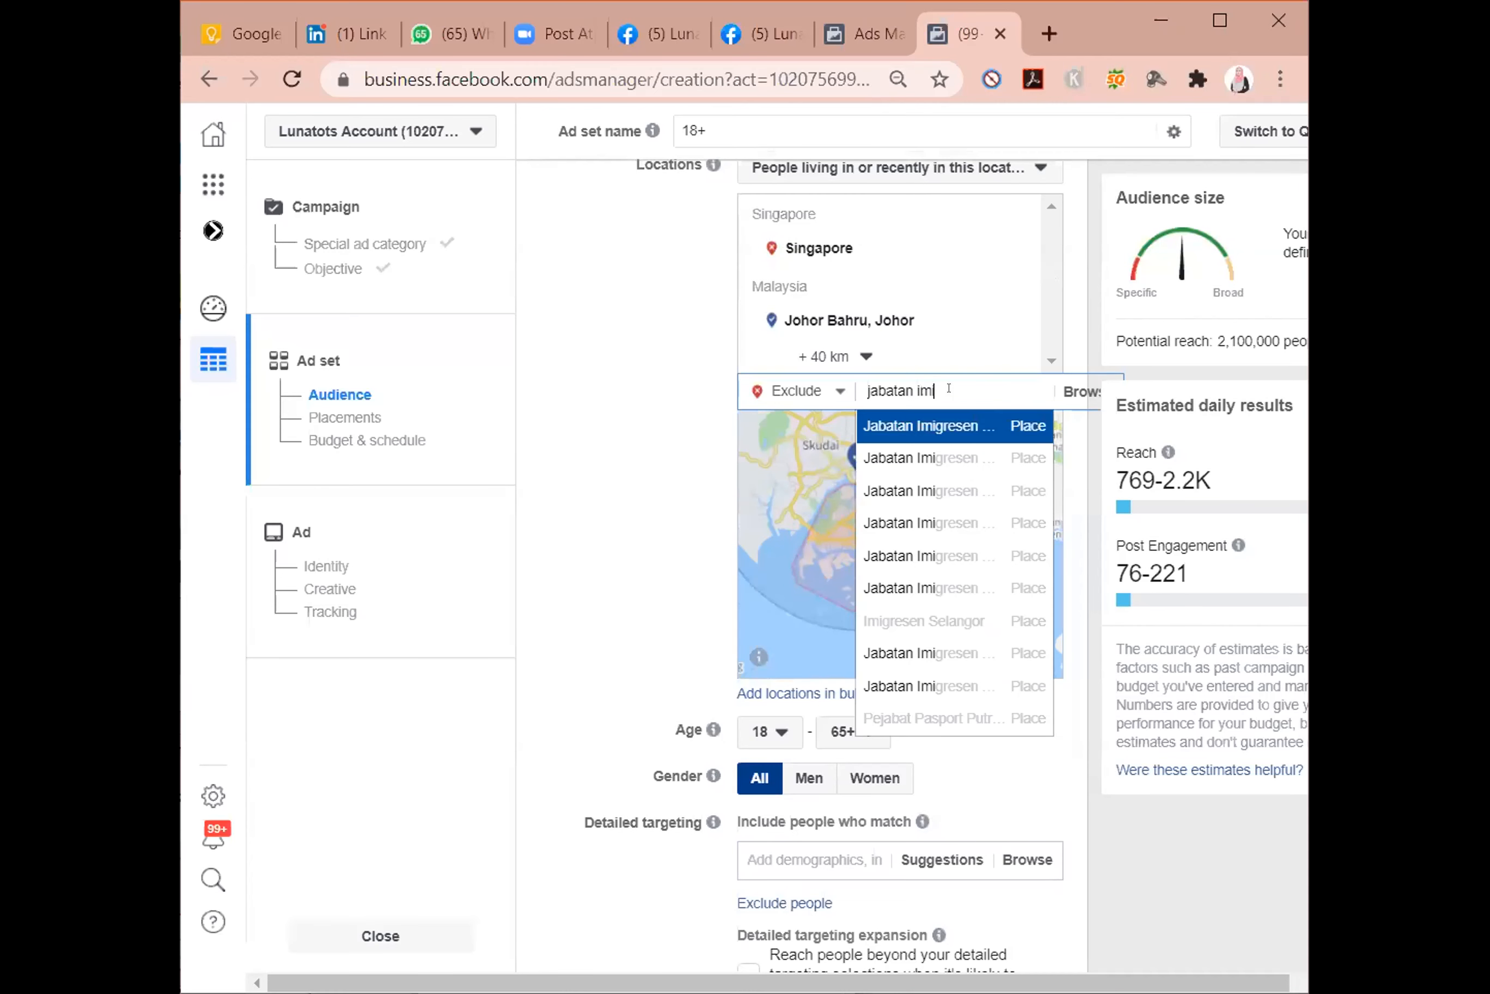
click(816, 388)
click(785, 425)
triple_click(943, 385)
click(937, 385)
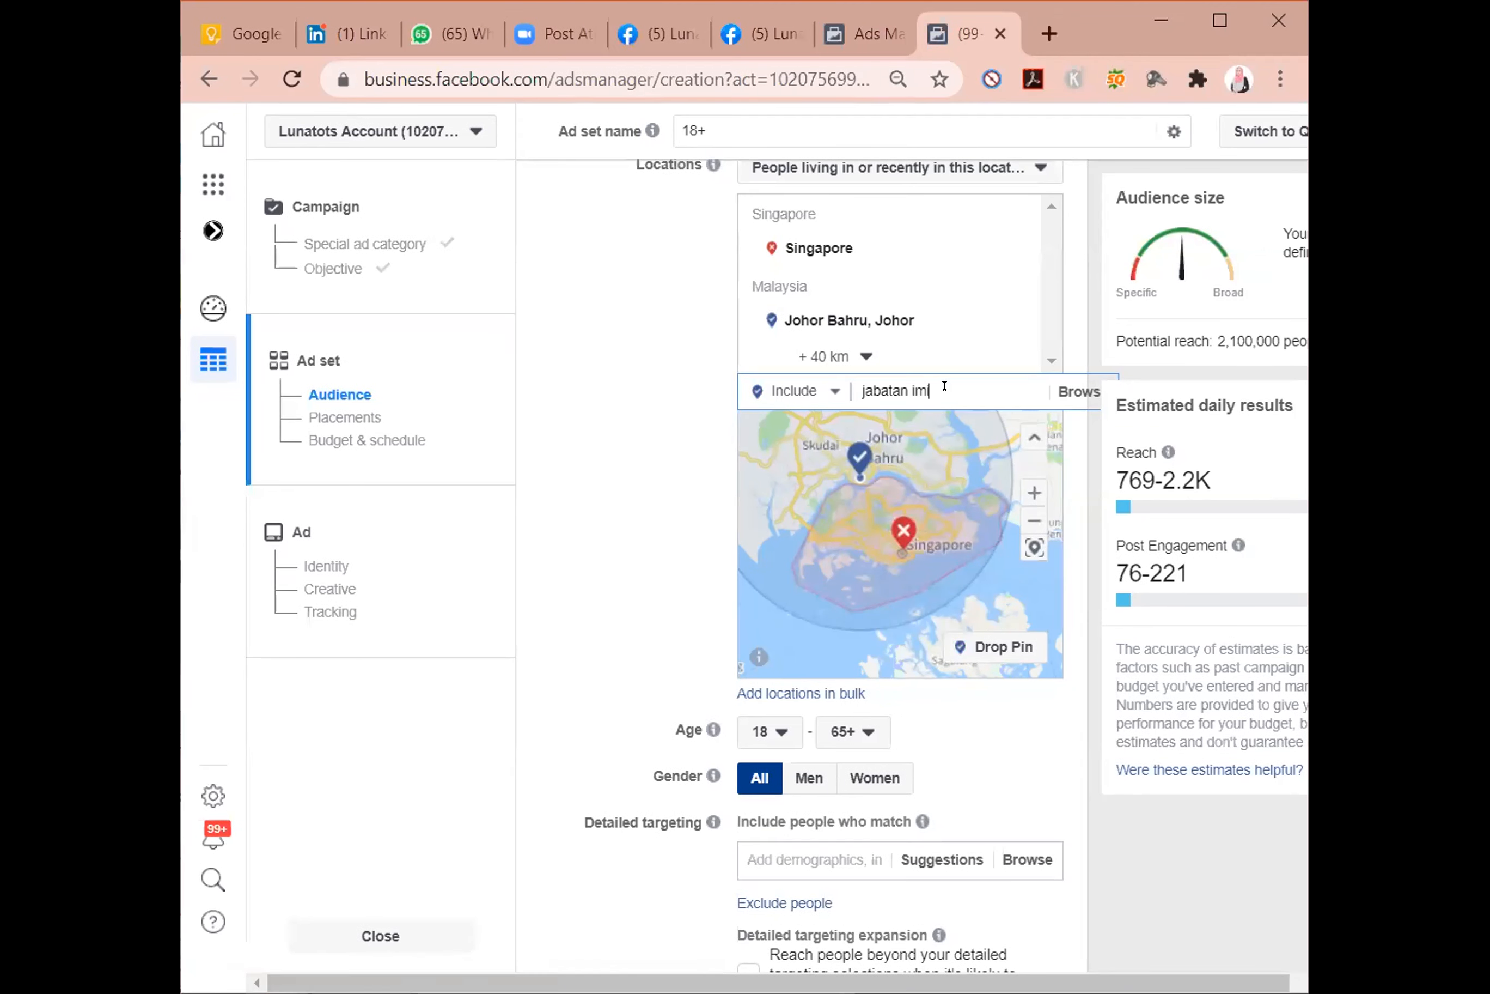
text(g)
key(BackSpace)
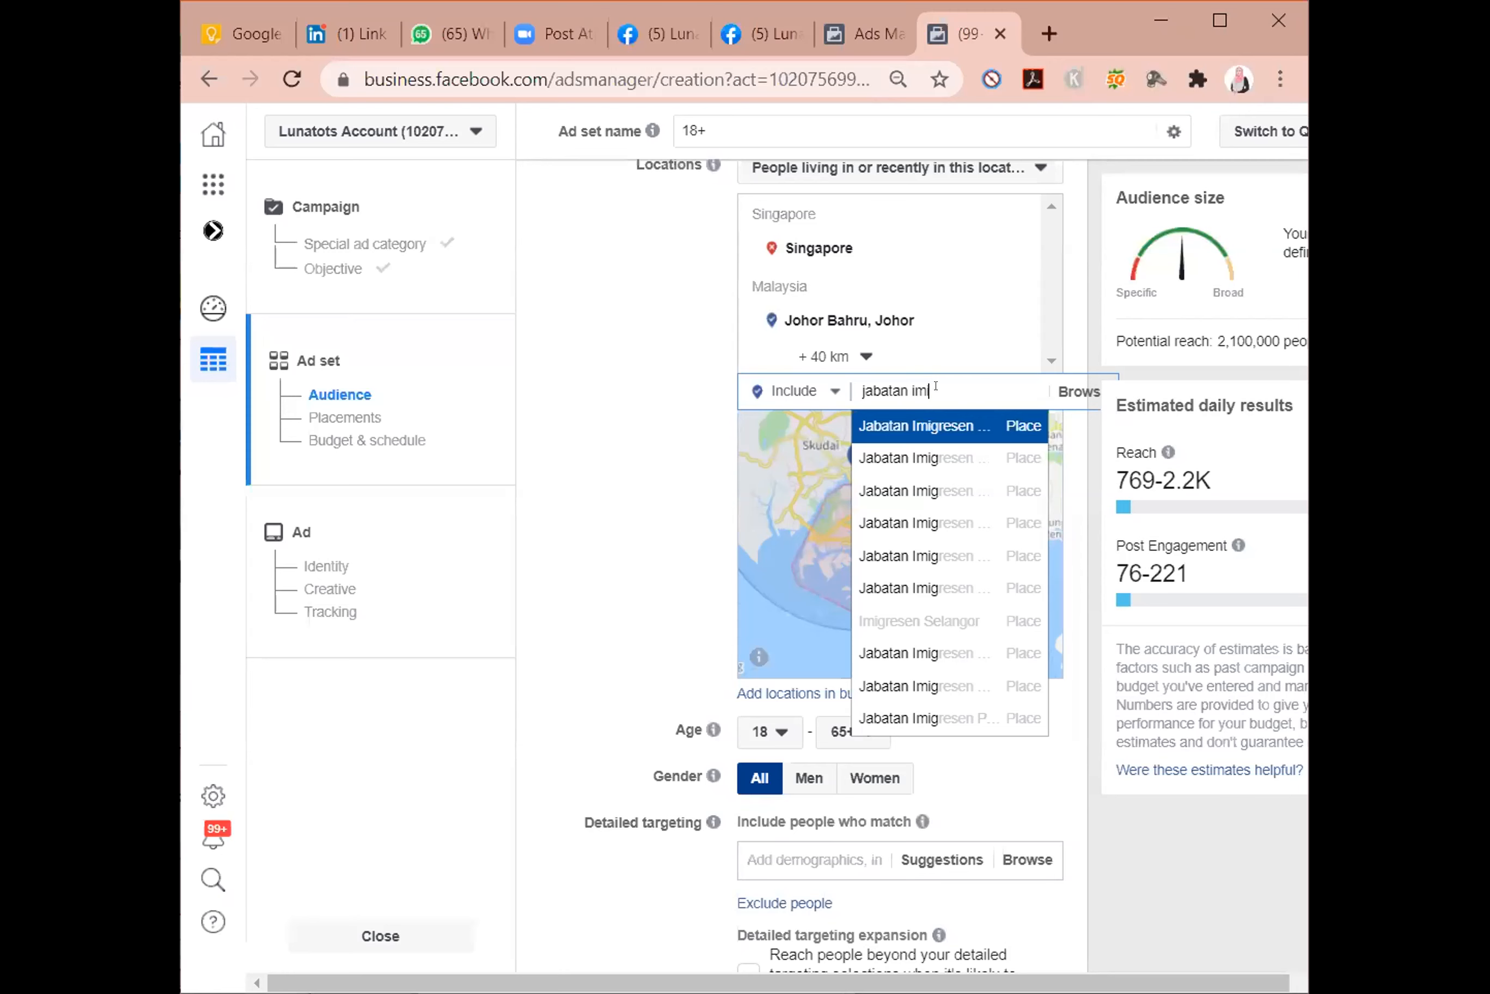
click(977, 424)
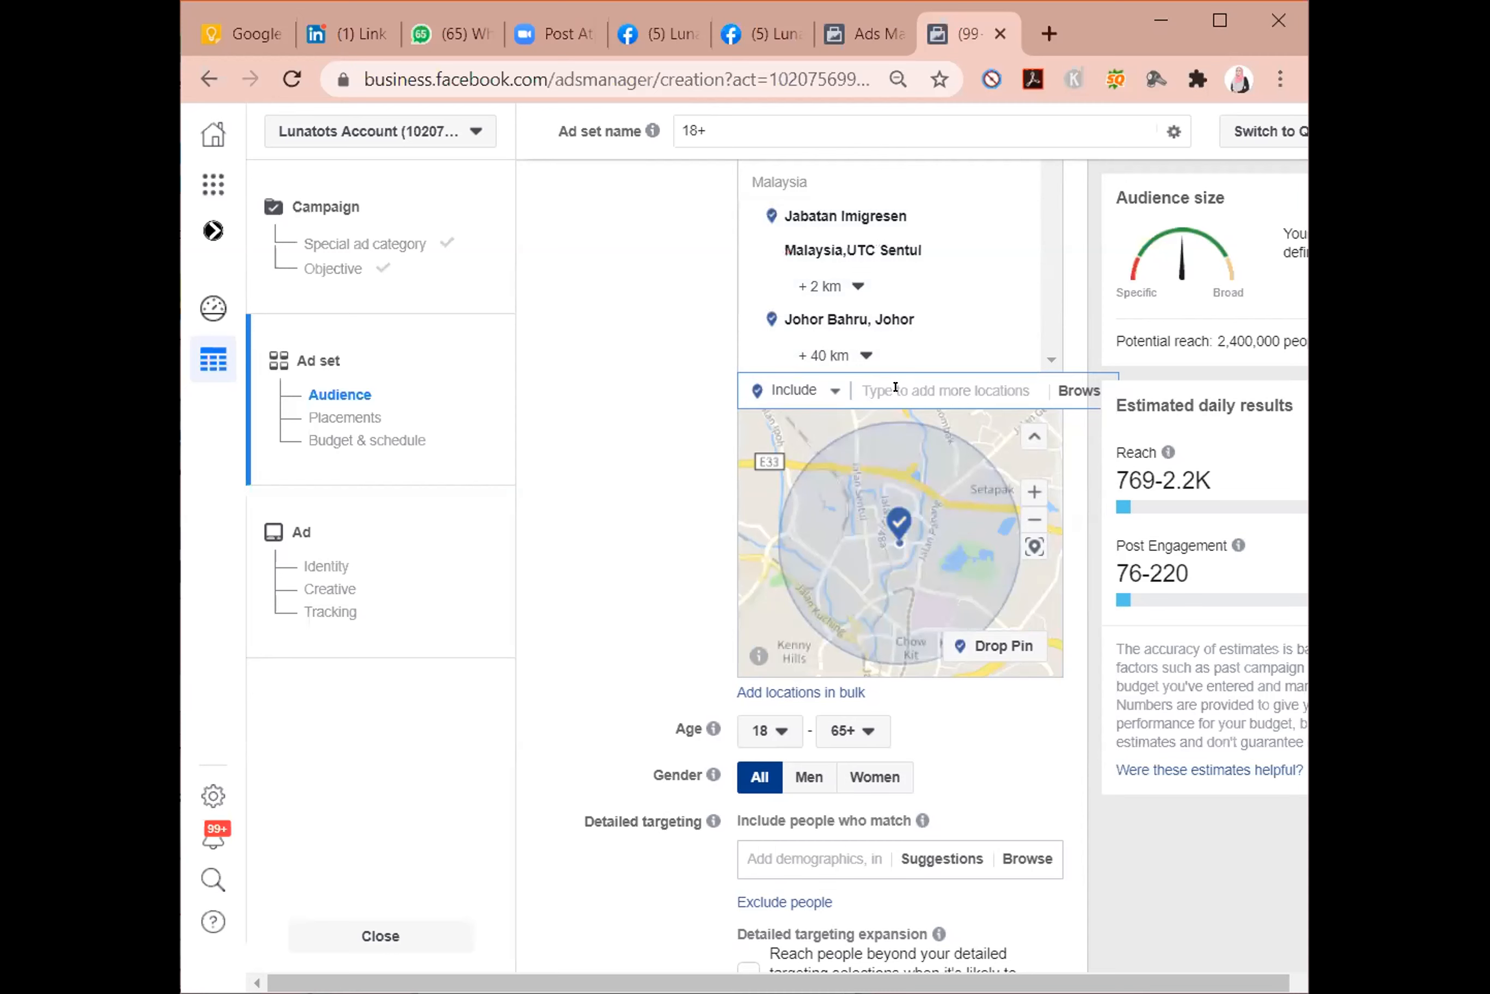
Include the place Hospital Putrajaya in the audience locations.
text(hospital putrajaya)
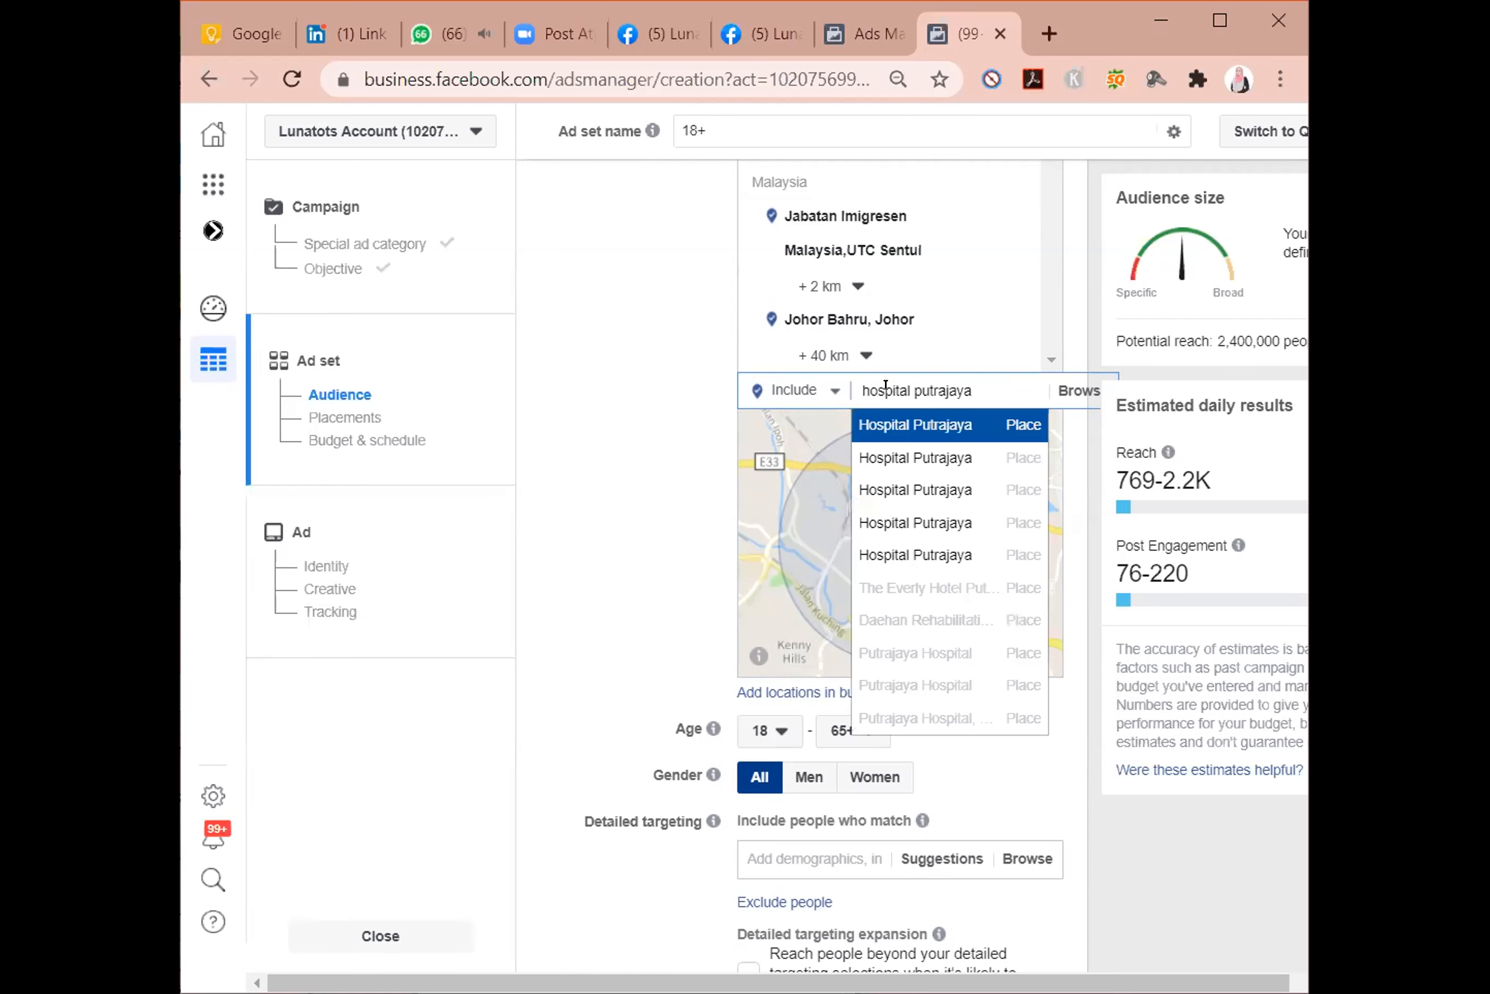
key(Return)
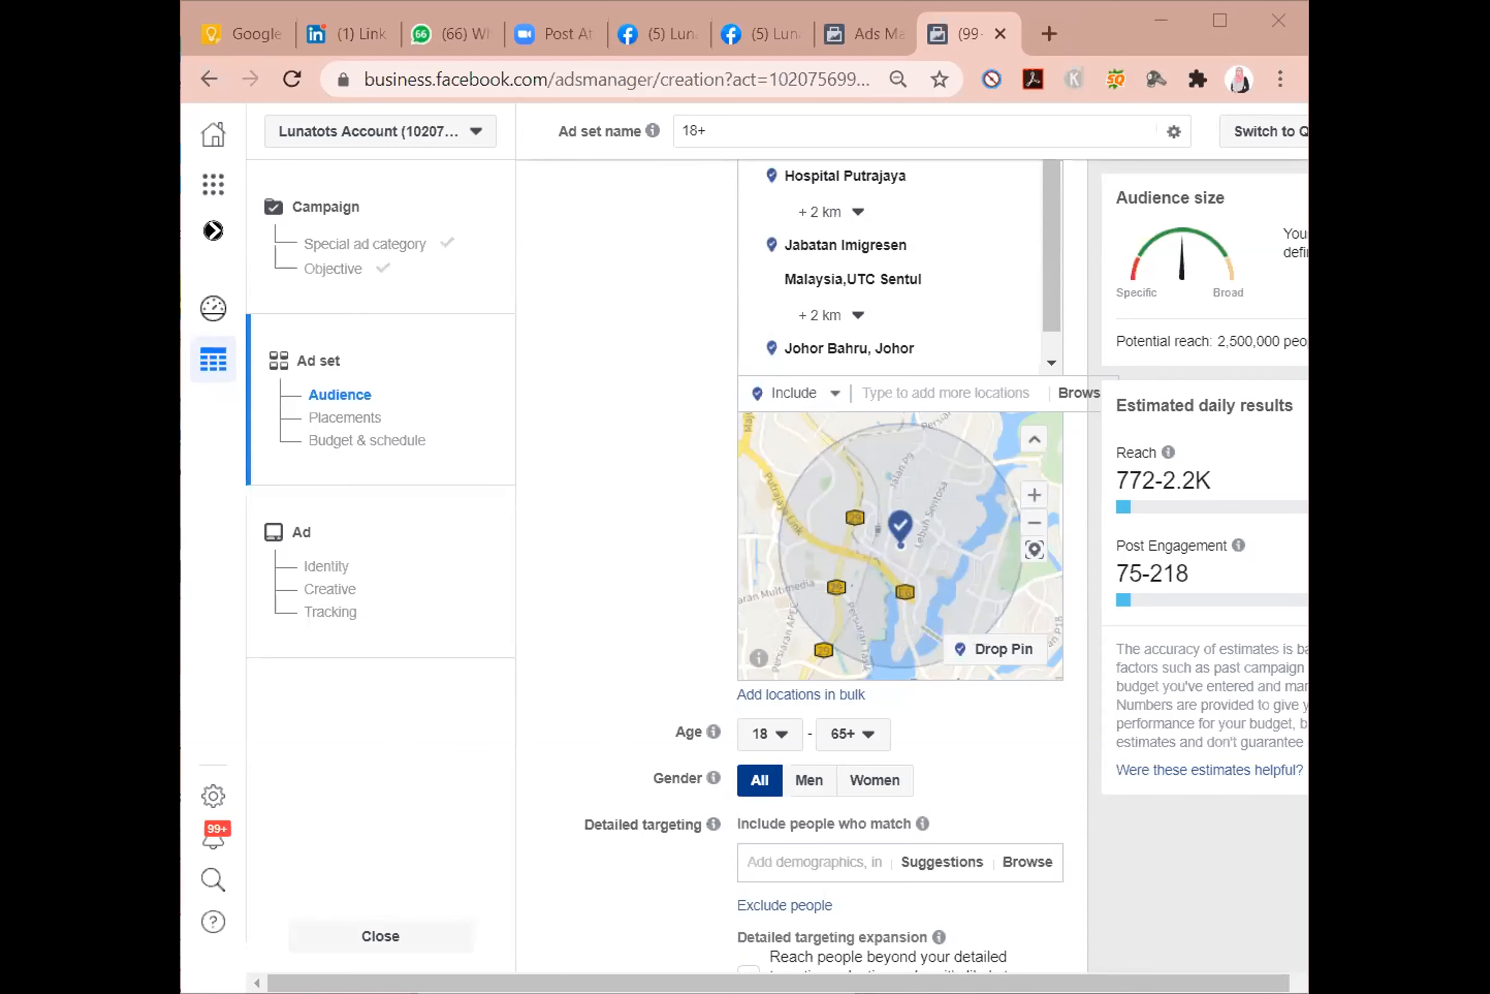
Search for "bukit beruang" and include the city Kampong Bukit Beruang, Melaka in the audience locations.
click(897, 392)
text(bukit beruang)
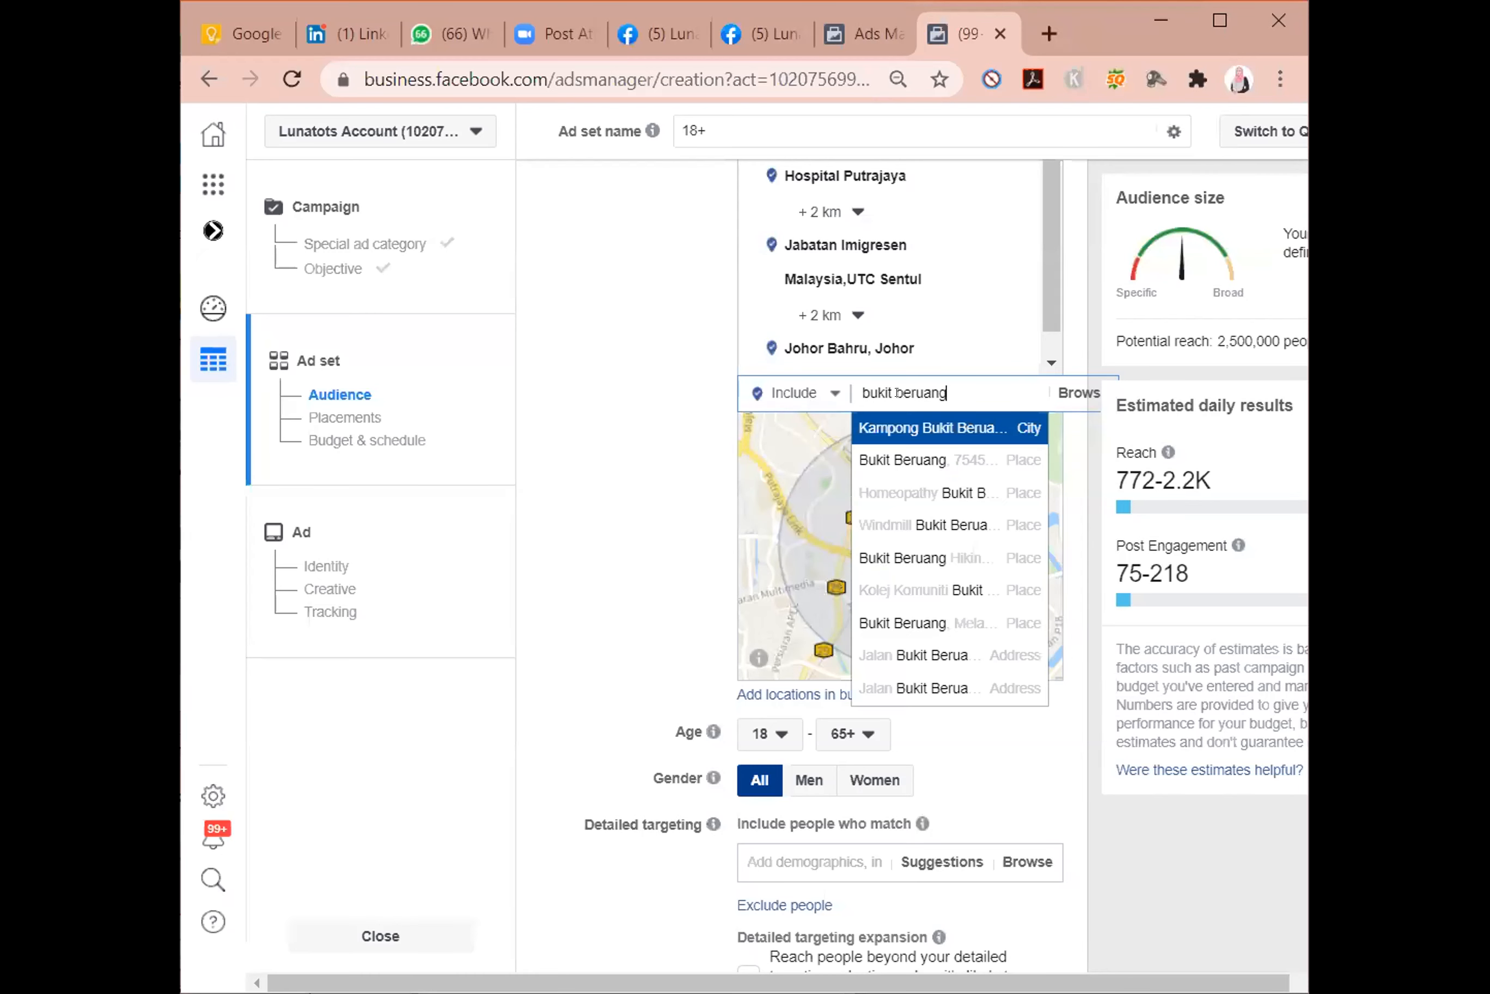
key(Return)
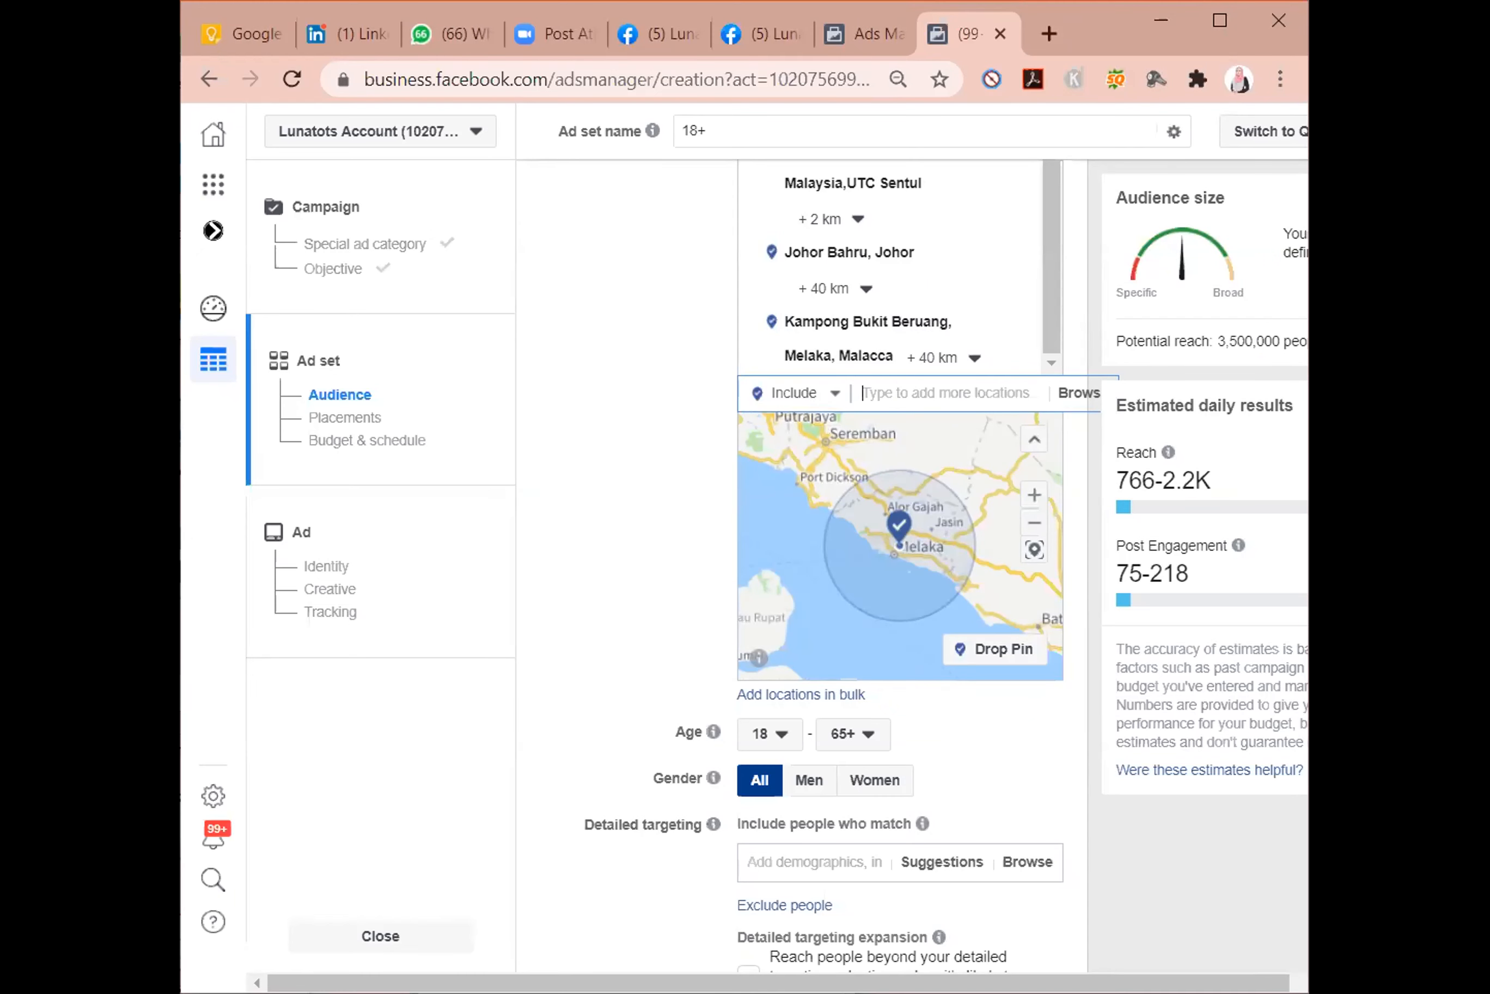
mouse_move(1016, 329)
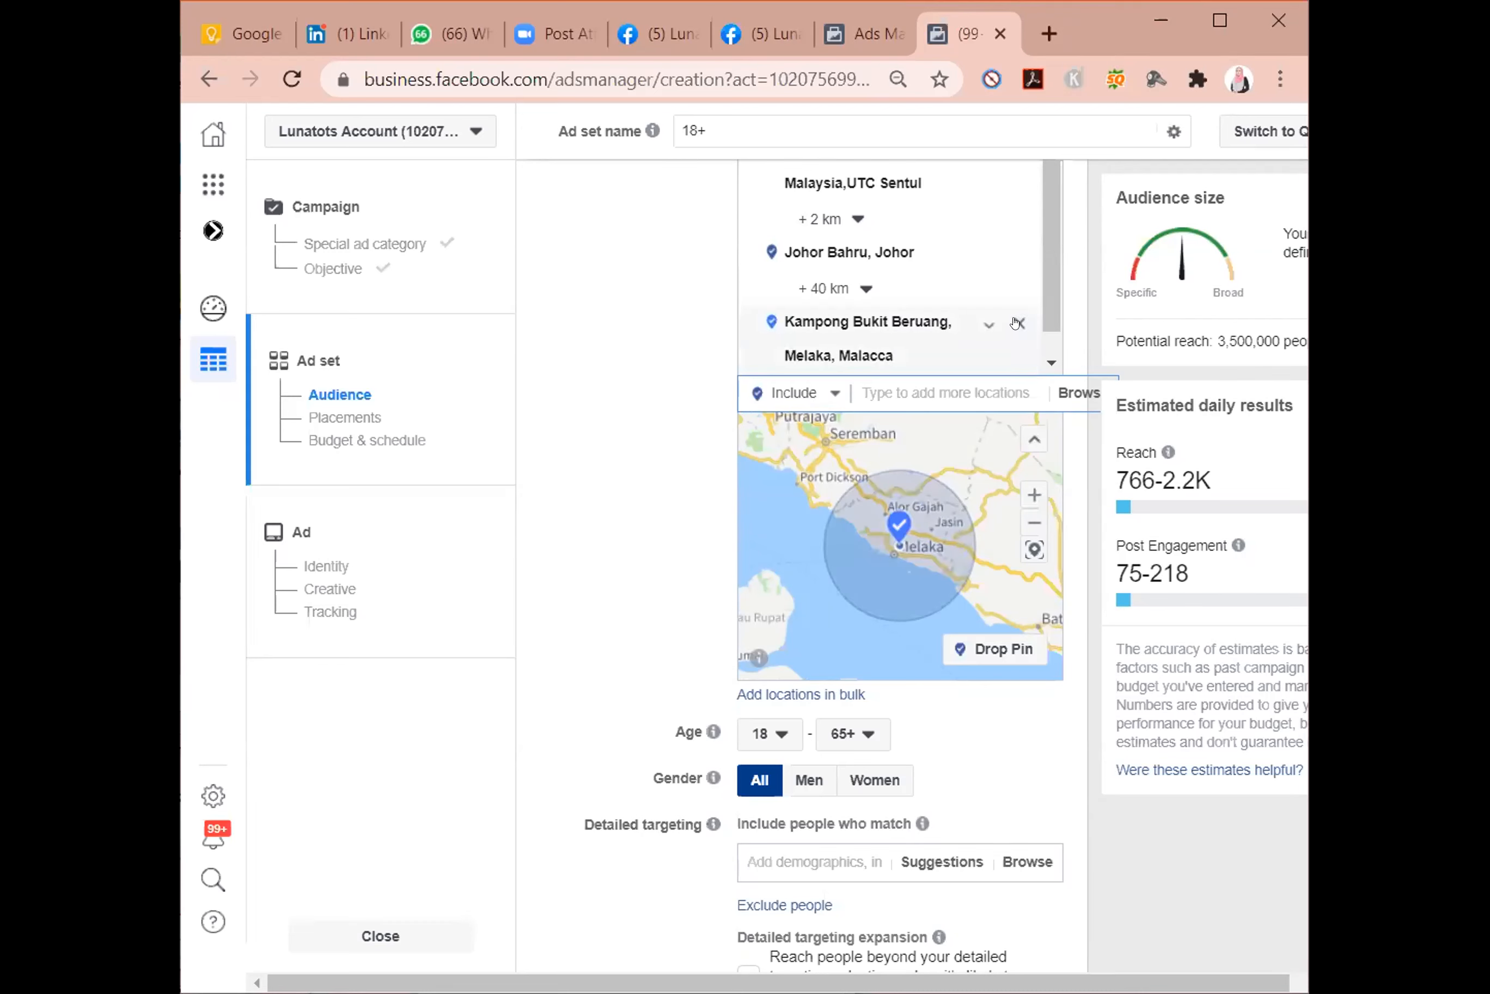
mouse_move(1016, 255)
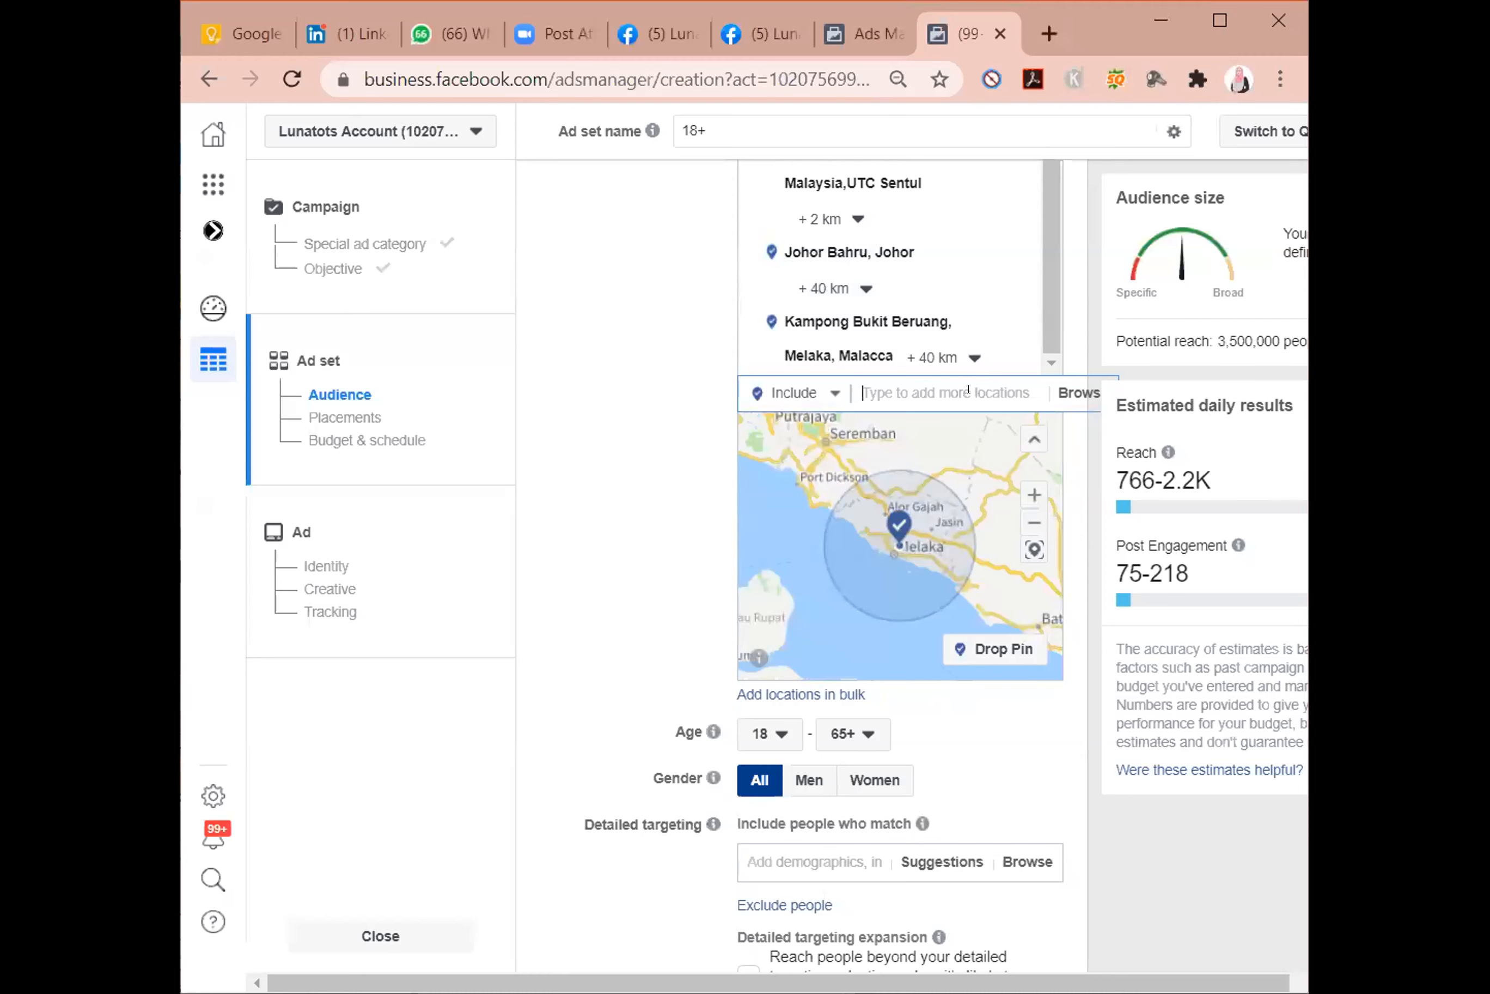
Include the whole county of Kuala Lumpur in the audience locations.
text(kual)
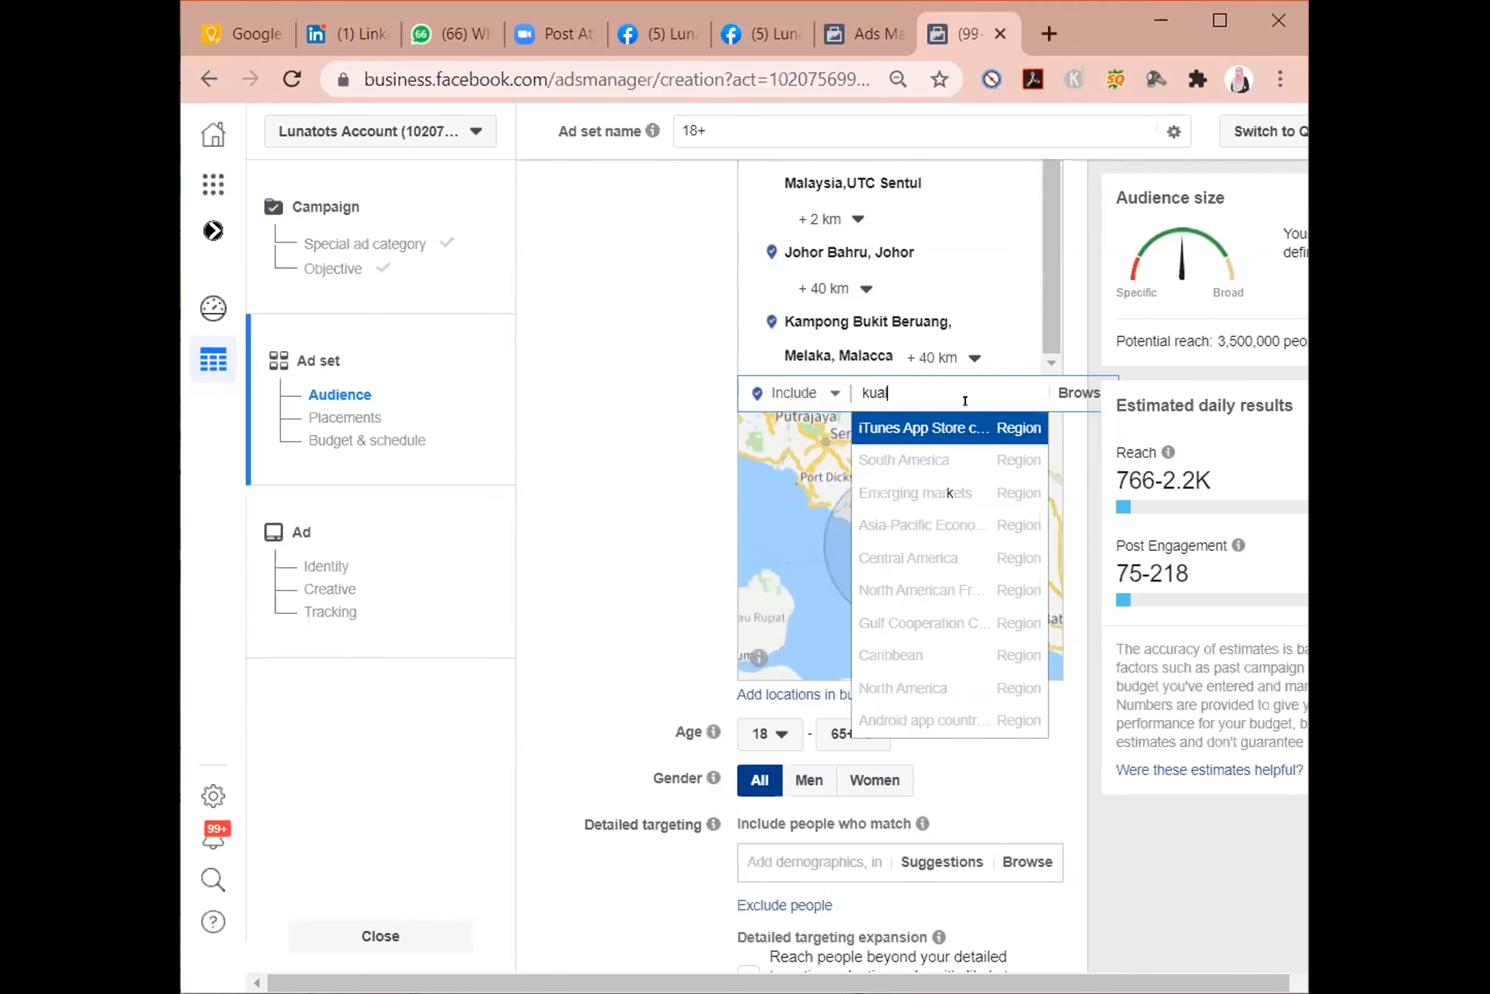
text(a lumpur)
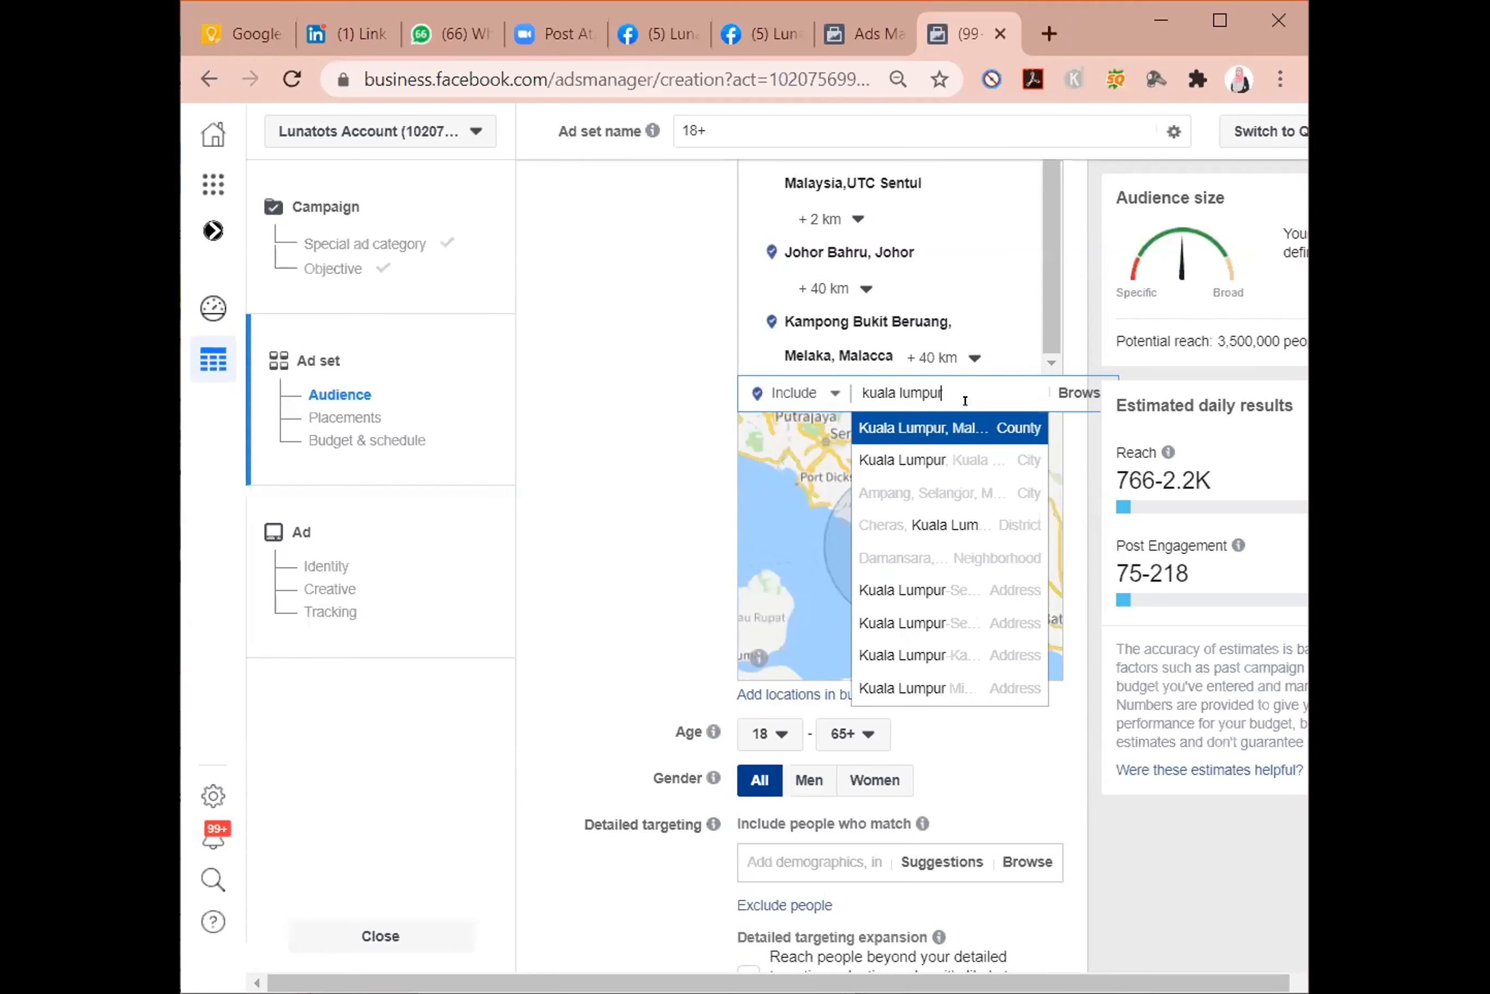
key(Return)
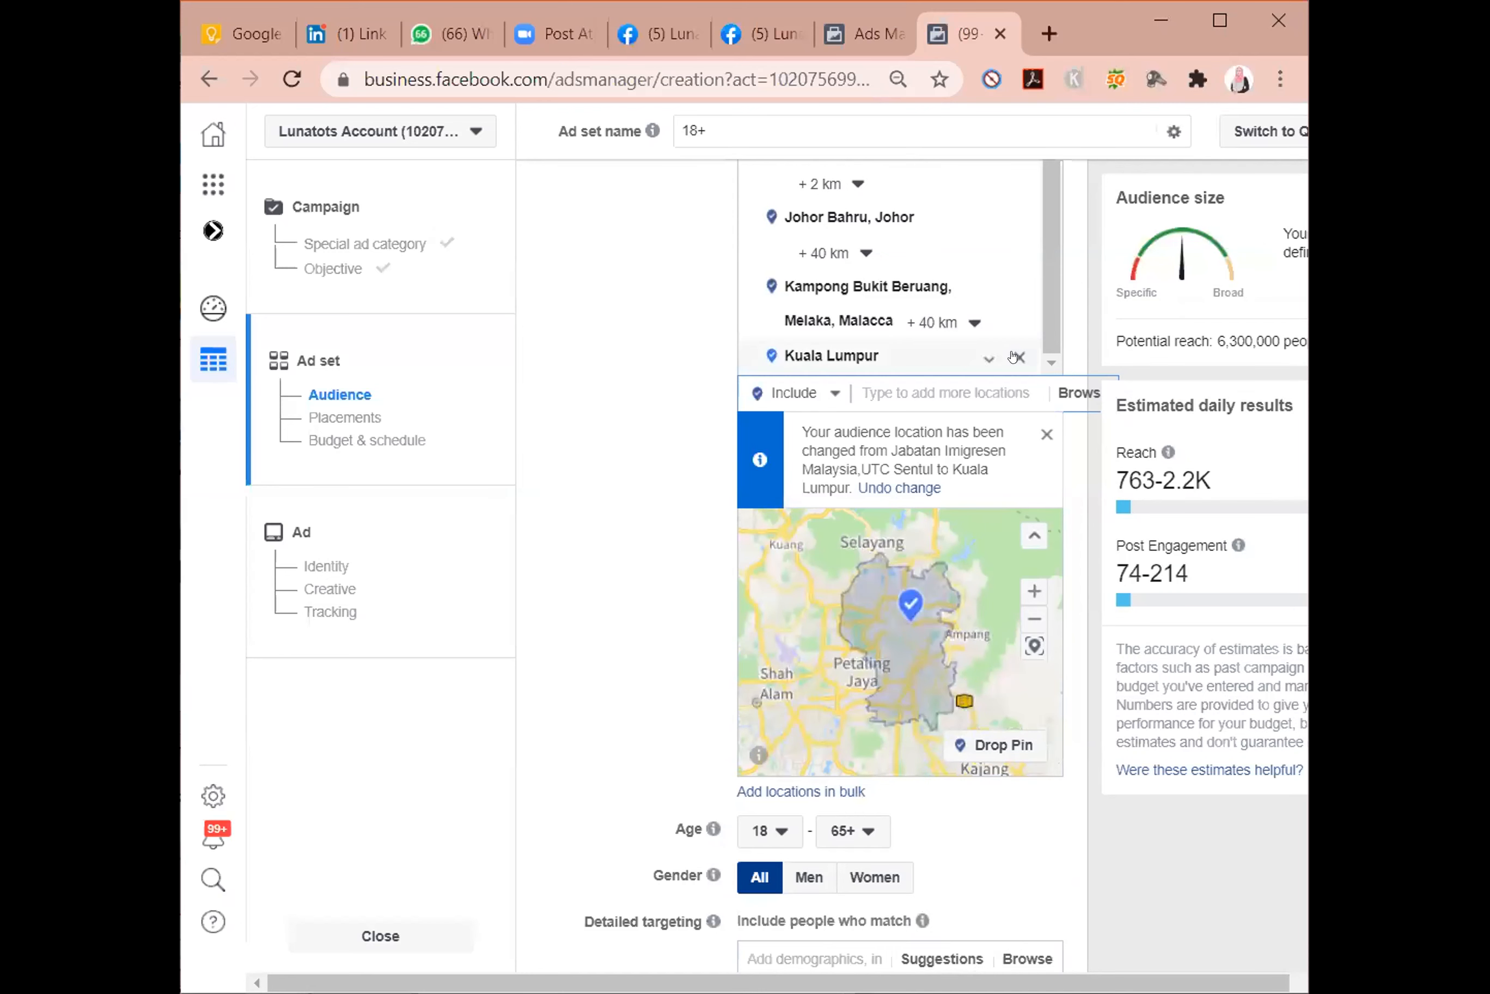
Remove Kuala Lumpur, Kampong Bukit Beruang, Johor Bahru and the excluded Singapore from the audience locations.
click(1017, 357)
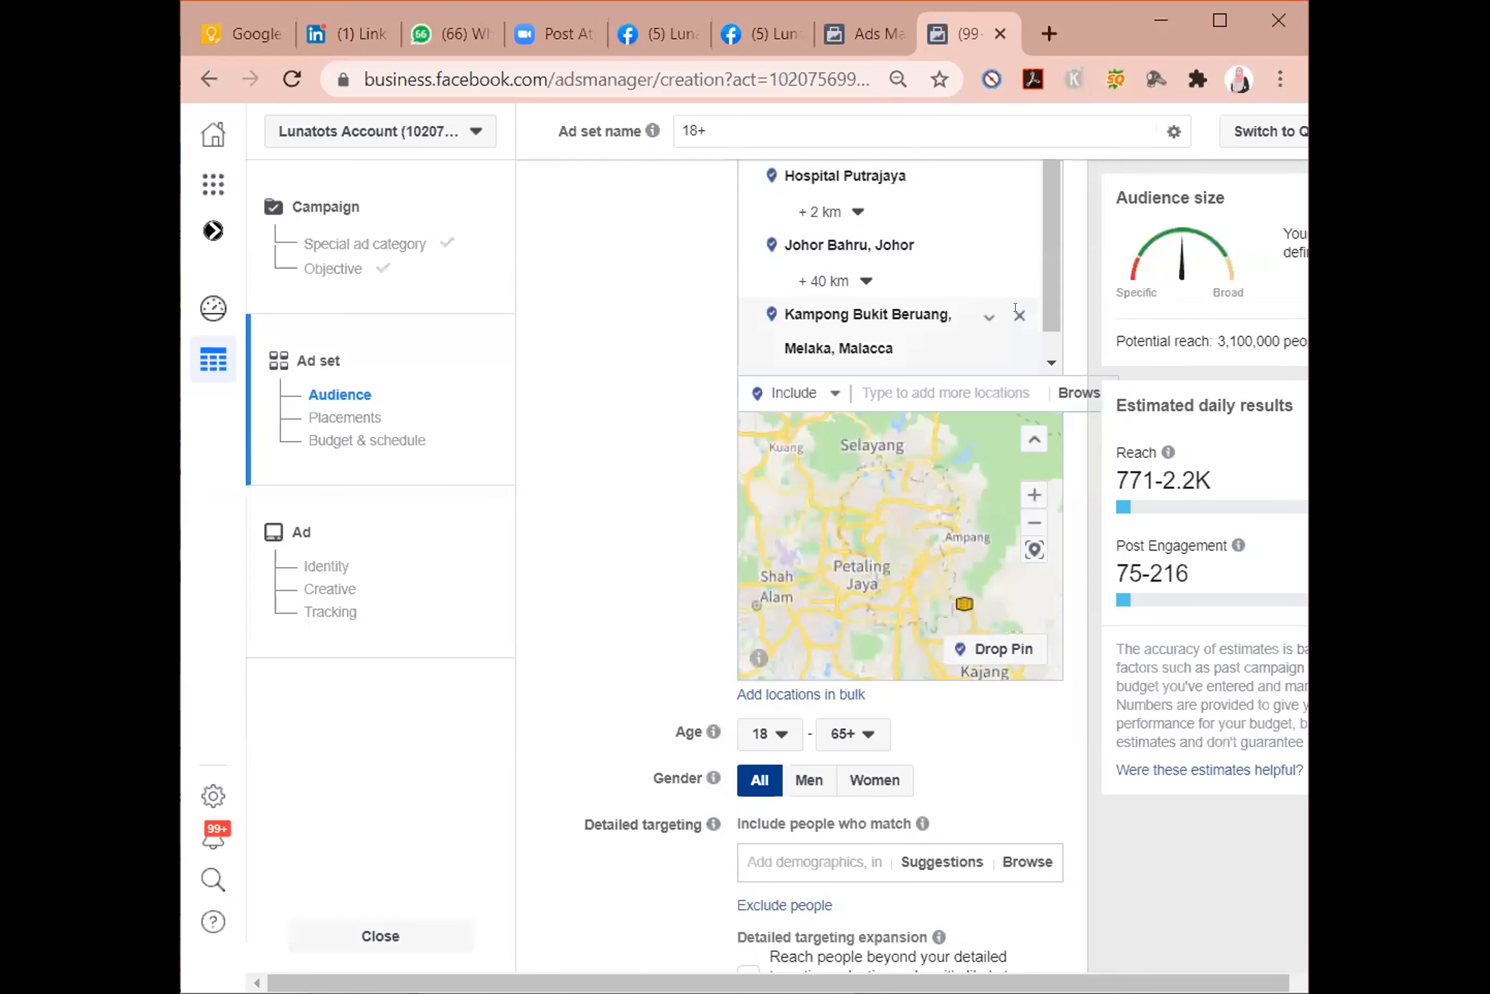
click(1019, 315)
click(1019, 245)
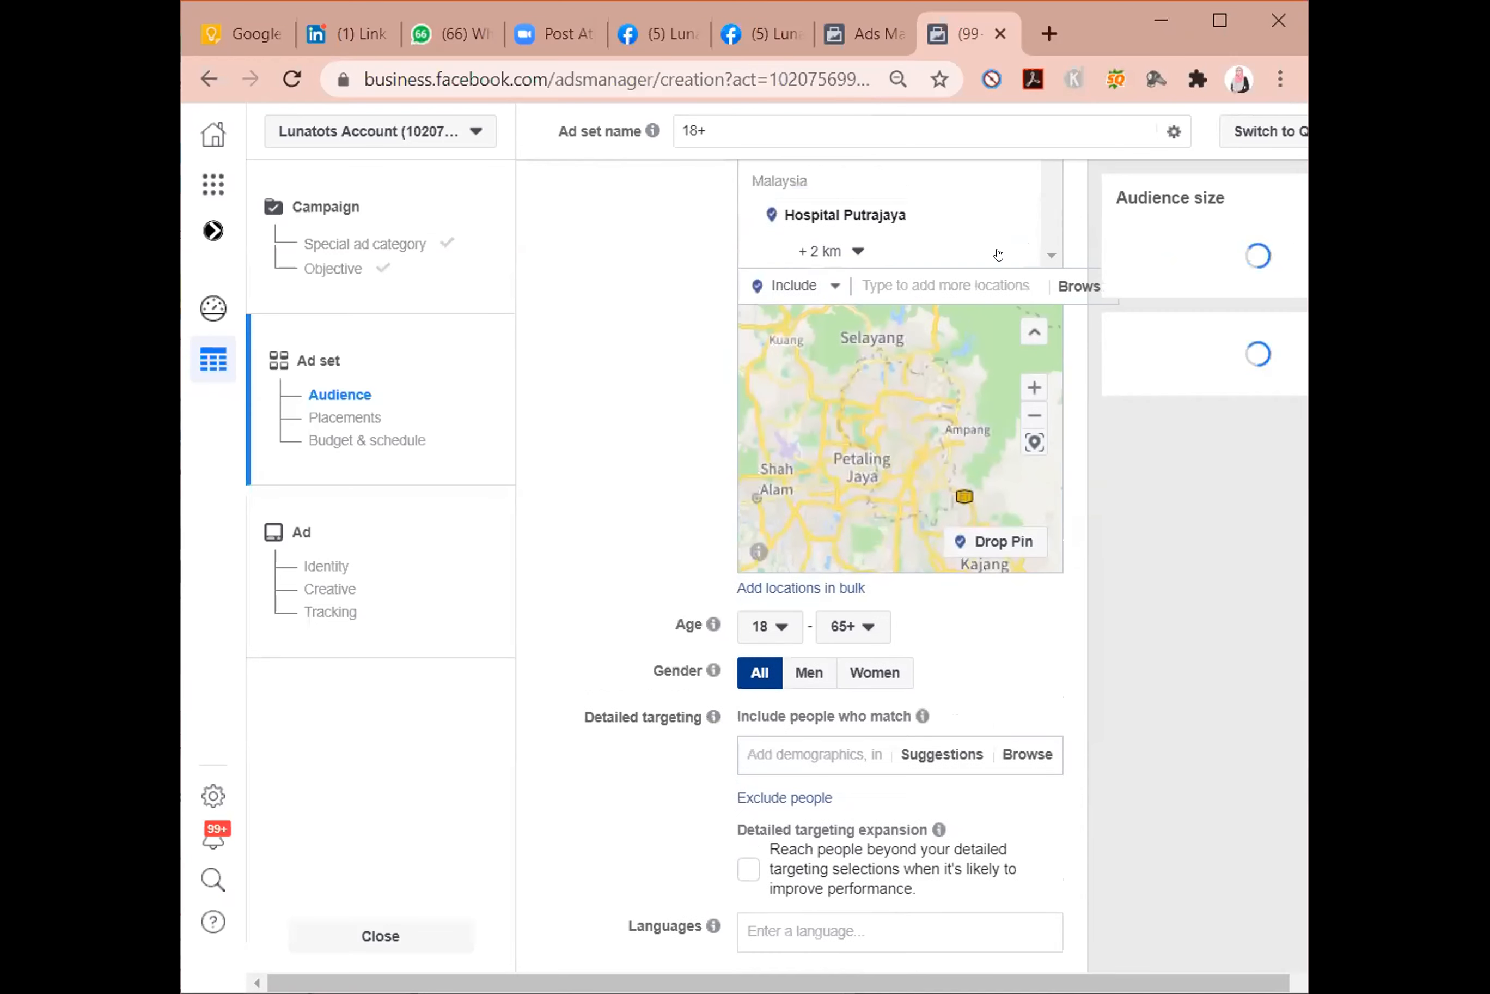
scroll(998, 254, up, 3)
click(1018, 360)
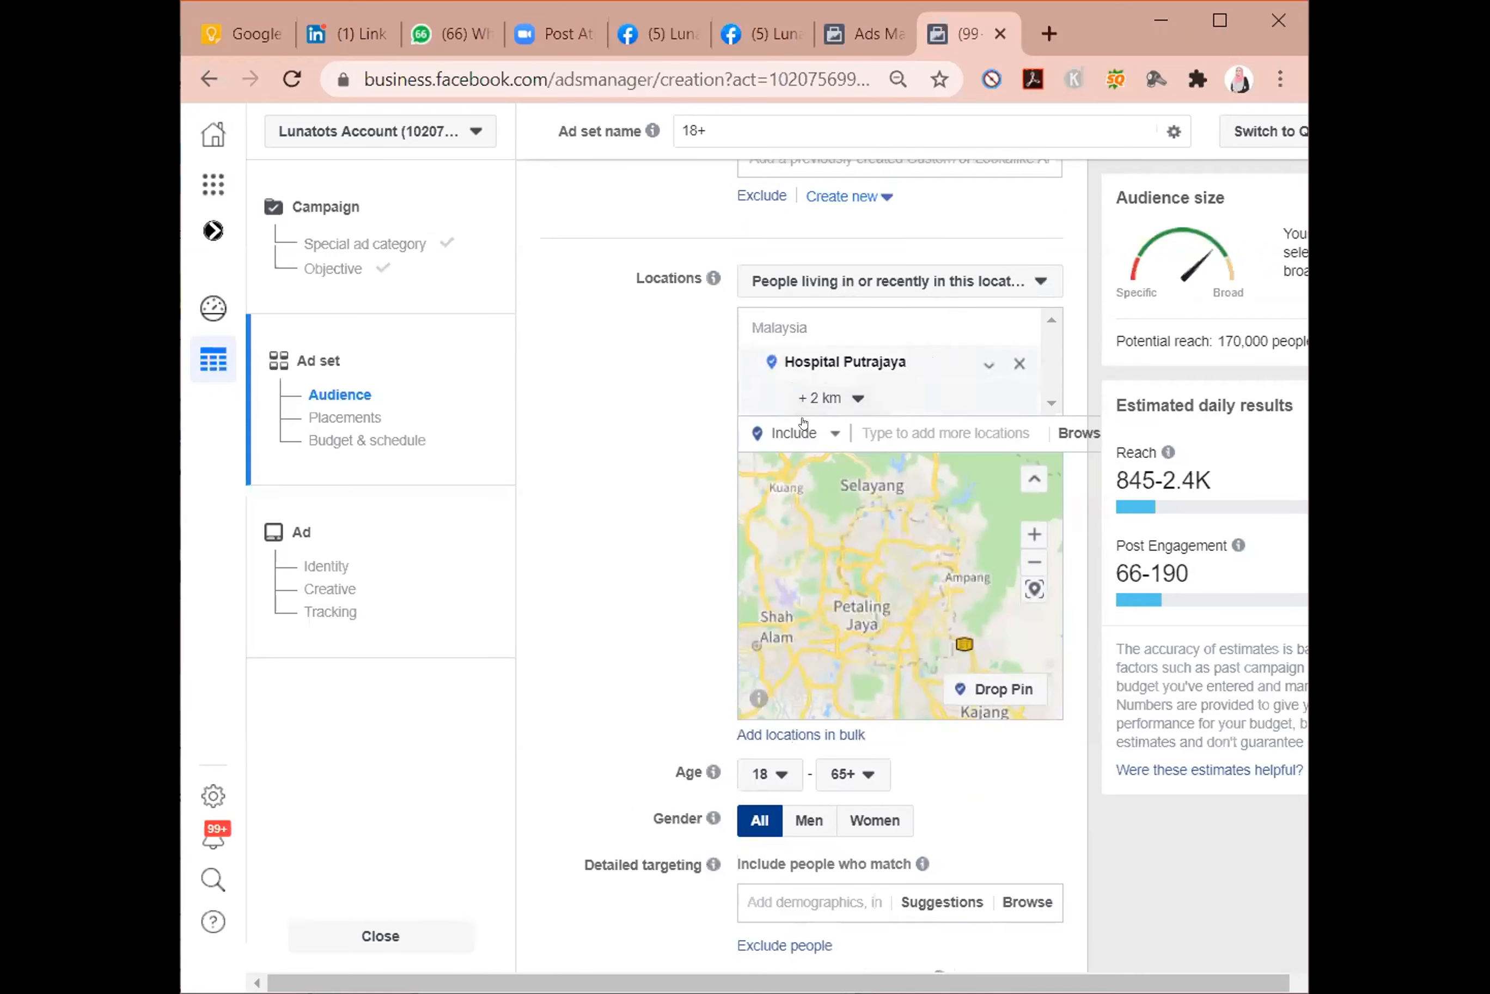
Include the place Hospital selayang in the audience locations.
click(896, 427)
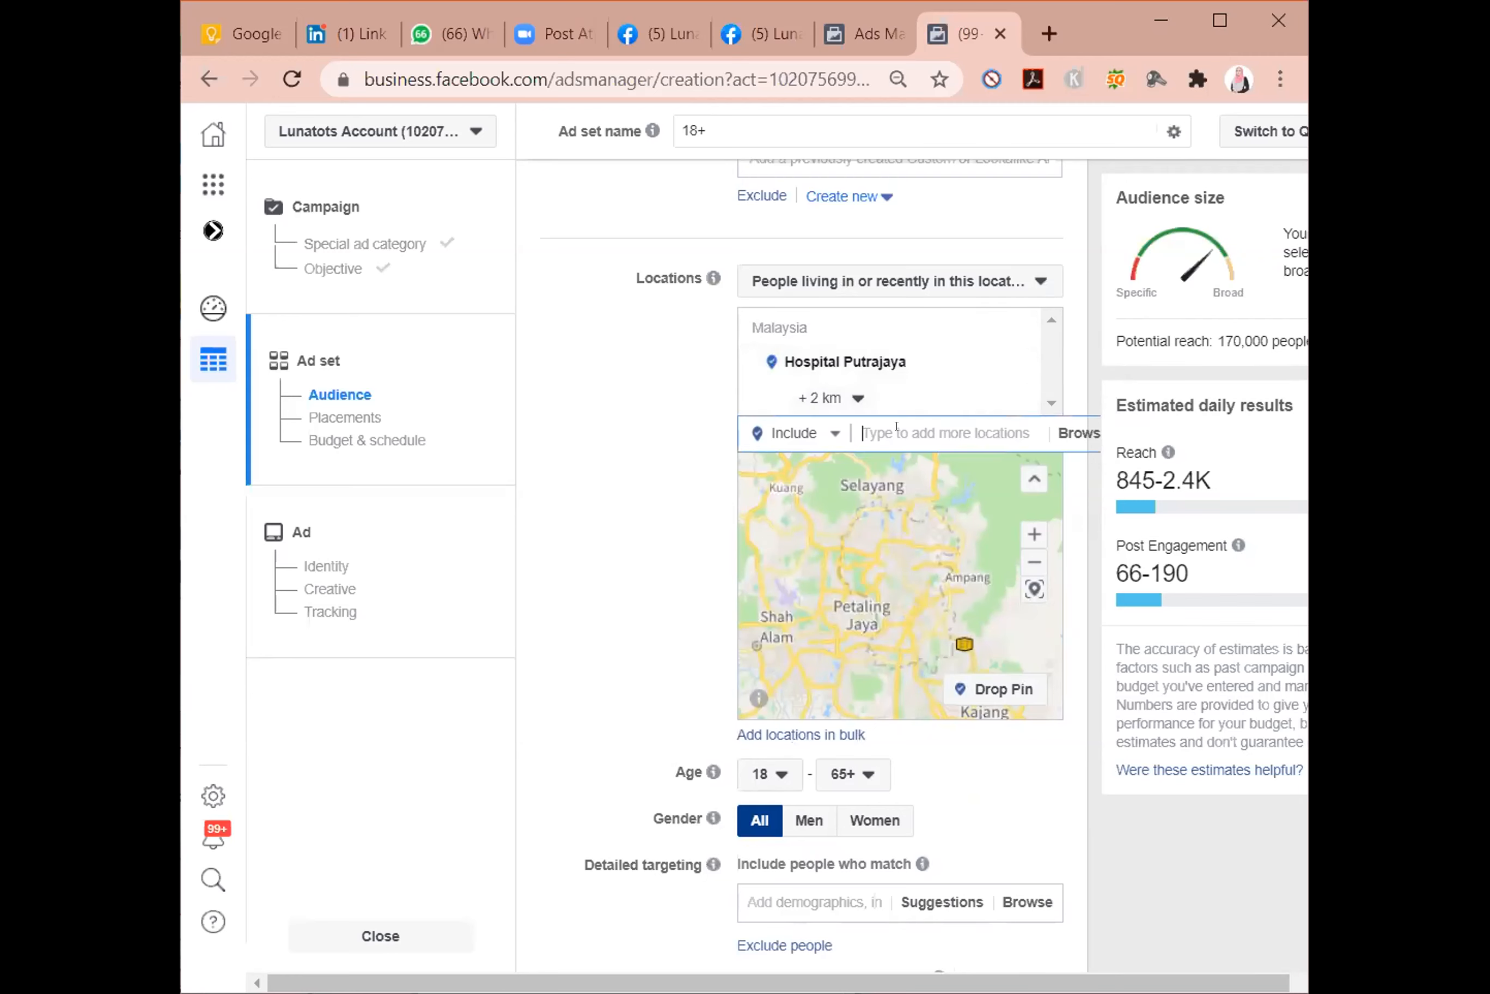
text(hospital selayang)
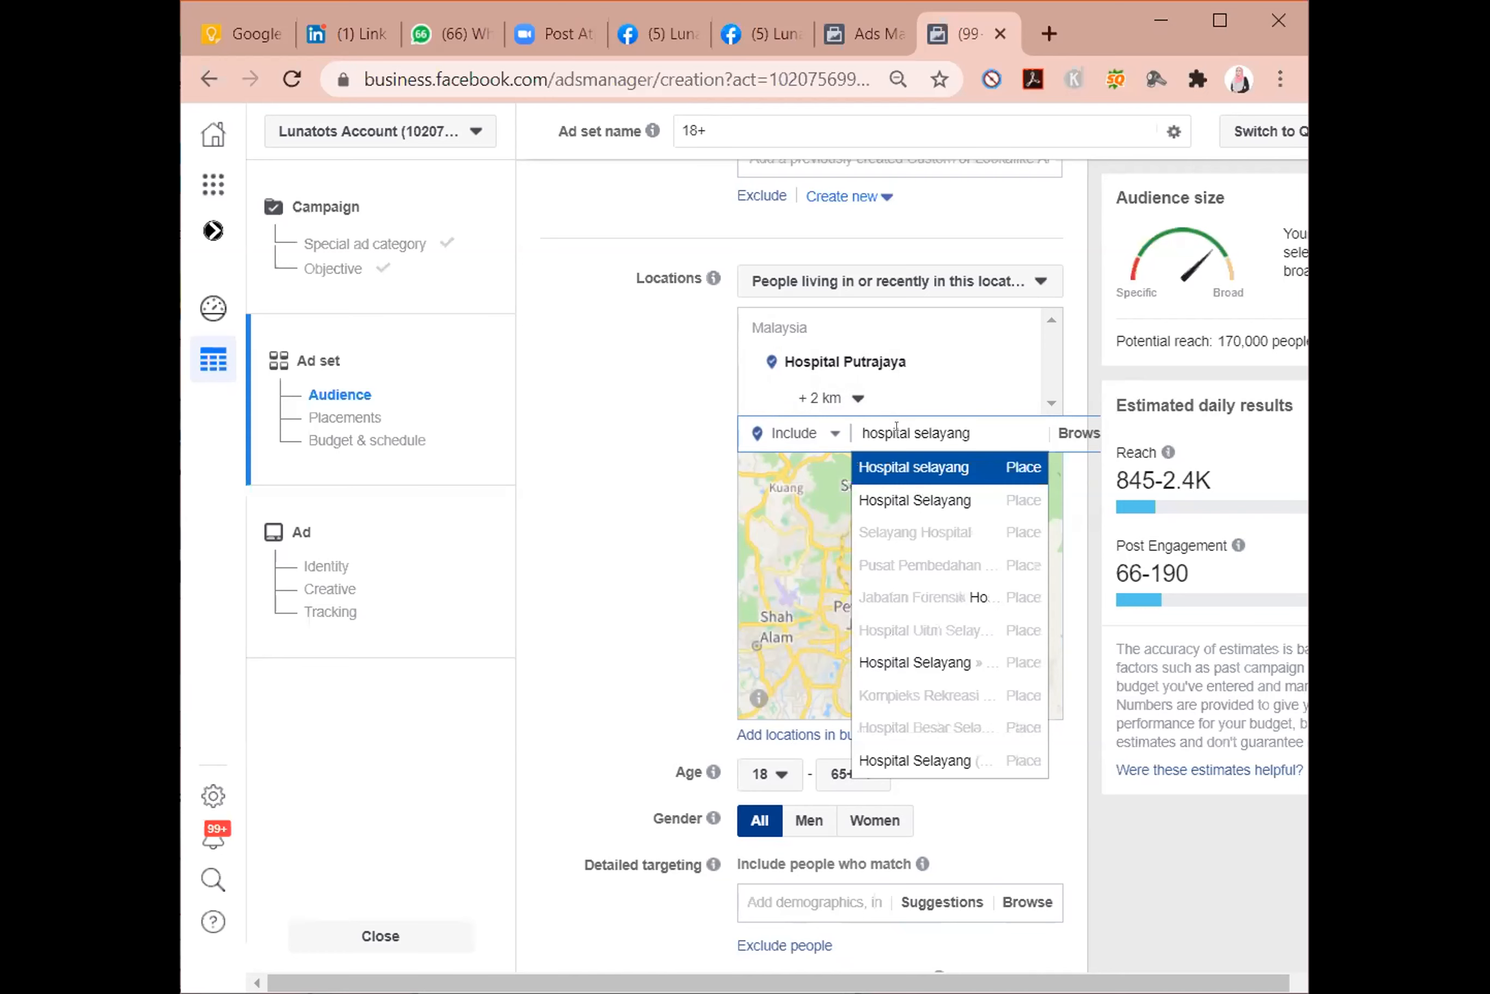
key(Return)
Include Andorra Women & Children Hospital in the audience locations, and remove it again.
text(and)
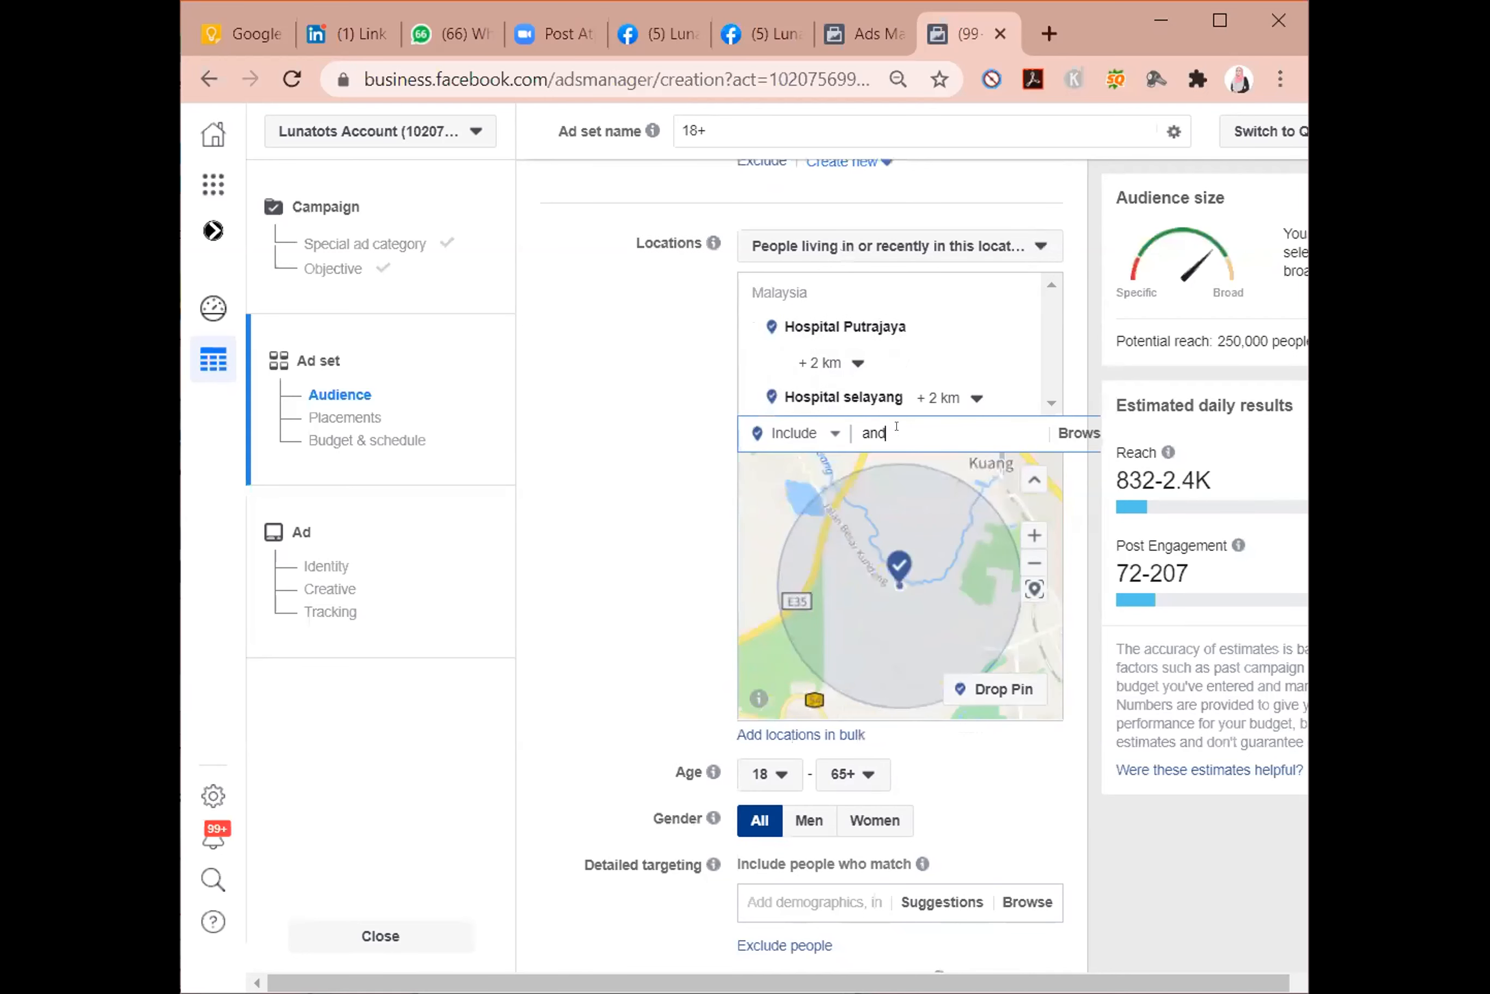
text(orra)
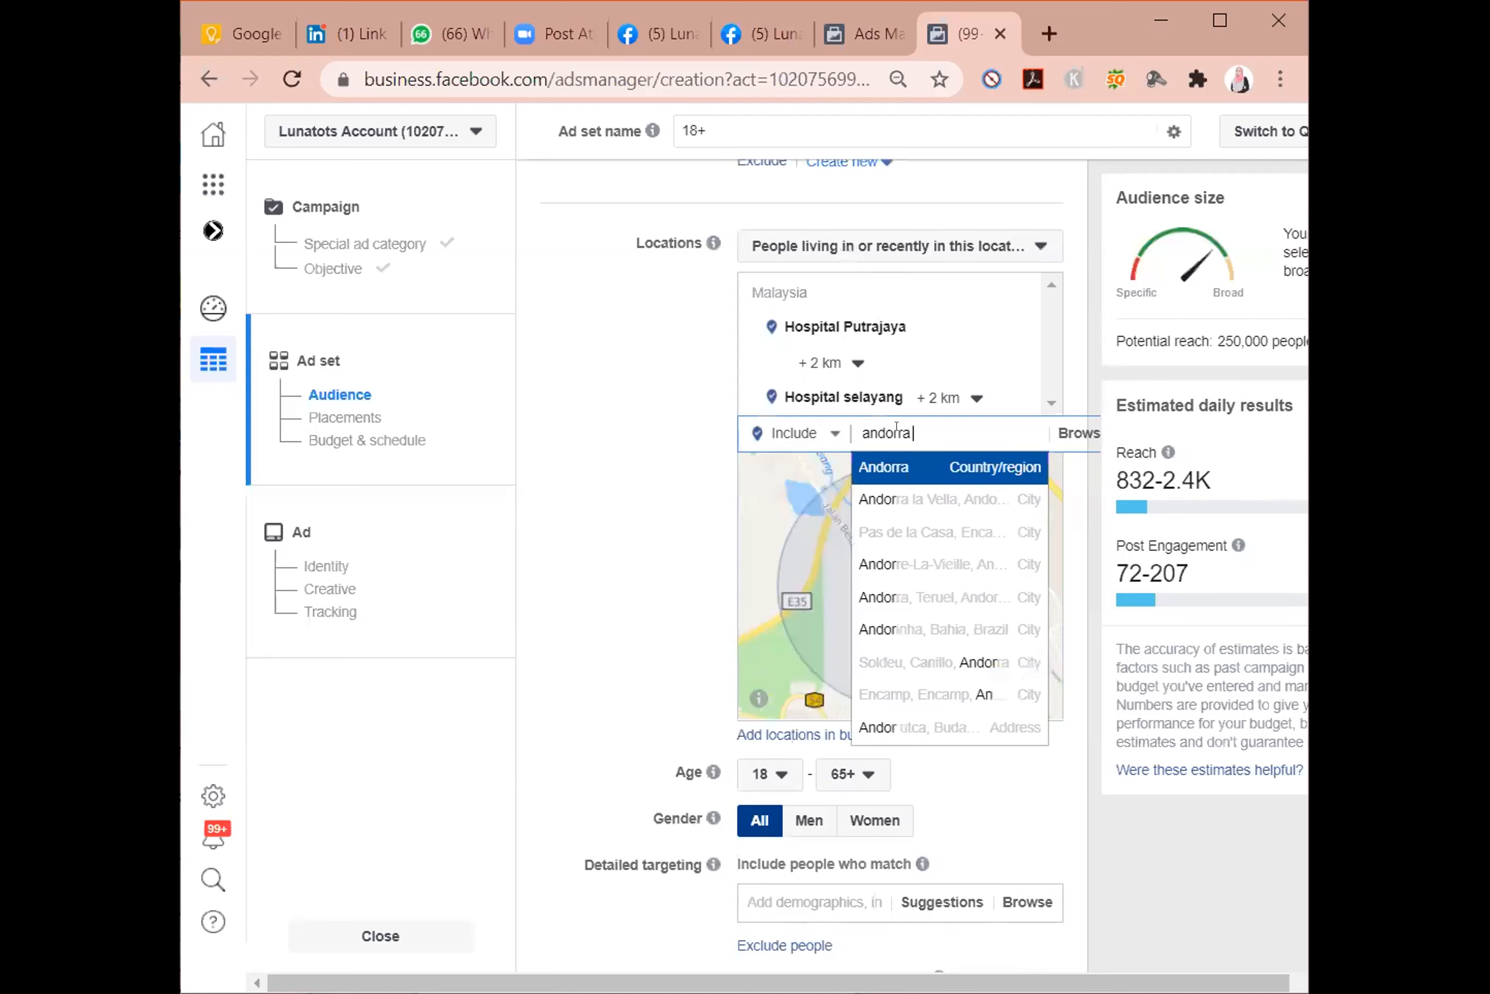
text( h)
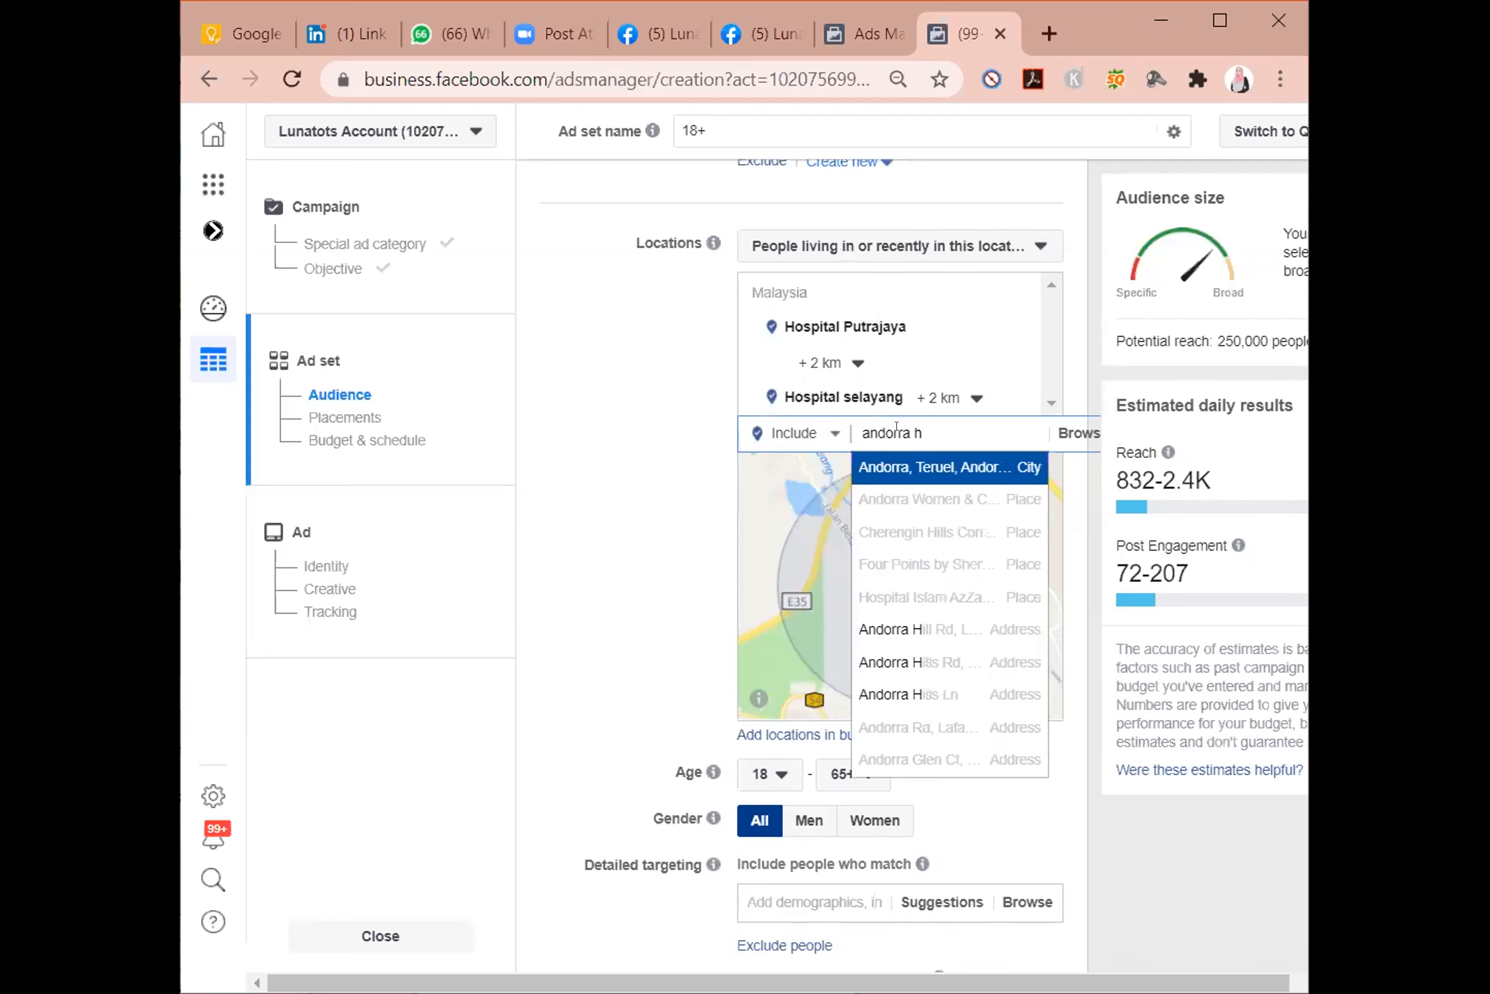
key(Down)
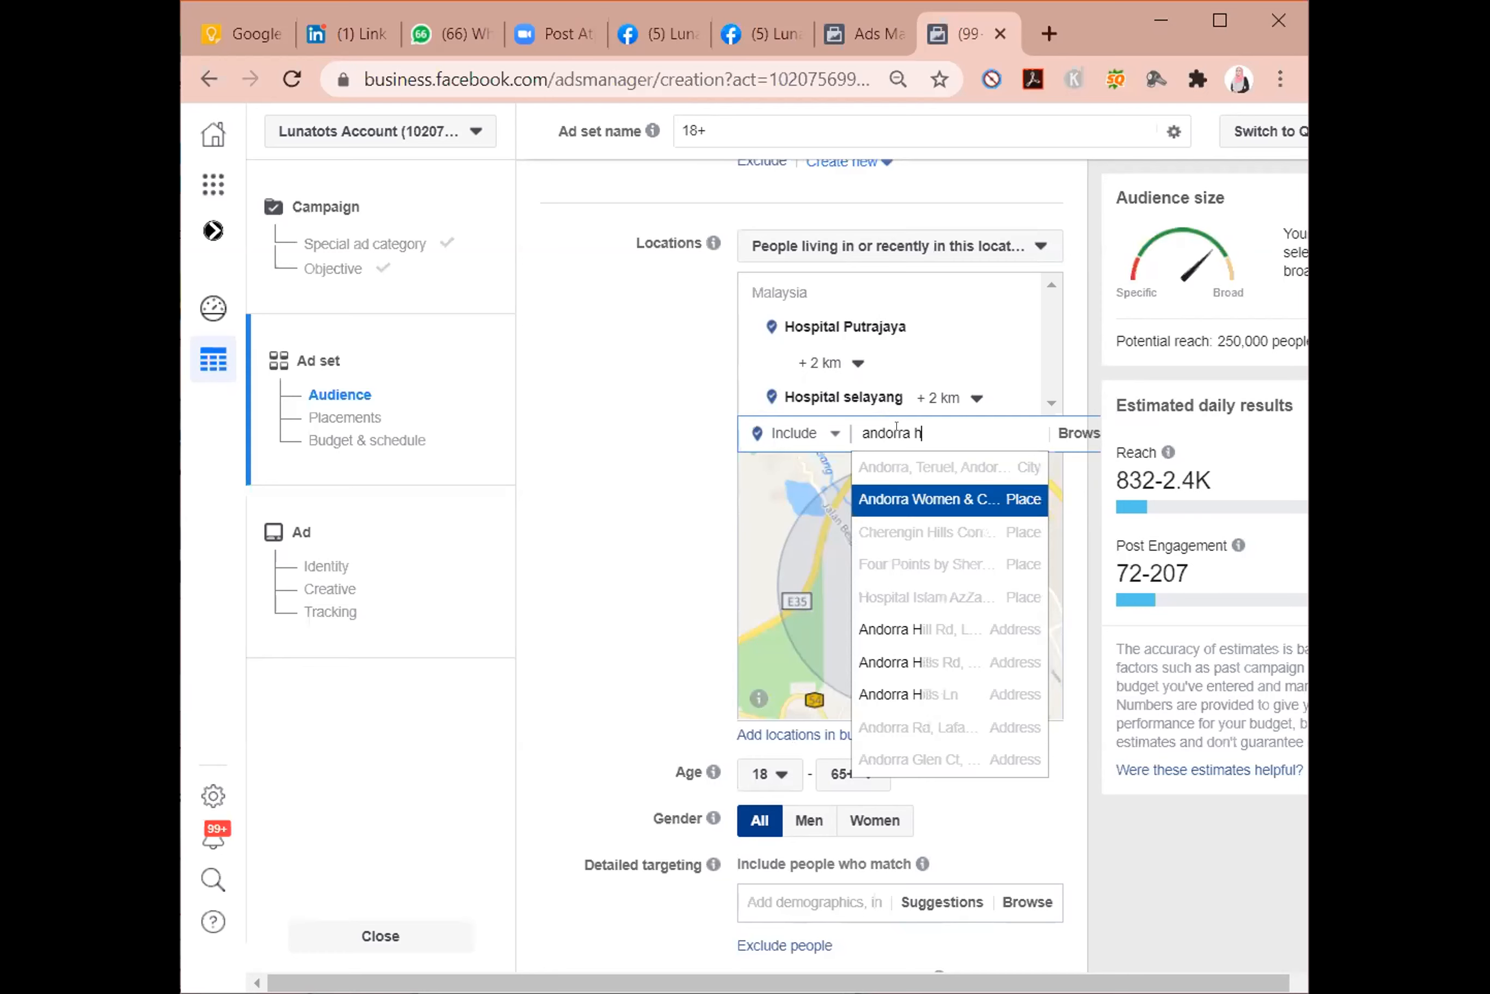
key(Return)
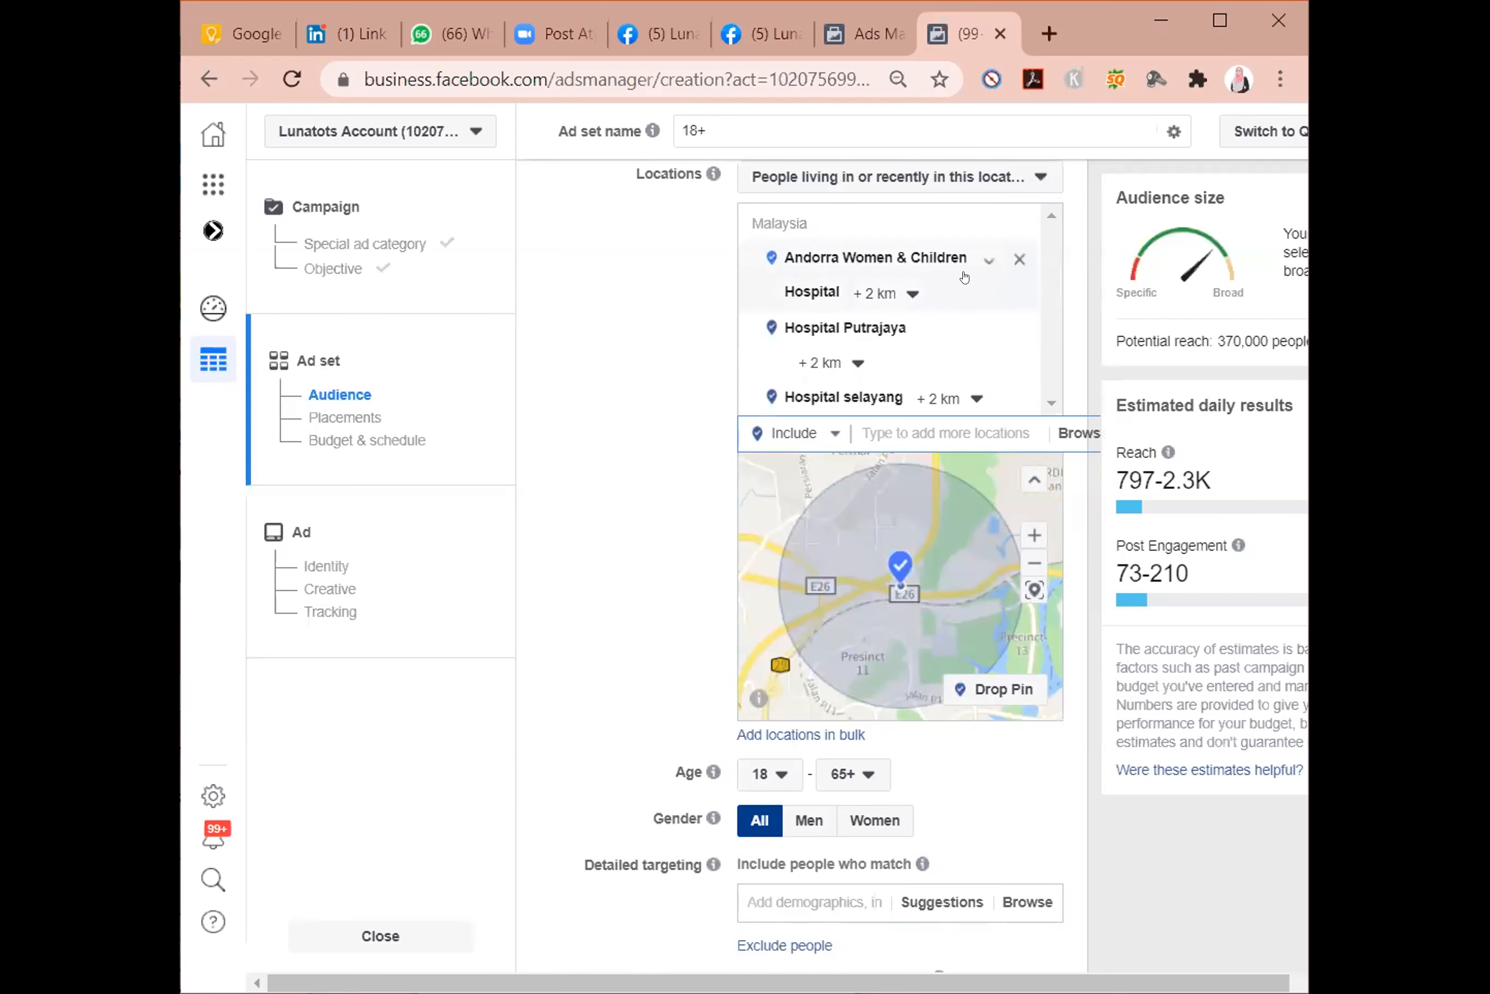
click(1019, 260)
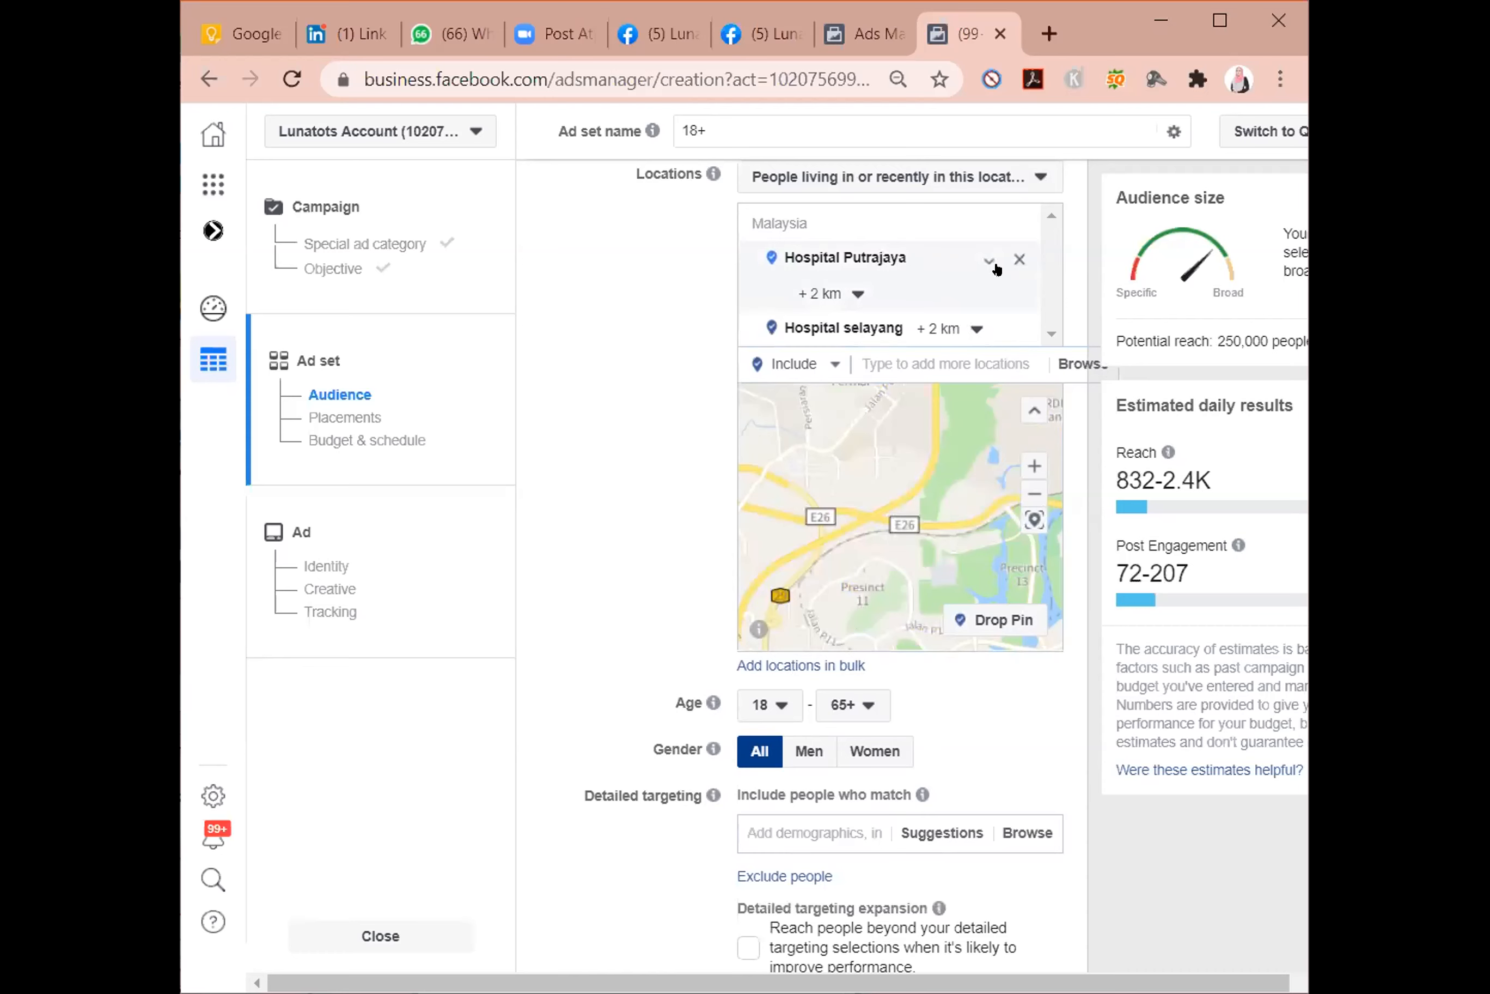
Clear both hospital locations from the audience and include only Hospital Putrajaya again.
click(1017, 258)
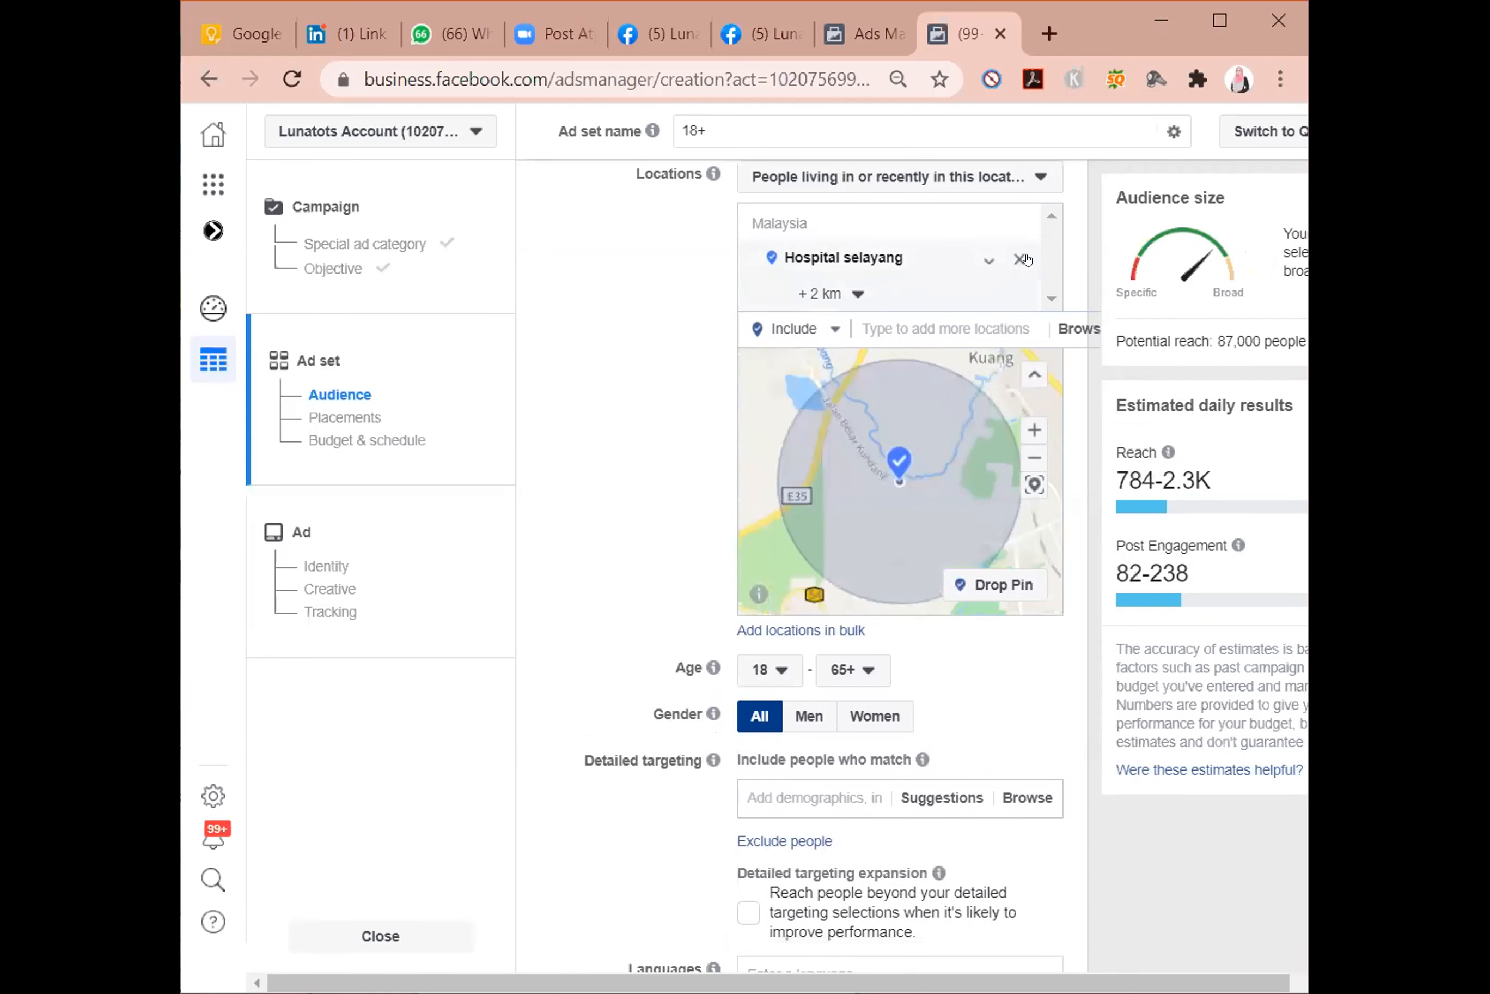
click(1016, 259)
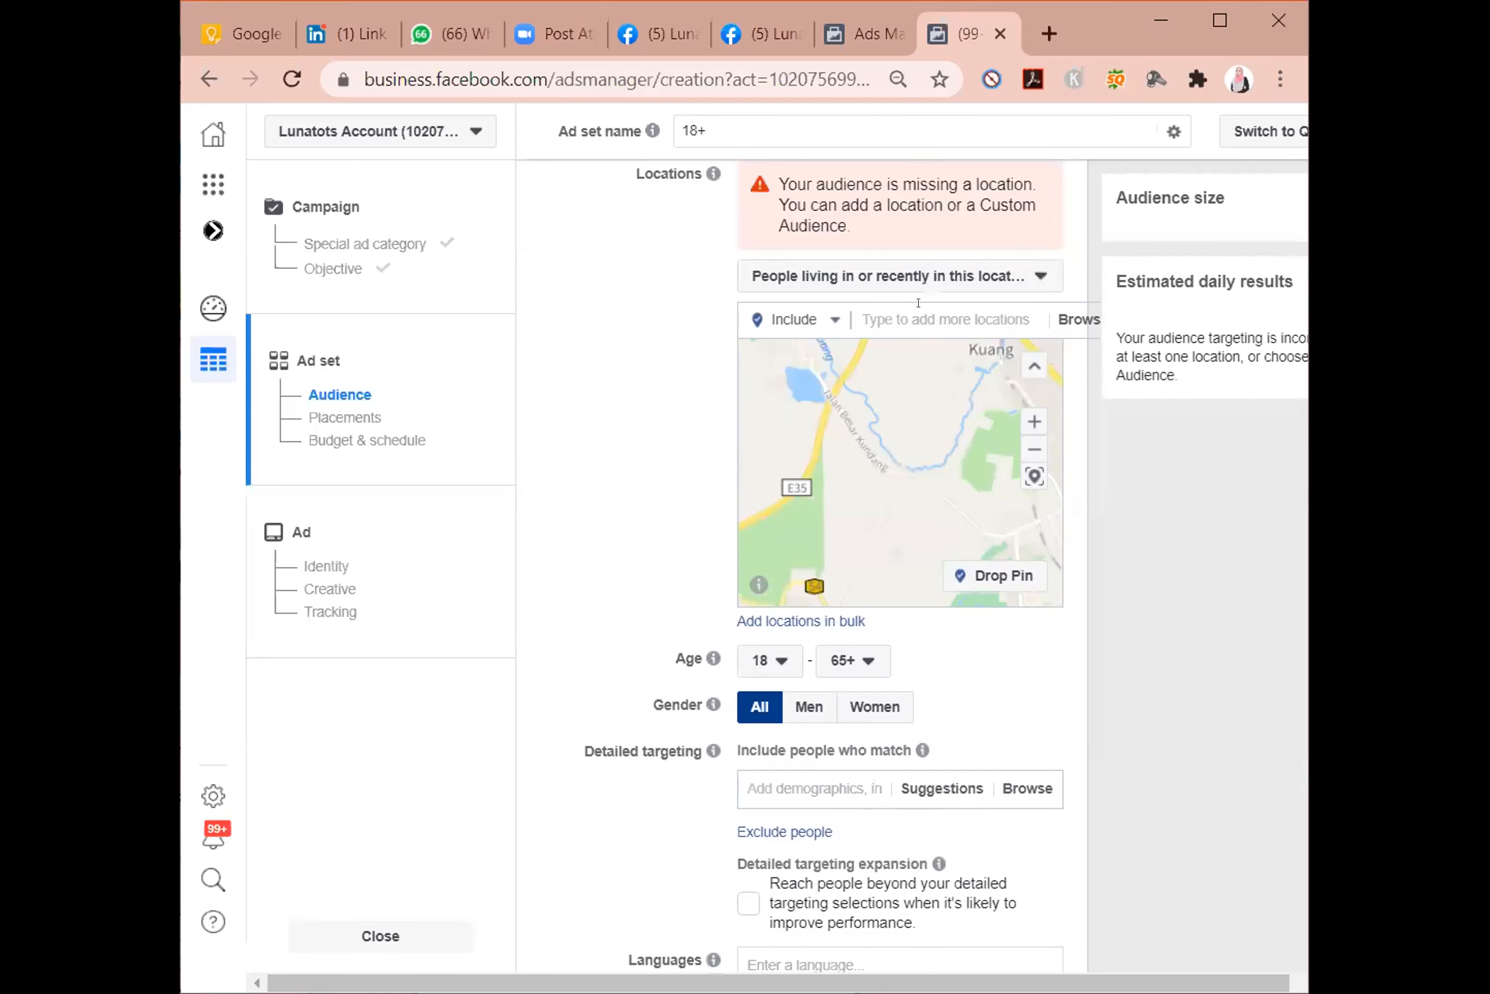
click(895, 305)
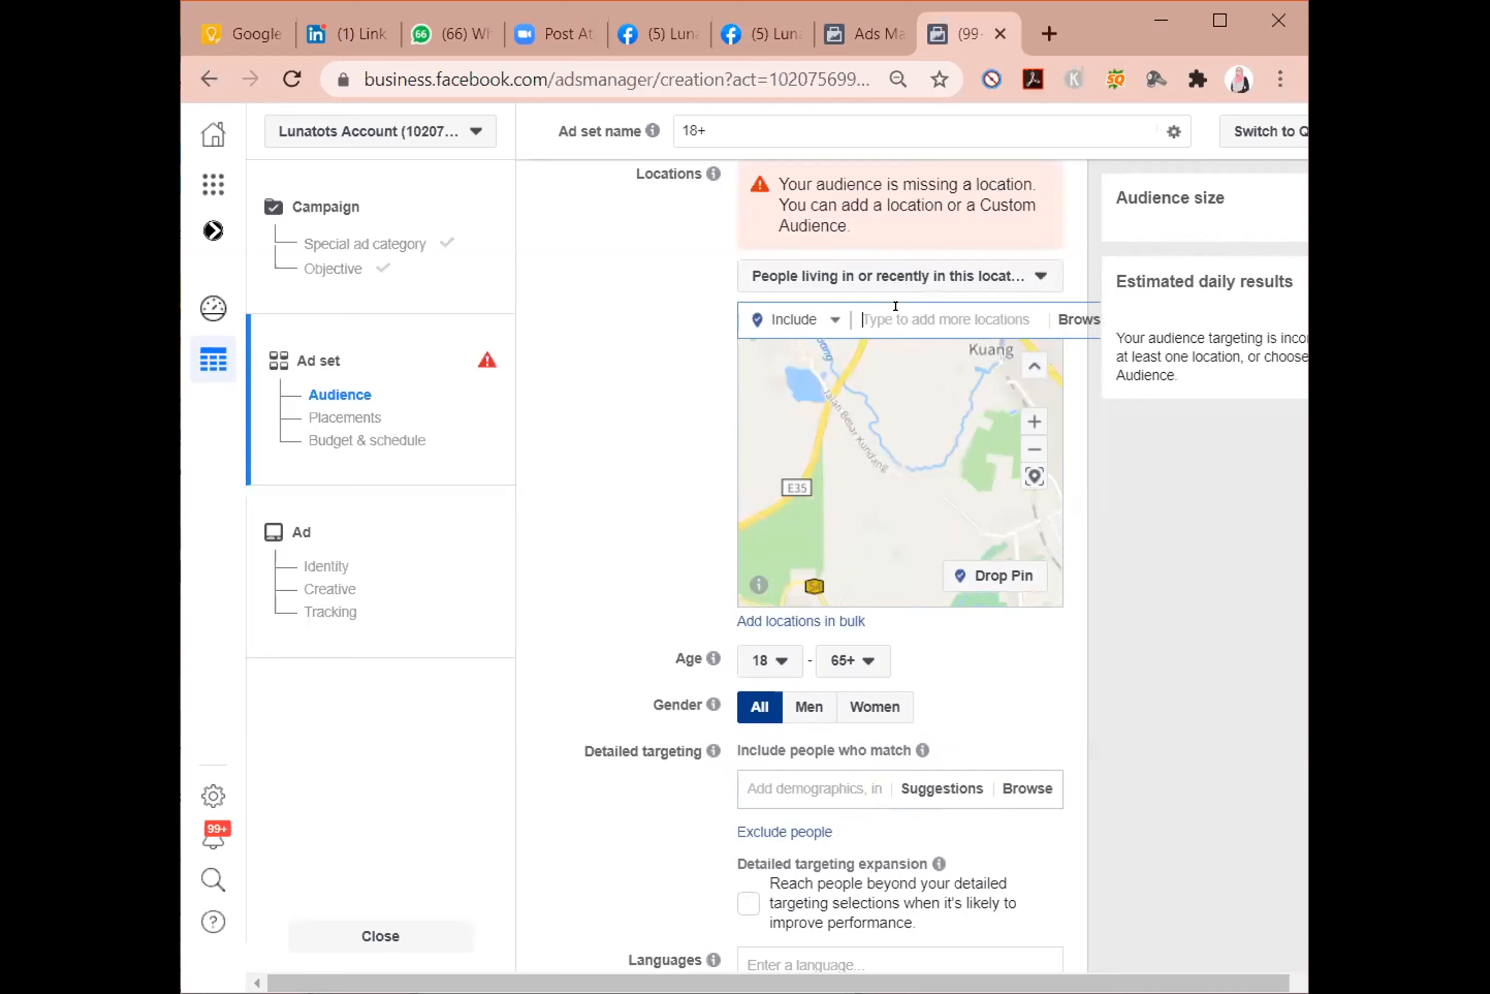
text(hospital p)
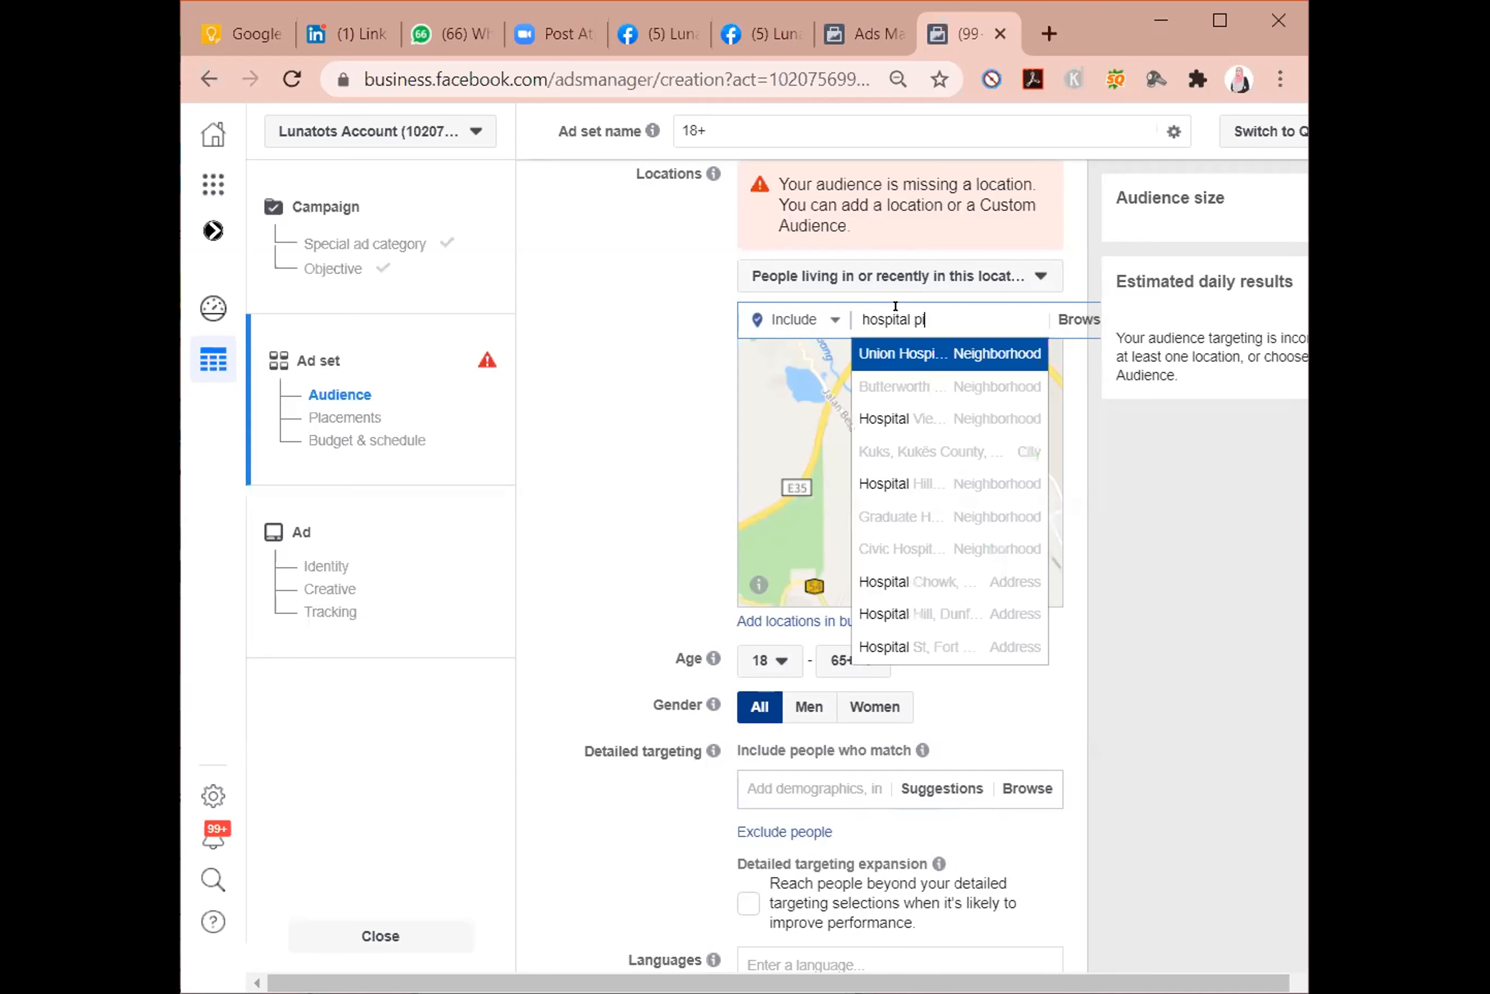
text(utrajaya)
key(Return)
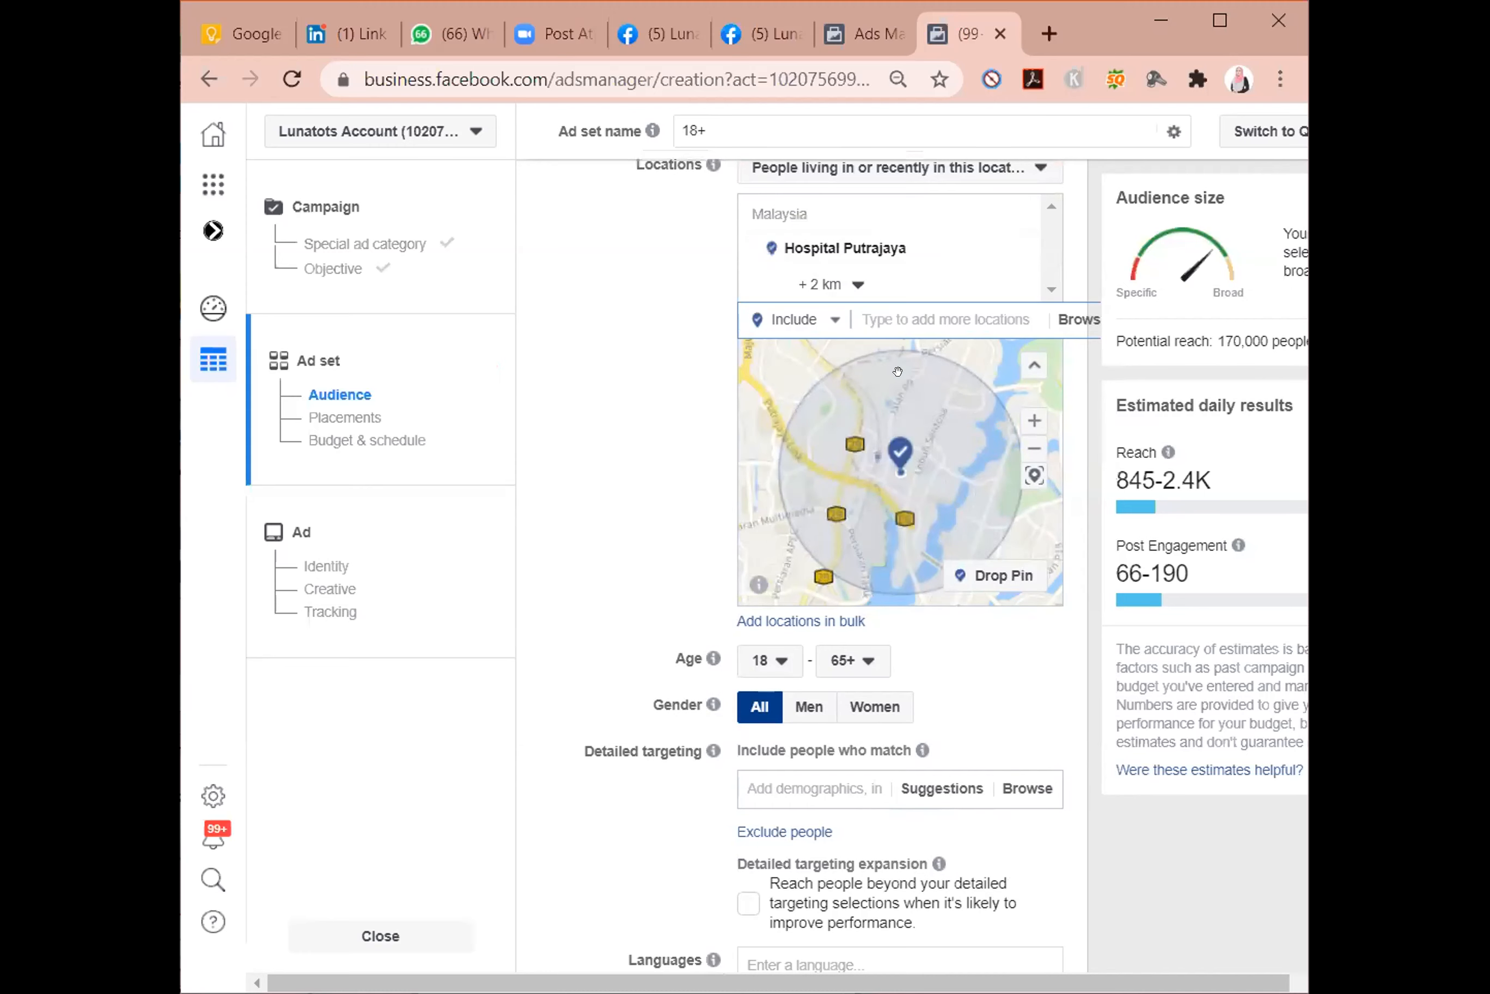
Set the audience's age range to 20 through 65+.
scroll(662, 502, up, 2)
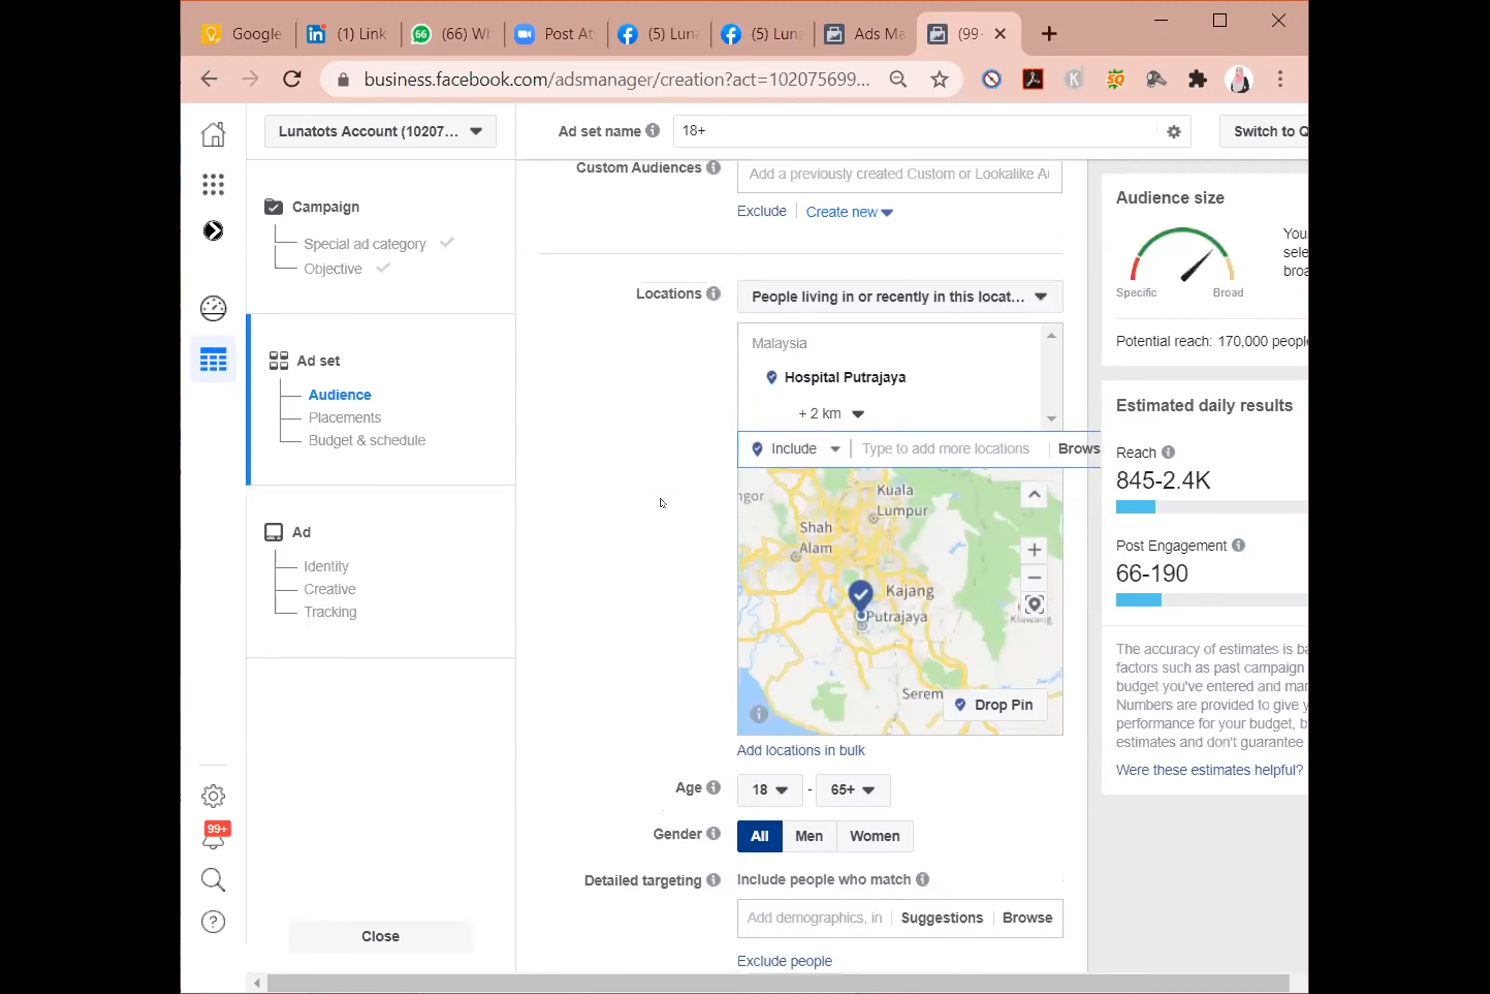
scroll(663, 503, down, 8)
scroll(662, 502, up, 2)
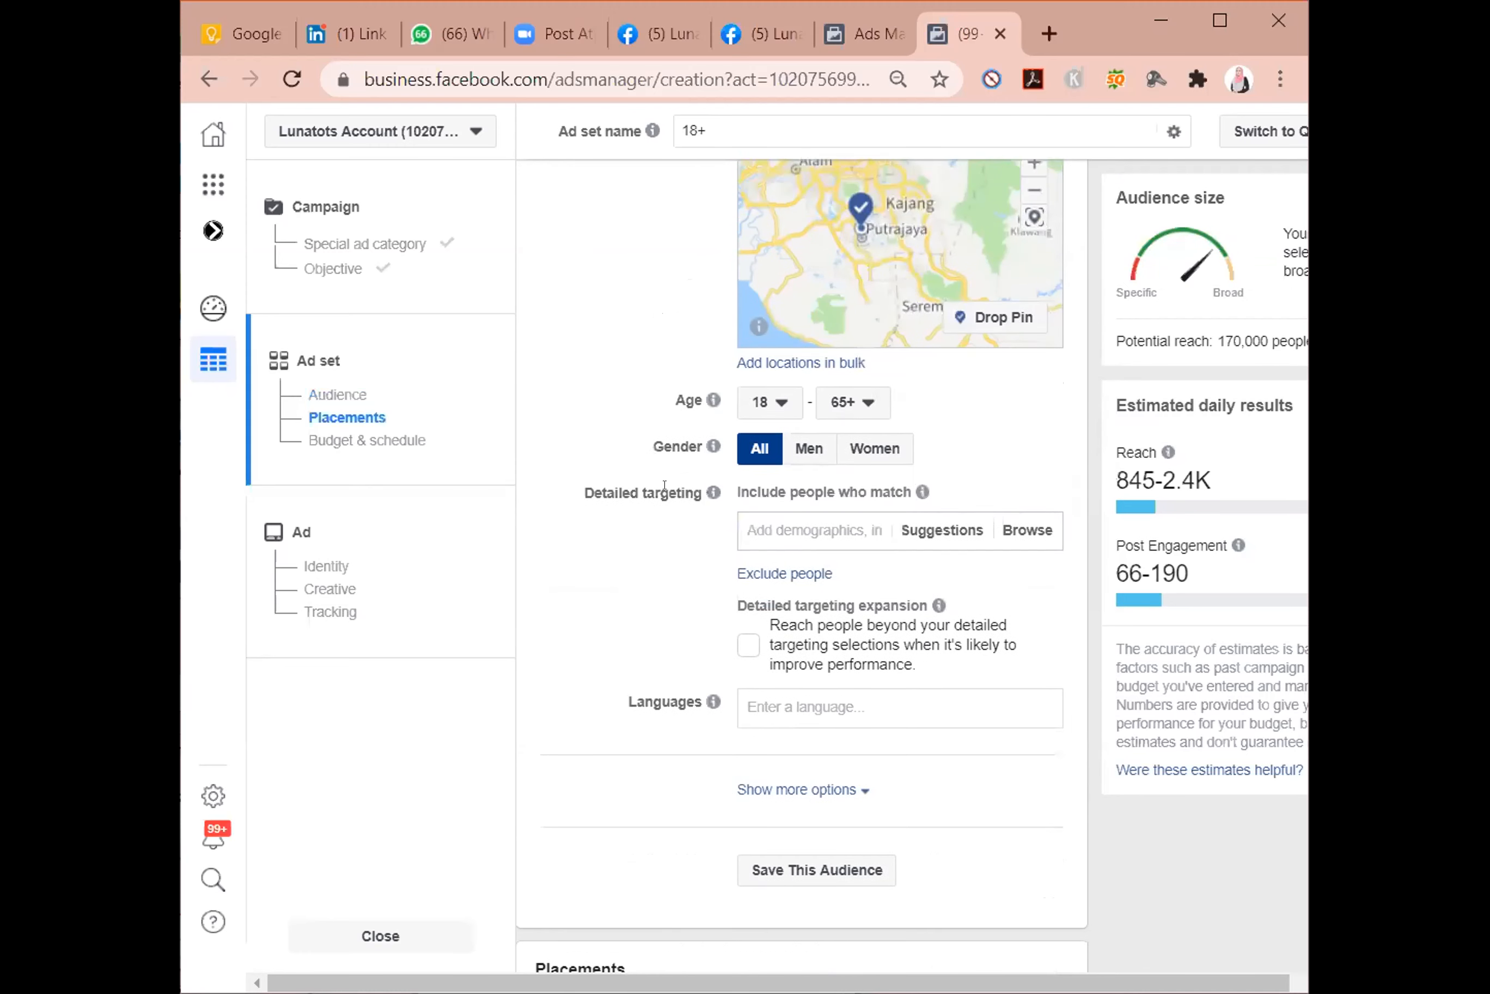
click(769, 403)
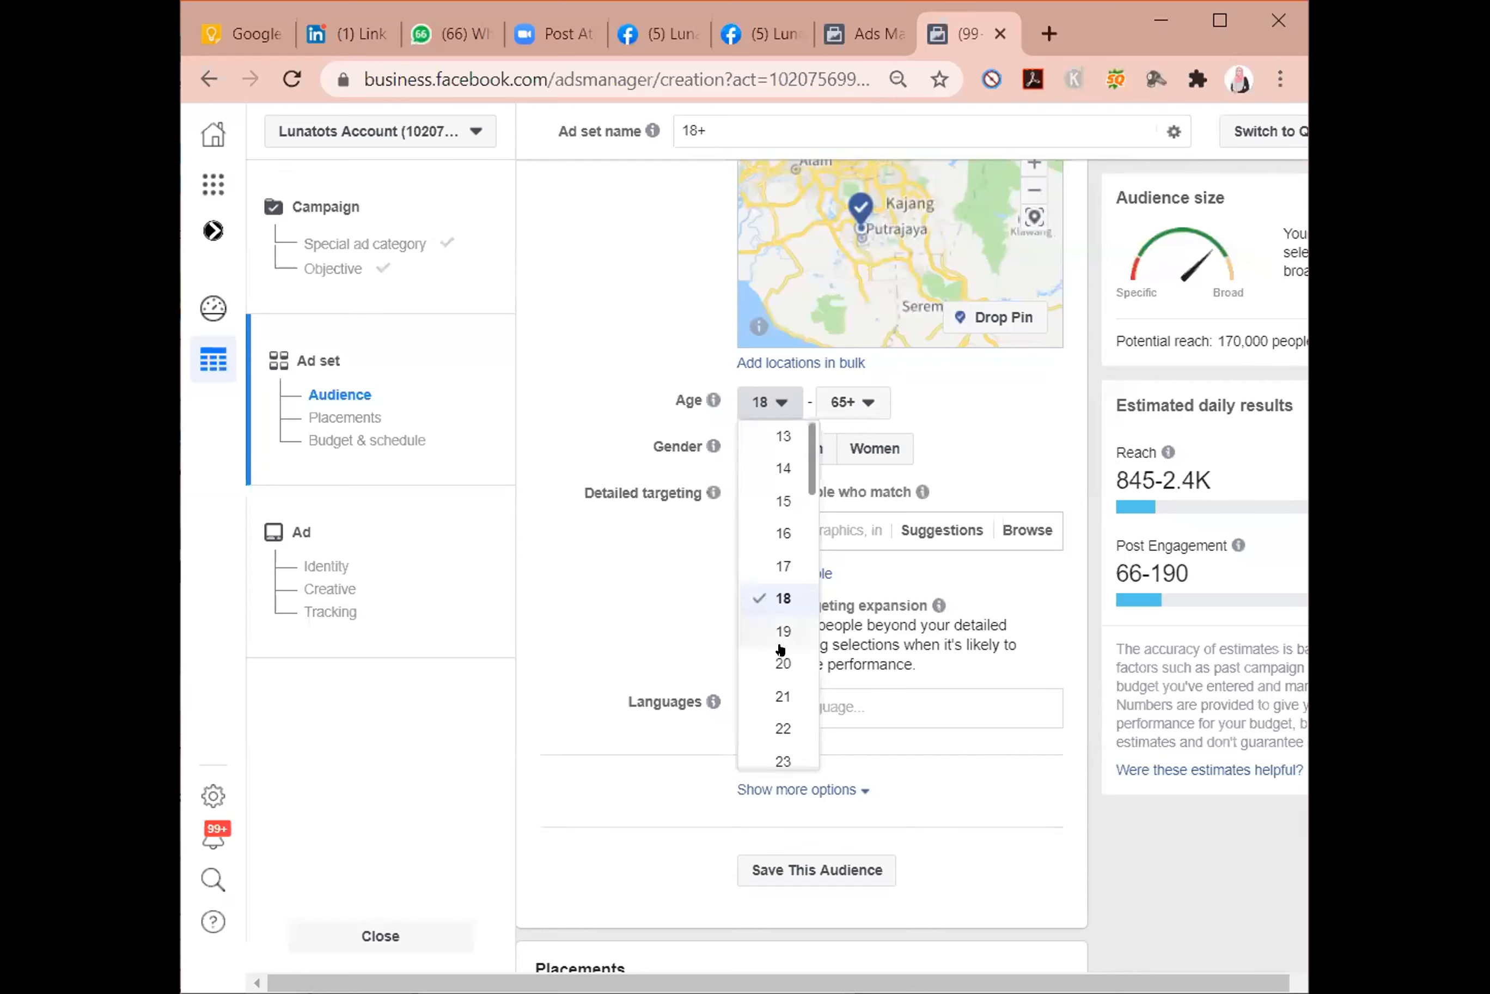
click(754, 657)
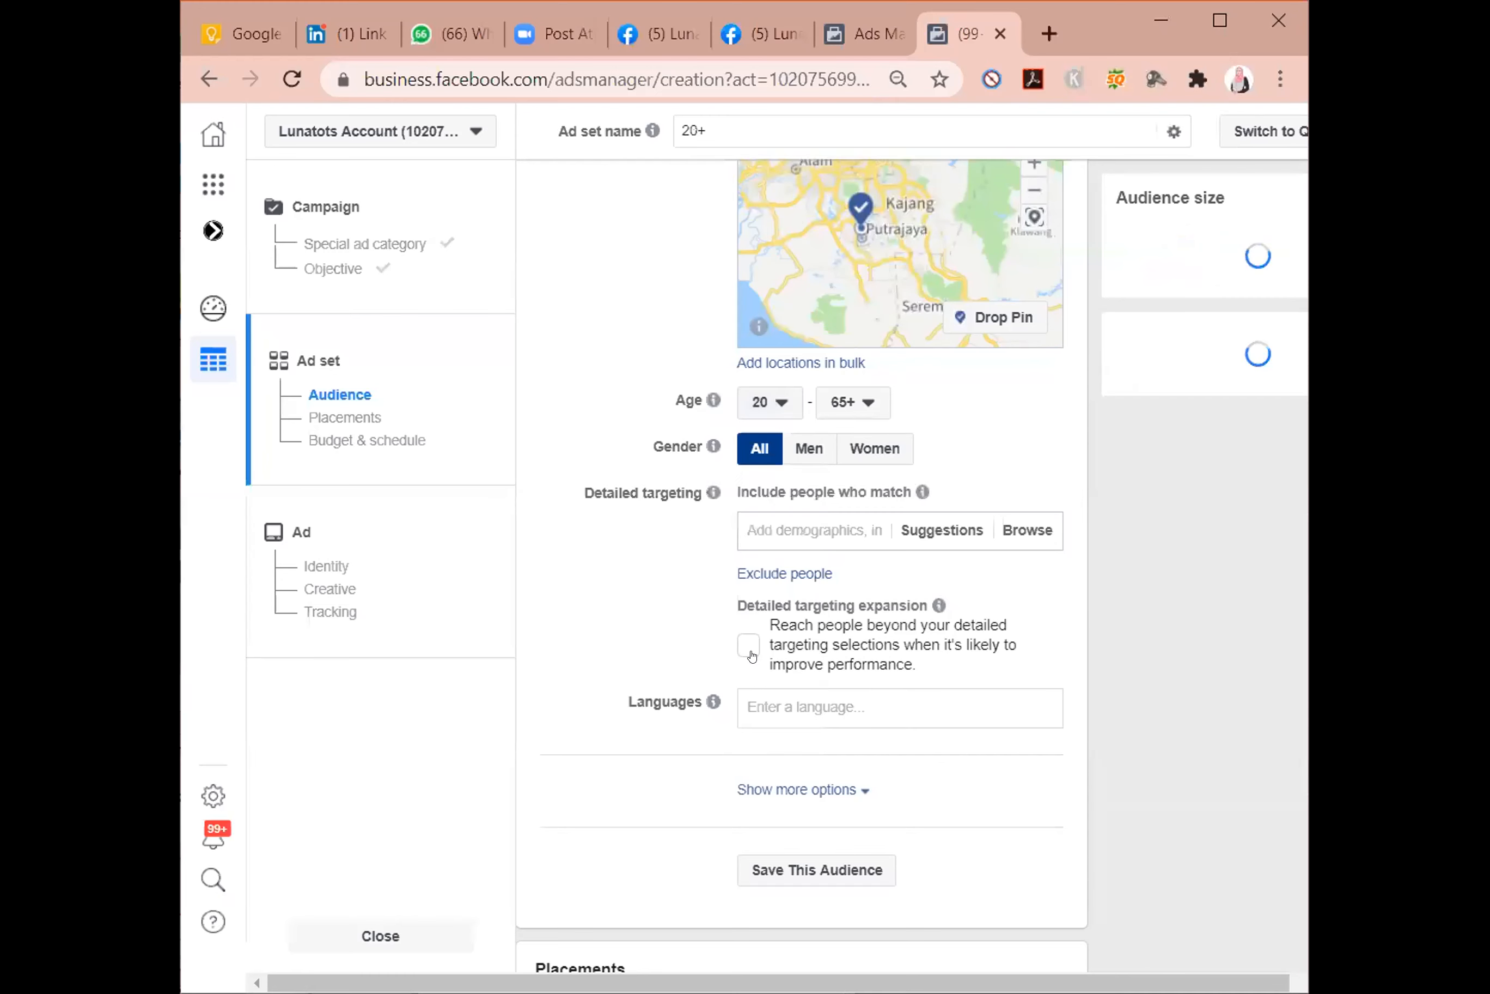
click(877, 404)
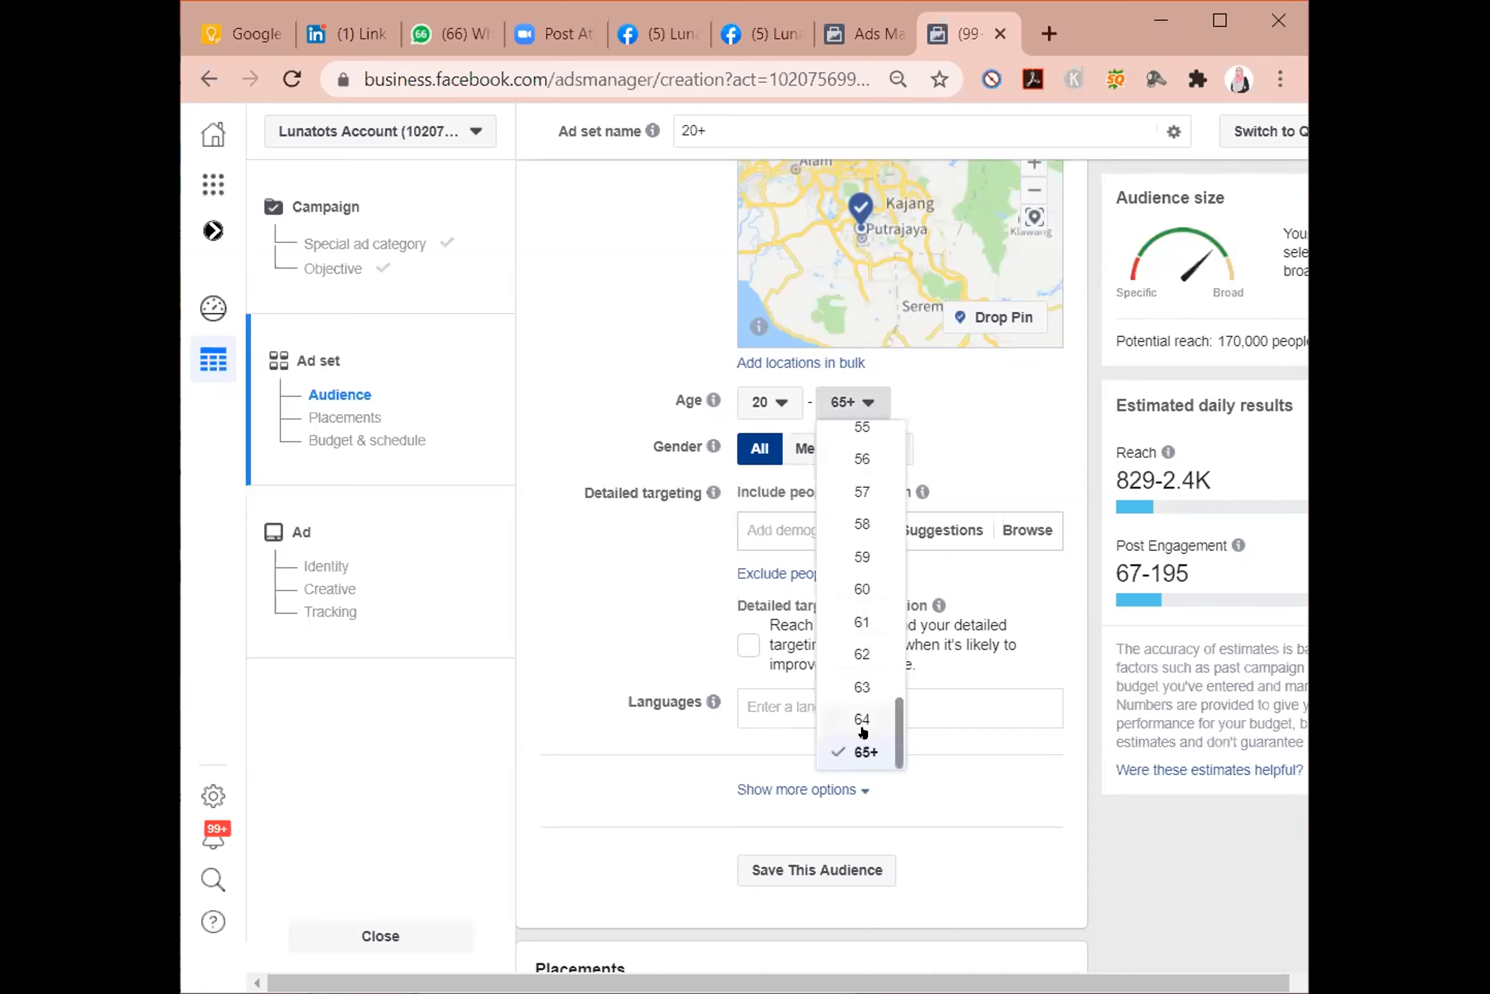
click(865, 751)
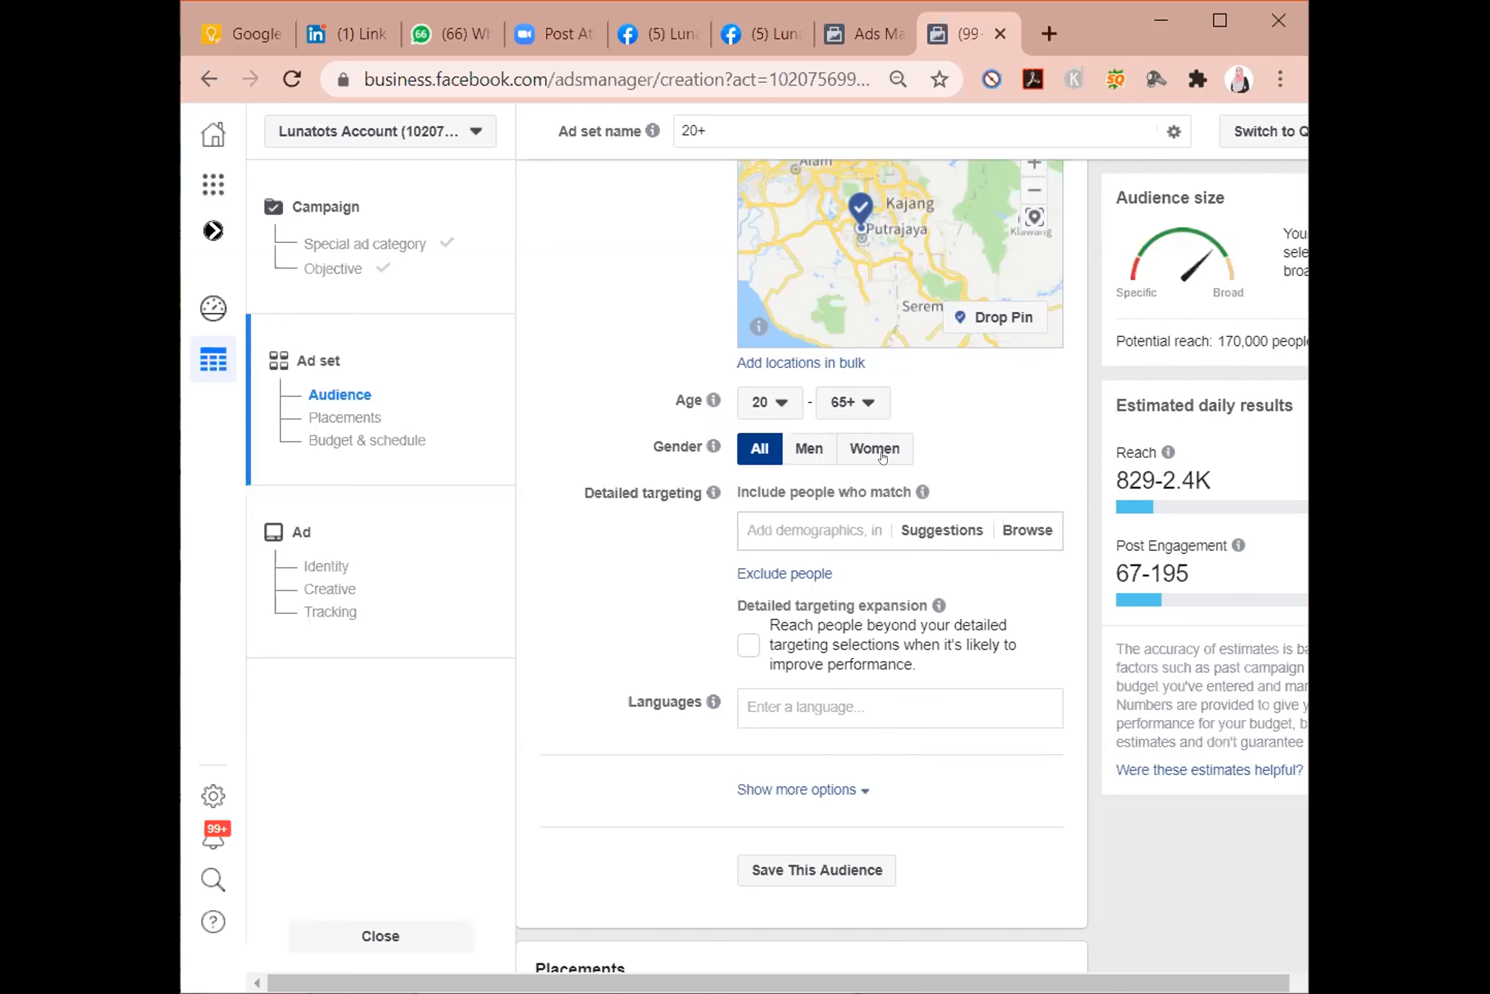
Set the audience's maximum age to 40.
click(864, 404)
scroll(866, 577, up, 3)
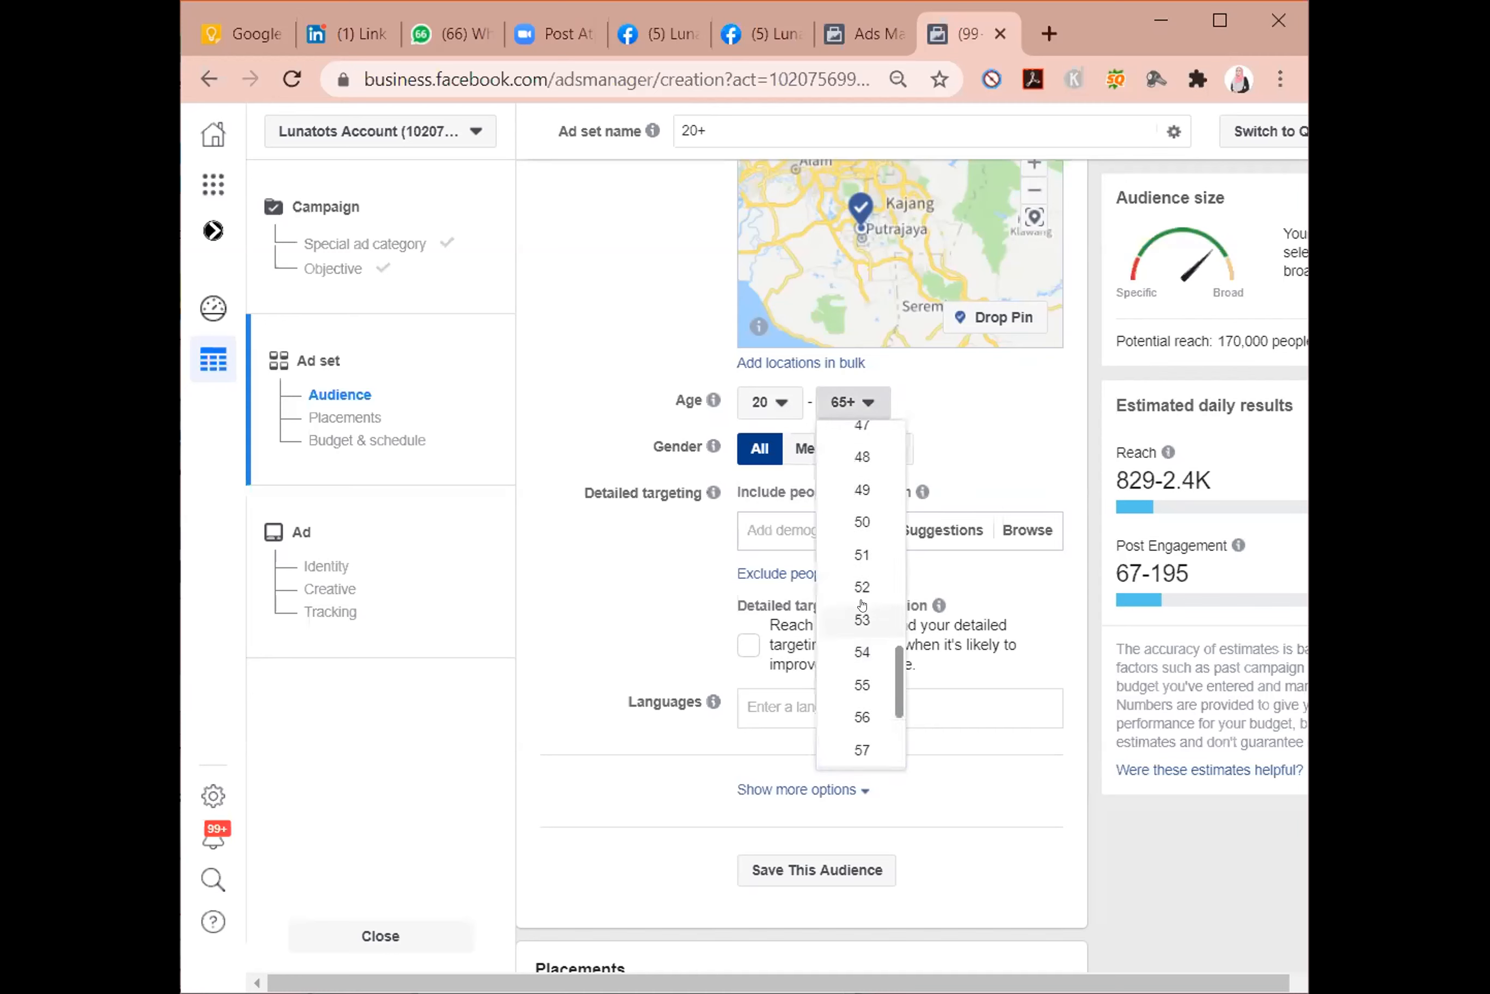
scroll(877, 557, up, 3)
scroll(879, 556, up, 2)
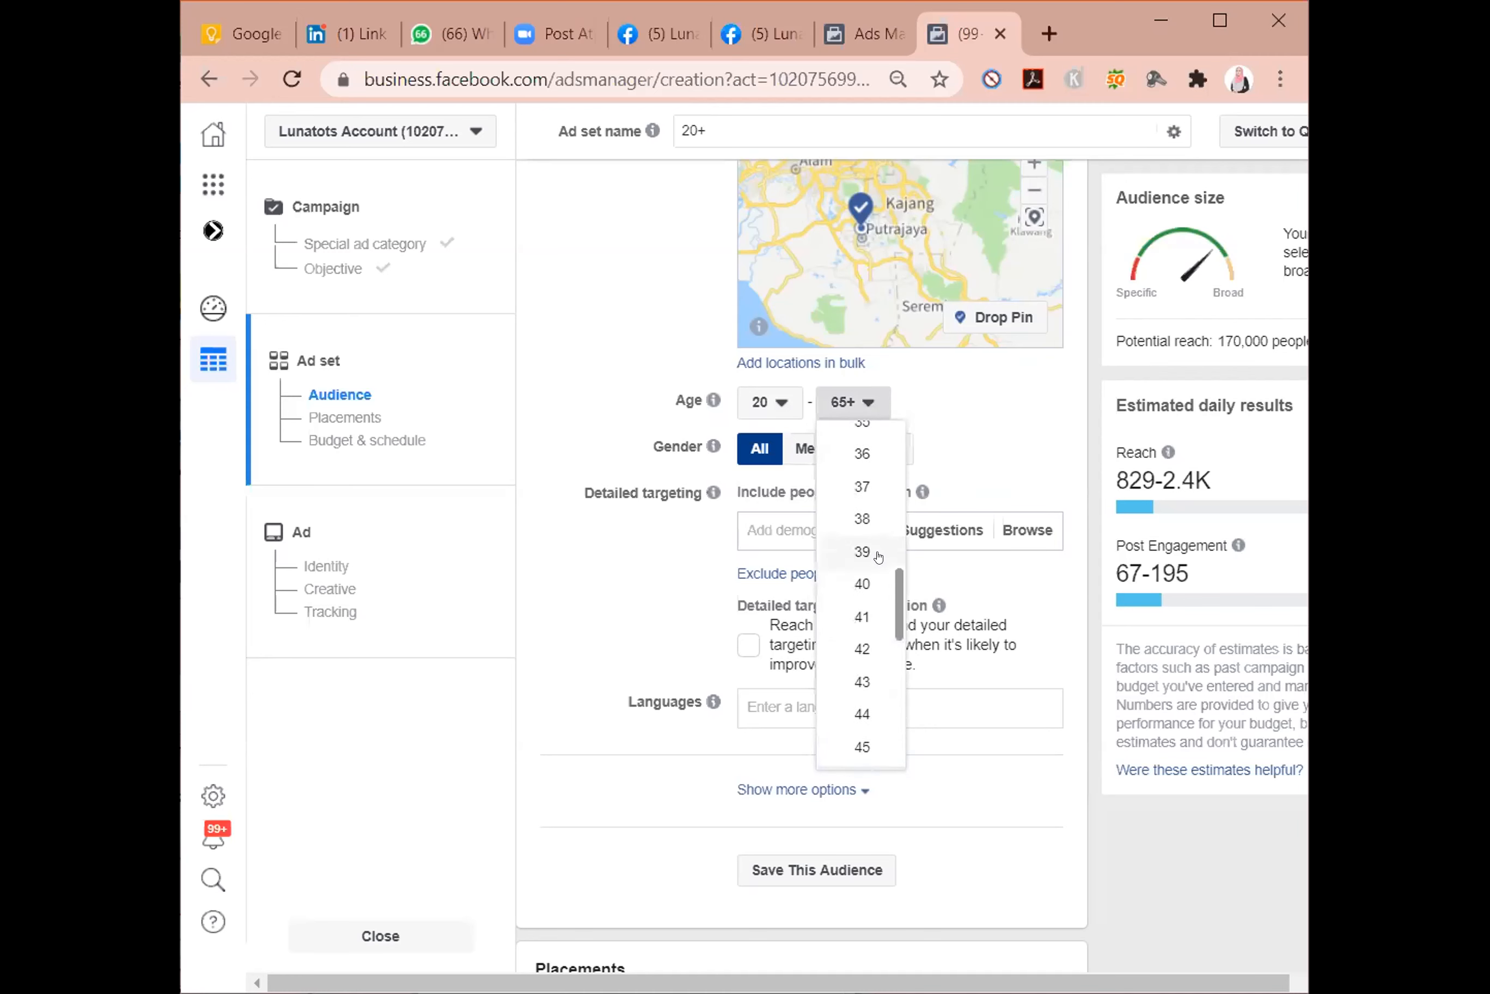
click(872, 576)
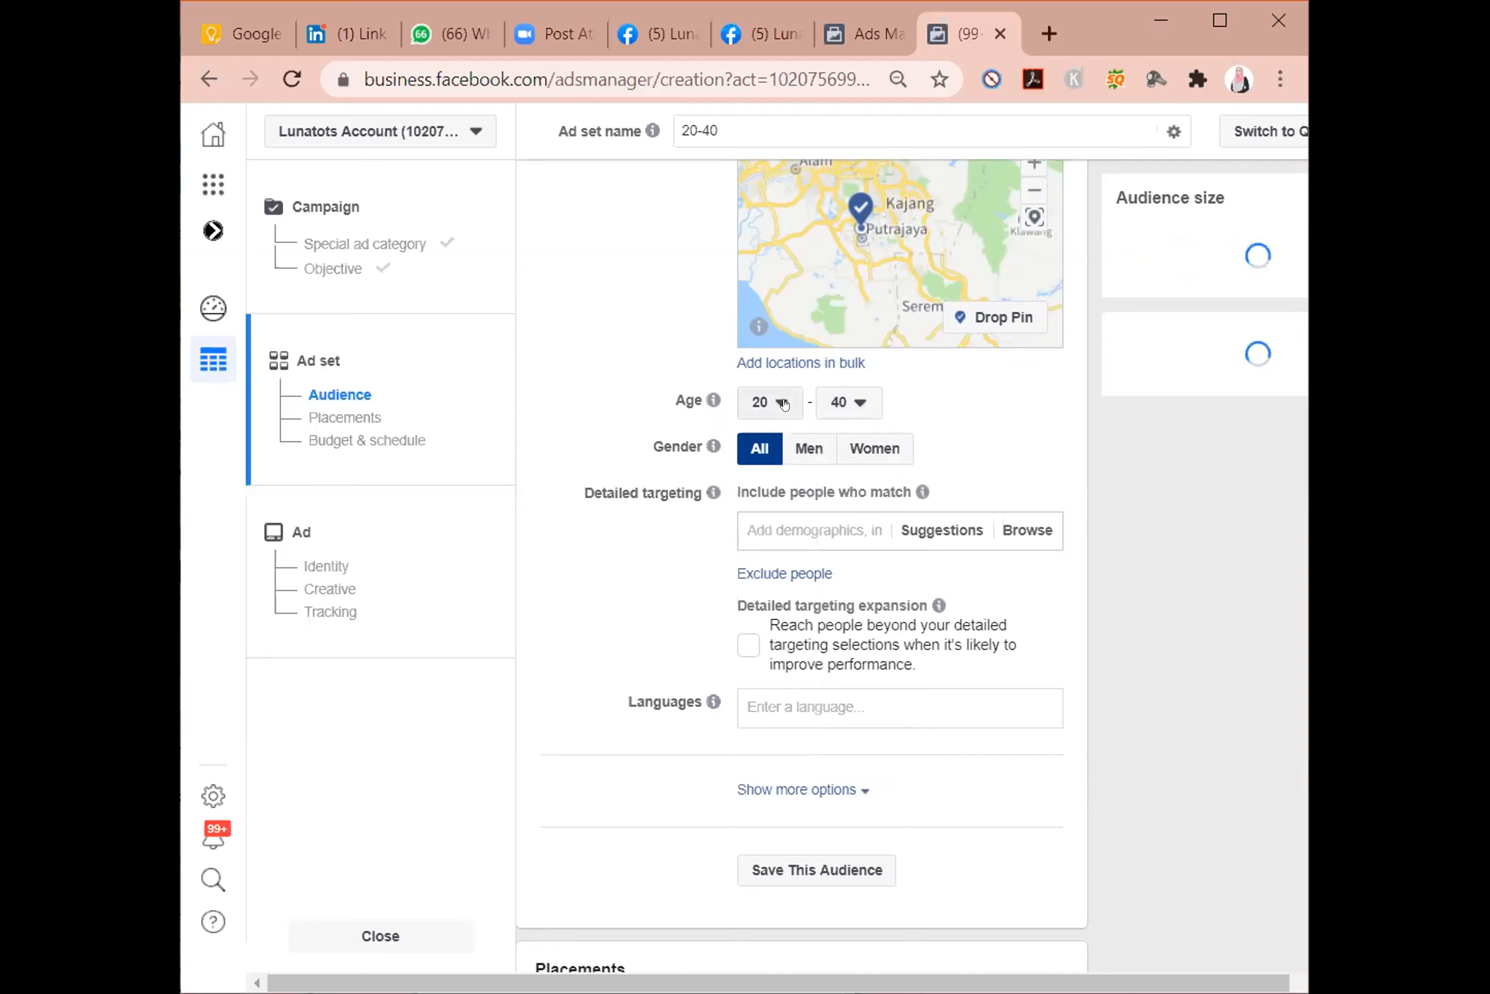
Set the audience's minimum age to 30 and limit the gender to Women.
click(783, 403)
scroll(784, 673, down, 3)
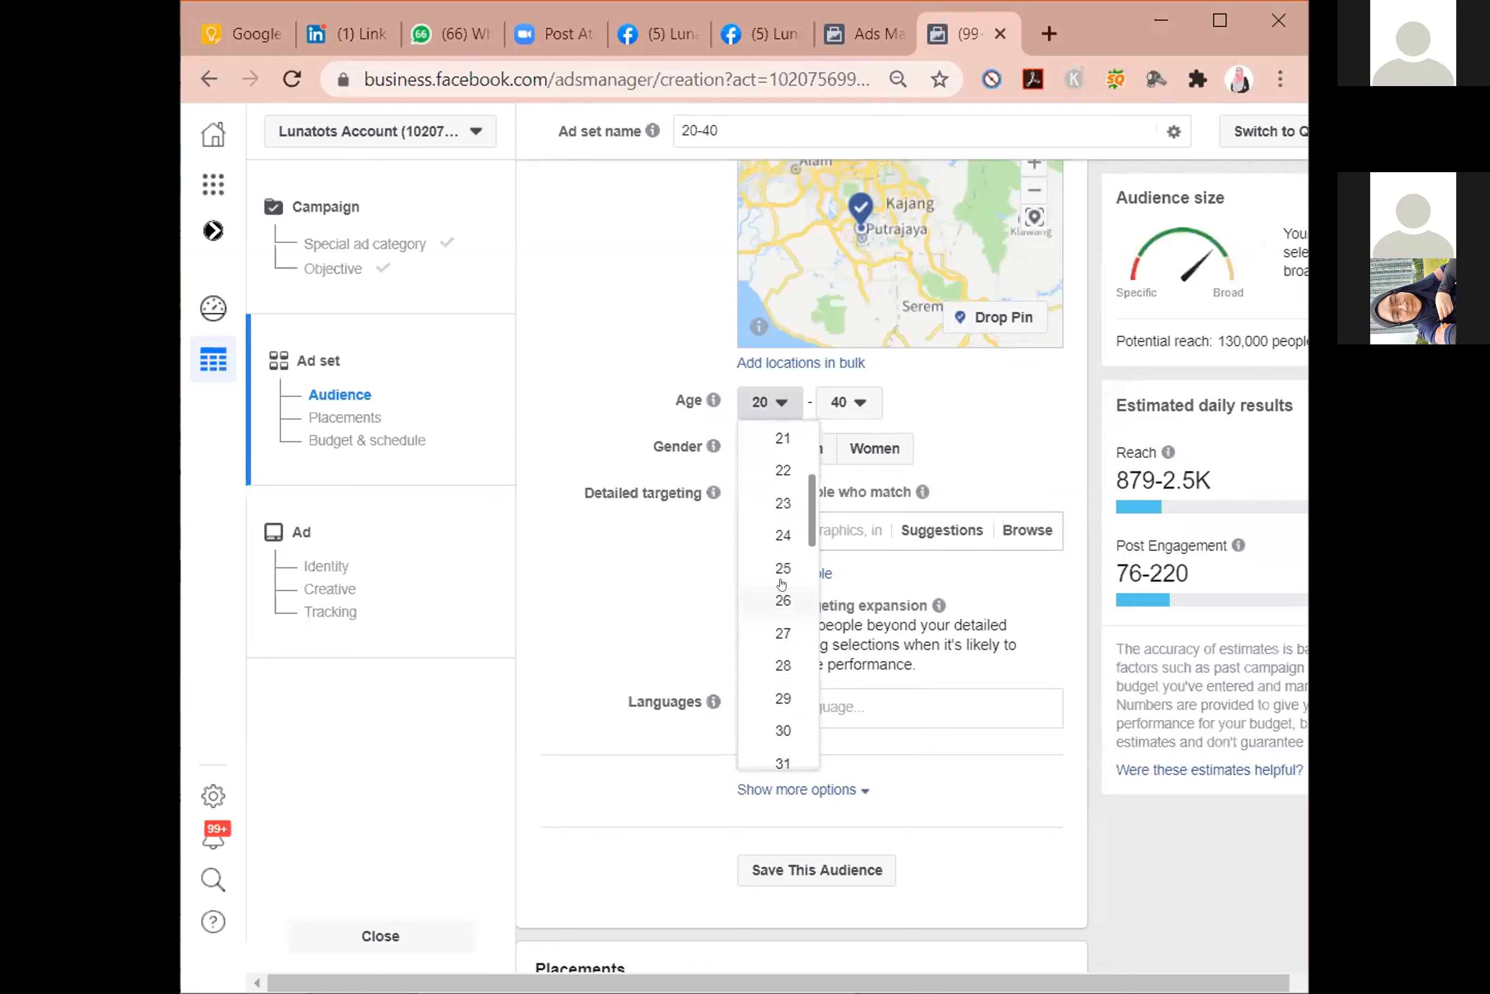
click(784, 732)
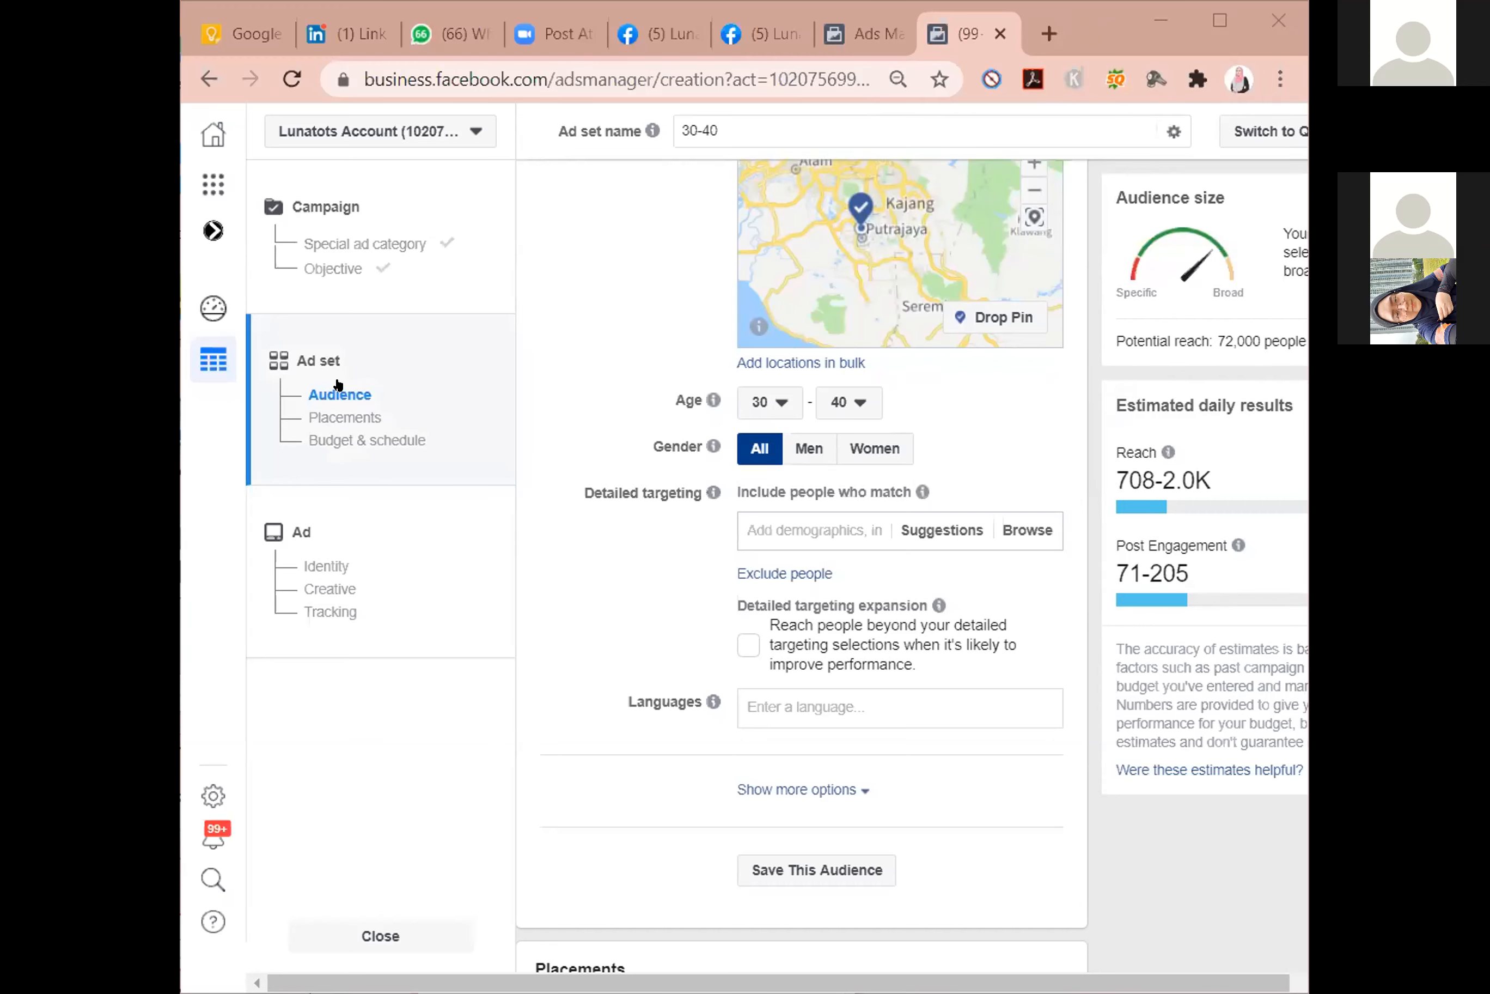
mouse_move(923, 492)
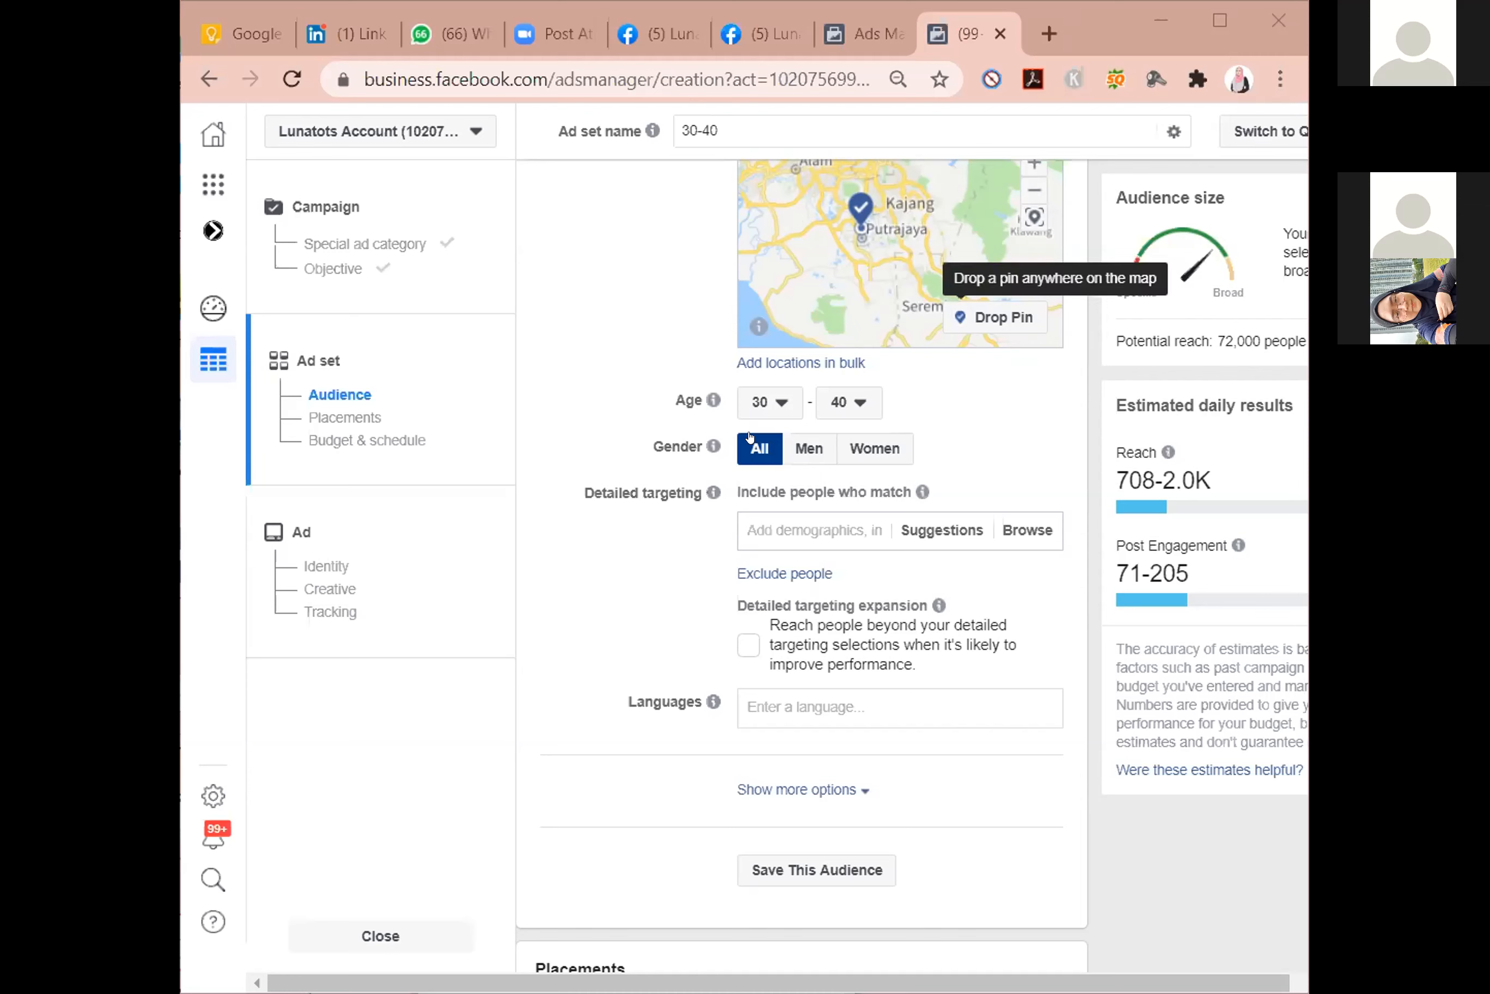
click(877, 456)
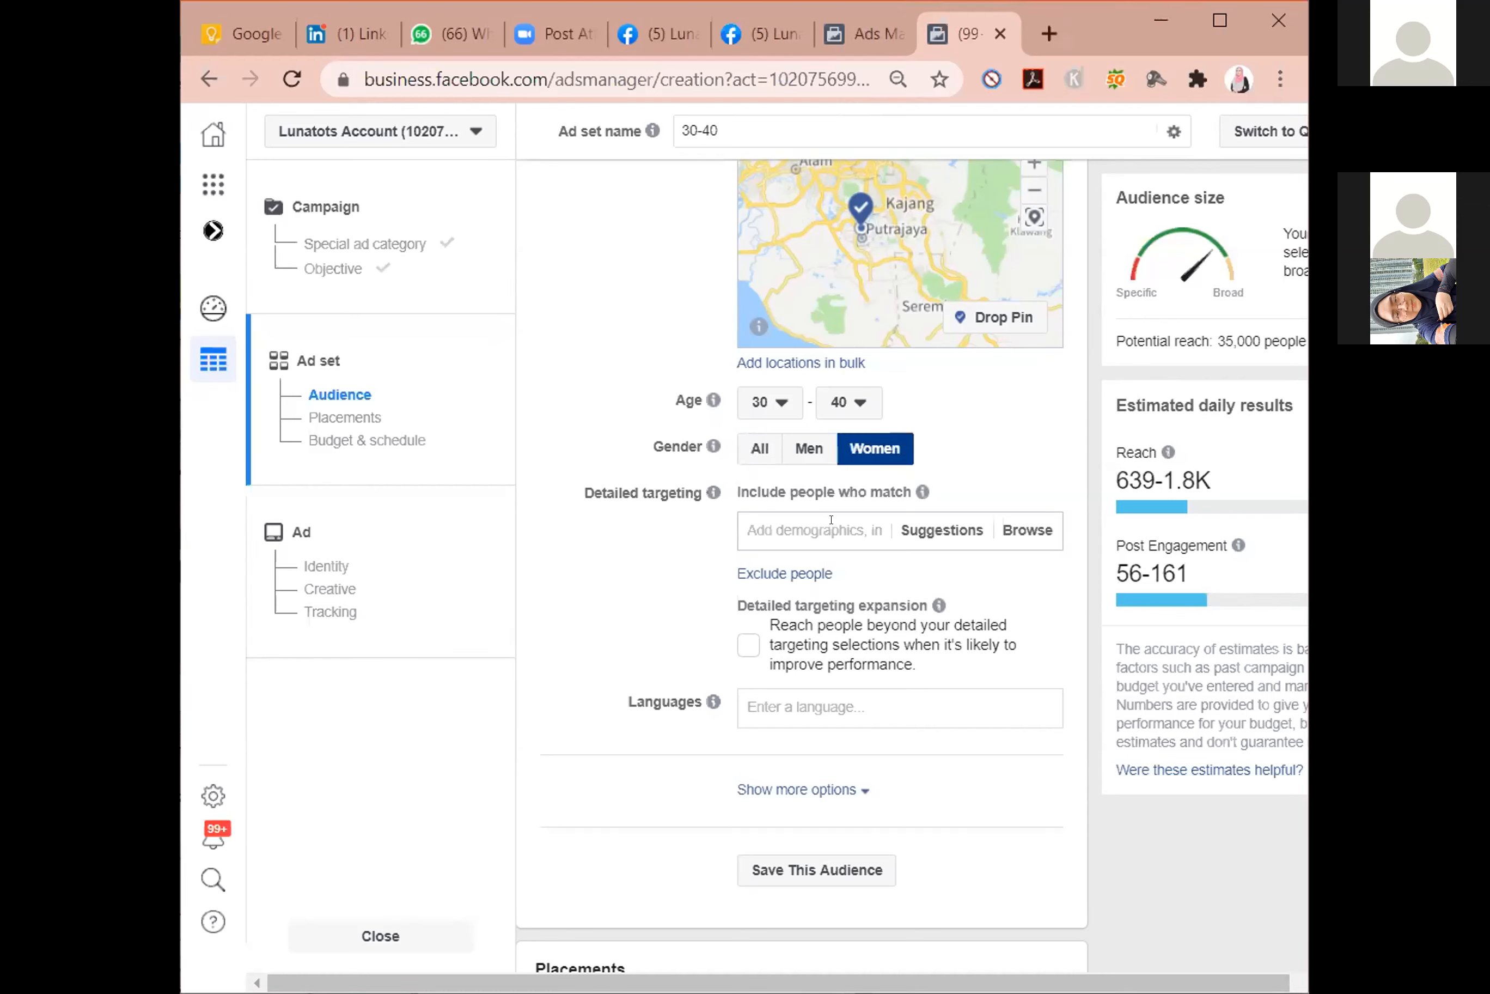
Search the detailed targeting options for "muhaya" and "daphne iking", clearing each search without adding an interest.
text(muhaya)
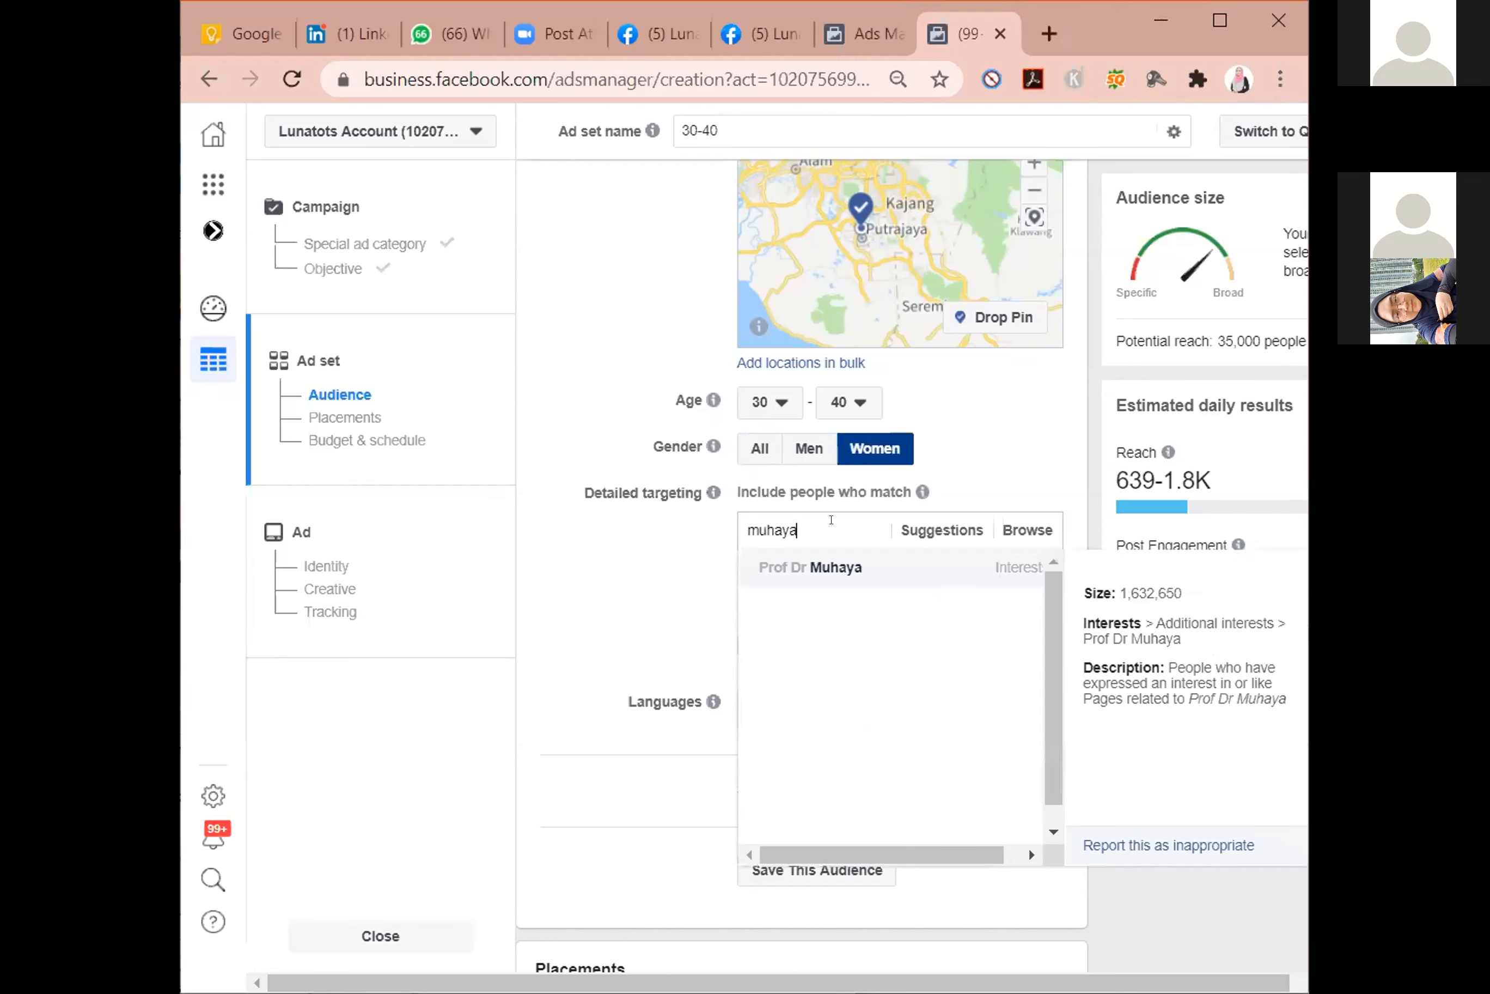
double_click(762, 520)
key(BackSpace)
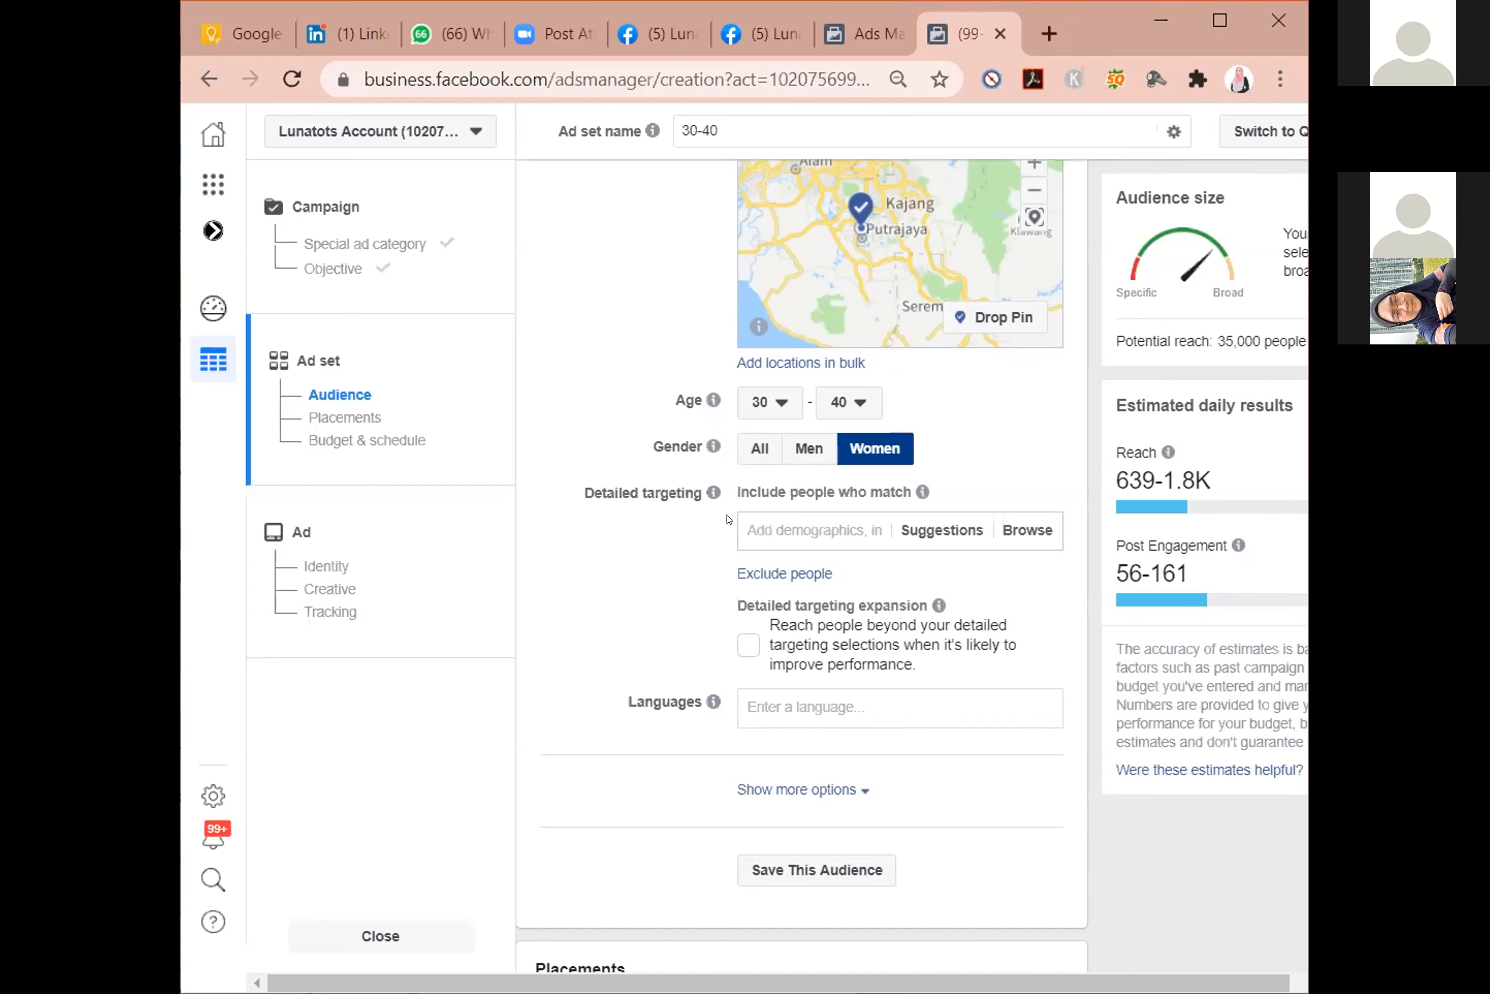
click(799, 529)
text(daphne)
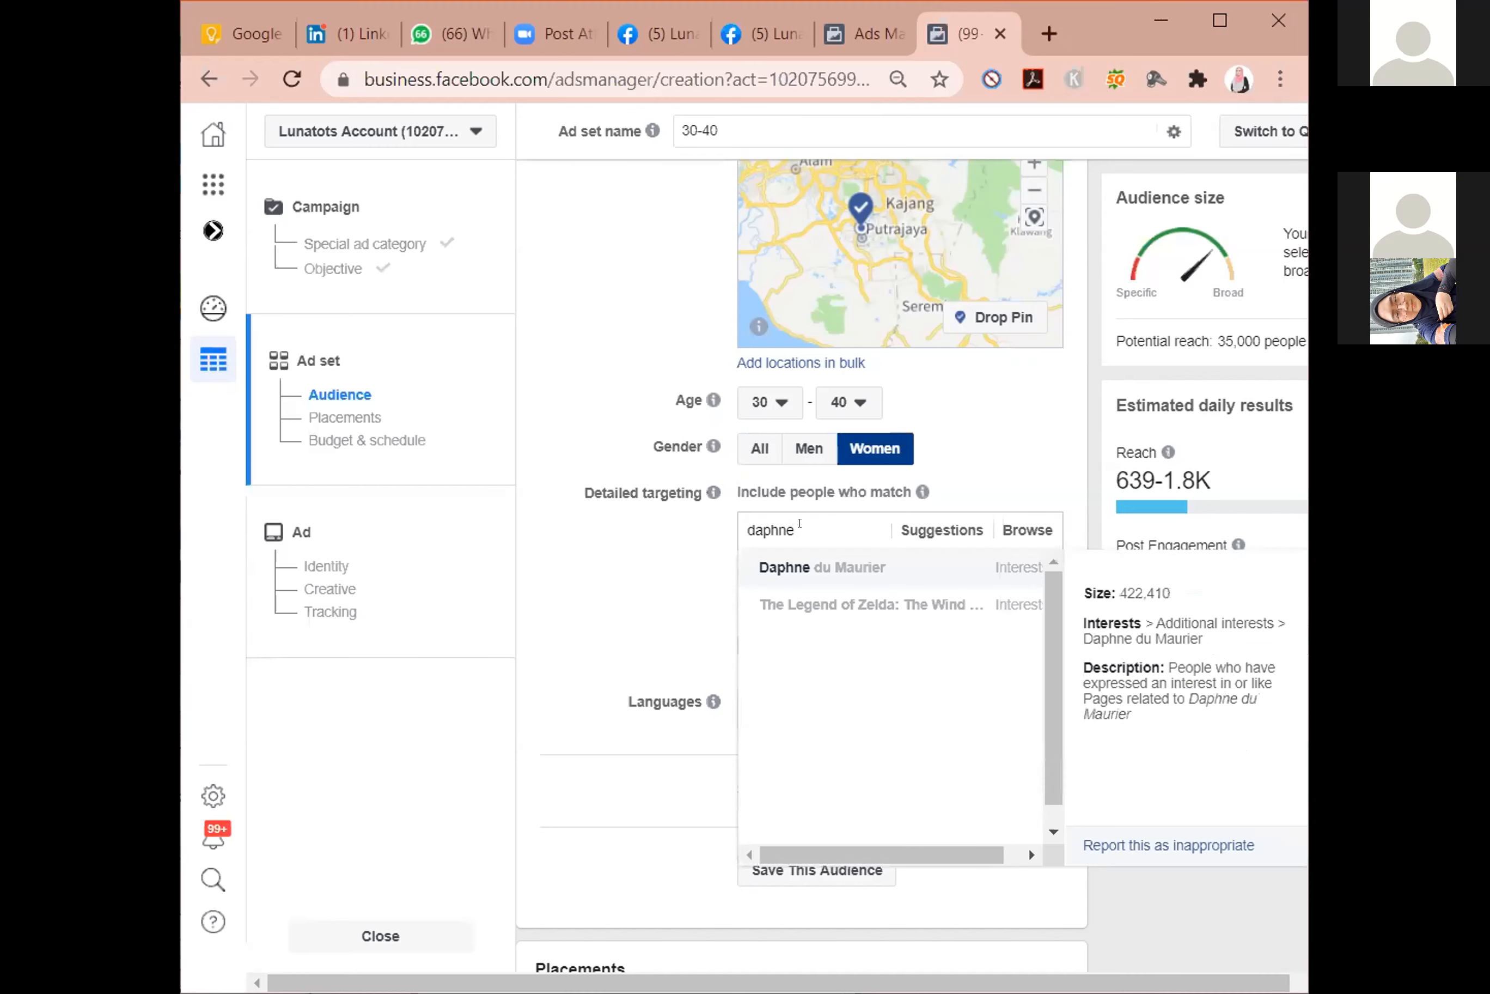
text( king)
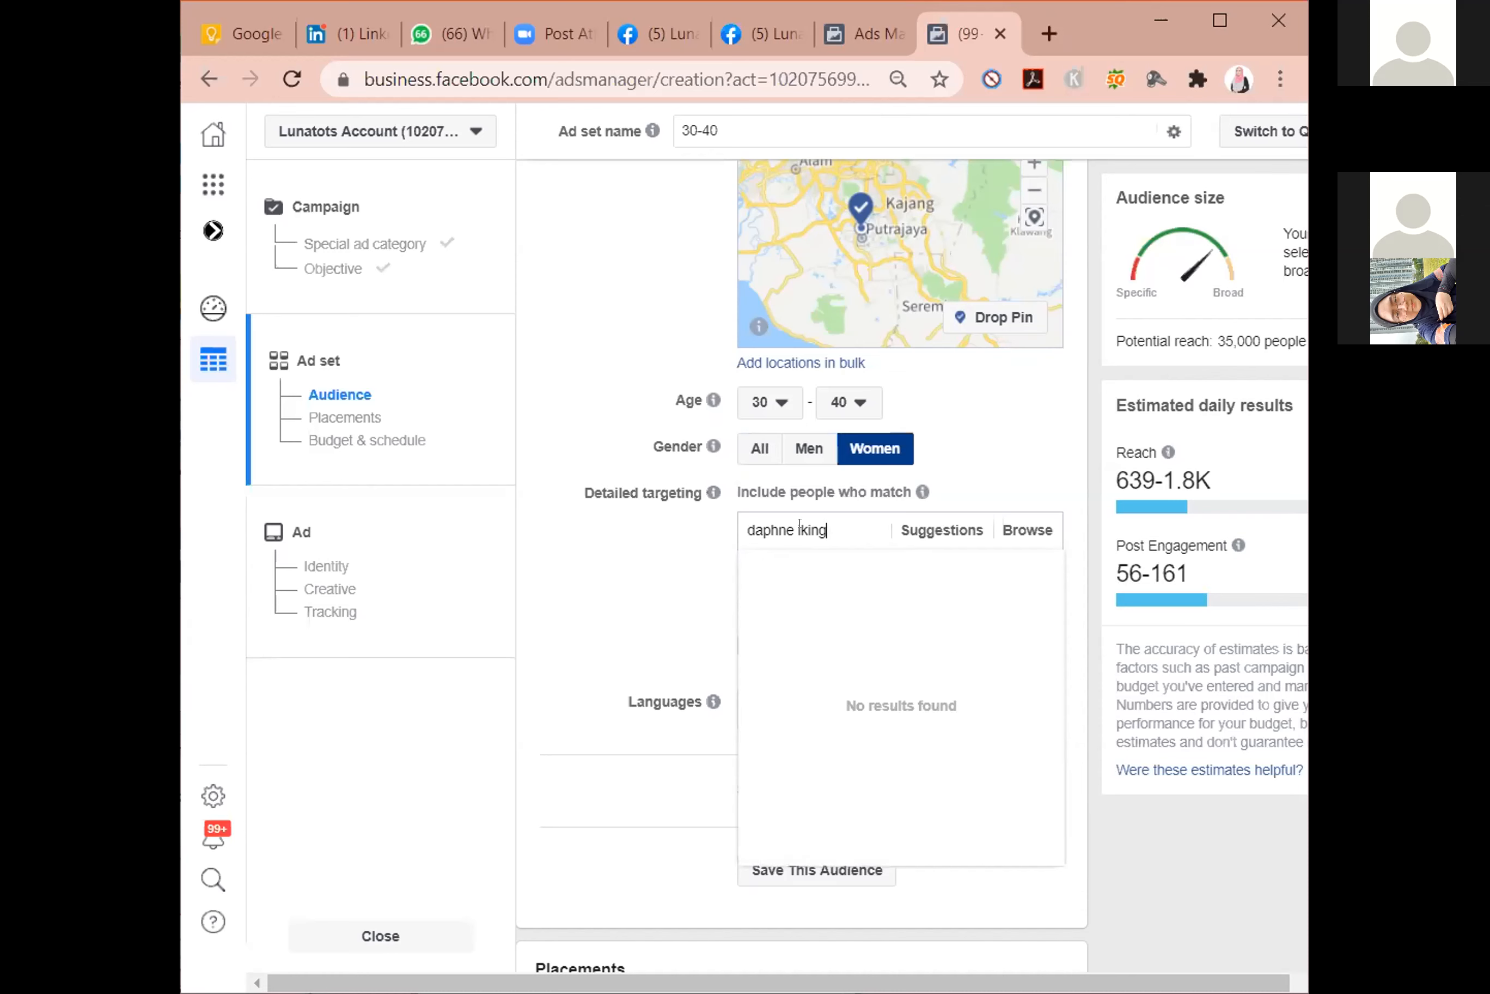
key(BackSpace)
key(BackSpace)
key(BackSpace)
key(BackSpace)
key(BackSpace)
key(BackSpace)
key(BackSpace)
key(BackSpace)
key(BackSpace)
key(BackSpace)
key(BackSpace)
key(BackSpace)
Search the detailed targeting options for "ebit liew" and clear the search.
text(ebit)
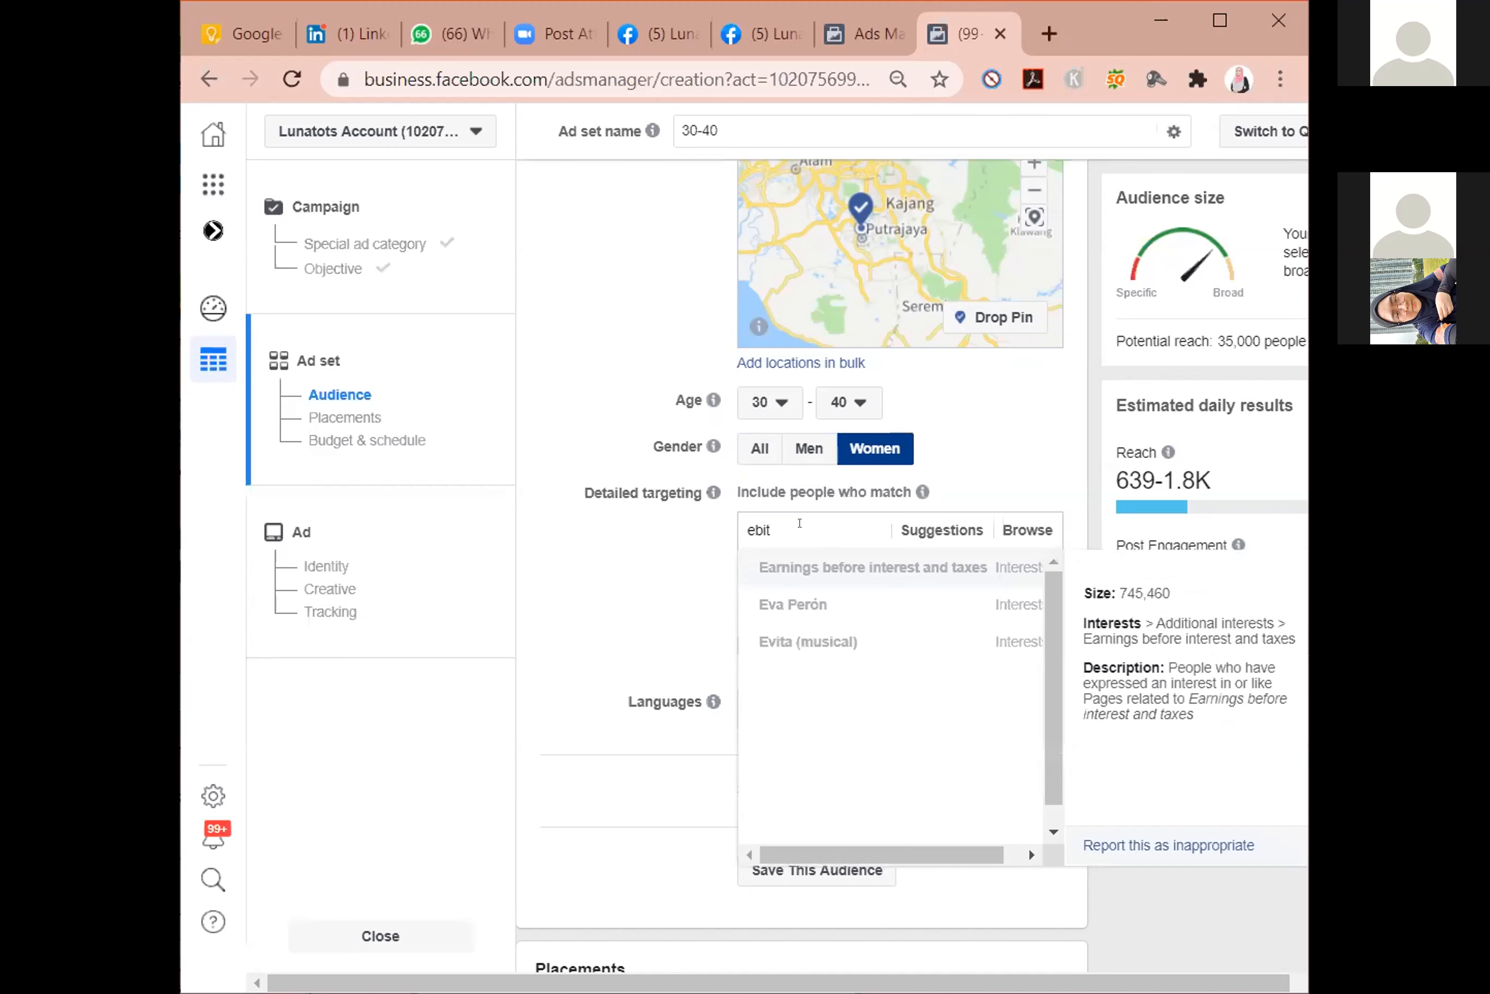
text( liew)
key(BackSpace)
key(BackSpace)
key(BackSpace)
key(BackSpace)
key(BackSpace)
key(BackSpace)
key(BackSpace)
key(BackSpace)
key(BackSpace)
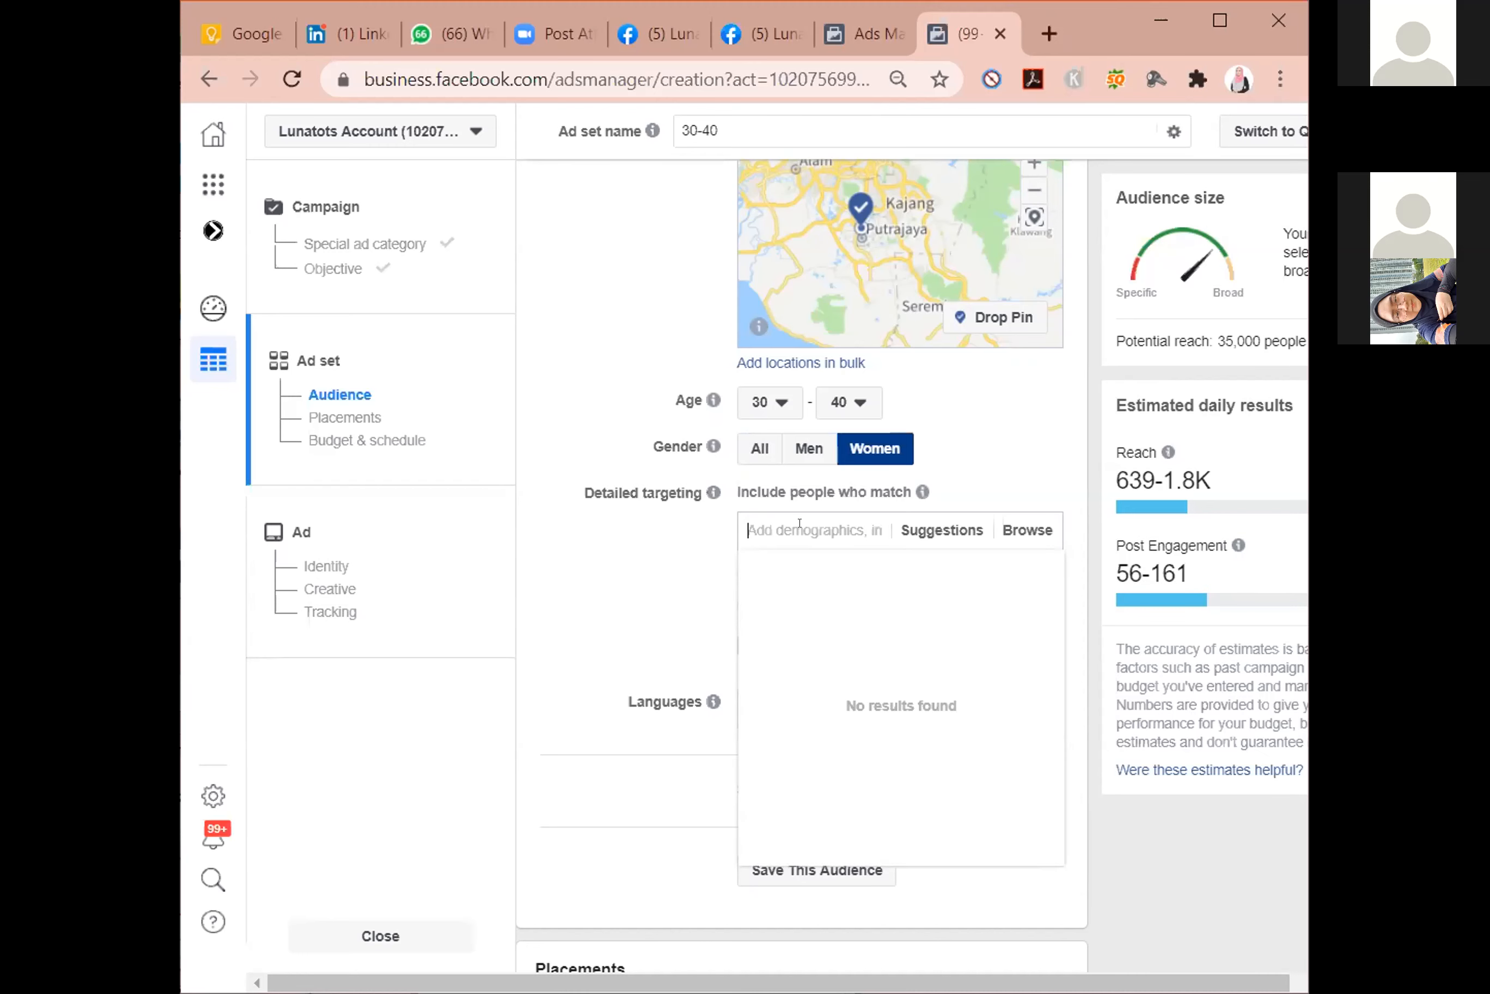
Add the interests Prof Dr Muhaya and Azizan Osman to the detailed targeting.
text(muhaya)
key(Return)
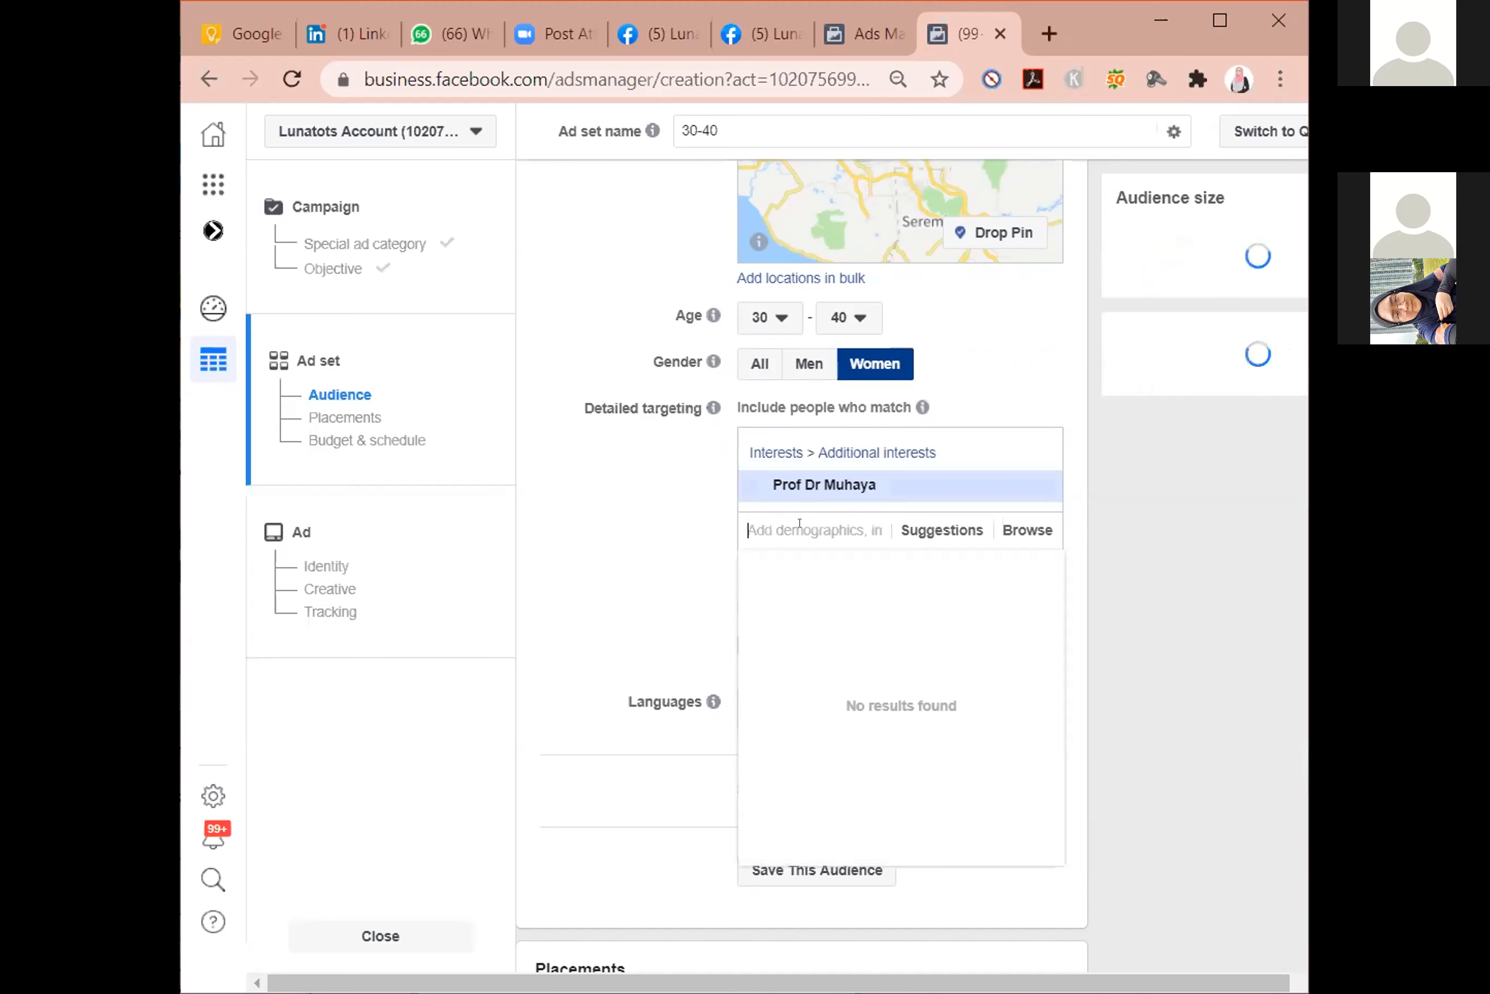
text(azizan)
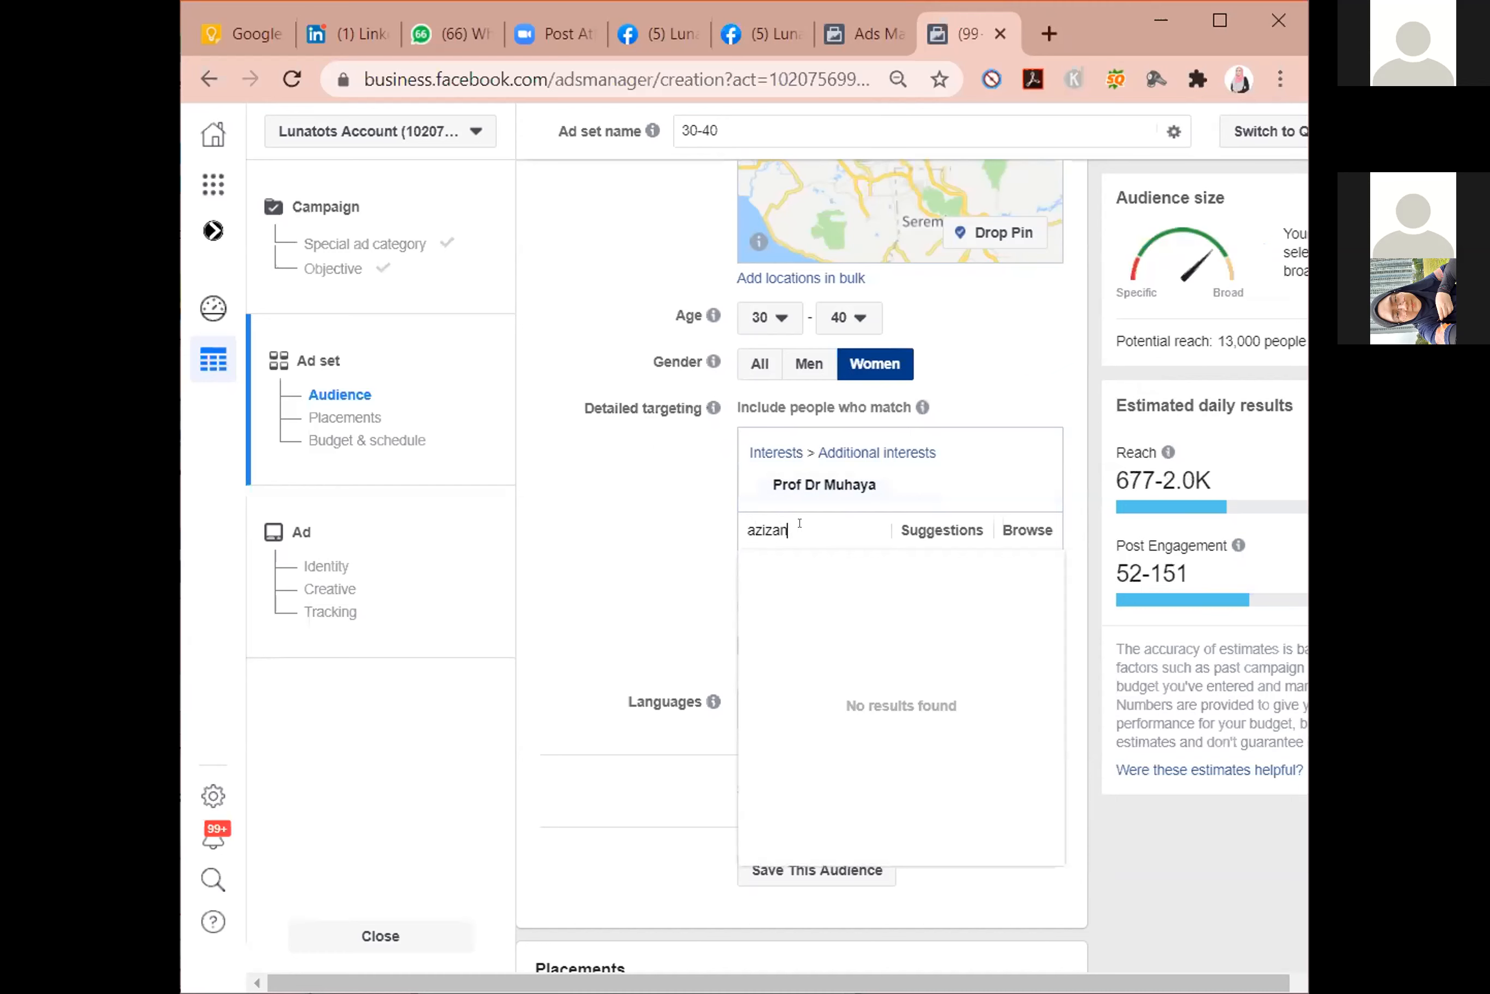
key(Return)
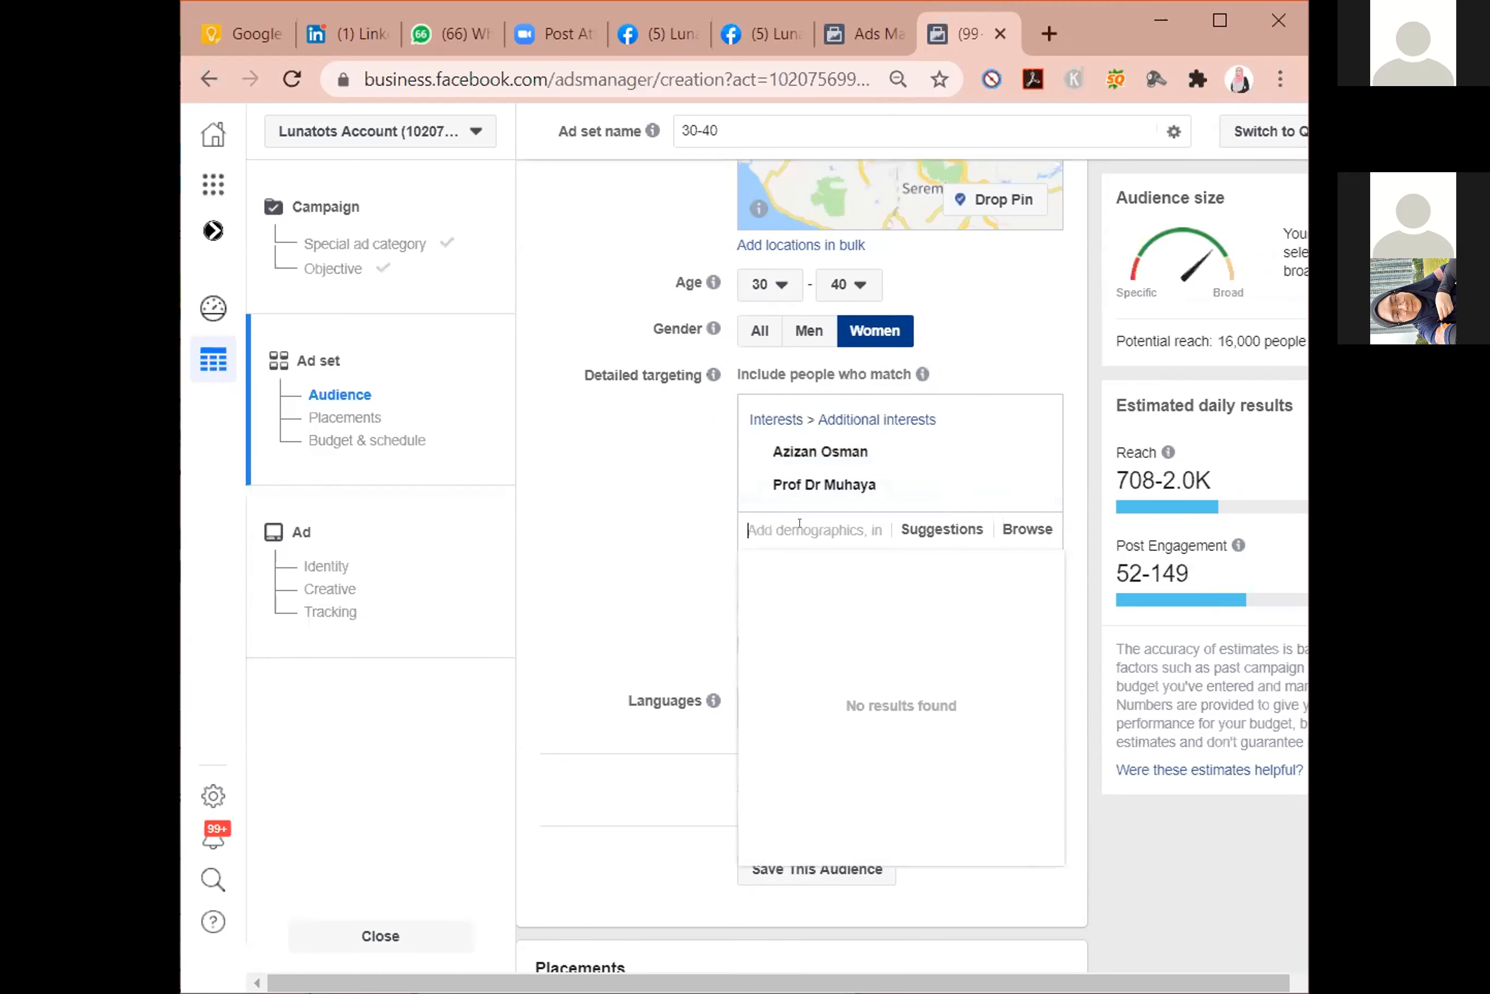
Search for "essential" in the detailed targeting and add the interest Essential oil.
text(essential)
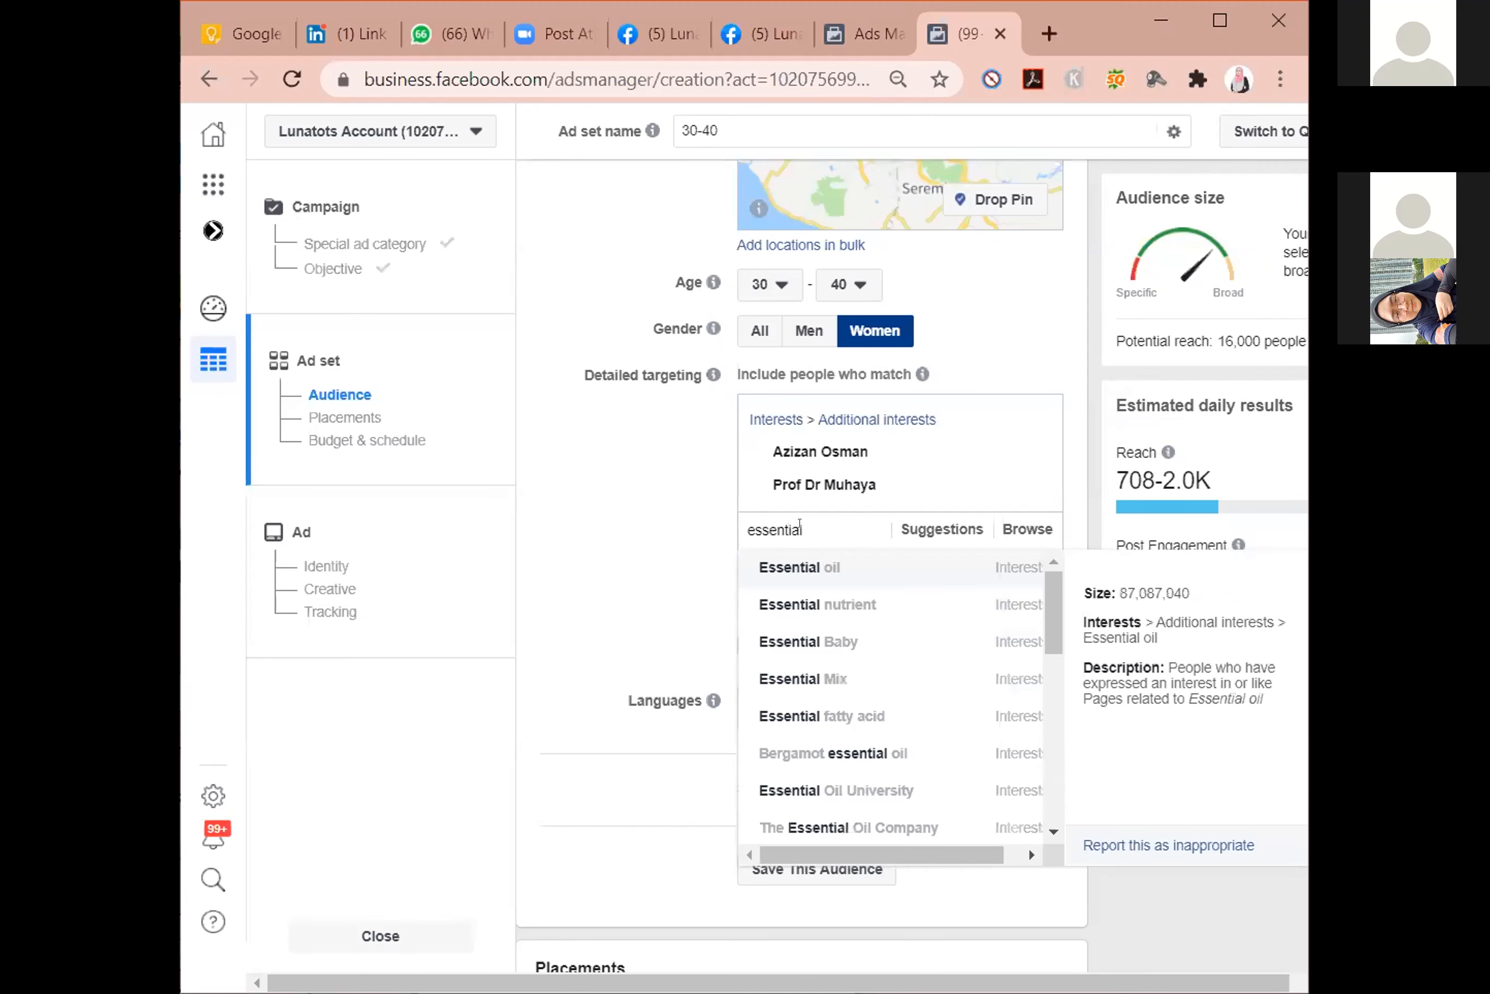
click(865, 568)
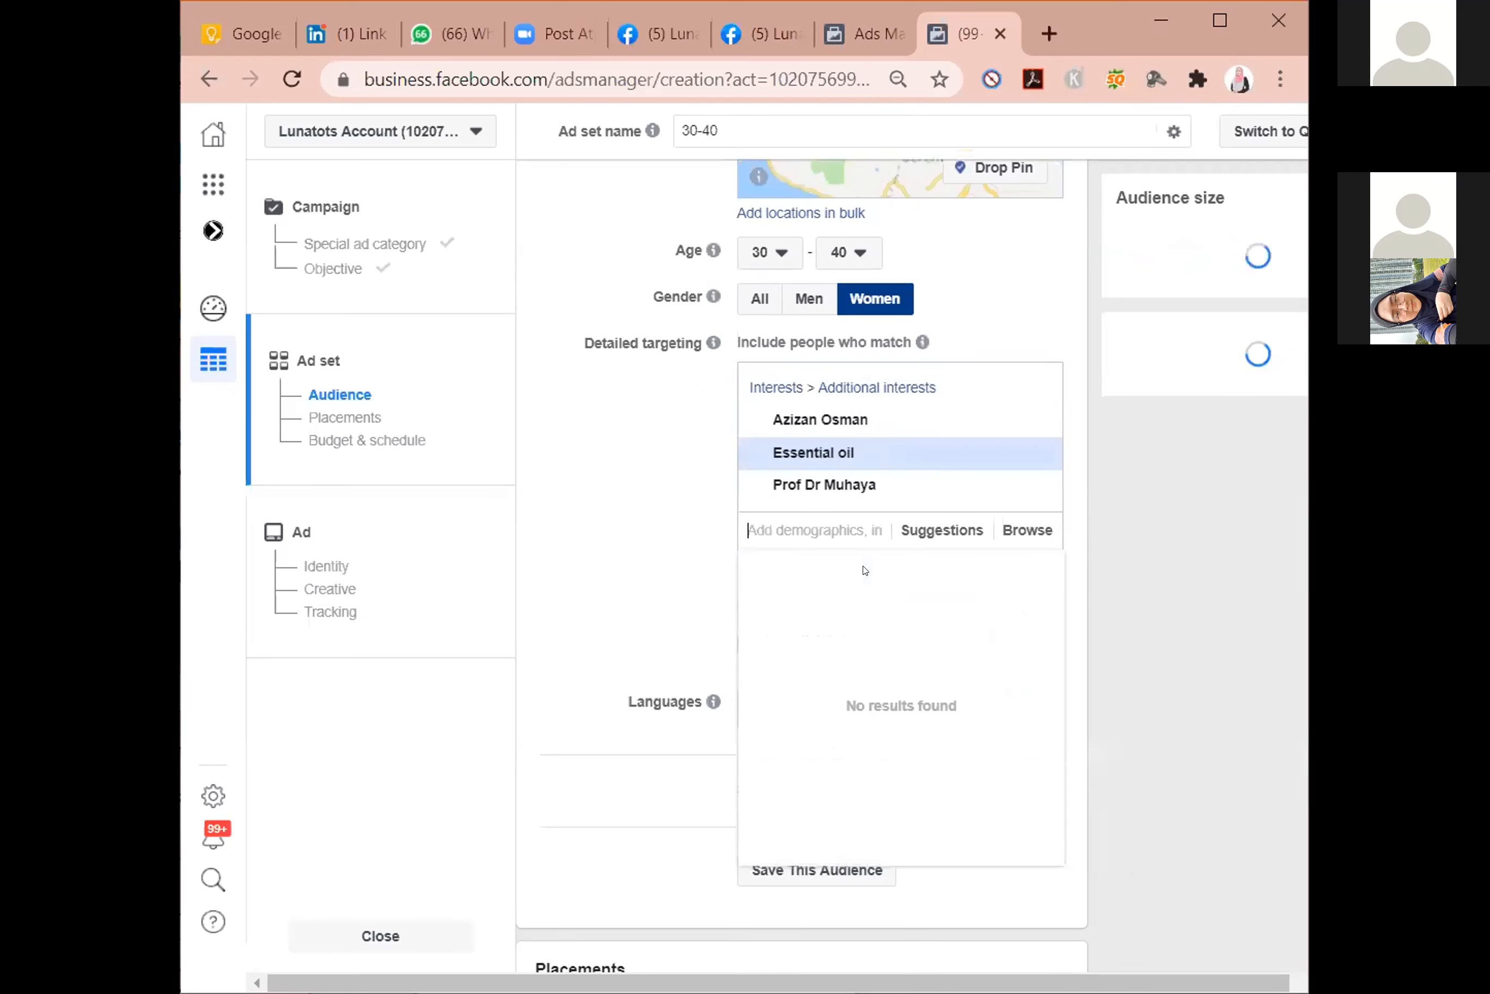
Remove the interests Prof Dr Muhaya and Azizan Osman from the detailed targeting.
mouse_move(1032, 483)
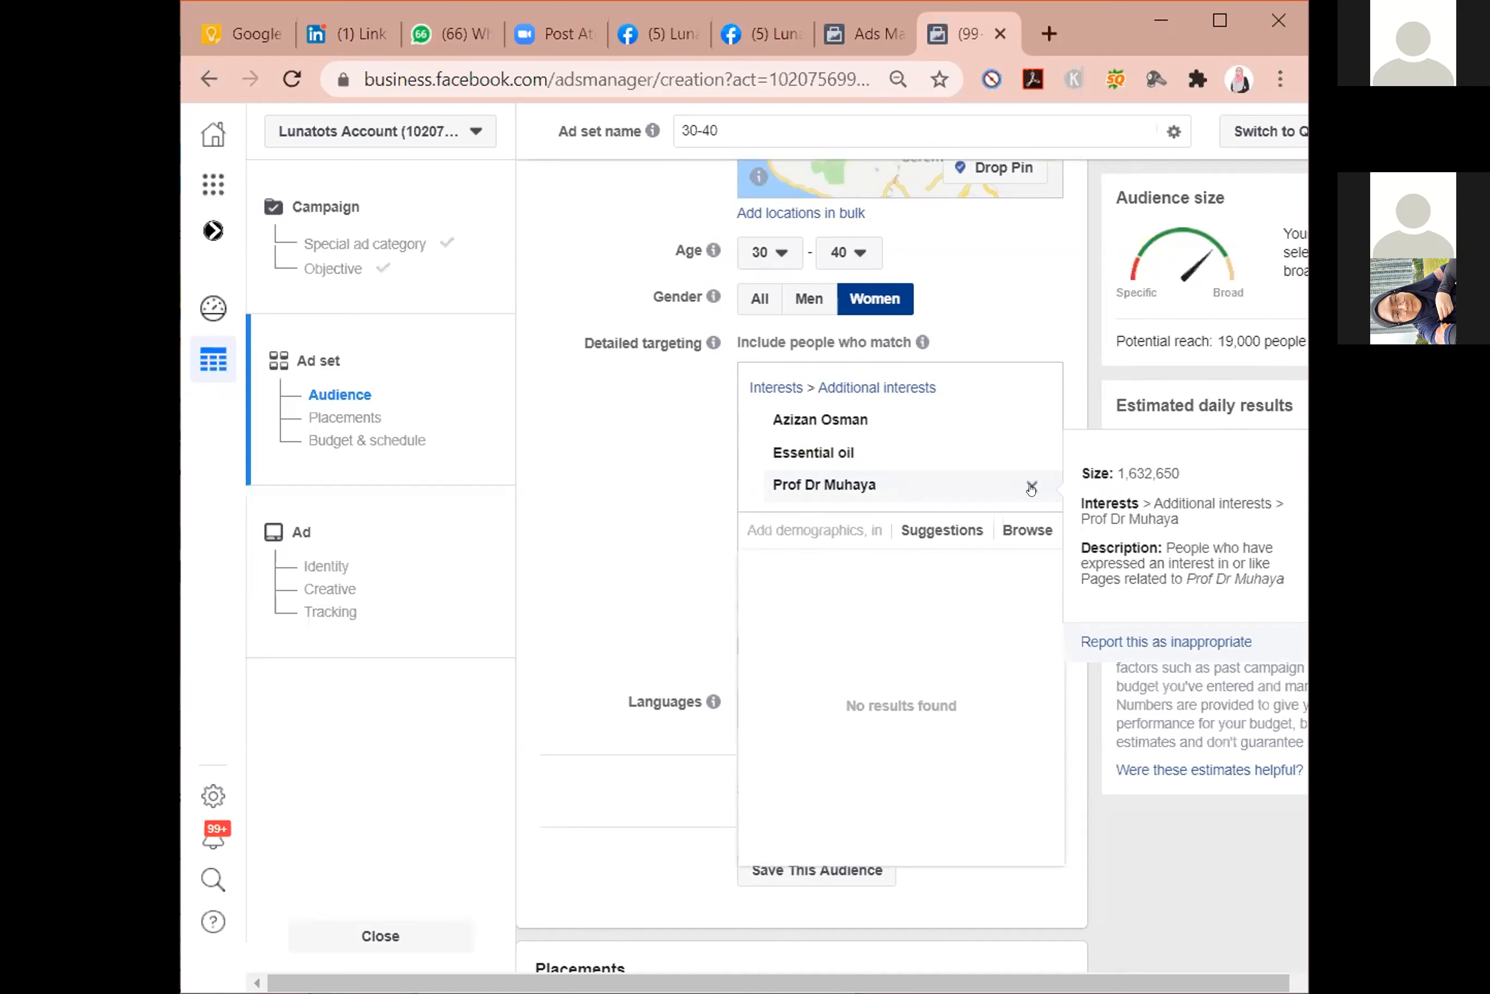
click(1031, 486)
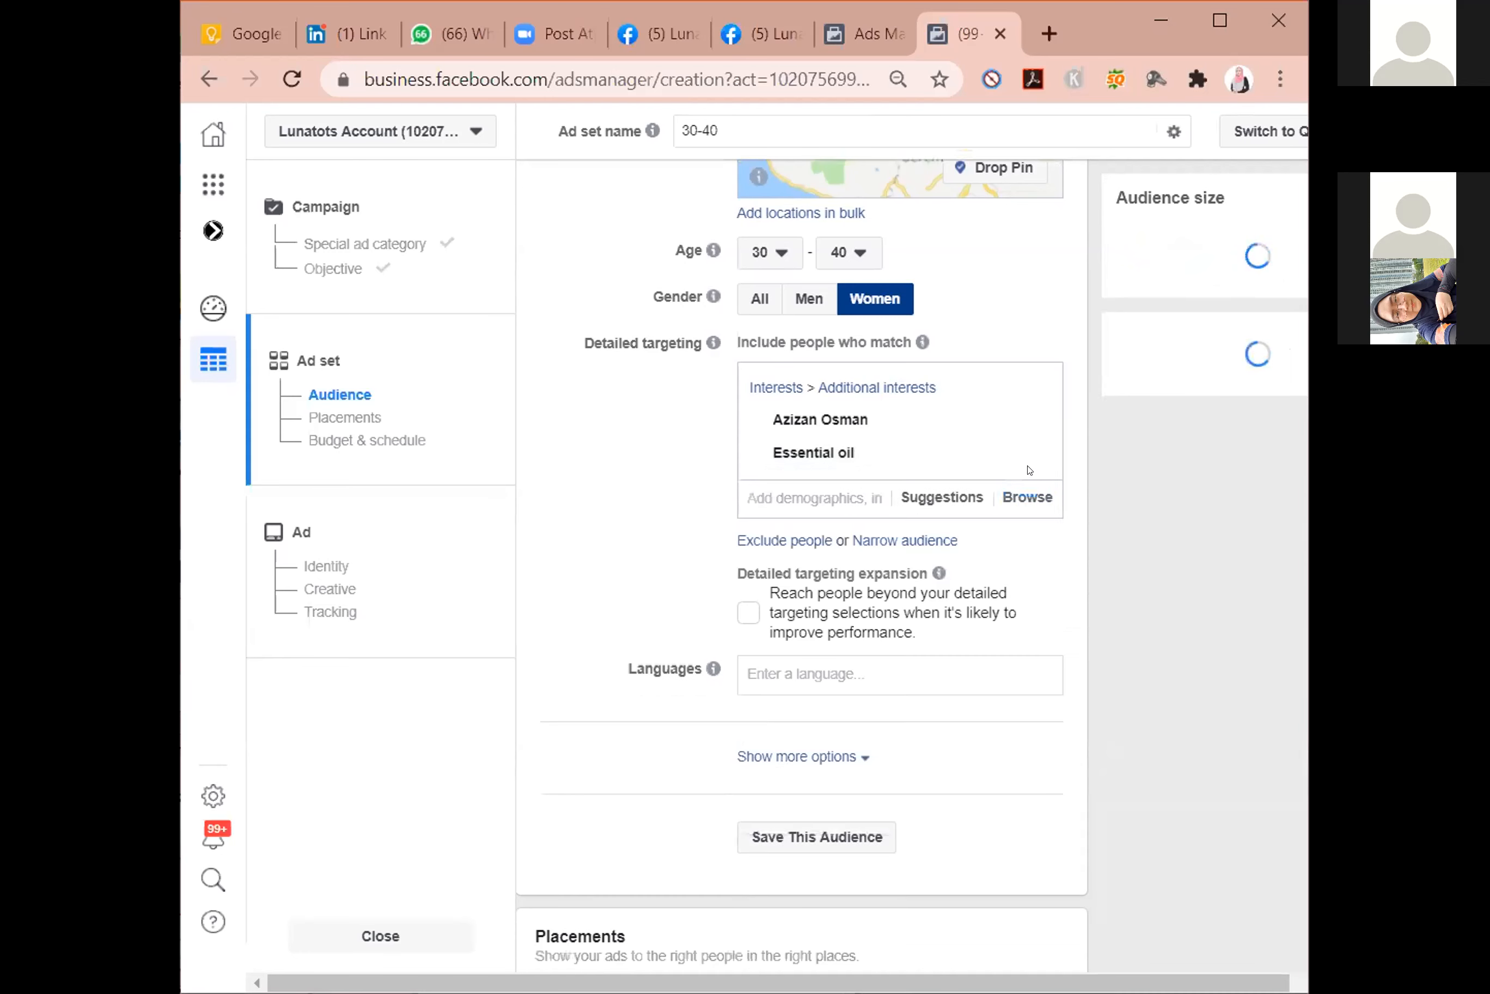
click(1030, 422)
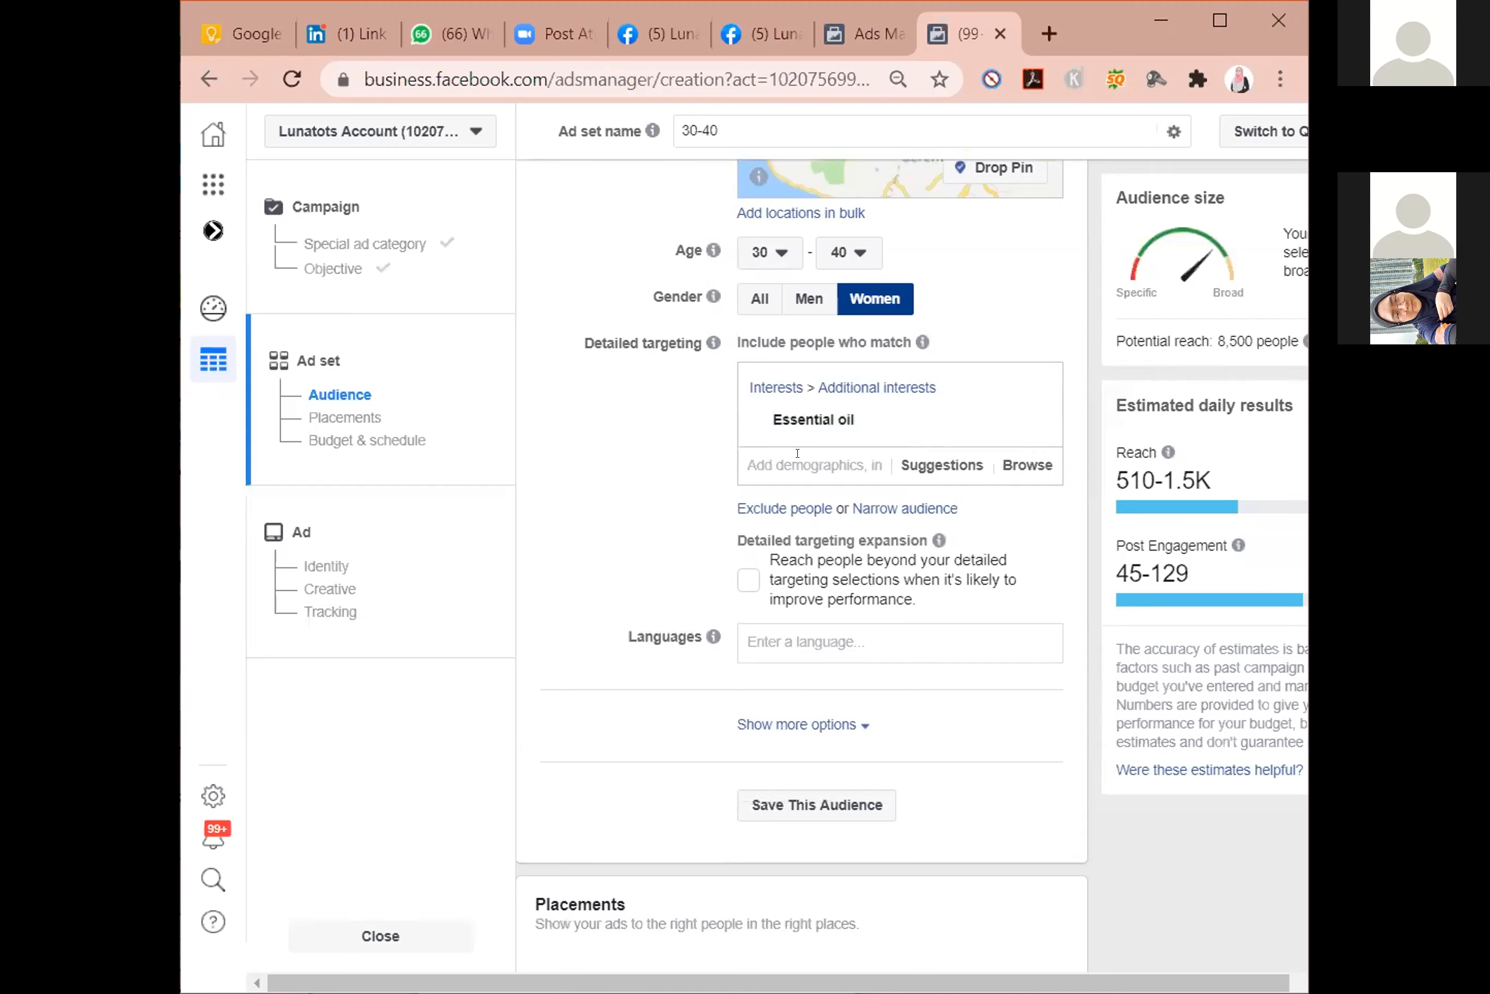
Search for "new parents" and add the demographic New parents (0-12 months) to the detailed targeting.
text(new pare)
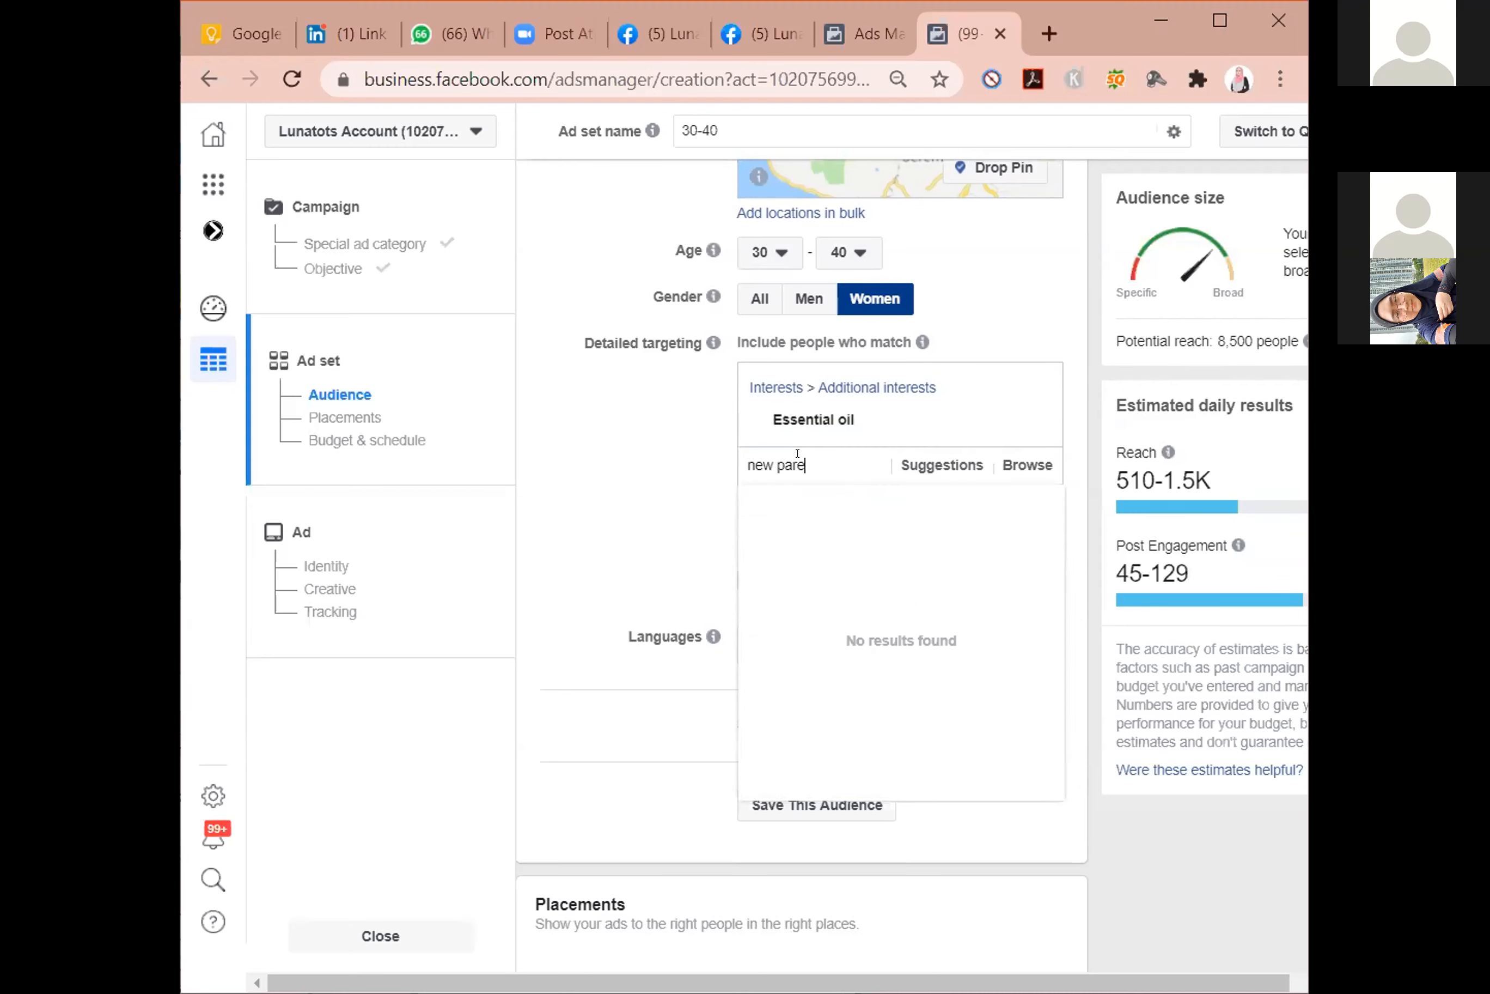
text(nts)
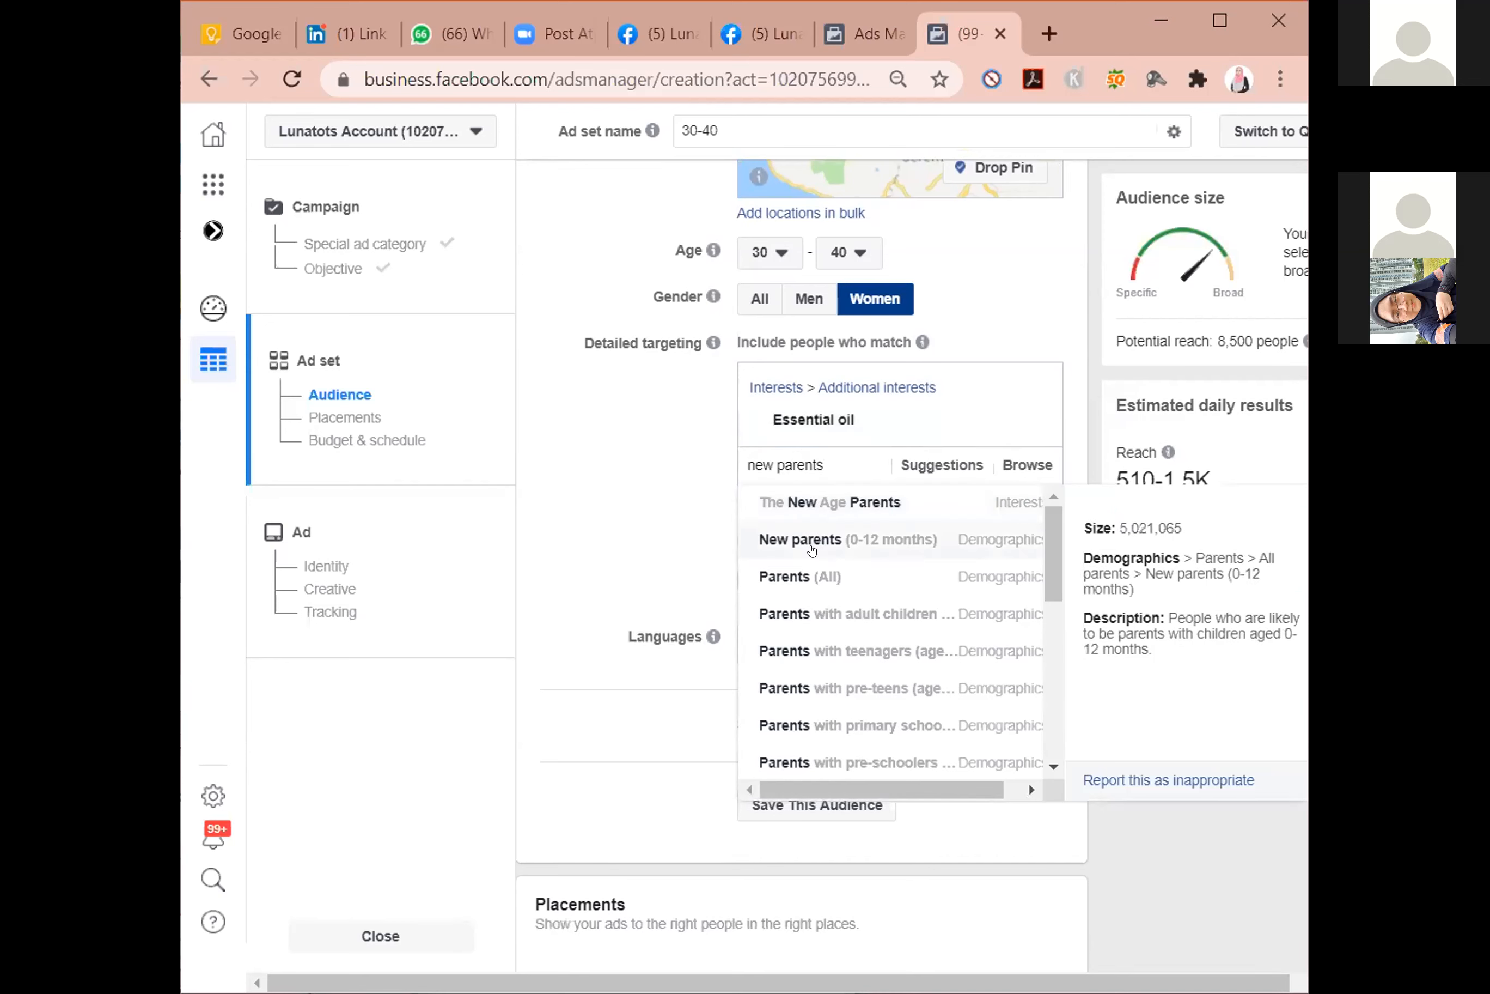
click(894, 540)
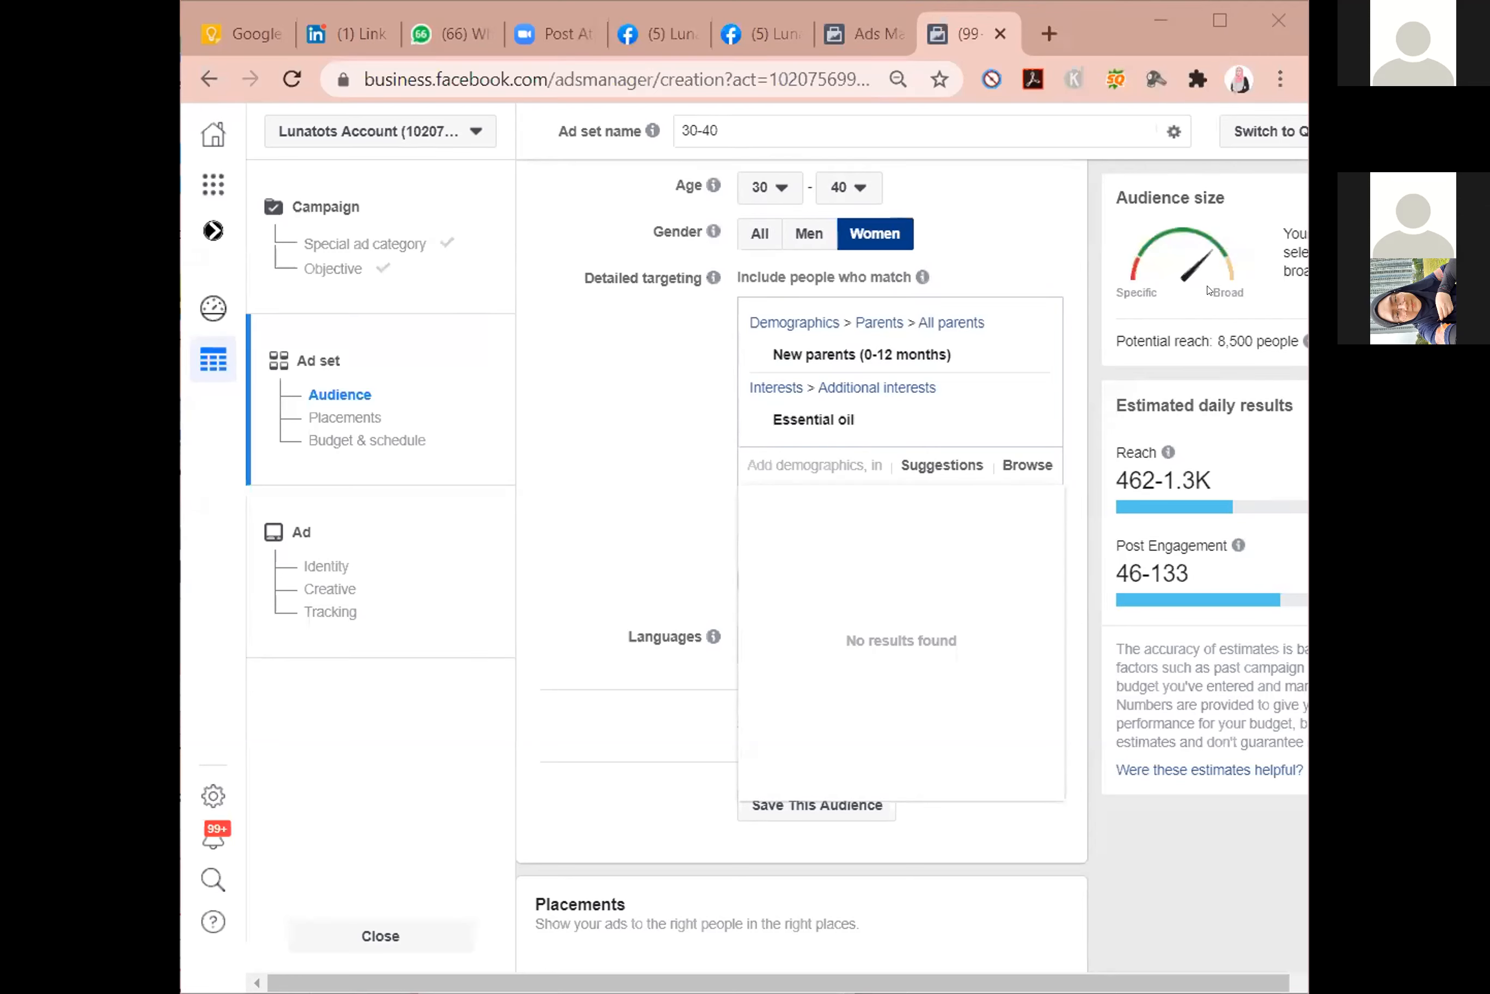
Compare the estimated reach of the 30-40 ad set with detailed targeting expansion on and off, leaving it off.
mouse_move(867, 408)
click(603, 520)
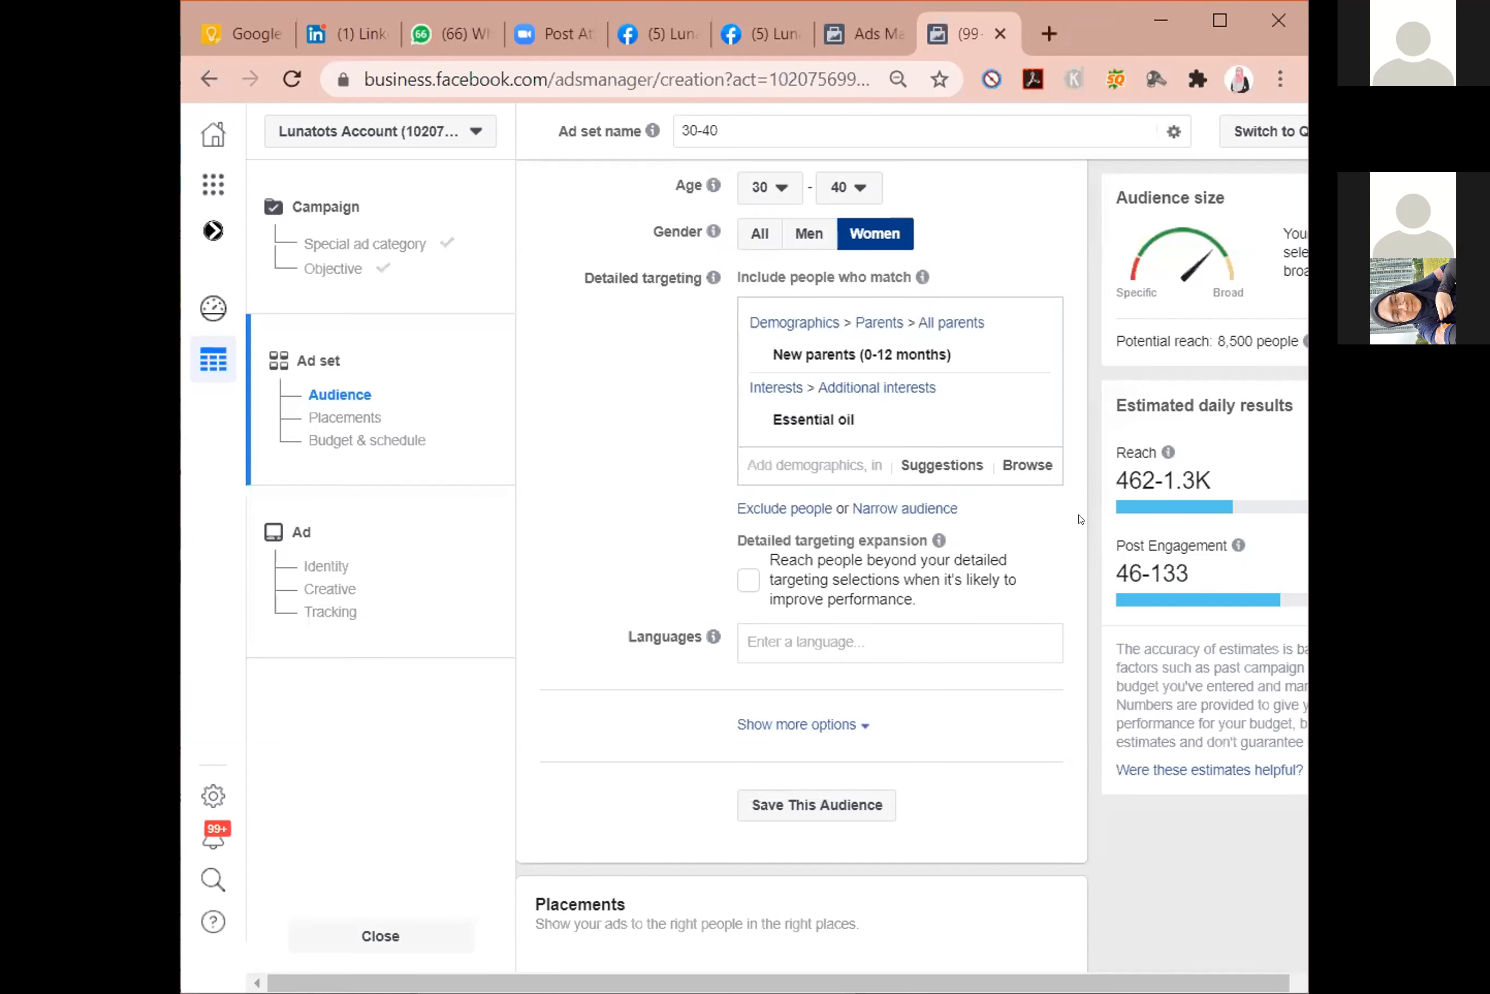
scroll(1081, 537, down, 4)
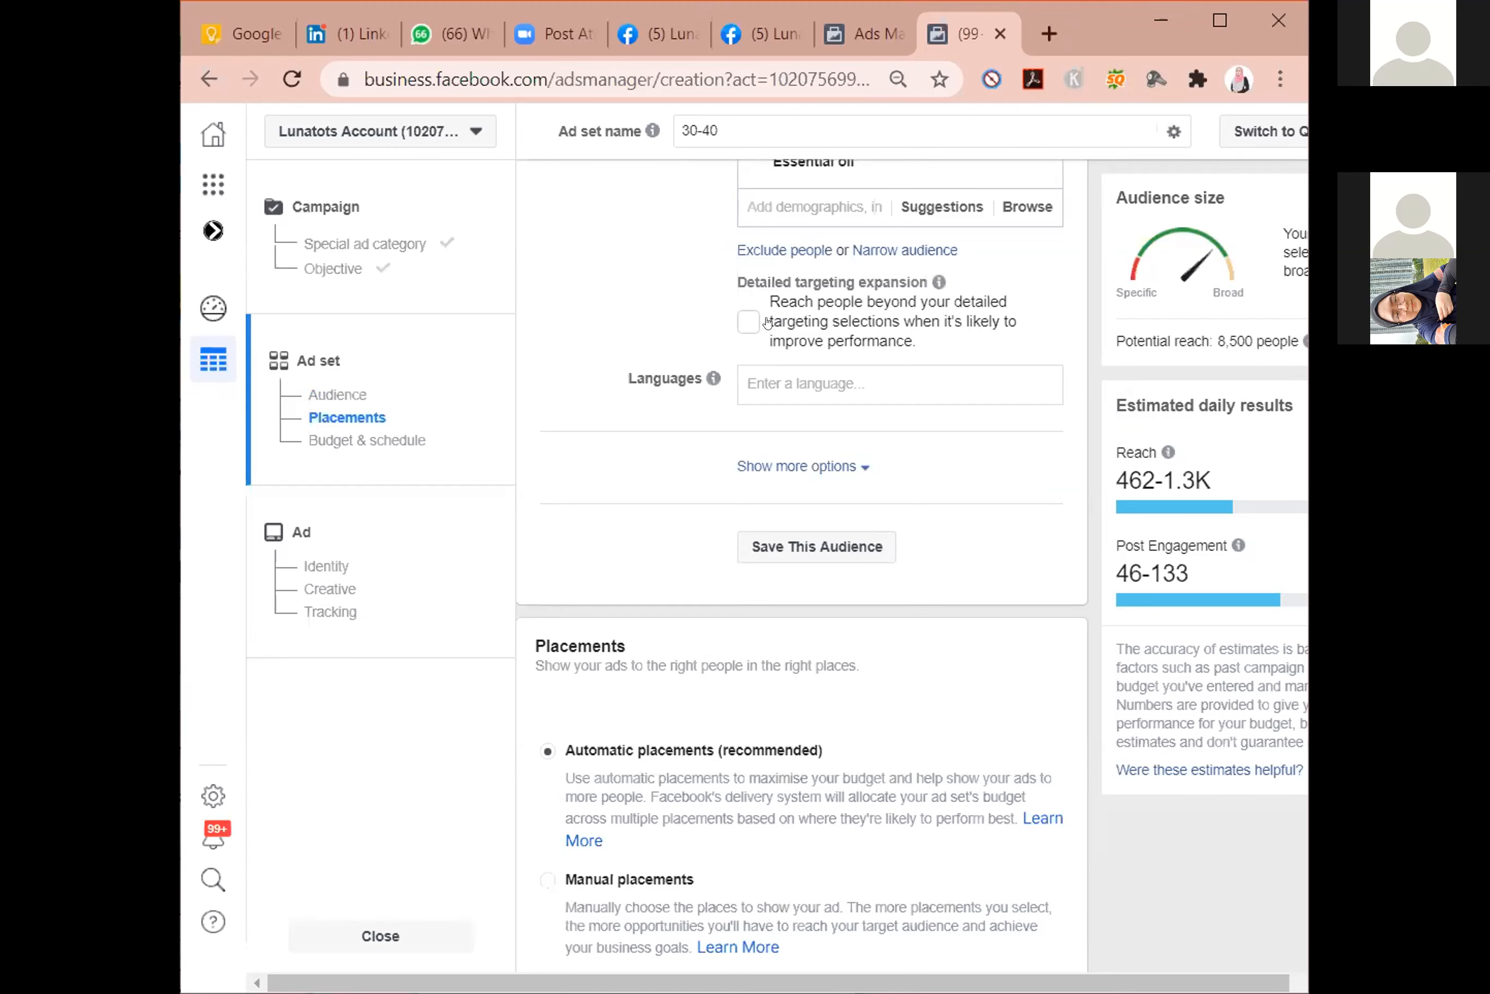
click(747, 322)
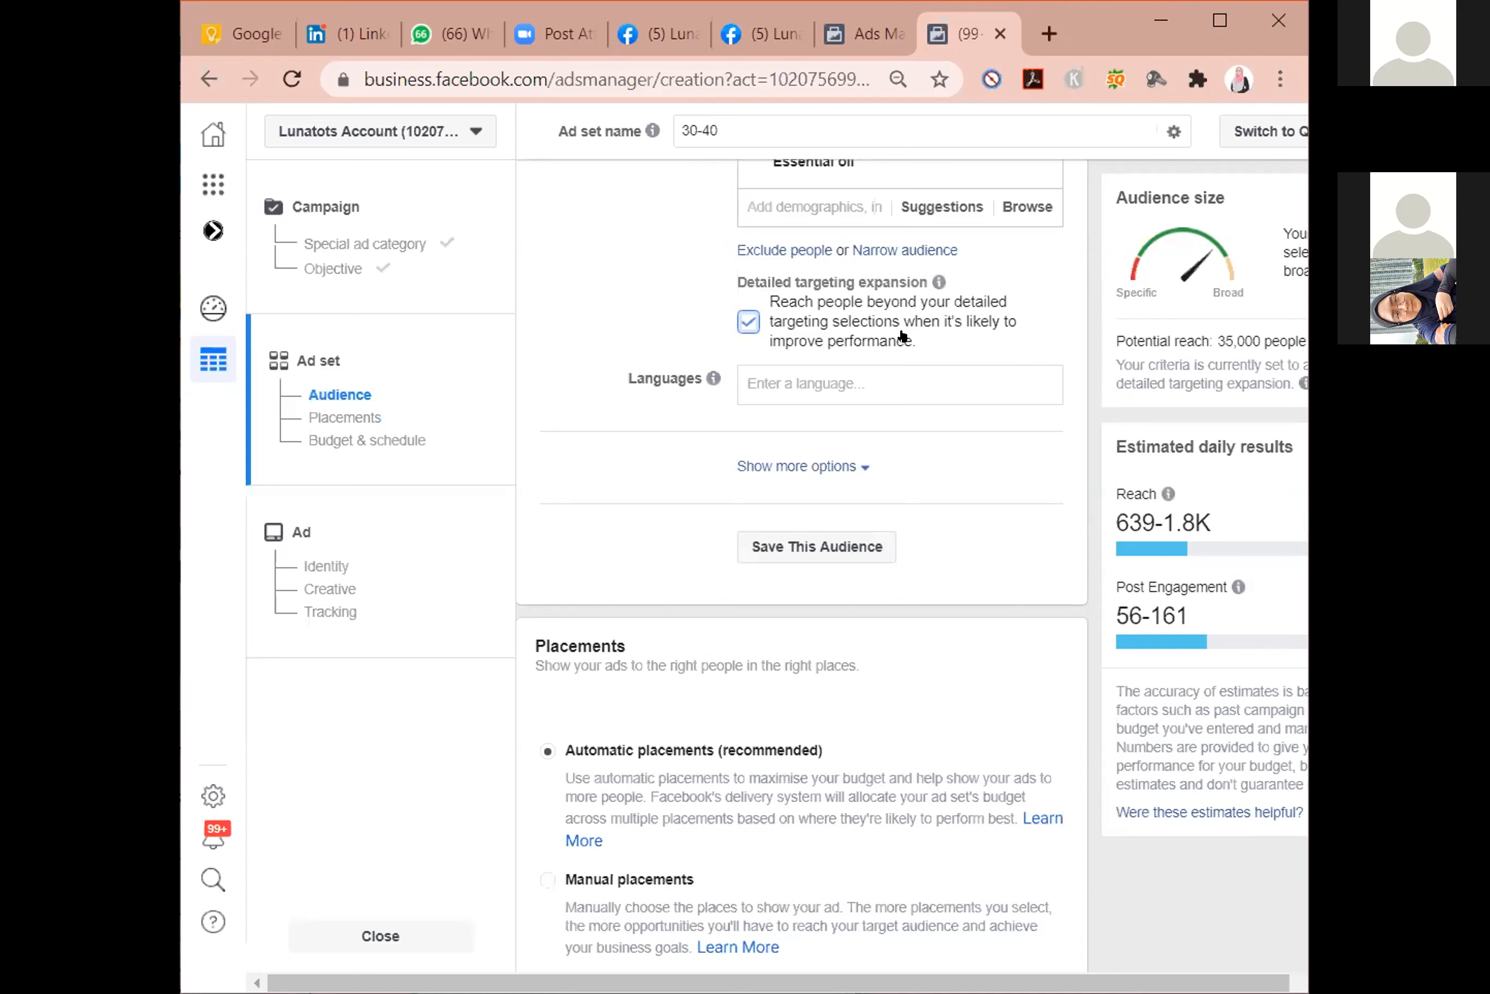
click(748, 322)
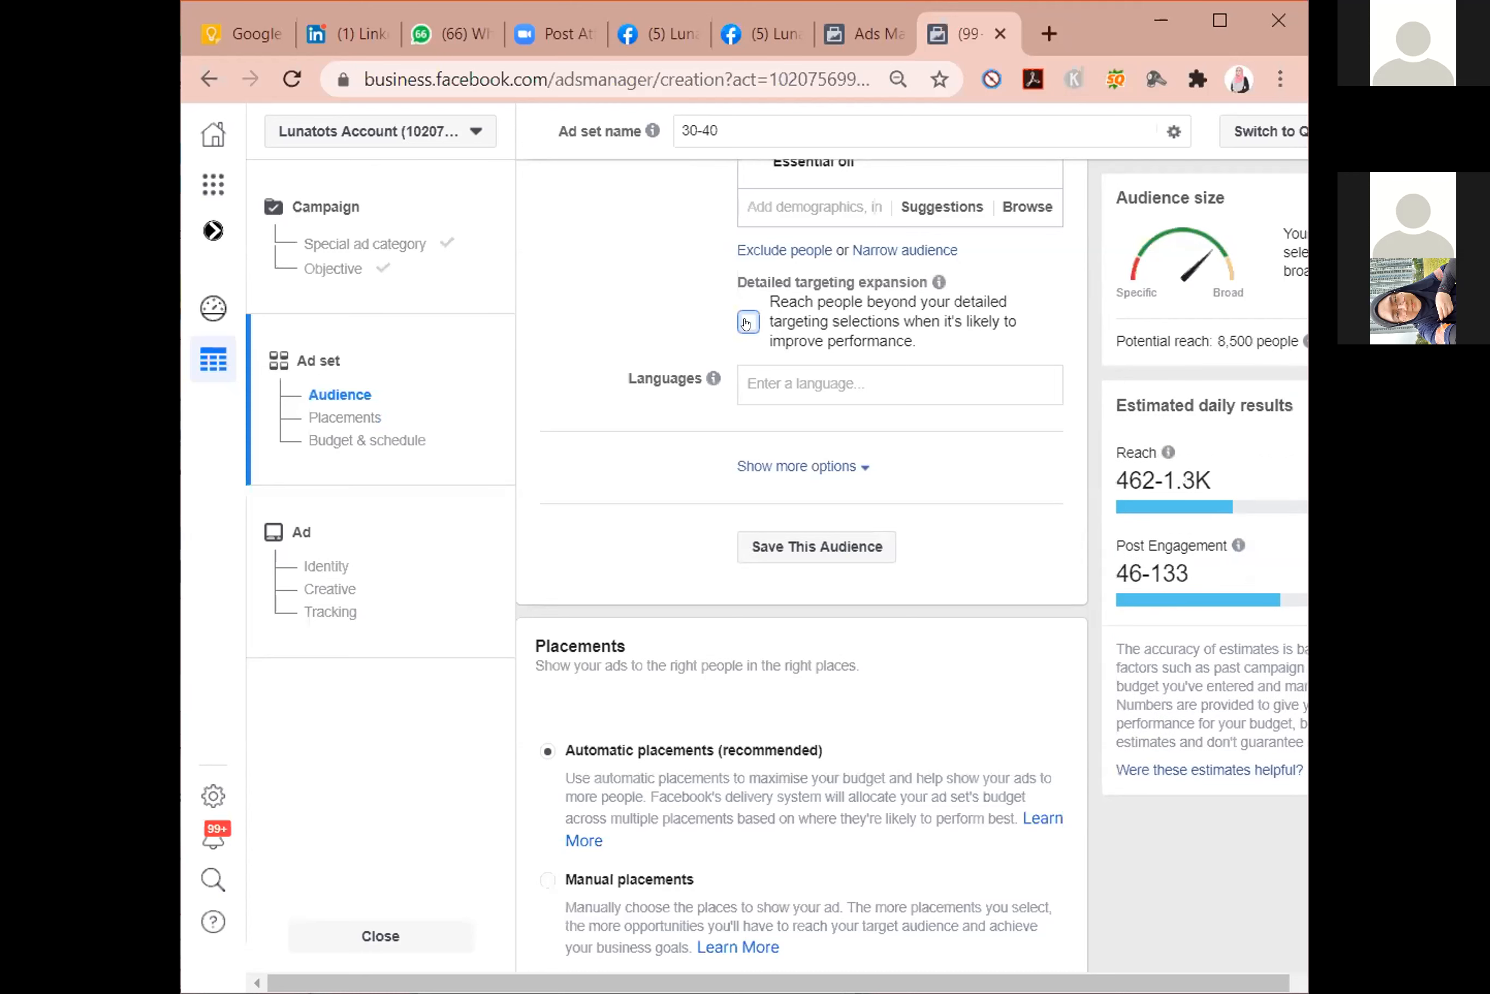
click(747, 322)
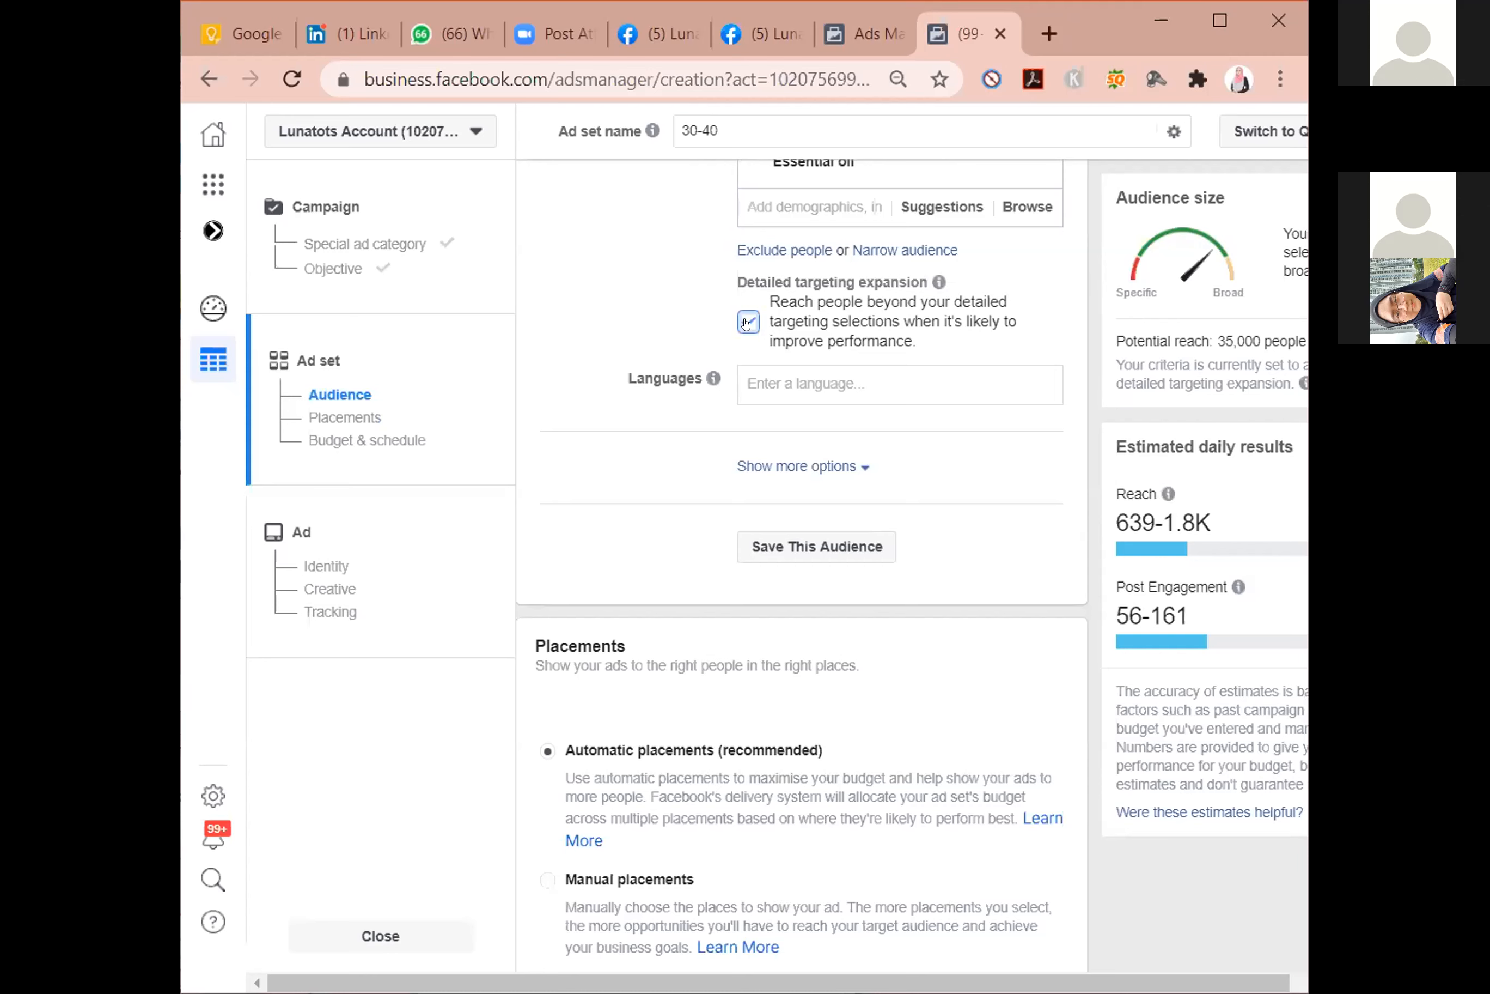
click(748, 322)
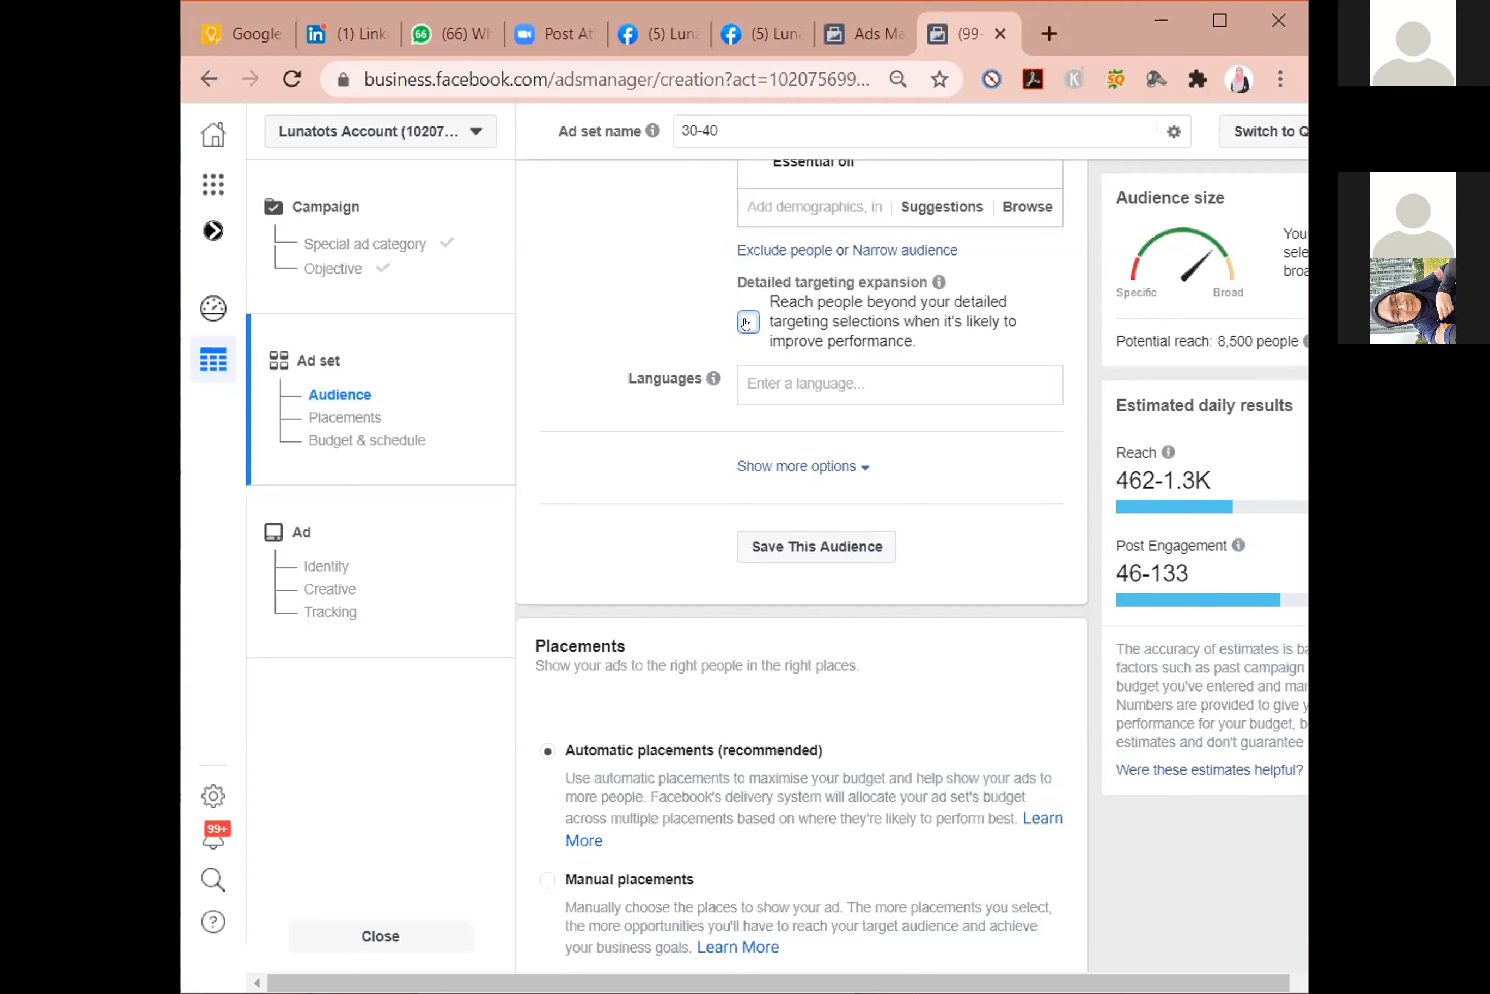
click(748, 322)
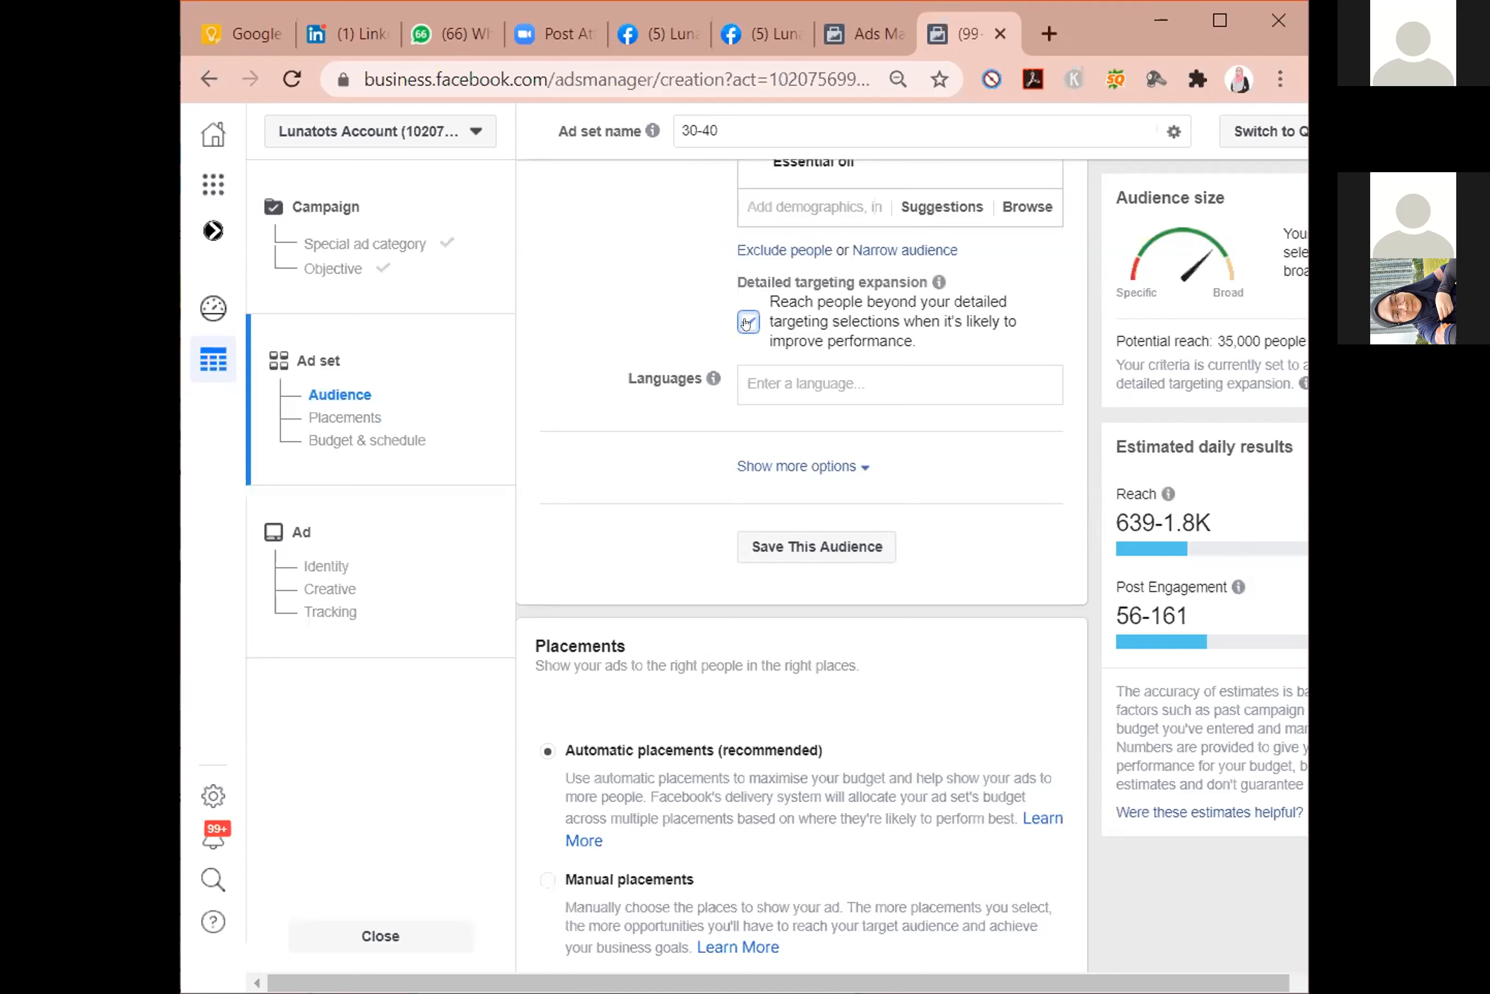
click(747, 322)
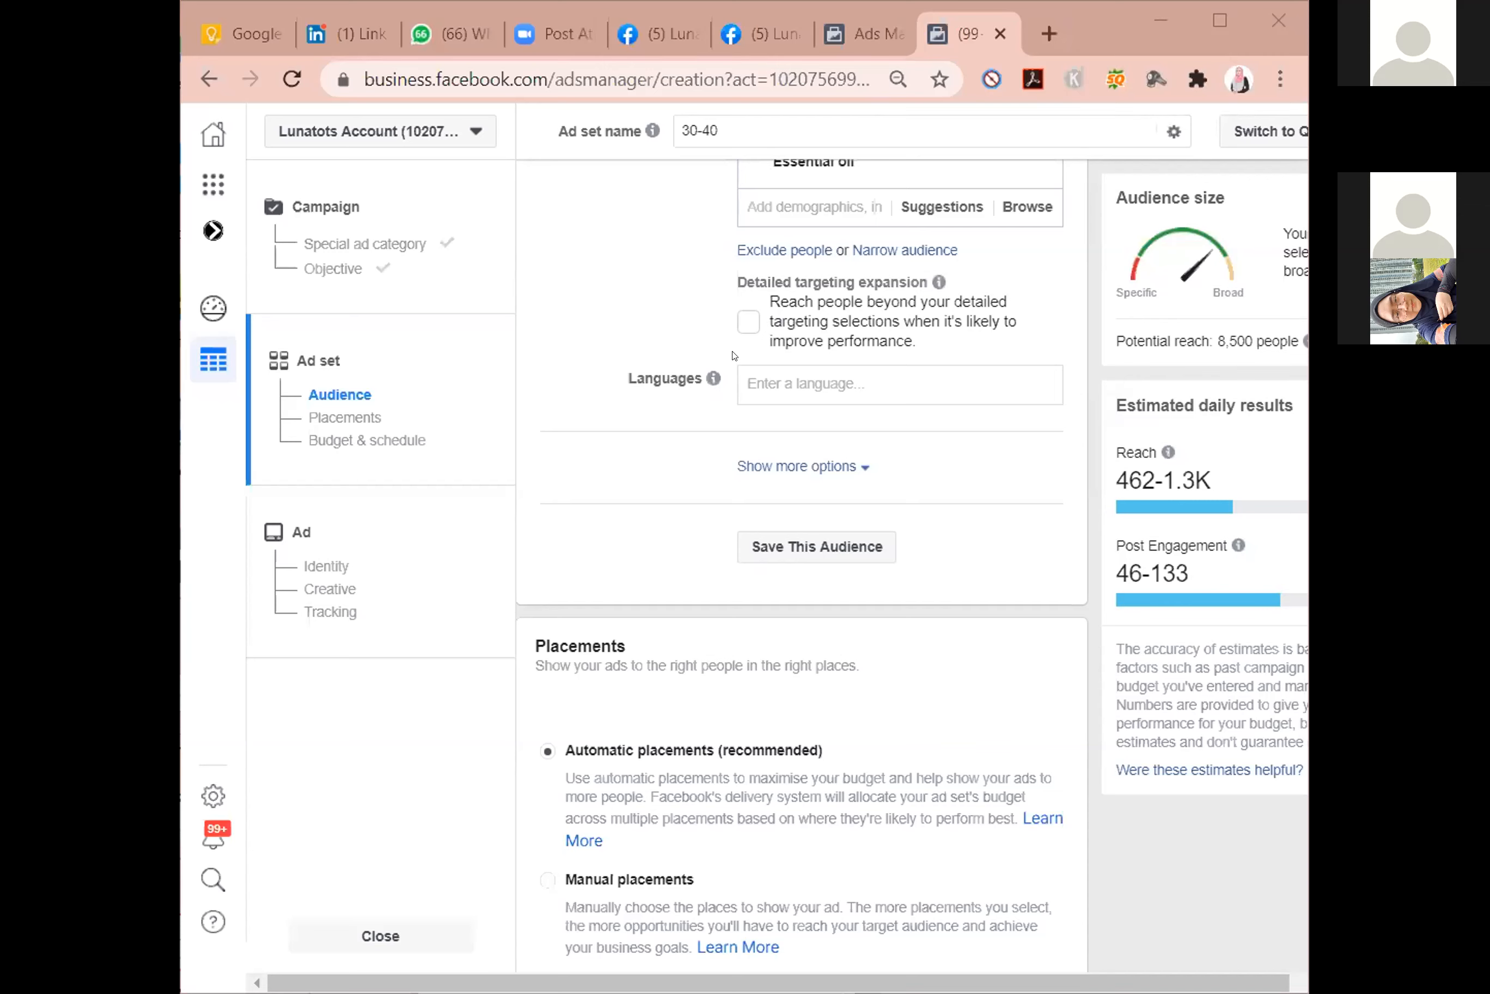
Add Malay and English (All) as the languages of the ad set's audience.
click(753, 375)
click(911, 402)
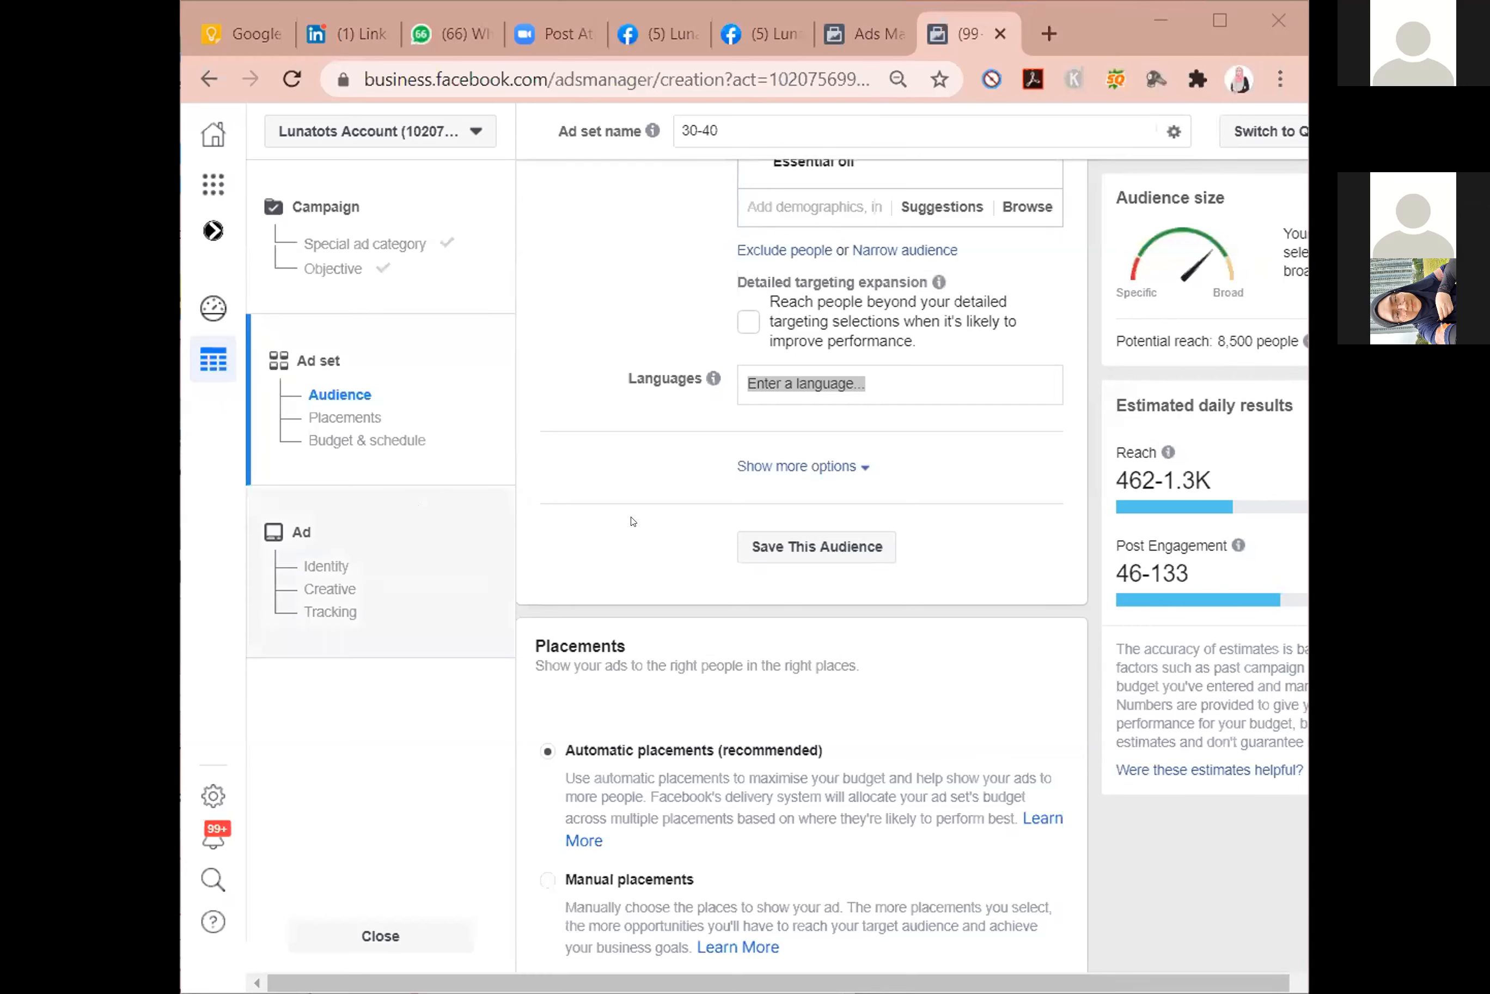
click(817, 371)
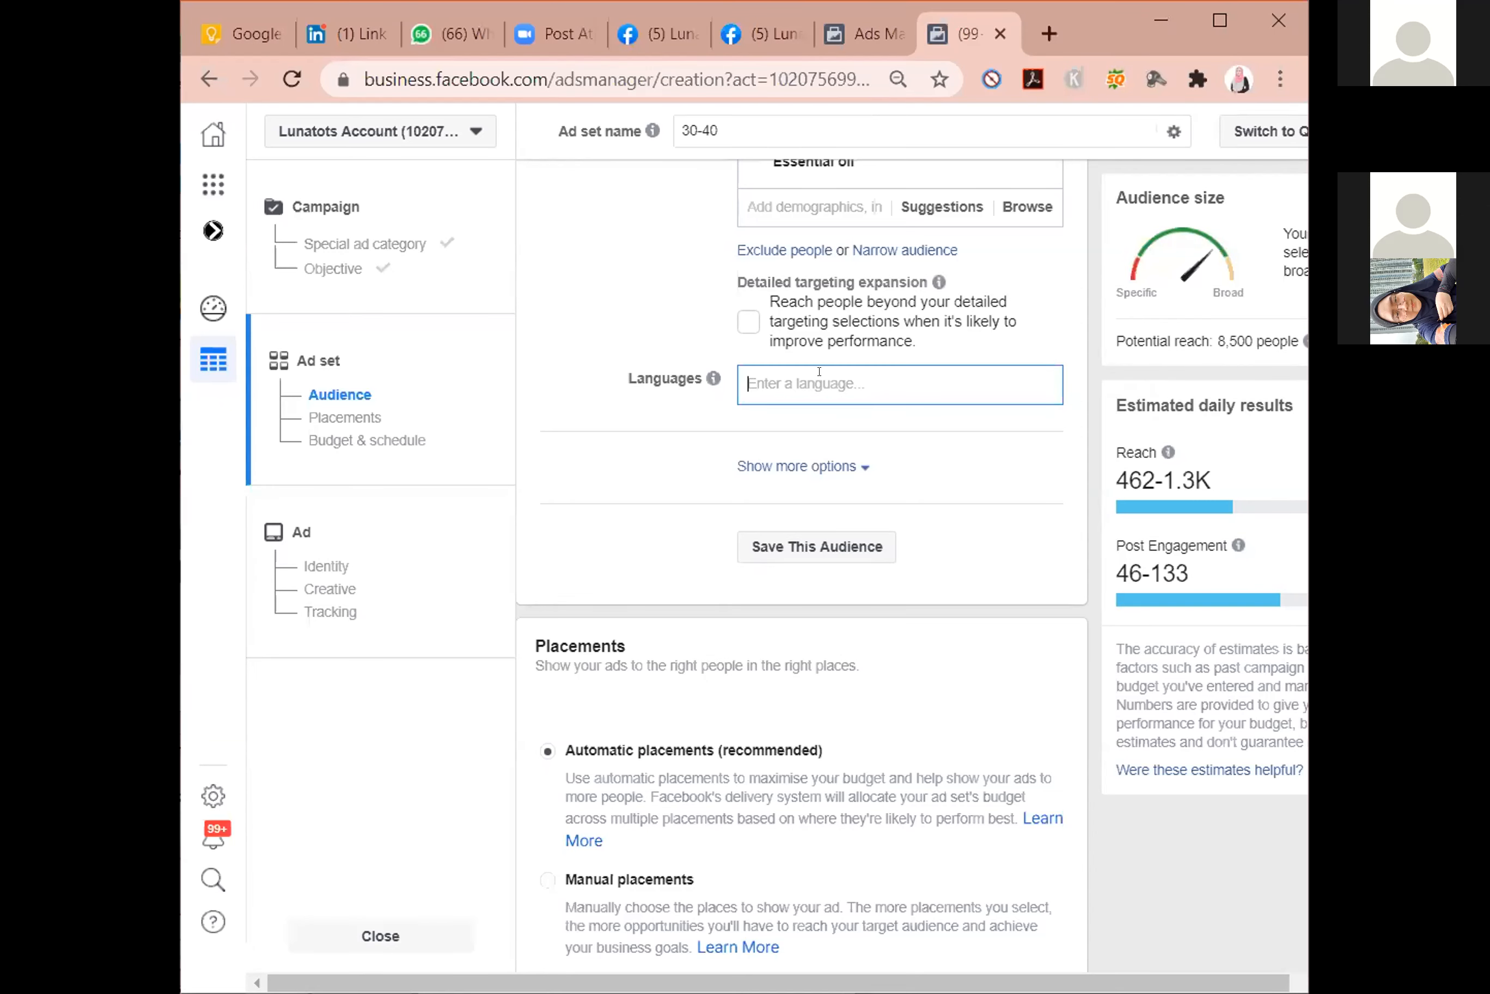
text(malay)
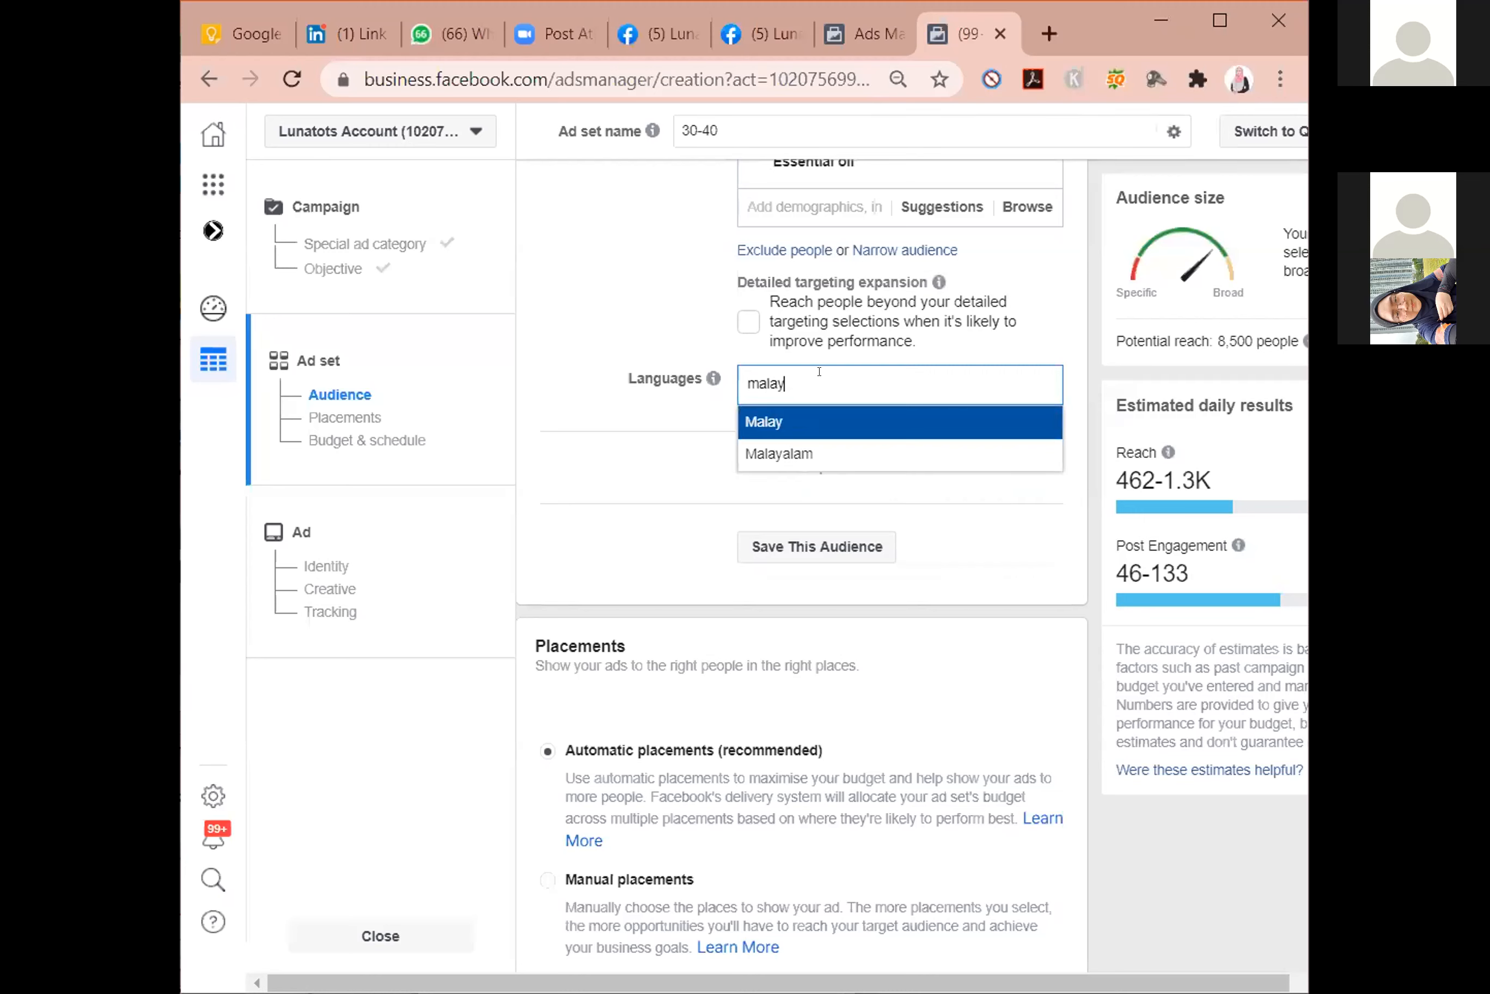
click(806, 423)
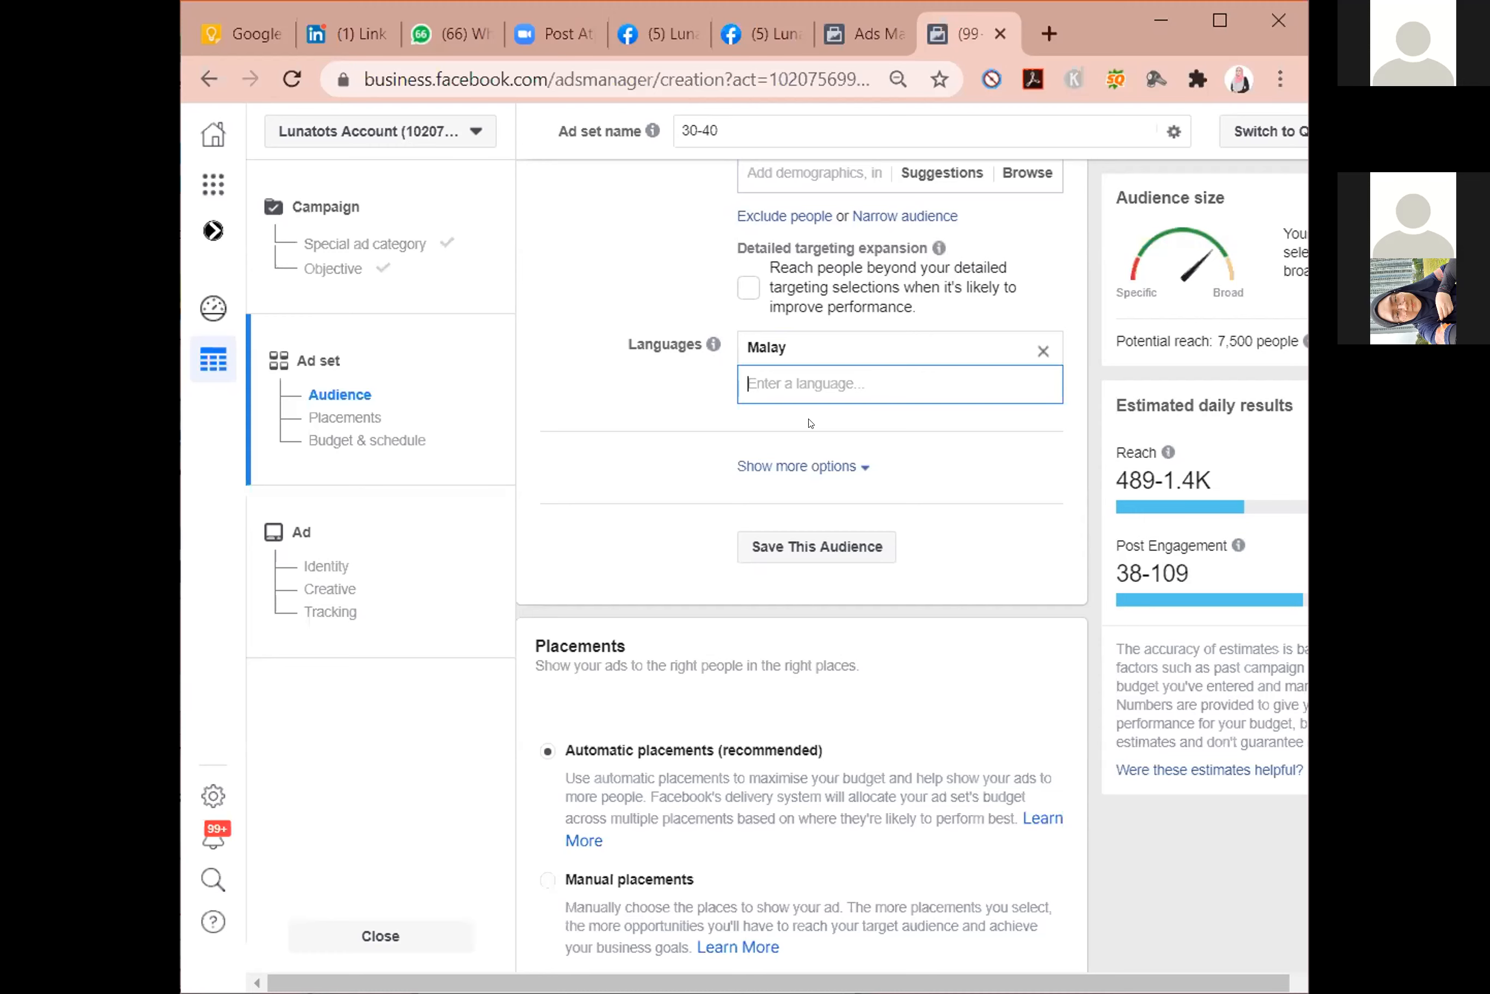
text(englis)
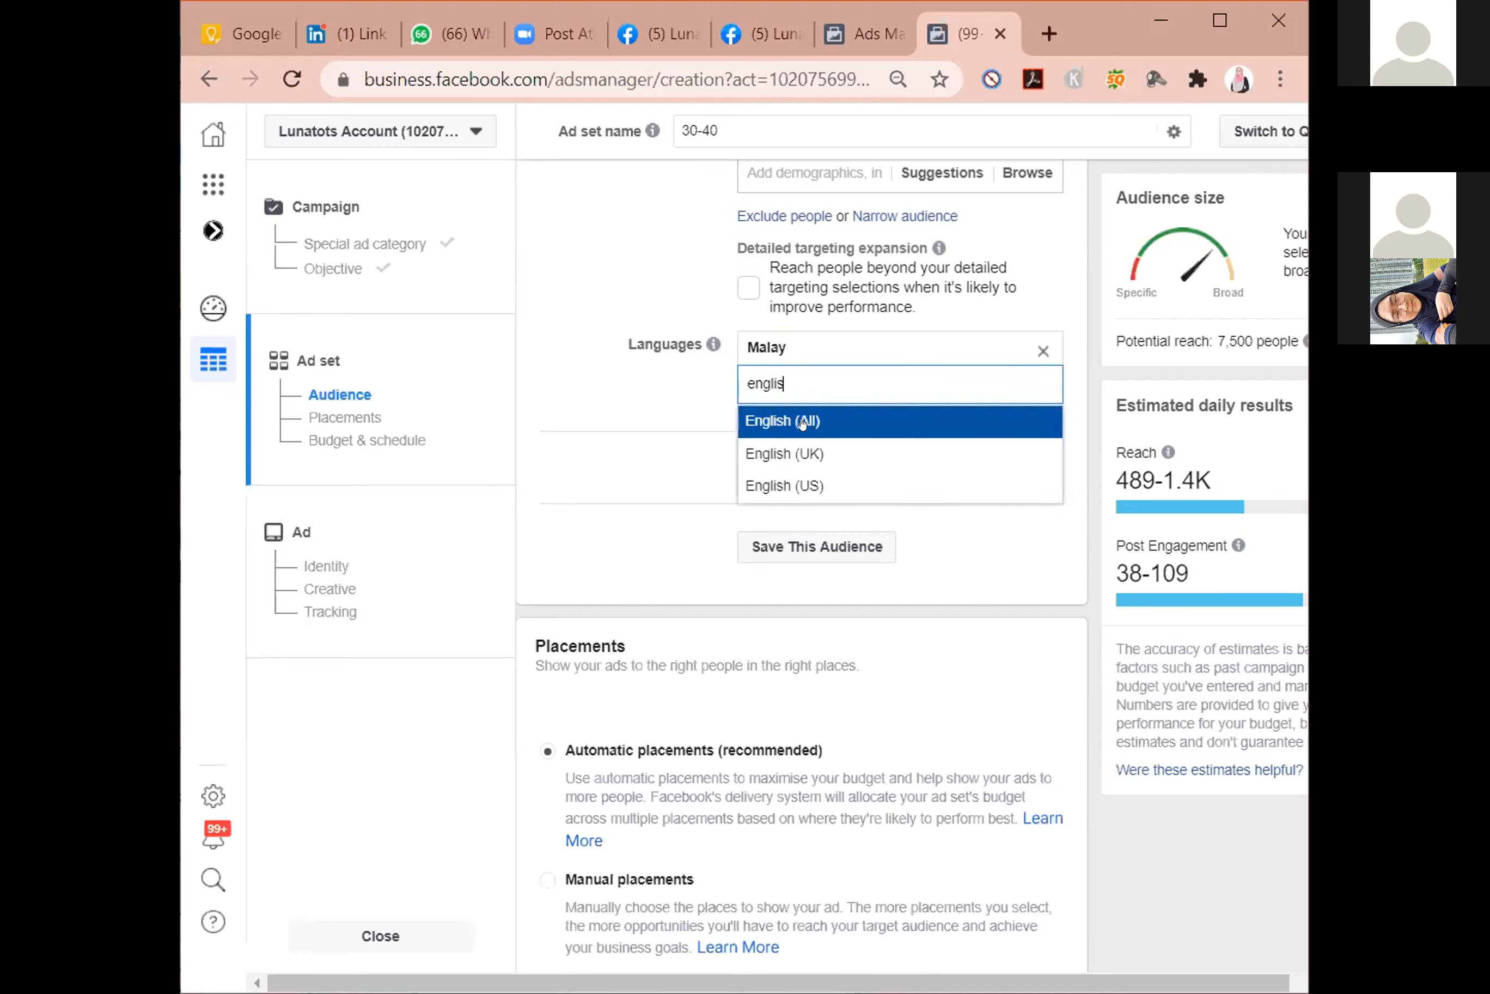
click(803, 424)
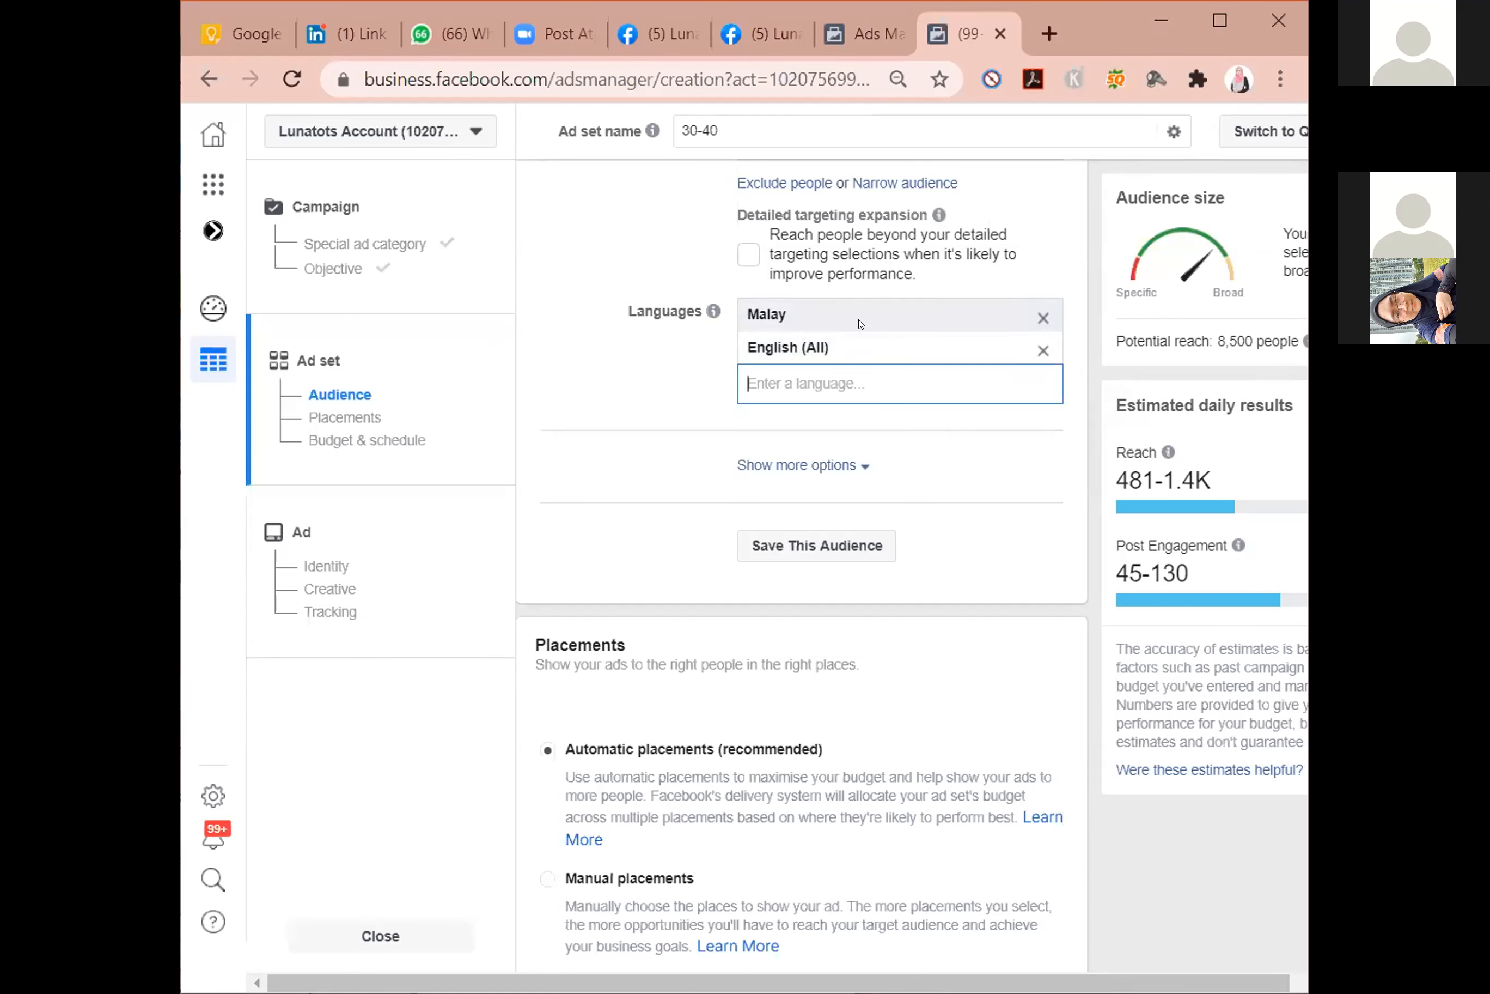
click(861, 324)
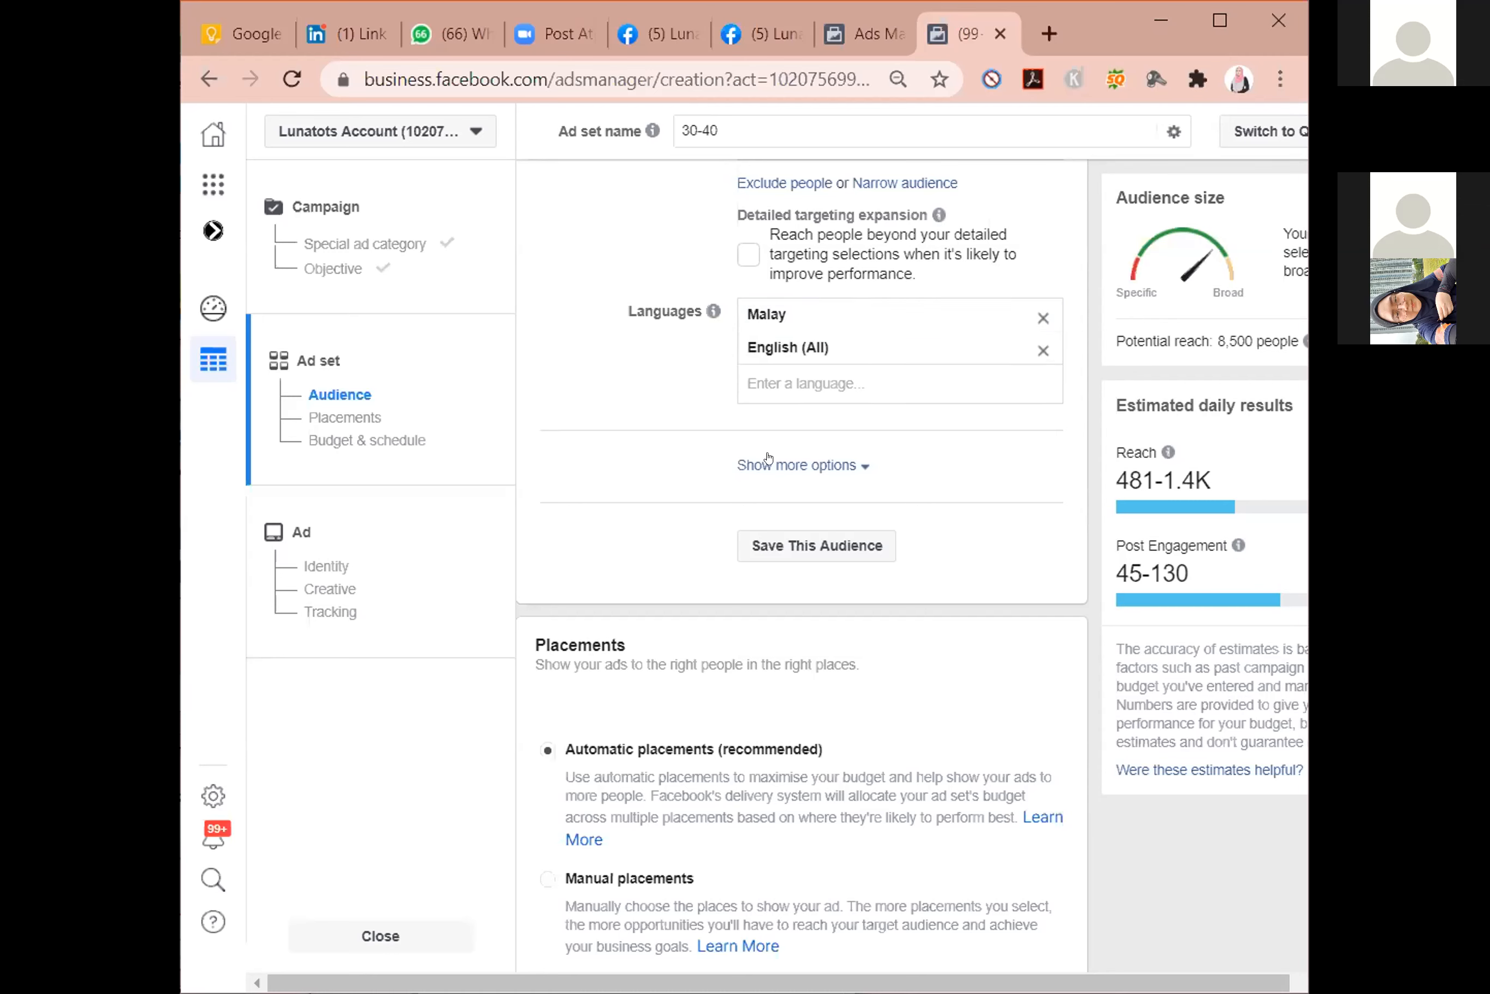
Reveal the additional audience options and add a connection for people who engaged with the Lunaworks.co Page.
click(811, 466)
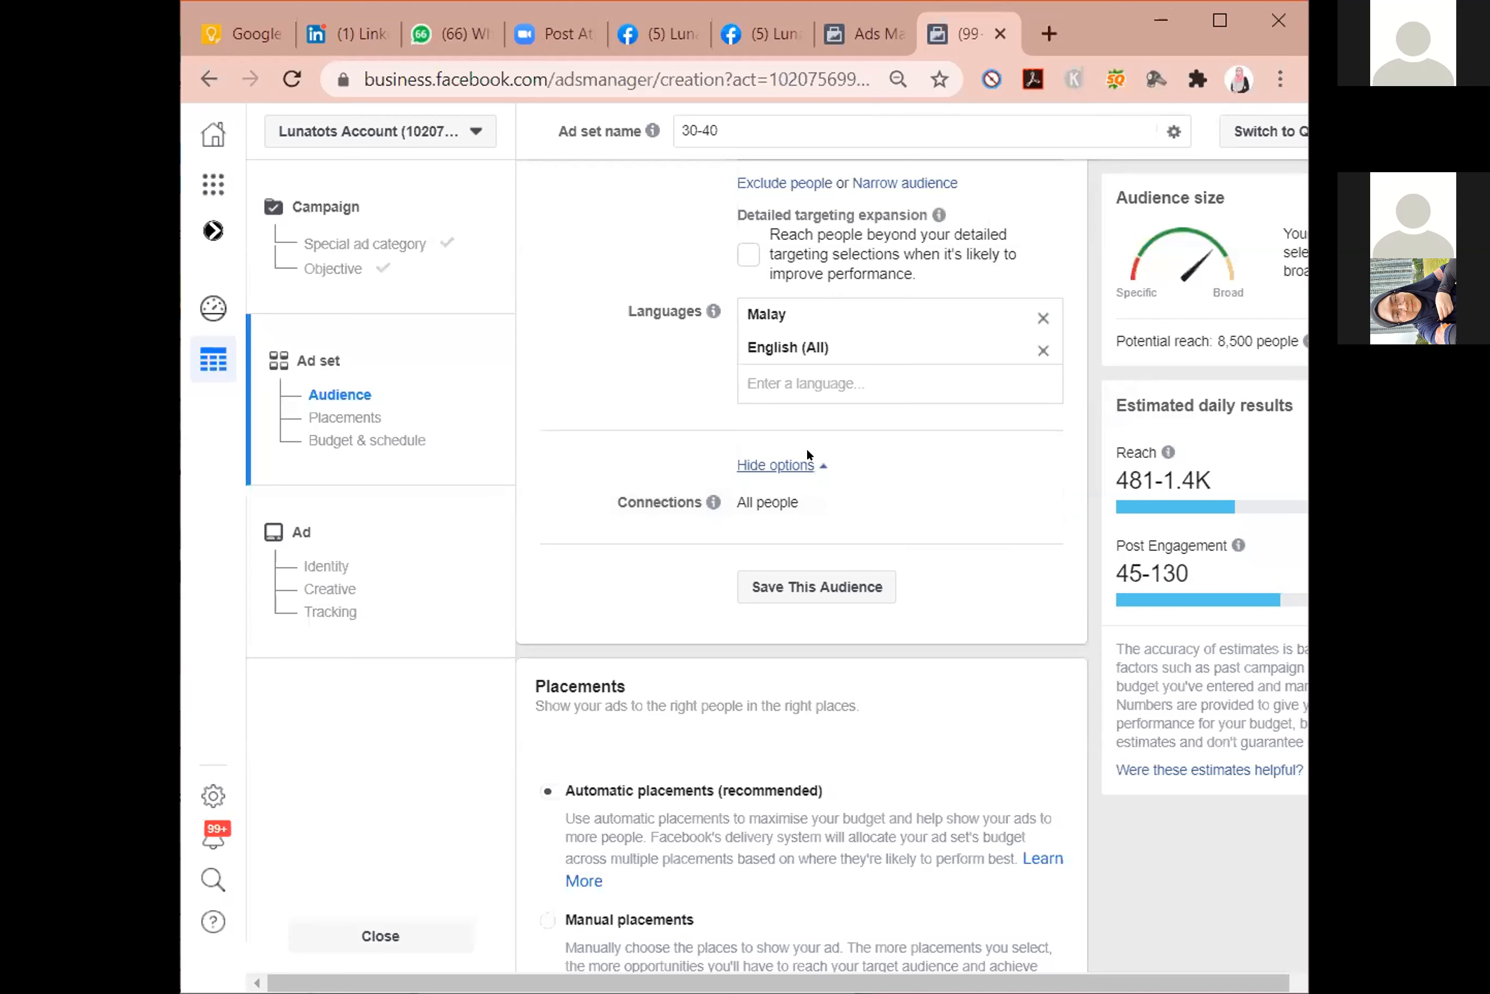
click(812, 466)
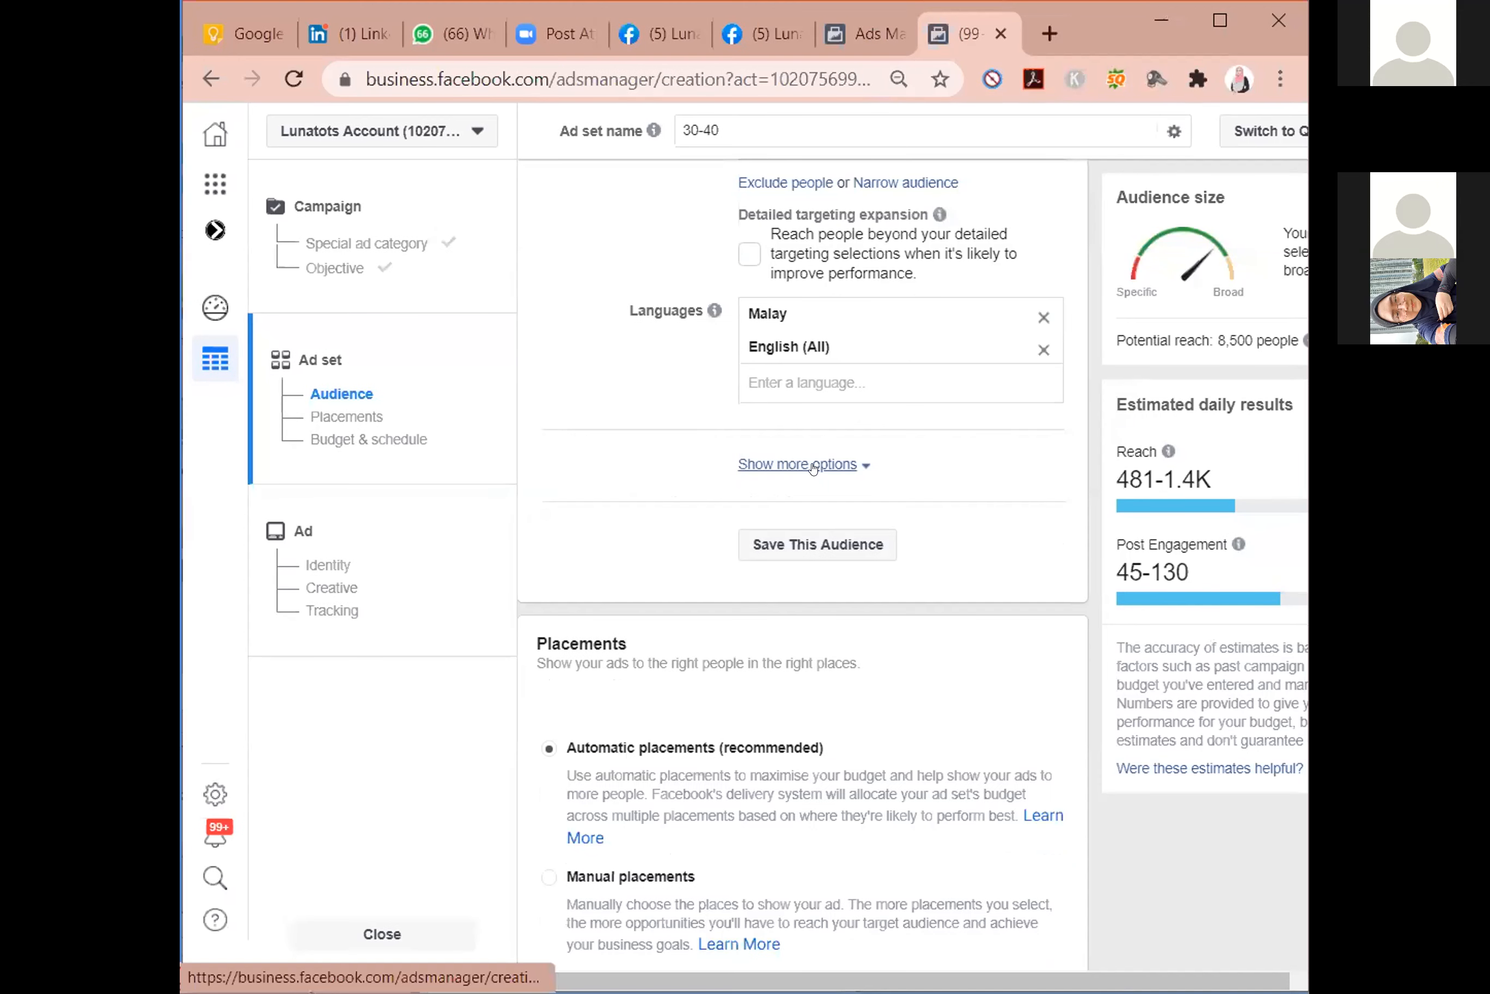
click(814, 467)
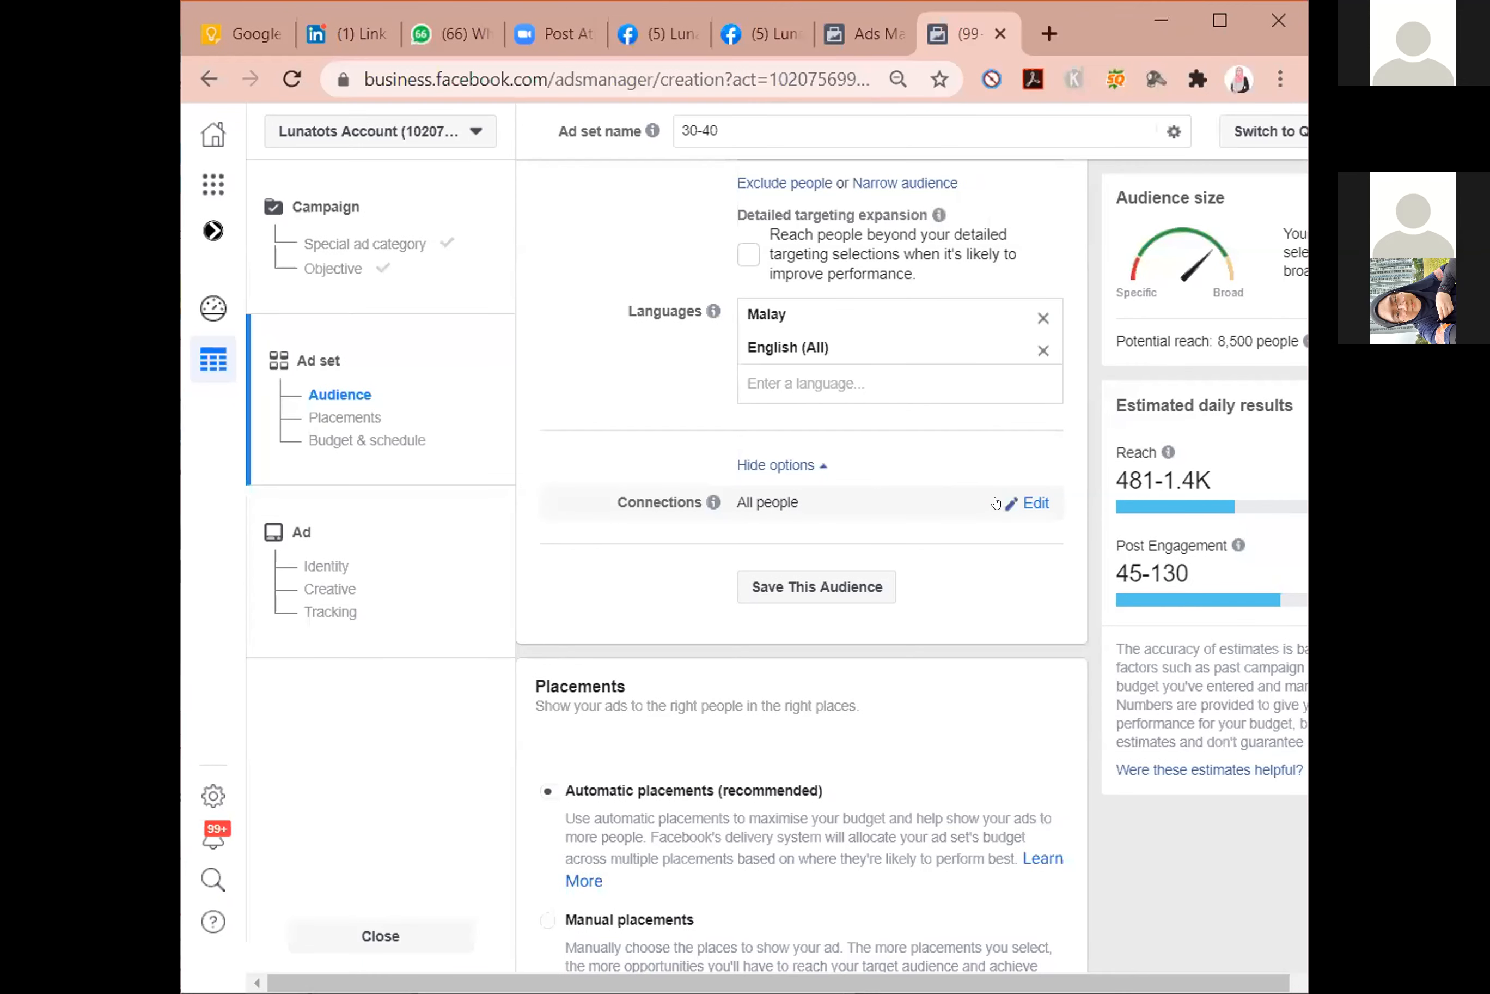
click(1014, 504)
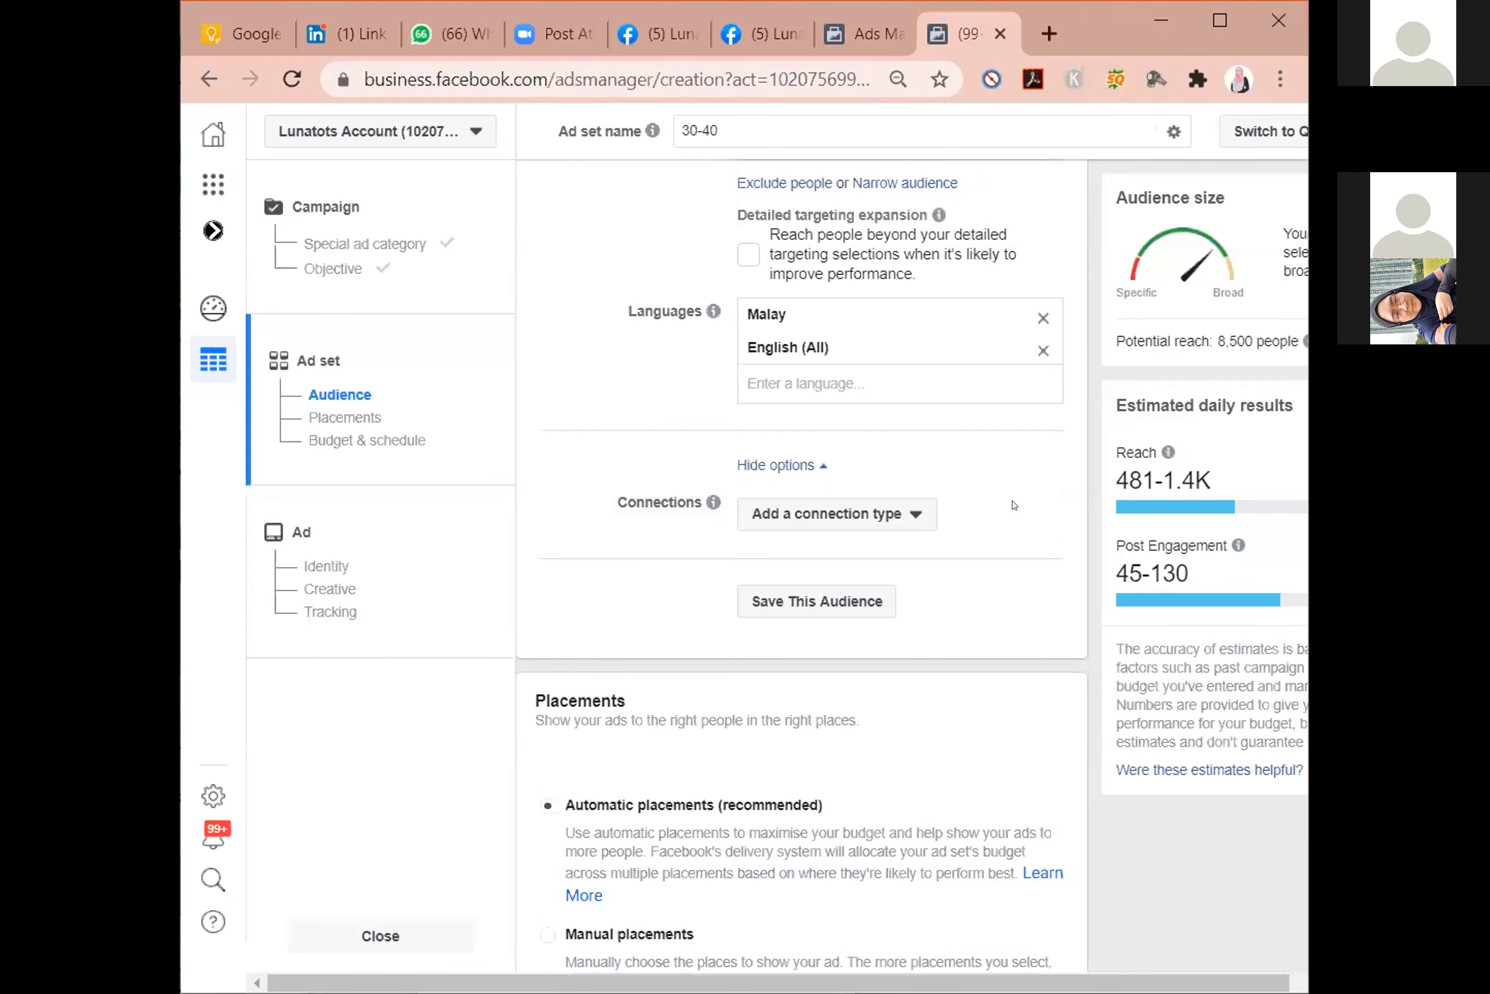
click(895, 511)
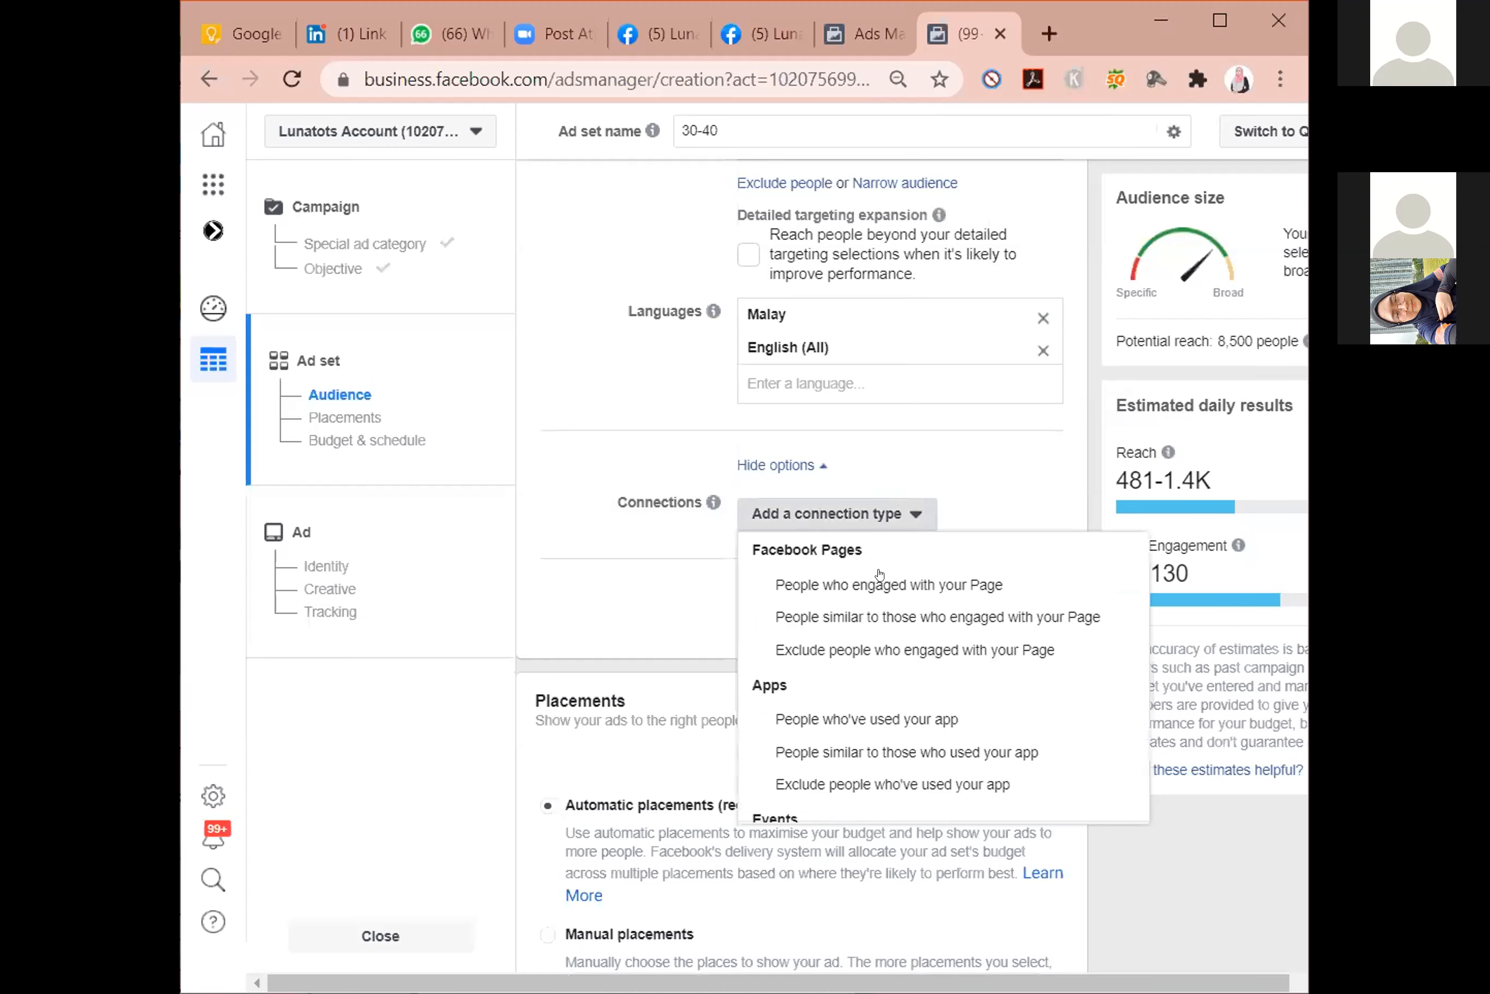
click(834, 585)
click(801, 612)
text(lunaworks)
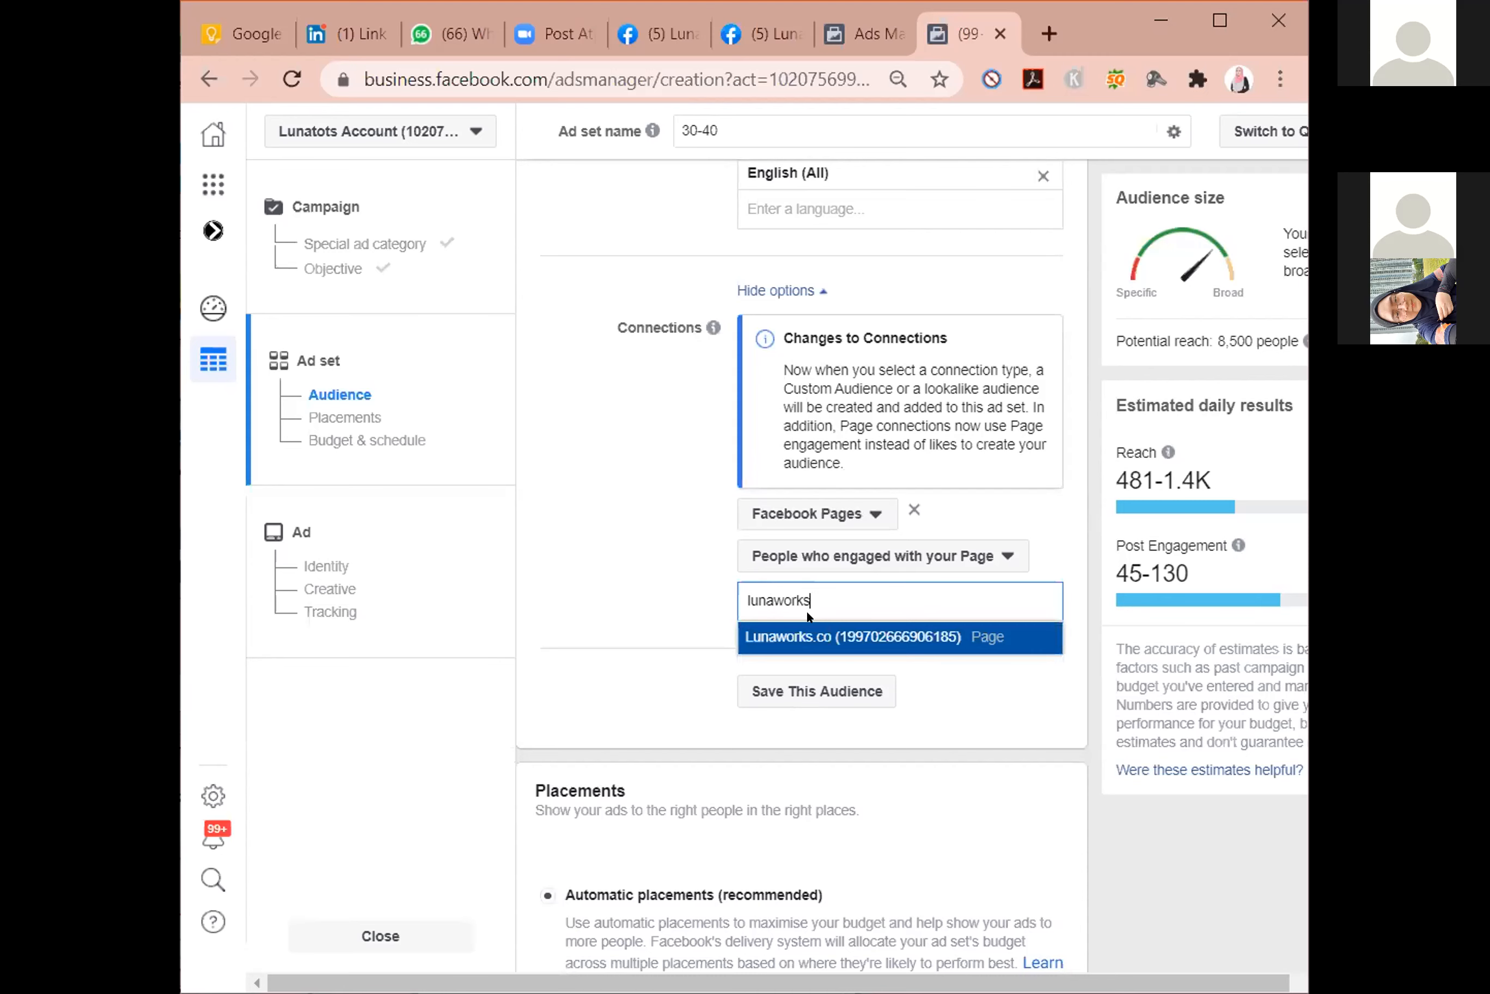
key(Return)
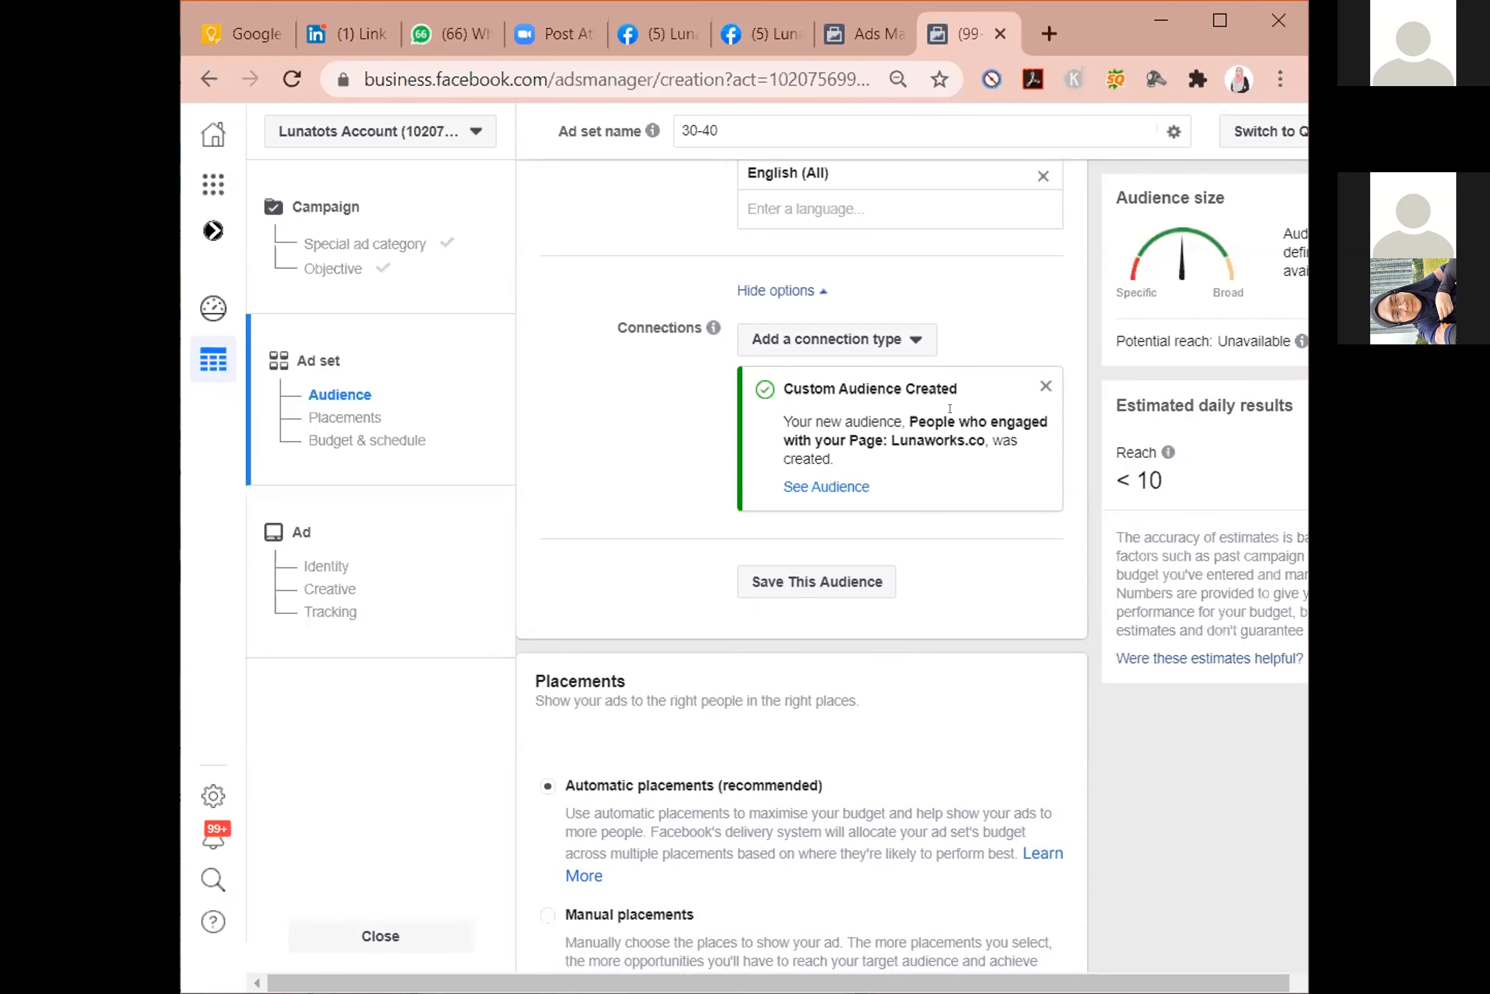
Add a connection for people who engaged with the Lunatots Page to the audience.
click(914, 340)
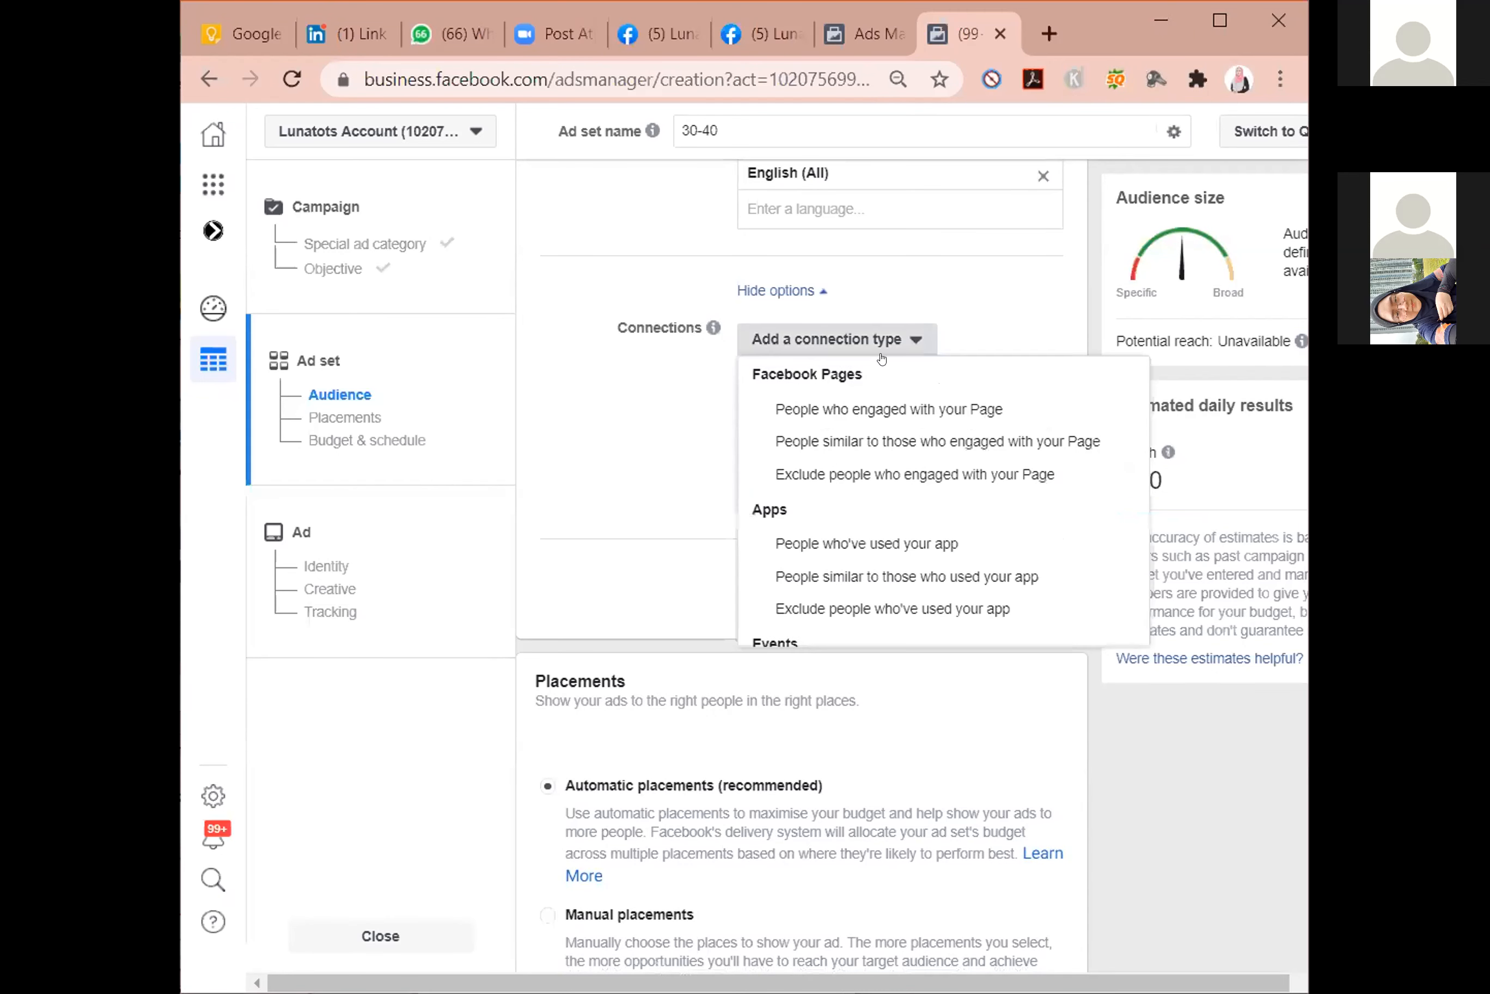
click(862, 418)
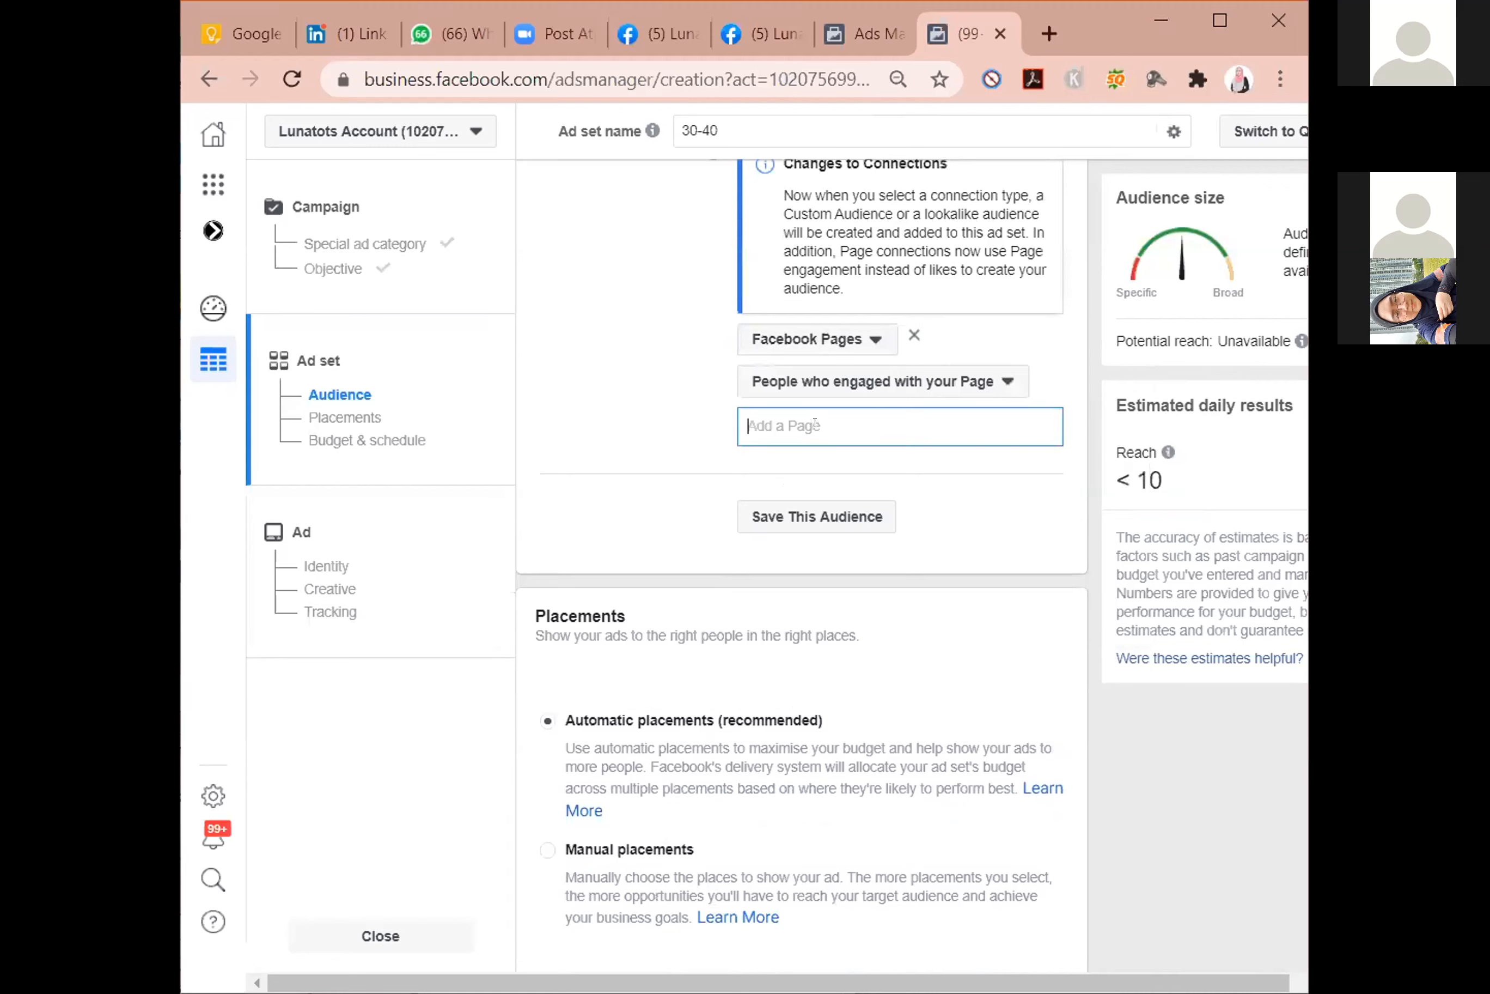
text(lunatoys')
key(BackSpace)
key(BackSpace)
key(BackSpace)
text(ts)
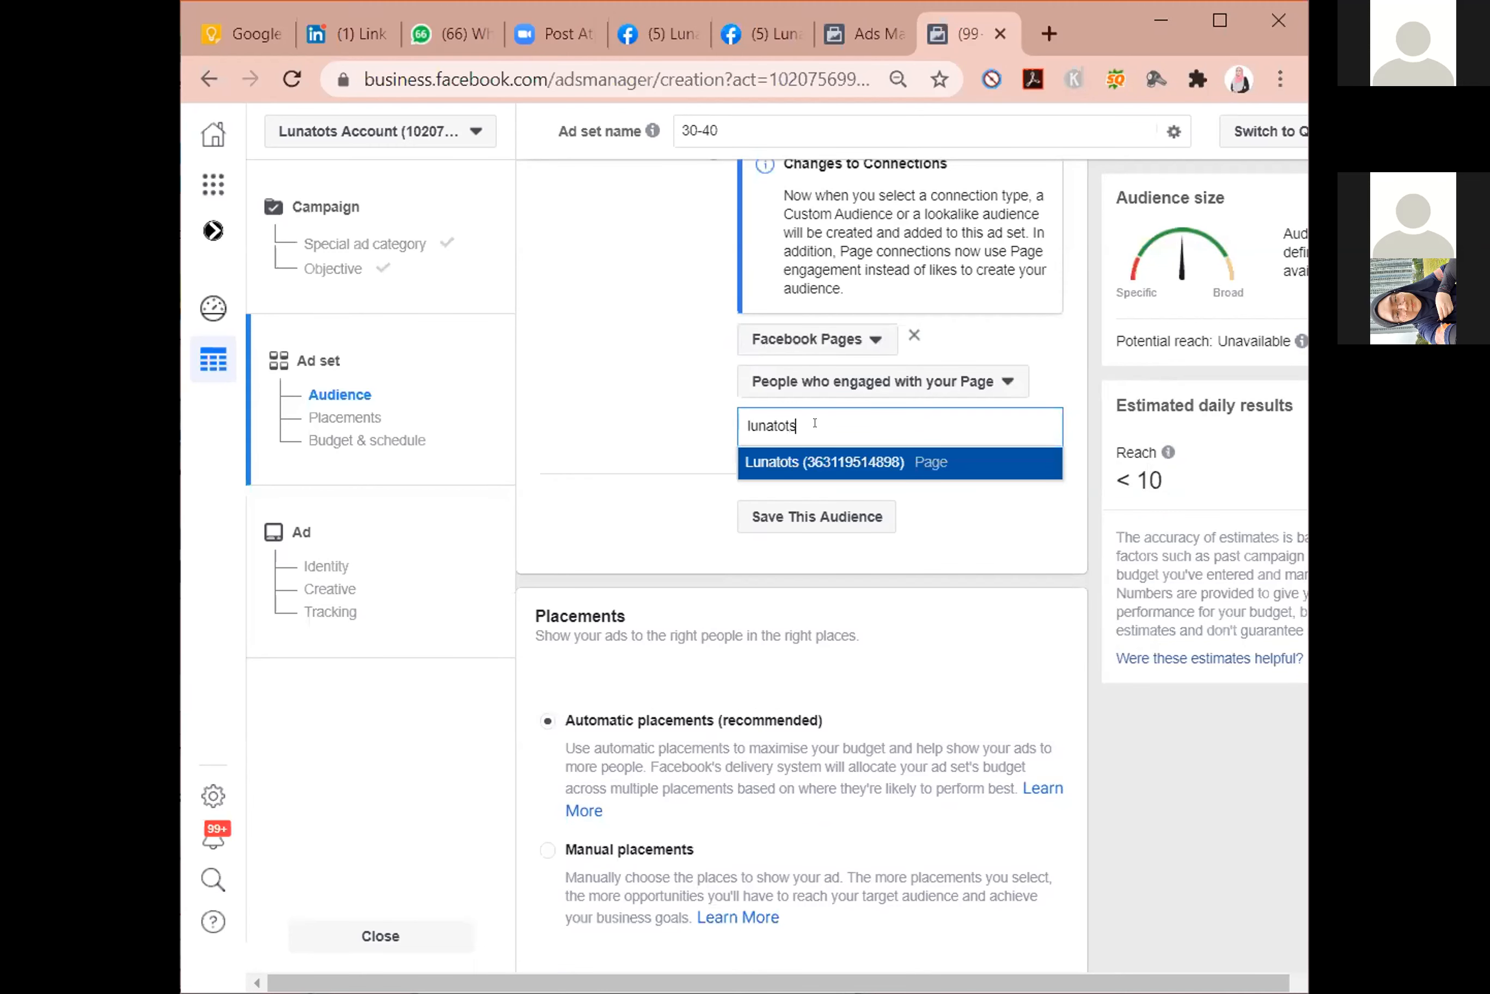
key(Return)
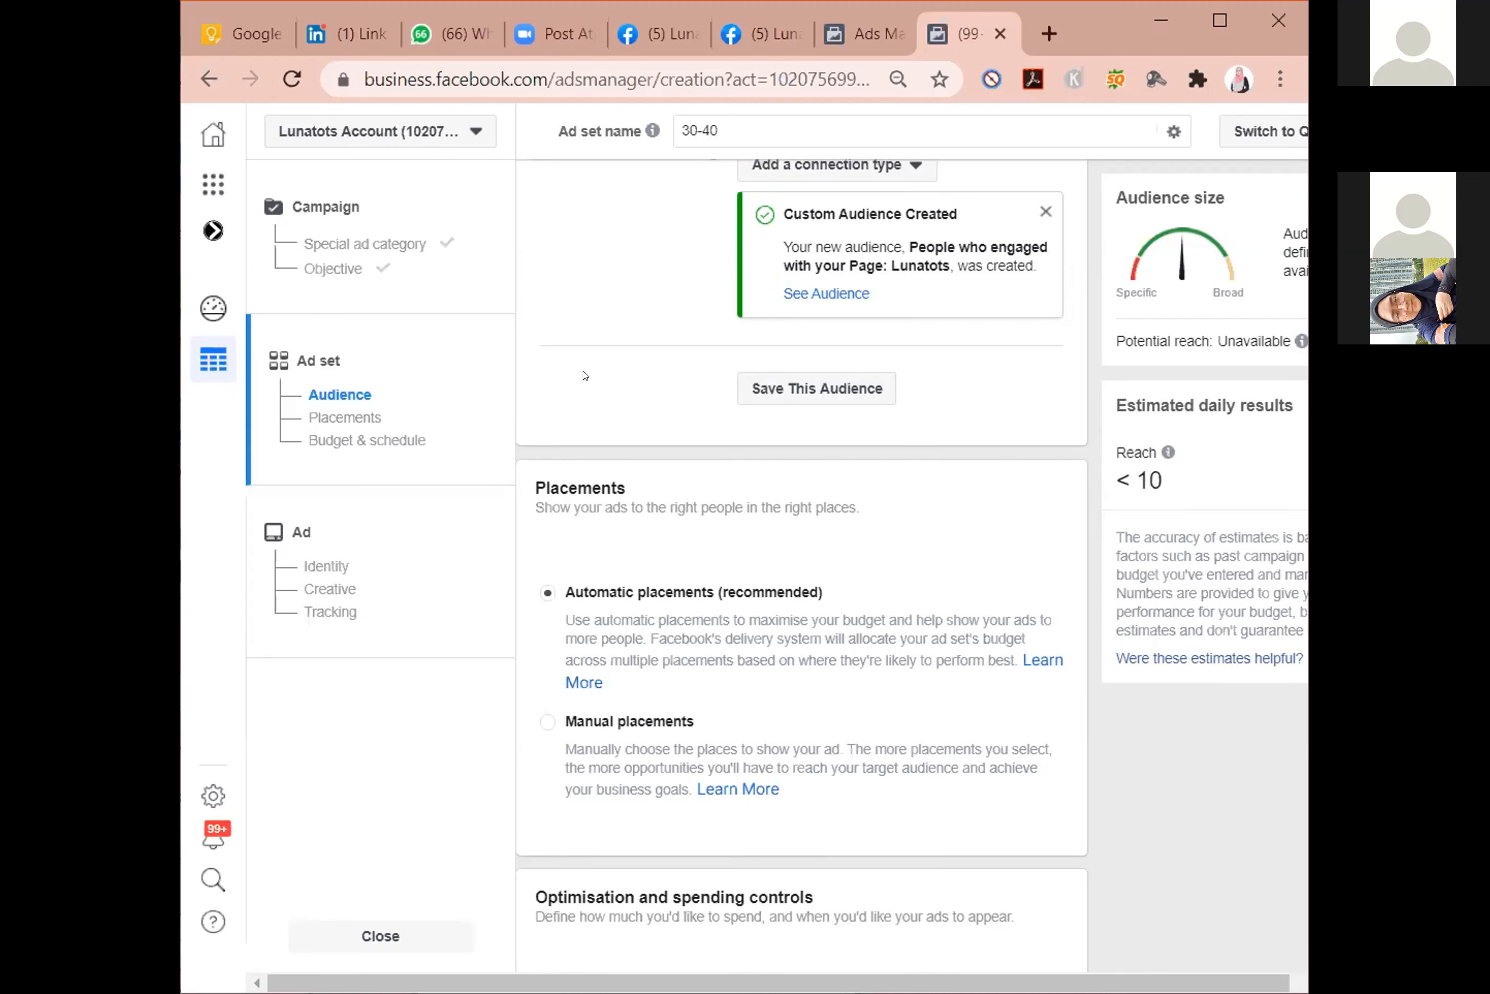
Add a connection for people similar to those who engaged with the Lunatots Page.
scroll(585, 374, up, 3)
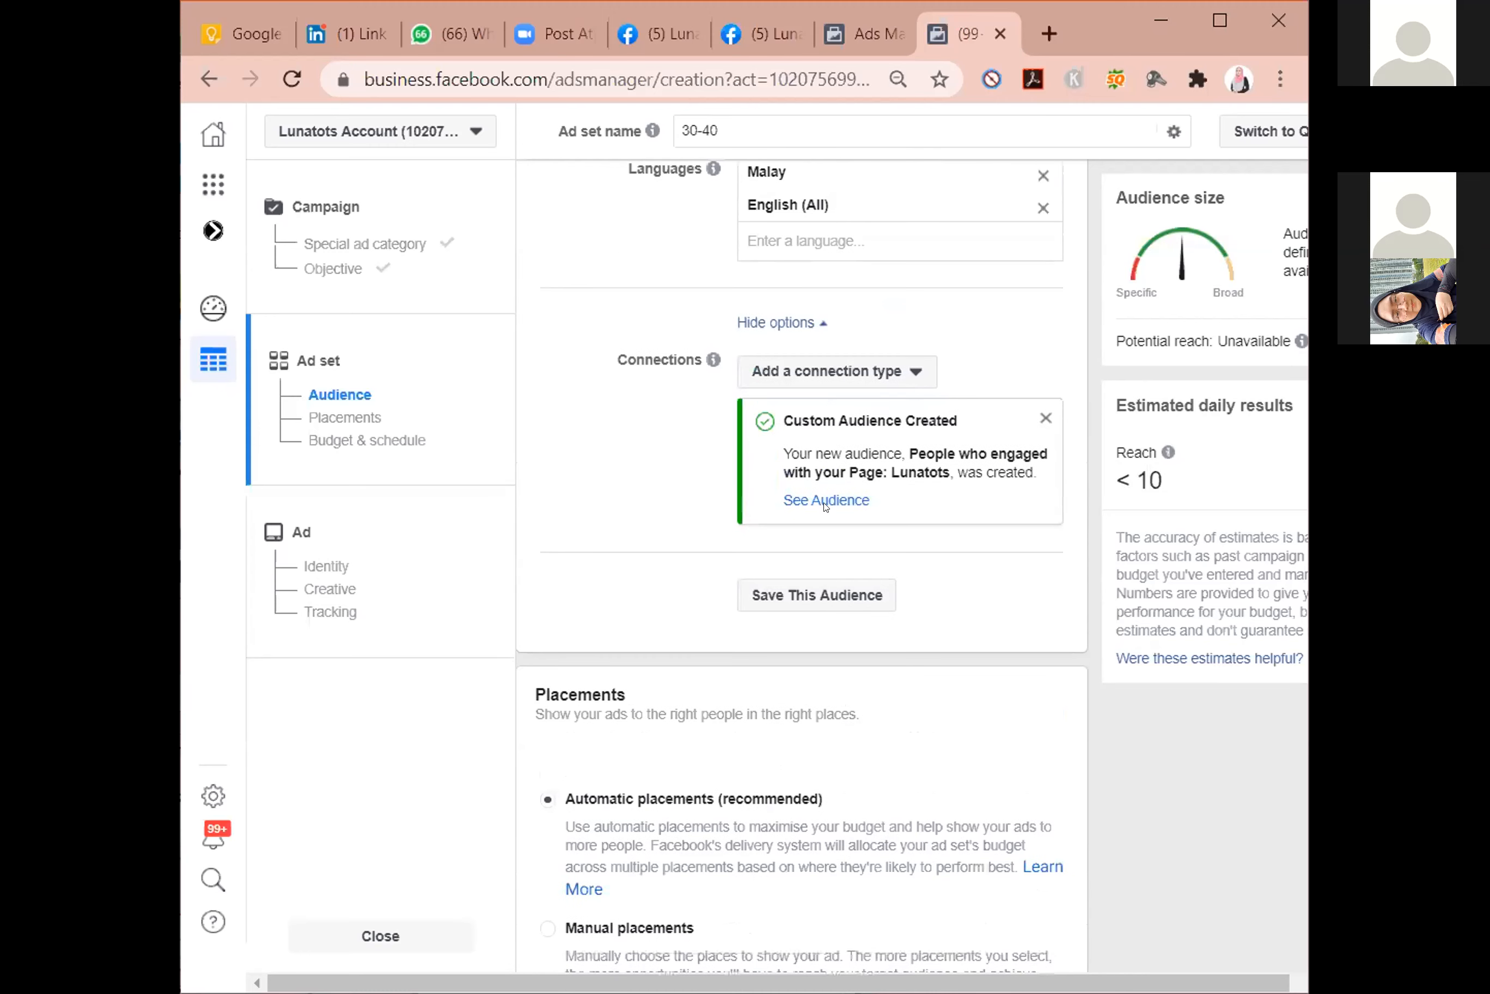
click(897, 374)
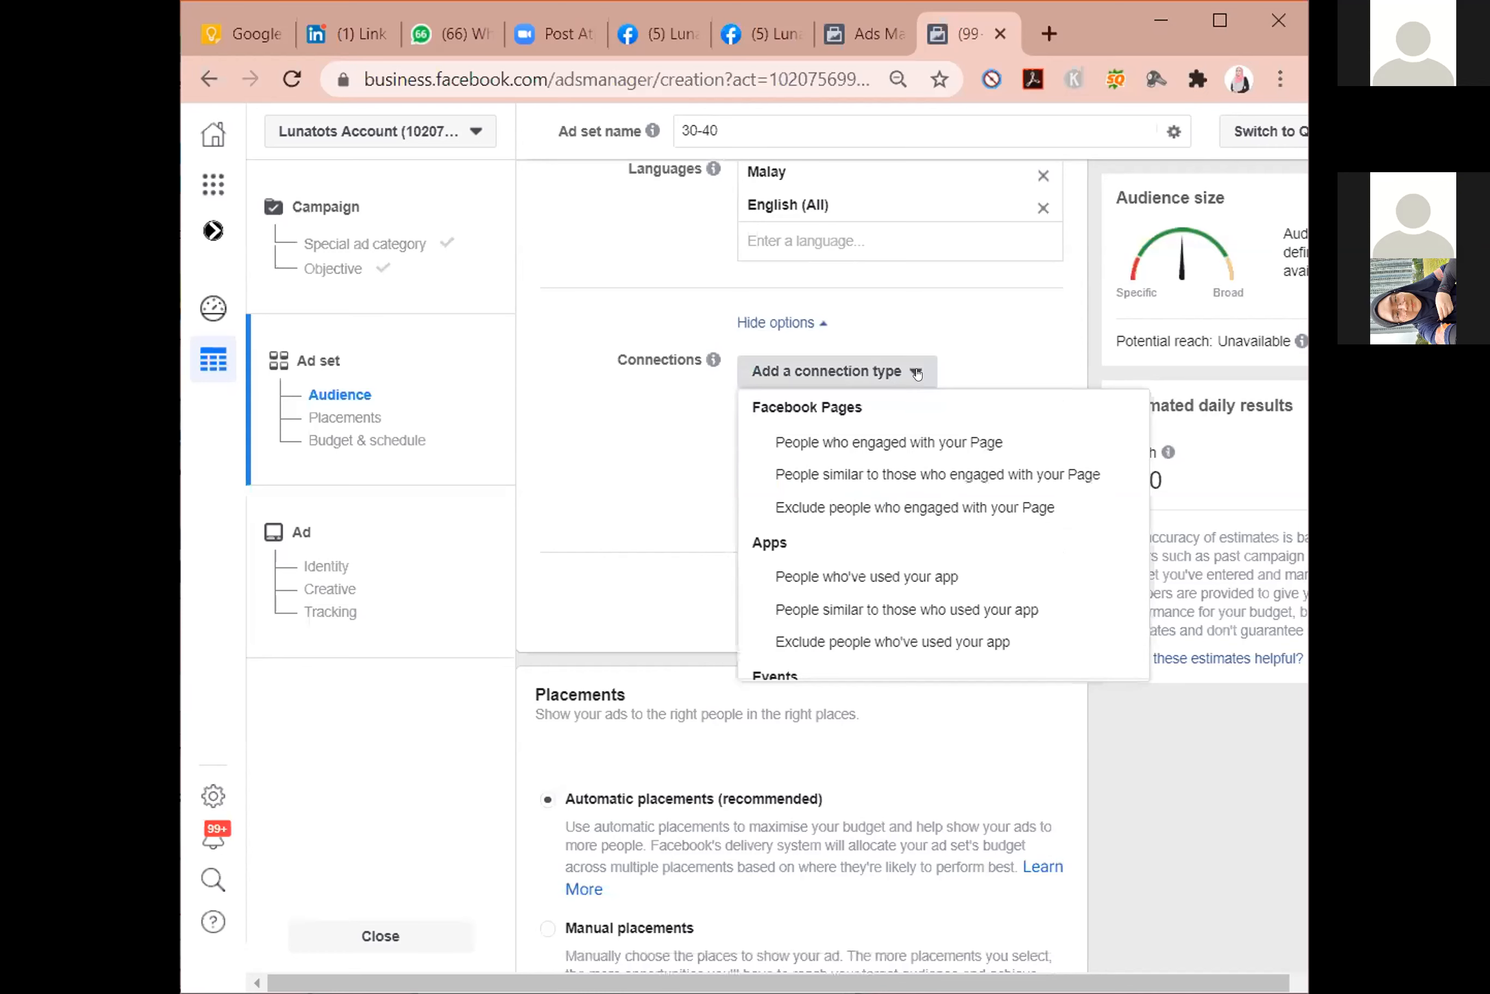
click(1024, 319)
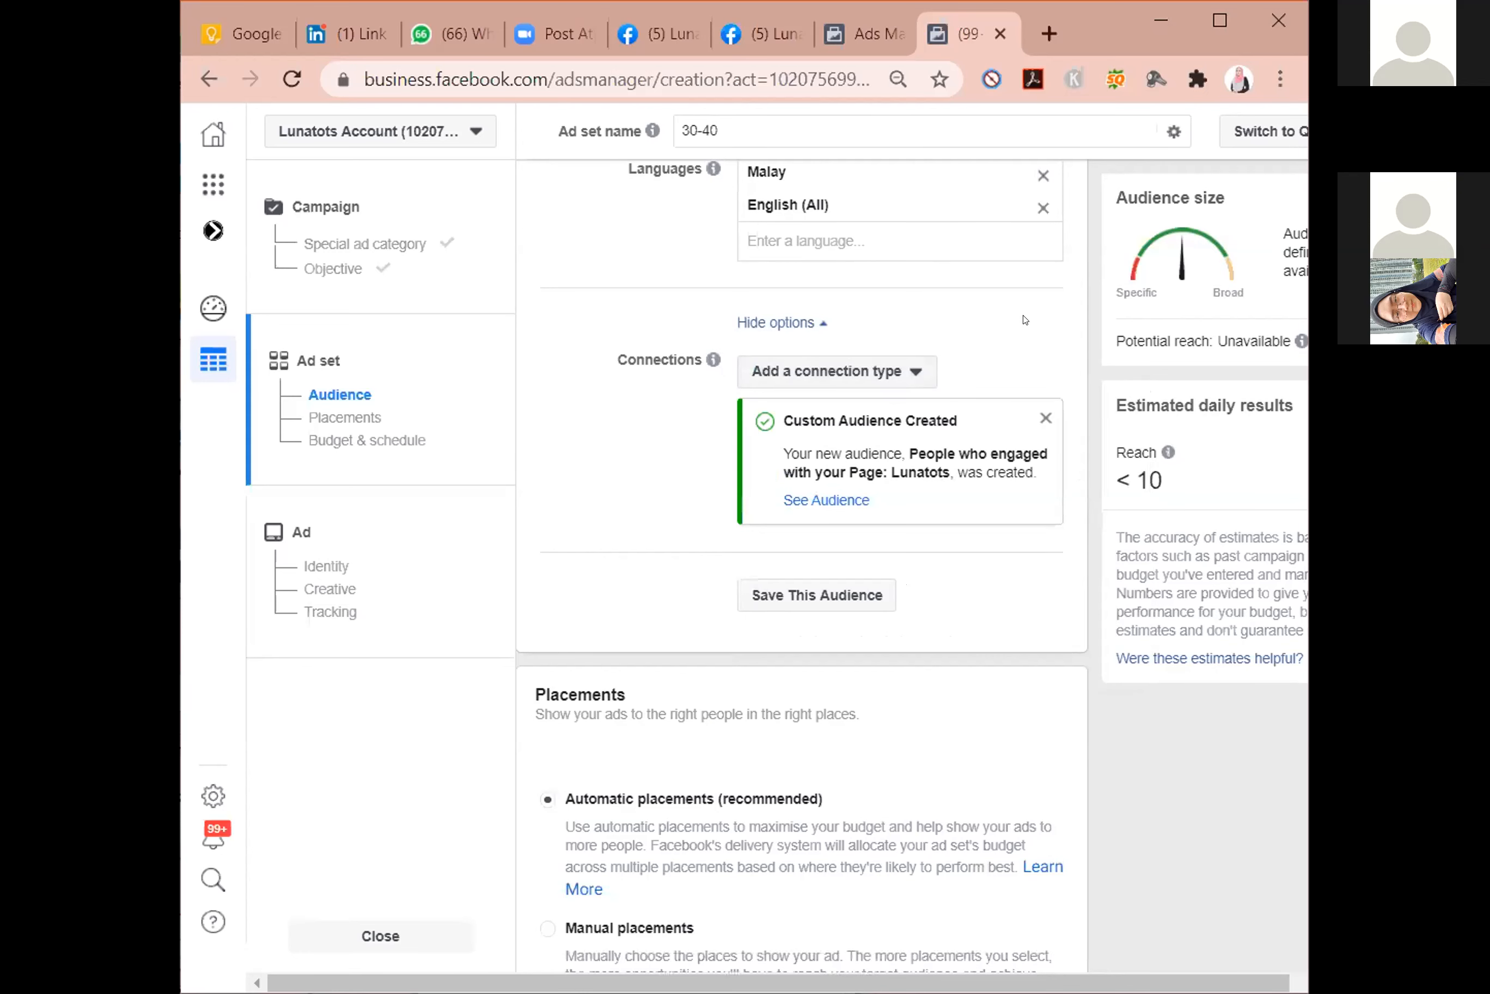
click(897, 377)
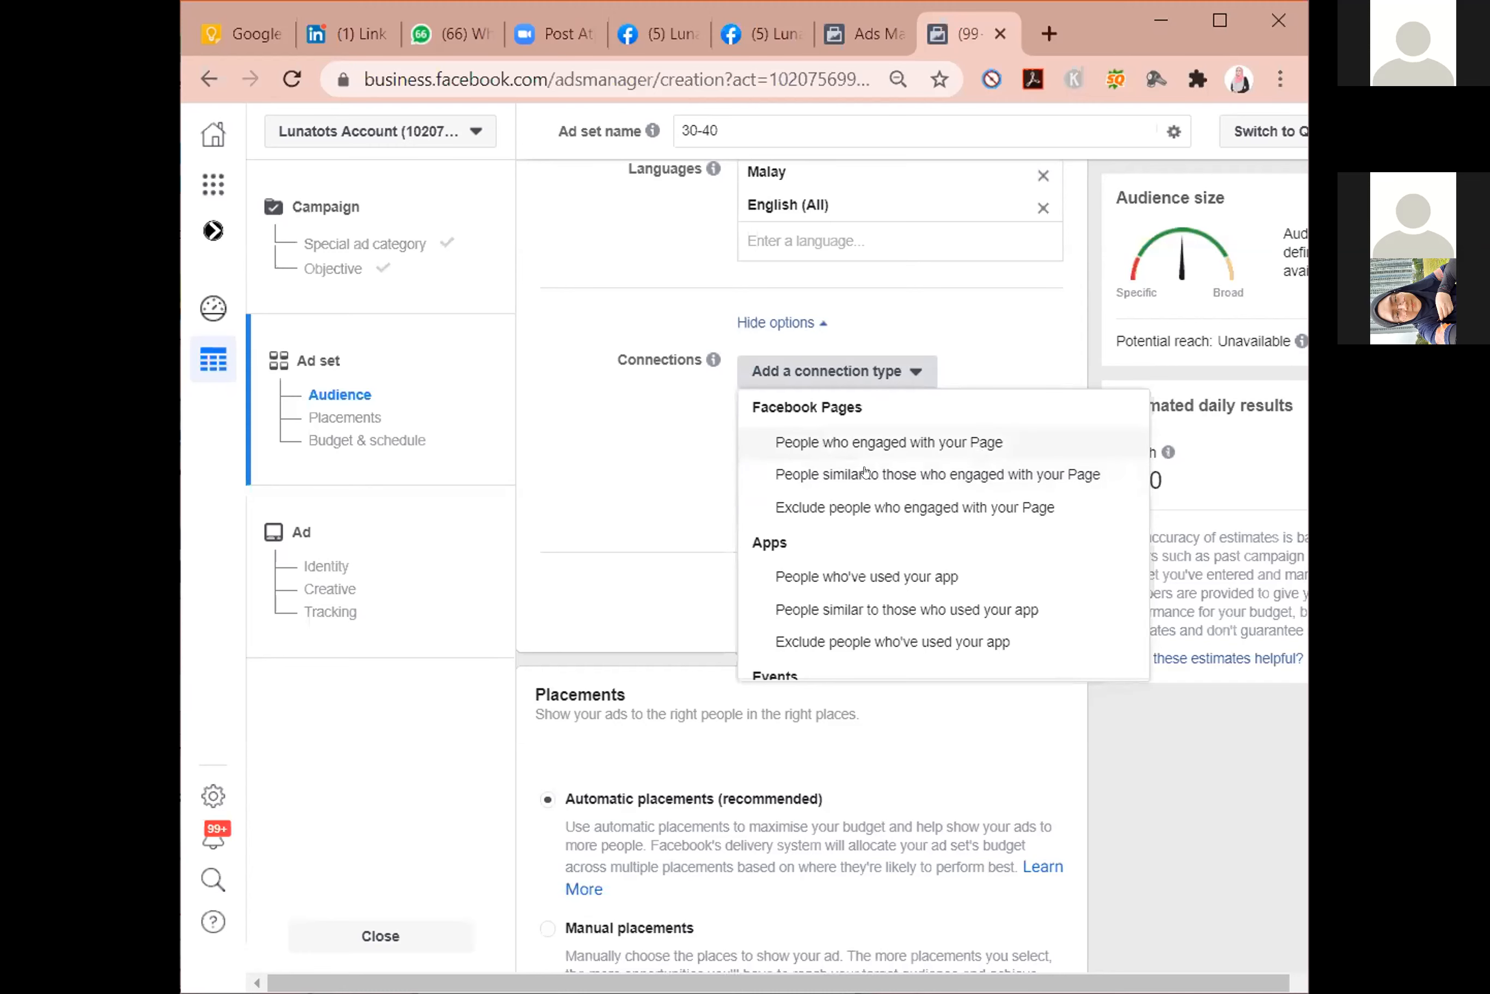
click(846, 475)
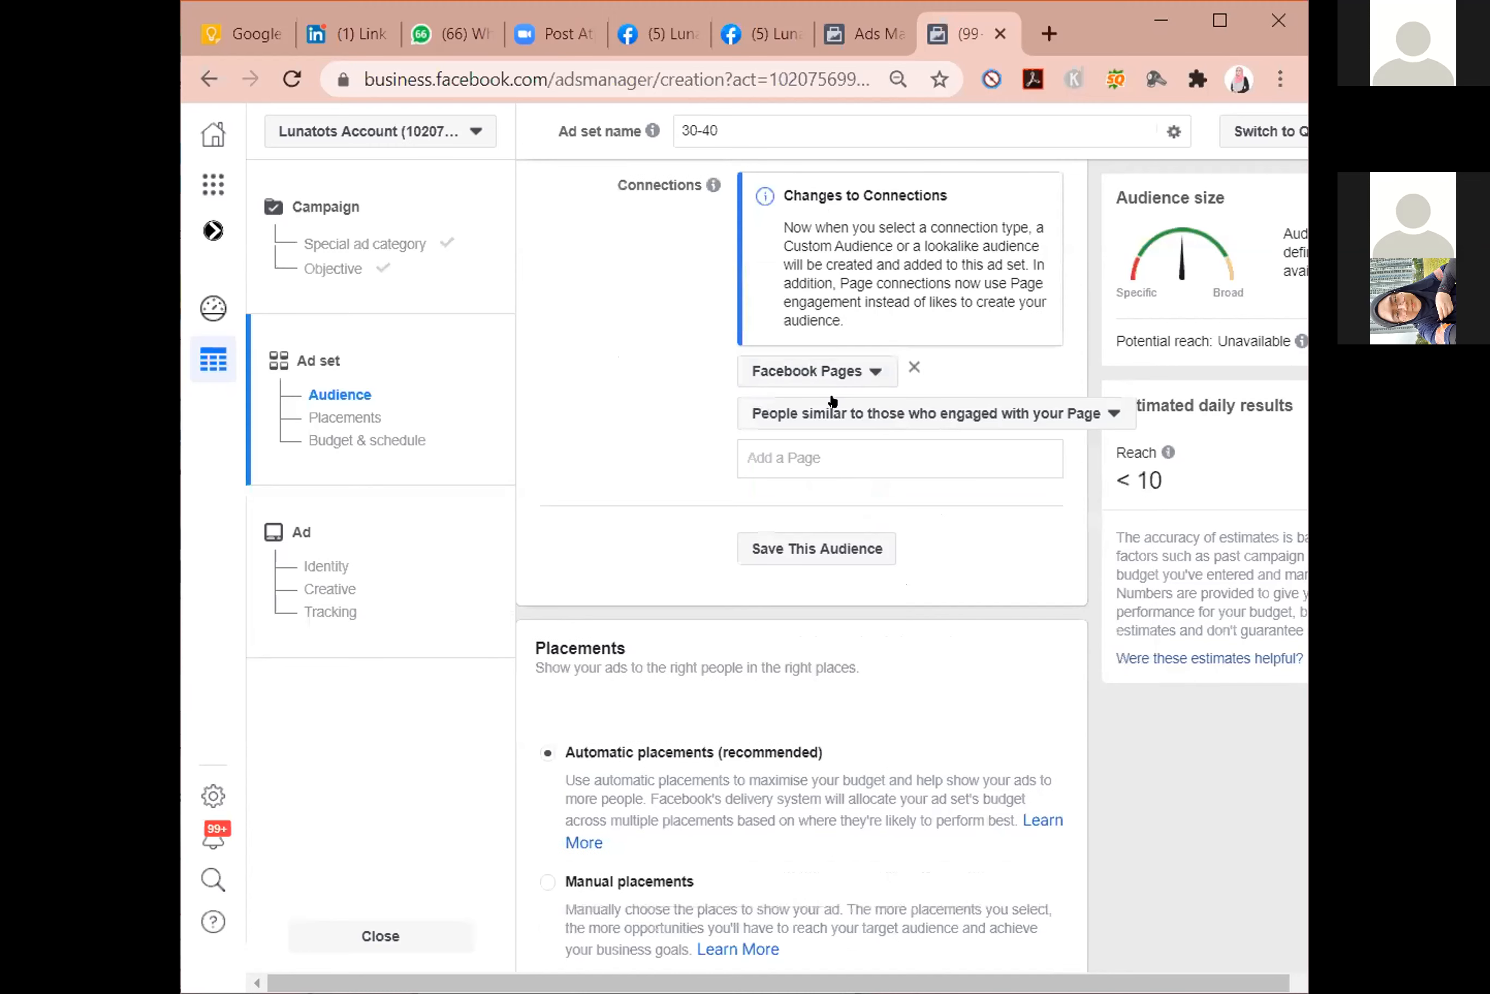
click(863, 452)
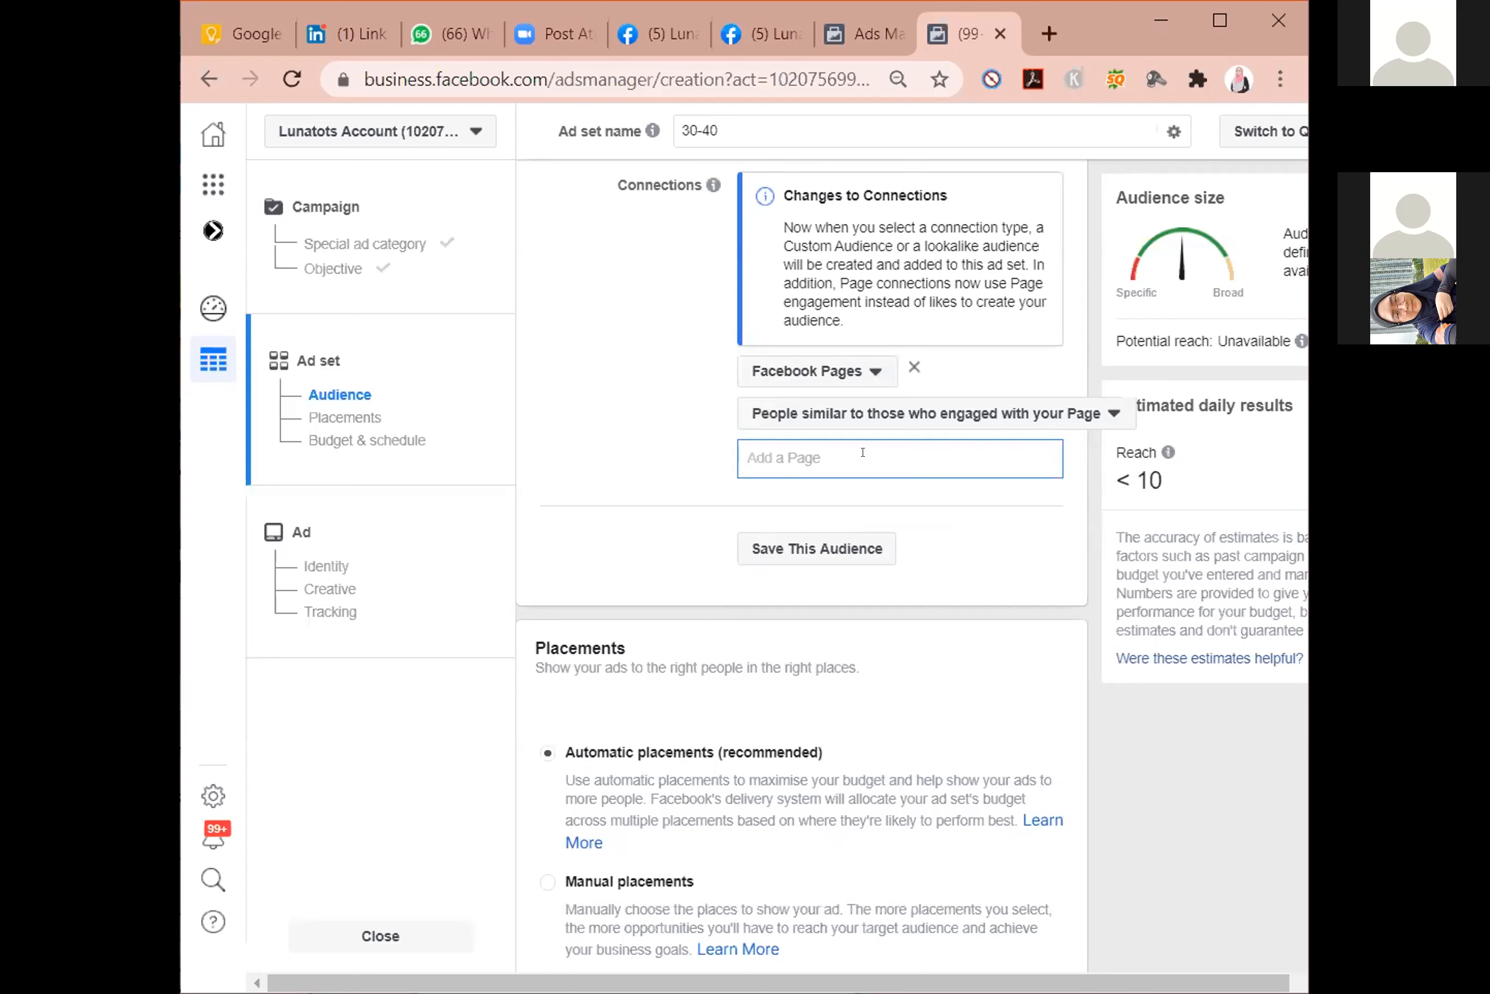
text(l)
key(BackSpace)
text(lunatots)
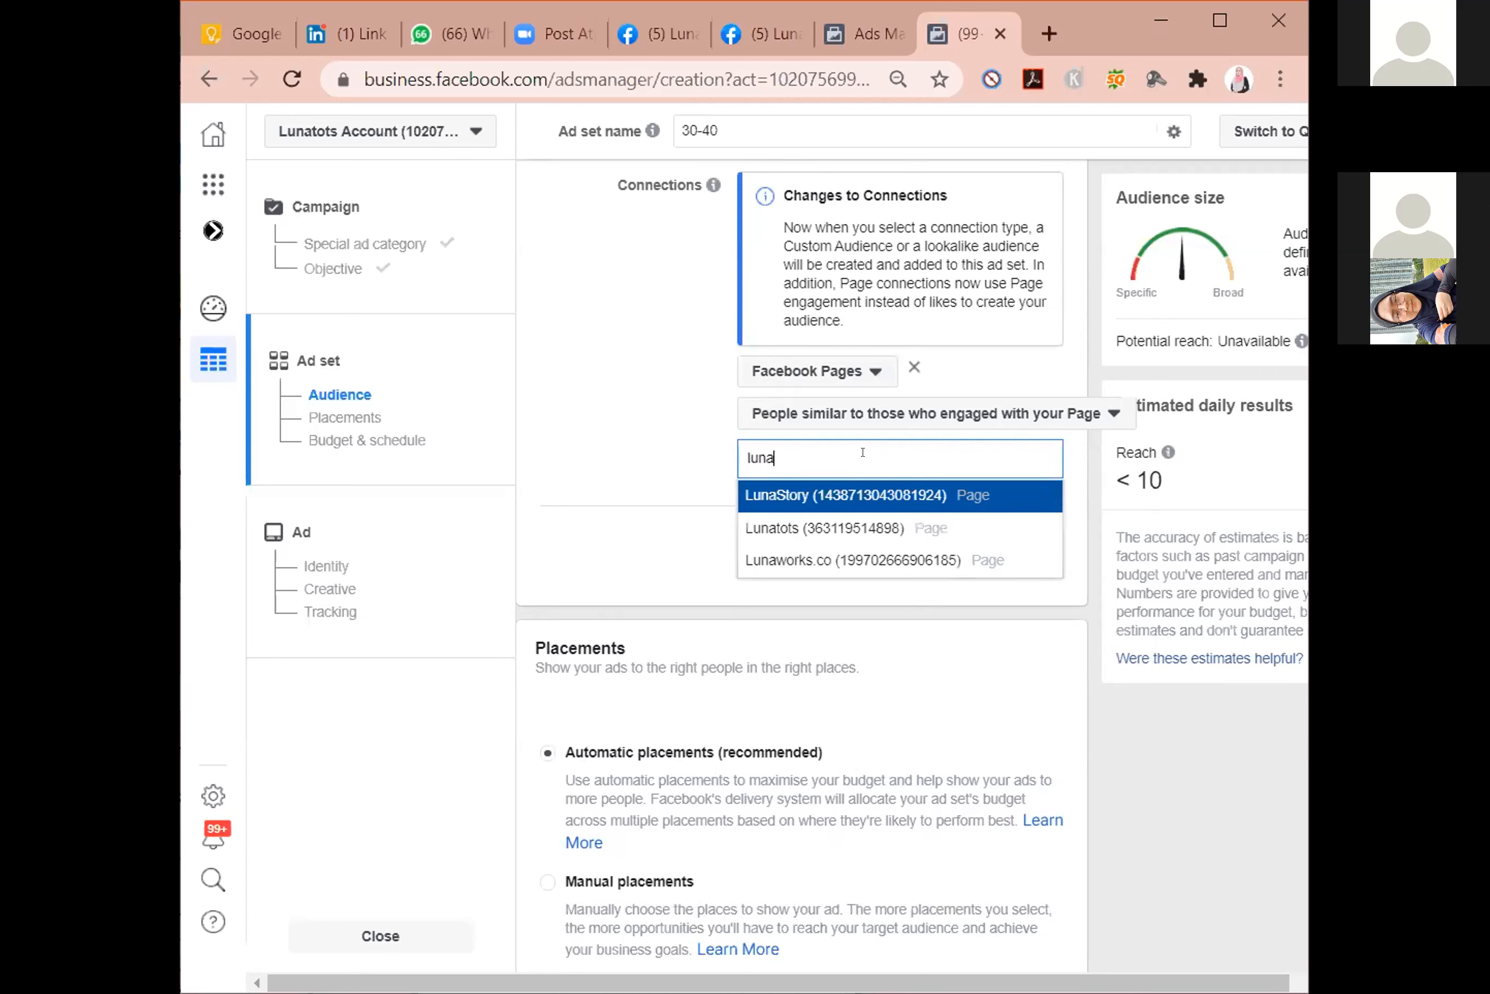
click(814, 494)
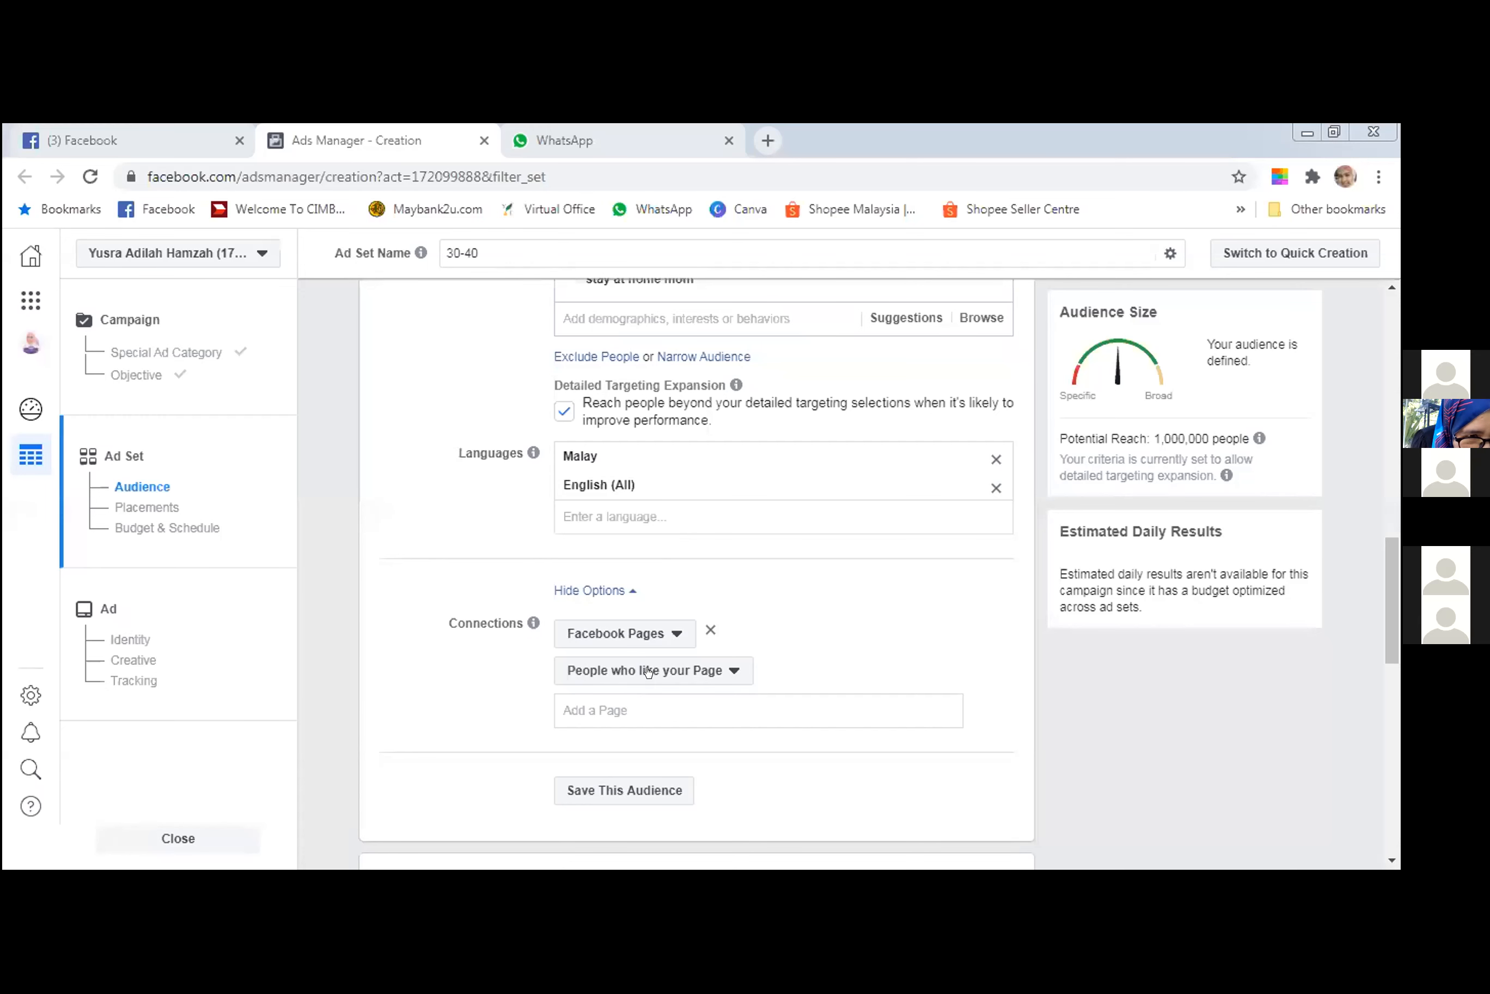
Set the ad set's Facebook Pages connection to friends of people who like your Page.
click(636, 631)
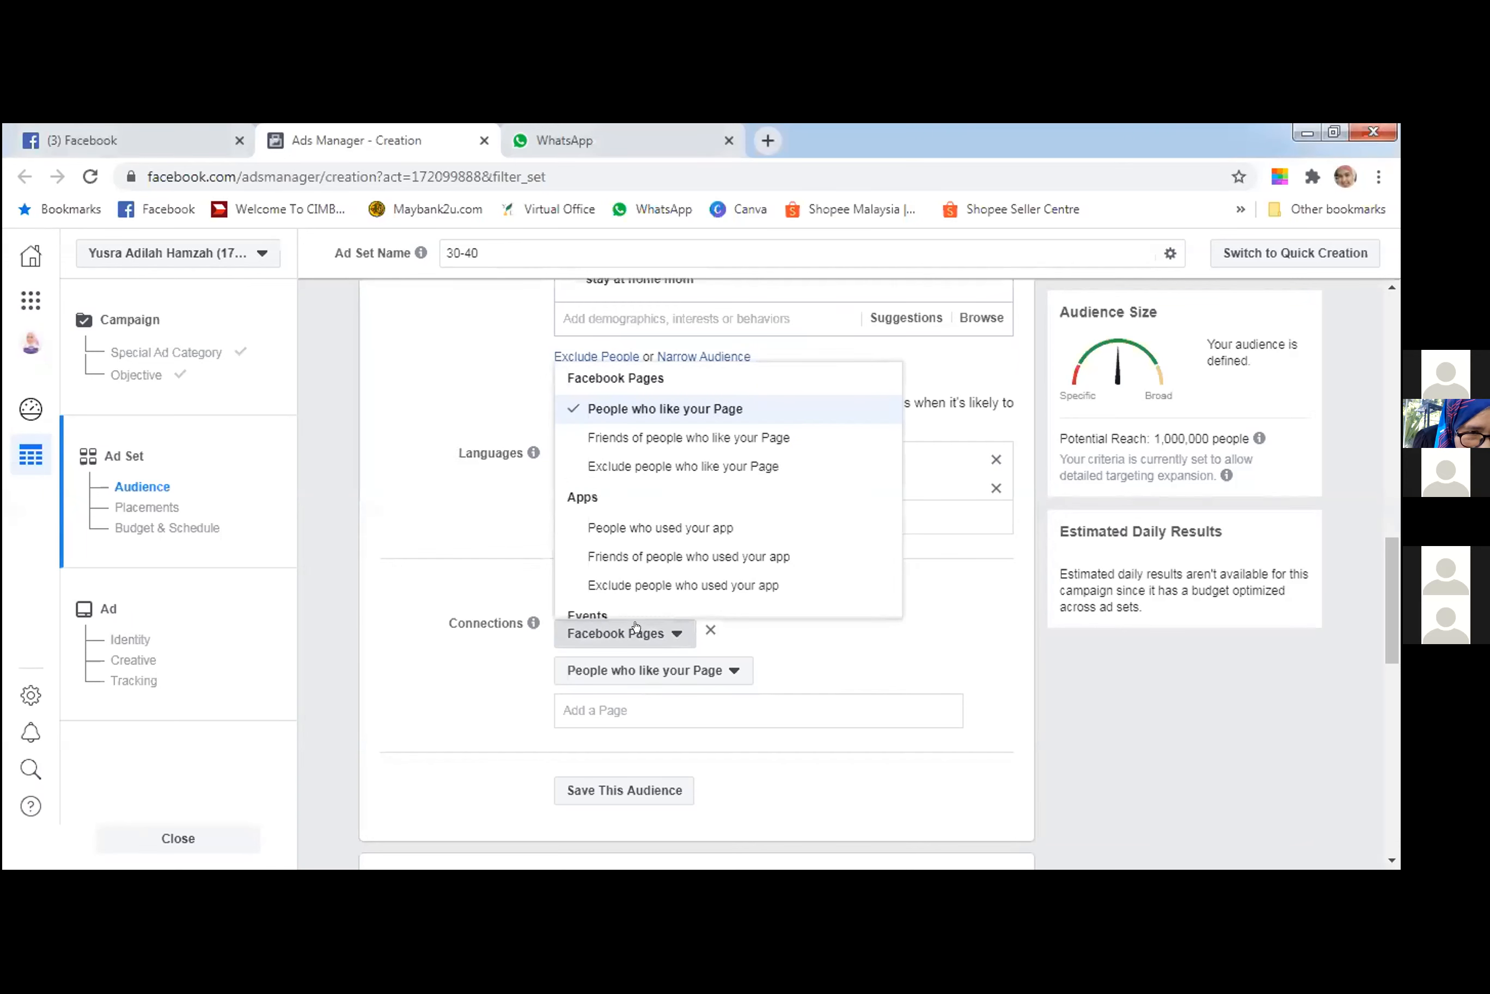
scroll(708, 489, down, 2)
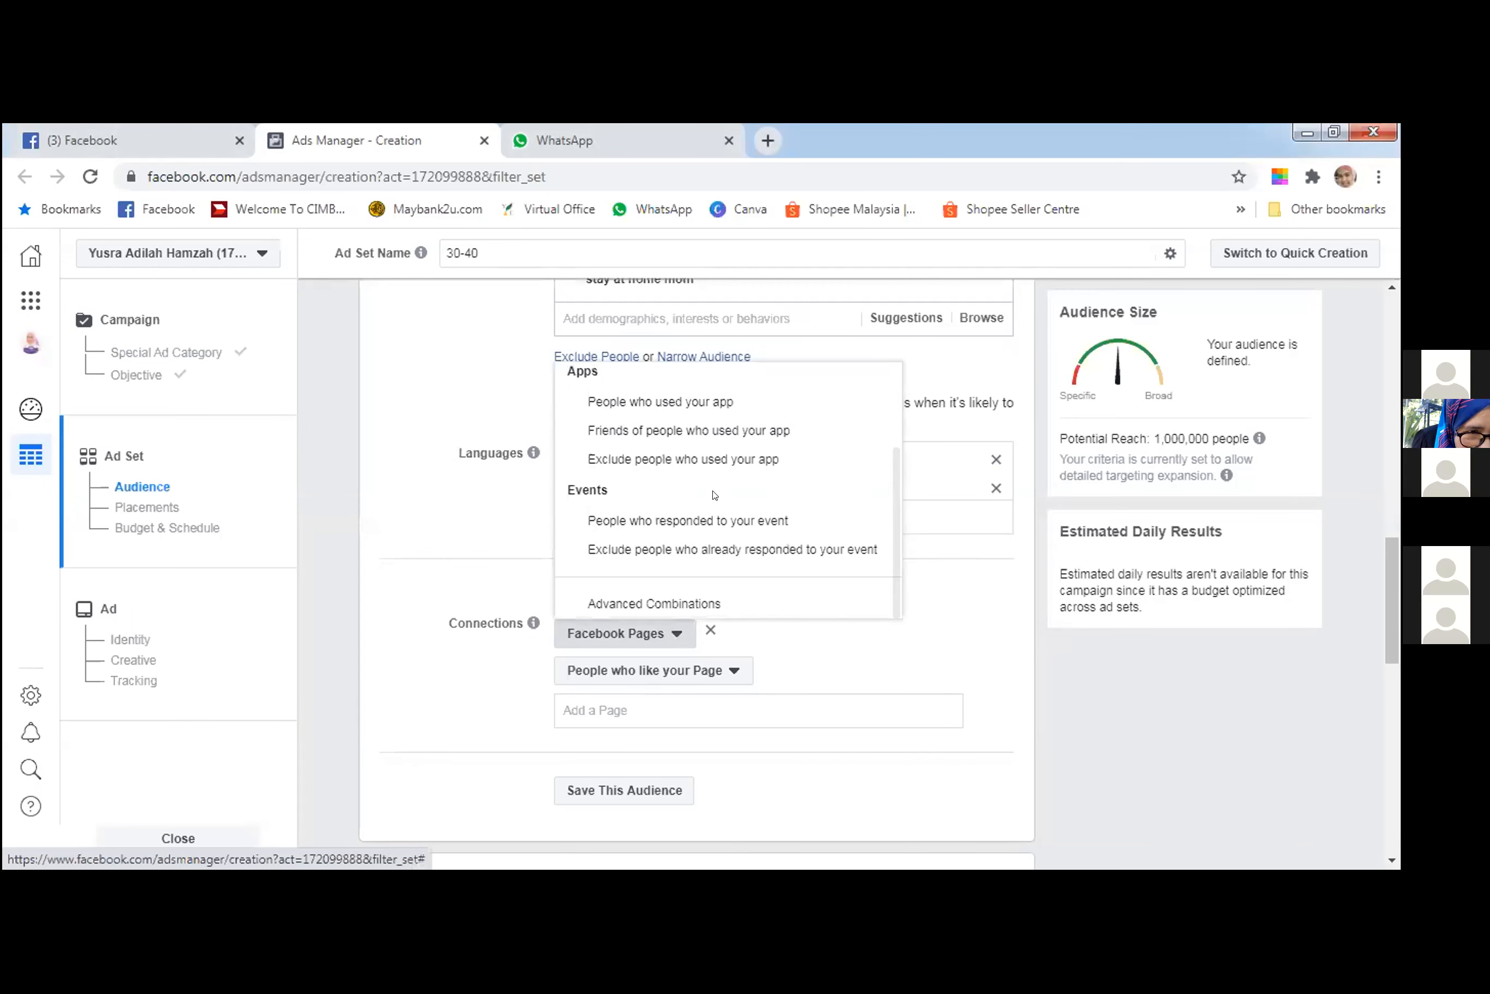
scroll(714, 494, up, 2)
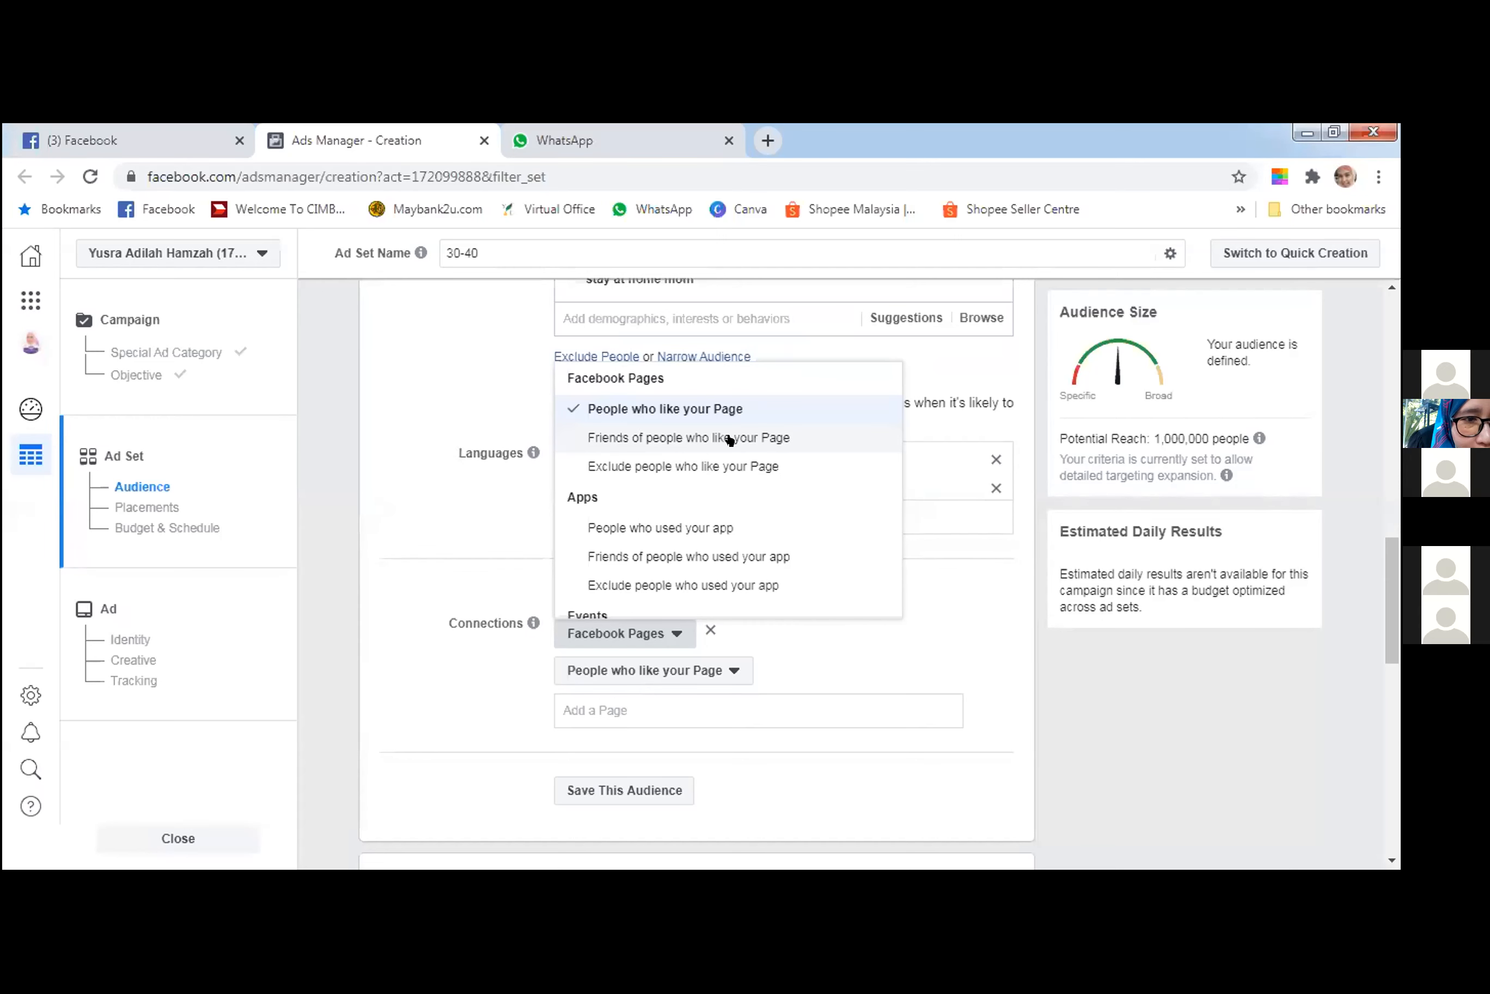
click(730, 438)
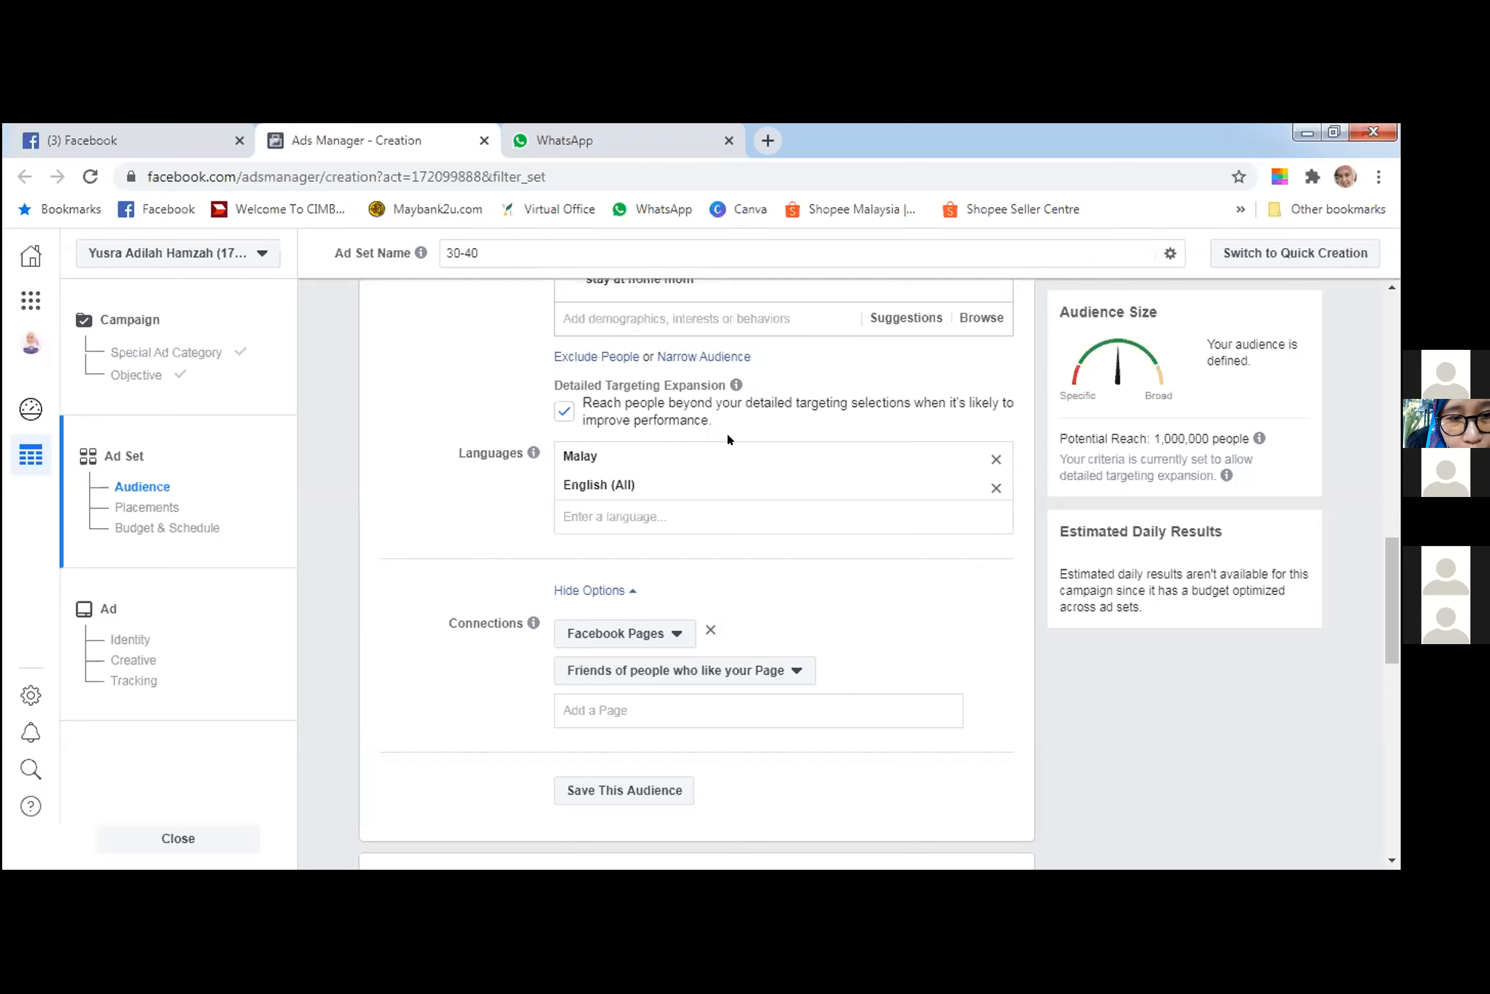
click(684, 670)
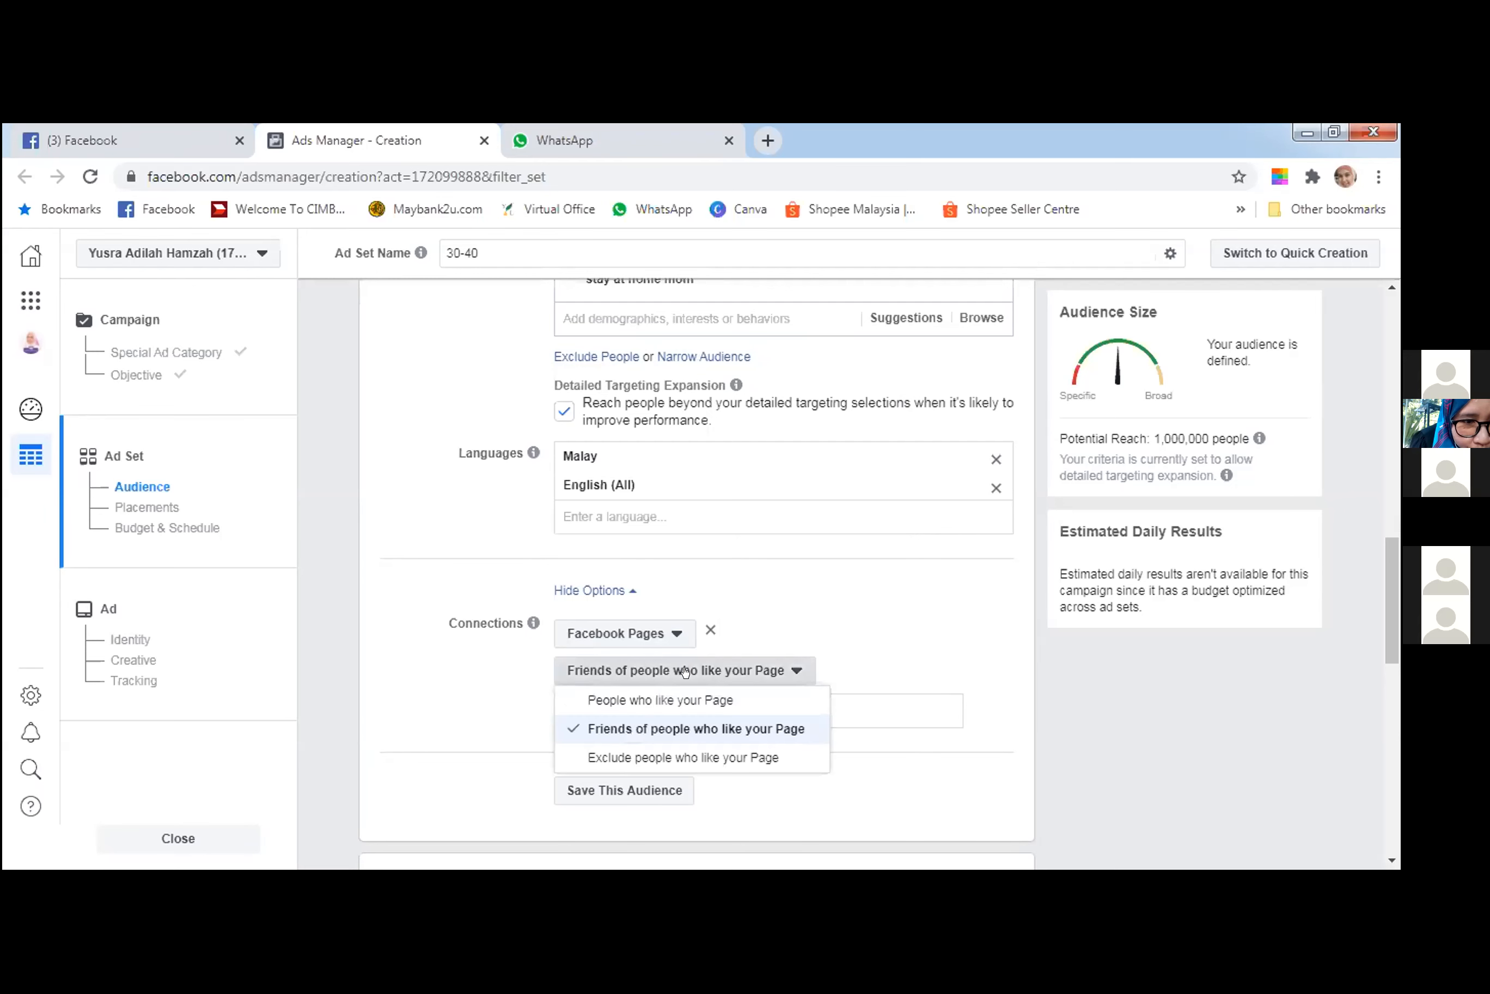
click(695, 725)
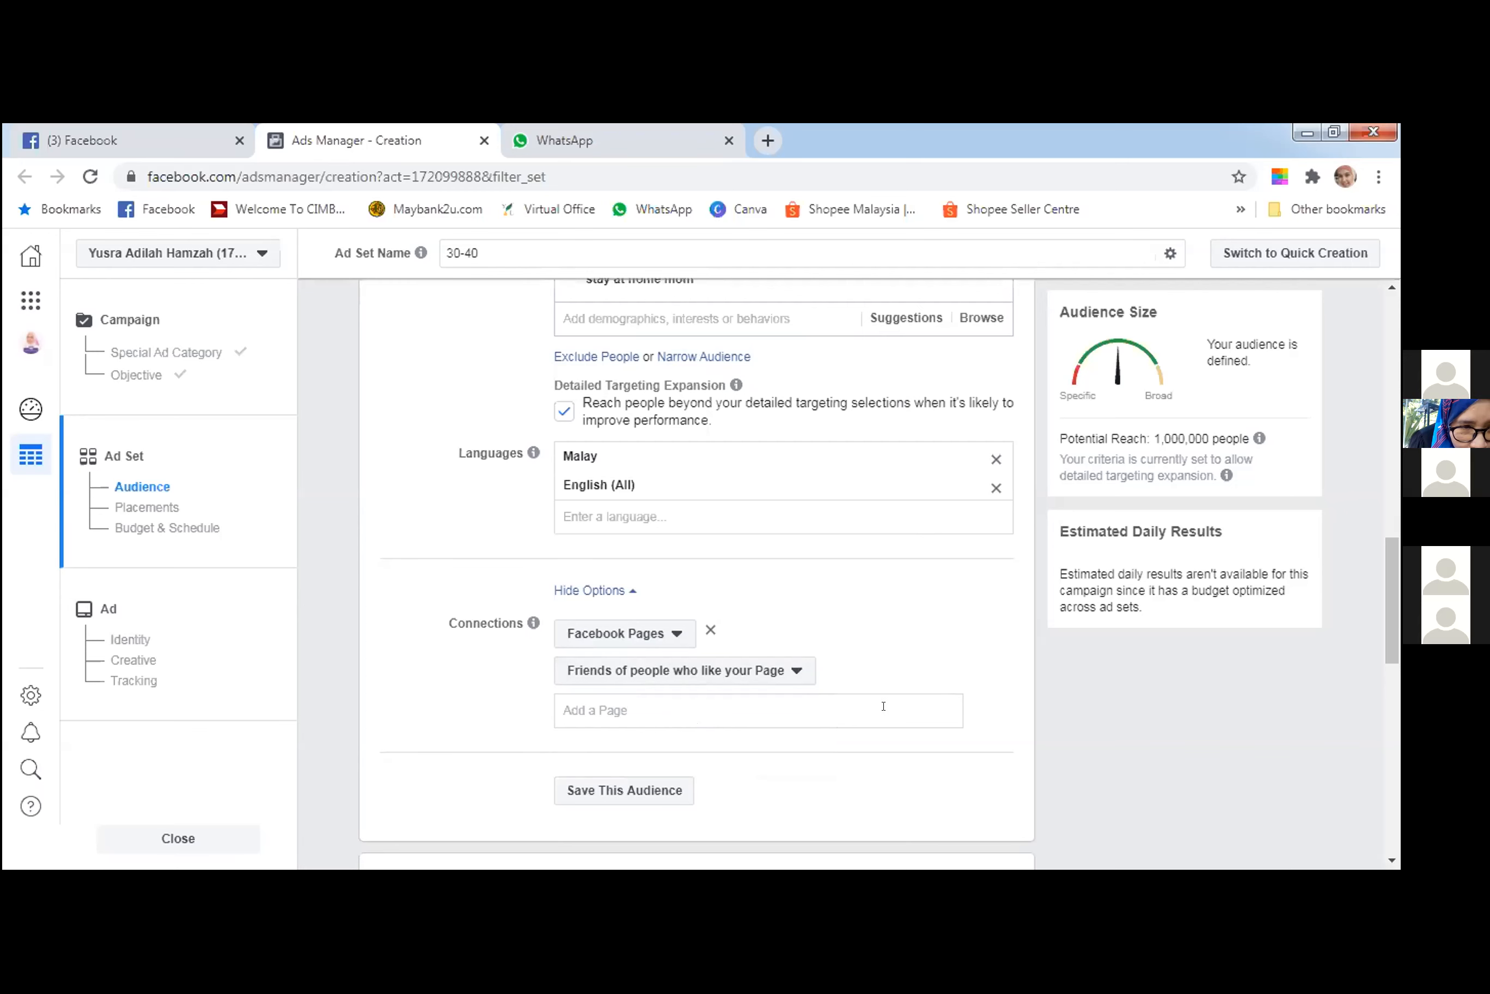
click(828, 691)
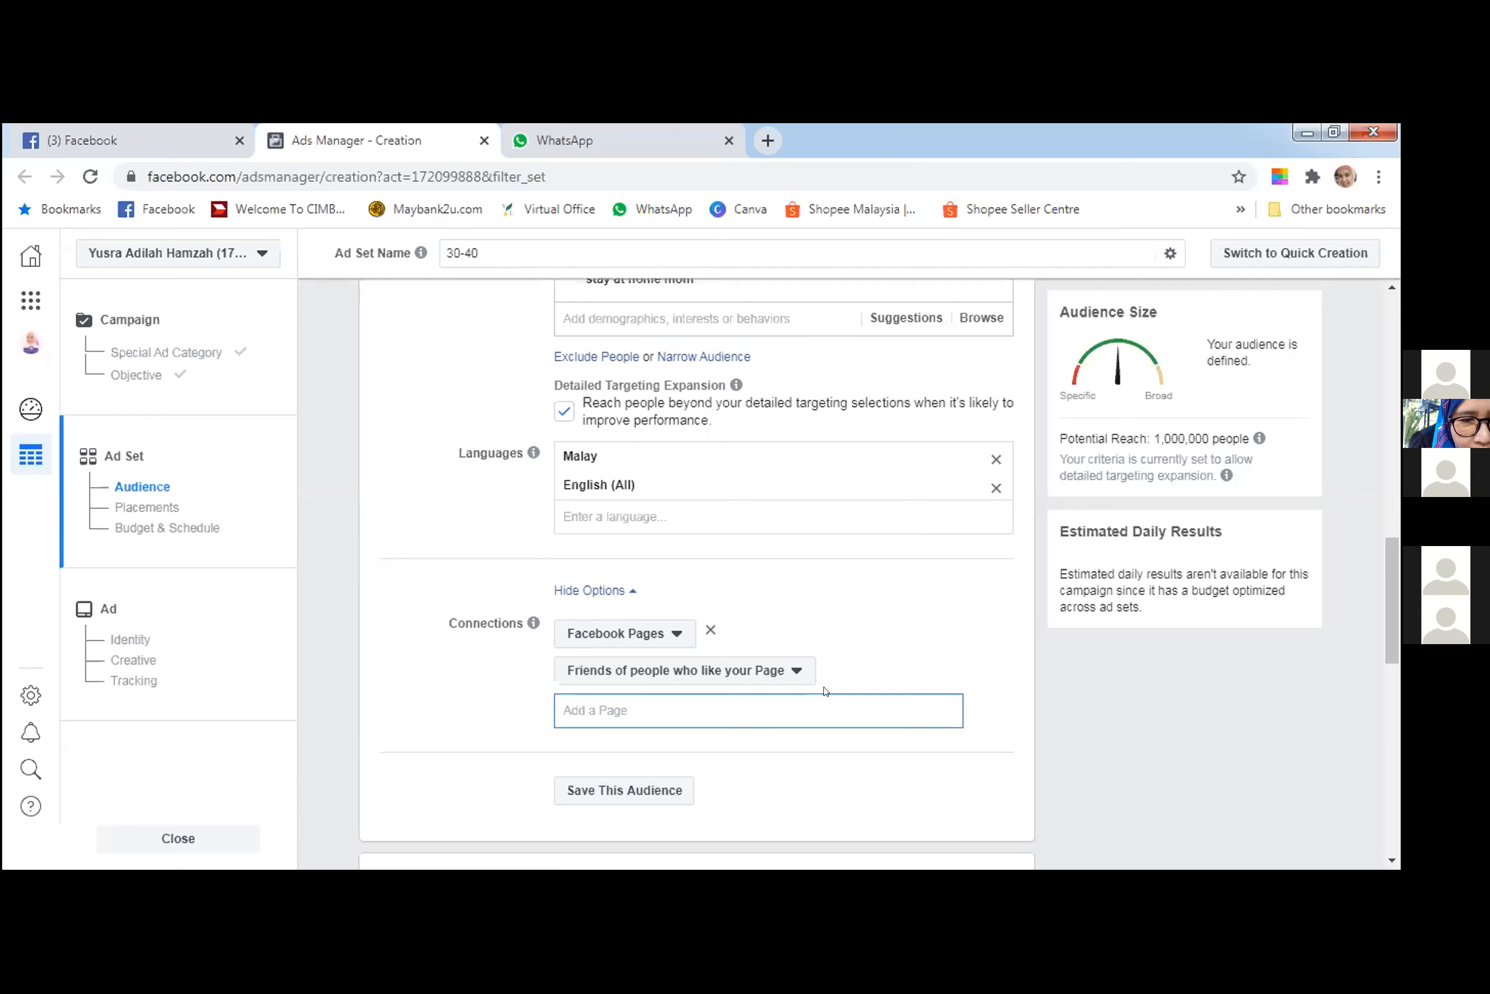
Try the Advanced Combinations connection type, and return to friends of people who like your Page.
click(665, 634)
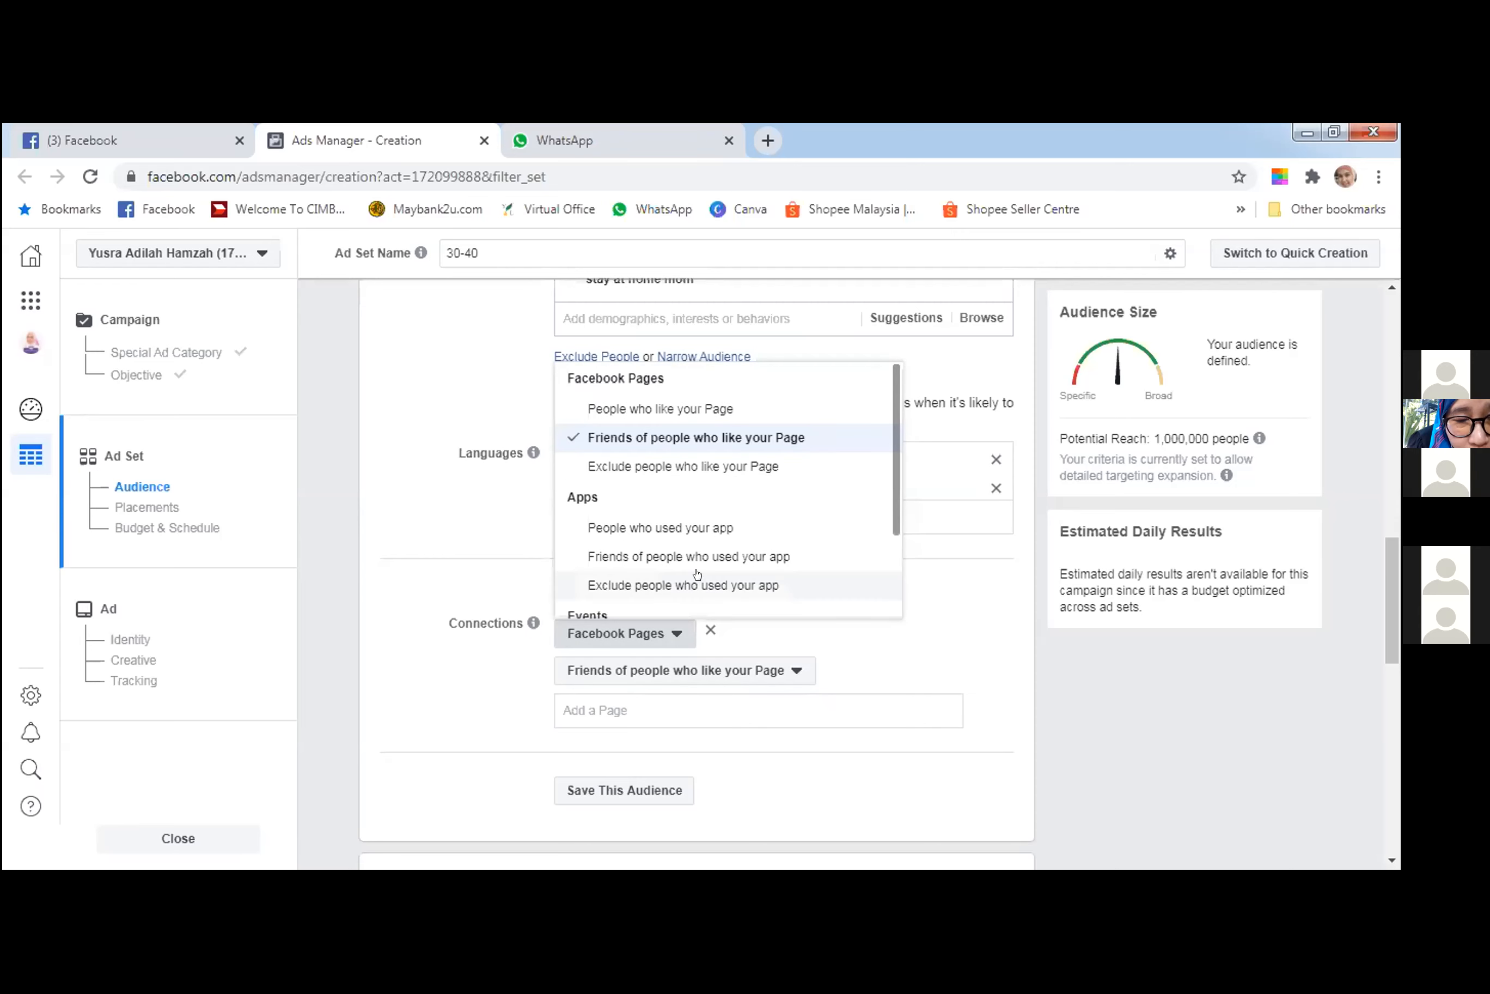
scroll(696, 580, down, 3)
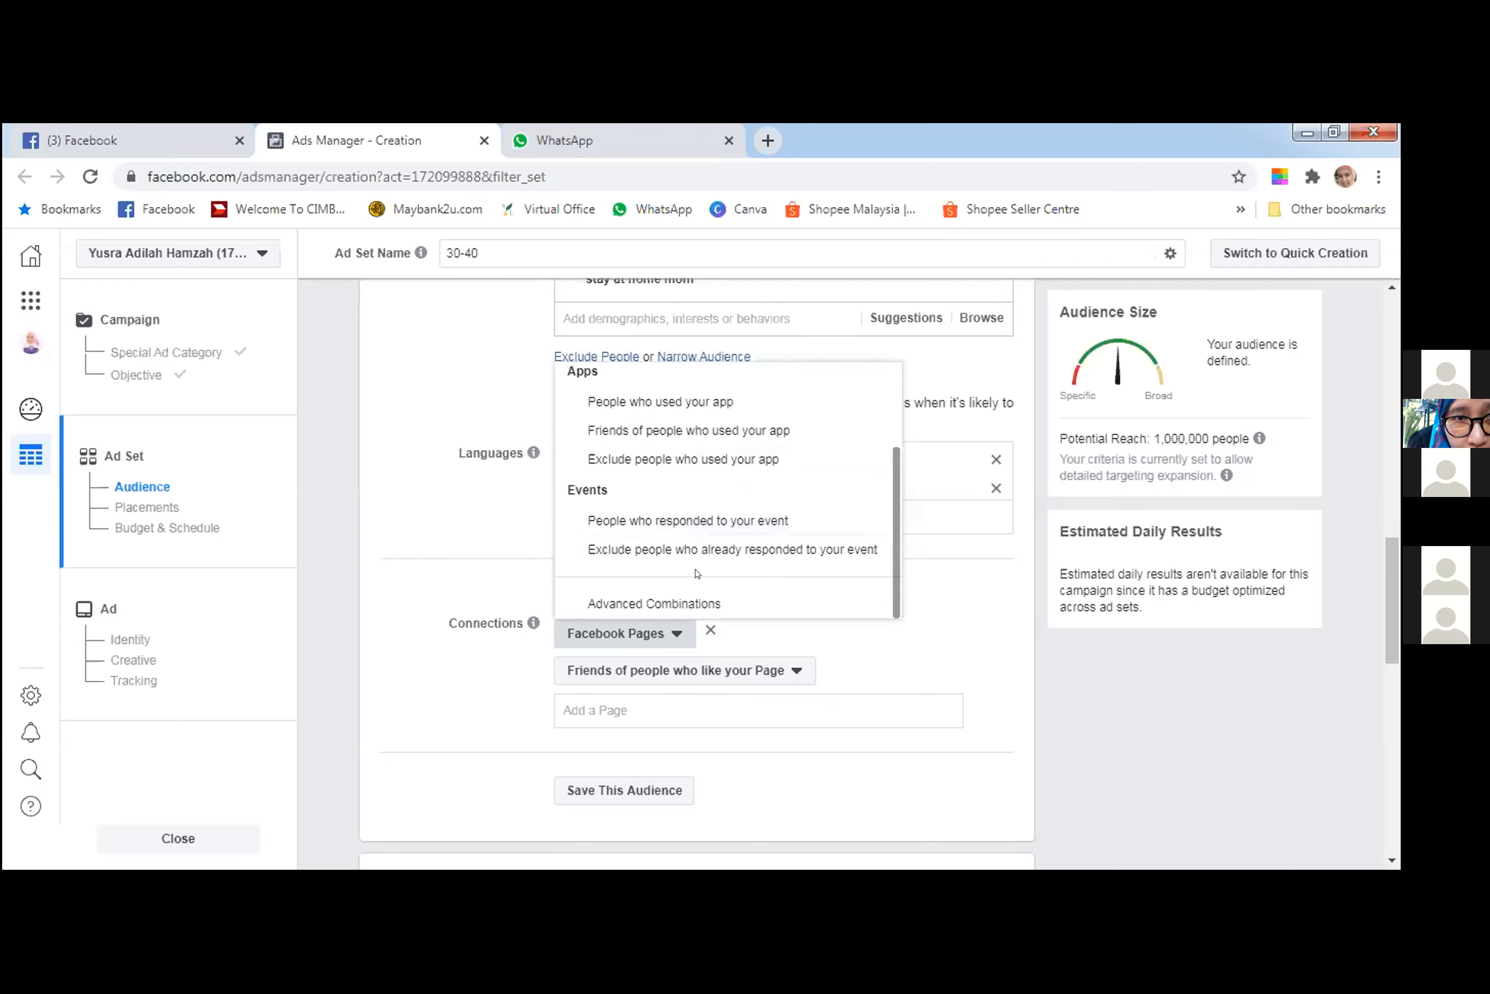
click(698, 602)
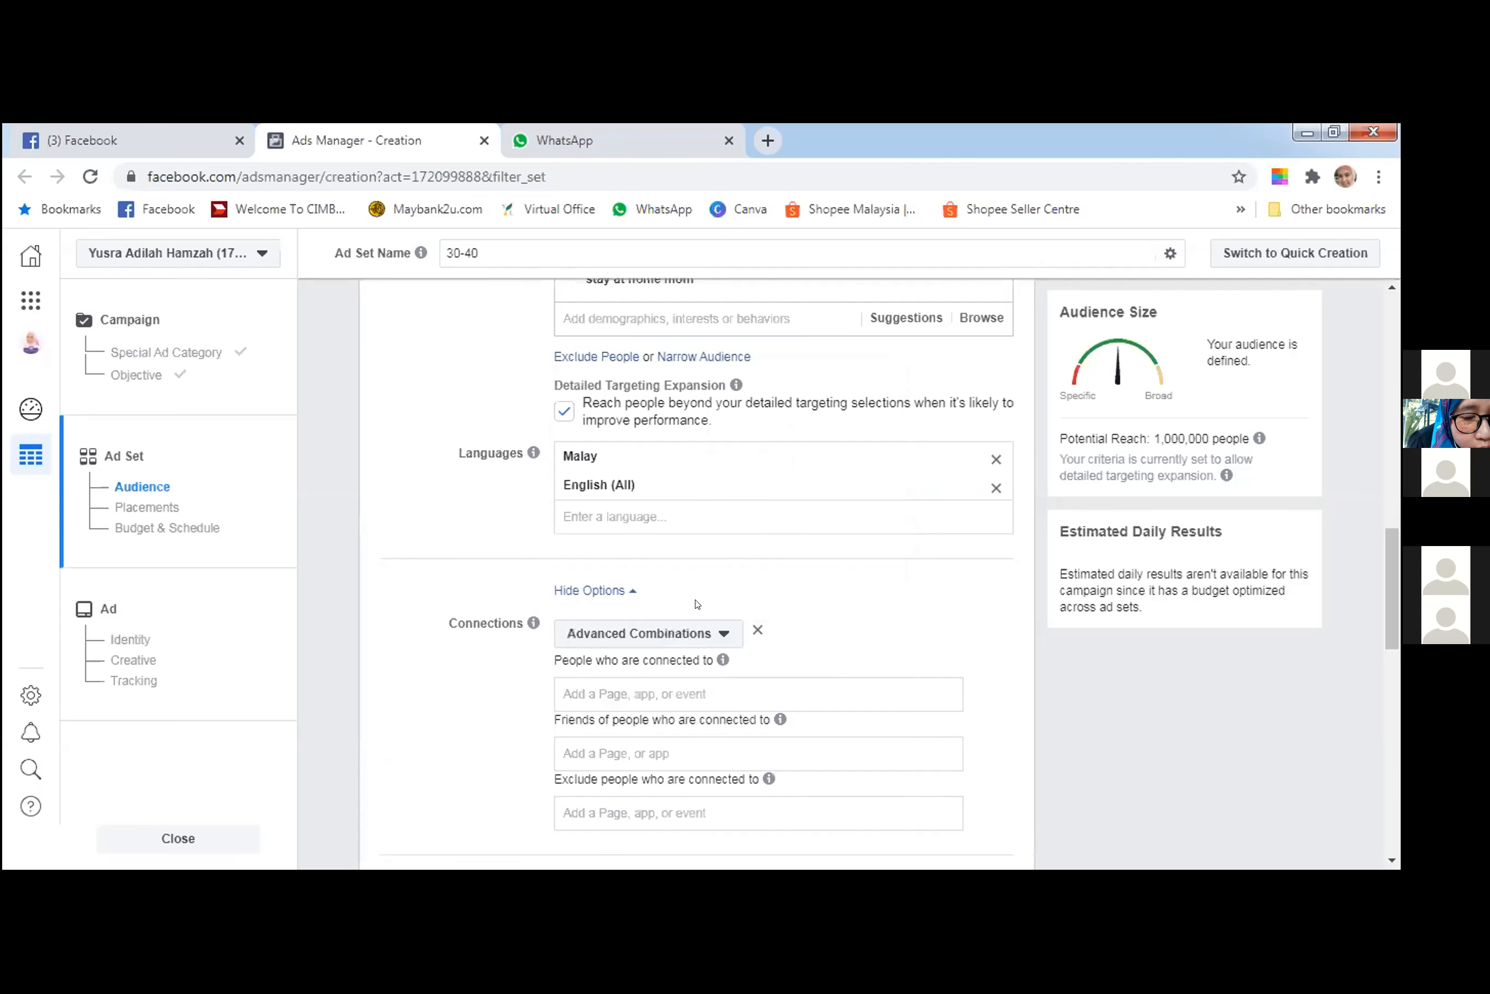
scroll(680, 675, down, 5)
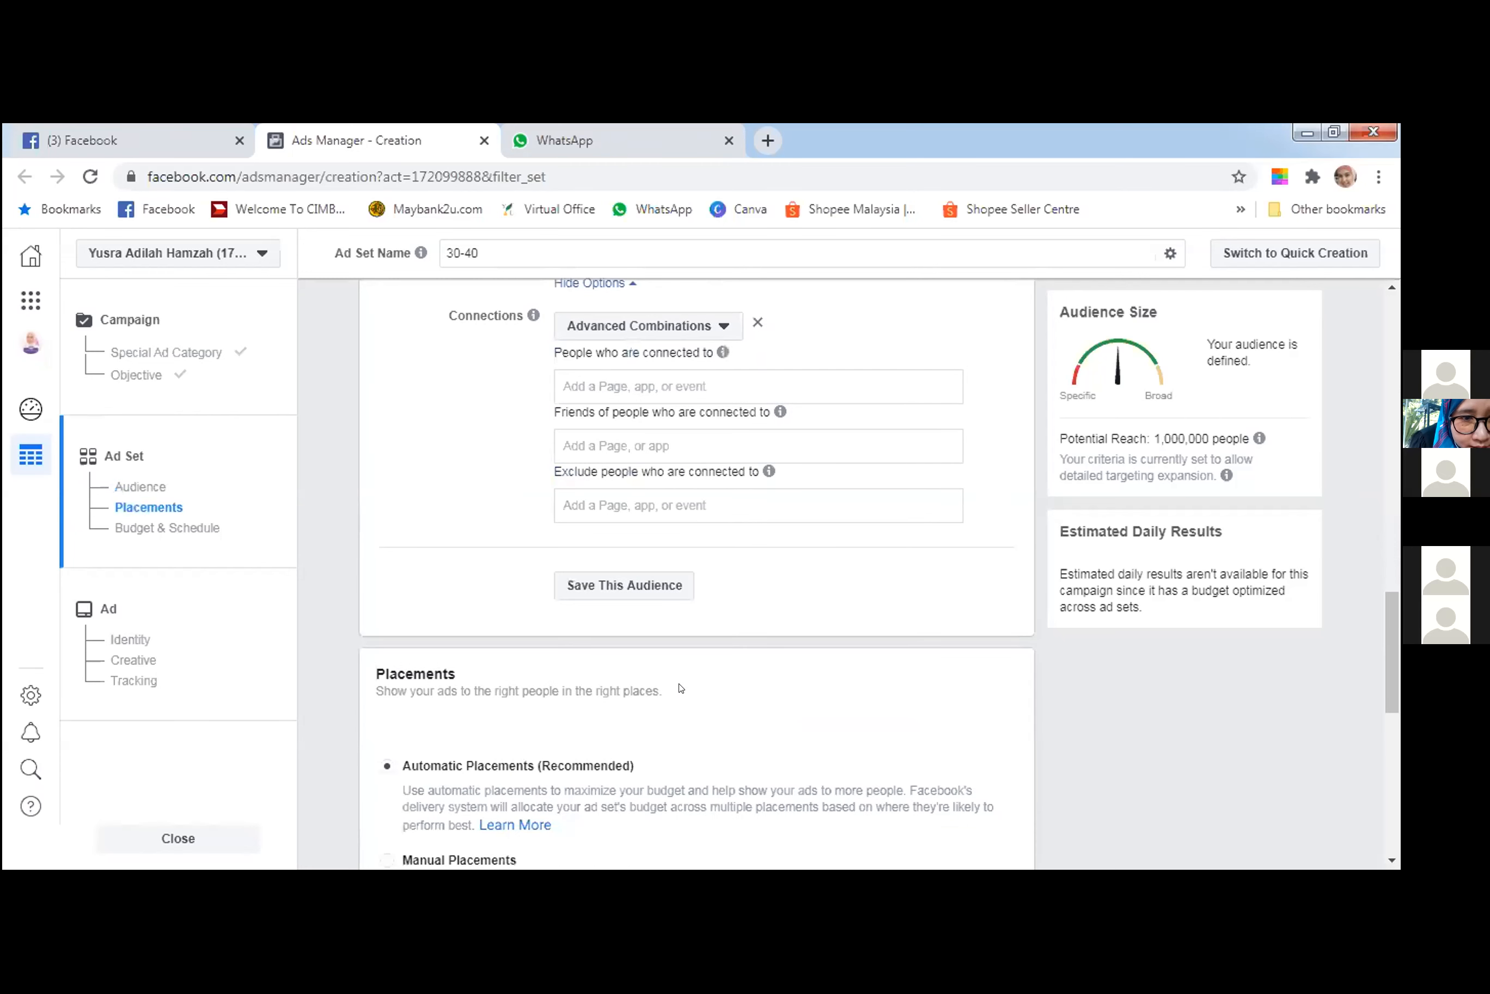
click(710, 330)
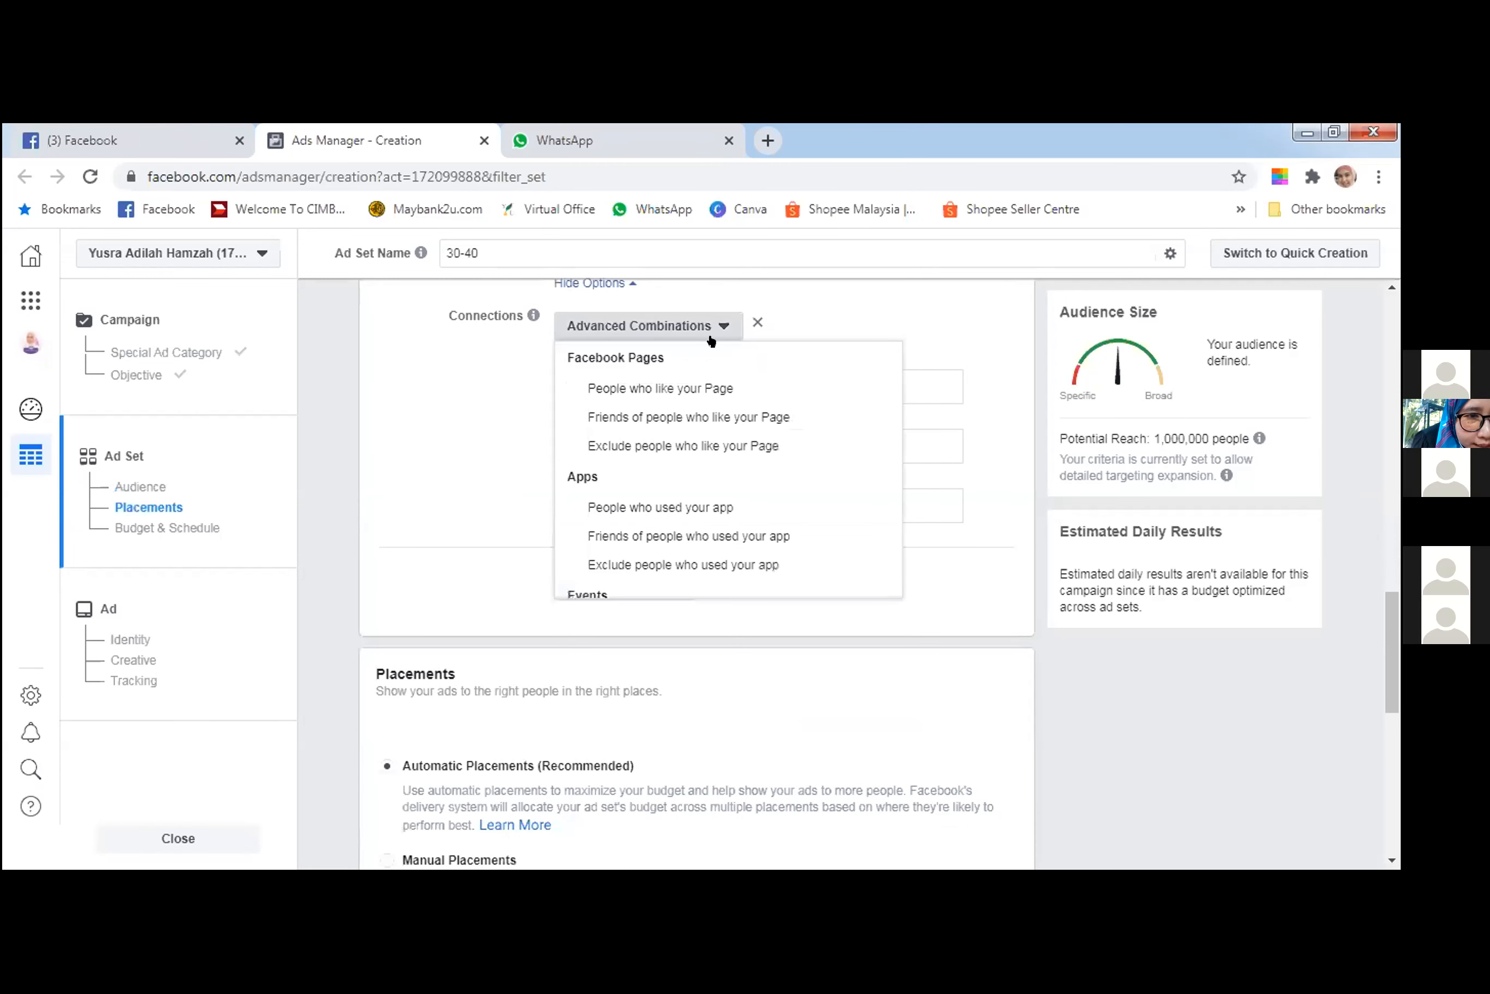
click(693, 415)
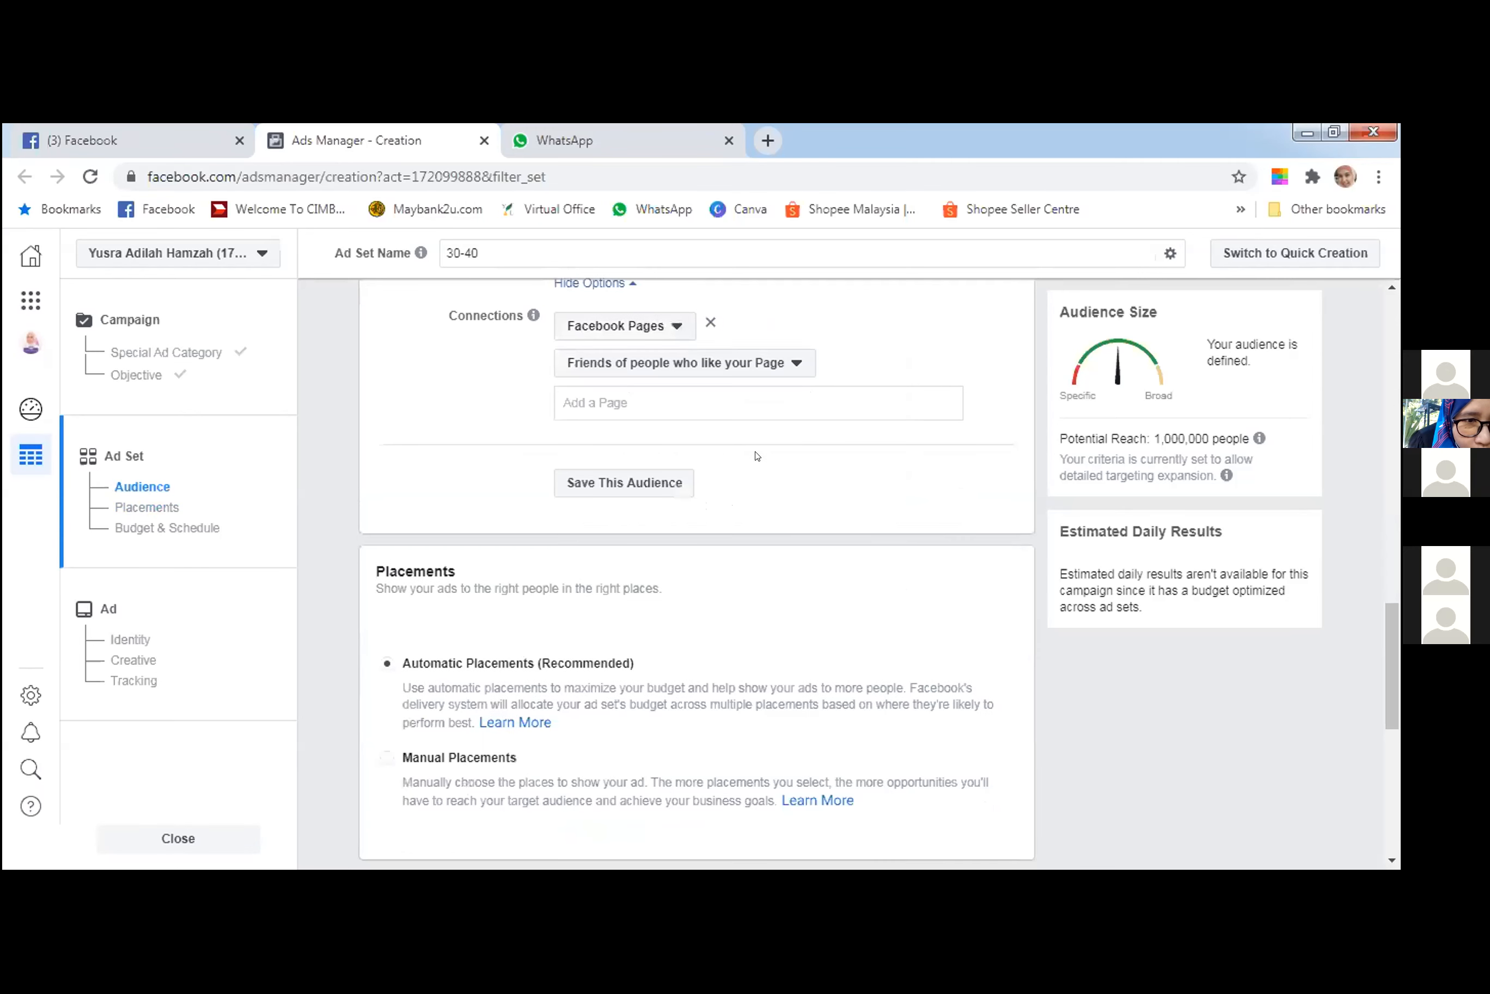
Add The EO Story as the Page whose fans' friends are targeted in the audience connection.
scroll(748, 457, up, 1)
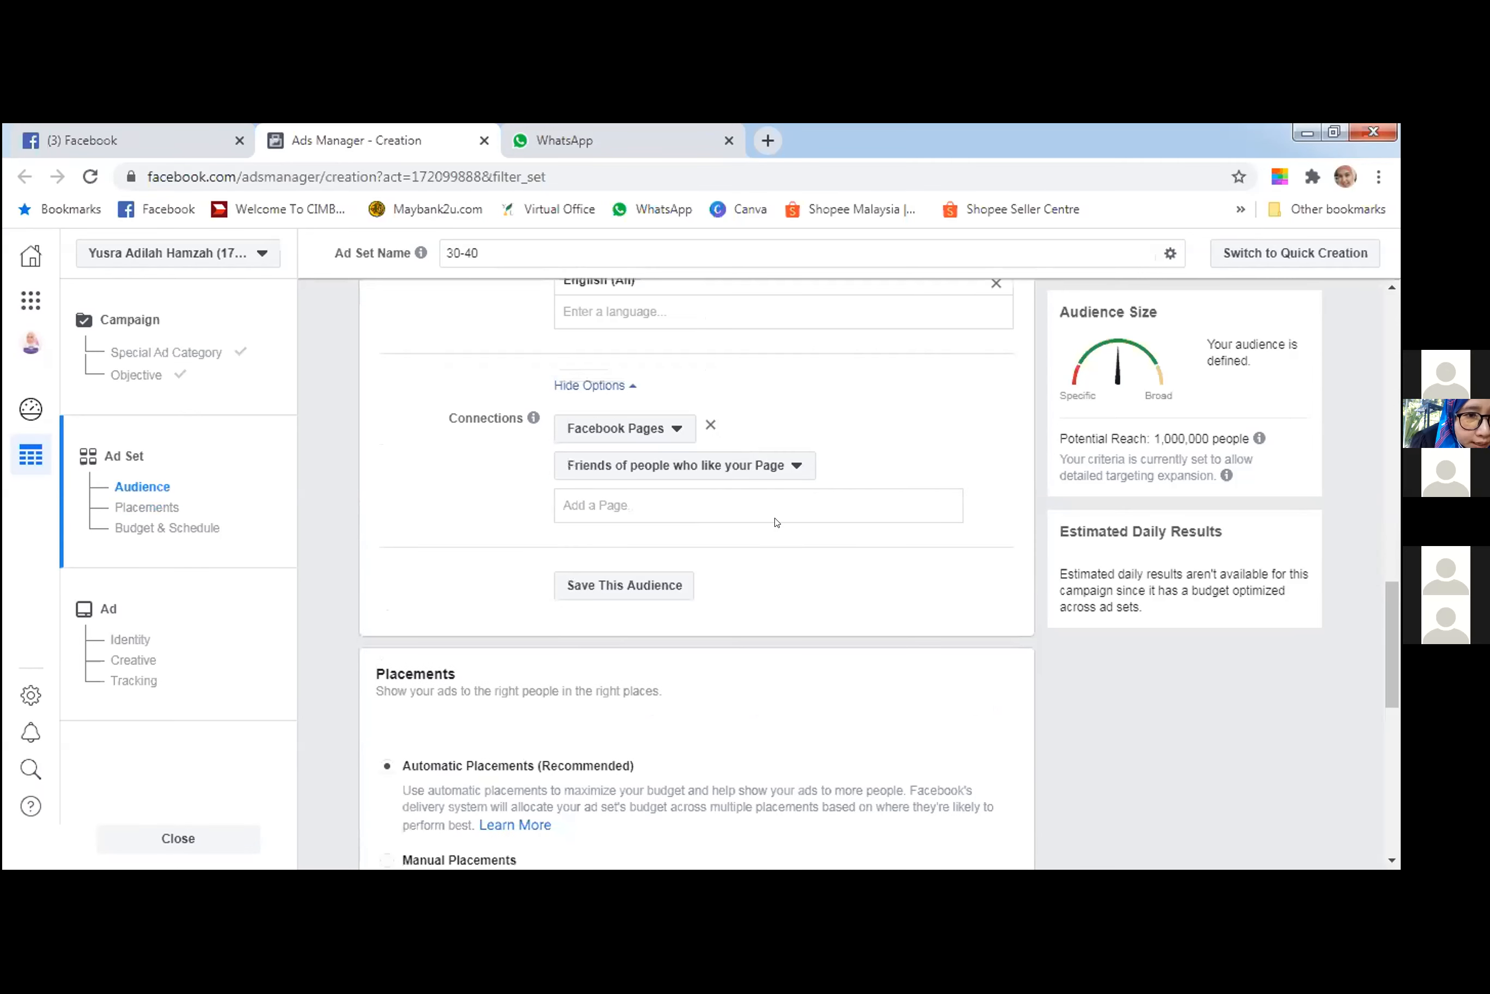
click(761, 493)
text(th)
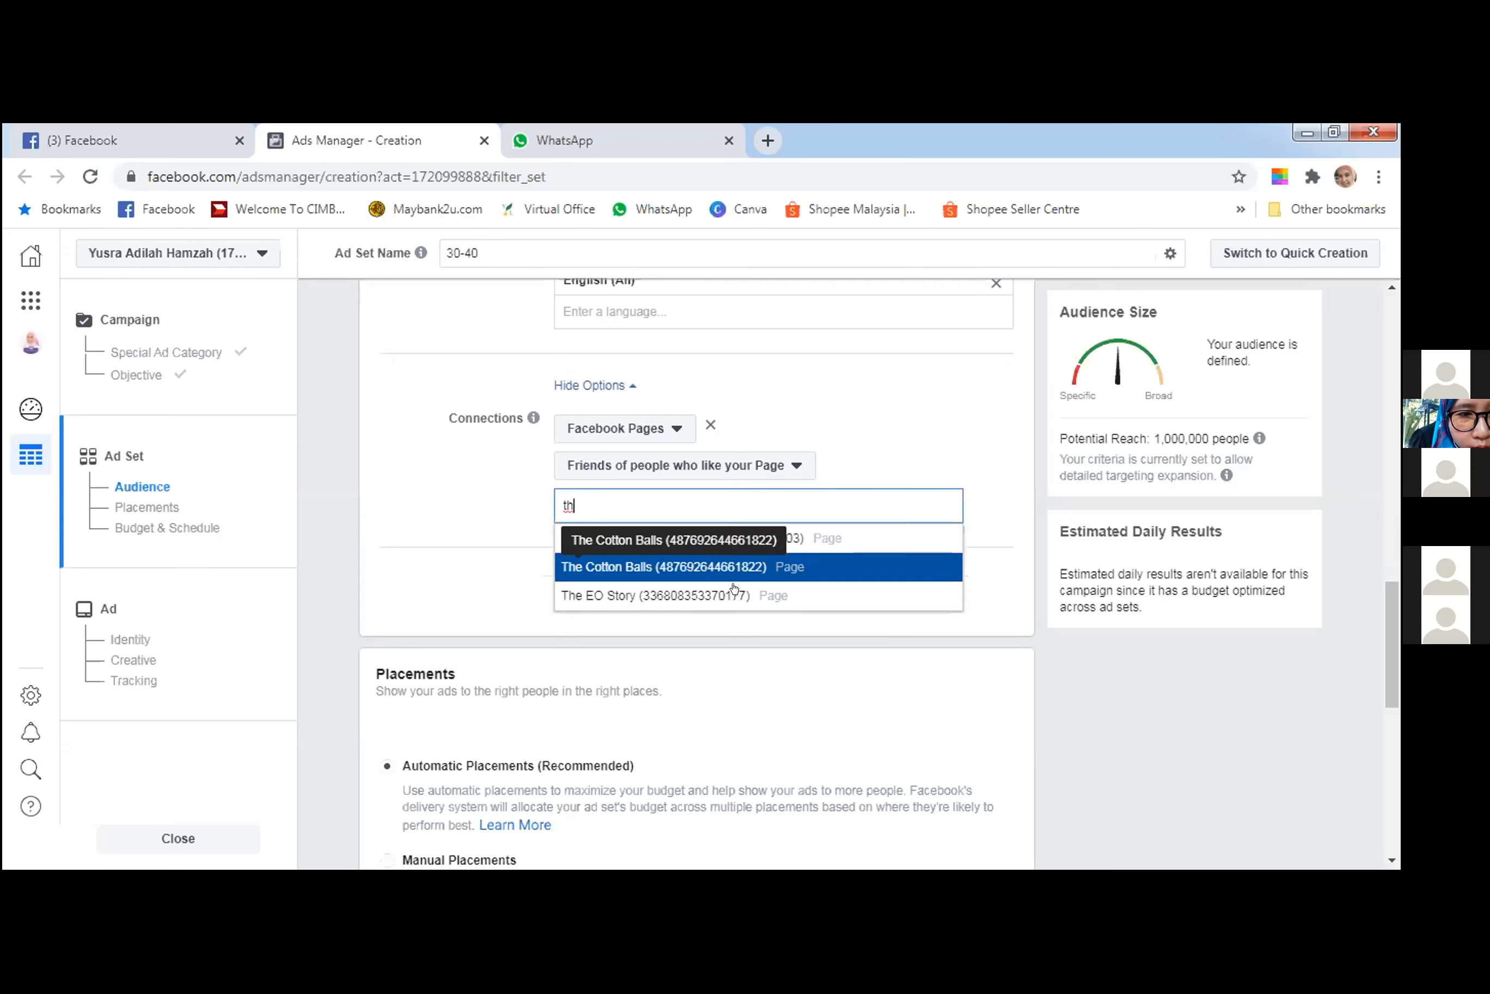
click(770, 594)
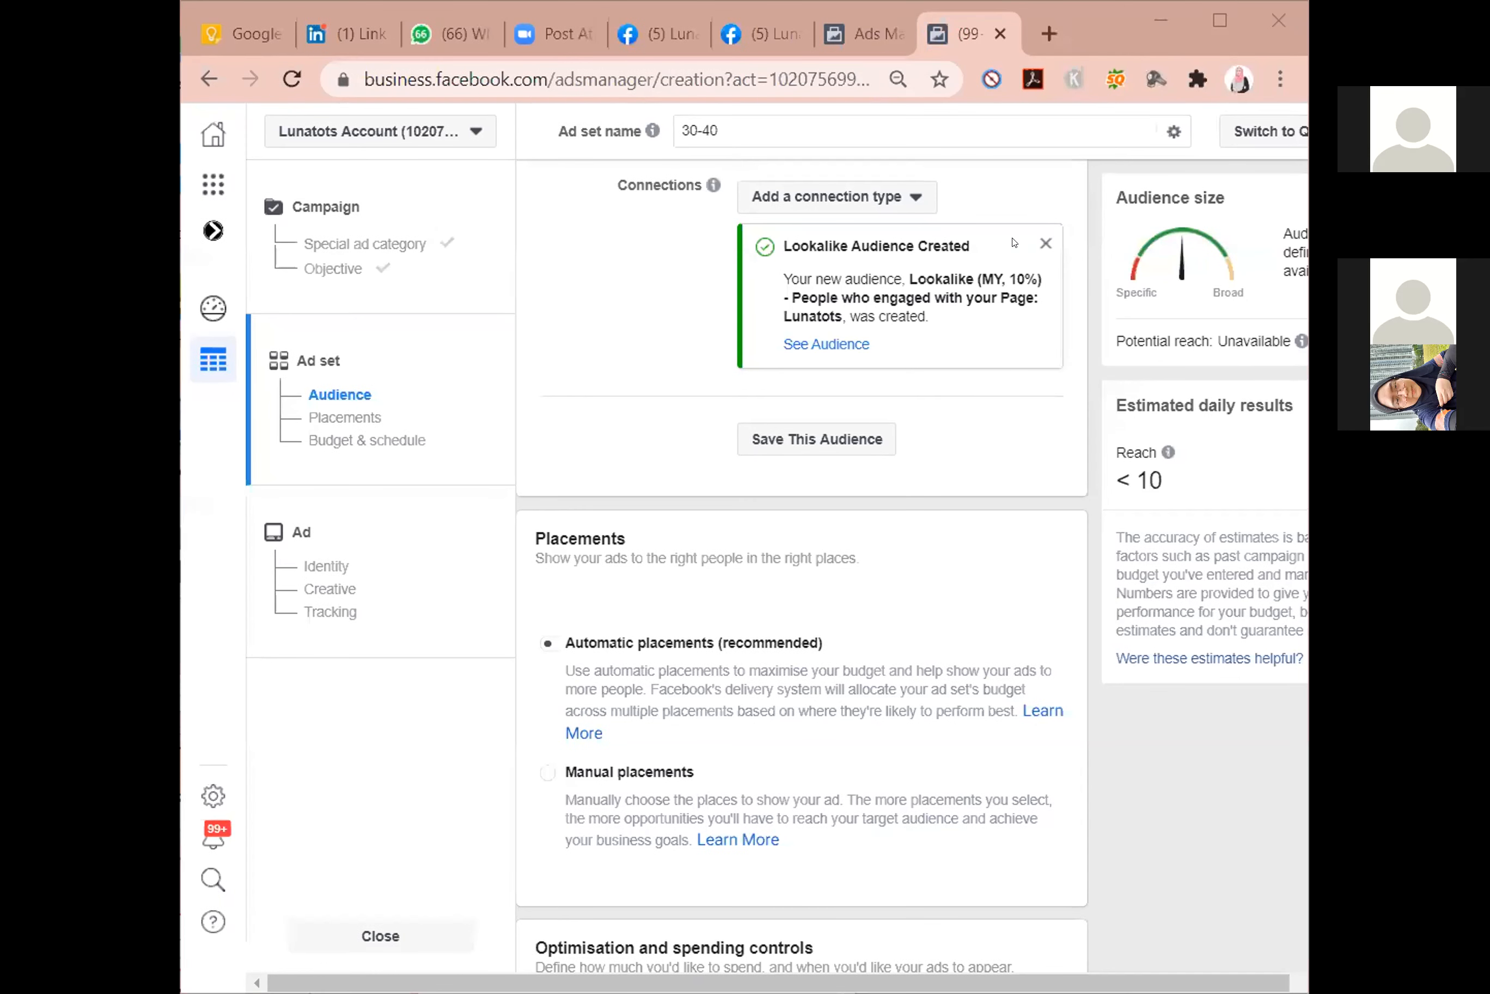
Dismiss the lookalike audience notice, and start saving the audience with H PUTRAJAYA as the beginning of its name.
click(1046, 243)
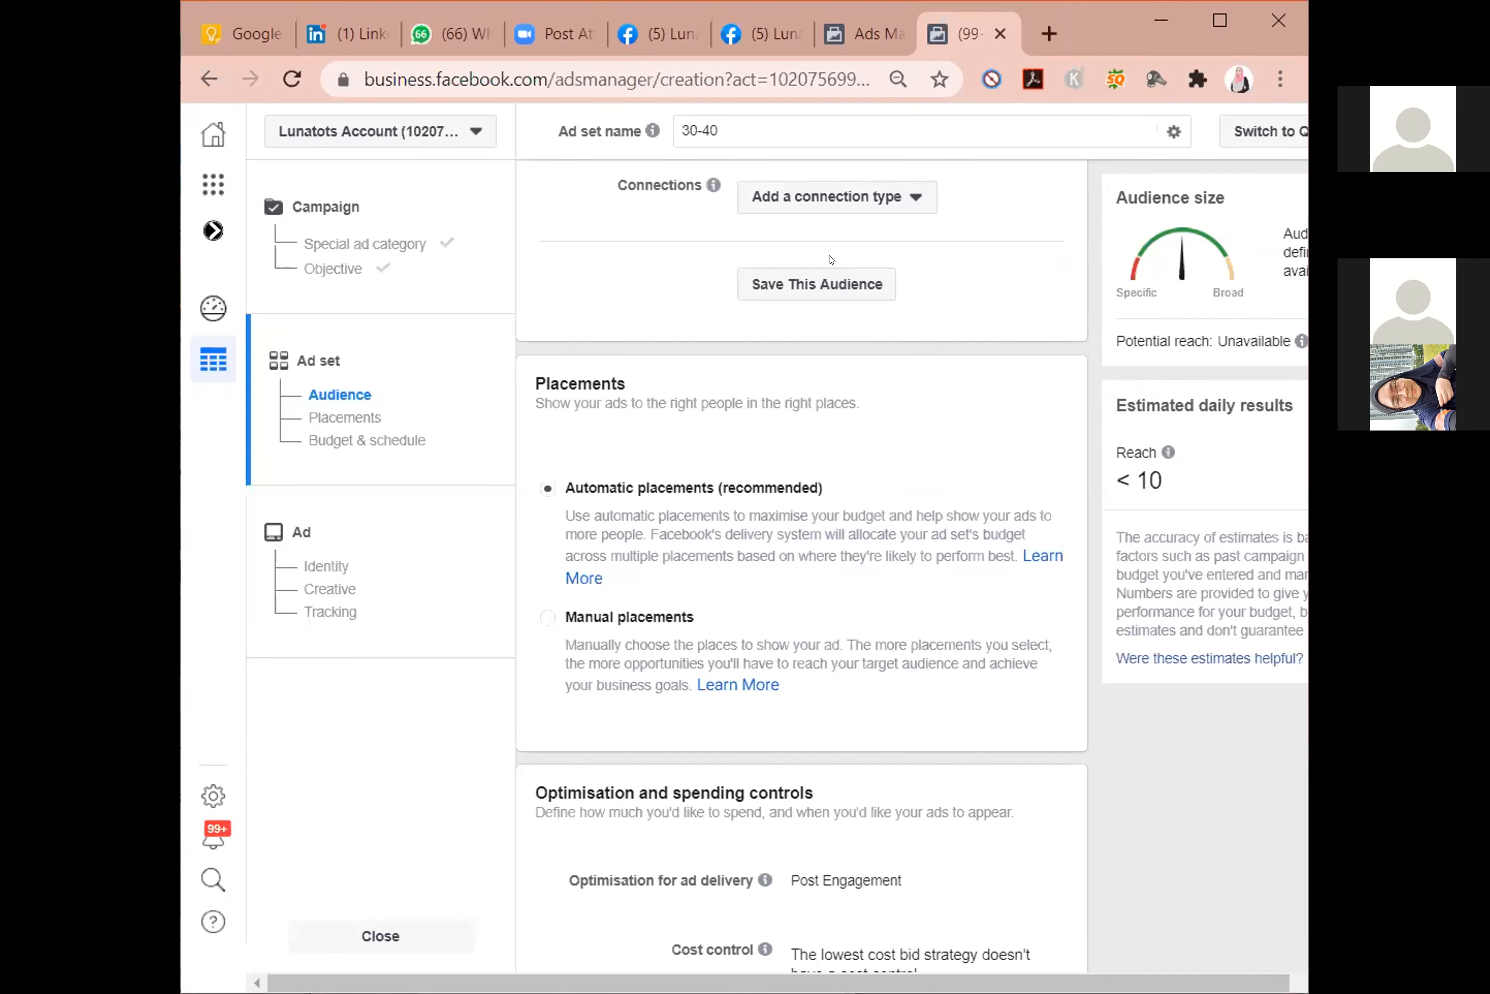
click(812, 298)
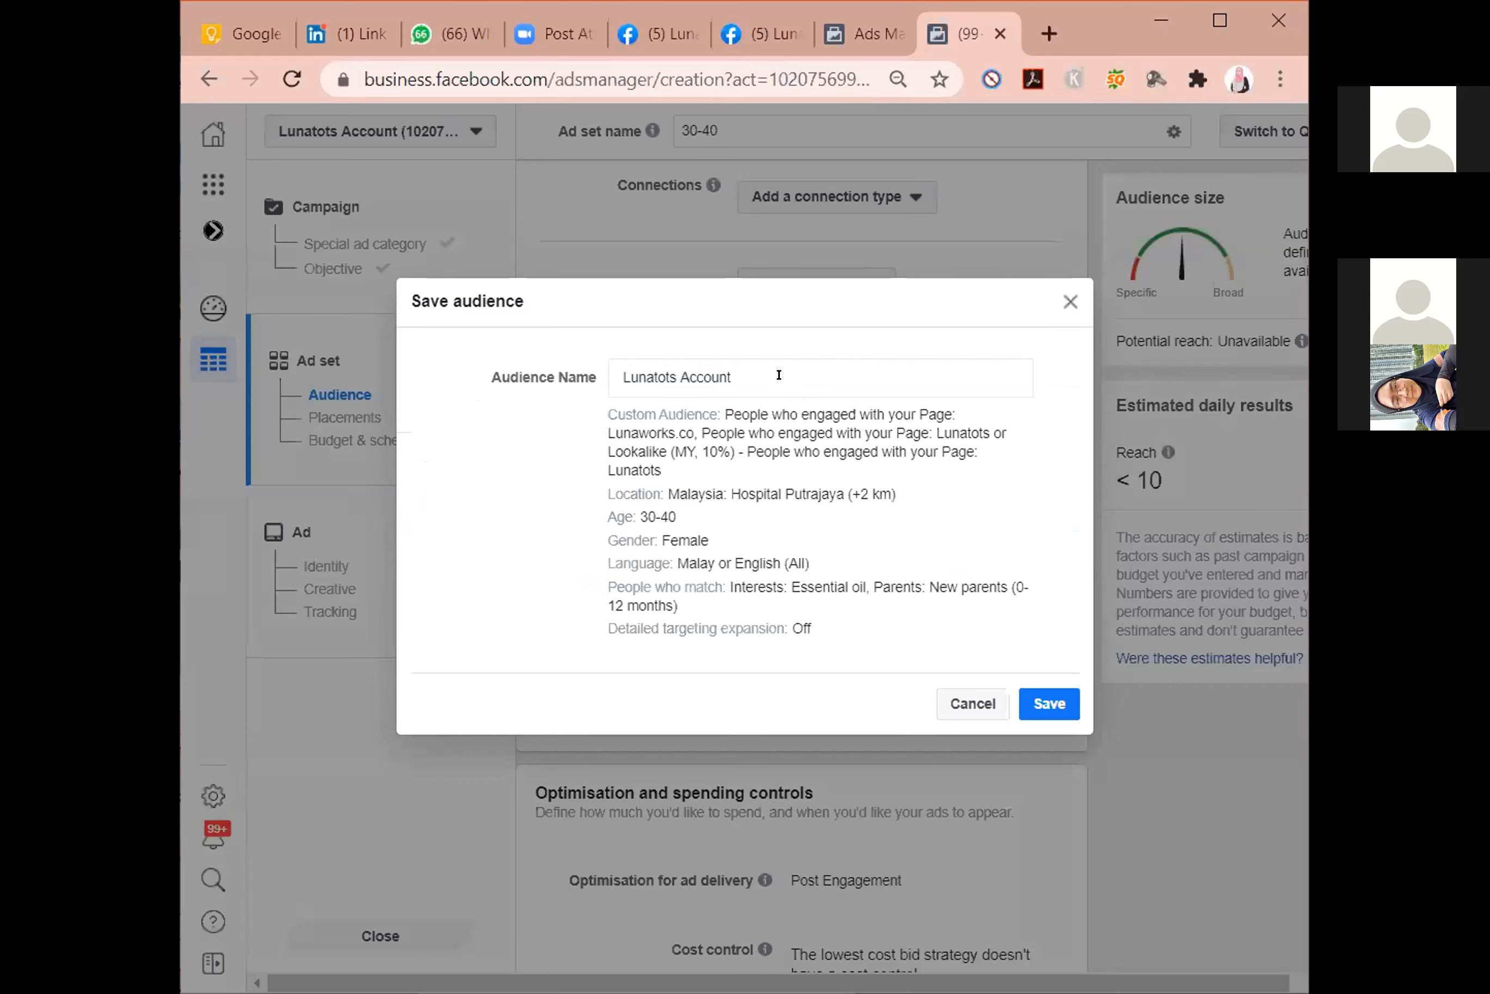
drag(777, 369, 561, 356)
key(BackSpace)
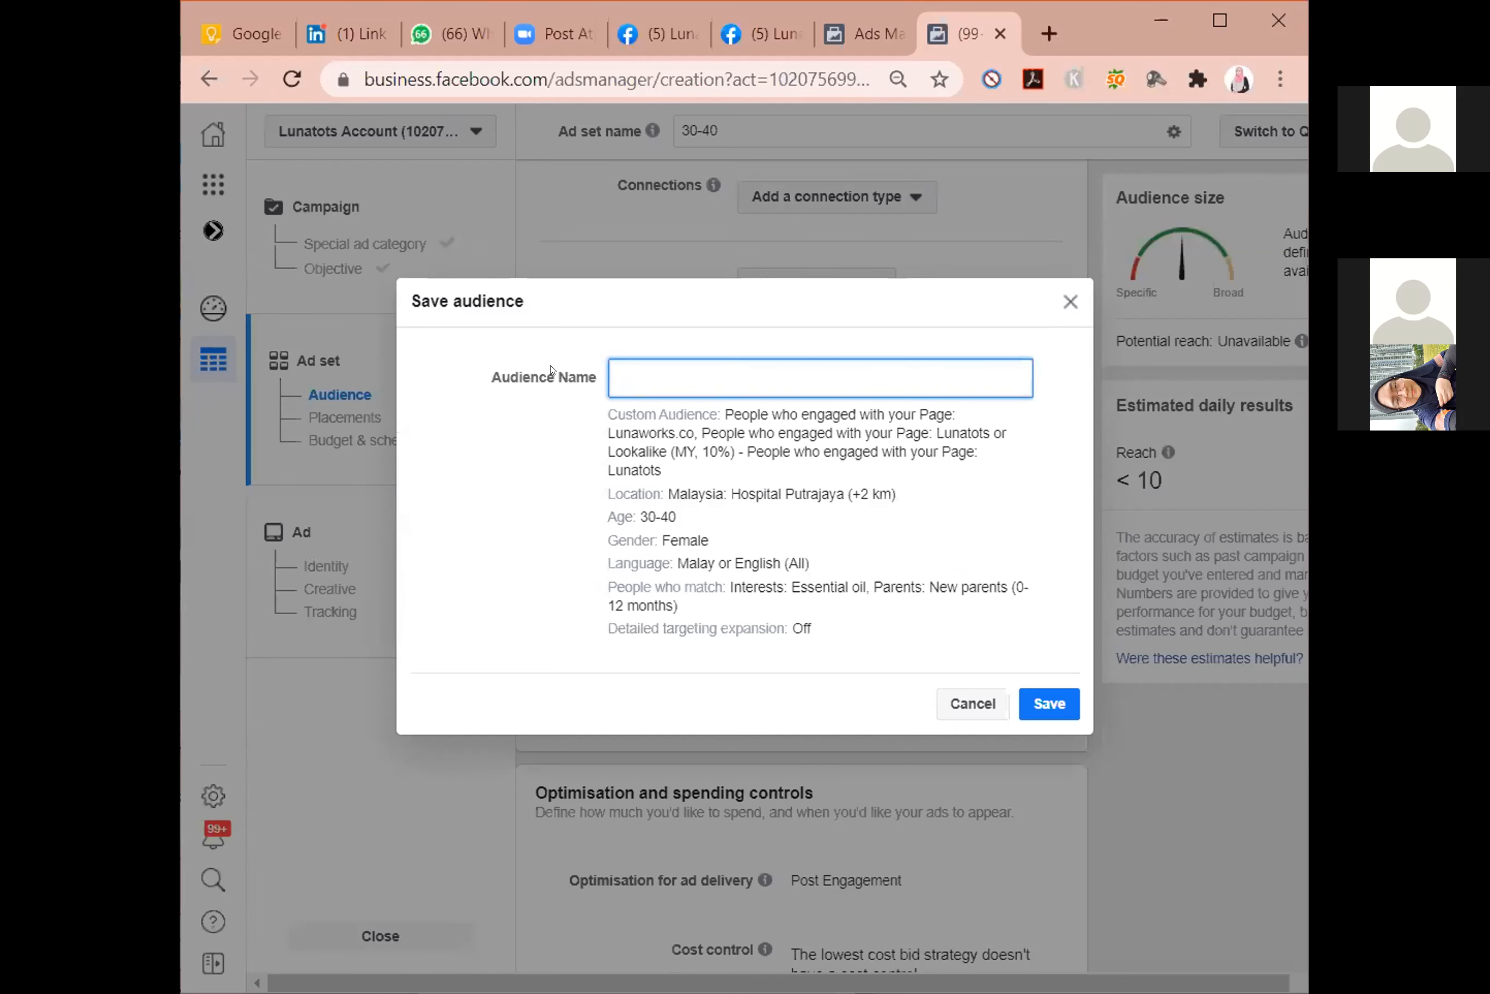
text(HP)
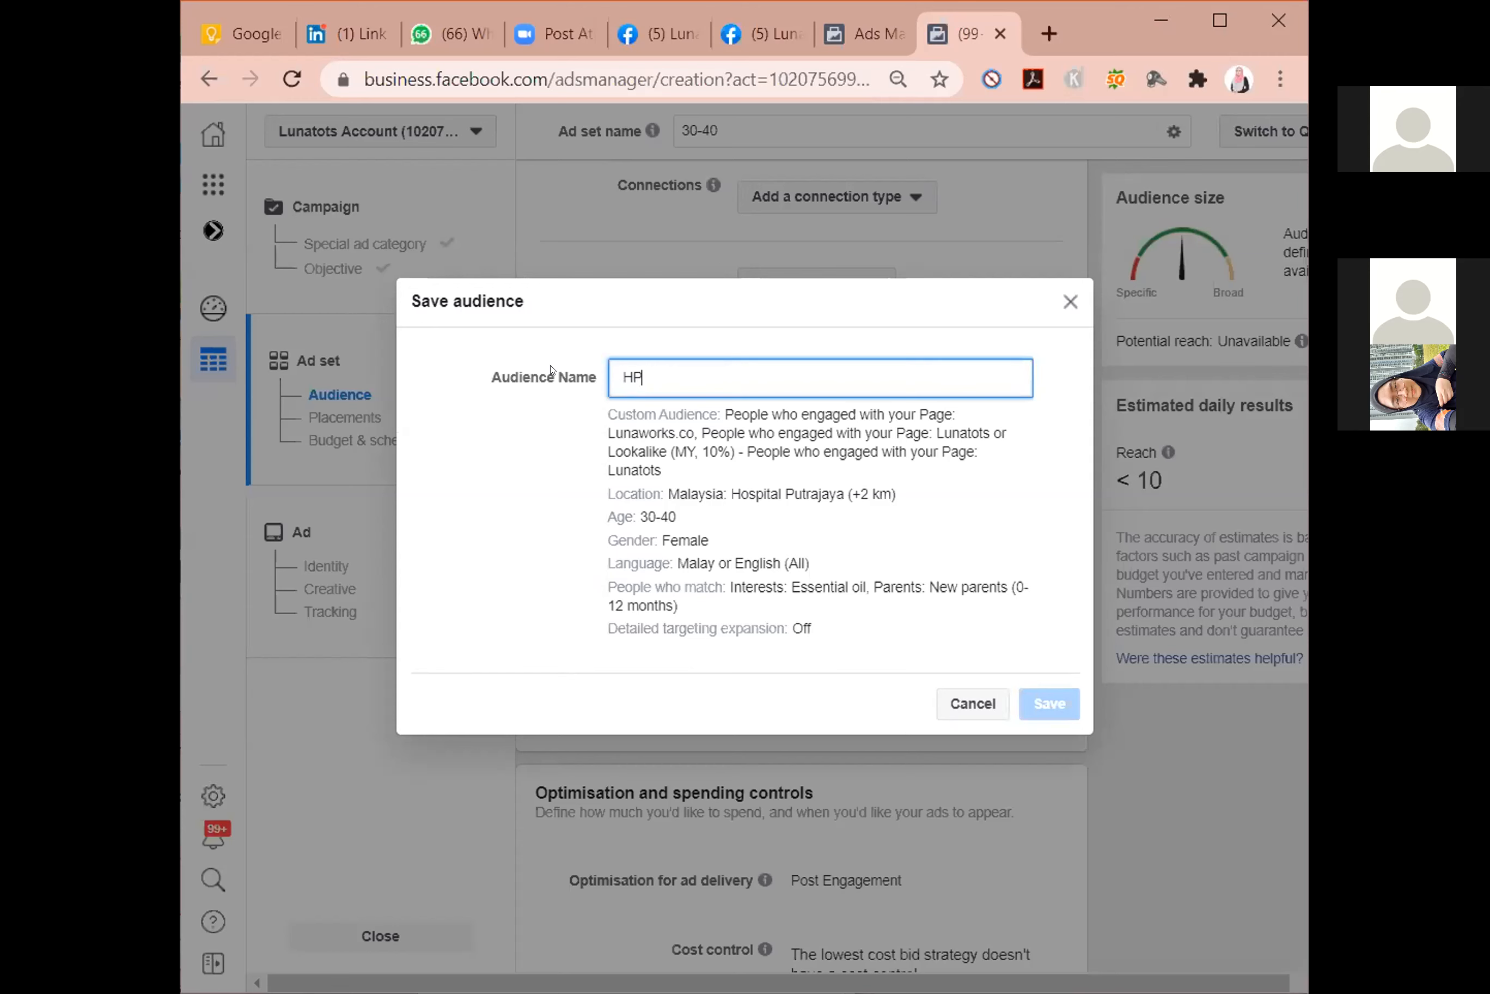
key(BackSpace)
text(PUTRAJAYA)
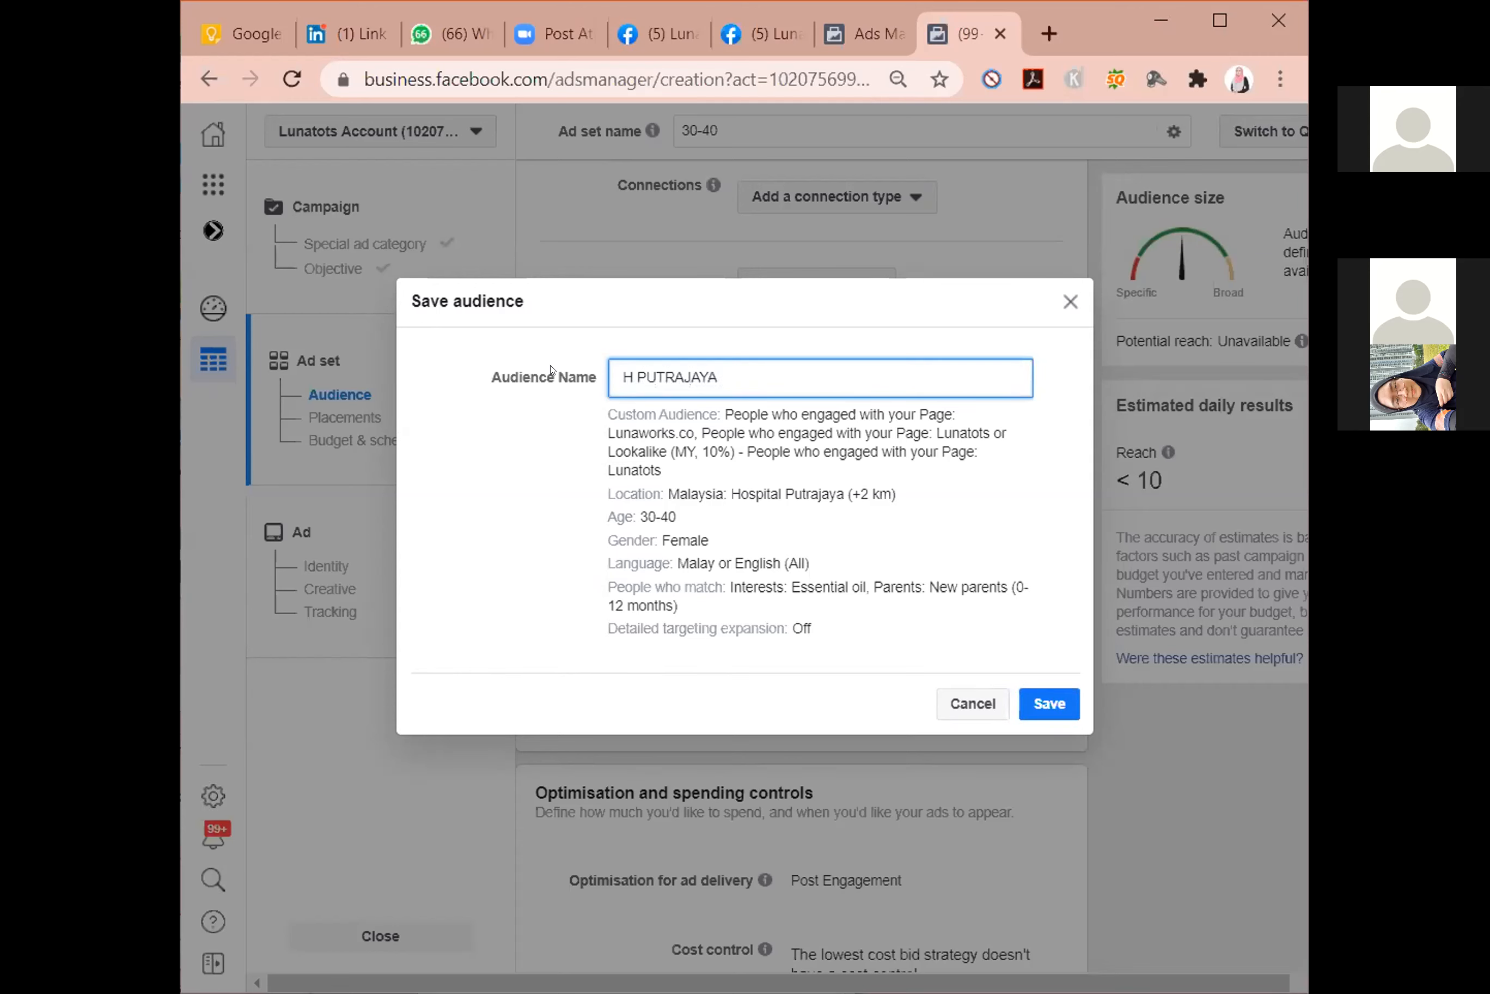
text( W)
text( 30=4)
Extend the name of the audience being saved with W 30-40 NEW P.
key(BackSpace)
key(BackSpace)
text(-40 NE)
key(BackSpace)
text(W)
key(BackSpace)
text(EW P)
Shorten PUTRAJAYA to PJAYA in the audience name, complete the ending as PAR, and save the audience.
drag(719, 377, 667, 375)
double_click(666, 374)
text(PJAYA)
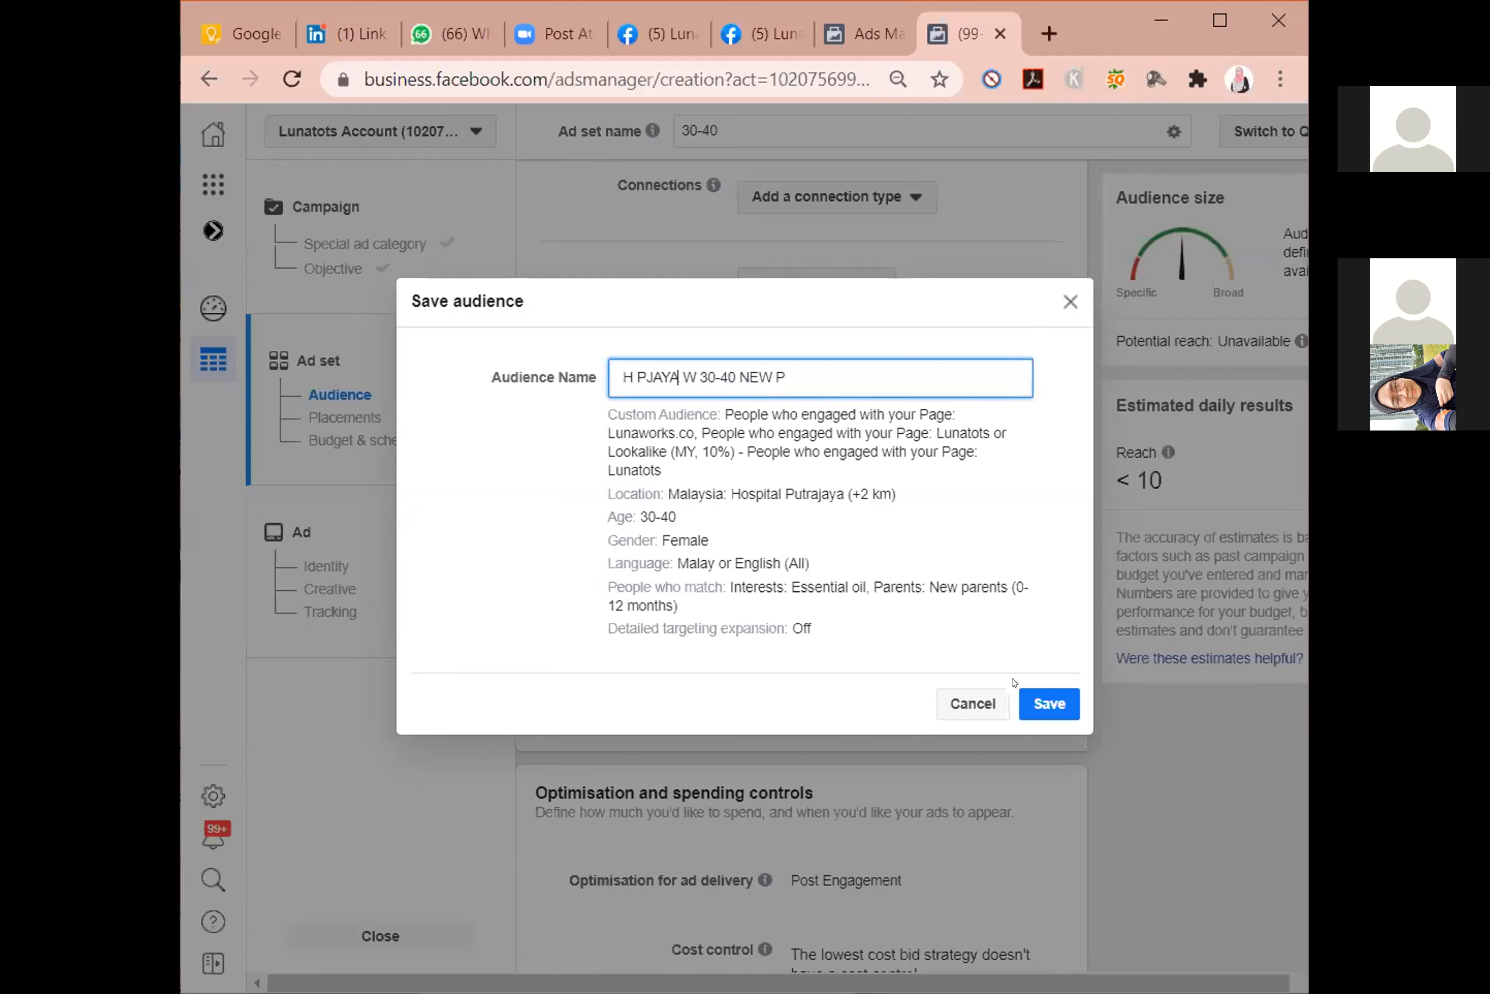
click(796, 374)
text(AR)
click(1056, 705)
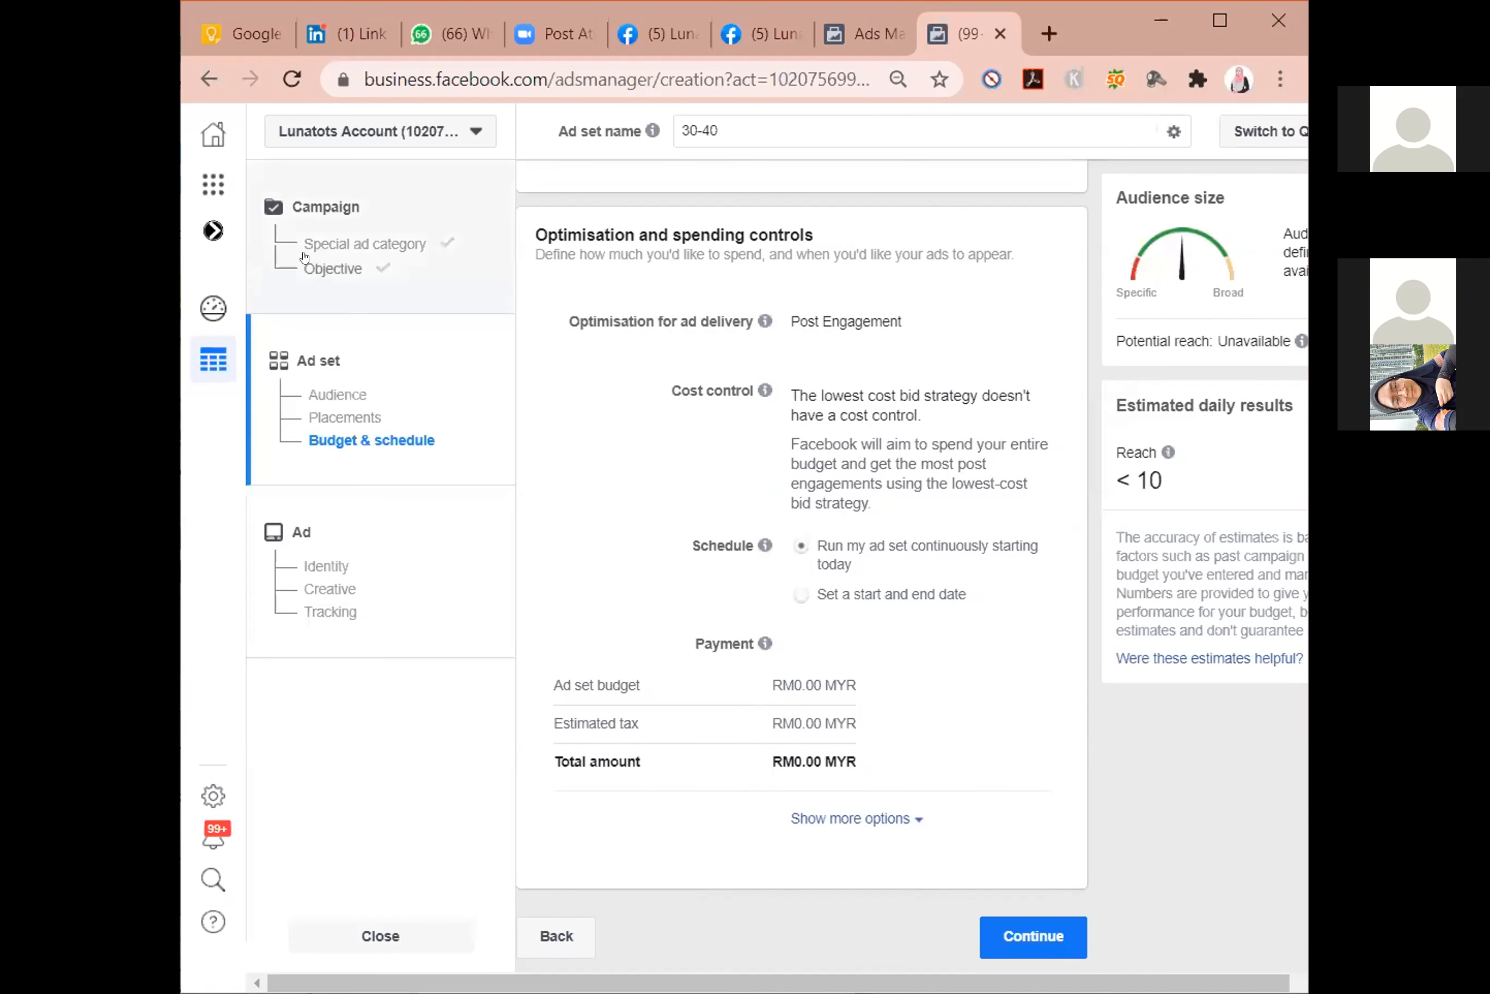
Return to the ad set's audience, start a new audience, and replace it with the saved audience H PJAYA W 30-40 NEW PAR.
click(318, 360)
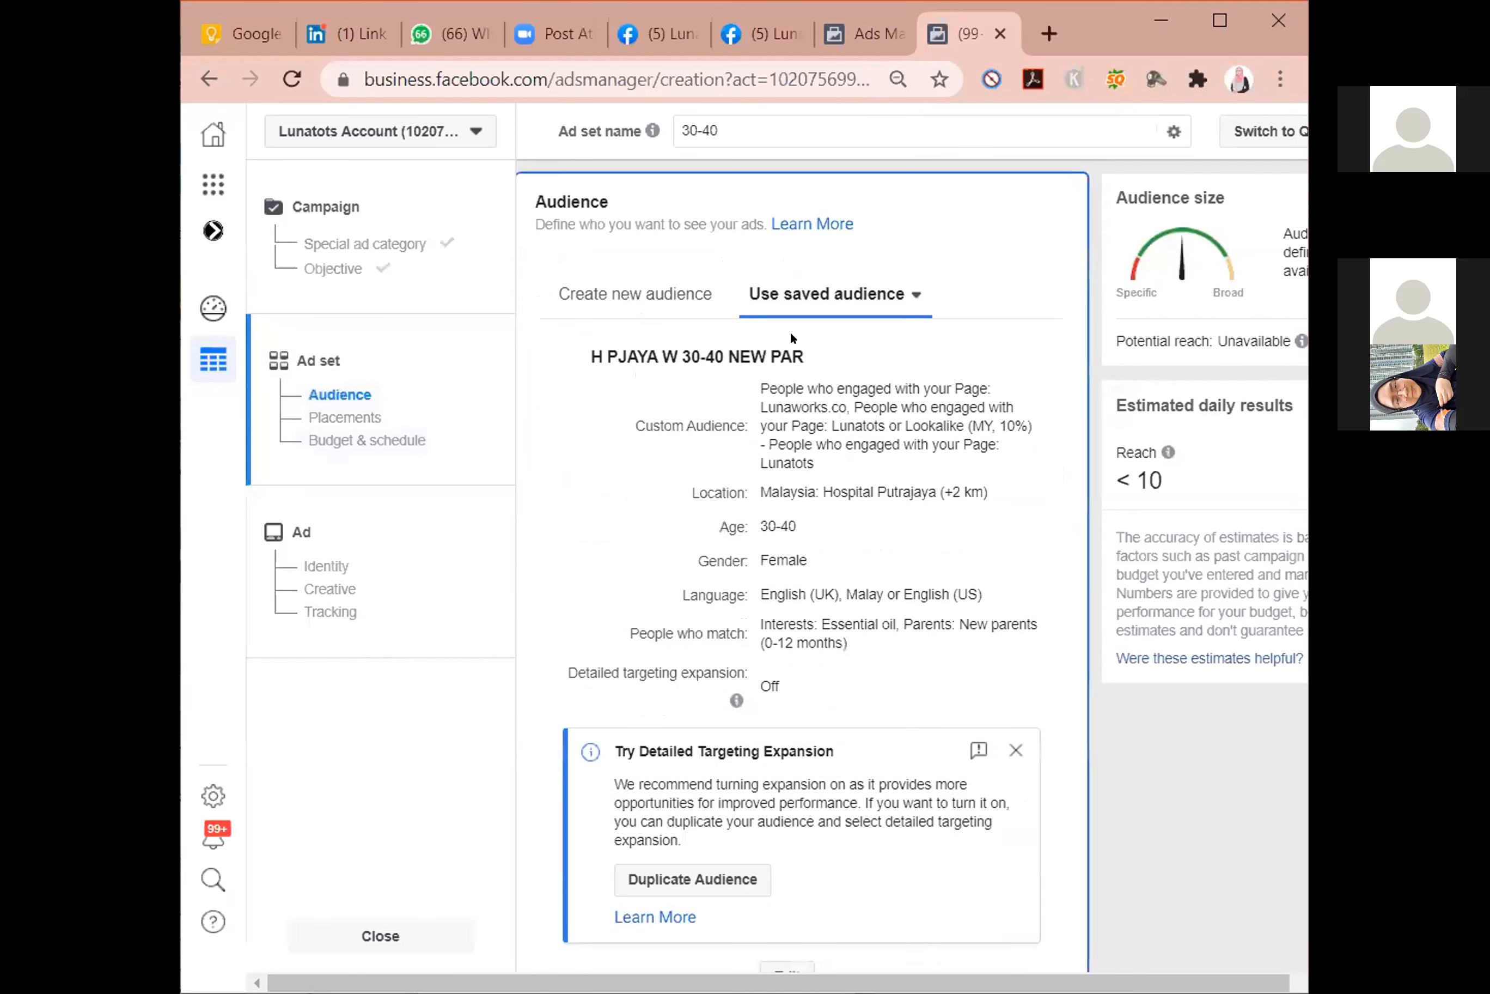
click(631, 301)
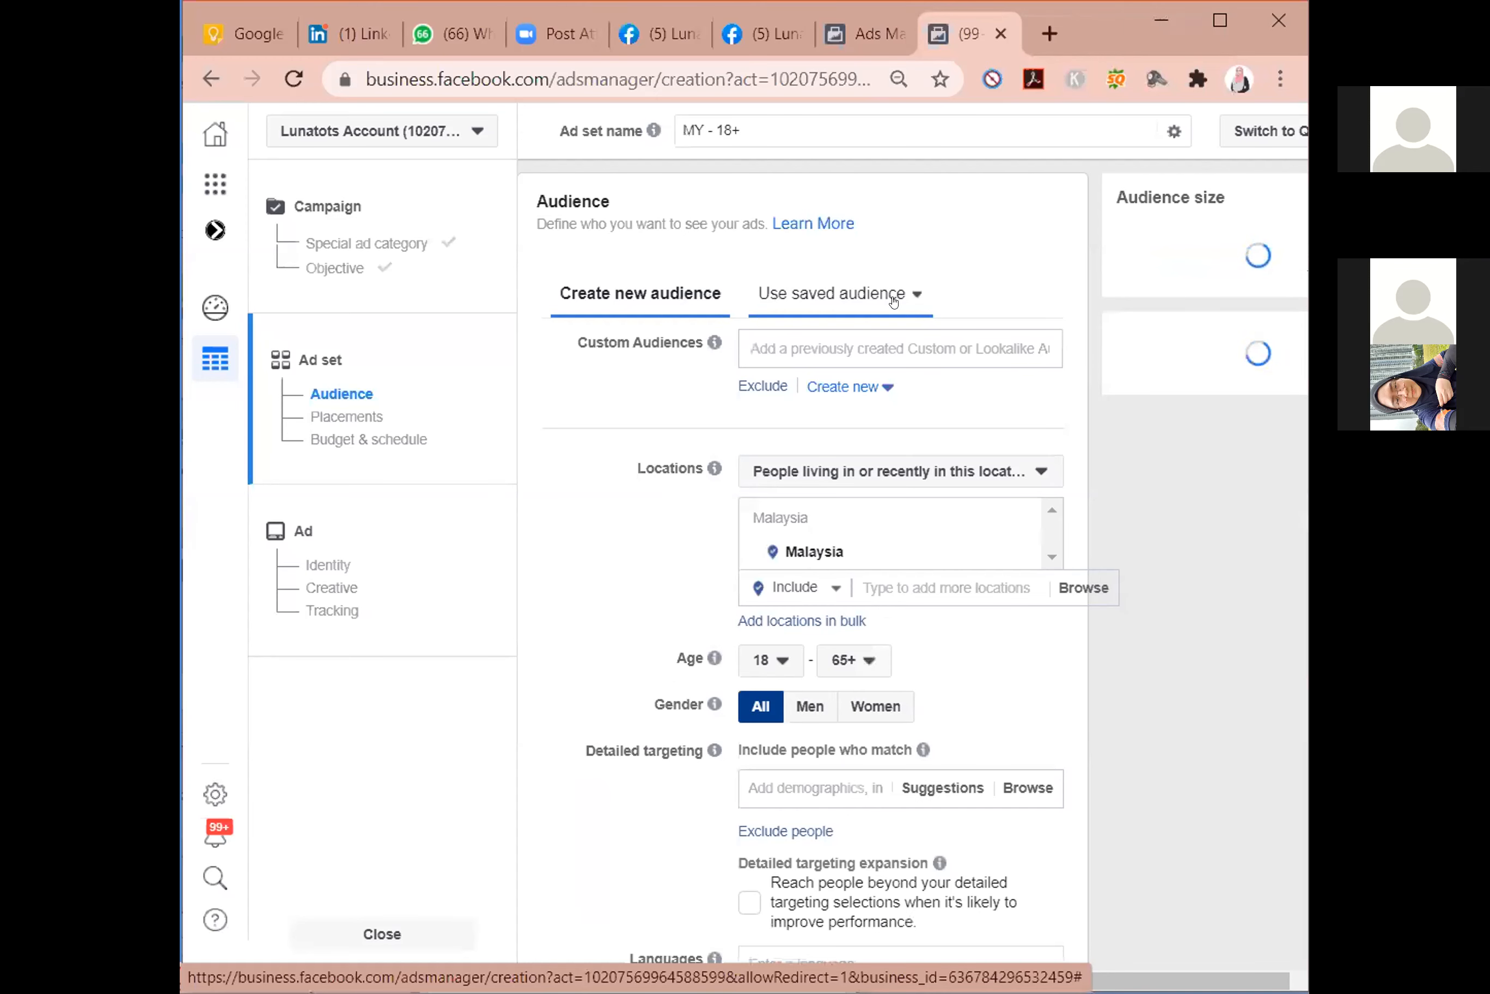
click(893, 296)
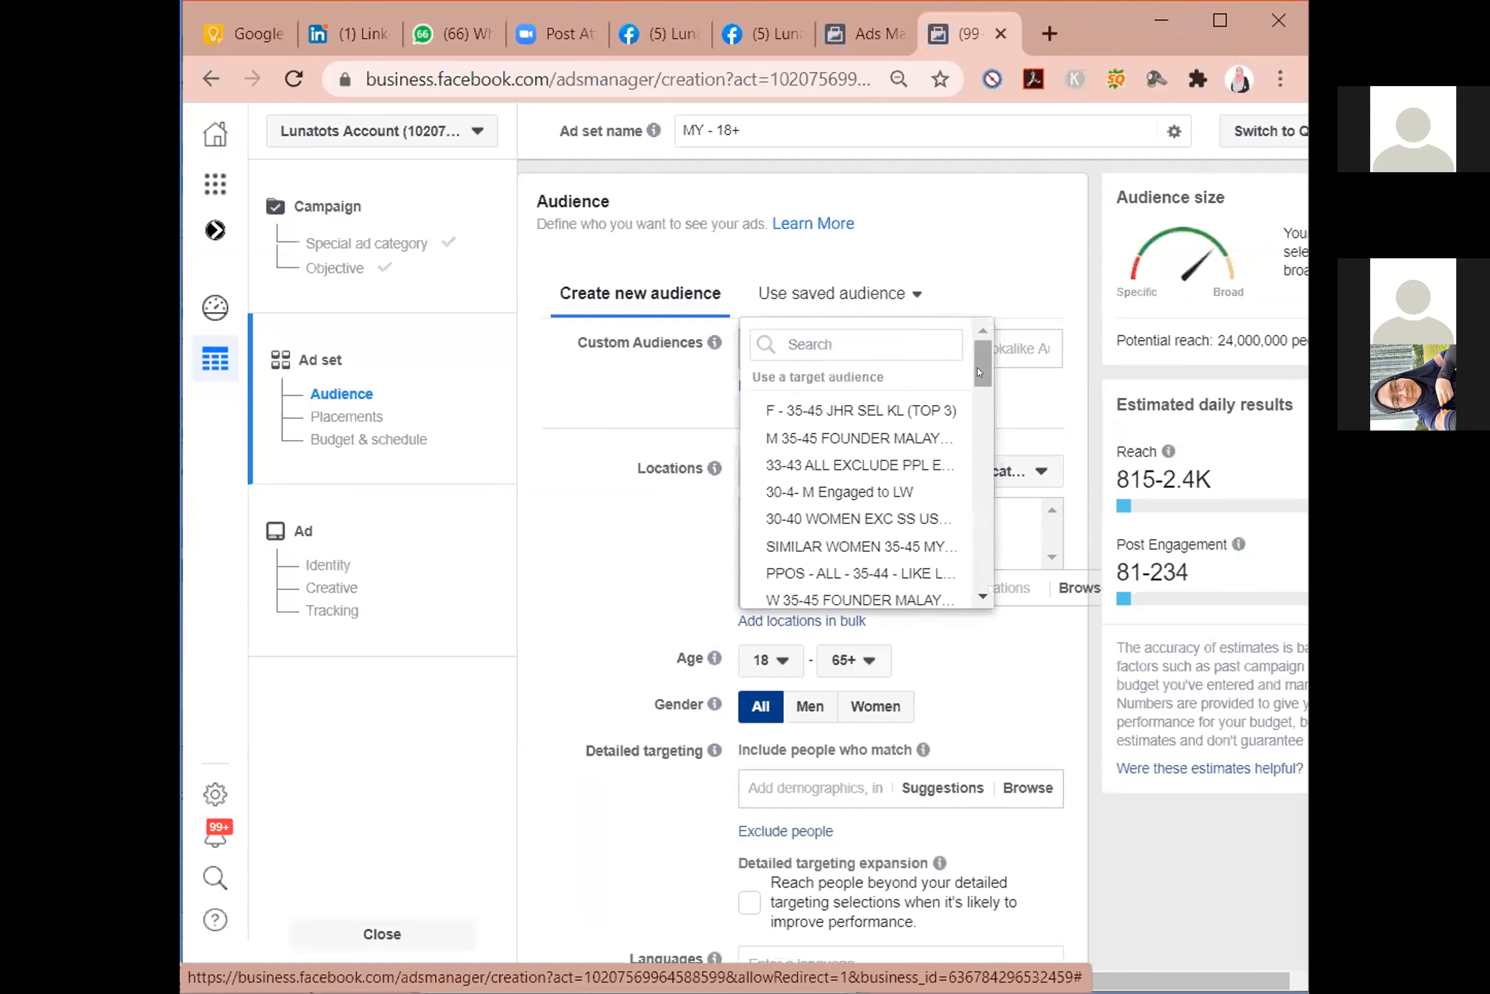
mouse_move(984, 376)
mouse_down()
mouse_move(992, 499)
mouse_move(996, 391)
mouse_up()
drag(996, 386, 980, 481)
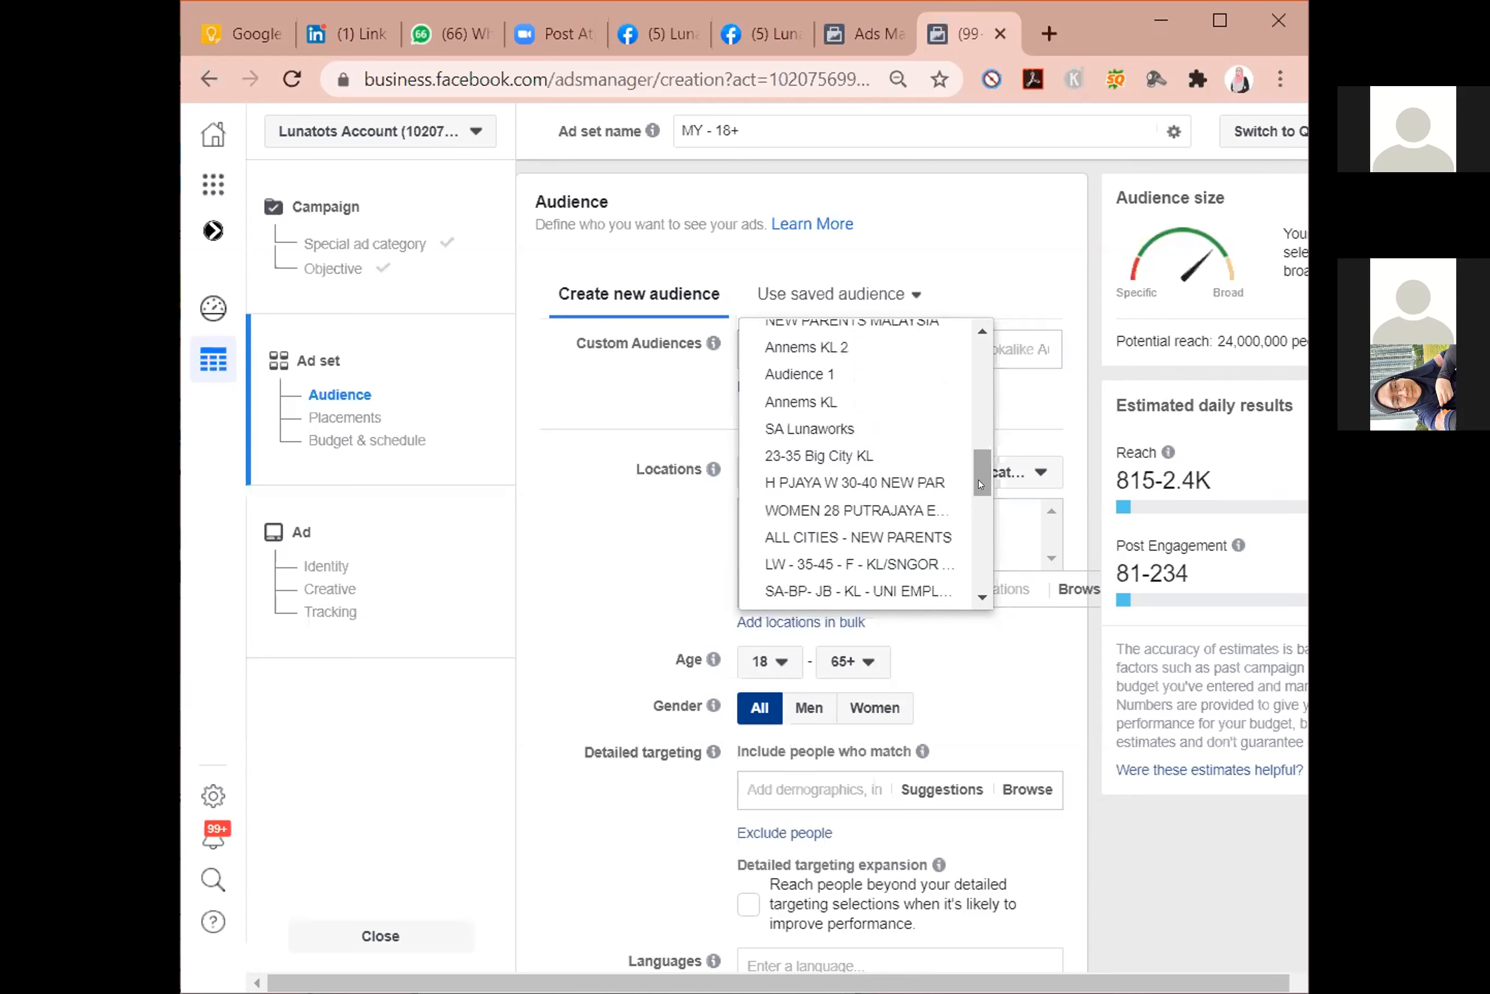
click(882, 479)
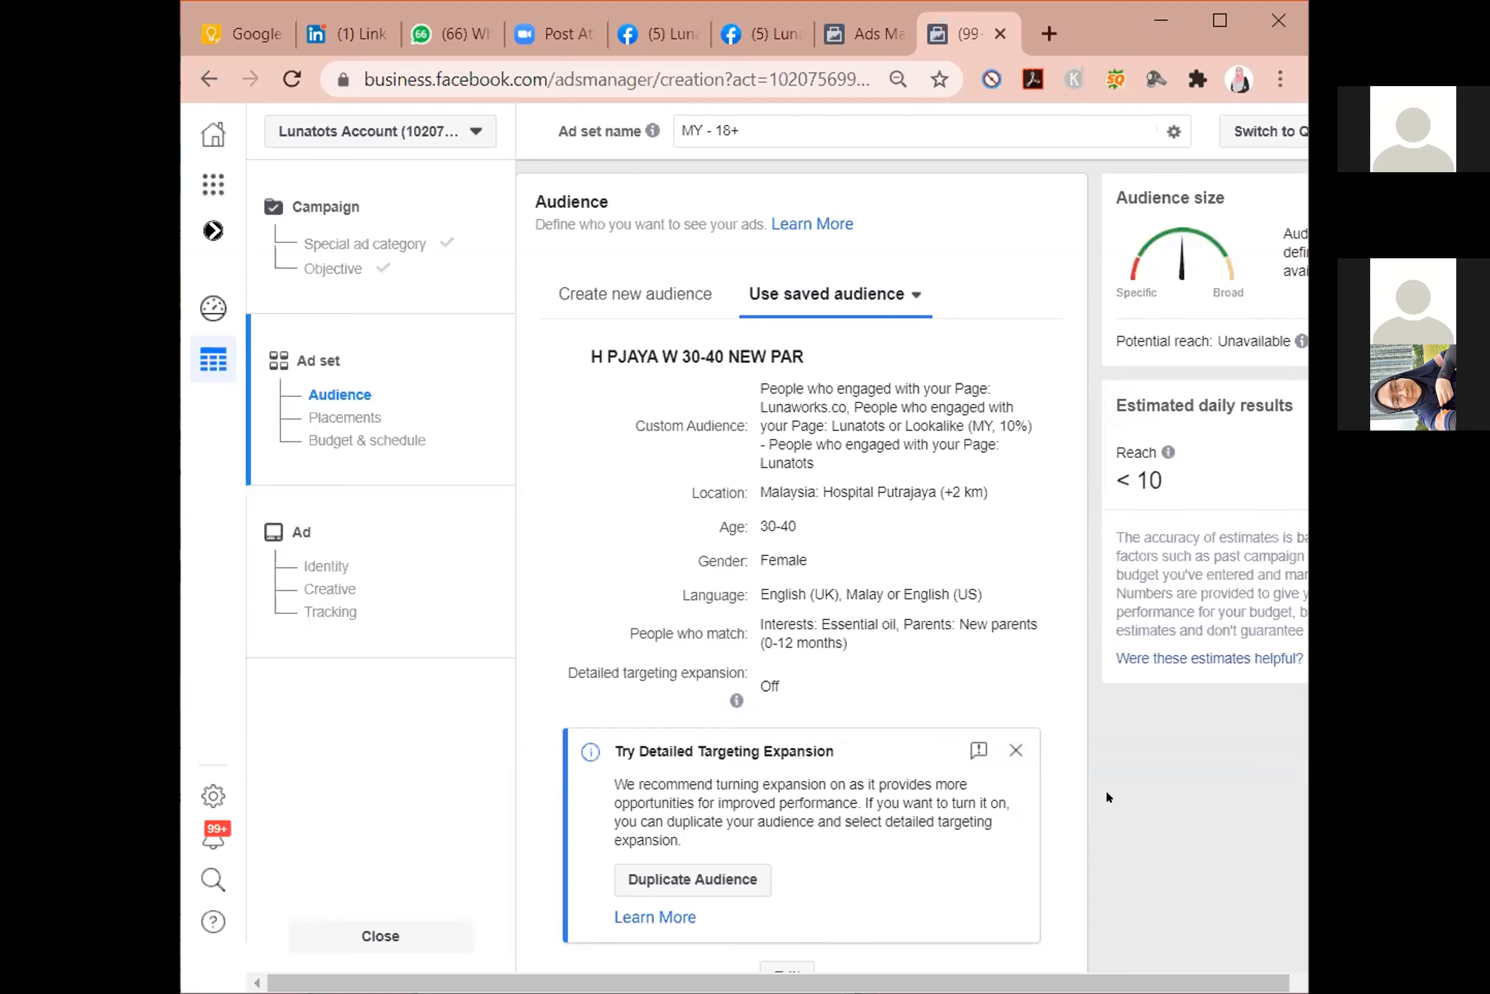
scroll(1014, 652, down, 6)
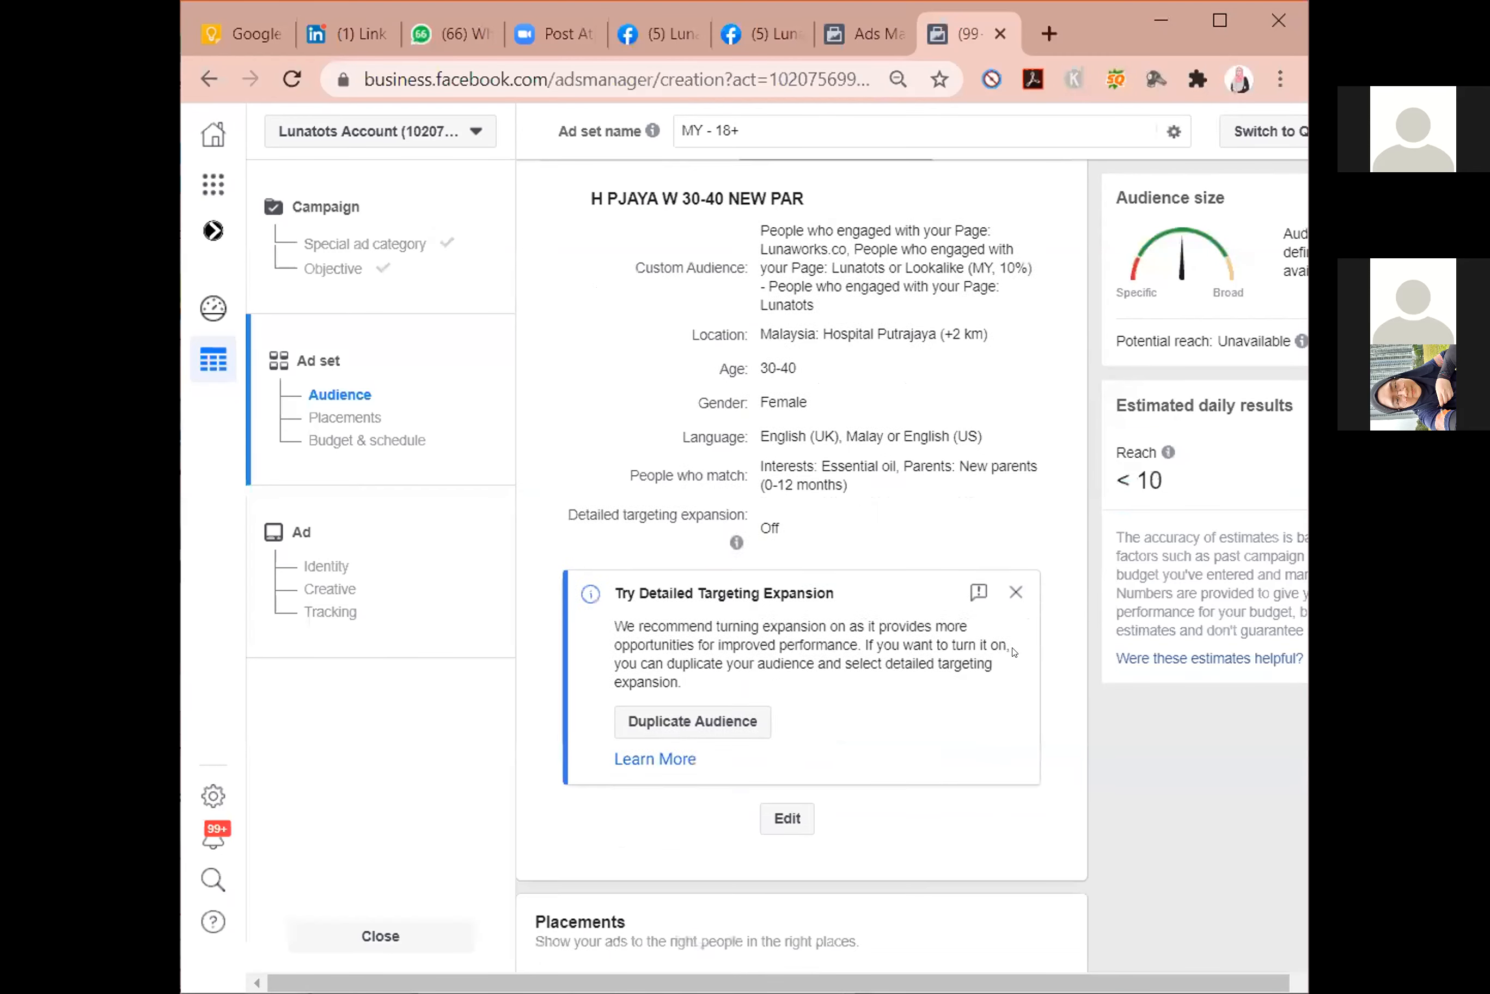